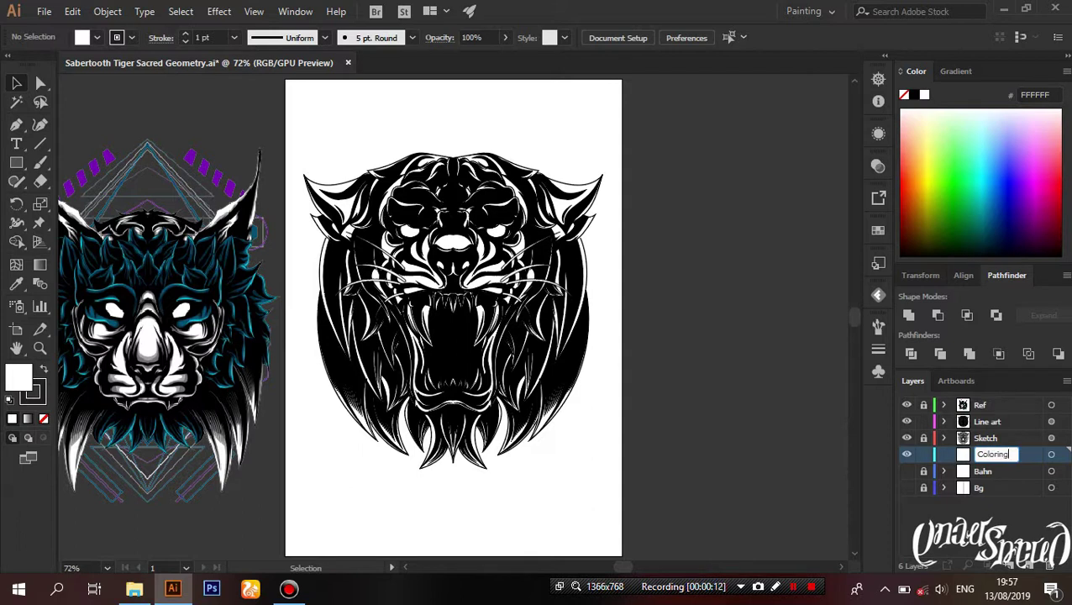
Step: Delete the Bahn layer and set the fill to black with no stroke
left_click(1047, 566)
left_click(581, 313)
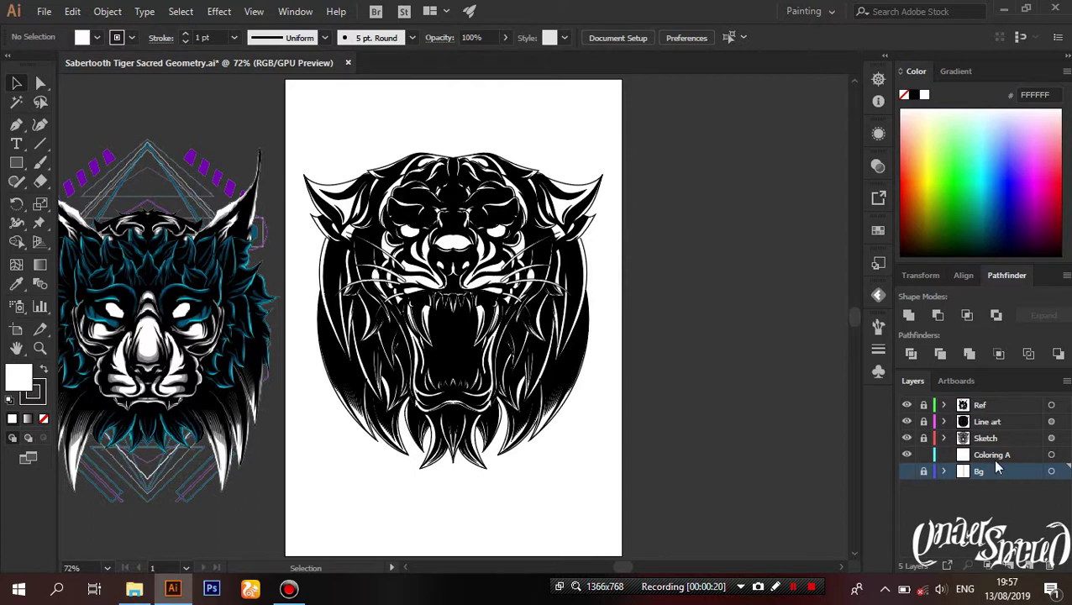
key("i")
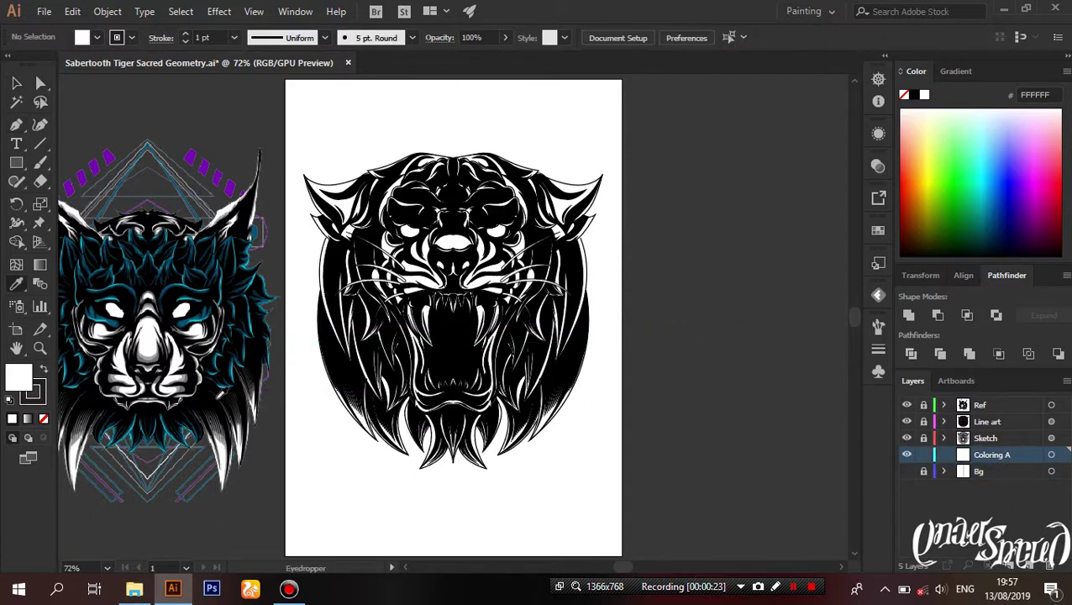
left_click(211, 400)
Step: Draw a thin horizontal Pen path across the tiger and nudge it upward
key("p")
left_click(658, 344, "shift")
key("v")
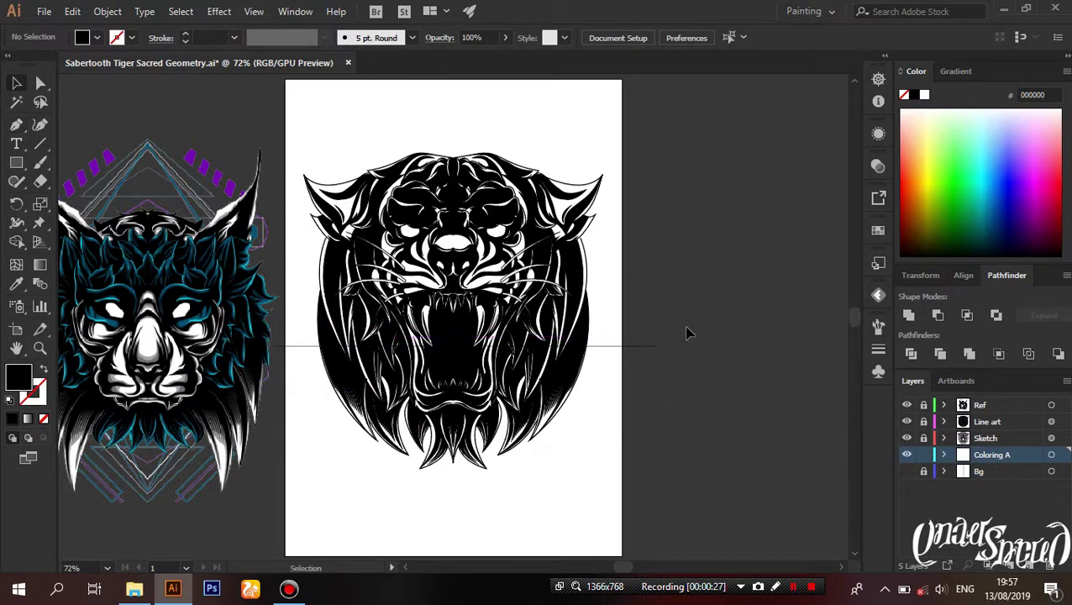
key("shift+Up")
key("shift+Up")
key("shift+Up")
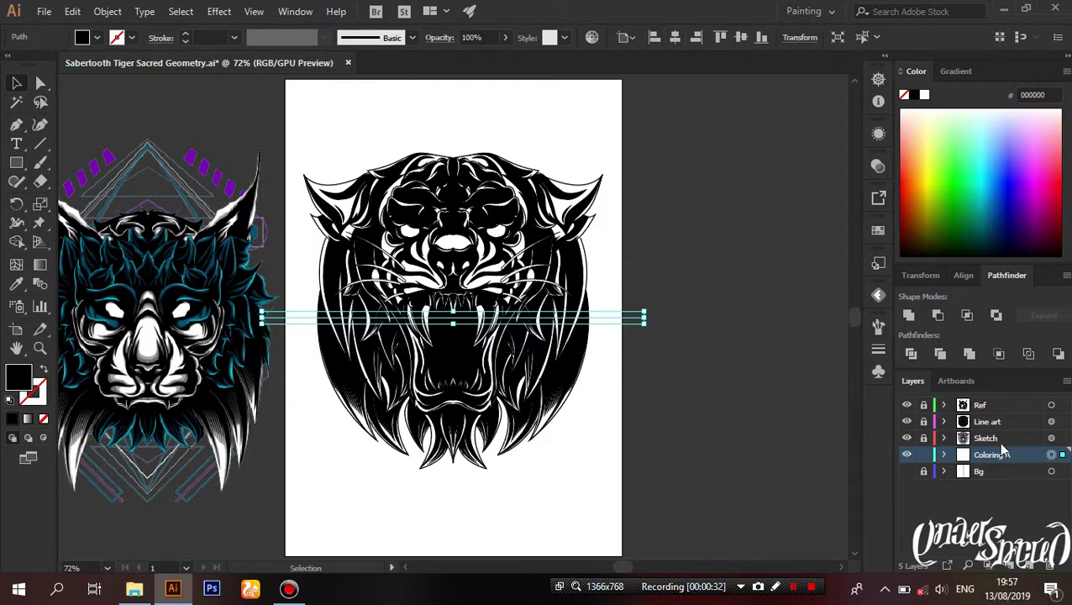
Step: Open and dismiss the Transform effect settings, expand Coloring A, and clear the selection
left_click(217, 11)
left_click(454, 192)
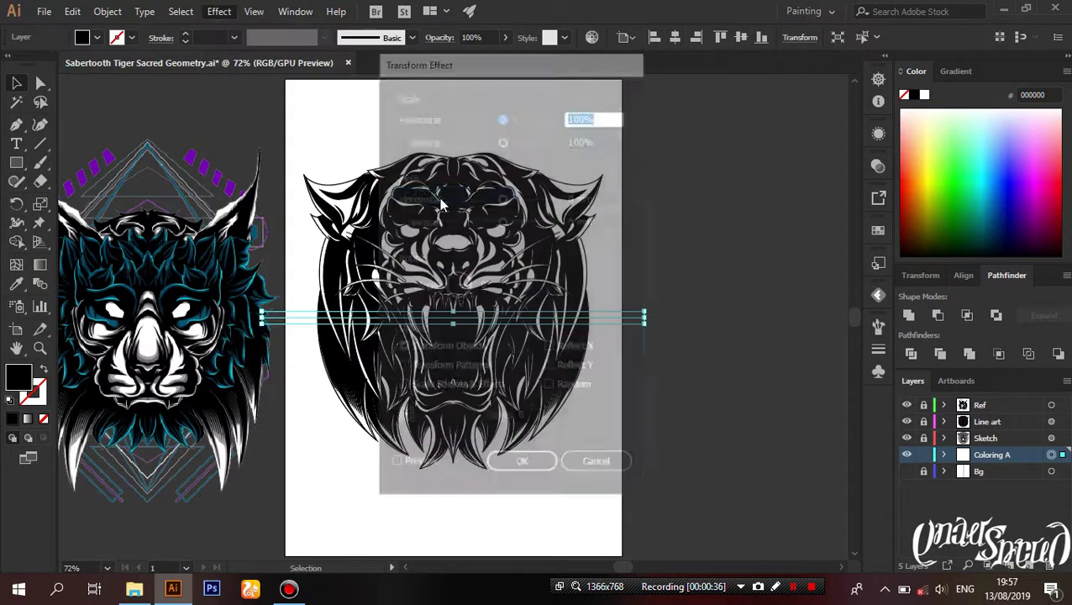
key("Return")
left_click(944, 454)
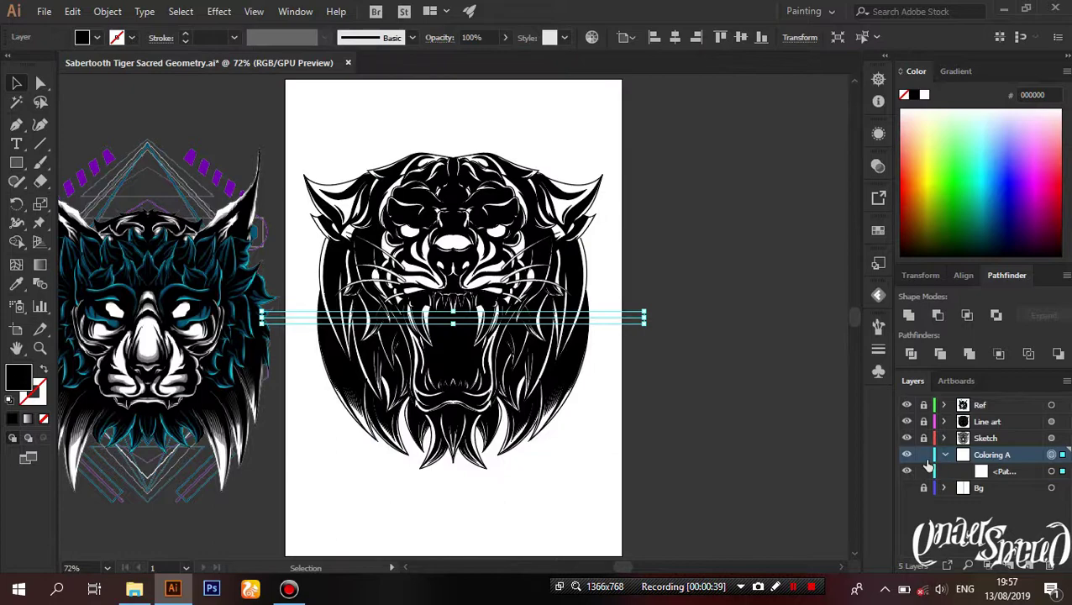
key("ctrl+shift+a")
left_click_drag(187, 311, 355, 287)
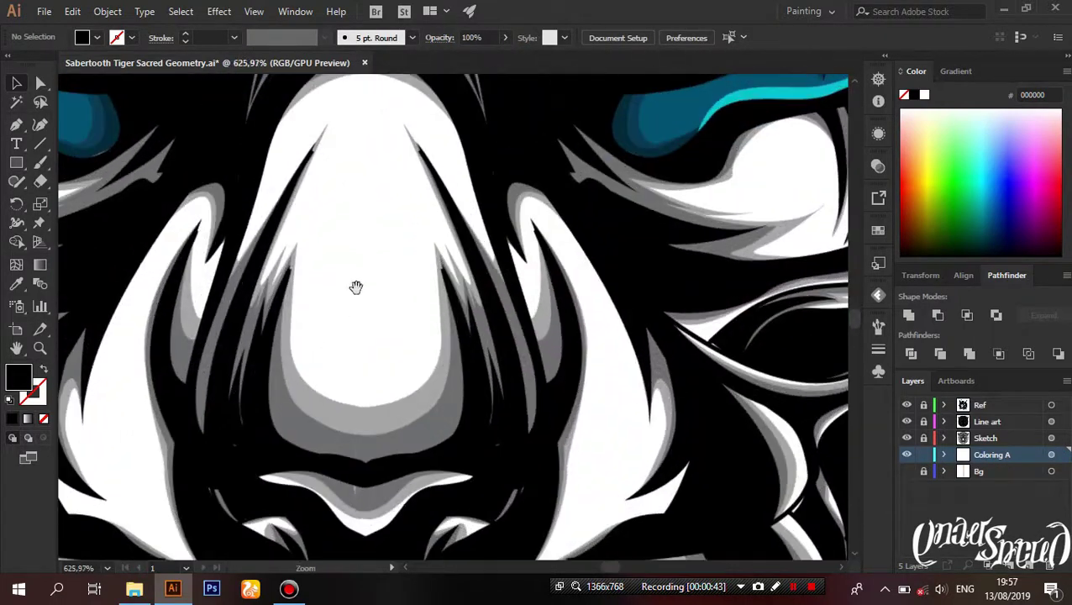
Step: Sample white as the fill colour, then zoom in on the tiger's head
key("ctrl+minus")
key("p")
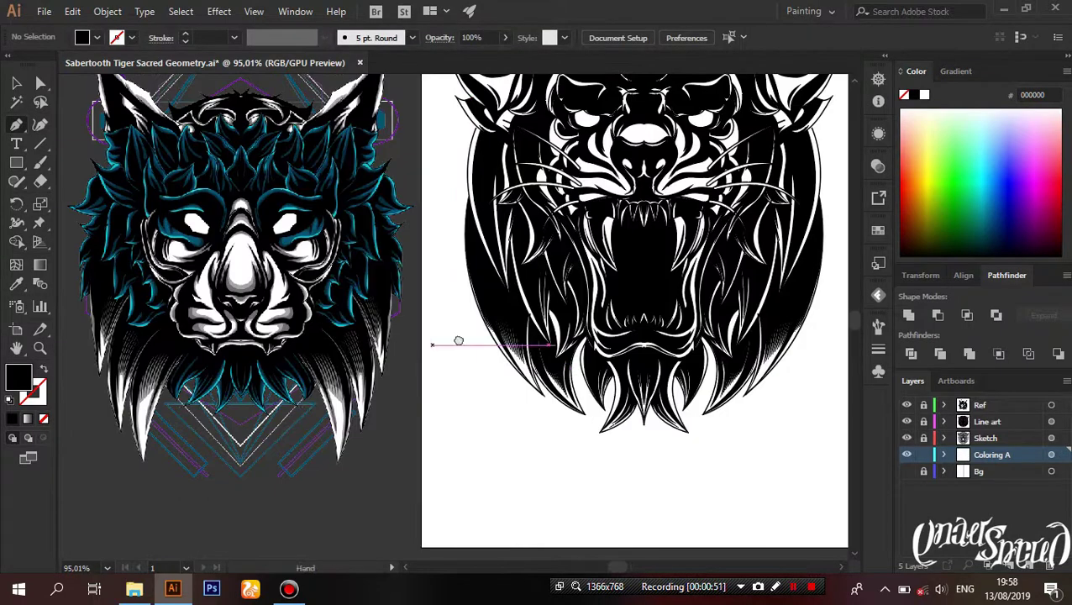
left_click_drag(252, 310, 383, 222)
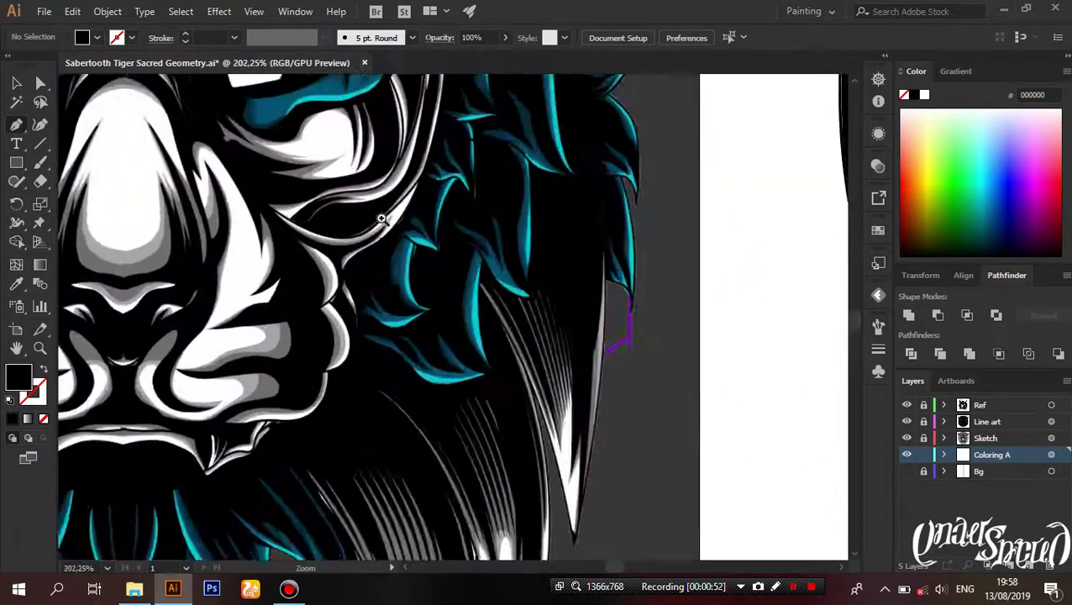
key("i")
left_click(247, 258)
key("ctrl+0")
key("p")
left_click_drag(674, 232, 439, 147)
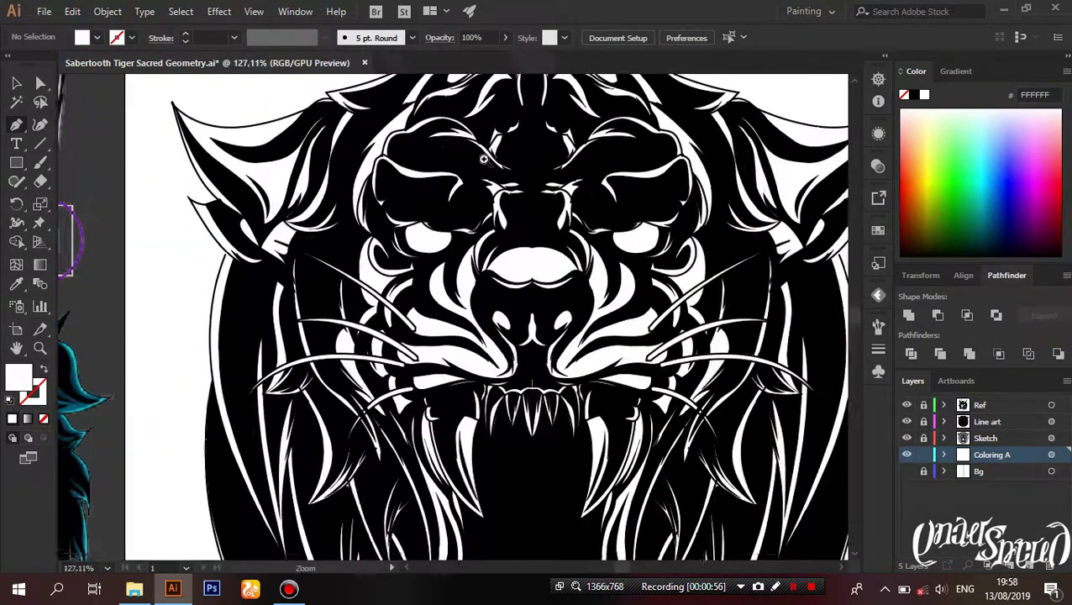
scroll(438, 147, "up", 3)
Step: Start a Pen fill shape along the tiger's left face outline
left_click(383, 120)
left_click_drag(252, 399, 263, 277)
left_click(281, 366)
left_click(152, 307)
scroll(151, 308, "down", 2)
left_click_drag(173, 307, 215, 311)
scroll(168, 319, "down", 1)
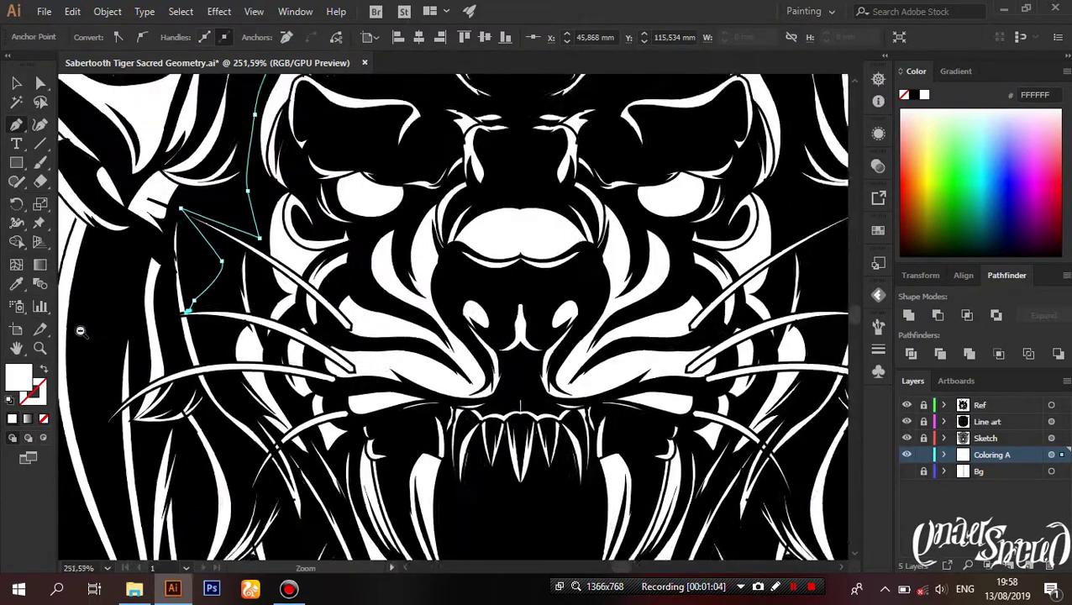
scroll(192, 232, "down", 2)
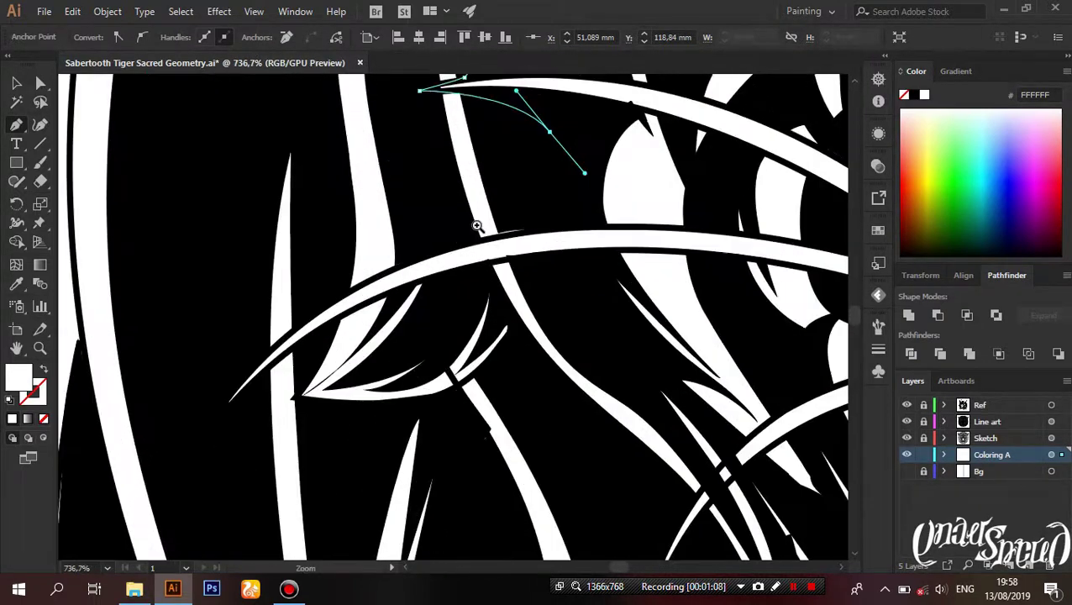
scroll(380, 228, "up", 1)
scroll(380, 229, "up", 4)
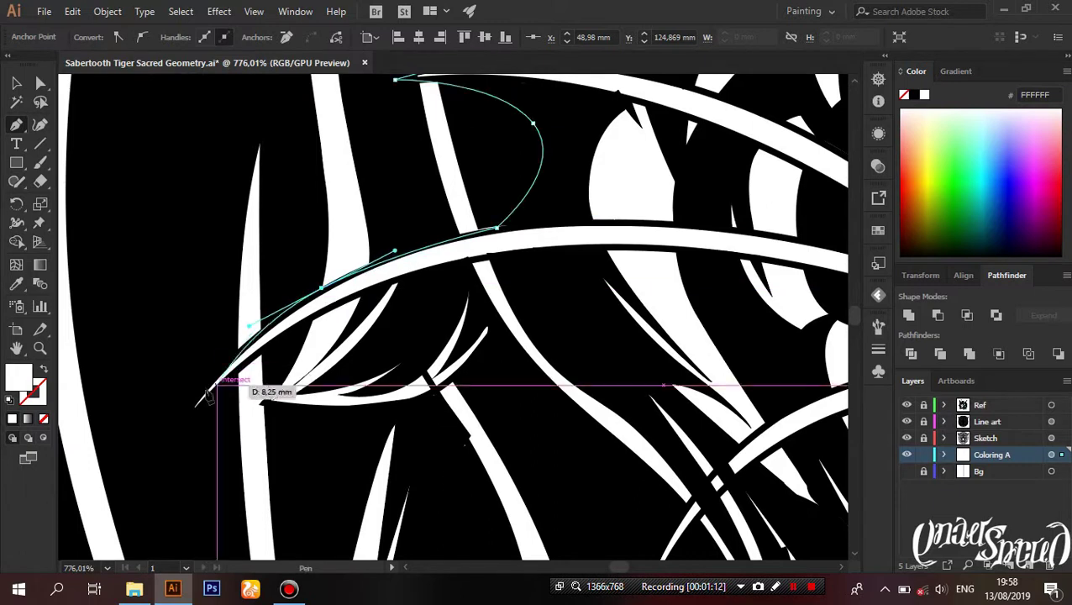
Step: Extend the traced shape down-left along the whisker and then downward
left_click_drag(529, 265, 329, 222)
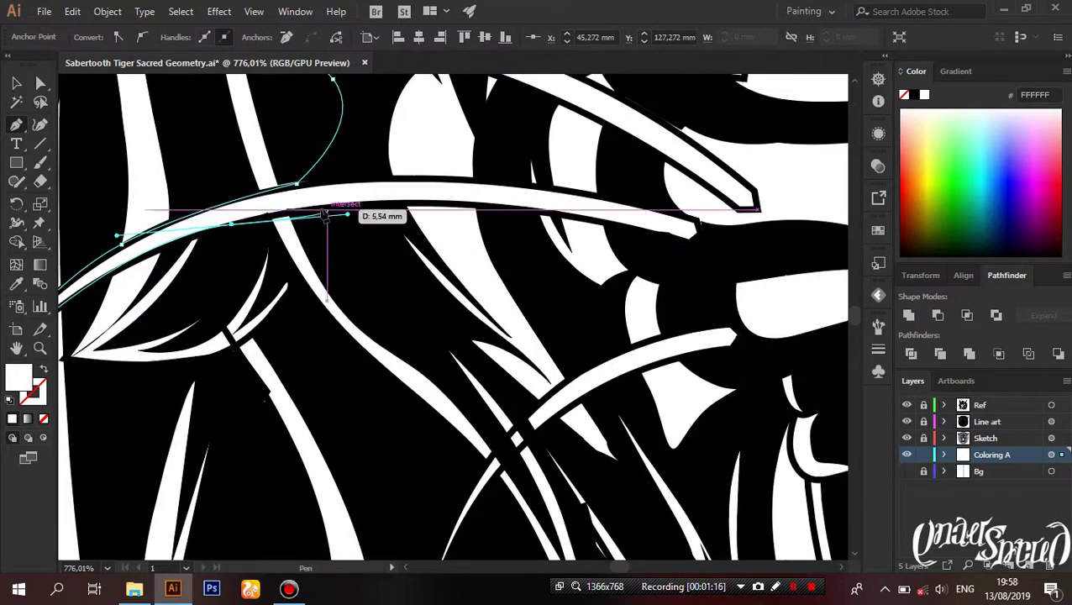
scroll(494, 217, "down", 2)
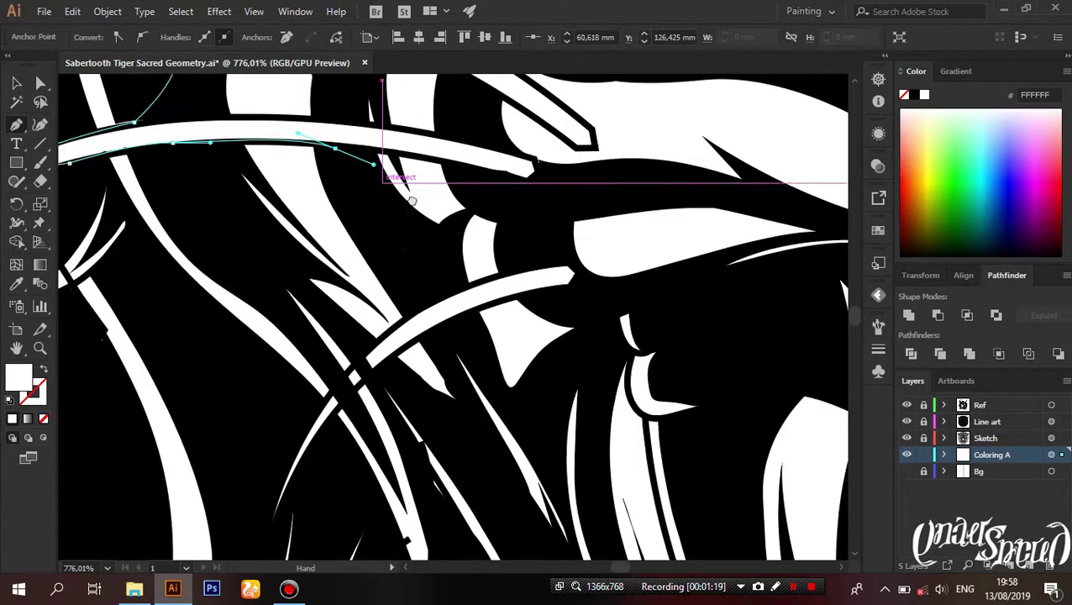
scroll(394, 299, "up", 2)
left_click(304, 244)
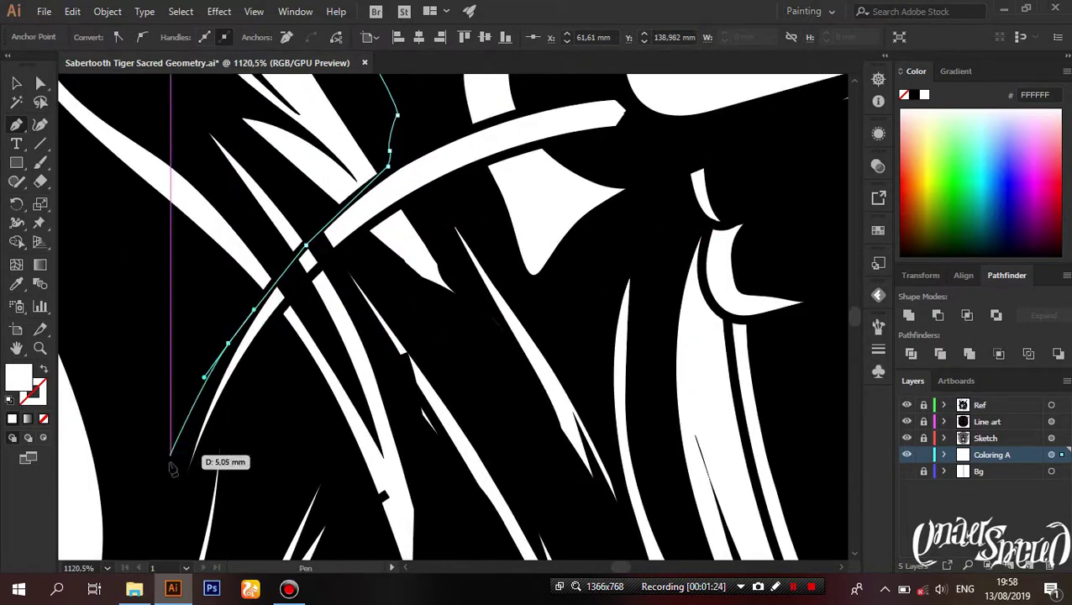
scroll(296, 290, "down", 4)
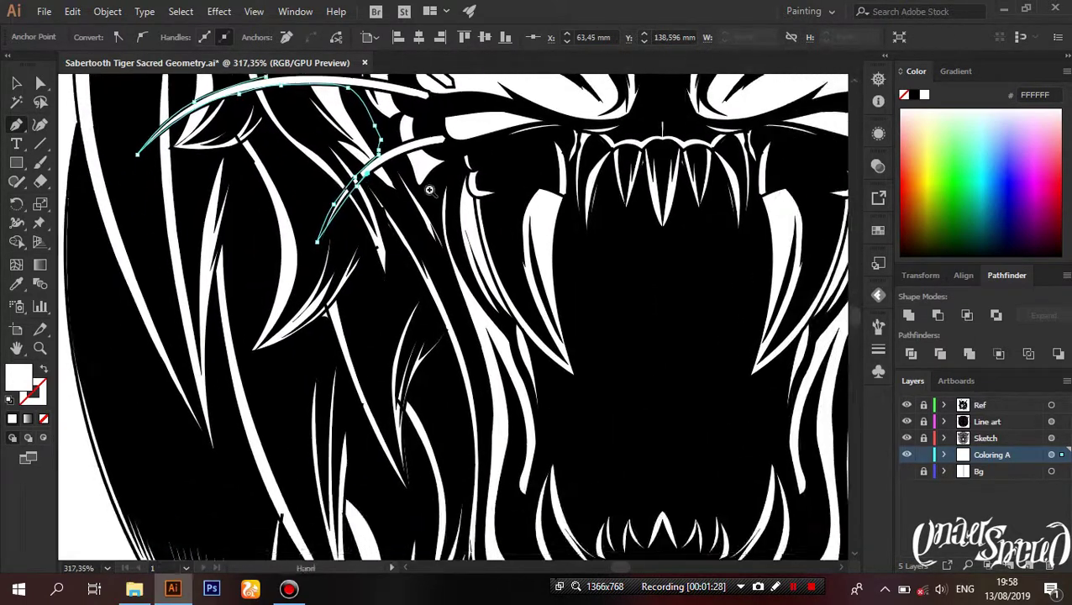
scroll(367, 300, "up", 2)
scroll(367, 301, "down", 3)
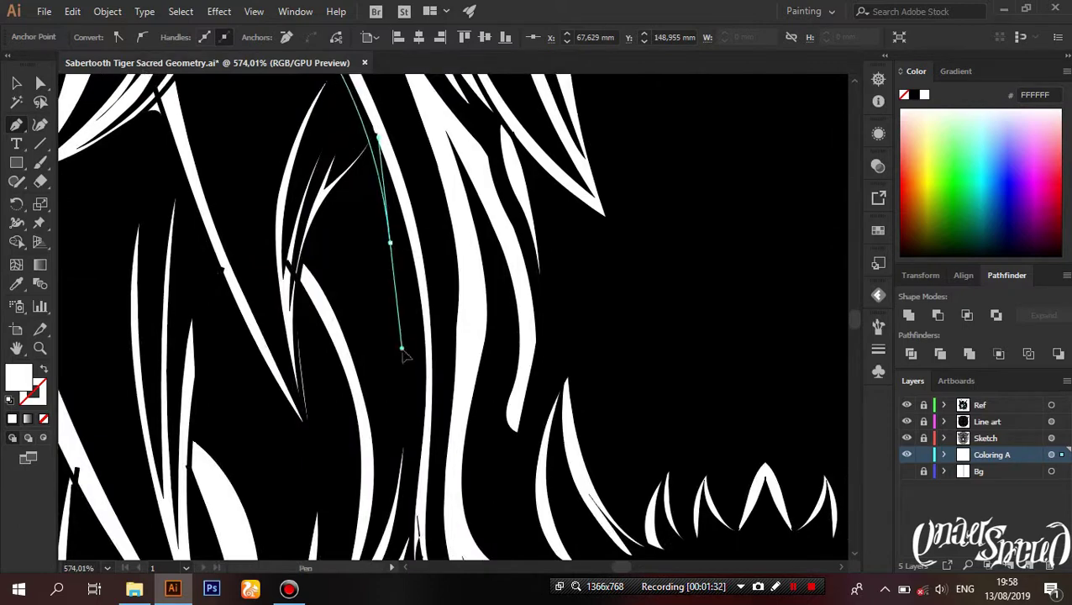
scroll(377, 393, "up", 2)
left_click_drag(377, 393, 406, 503)
scroll(283, 304, "down", 3)
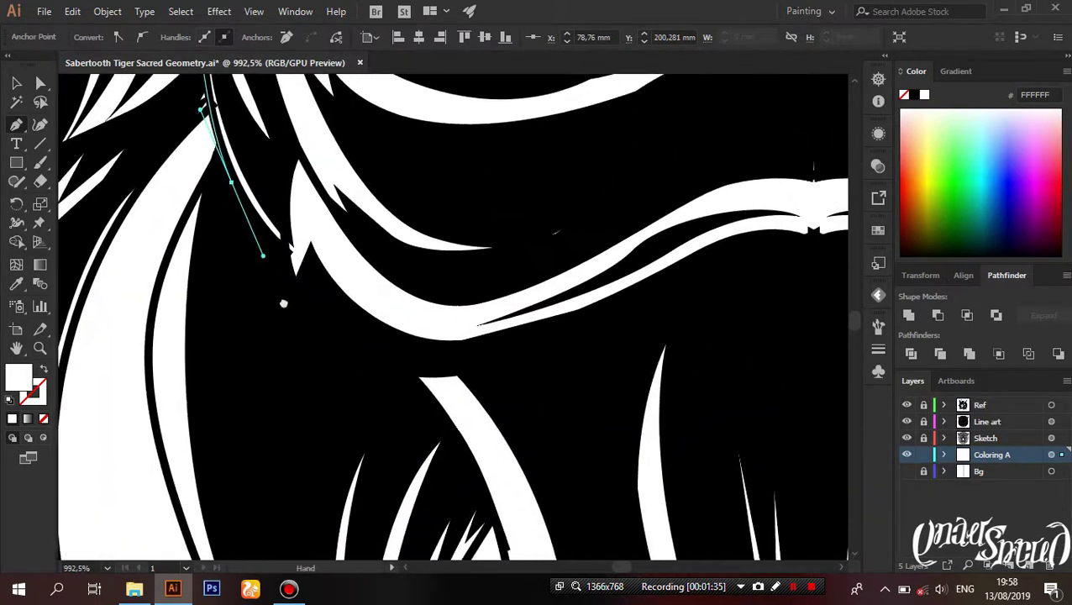
scroll(324, 347, "down", 2)
scroll(265, 332, "up", 2)
left_click_drag(265, 330, 401, 294)
scroll(620, 246, "up", 2)
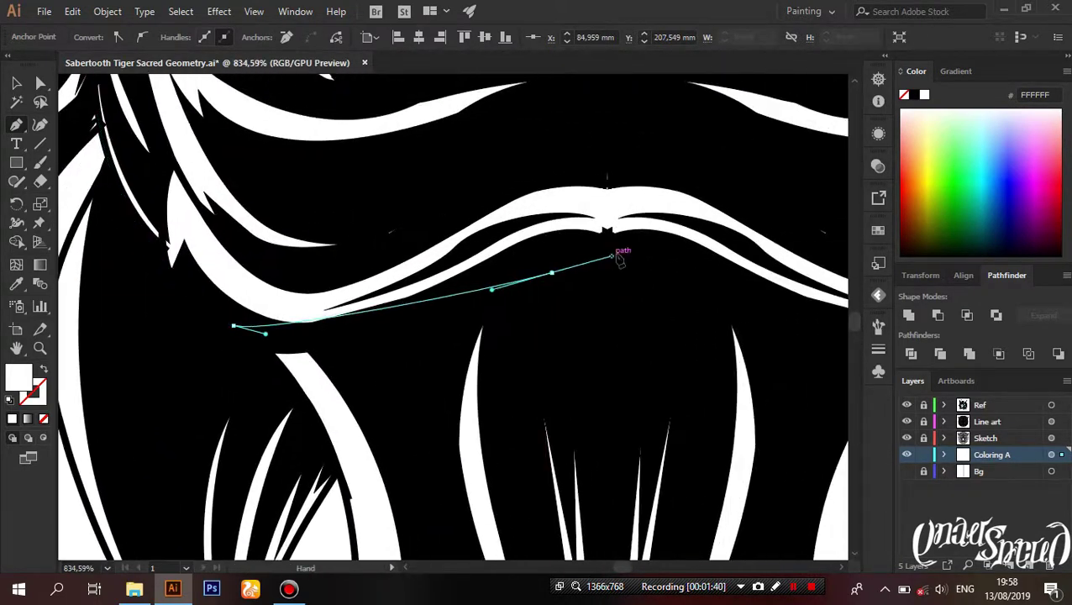
scroll(567, 227, "down", 3)
scroll(515, 240, "up", 5)
scroll(642, 136, "up", 3)
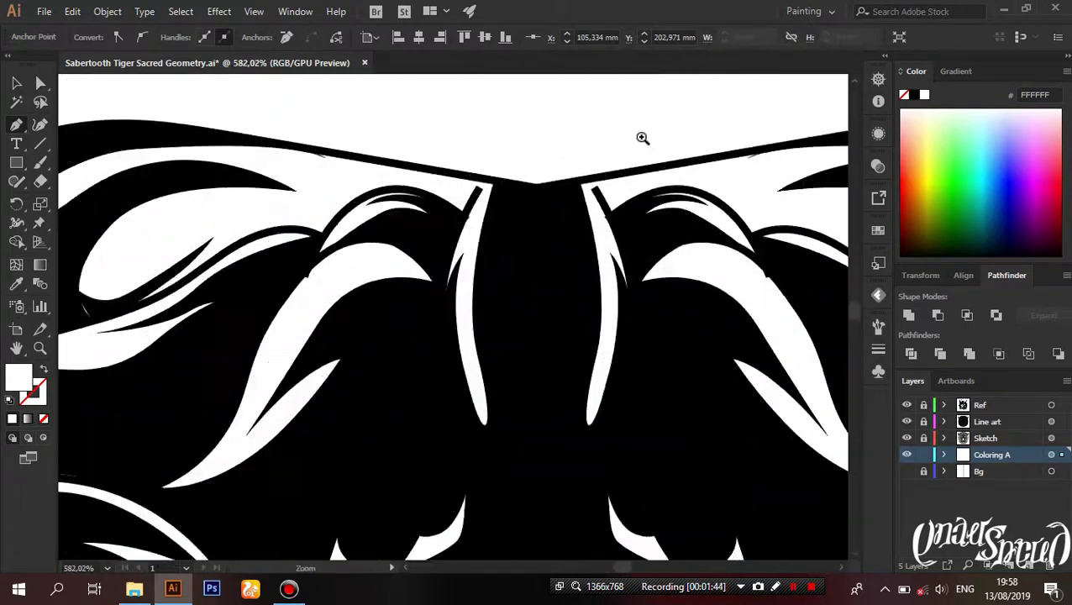
scroll(538, 192, "up", 1)
scroll(636, 217, "up", 1)
scroll(627, 203, "down", 2)
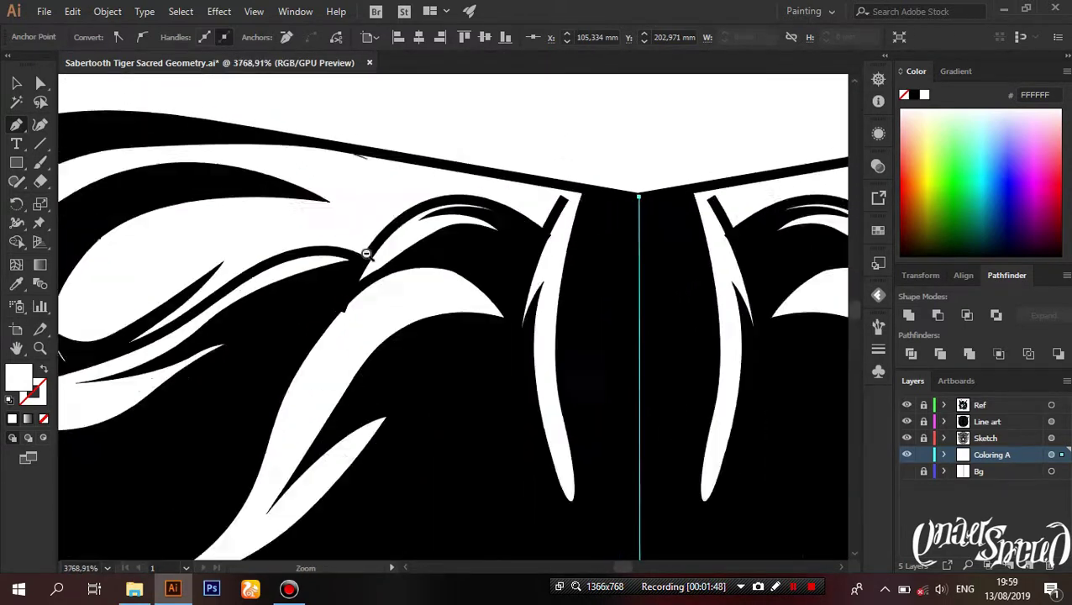
scroll(330, 195, "up", 1)
scroll(430, 198, "down", 10)
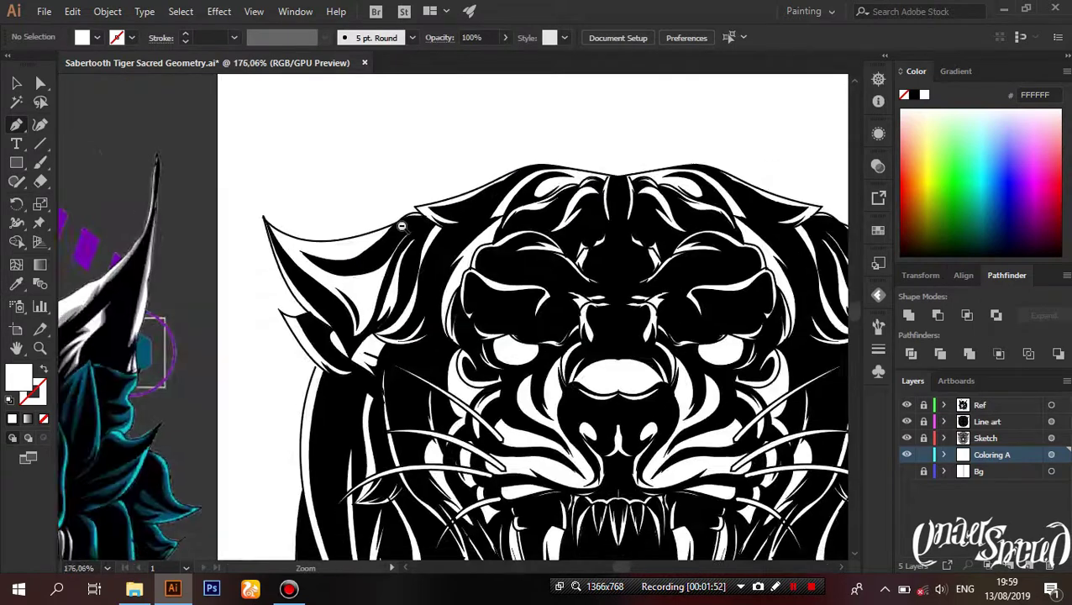
Step: Draw a black rectangle over the whole artboard on the Bg layer, then hide Bg
key("ctrl+shift+a")
left_click(924, 472)
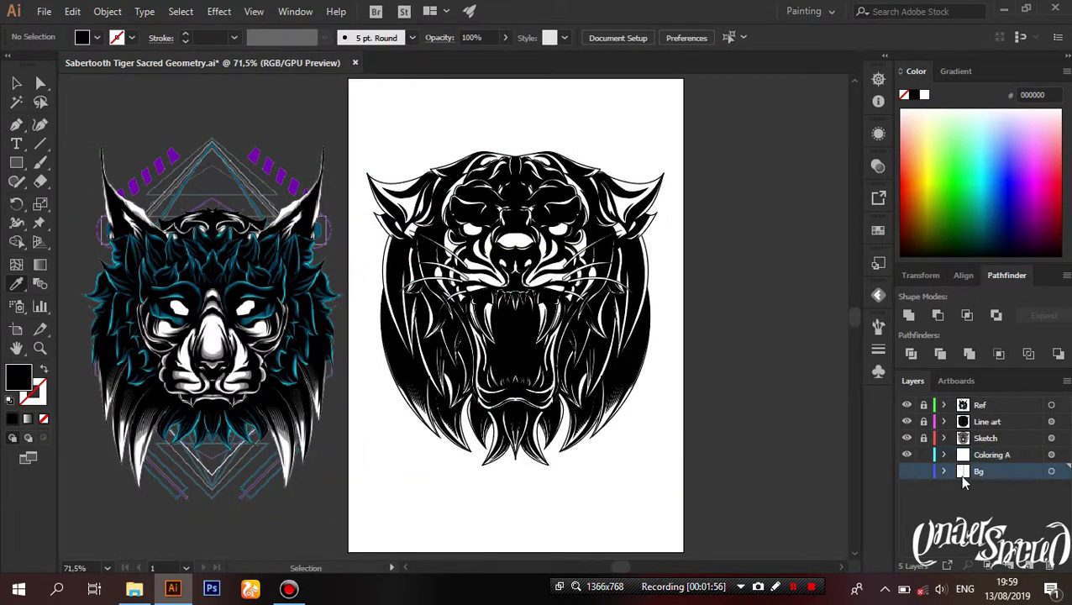
key("m")
scroll(355, 89, "down", 1)
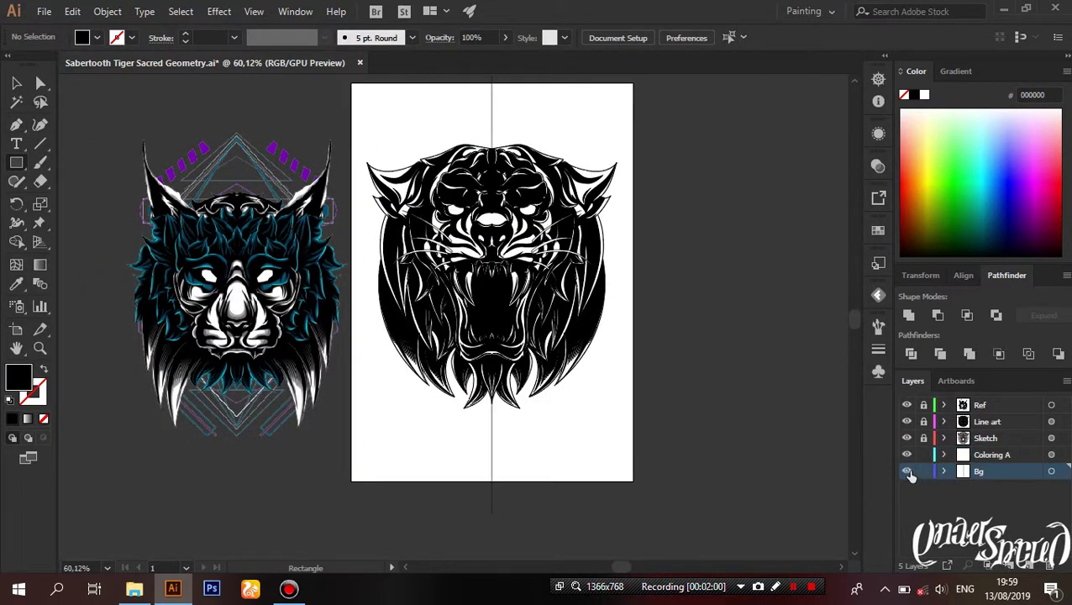
left_click_drag(346, 84, 638, 490)
scroll(425, 363, "up", 2)
scroll(425, 363, "up", 1)
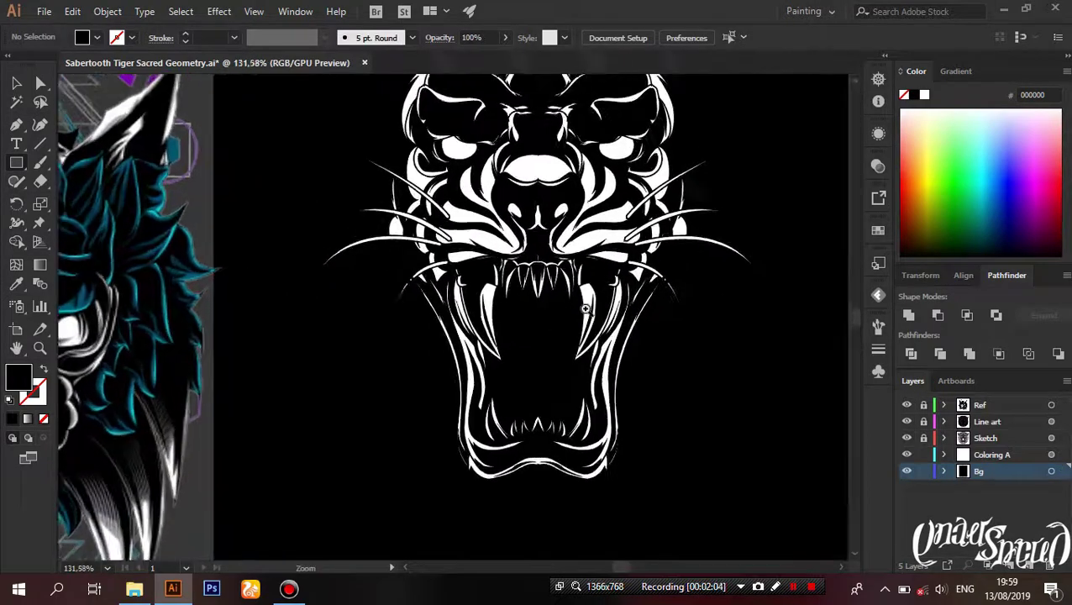
scroll(425, 363, "down", 1)
left_click(906, 471)
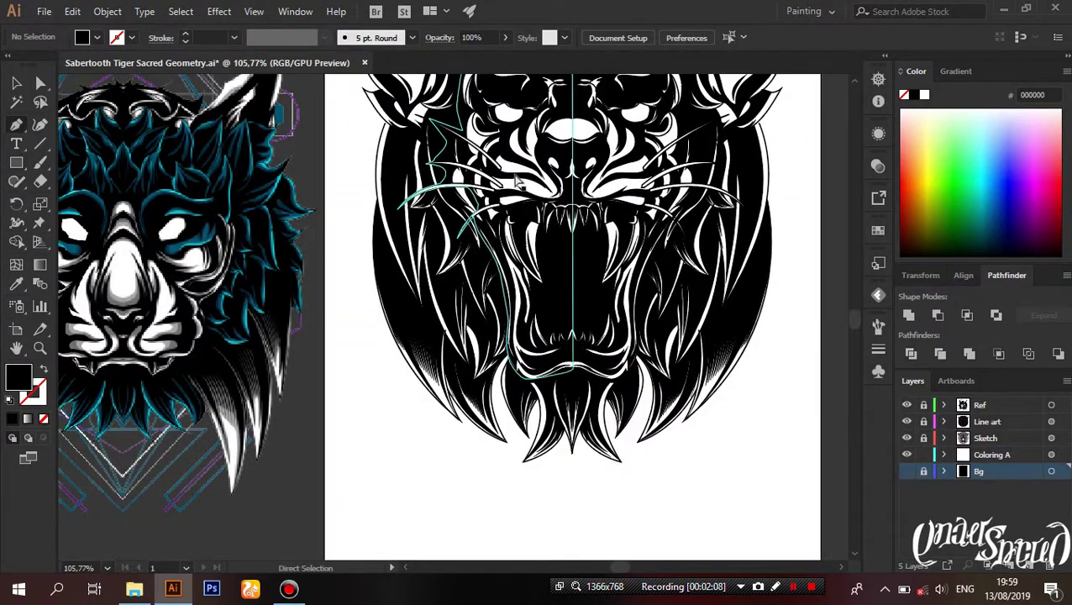
Step: On the Coloring A layer, start a Pen shape at the mane's outer lower edge
left_click(991, 454)
scroll(418, 286, "up", 3)
scroll(416, 269, "up", 1)
left_click(414, 234)
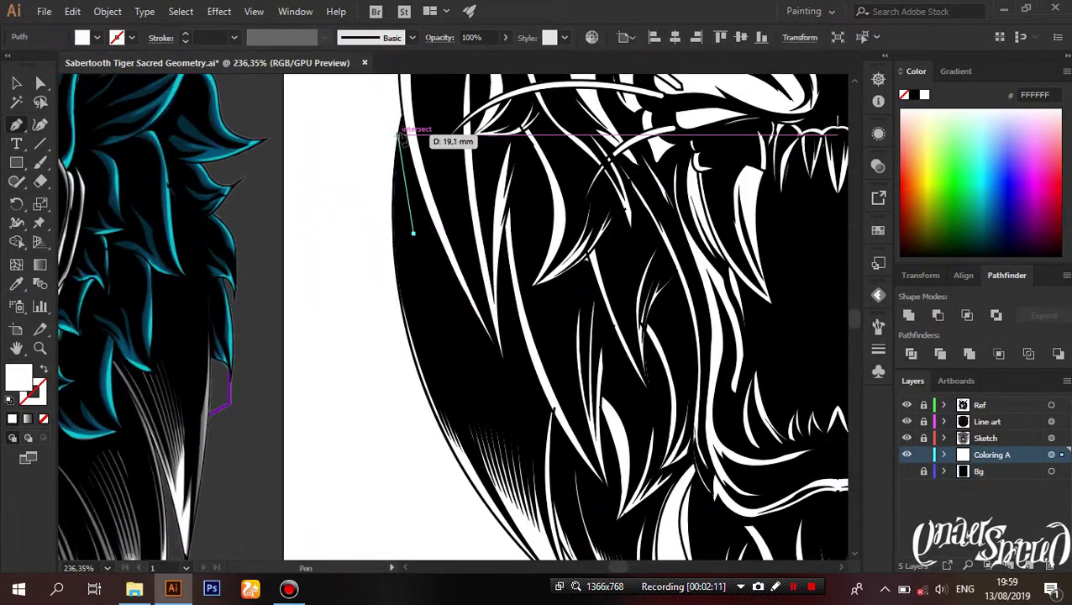
scroll(402, 136, "down", 5)
scroll(311, 263, "up", 2)
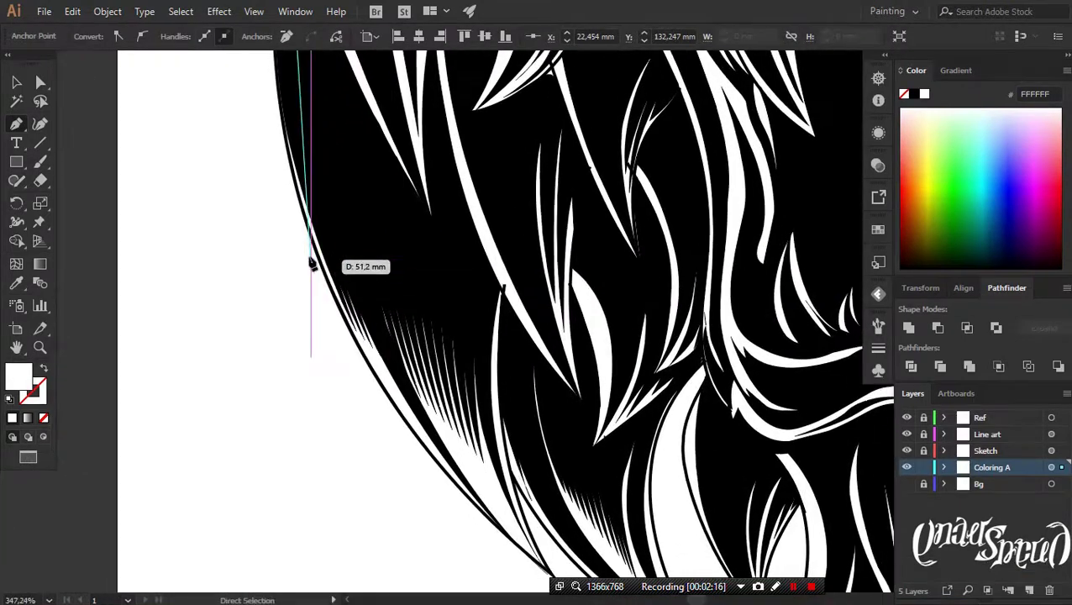
scroll(321, 273, "up", 2)
left_click_drag(449, 467, 552, 550)
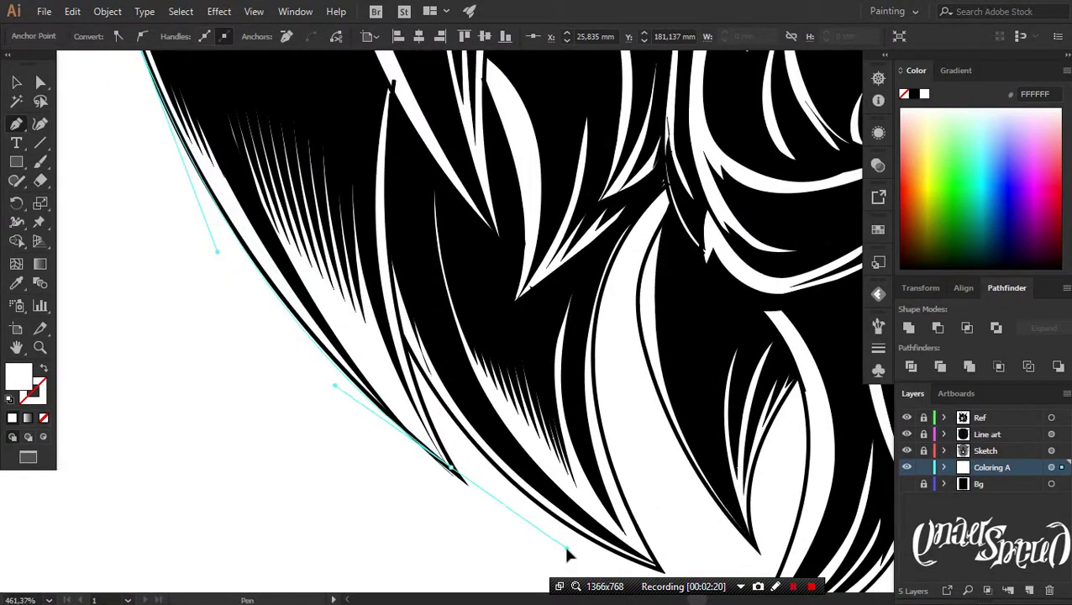
Step: Continue the shape with curved anchors along the mane's fur spikes
scroll(504, 437, "up", 2)
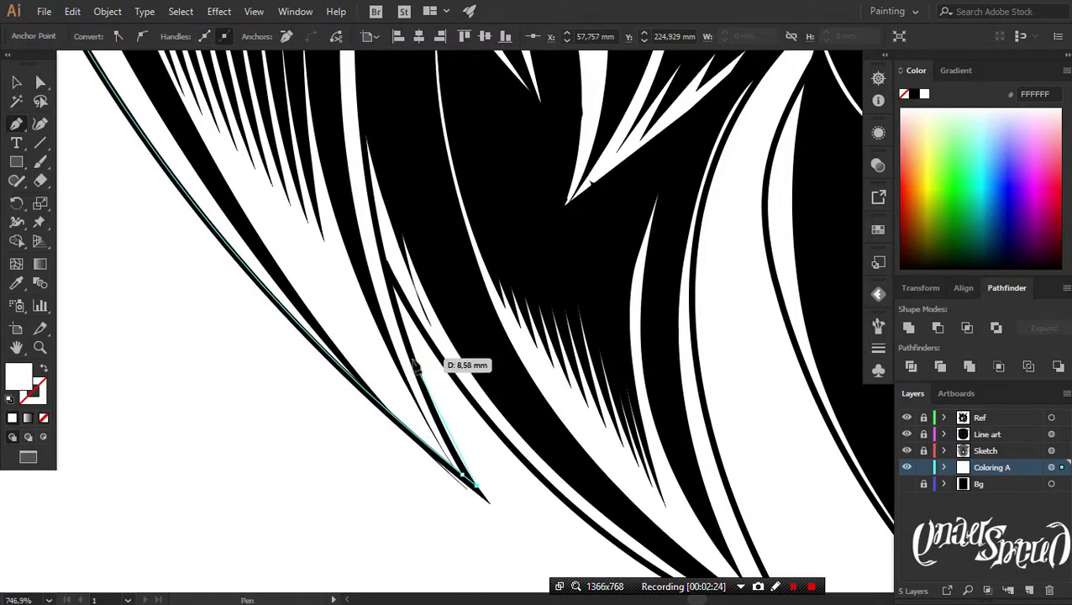
scroll(505, 406, "up", 2)
left_click_drag(505, 407, 505, 401)
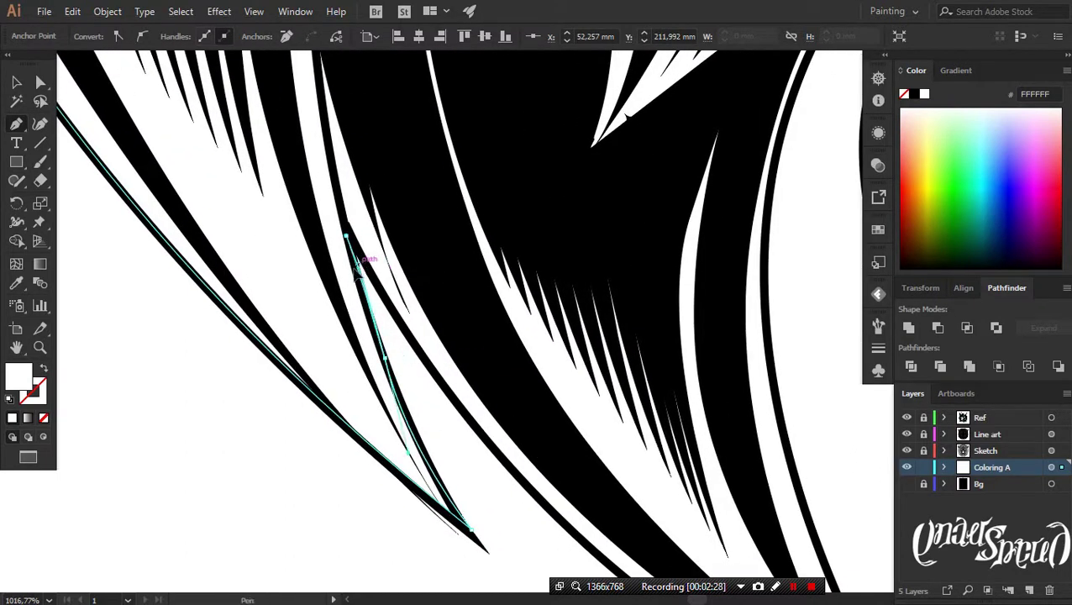
left_click_drag(532, 501, 608, 576)
left_click_drag(608, 576, 375, 346)
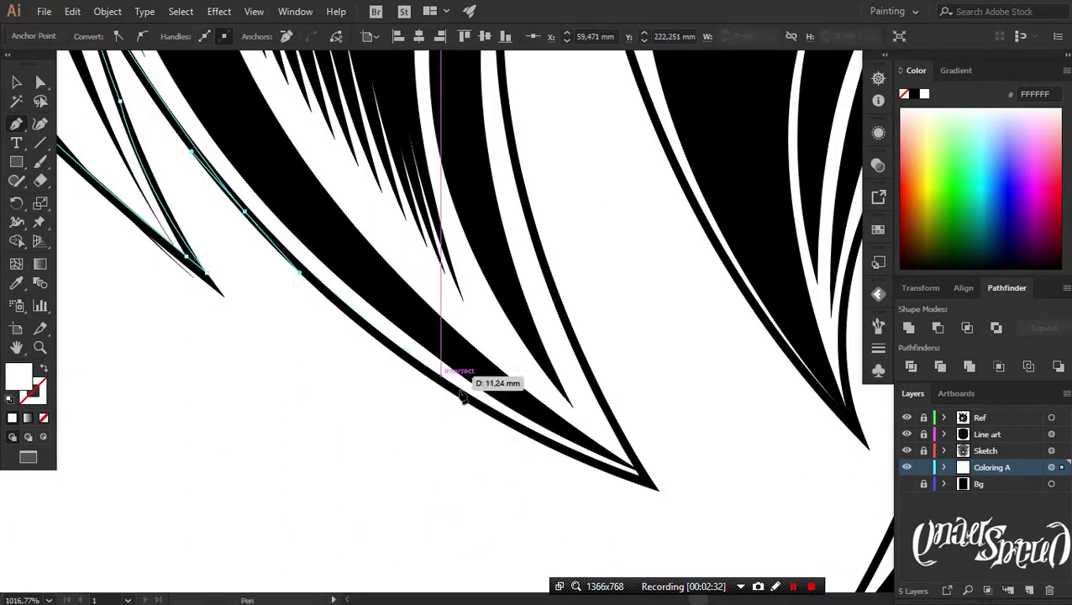
left_click_drag(438, 377, 445, 395)
scroll(445, 395, "up", 2)
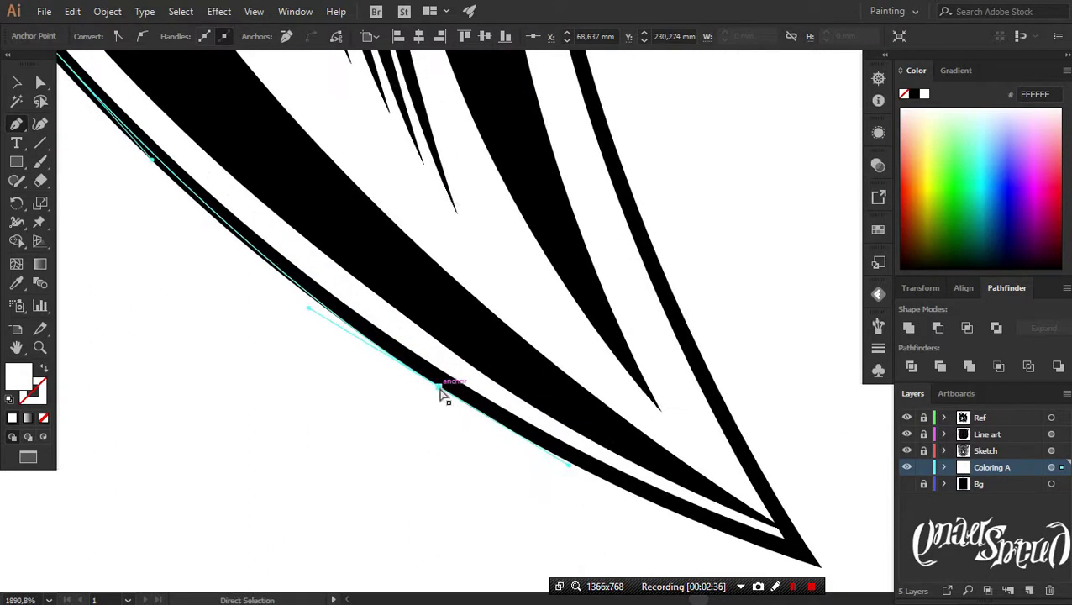
scroll(473, 459, "up", 1)
scroll(473, 459, "down", 2)
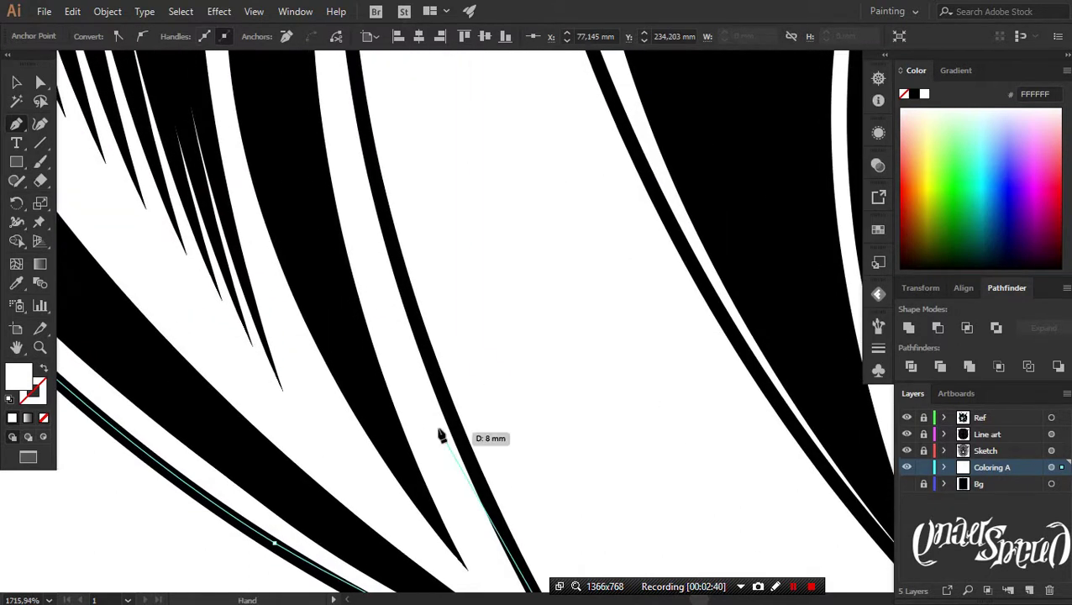
Step: Trace back up the mane's inner edge and close the shape on its start anchor
mouse_move(426, 359)
left_mouse_down()
mouse_move(414, 469)
mouse_move(314, 577)
left_mouse_up()
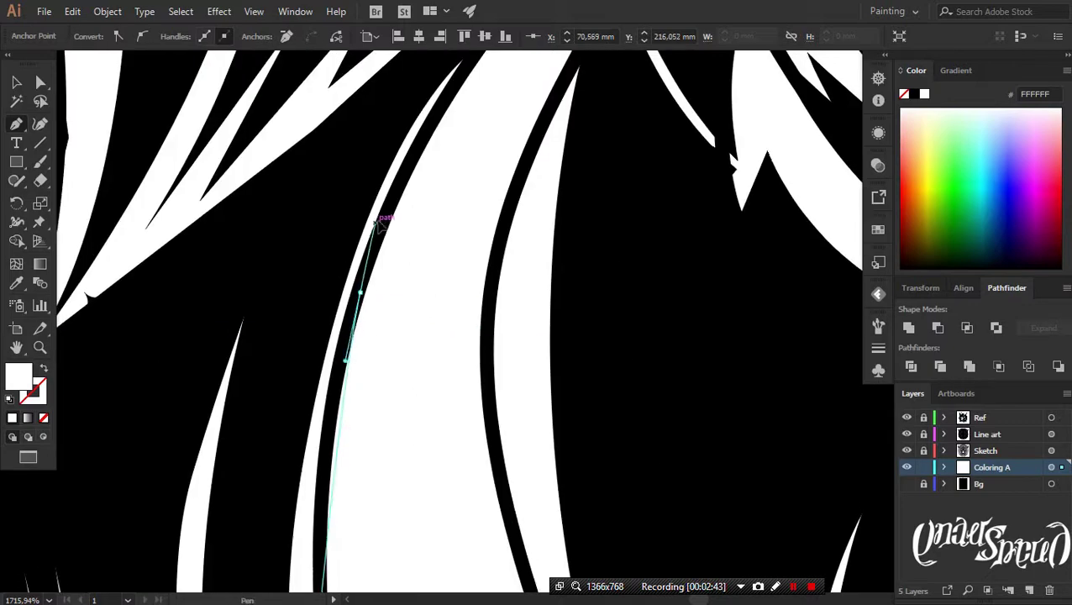
scroll(258, 246, "down", 3)
scroll(498, 301, "up", 2)
left_click_drag(498, 301, 557, 223)
scroll(280, 438, "down", 2)
left_click(280, 437)
mouse_move(223, 232)
left_mouse_down()
mouse_move(349, 409)
mouse_move(256, 336)
mouse_move(502, 270)
left_mouse_up()
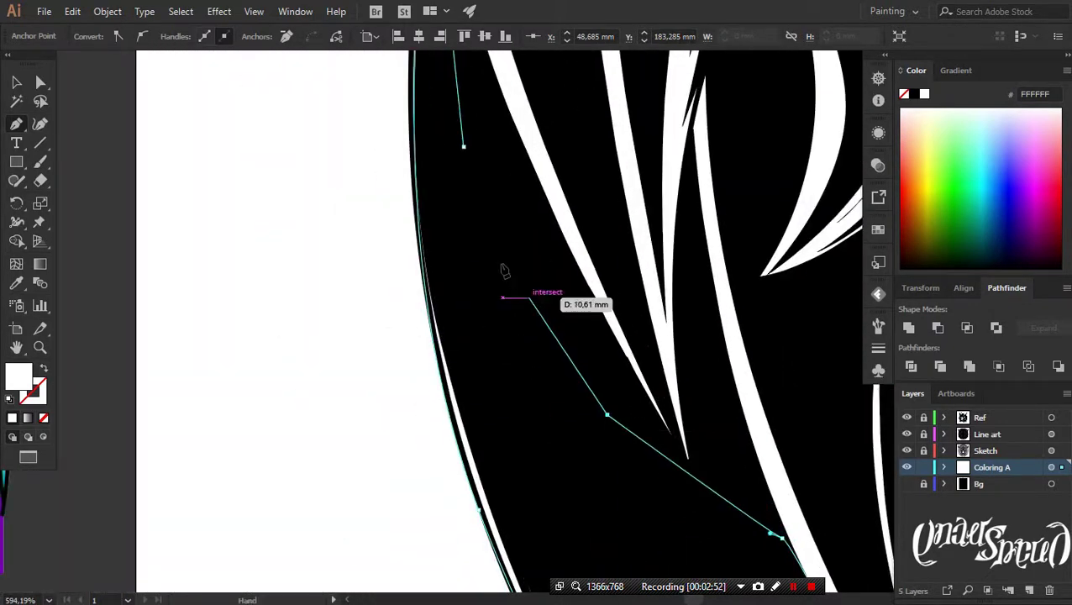
left_click(464, 148)
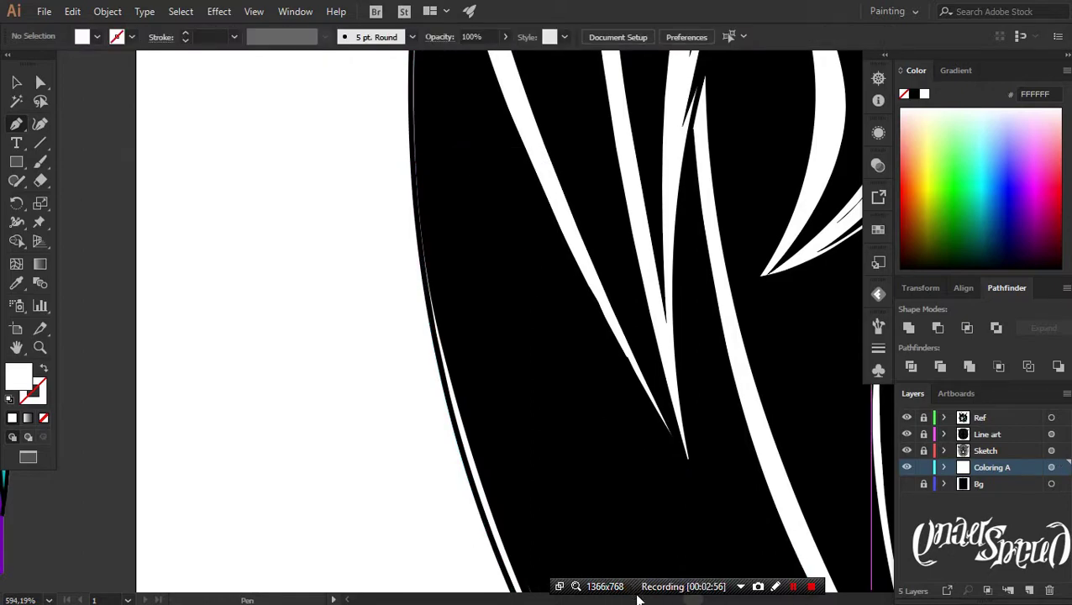
Step: Preview the whole tiger artboard without panels, then show the black background layer again
scroll(465, 487, "down", 10)
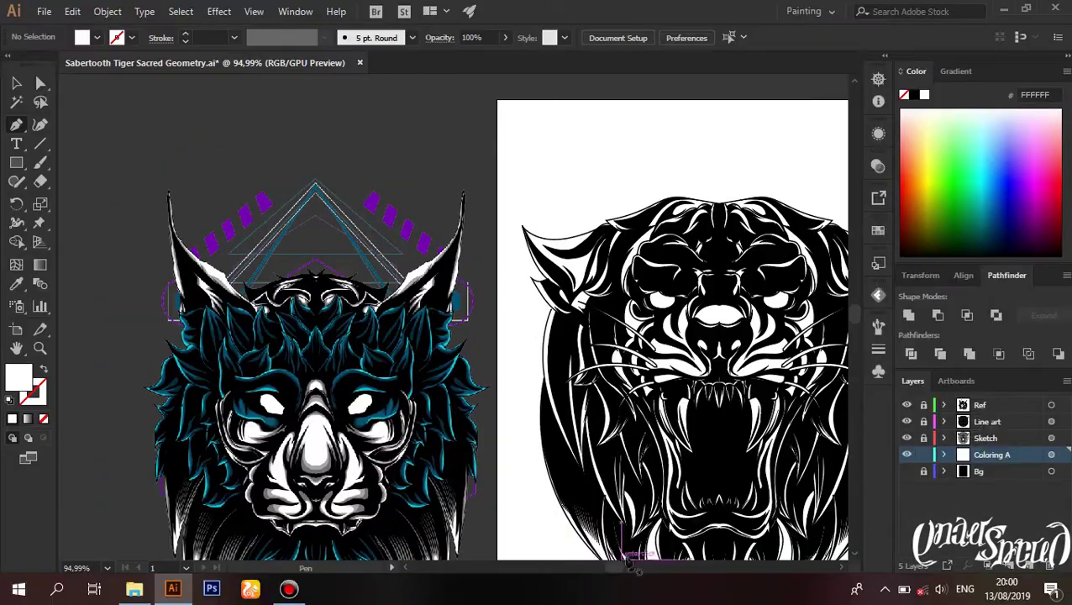
left_click_drag(588, 556, 542, 447)
scroll(538, 450, "up", 3)
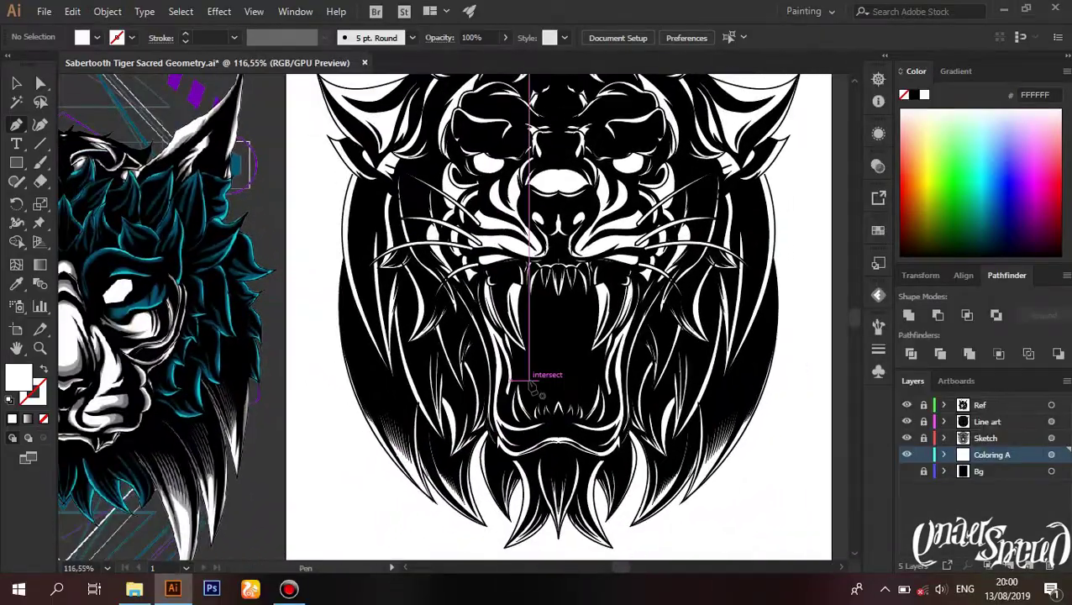
key("Tab")
scroll(580, 443, "up", 1)
scroll(580, 444, "down", 3)
scroll(555, 444, "up", 1)
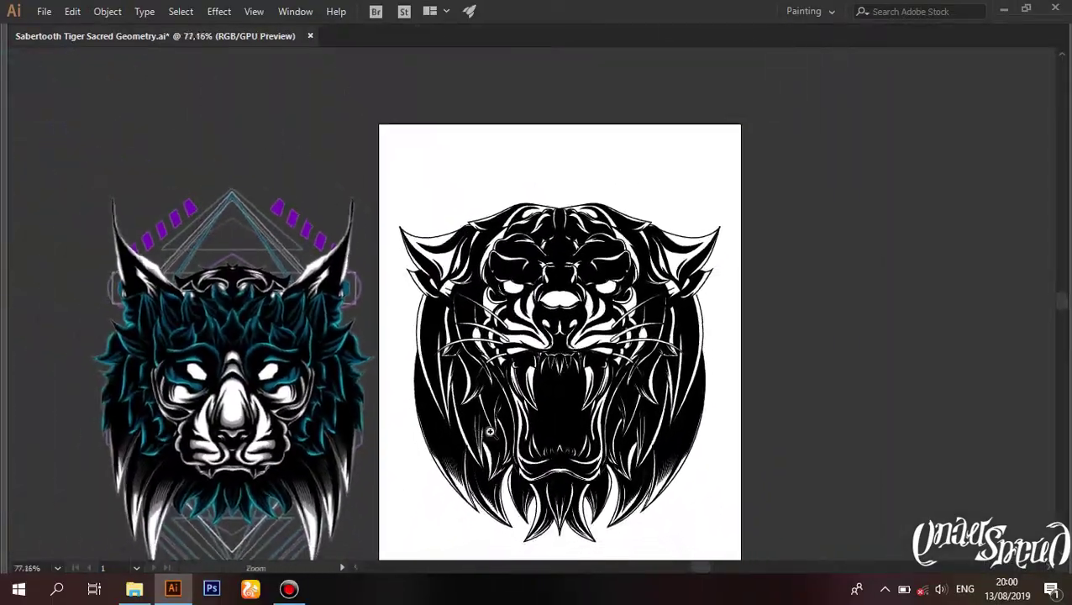
scroll(546, 443, "up", 2)
scroll(534, 443, "down", 1)
key("Tab")
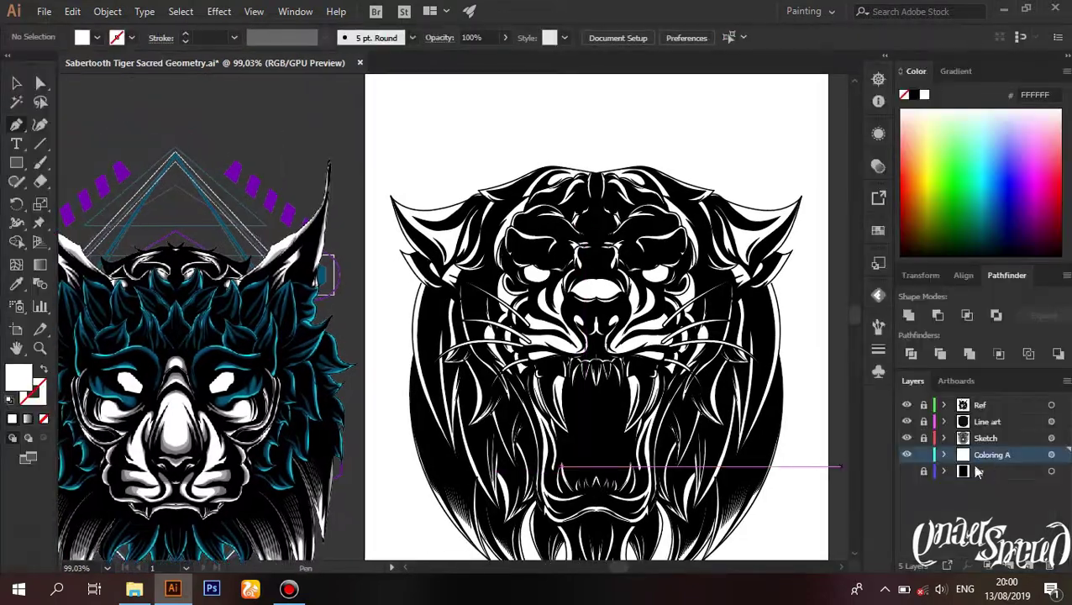
left_click(912, 476)
Step: Hide the interface panels and zoom in on the muzzle with the Pen tool active
key("Tab")
scroll(498, 354, "up", 1)
scroll(420, 369, "up", 5)
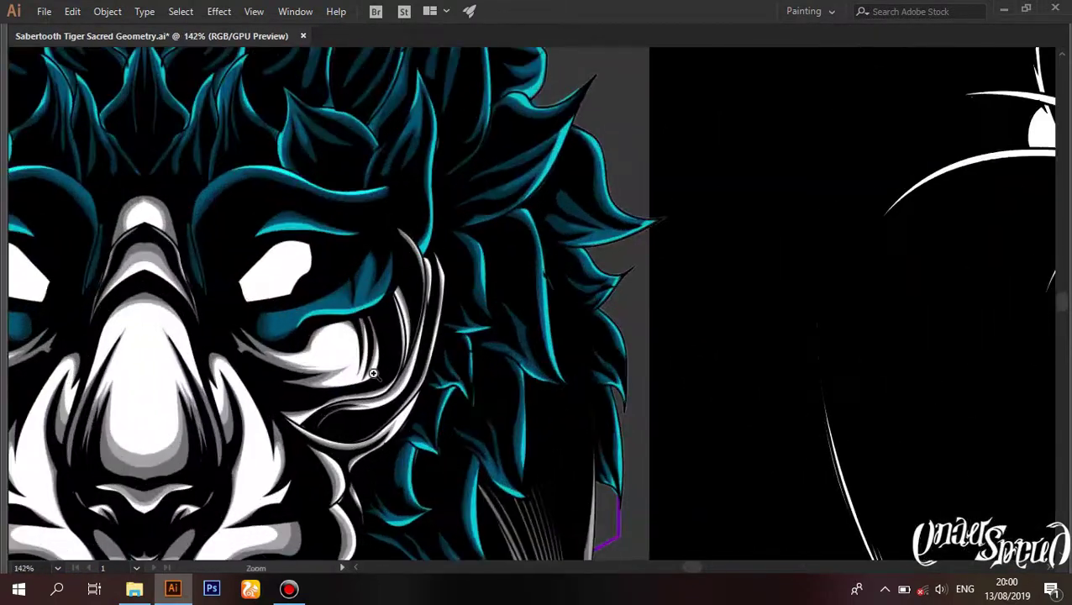
scroll(391, 380, "up", 3)
scroll(515, 321, "down", 10)
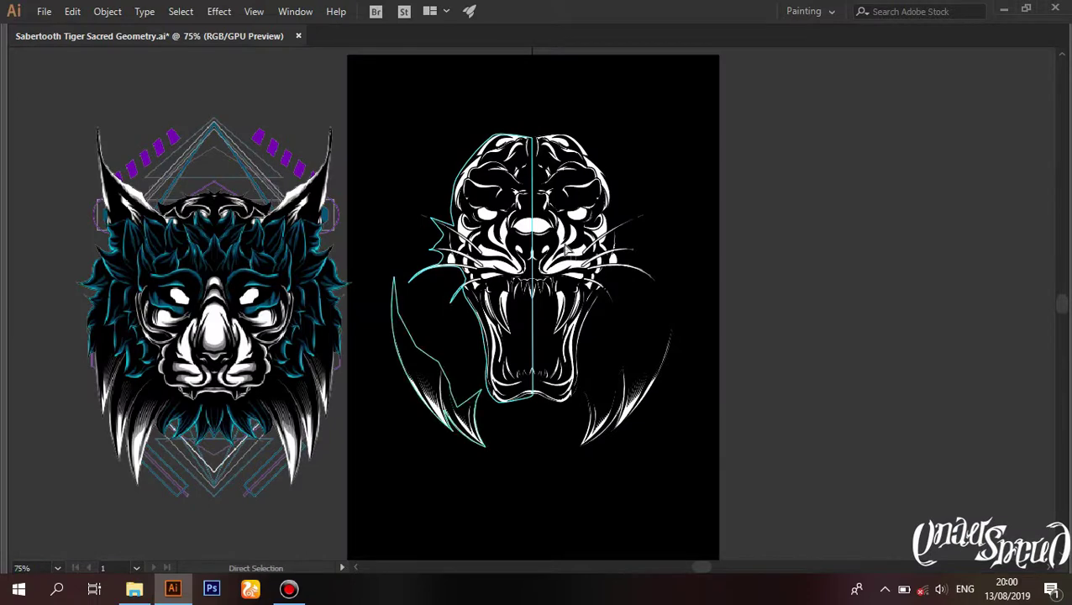
key("p")
scroll(593, 313, "up", 6)
scroll(533, 398, "up", 3)
scroll(611, 394, "up", 4)
scroll(612, 395, "down", 4)
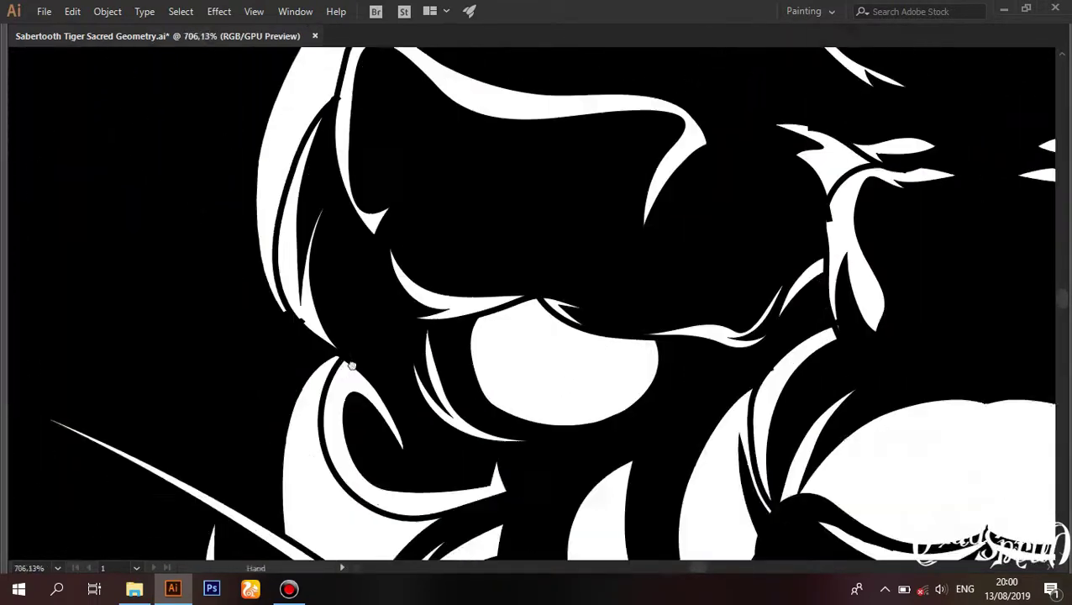
scroll(400, 317, "up", 4)
scroll(510, 370, "up", 2)
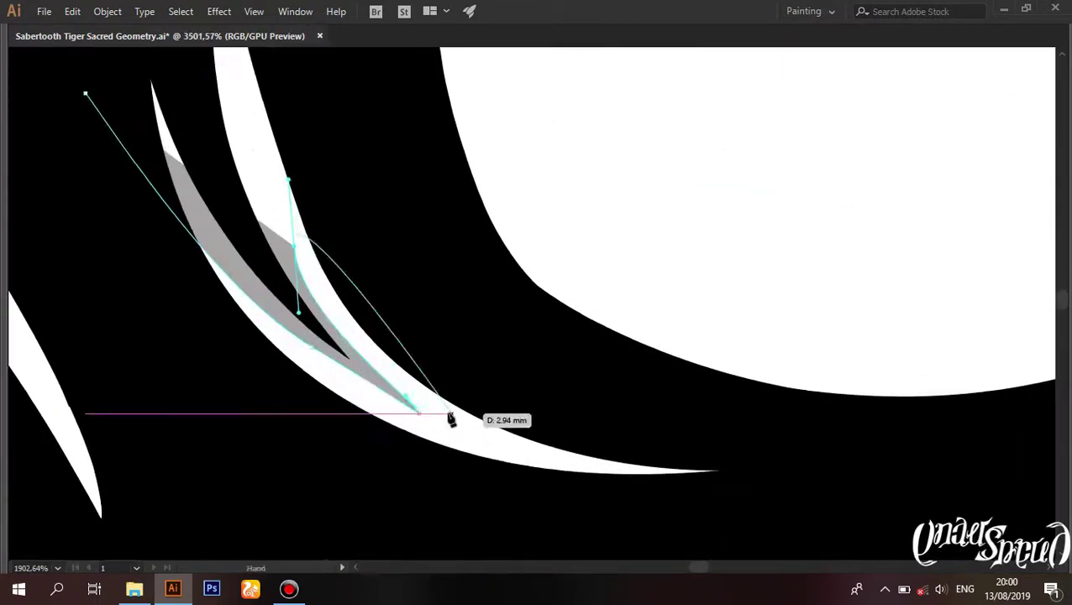
scroll(768, 514, "down", 2)
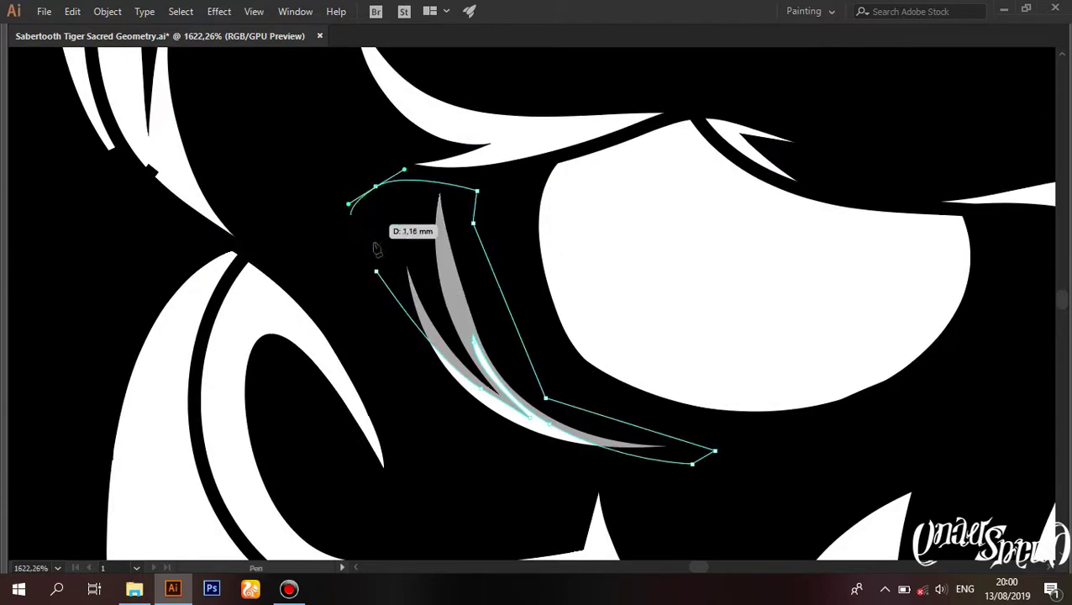
scroll(203, 349, "down", 3)
scroll(552, 297, "up", 3)
scroll(359, 371, "down", 3)
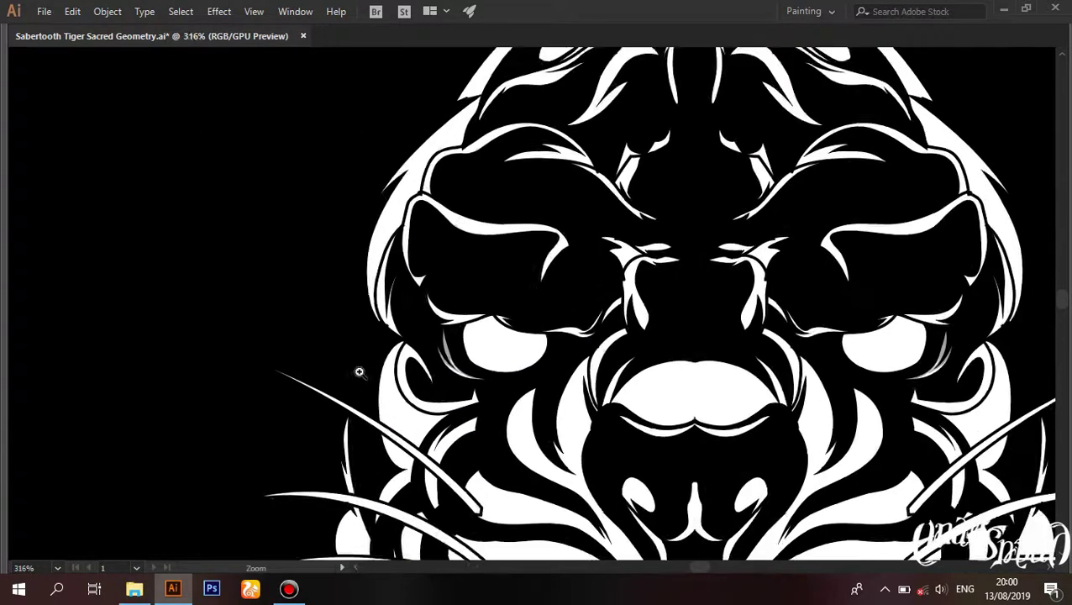
scroll(474, 287, "up", 3)
scroll(228, 361, "down", 3)
scroll(453, 378, "up", 2)
scroll(454, 378, "up", 2)
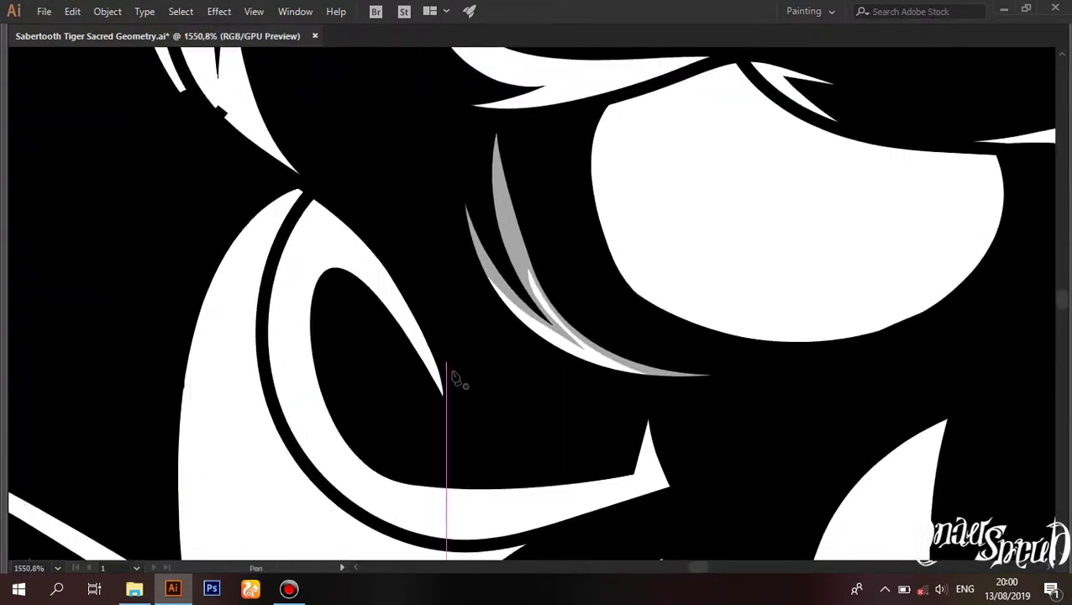
left_click_drag(336, 489, 370, 441)
Step: Extend the lip fill outline with curved anchors up to the crest and muzzle arc
left_click_drag(600, 356, 336, 267)
scroll(442, 342, "down", 3)
scroll(545, 309, "up", 2)
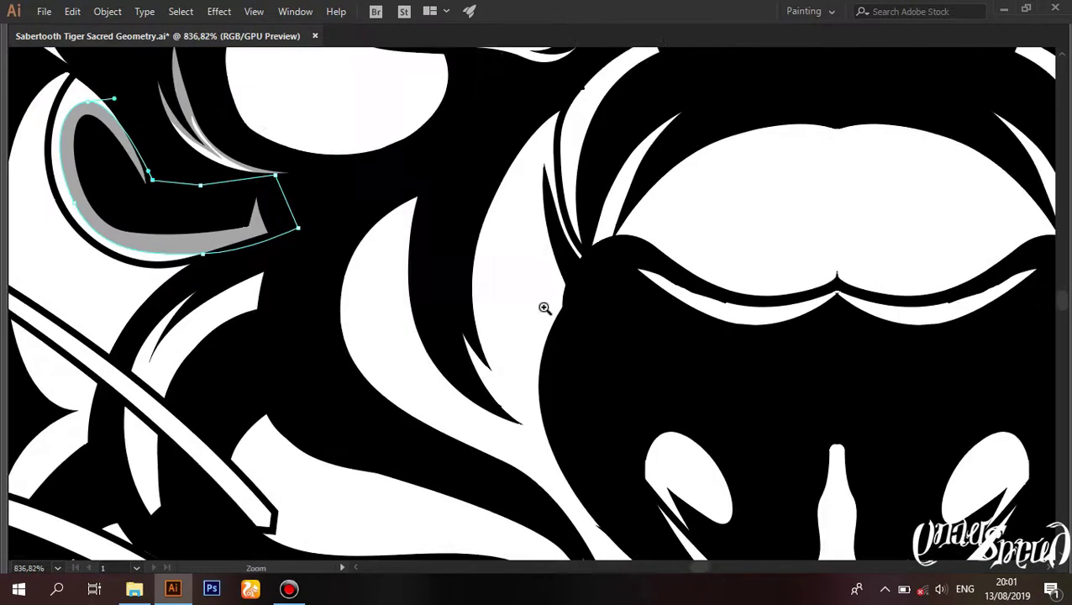
scroll(545, 309, "down", 3)
scroll(601, 206, "up", 1)
scroll(462, 280, "up", 1)
scroll(624, 313, "up", 2)
key("p")
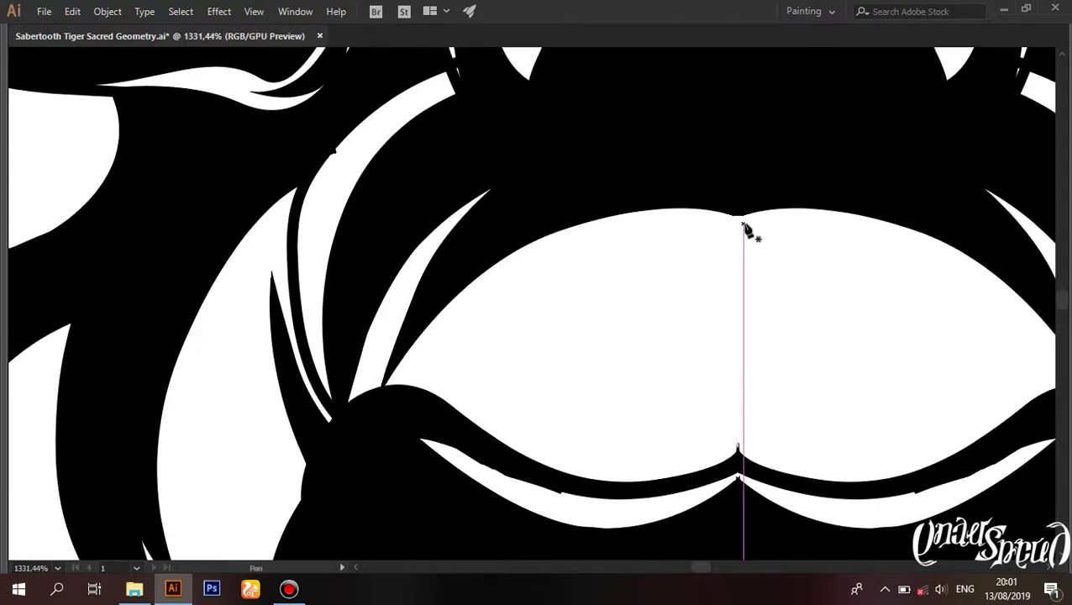
left_click(397, 384)
left_click_drag(355, 407, 317, 290)
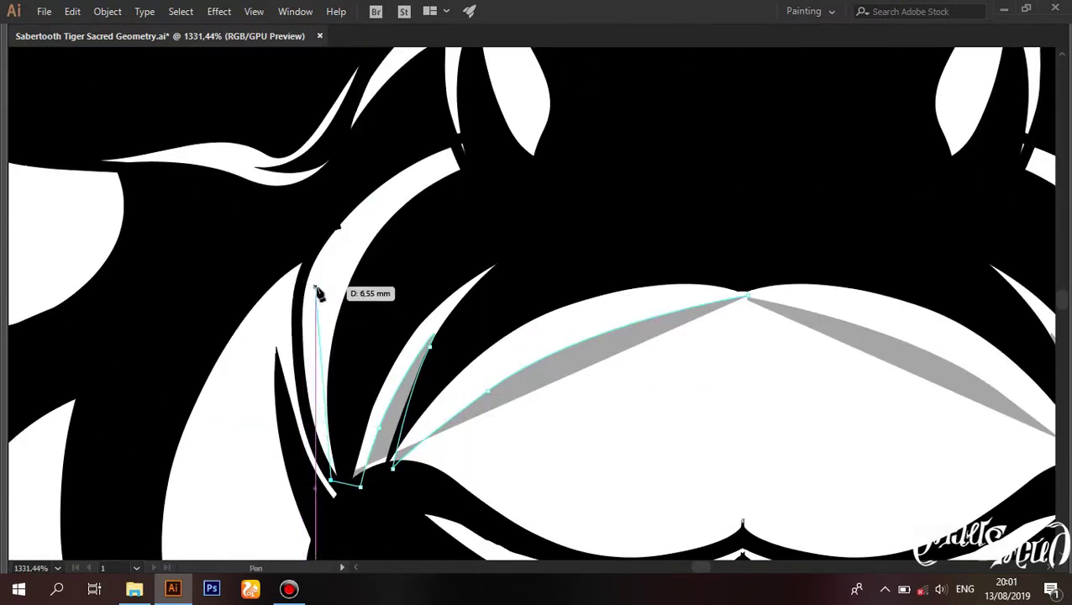
left_click(451, 150)
left_click(522, 191)
left_click(671, 197)
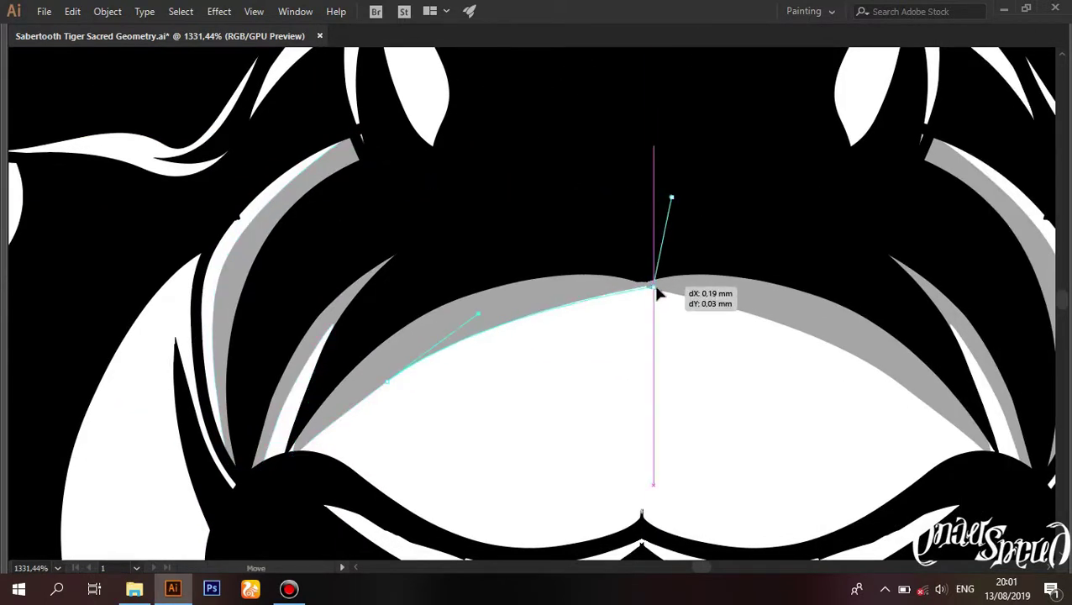
Step: Trace curved anchors down the upper muzzle arc's left edge
scroll(502, 275, "down", 2)
scroll(565, 227, "up", 1)
scroll(679, 124, "up", 1)
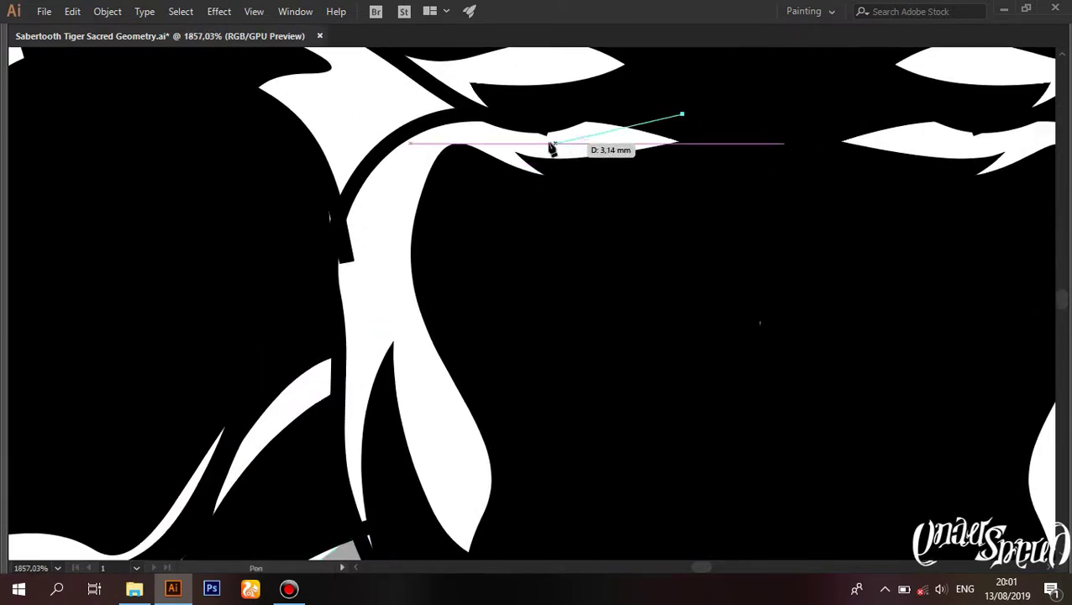
scroll(552, 148, "up", 2)
left_click(462, 163)
left_click_drag(501, 174, 504, 178)
scroll(287, 307, "down", 3)
left_click_drag(324, 361, 355, 371)
left_click_drag(323, 408, 318, 342)
Step: Outline the arc fill's lower edge and close it at the start anchor
scroll(258, 308, "down", 2)
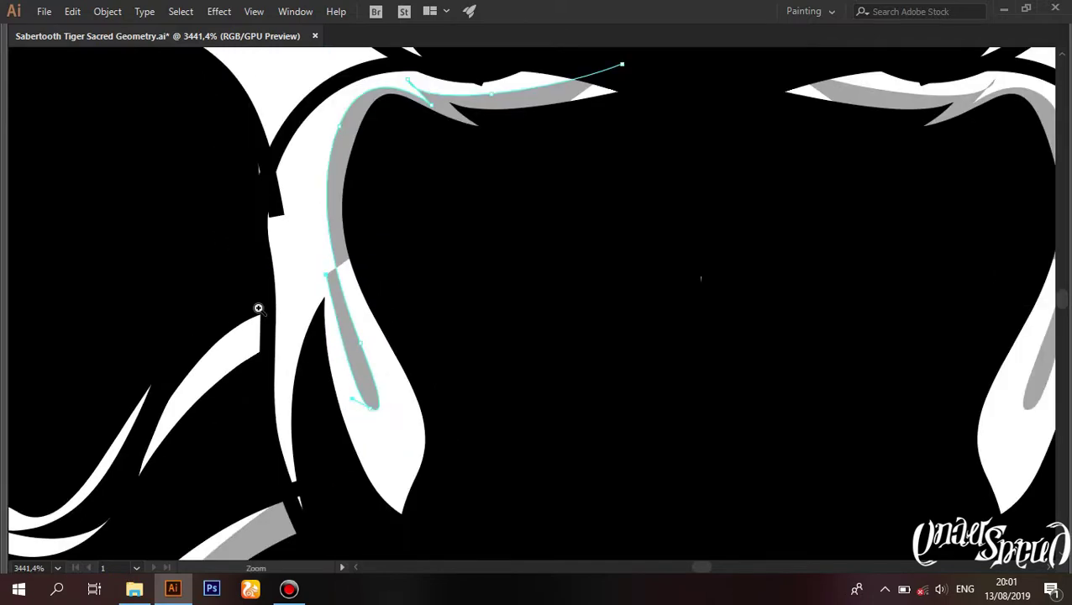
scroll(258, 308, "down", 3)
left_click(226, 336)
left_click(335, 431)
left_click(491, 390)
left_click(536, 336)
scroll(542, 278, "up", 1)
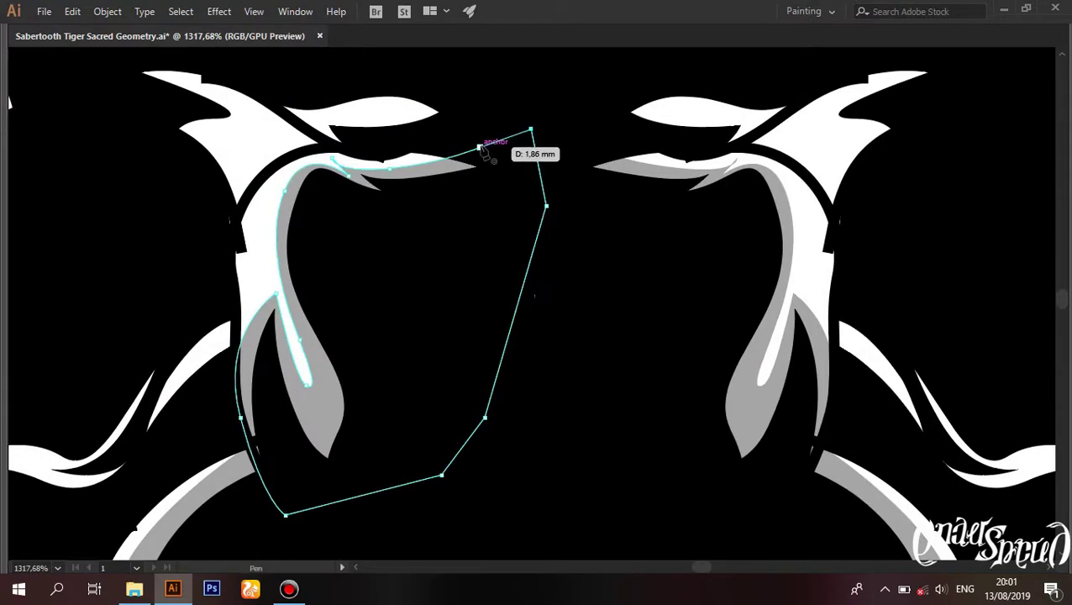
left_click(480, 148)
Step: Draw a closed gray fill shape over the lower lip band
scroll(483, 149, "down", 3)
scroll(551, 323, "down", 2)
scroll(551, 322, "up", 3)
left_click(261, 299)
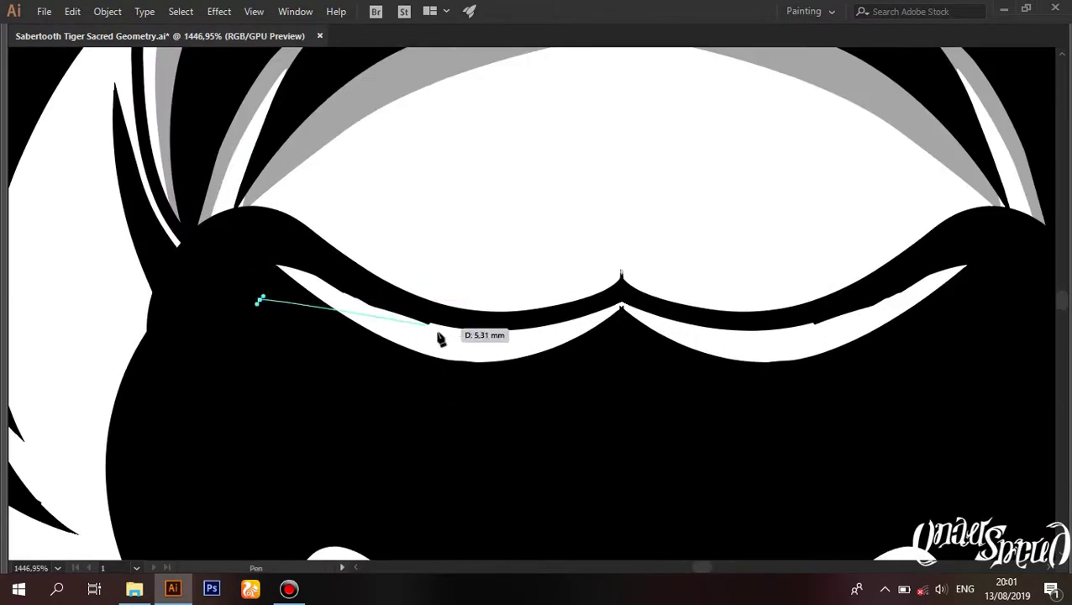
left_click(619, 309)
left_click(605, 420)
left_click(524, 455)
left_click(261, 300)
Step: Draw a closed curved fill shape over the upper lip band
scroll(395, 306, "down", 1)
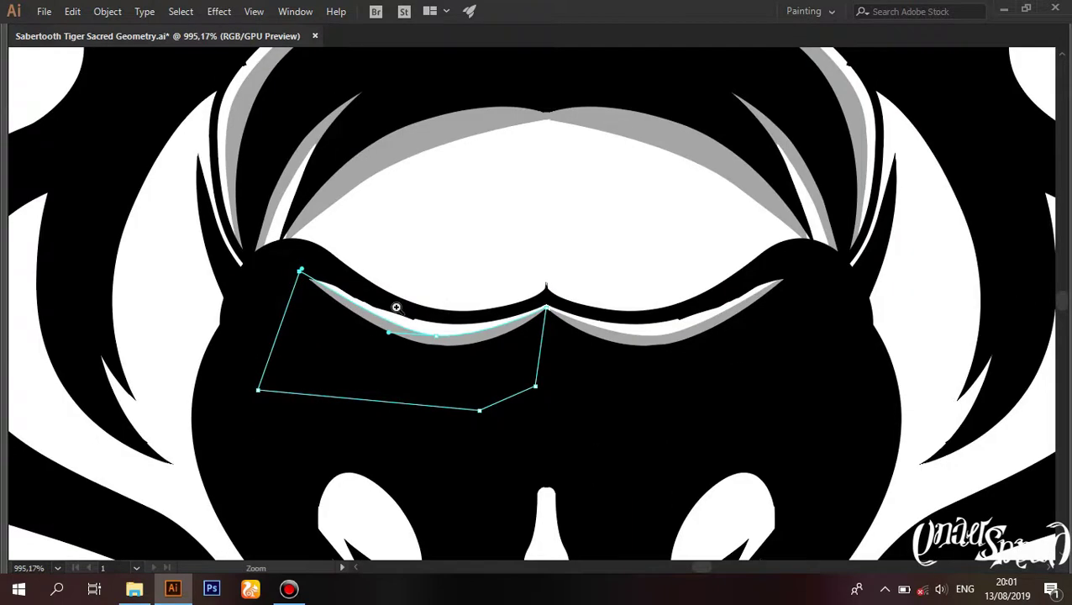
scroll(510, 259, "down", 1)
scroll(529, 265, "up", 2)
left_click(526, 263)
left_click_drag(151, 238, 302, 334)
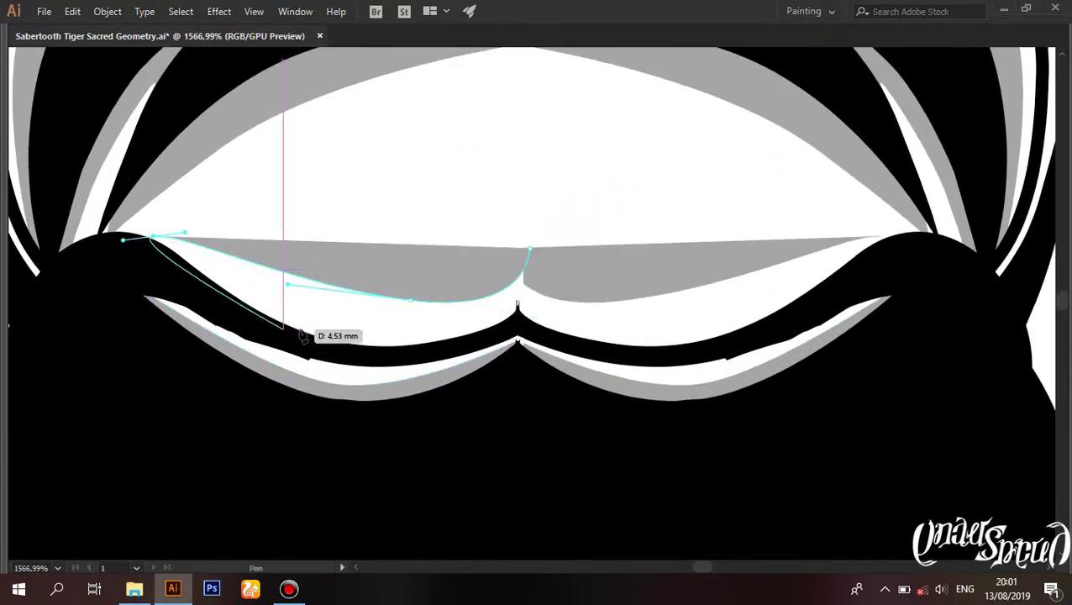
left_click(518, 340)
left_click(518, 252)
Step: Start a new fill shape with an anchor on the muzzle centre line
scroll(546, 270, "up", 1)
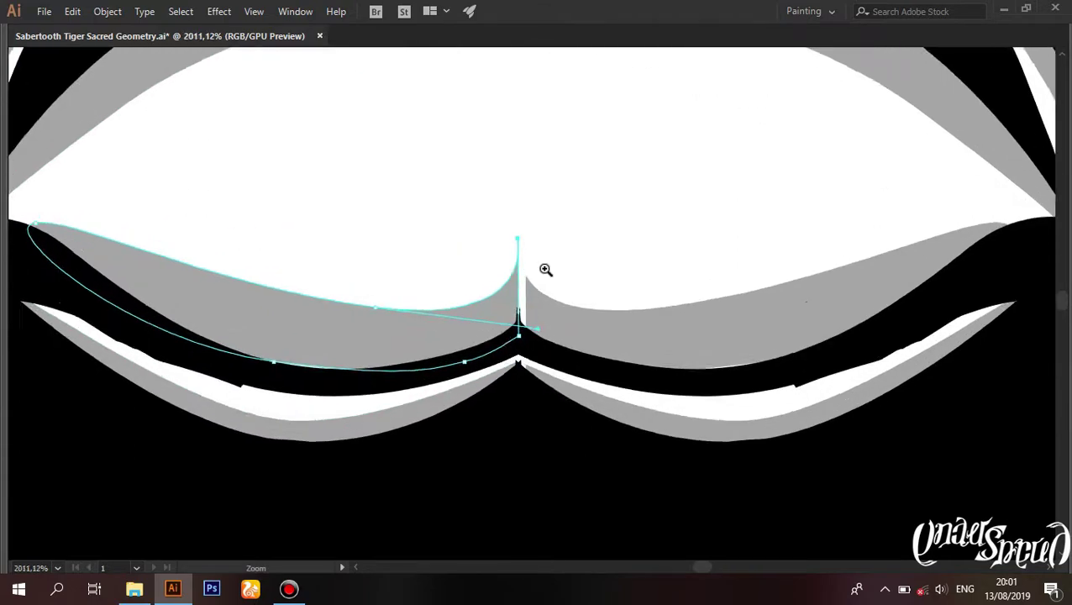
scroll(529, 246, "down", 2)
scroll(636, 227, "up", 2)
scroll(532, 255, "up", 1)
left_click(529, 254)
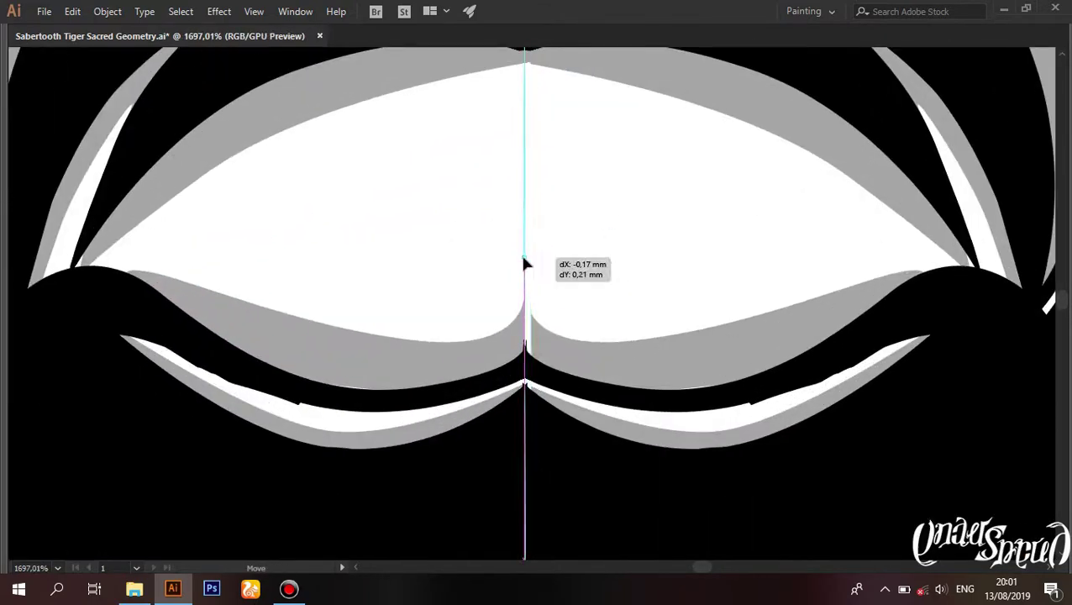
scroll(521, 252, "down", 5)
scroll(438, 310, "down", 2)
Step: Outline the nose fill from above the eye shape down to the nose base
scroll(438, 311, "up", 5)
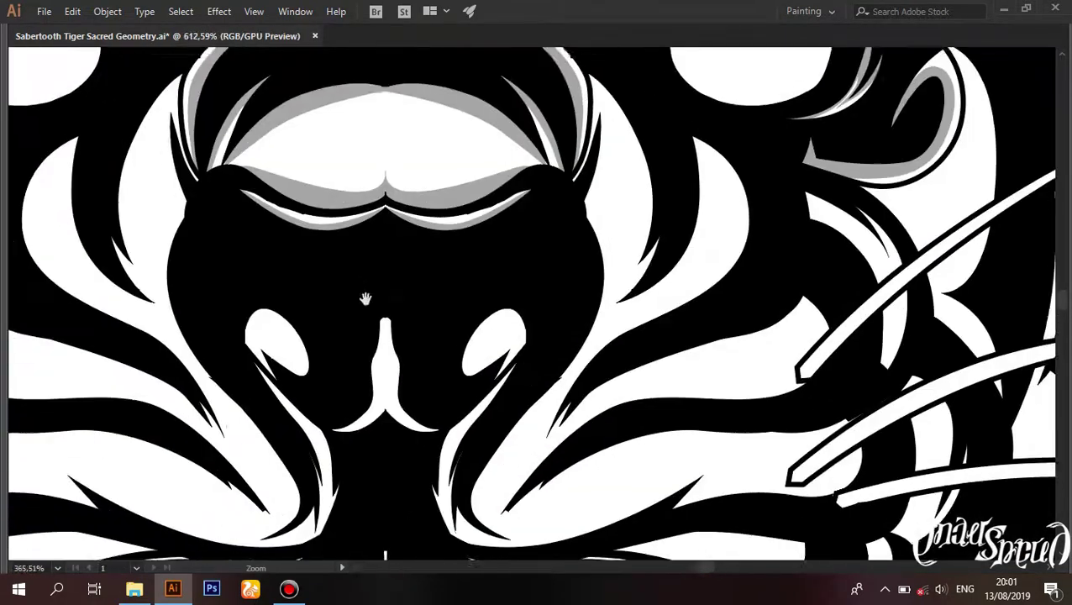
scroll(364, 297, "up", 2)
scroll(399, 208, "up", 3)
left_click_drag(528, 220, 641, 273)
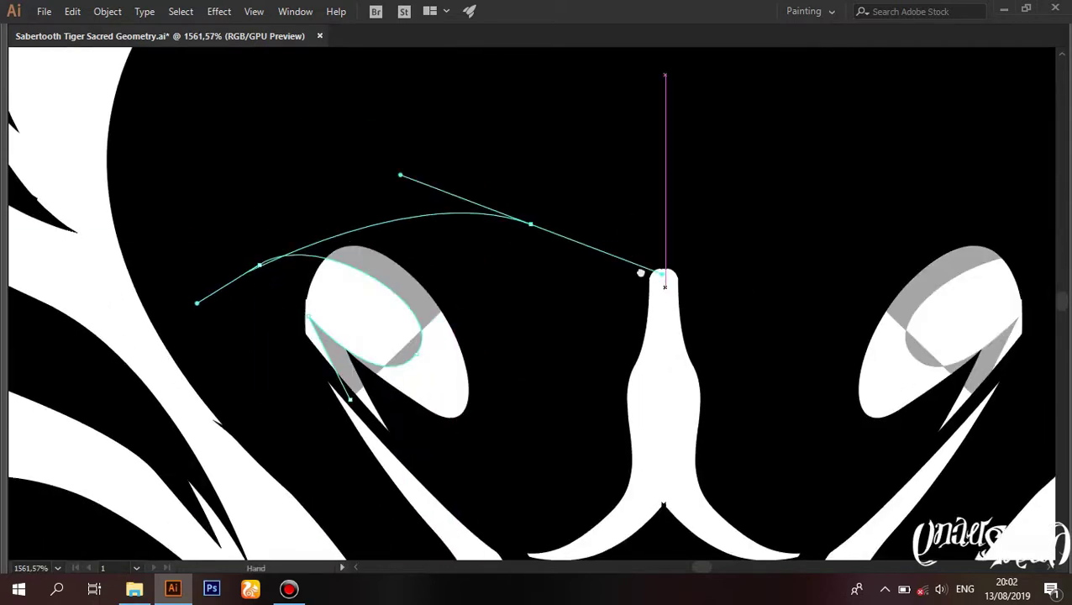
left_click(665, 275)
scroll(612, 335, "down", 2)
left_click(523, 505)
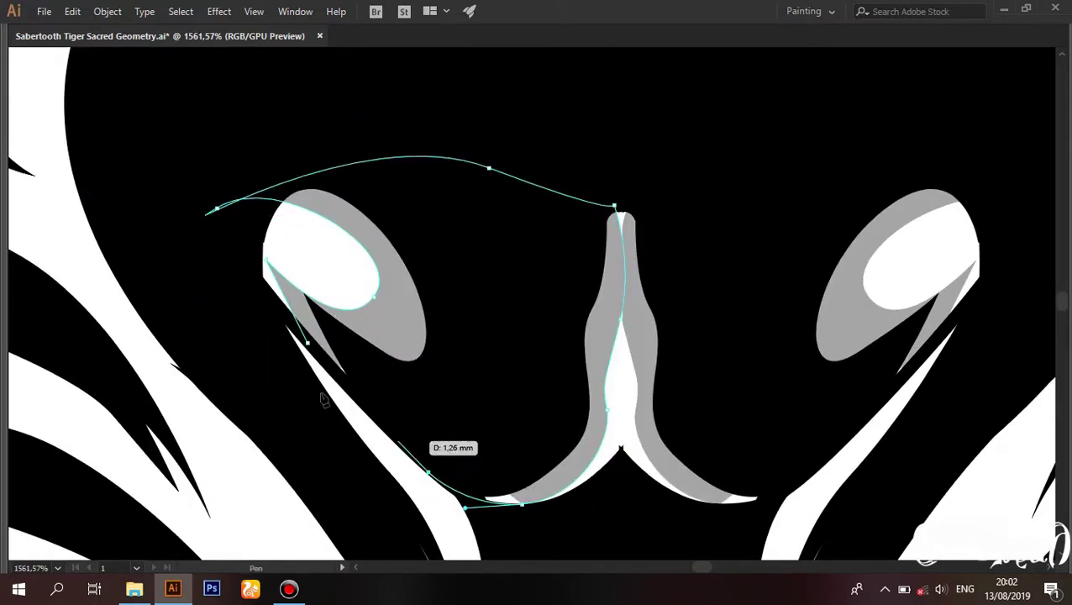
scroll(308, 347, "down", 3)
scroll(163, 300, "down", 3)
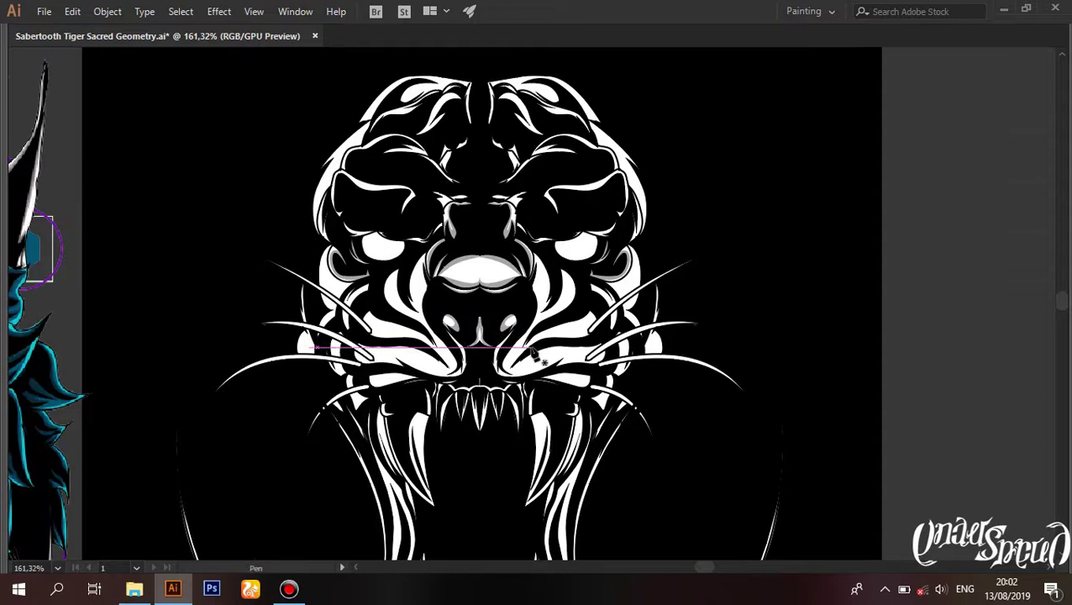
scroll(514, 360, "up", 4)
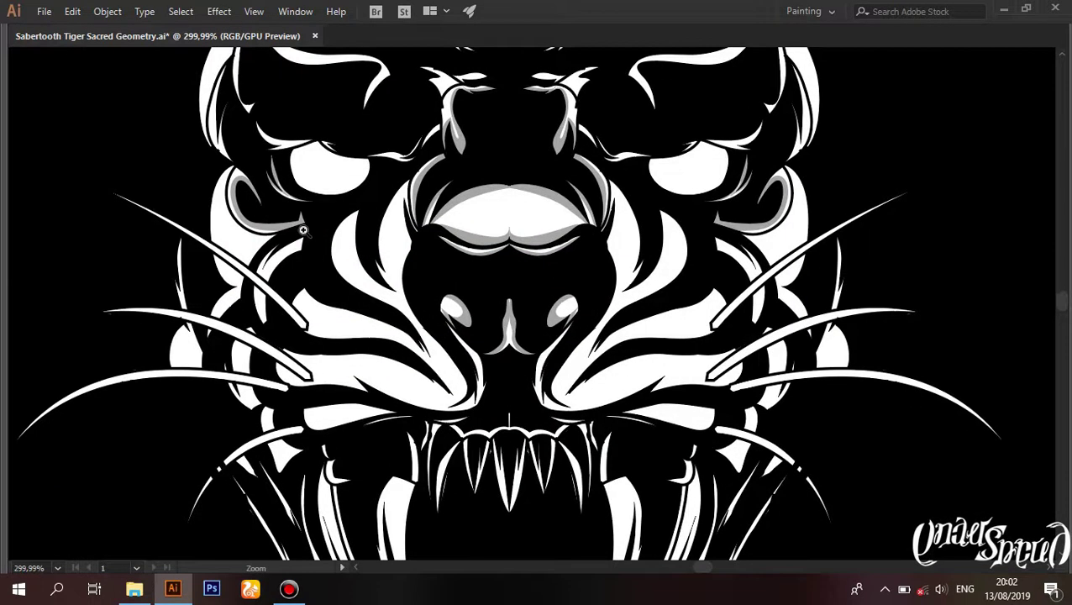
scroll(617, 278, "up", 3)
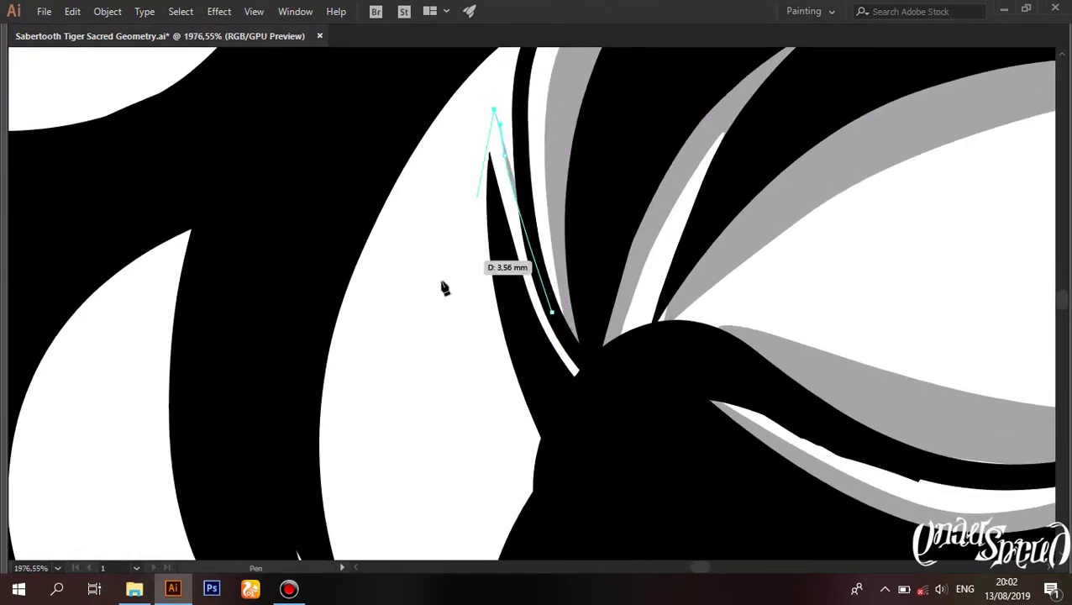
scroll(445, 288, "down", 2)
Step: Trace a fill outline around the left cheek stripe and its tip
left_click_drag(524, 354, 567, 161)
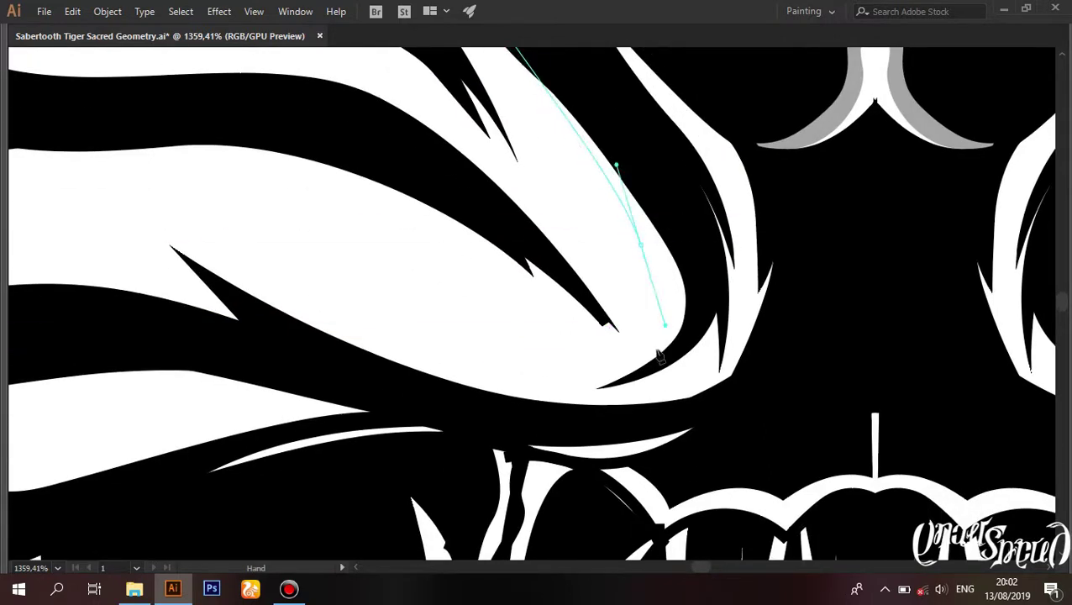
left_click_drag(552, 389, 603, 375)
left_click(704, 369)
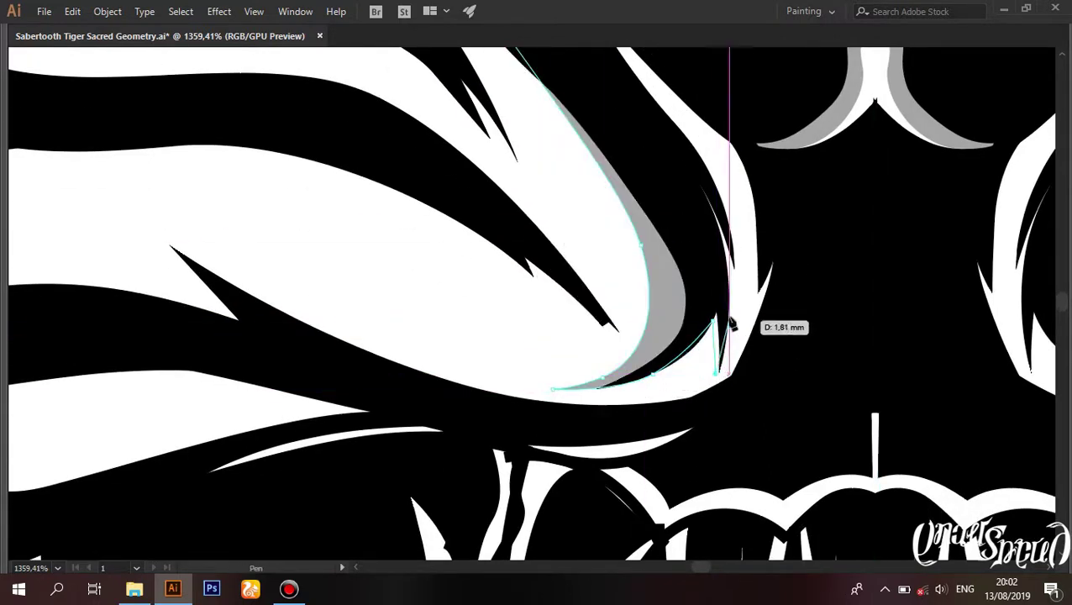
left_click(745, 238)
left_click(713, 371)
left_click(381, 338)
left_click(120, 183)
Step: Curve the outline along the whisker and lower white stripes, then return to the nose
left_click_drag(235, 315, 682, 359)
left_click(316, 218)
mouse_move(395, 353)
left_mouse_down()
mouse_move(485, 387)
mouse_move(173, 279)
left_mouse_up()
left_click_drag(144, 353, 471, 353)
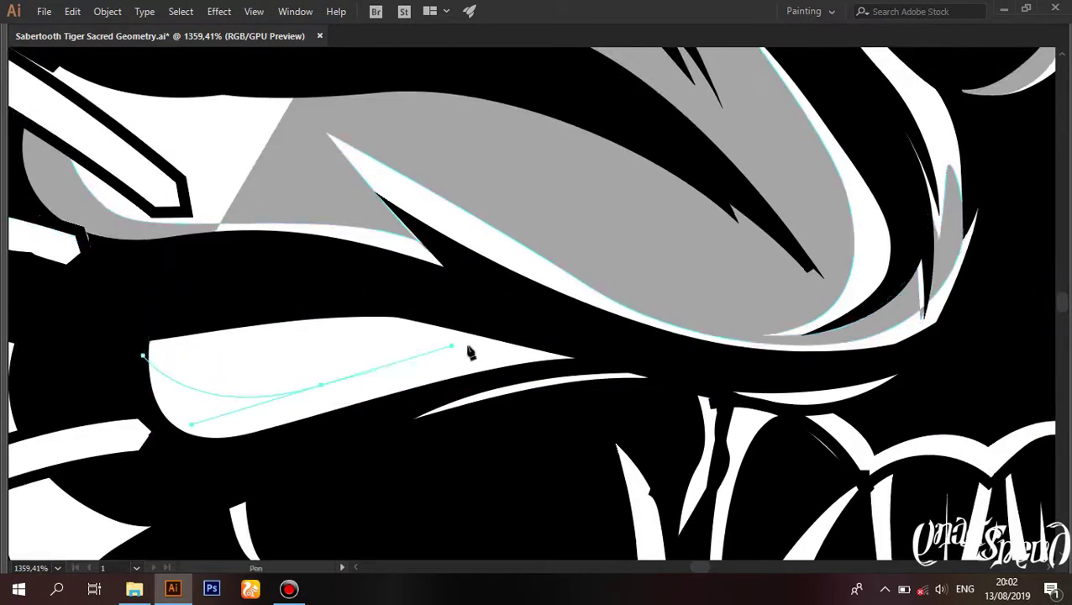
left_click(483, 393)
scroll(525, 401, "up", 5)
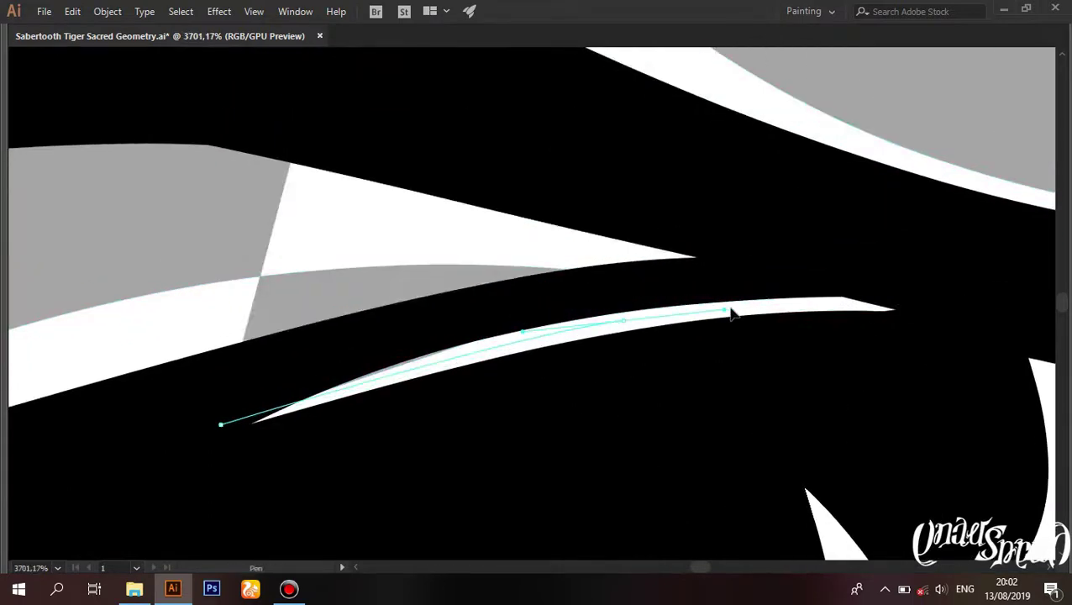
scroll(713, 260, "down", 5)
mouse_move(843, 210)
left_mouse_down()
mouse_move(426, 215)
mouse_move(378, 296)
mouse_move(359, 277)
mouse_move(330, 192)
mouse_move(391, 340)
left_mouse_up()
scroll(363, 311, "up", 5)
scroll(421, 324, "down", 10)
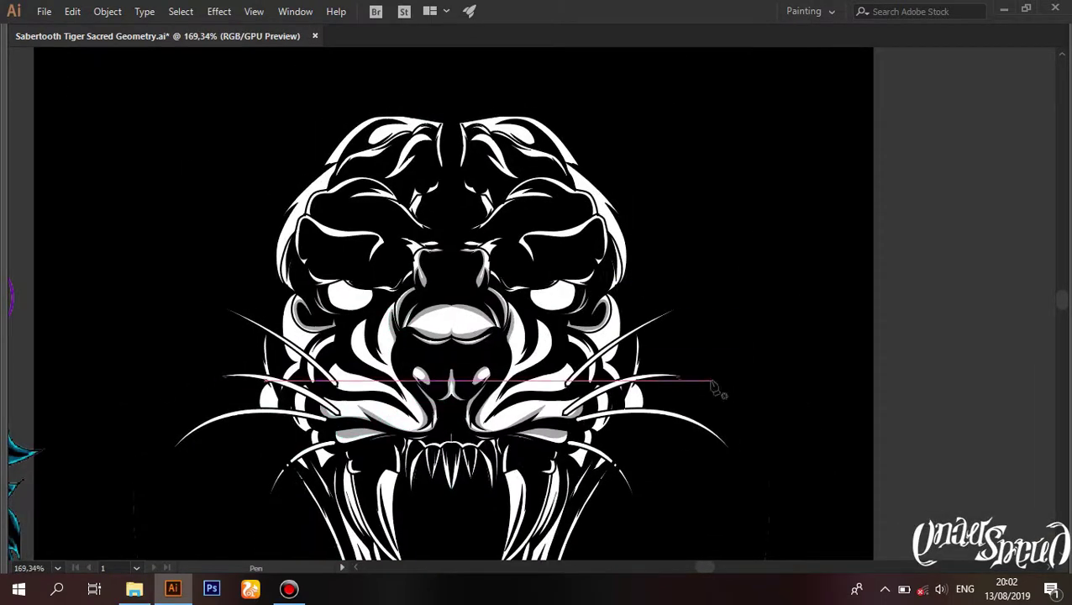
Step: Undo the last anchor and trace curved anchors along the left cheek stripe
scroll(402, 443, "up", 5)
scroll(438, 205, "up", 5)
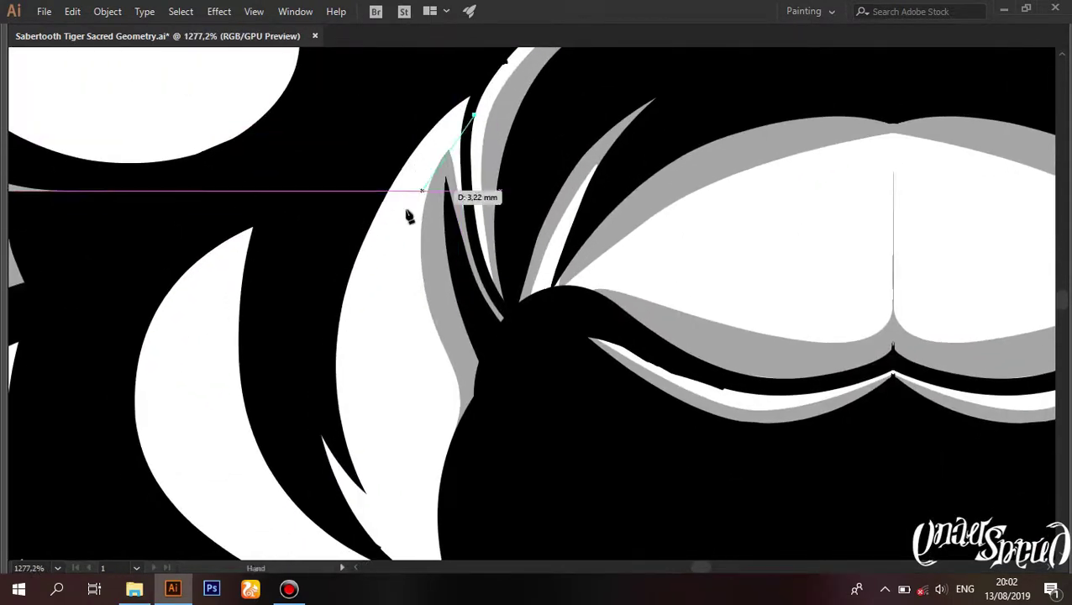
left_click_drag(409, 215, 372, 298)
key("ctrl+z")
left_click_drag(391, 403, 335, 299)
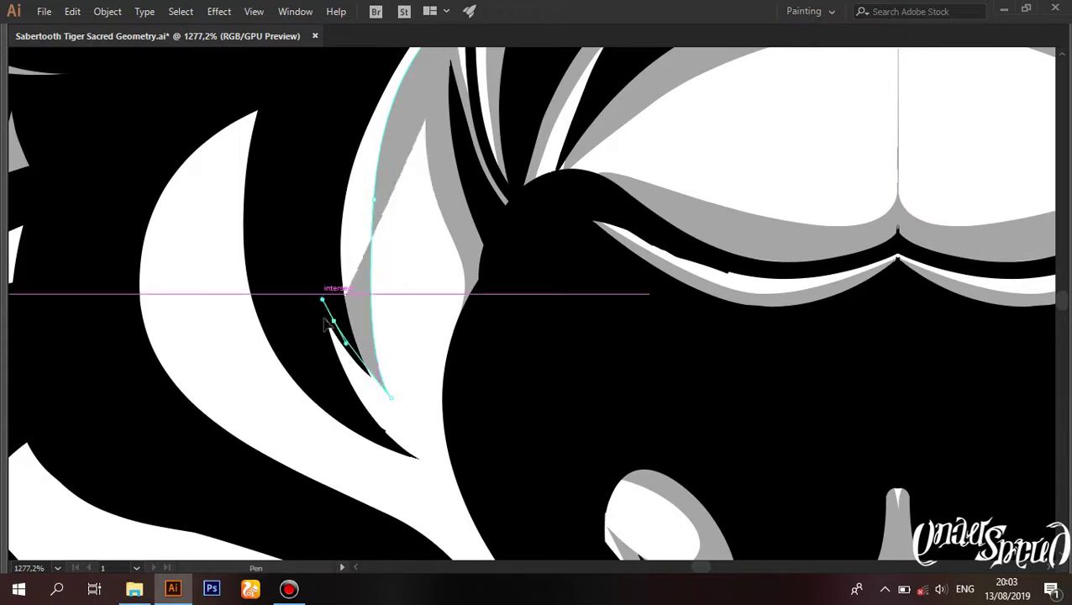
left_click_drag(448, 496, 256, 144)
scroll(241, 249, "down", 3)
scroll(240, 249, "up", 1)
left_click_drag(240, 249, 258, 218)
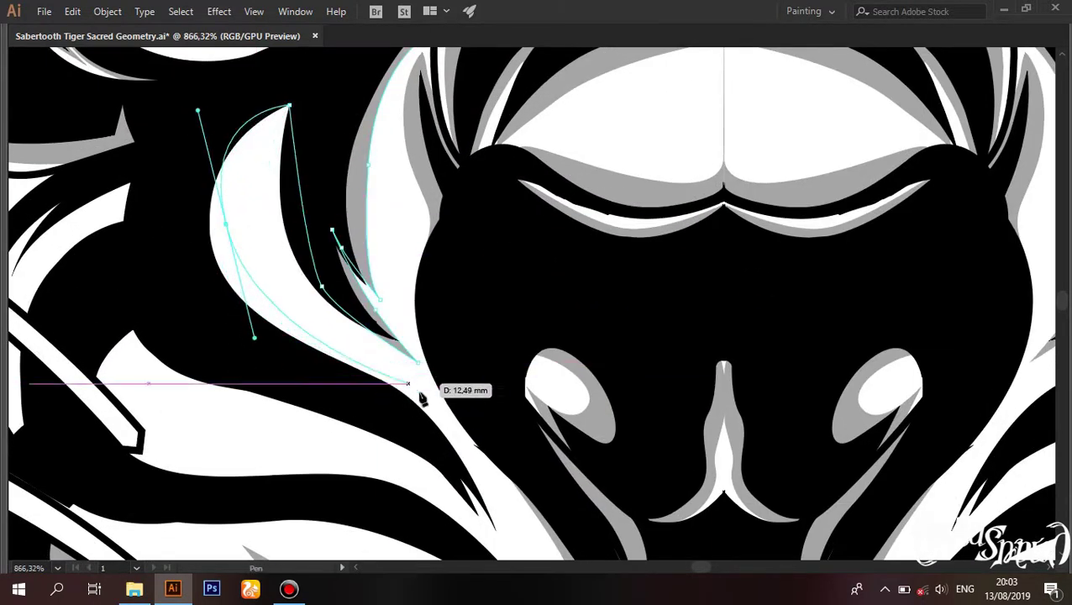
Step: Curve a fill outline around the crescent shape and lower cheek stripe
scroll(462, 339, "up", 1)
left_click_drag(443, 359, 407, 358)
scroll(359, 247, "down", 1)
left_click_drag(378, 311, 330, 323)
scroll(334, 253, "up", 1)
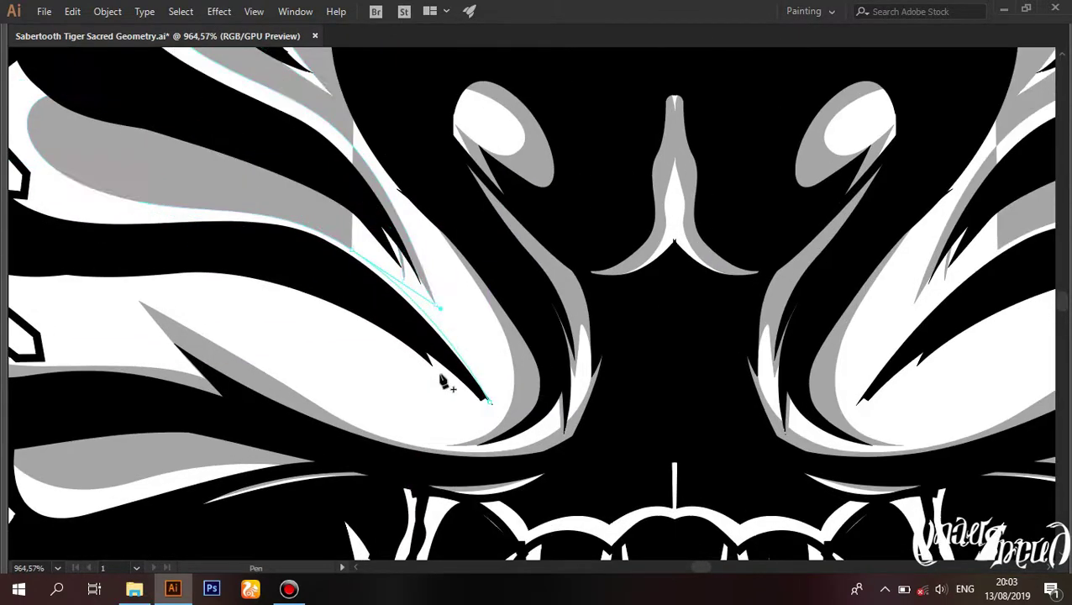
scroll(438, 313, "left", 3)
left_click_drag(336, 282, 226, 290)
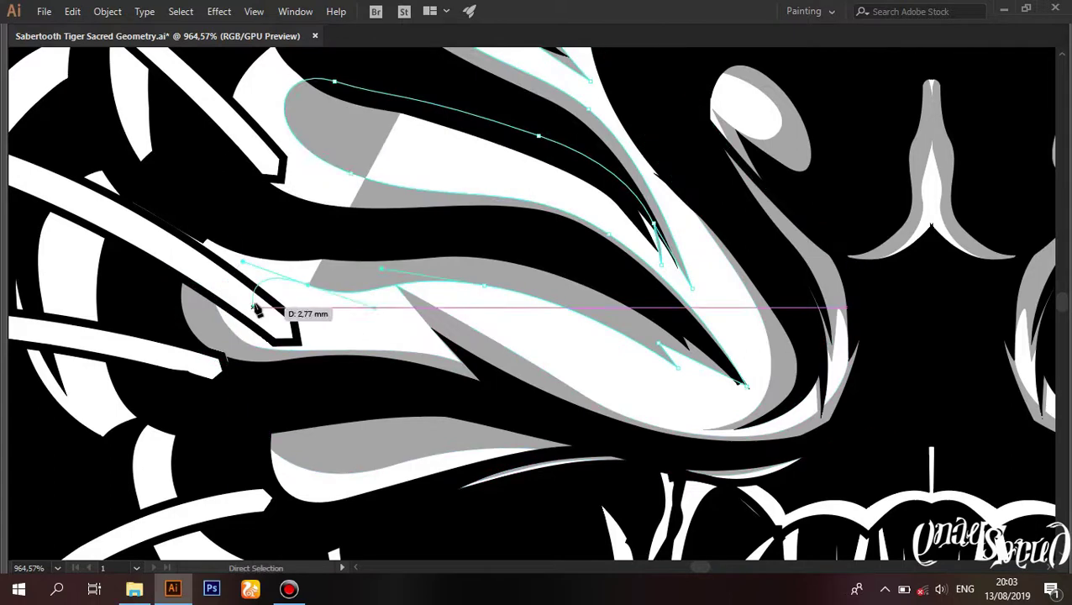
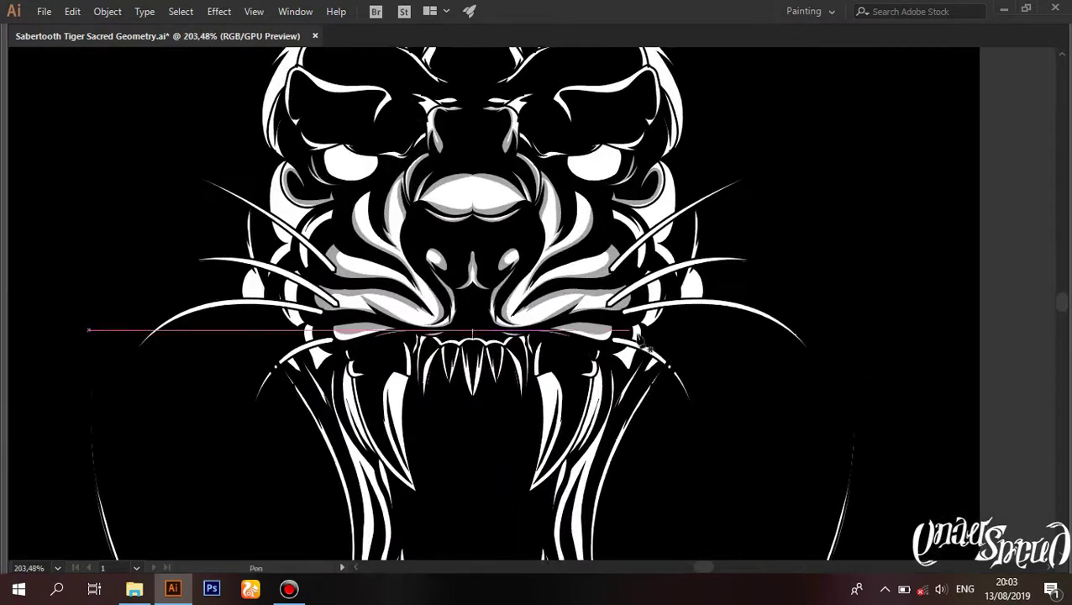
Step: Trace and close a grey shadow shape along the inner curve of the left lip fold
scroll(588, 278, "up", 2)
scroll(550, 212, "up", 4)
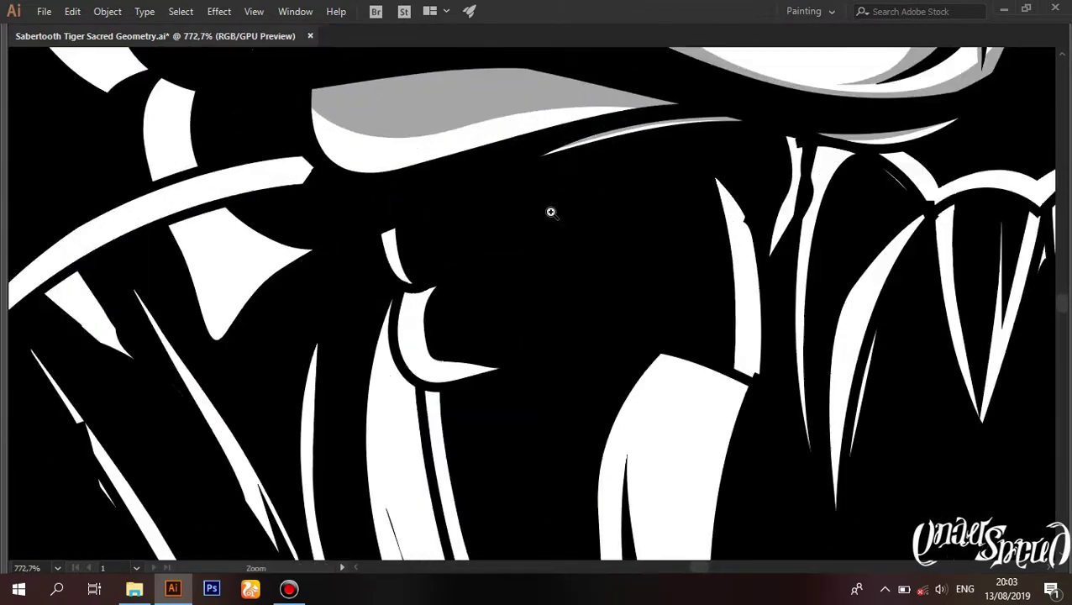
scroll(374, 244, "up", 3)
scroll(471, 294, "up", 2)
scroll(445, 404, "down", 3)
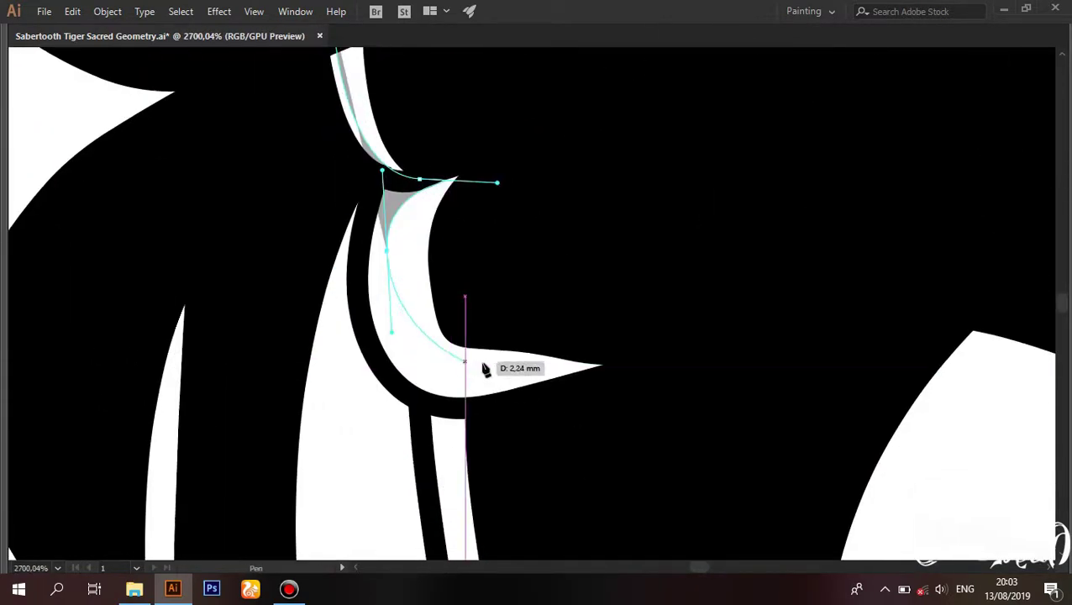
scroll(656, 361, "down", 3)
left_click(596, 285)
left_click(753, 428)
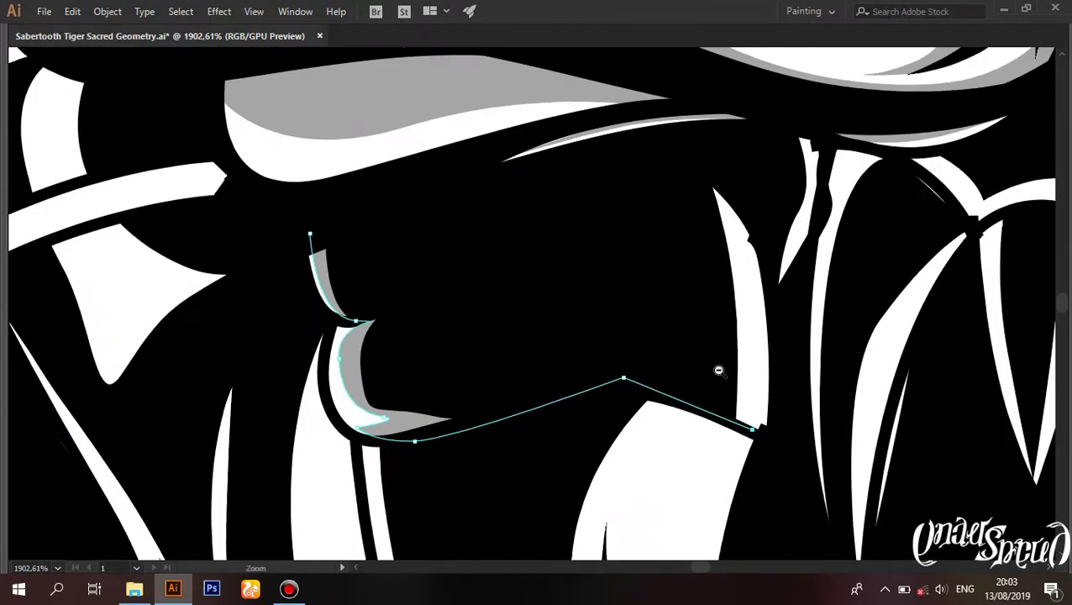
left_click(311, 235)
Step: Trace a shadow path down the large left fang, up to its top corner and across to the lip fold
scroll(312, 237, "down", 3)
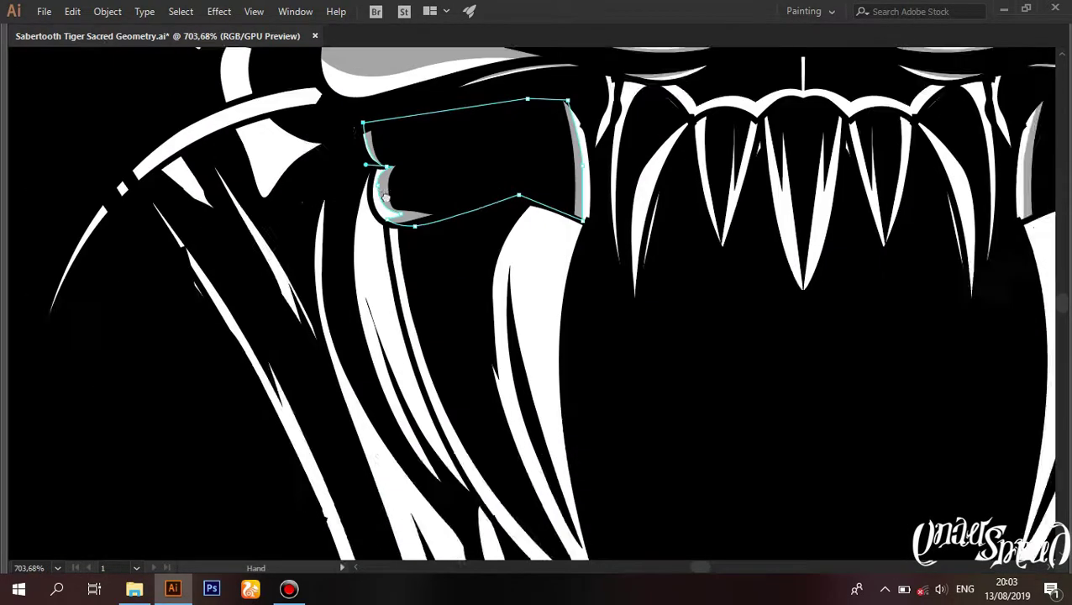
scroll(475, 247, "up", 3)
left_click(316, 290, "alt")
left_click_drag(483, 415, 500, 445)
key("ctrl+plus")
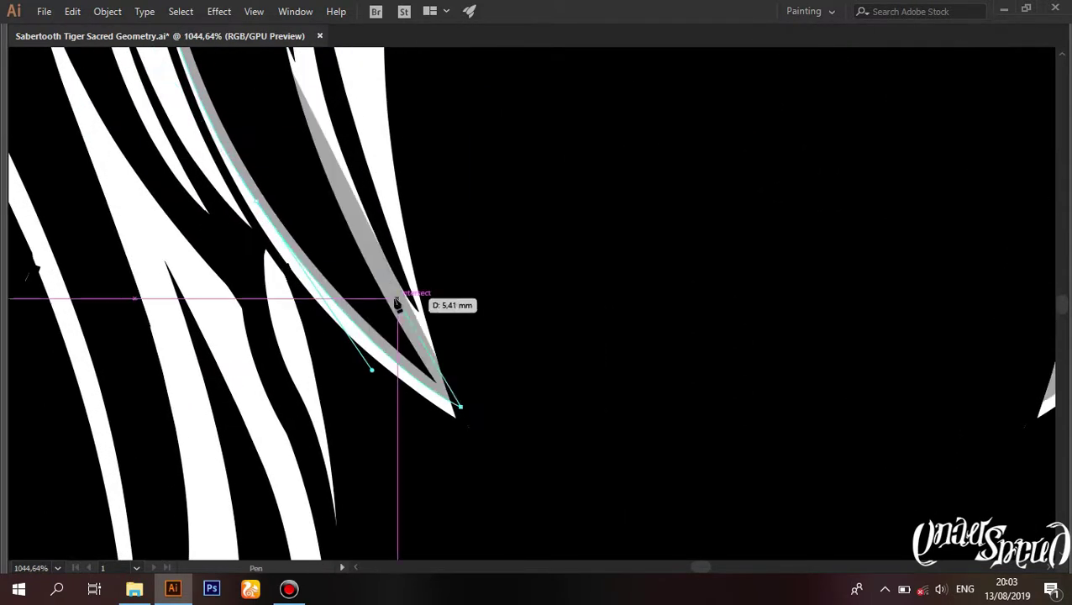
left_click_drag(420, 315, 400, 363)
left_click(370, 157)
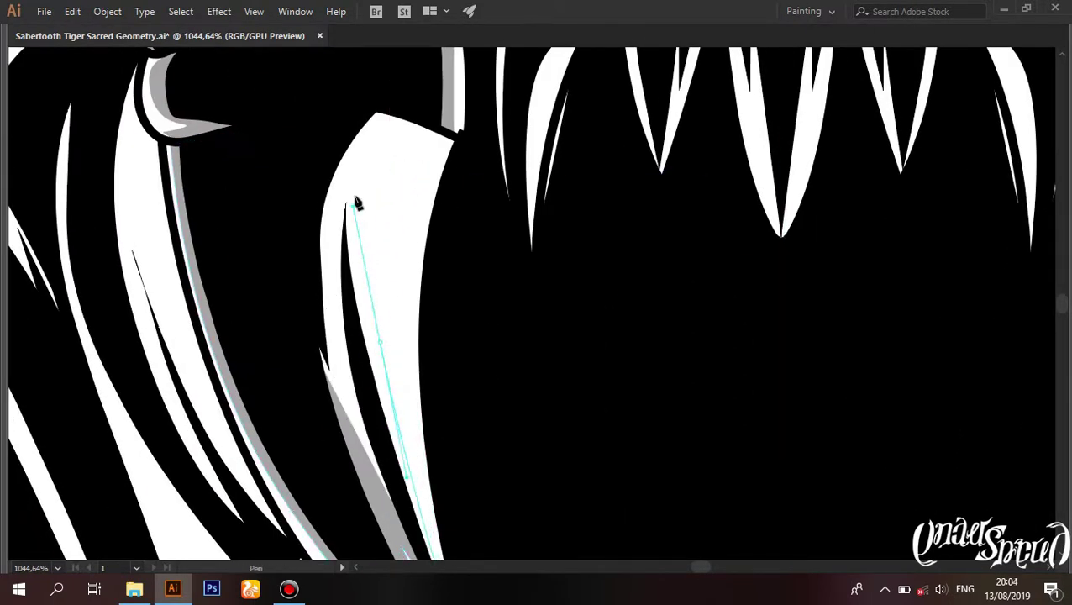
left_click(352, 206)
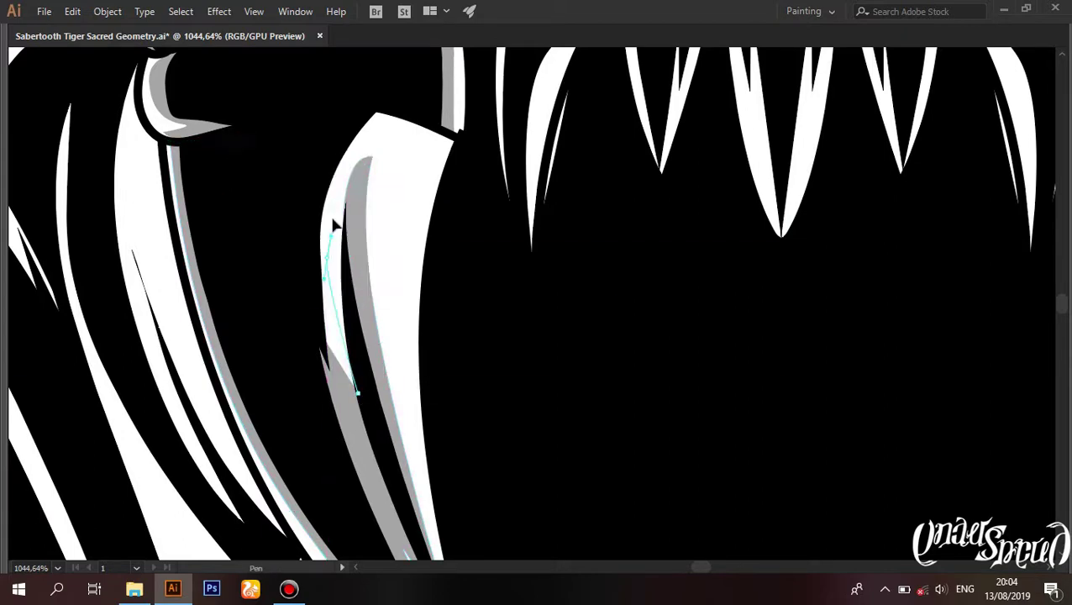
left_click(460, 128)
scroll(451, 248, "up", 5)
left_click(323, 222)
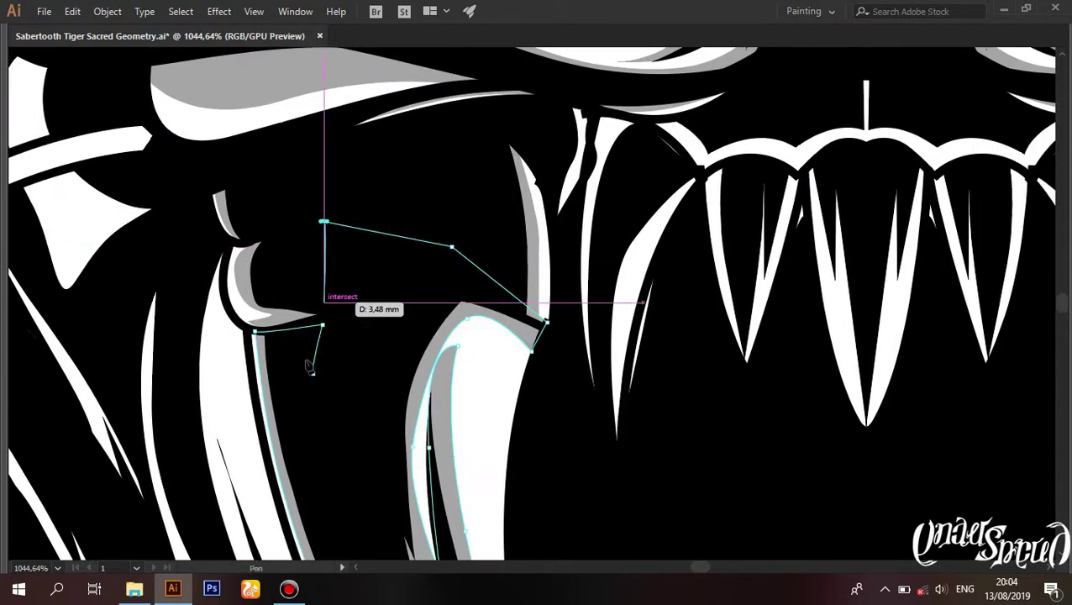
scroll(316, 379, "down", 5)
scroll(750, 387, "up", 3)
Step: Close the left fang shadow shape at its starting point
scroll(434, 365, "up", 3)
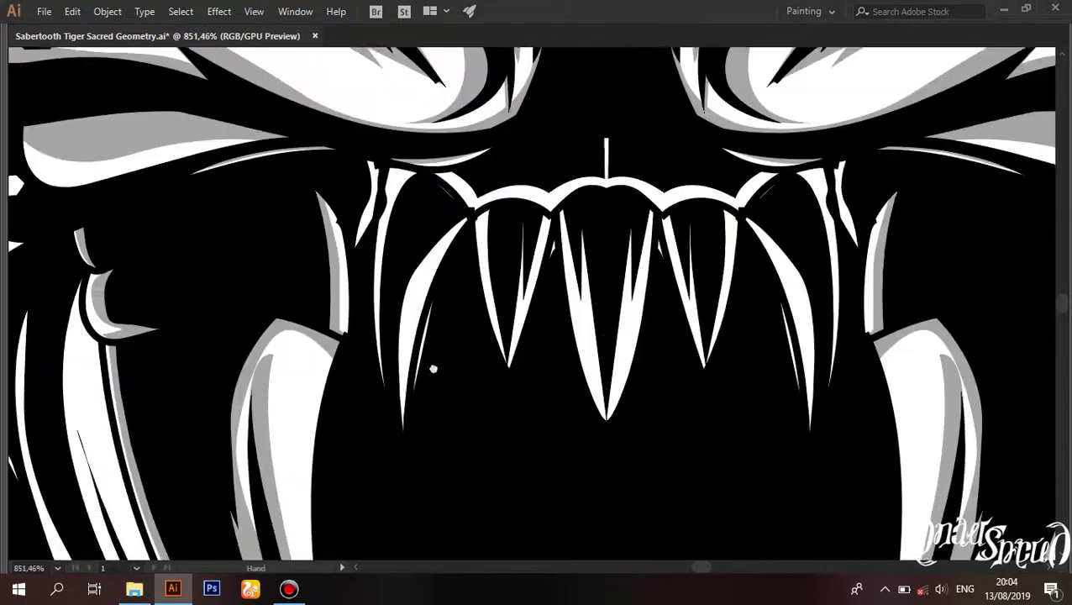
scroll(370, 269, "up", 3)
left_click(400, 144)
Step: Draw and close a curved grey shadow along the upper front tooth edges
scroll(504, 218, "down", 2)
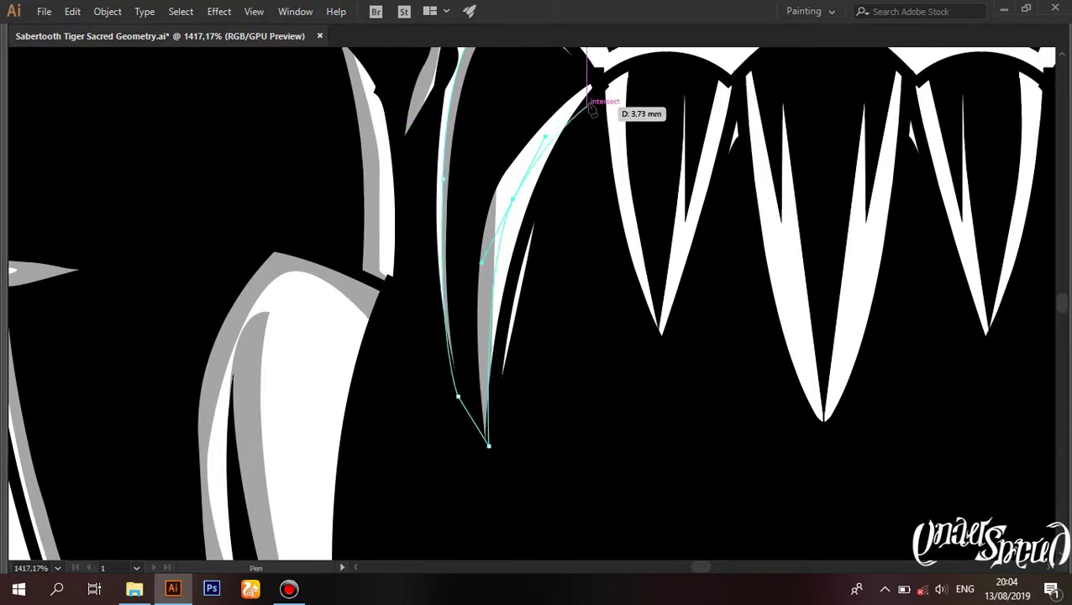
left_click(593, 100)
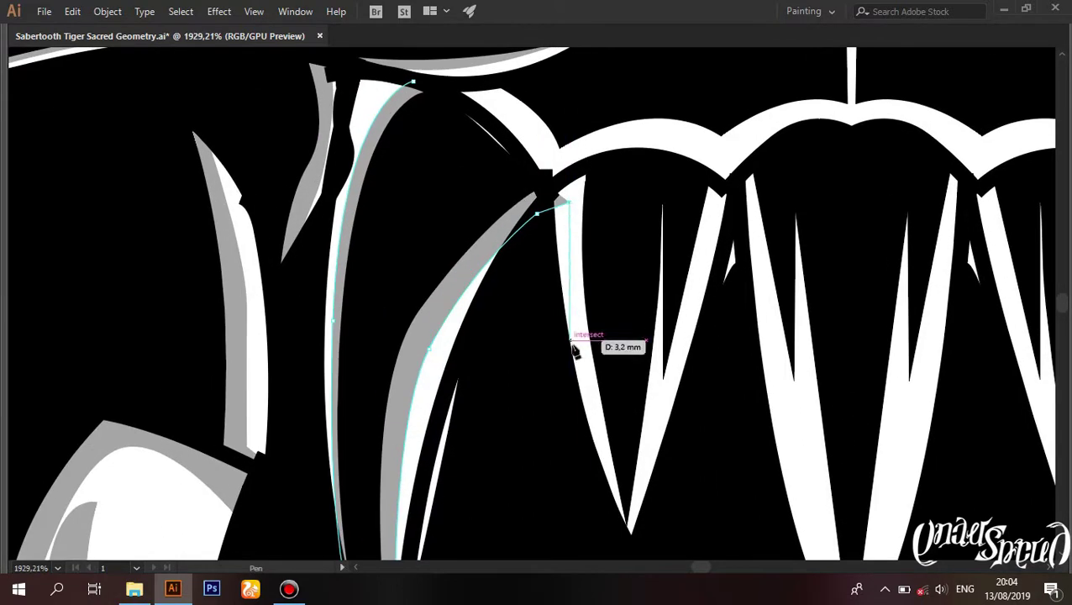
left_click_drag(656, 378, 664, 411)
left_click(724, 195)
left_click_drag(724, 195, 605, 172)
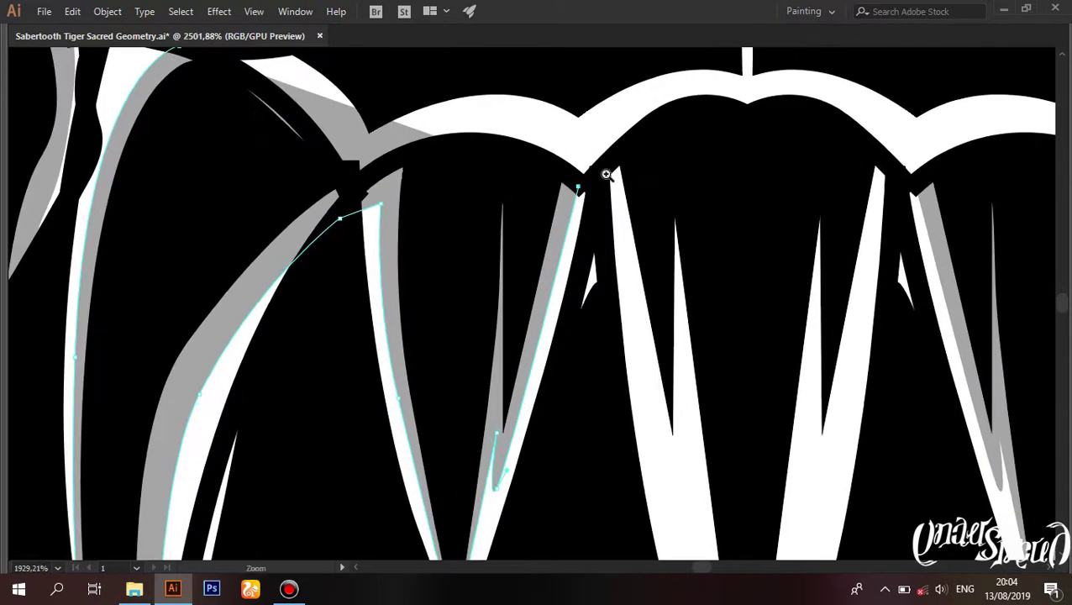
scroll(610, 342, "up", 1)
left_click_drag(624, 373, 568, 215)
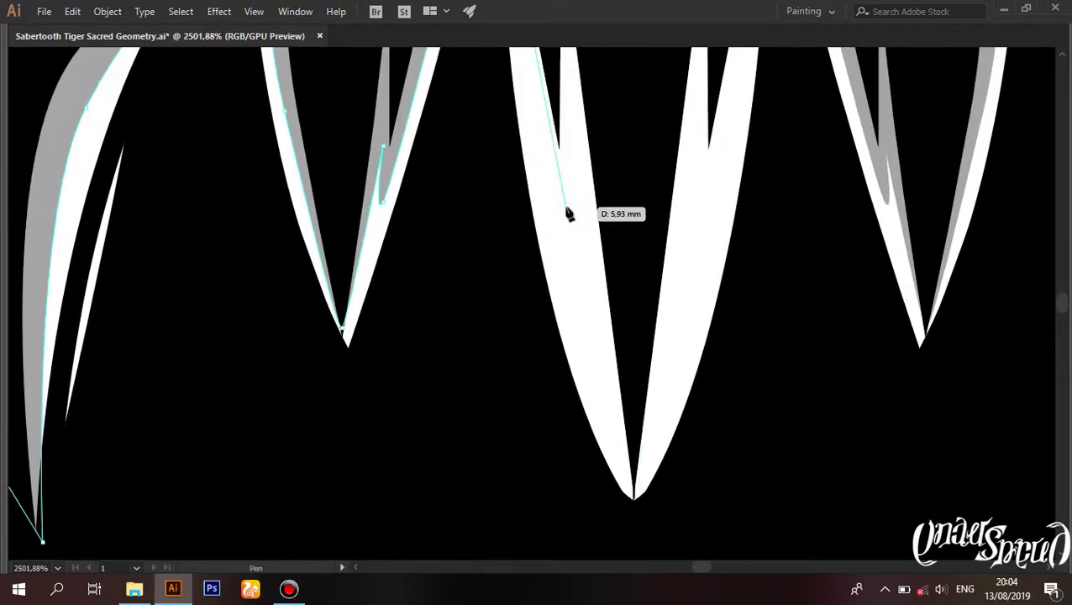
left_click(588, 433)
Step: Trace shadow paths along the gum arch, running up to the central spike
scroll(604, 395, "down", 3)
scroll(665, 409, "up", 4)
left_click_drag(651, 447, 636, 444)
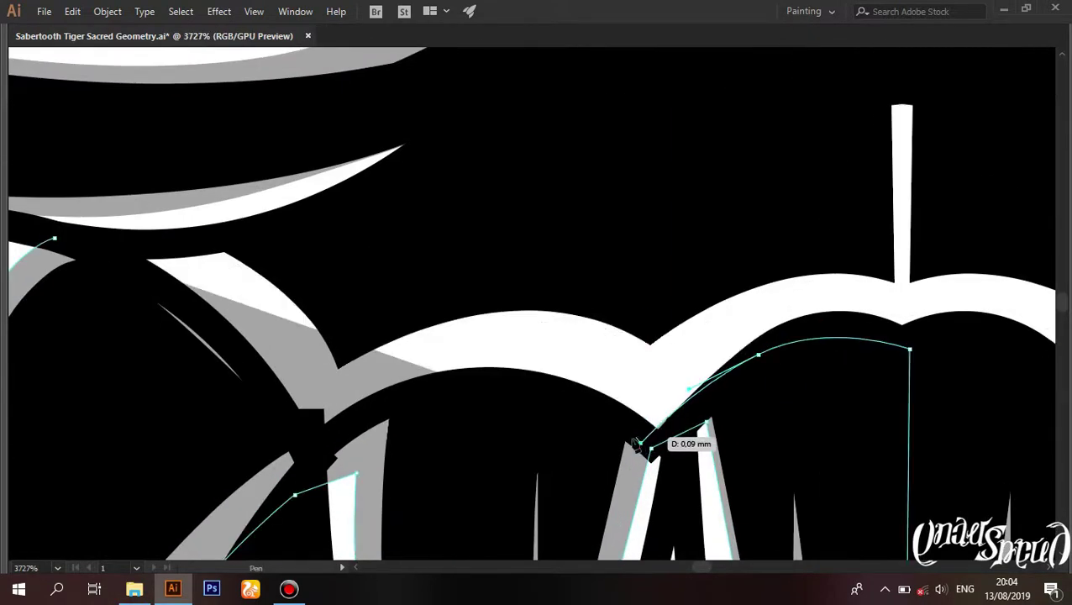
left_click(320, 436)
left_click_drag(227, 362, 530, 359)
left_click(354, 239)
mouse_move(555, 279)
left_mouse_down()
mouse_move(438, 253)
mouse_move(582, 275)
left_mouse_up()
left_click(638, 227, "ctrl+alt")
left_click(649, 290)
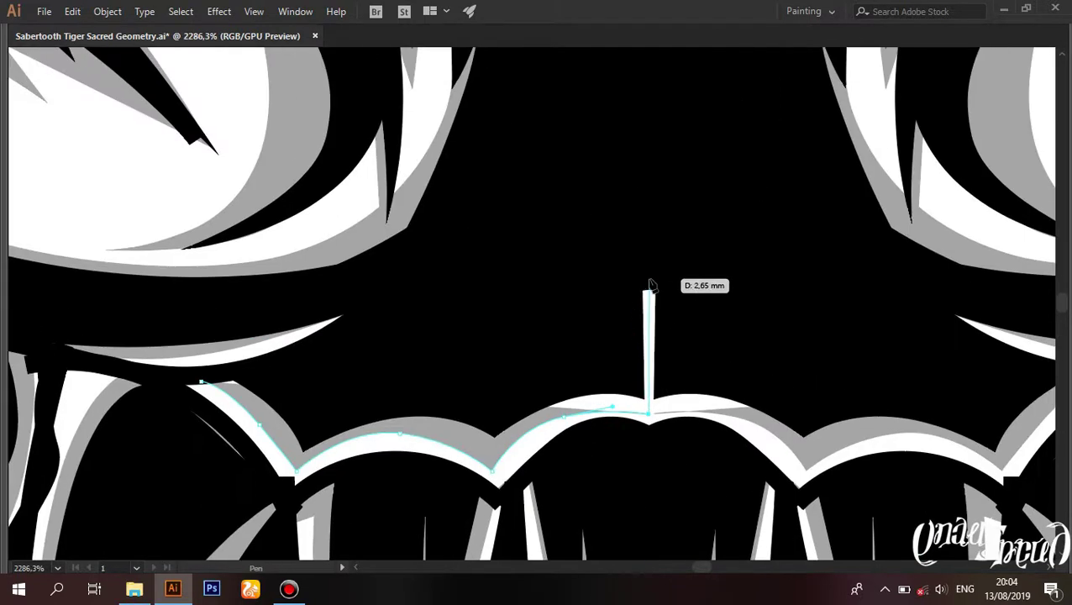
Step: Trace a curved shadow from beside the lower left fang to the next tooth base
scroll(202, 385, "down", 5)
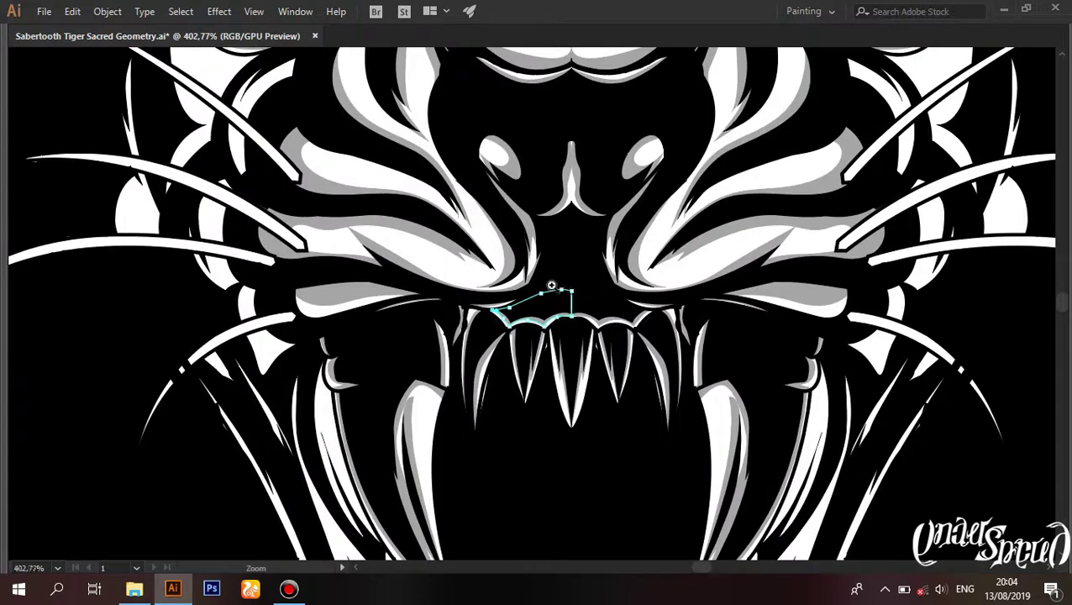
scroll(288, 318, "down", 5)
scroll(437, 408, "up", 5)
scroll(437, 407, "down", 5)
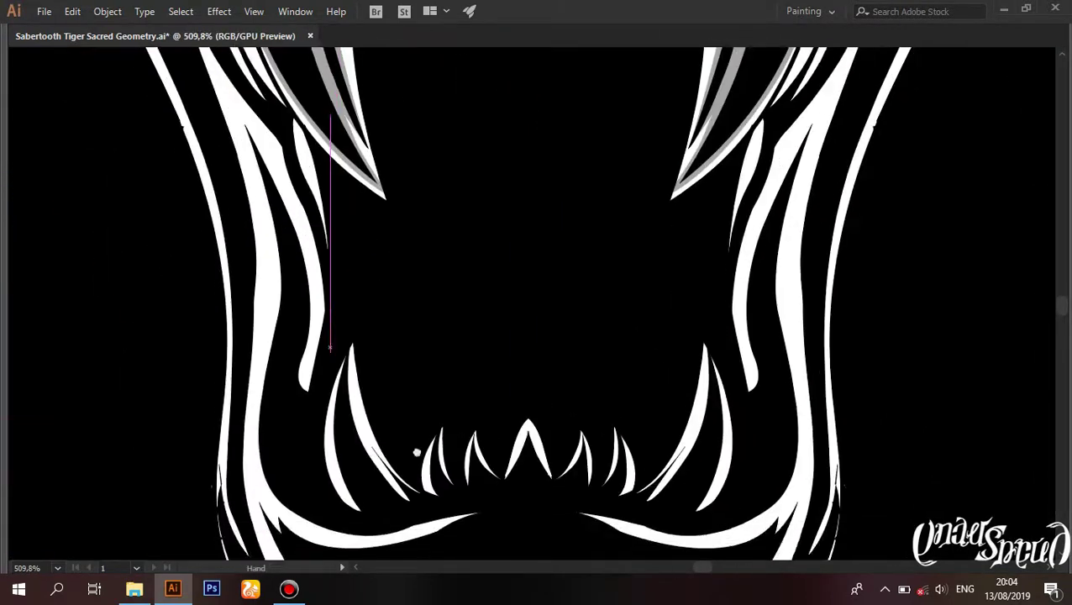
scroll(418, 444, "up", 3)
left_click_drag(269, 336, 238, 232)
left_click_drag(252, 264, 252, 359)
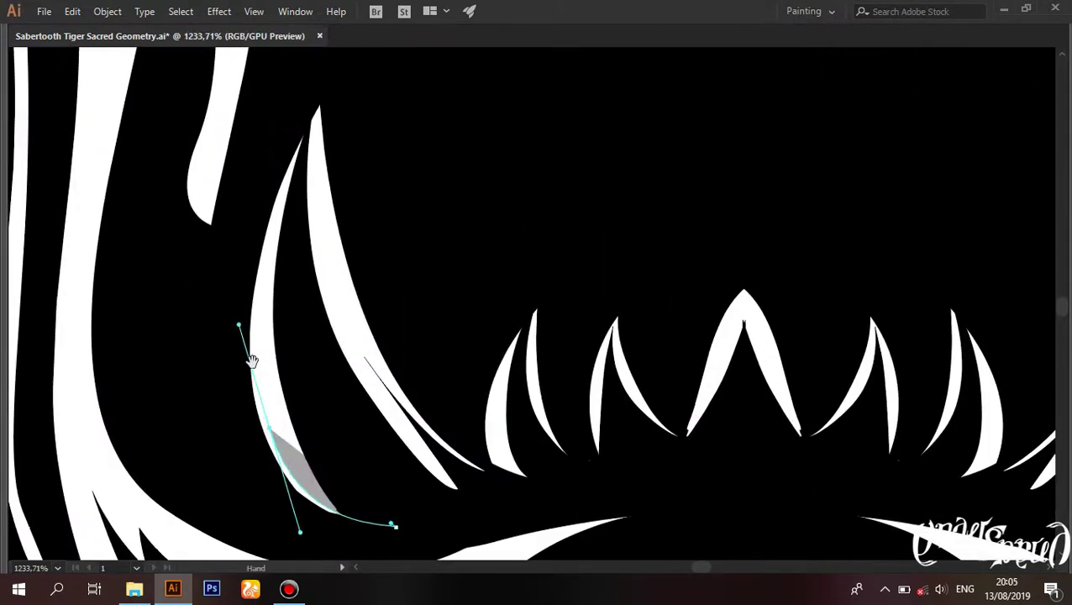
left_click_drag(306, 109, 317, 194)
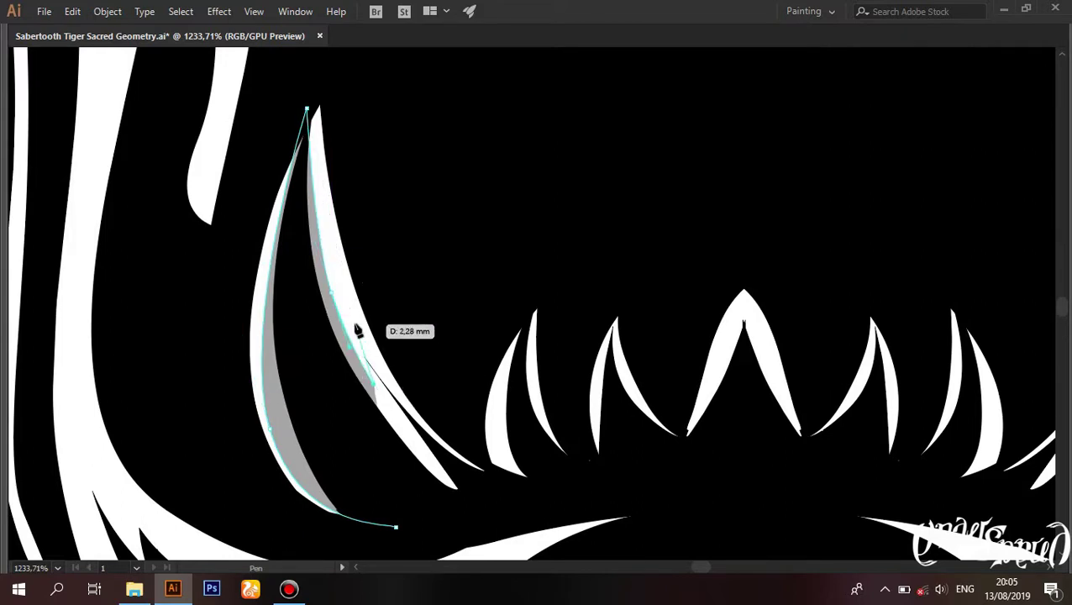
left_click_drag(456, 454, 682, 471)
mouse_move(575, 91)
left_mouse_down()
mouse_move(576, 287)
mouse_move(646, 438)
left_mouse_up()
left_click_drag(489, 408, 542, 411)
Step: Continue the shadow along the lower teeth edge toward the central tooth
left_click_drag(712, 452, 644, 422)
left_click_drag(793, 377, 594, 334)
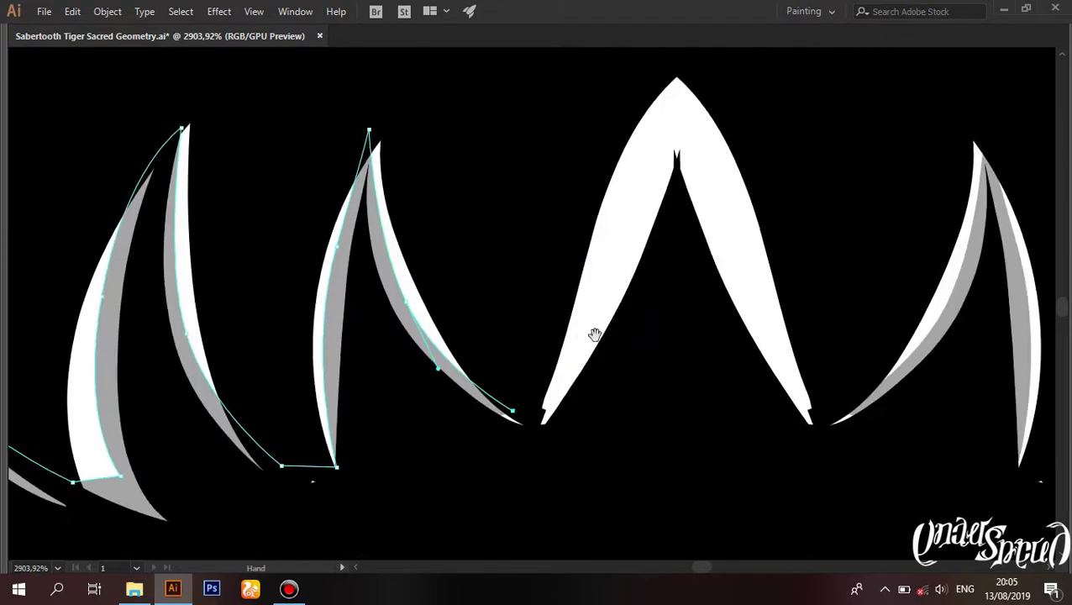
left_click_drag(672, 108, 682, 263)
left_click_drag(679, 414, 660, 438)
left_click(598, 467)
left_click(439, 492)
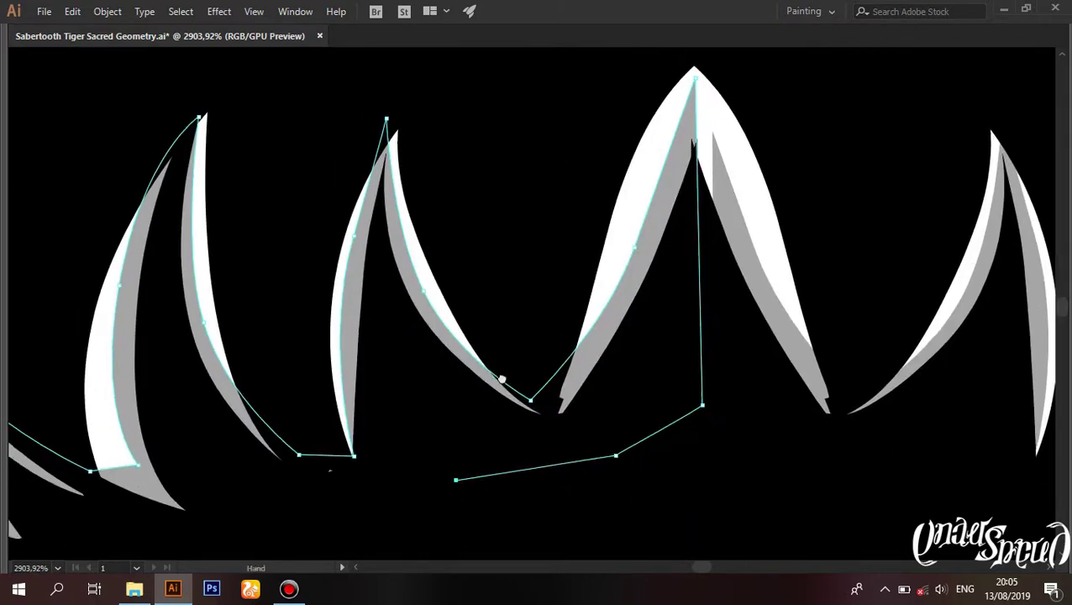
left_click_drag(252, 547, 447, 429)
scroll(375, 442, "down", 2)
Step: Deselect the path and place a vertical guide through the centre of the face
left_click(555, 205, "ctrl")
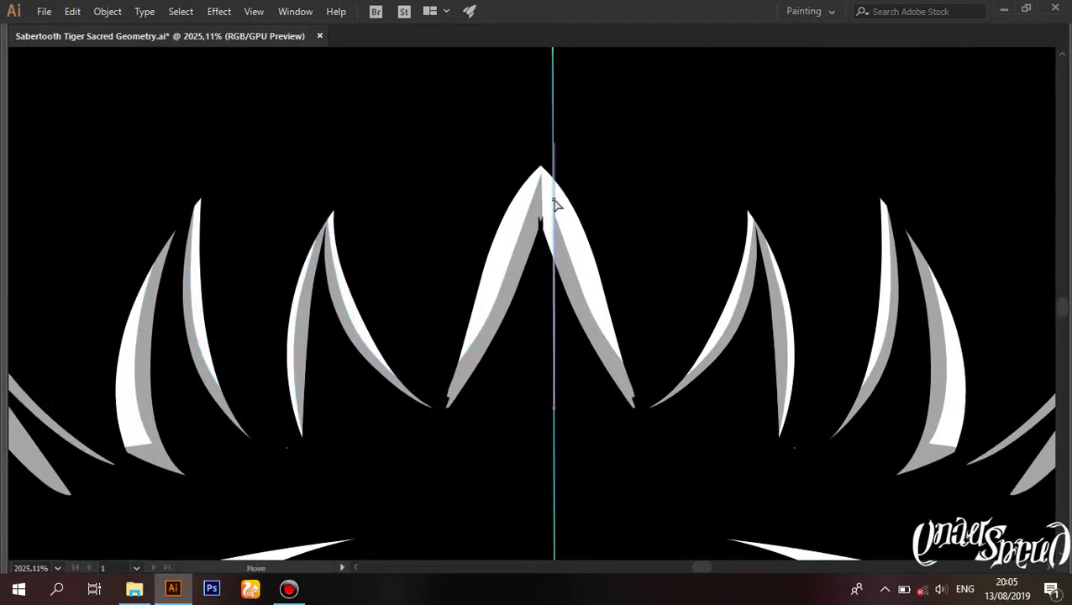
left_click_drag(541, 197, 543, 199)
scroll(590, 201, "down", 2)
scroll(591, 200, "down", 5)
Step: Zoom around the mouth and fix the shadow's first point on the jaw's lower curve
scroll(718, 383, "up", 1)
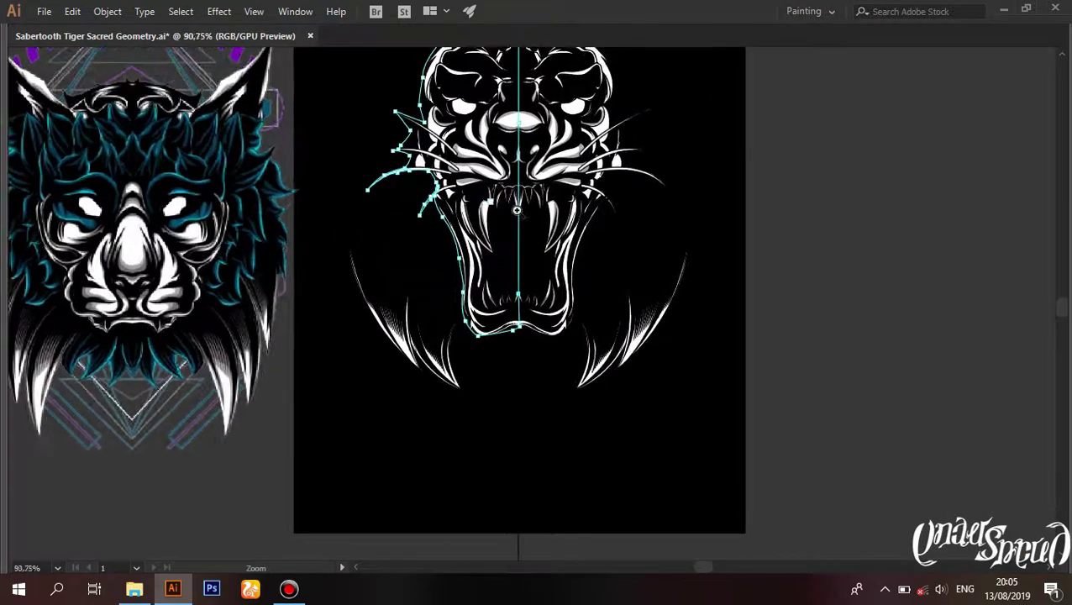
scroll(719, 383, "up", 6)
scroll(718, 382, "down", 2)
scroll(564, 437, "down", 3)
scroll(504, 432, "up", 2)
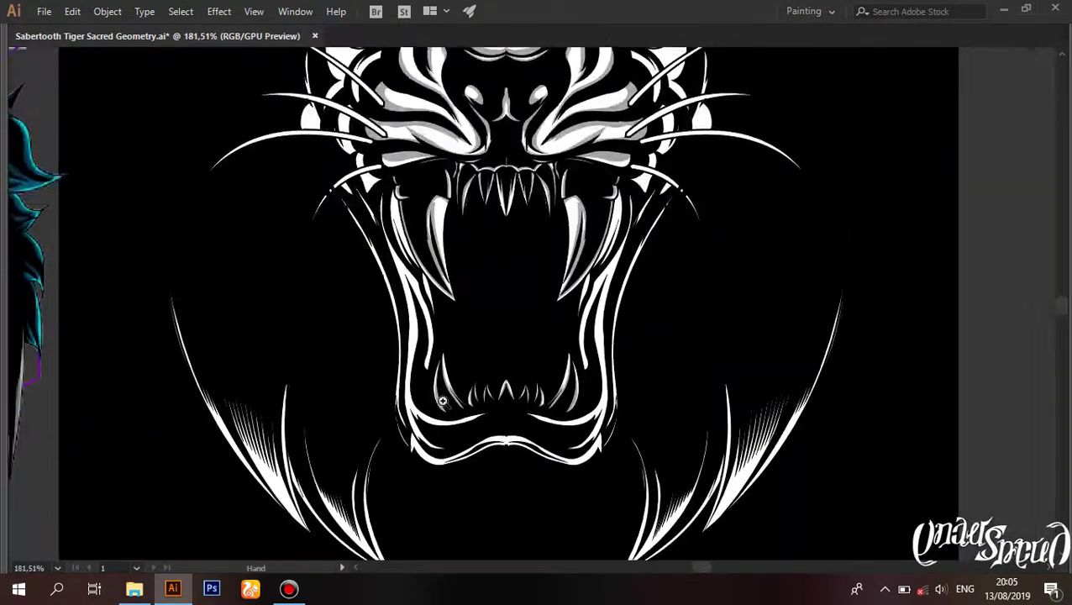
scroll(430, 429, "up", 2)
scroll(430, 429, "down", 4)
scroll(468, 304, "up", 4)
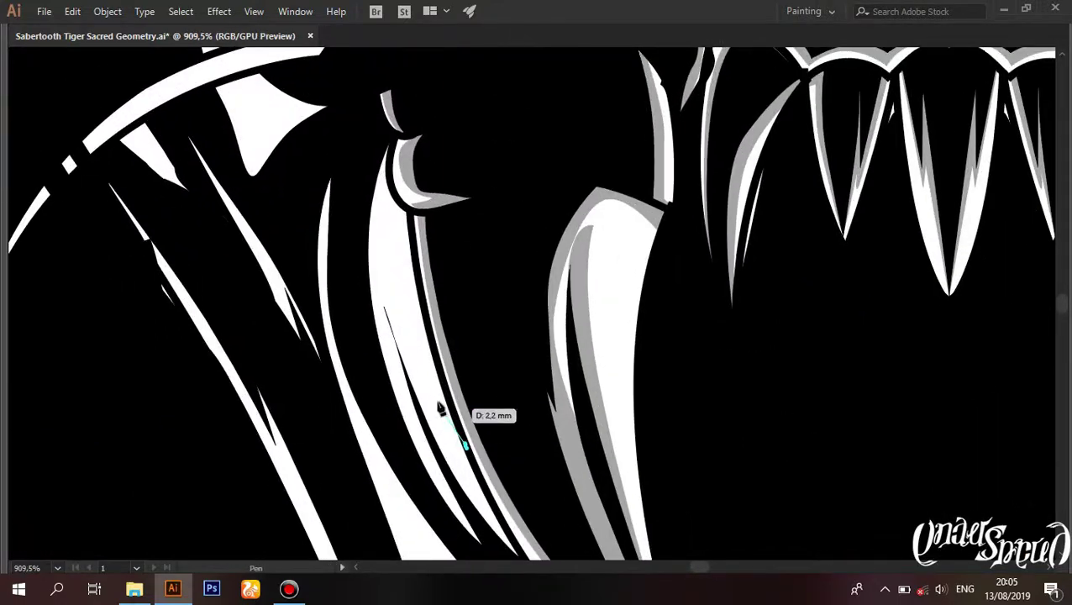
scroll(395, 357, "up", 2)
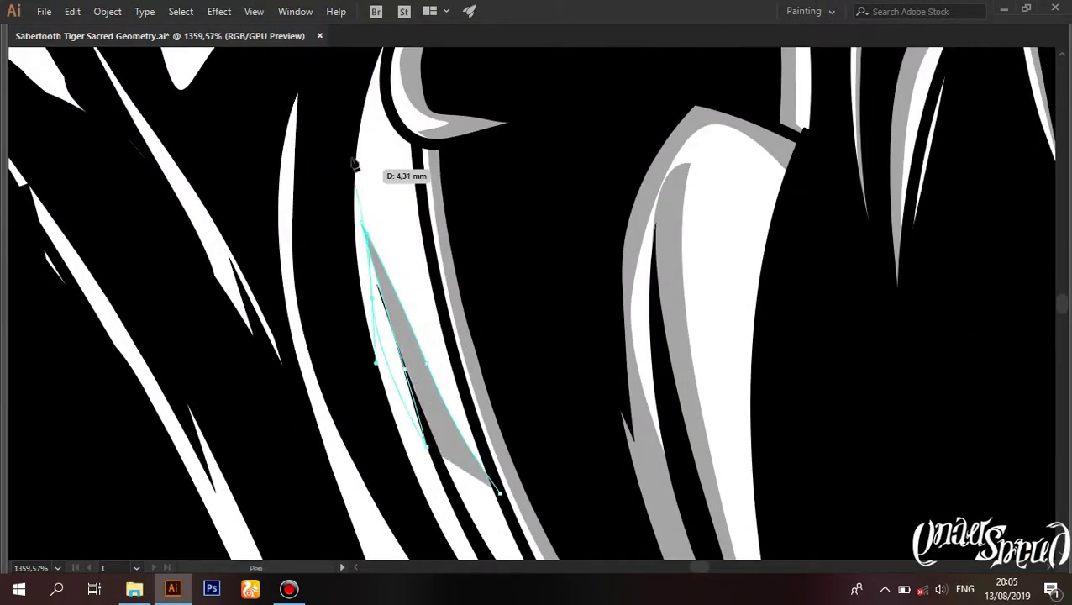
scroll(418, 240, "down", 2)
scroll(308, 301, "down", 2)
scroll(308, 301, "up", 1)
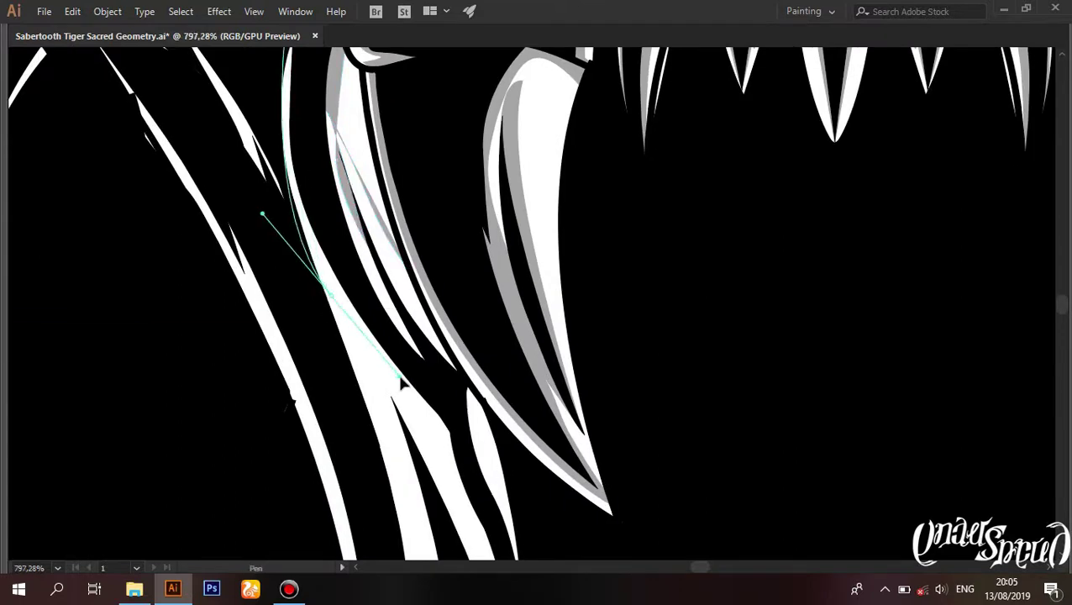
scroll(341, 304, "up", 3)
scroll(353, 346, "down", 1)
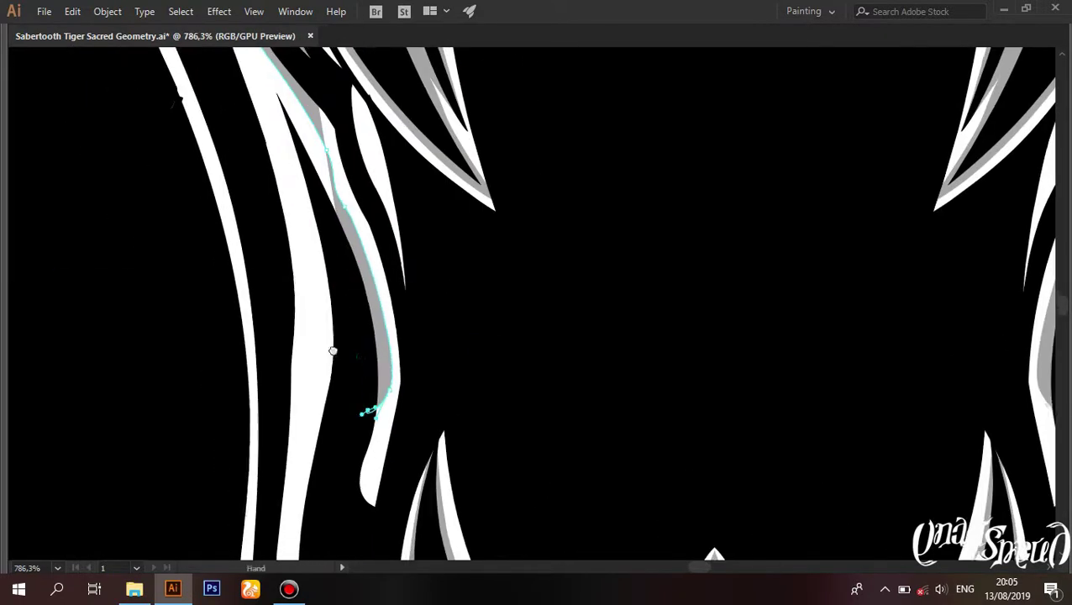
scroll(307, 334, "down", 3)
scroll(287, 251, "down", 2)
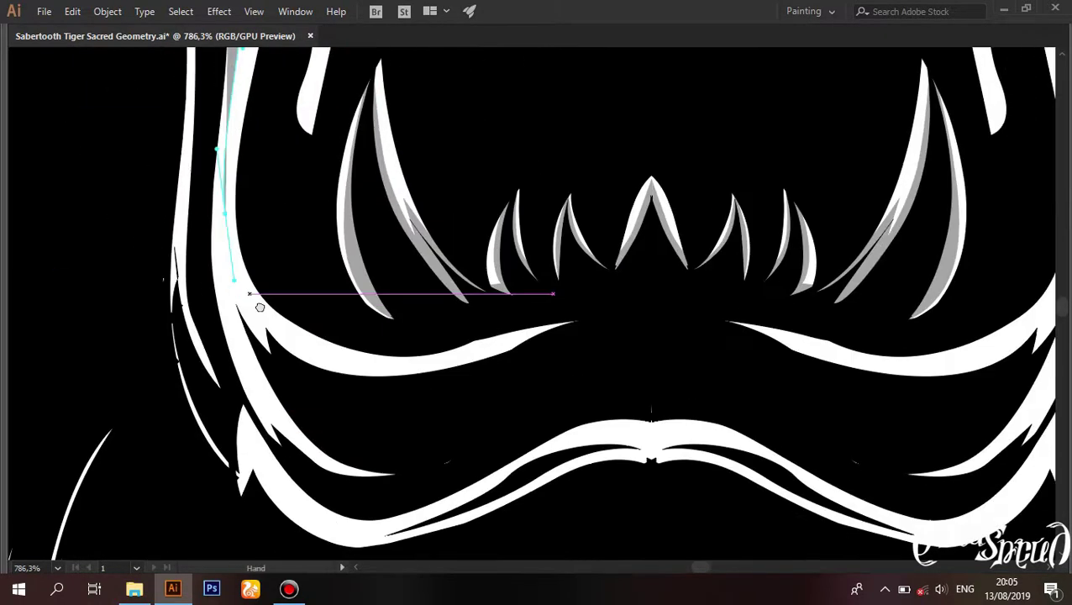
scroll(259, 303, "up", 1)
scroll(364, 358, "up", 1)
left_click(545, 372)
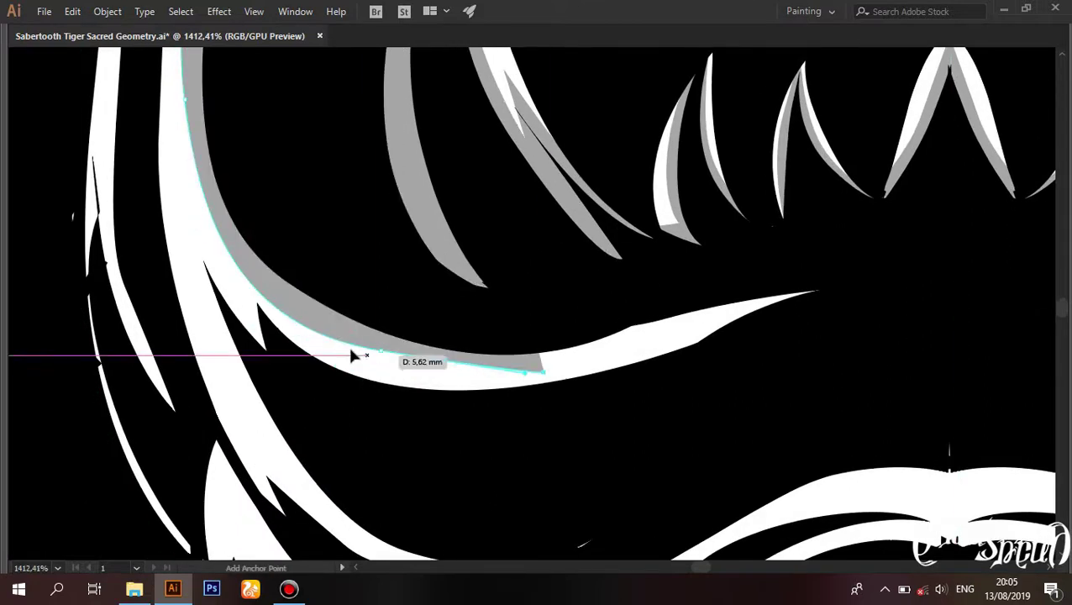
Step: Add curved points tracing the shadow up the left inner mouth wall
scroll(227, 363, "down", 3)
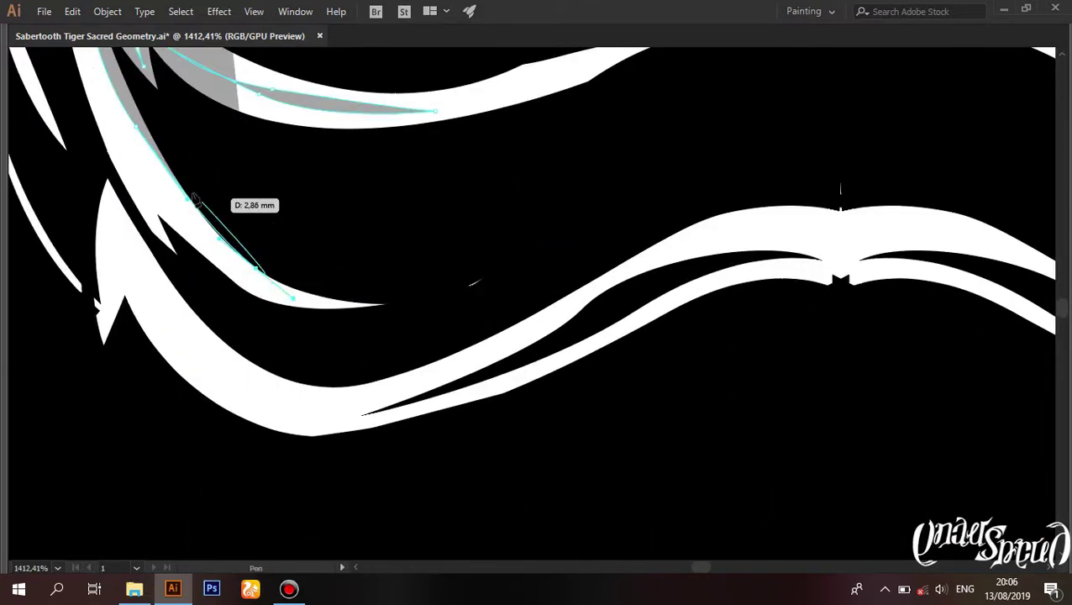
left_click_drag(235, 318, 326, 351)
scroll(485, 307, "down", 3)
left_click_drag(302, 254, 311, 181)
scroll(281, 262, "up", 2)
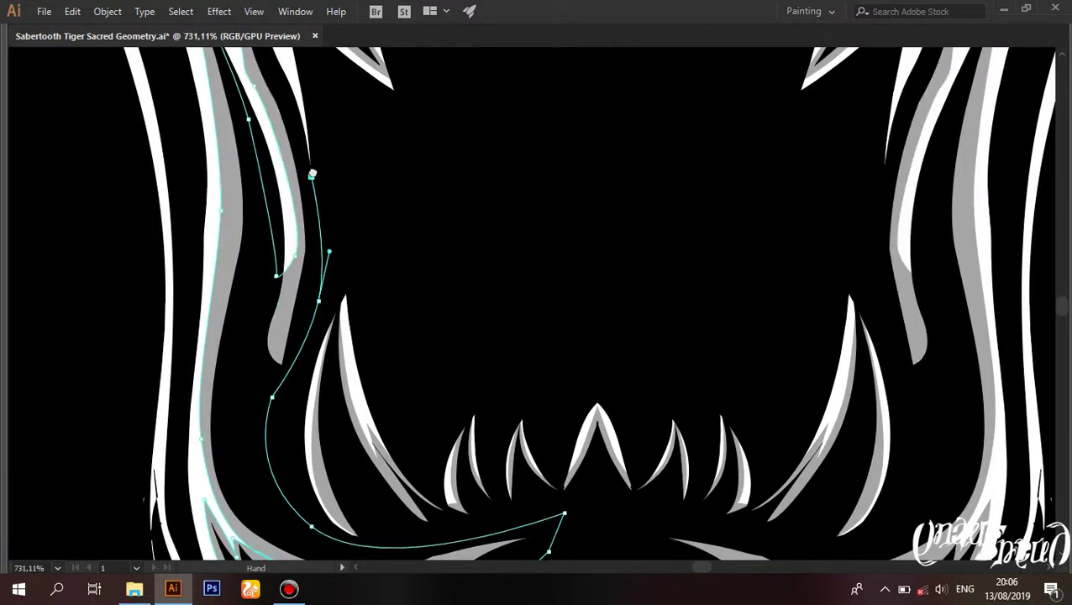
scroll(319, 281, "up", 2)
scroll(386, 420, "up", 1)
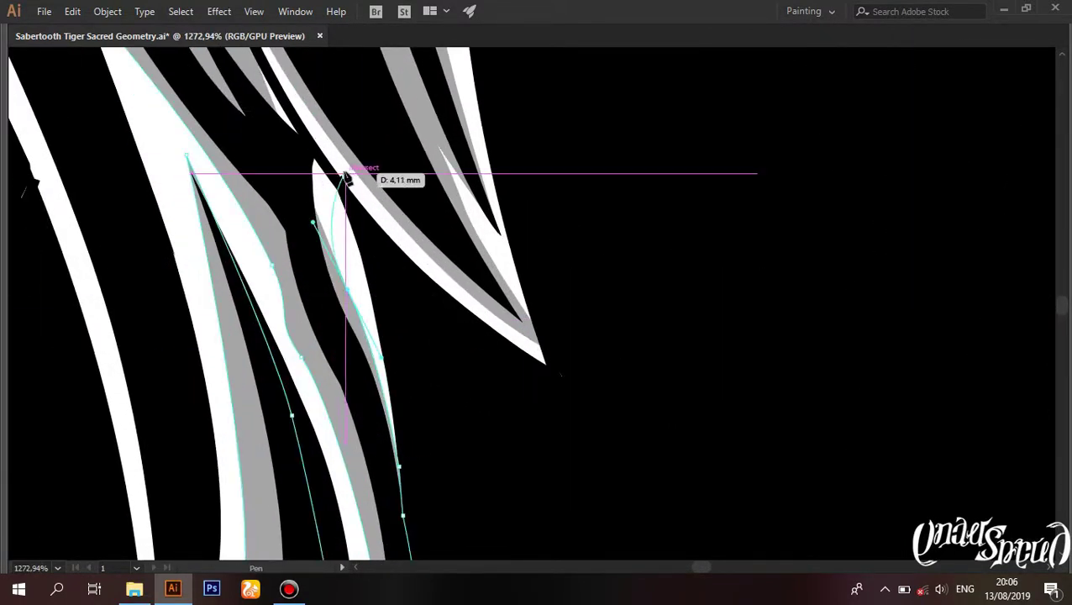
scroll(348, 252, "up", 3)
left_click(393, 391)
Step: Trace and close a grey shadow shape along the lower lip
scroll(155, 375, "down", 10)
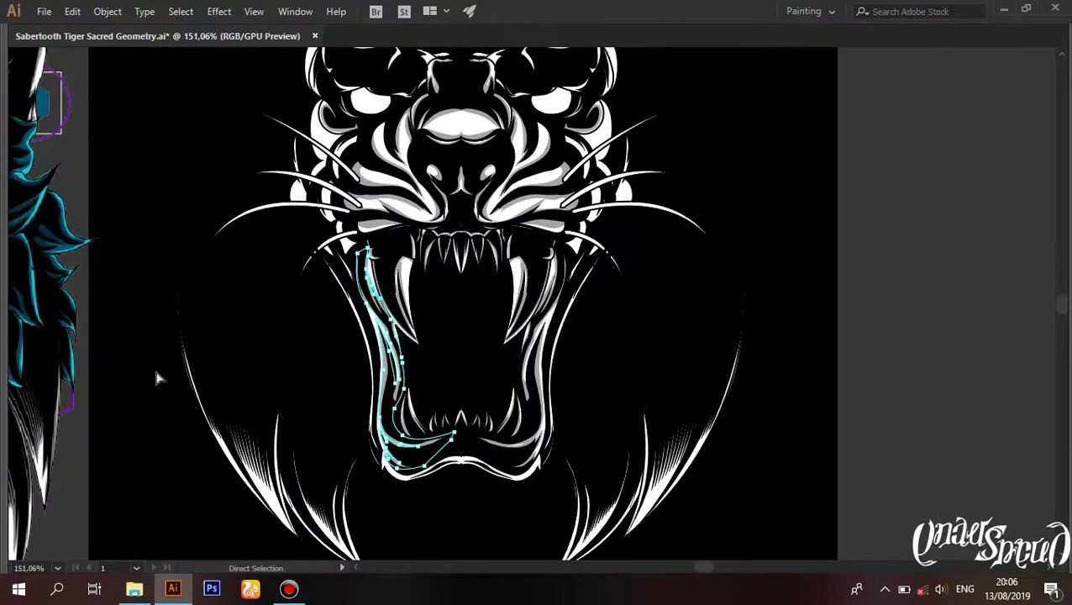
scroll(466, 406, "up", 5)
scroll(423, 309, "down", 3)
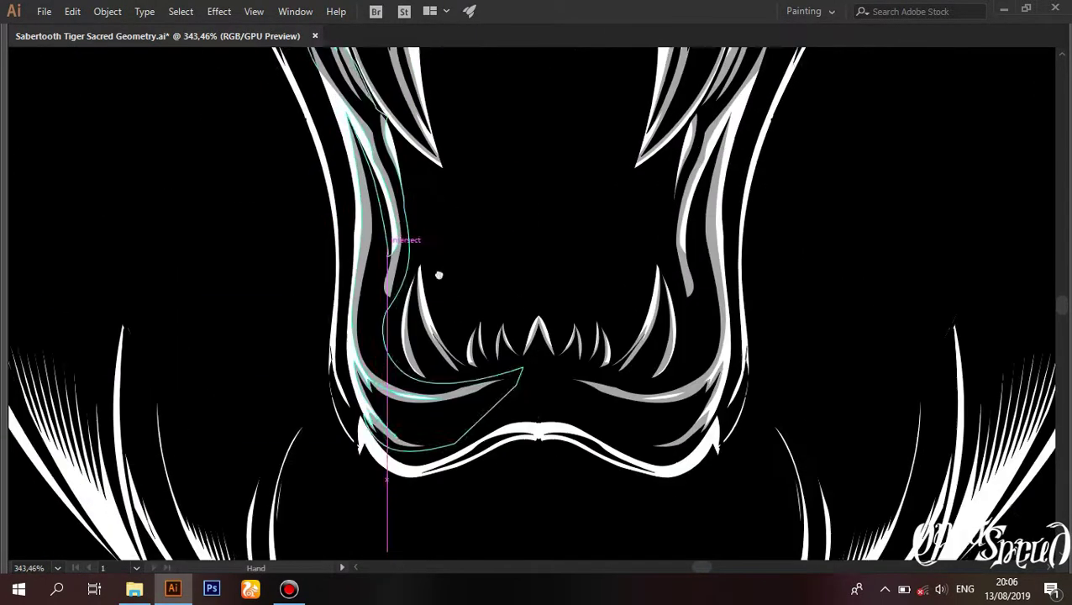
scroll(438, 275, "up", 3)
scroll(591, 358, "up", 1)
left_click_drag(579, 347, 672, 277)
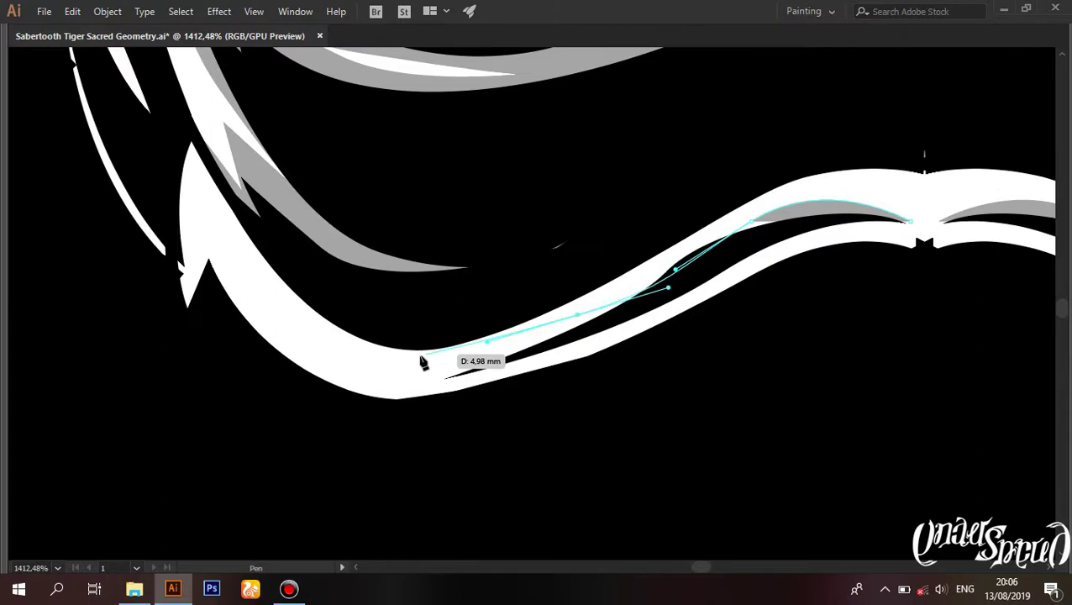
left_click(395, 375)
left_click_drag(204, 221, 162, 315)
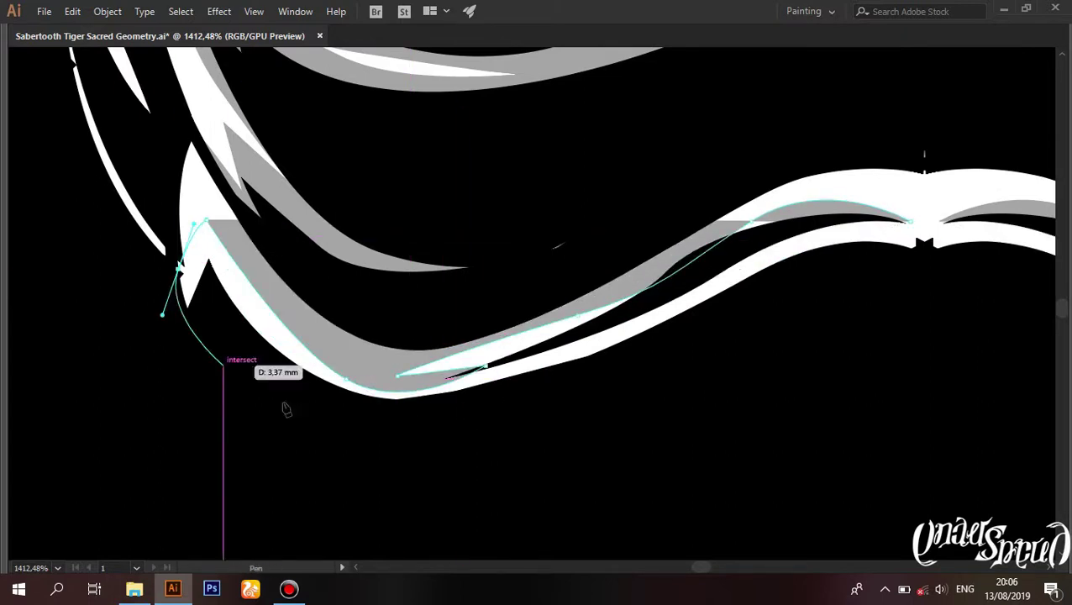
left_click_drag(360, 430, 466, 450)
left_click(924, 258)
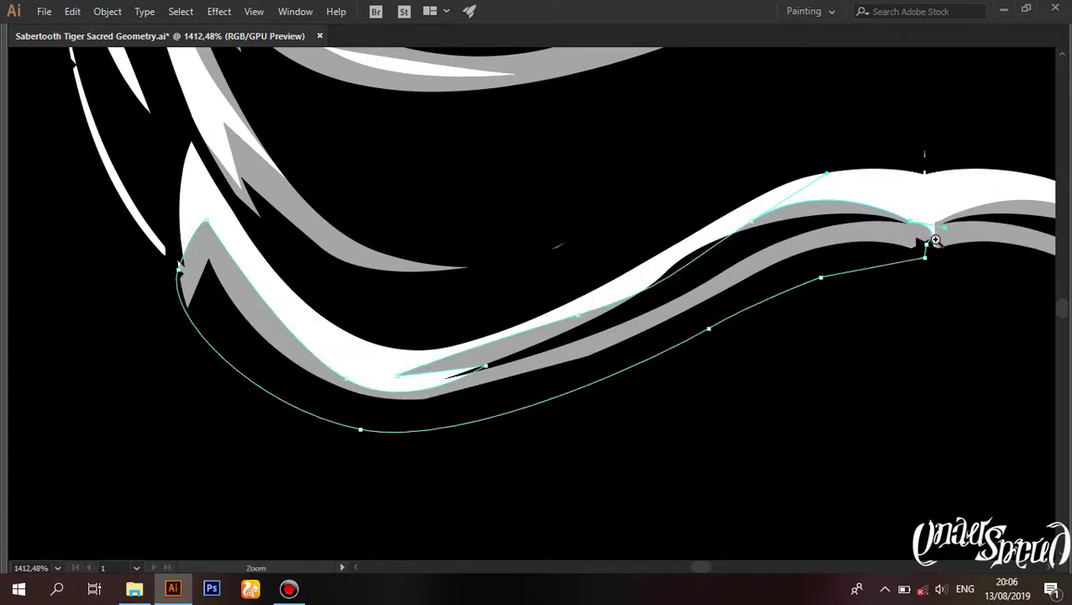
Step: Set a curved shadow point on the jaw's left edge, panning along the outline
scroll(935, 241, "down", 5)
scroll(838, 328, "up", 2)
scroll(581, 413, "up", 2)
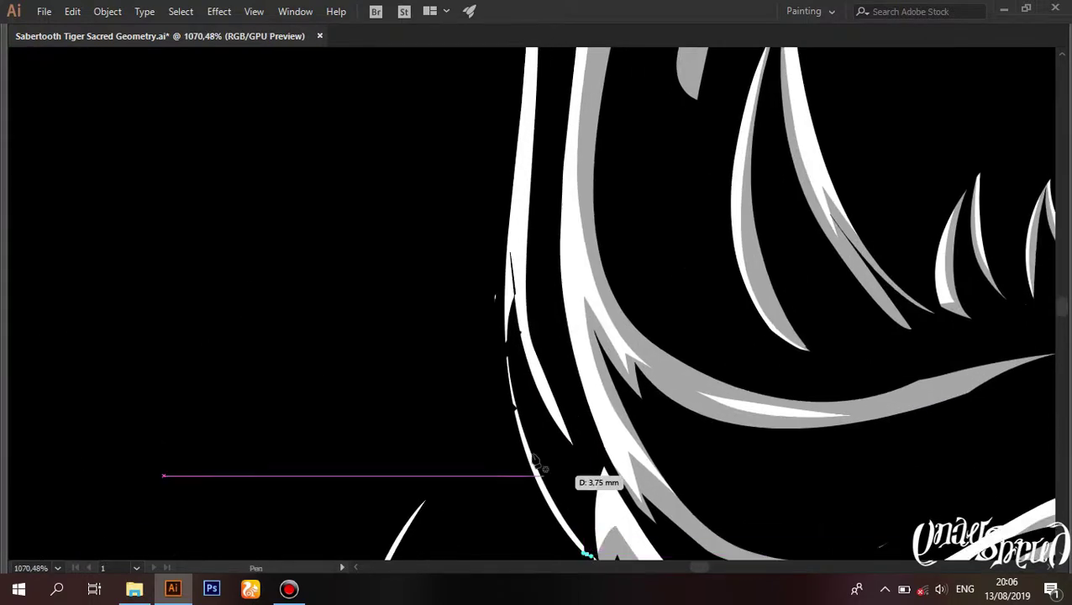
left_click_drag(513, 403, 506, 336)
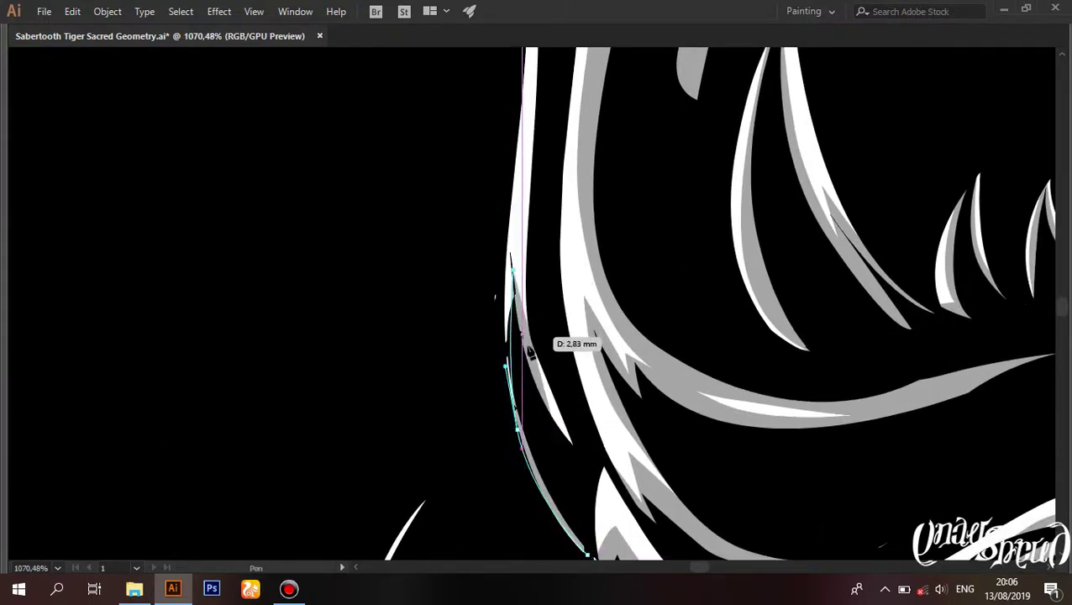
scroll(530, 351, "up", 5)
left_click_drag(543, 253, 569, 263)
scroll(483, 222, "up", 3)
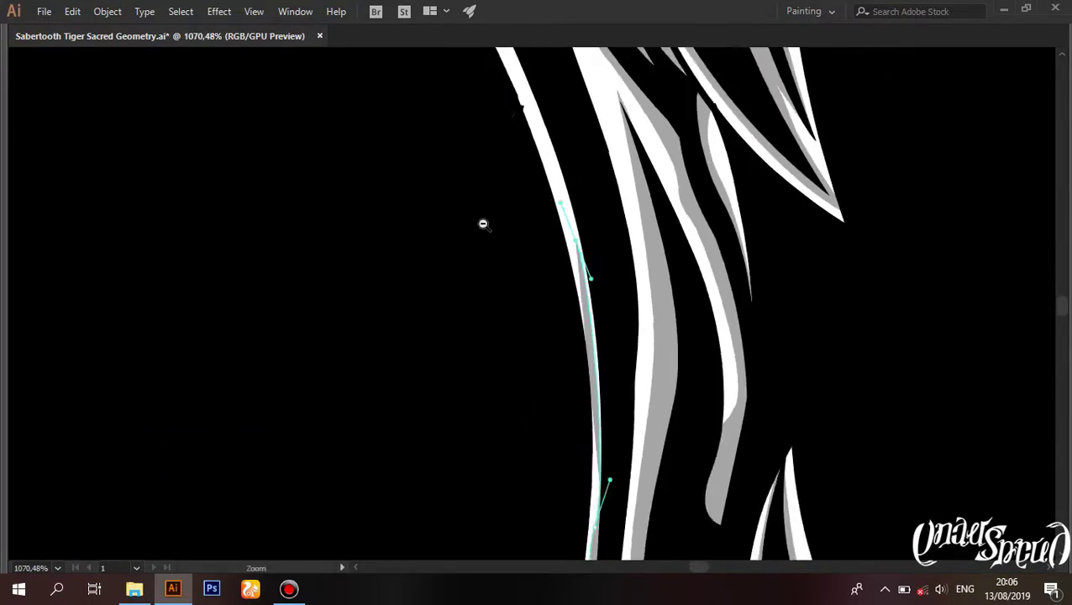
scroll(520, 332, "down", 2)
scroll(566, 338, "up", 4)
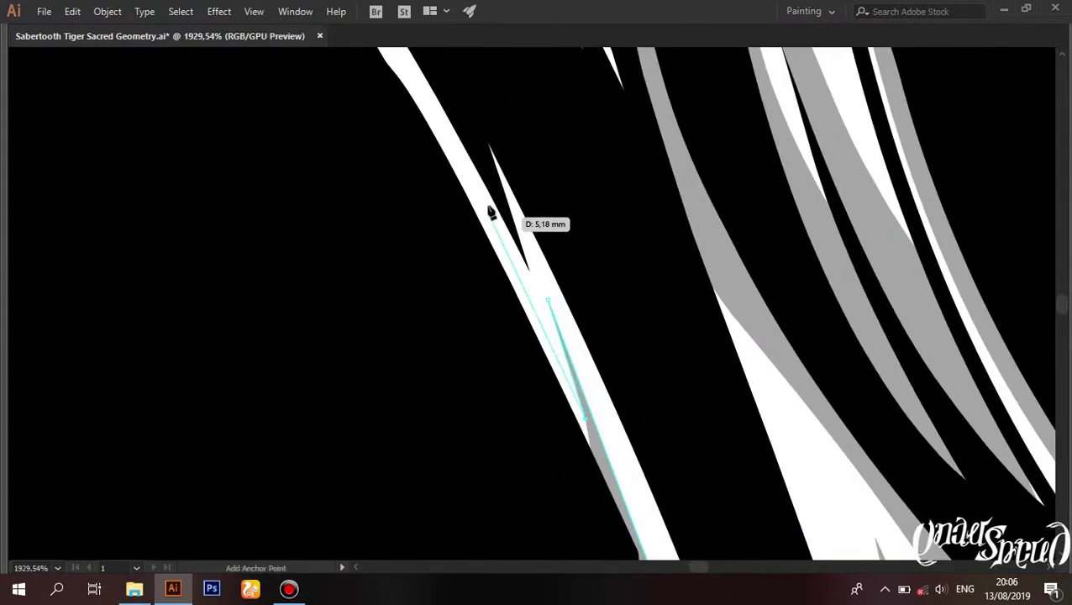
scroll(536, 297, "down", 3)
left_click_drag(486, 240, 604, 311)
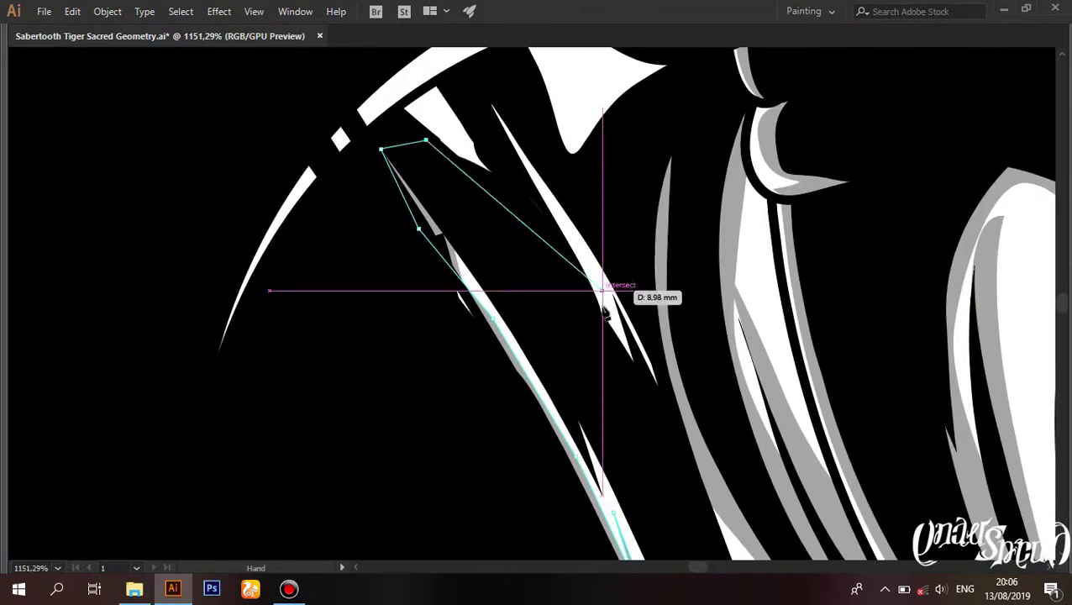
scroll(562, 202, "down", 3)
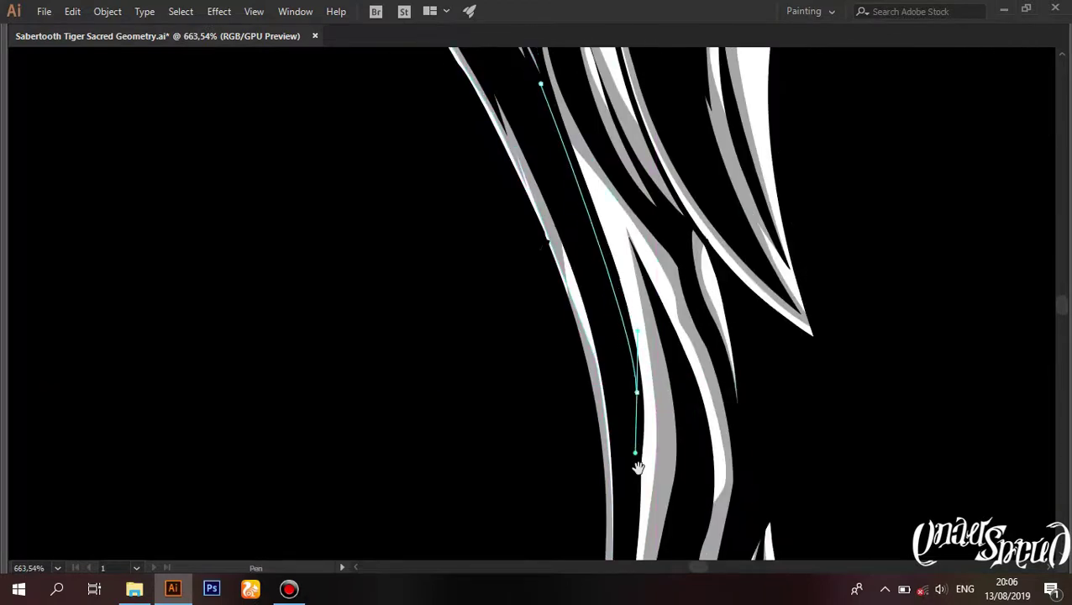
left_click_drag(638, 468, 588, 353)
scroll(579, 519, "down", 5)
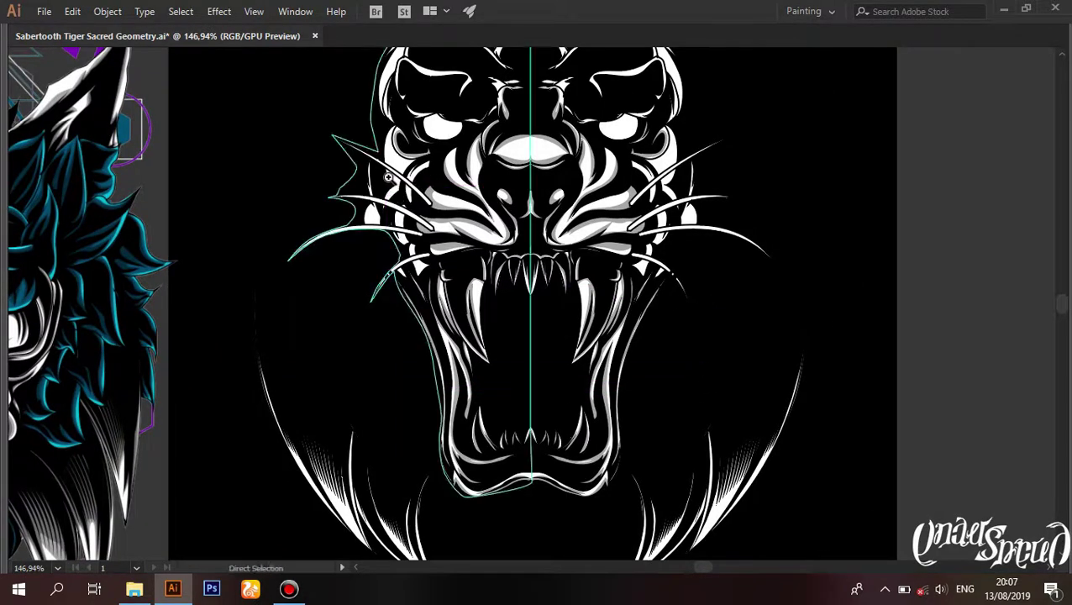
scroll(462, 208, "up", 3)
scroll(538, 180, "up", 3)
scroll(492, 204, "up", 1)
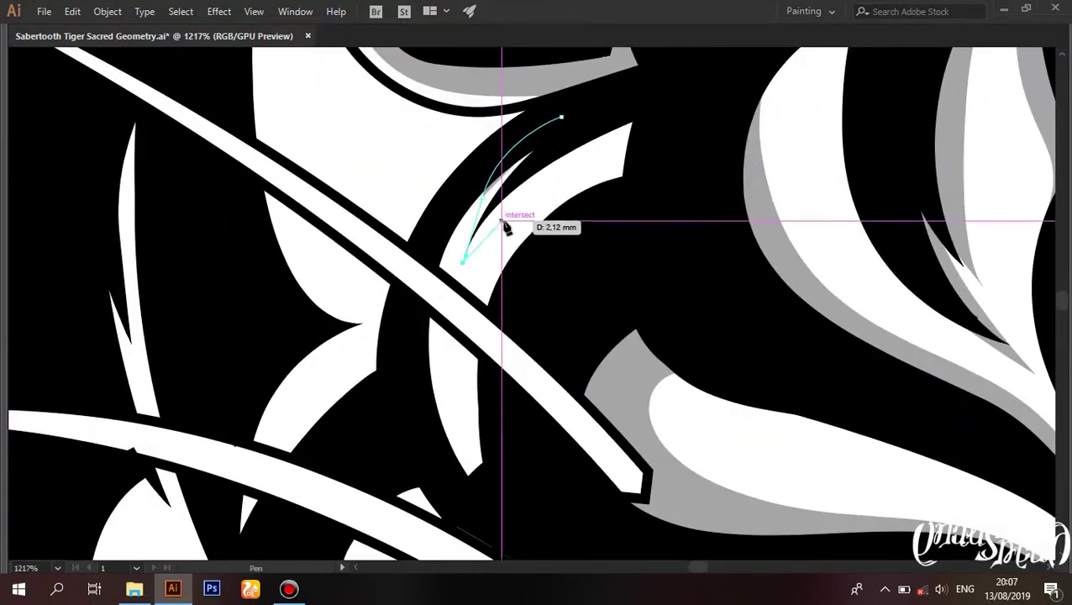
Step: Draw and close a five-point grey shadow shape beside the left cheek
left_click(456, 511)
left_click(540, 476)
left_click(570, 330)
left_click(648, 252)
left_click(674, 88)
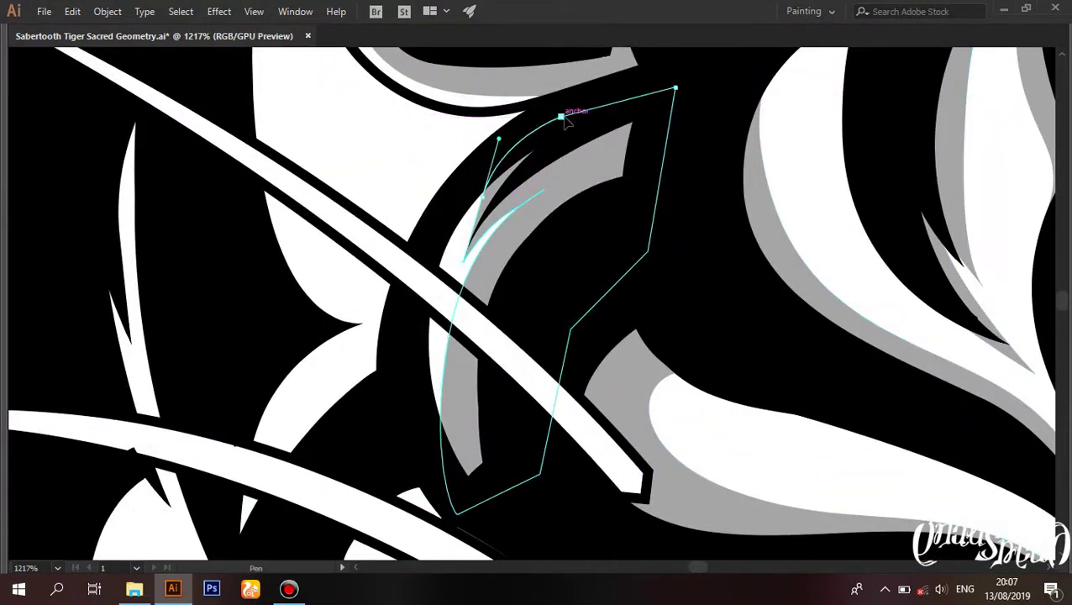
scroll(504, 185, "down", 5)
scroll(403, 269, "down", 1)
Step: Trace and close another shadow shape below the whisker, curving around the white fur shape
left_click(374, 432)
left_click(391, 448)
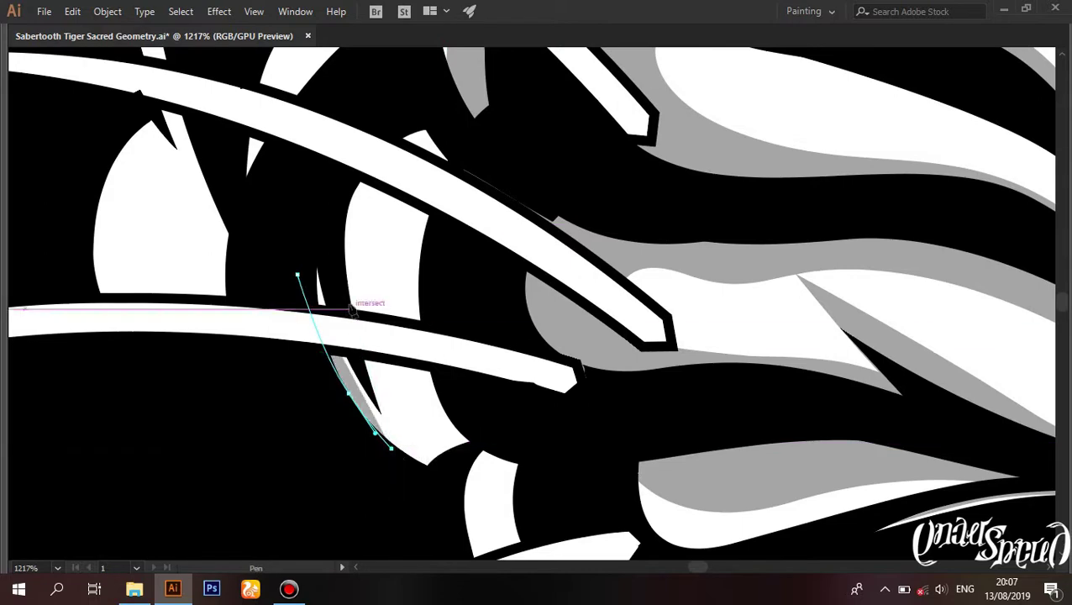
left_click(431, 495)
scroll(431, 496, "down", 2)
left_click(466, 335)
left_click_drag(466, 335, 418, 251)
left_click(473, 403)
left_click(462, 453)
scroll(471, 403, "up", 3)
left_click(514, 342)
scroll(514, 342, "up", 3)
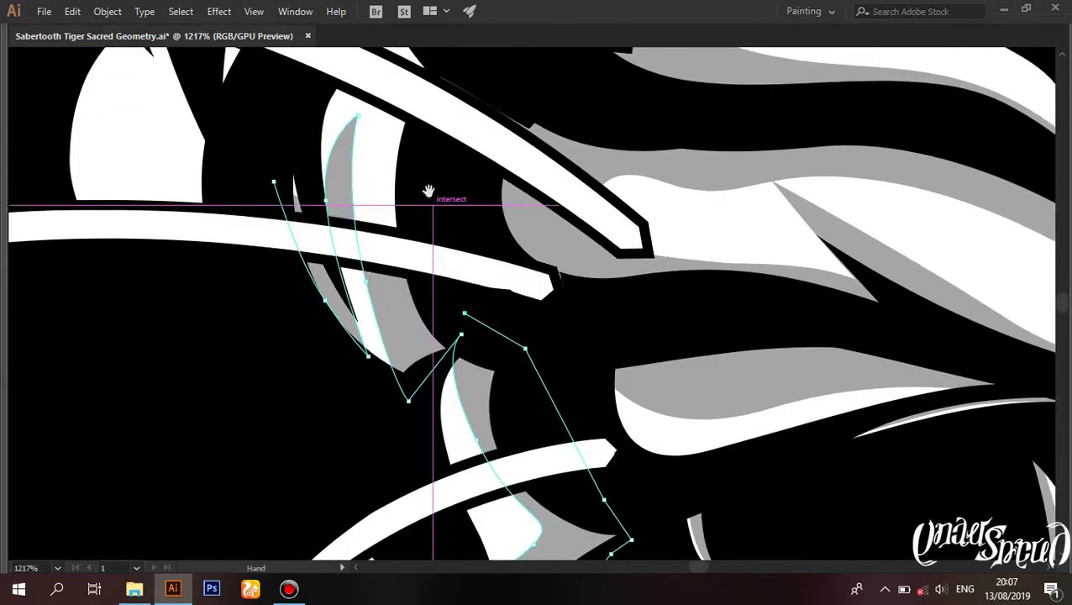
left_click(462, 231)
left_click(386, 189)
Step: Finish the grey eye-area shadow path, closing it with a curved final point
scroll(327, 423, "down", 10)
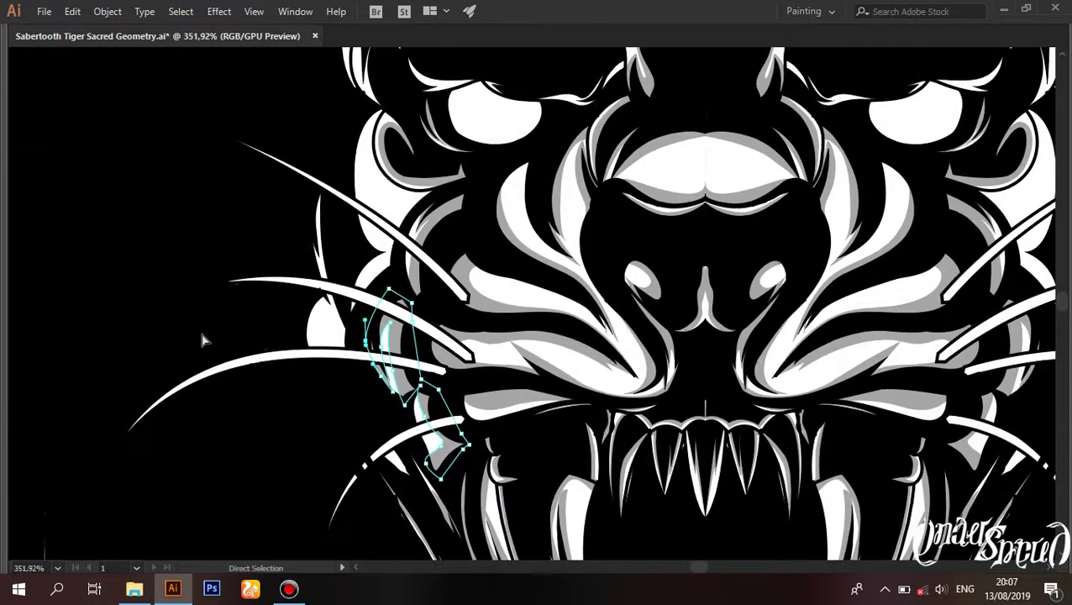
scroll(203, 339, "up", 4)
scroll(321, 296, "up", 3)
scroll(359, 179, "up", 3)
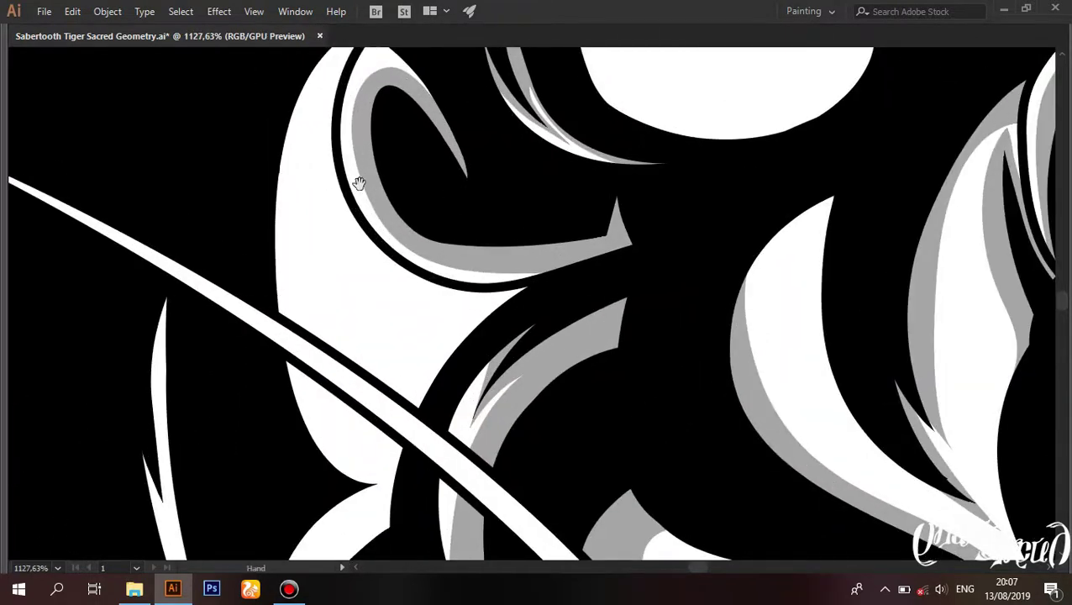
scroll(389, 120, "down", 1)
scroll(390, 402, "down", 5)
left_click(423, 300)
left_click(313, 389)
left_click(589, 236, "ctrl")
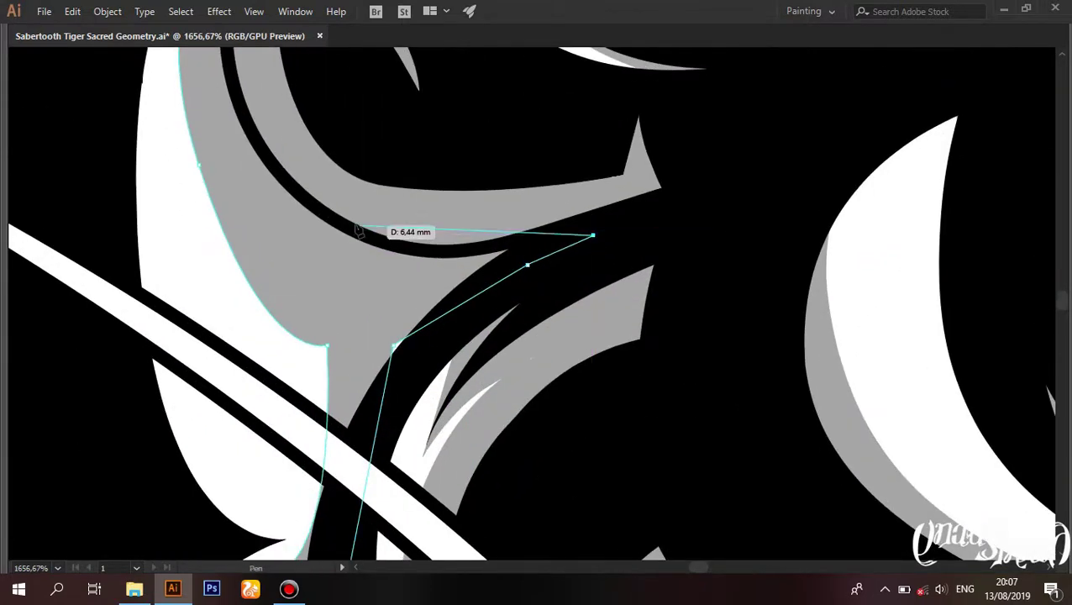
left_click_drag(300, 204, 360, 332)
left_click_drag(290, 191, 340, 304)
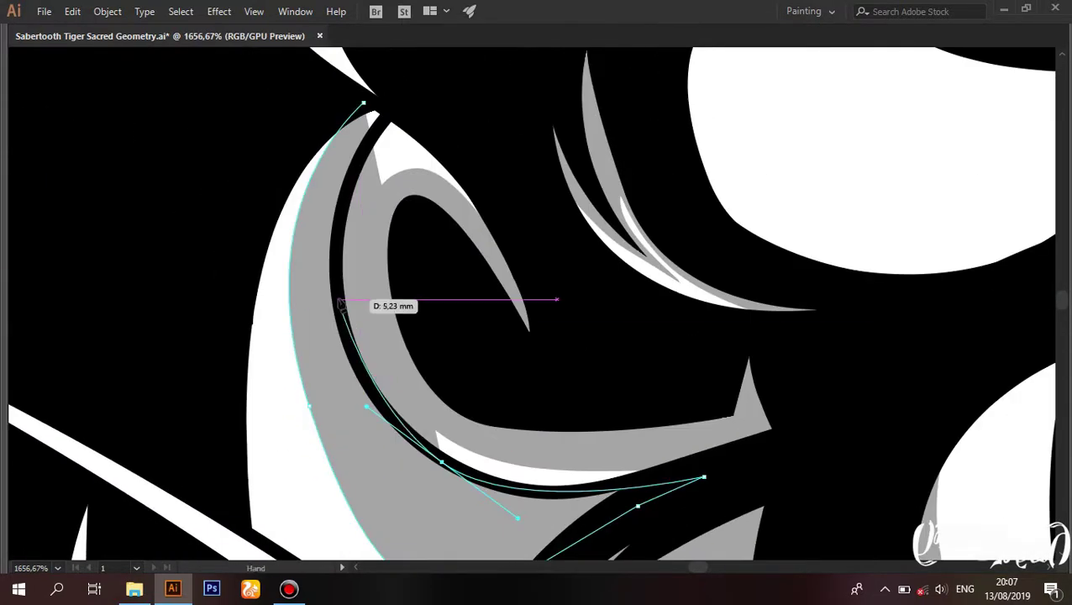
left_click_drag(365, 104, 318, 179)
Step: Trace a grey shadow up the white cheek highlight by the whiskers, then zoom out to the face
scroll(323, 336, "down", 5)
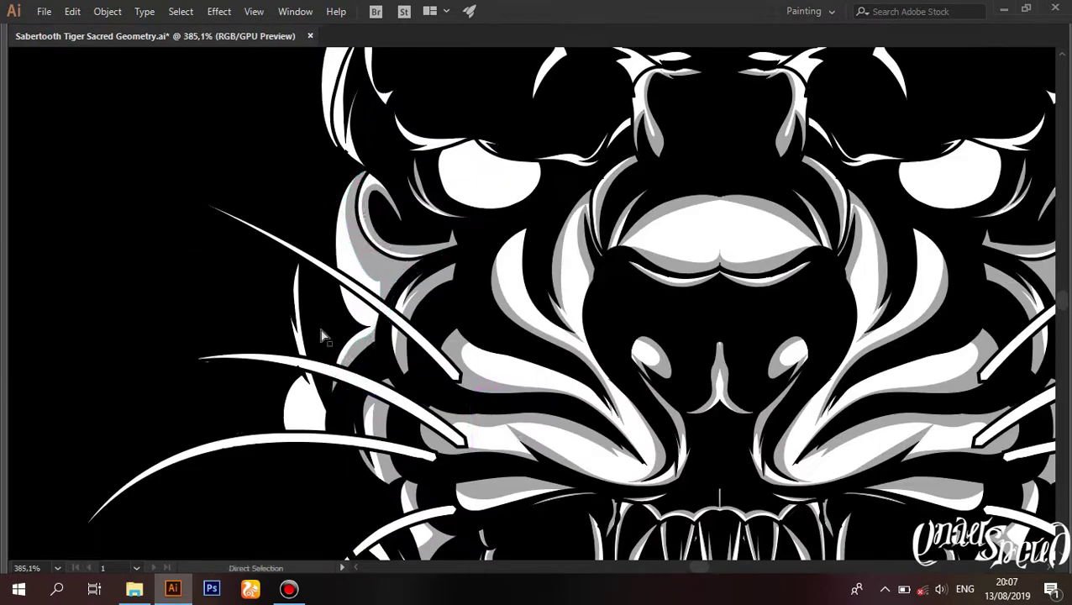
scroll(390, 380, "up", 3)
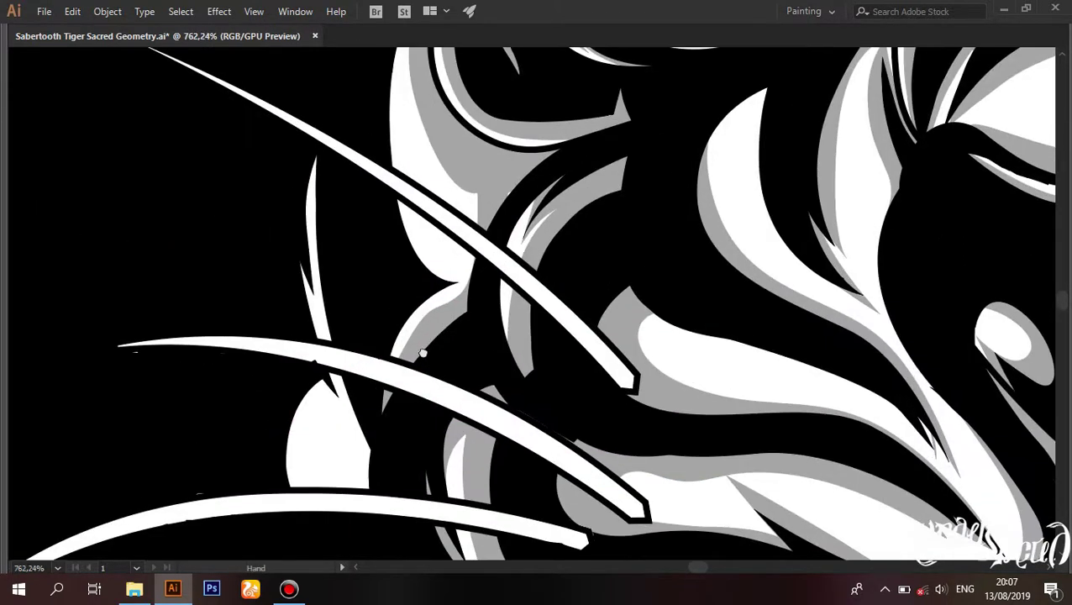
left_click_drag(342, 437, 328, 397)
left_click(337, 308)
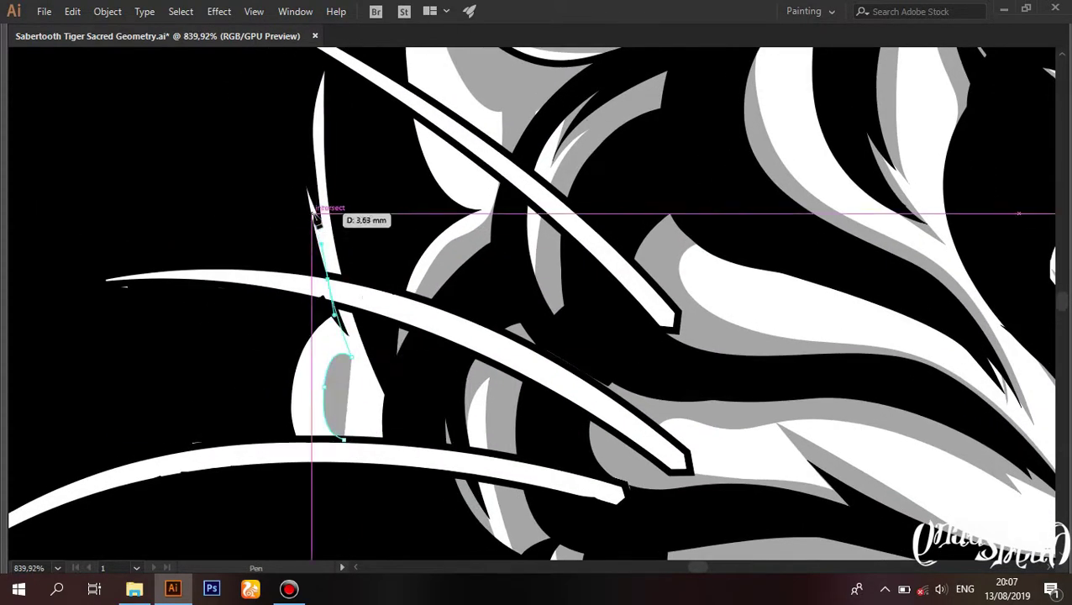
left_click(317, 97)
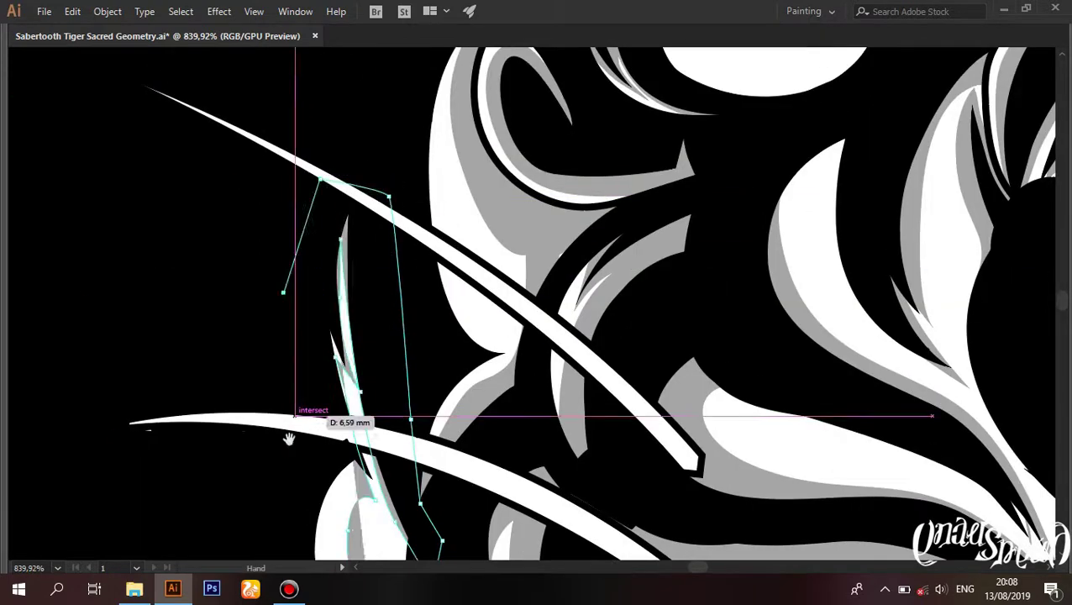
left_click_drag(374, 382, 382, 398)
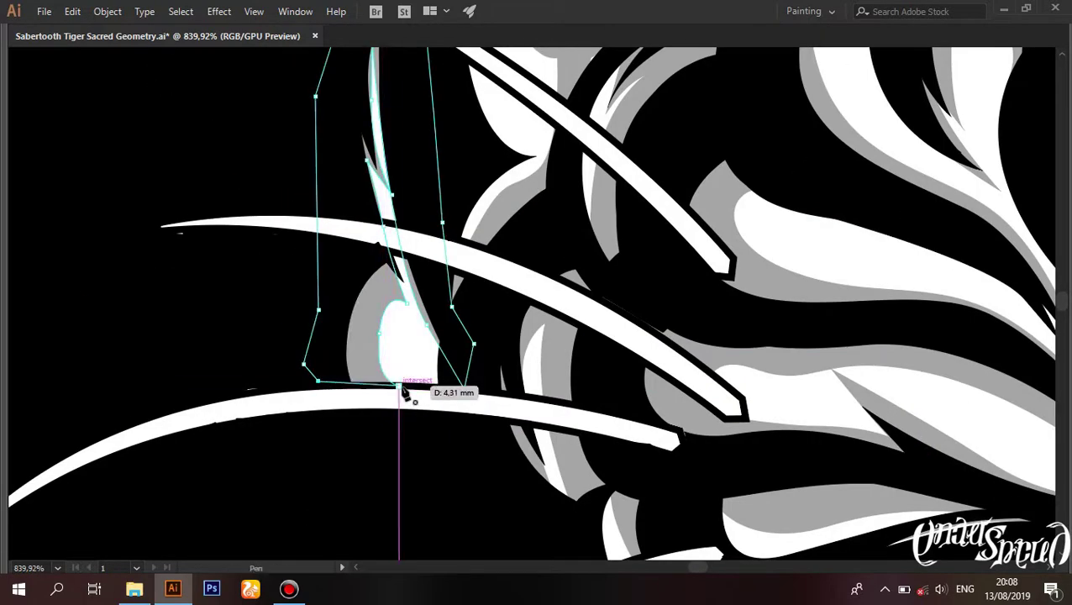
scroll(403, 391, "down", 3)
scroll(504, 336, "down", 3)
scroll(643, 290, "down", 2)
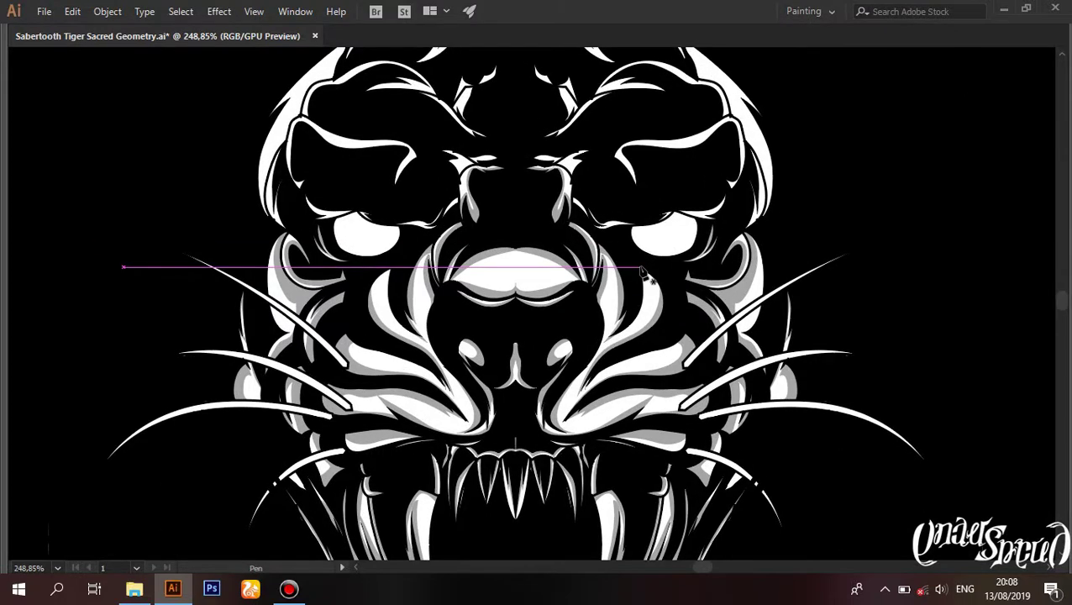
Step: Start a curved grey shadow path under the brow ridge above the eye
scroll(331, 187, "up", 5)
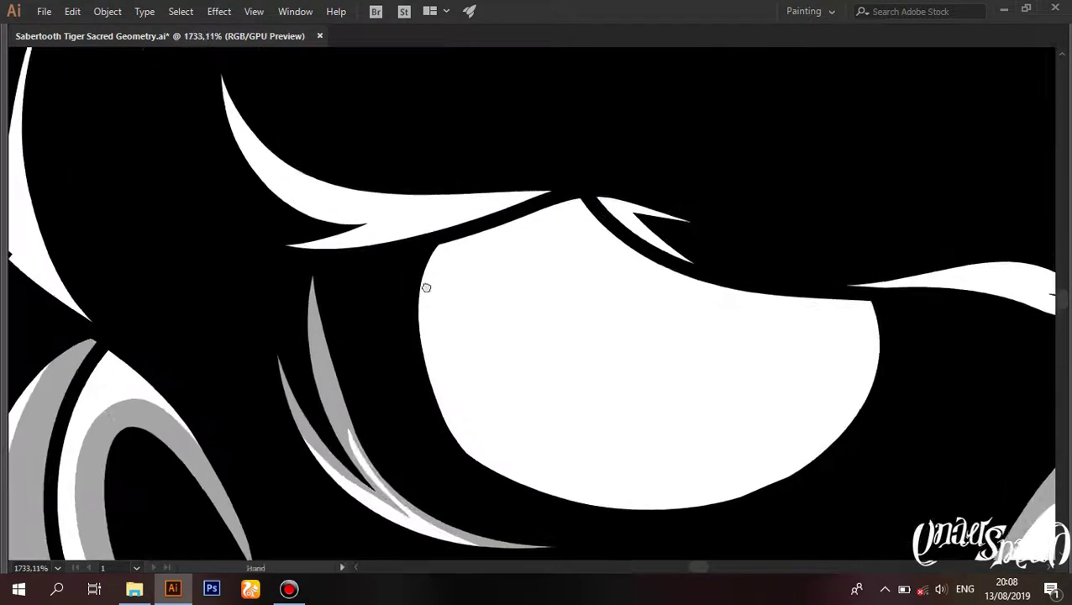
scroll(426, 282, "up", 2)
scroll(383, 248, "up", 1)
mouse_move(687, 319)
left_mouse_down()
mouse_move(560, 286)
mouse_move(415, 228)
left_mouse_up()
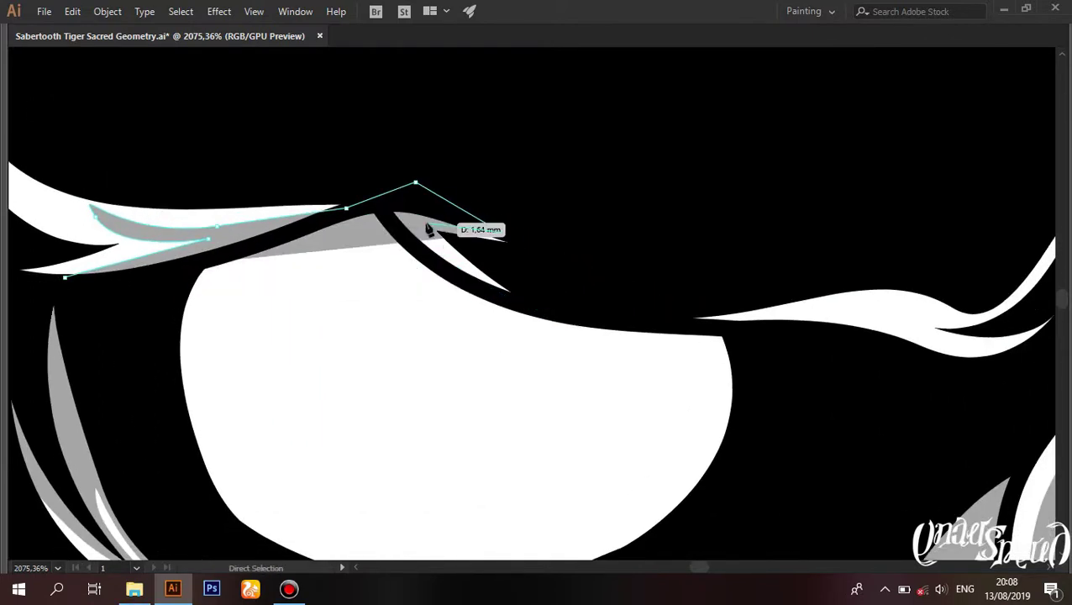
left_click_drag(695, 350, 383, 267)
left_click_drag(634, 276, 740, 254)
left_click_drag(773, 208, 605, 304)
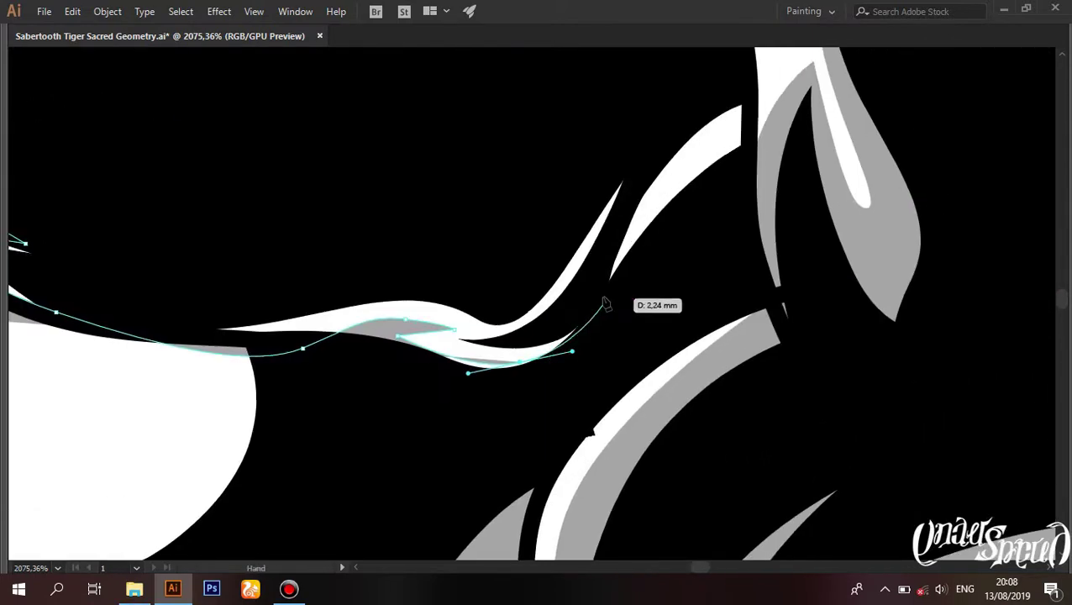
scroll(706, 172, "down", 3)
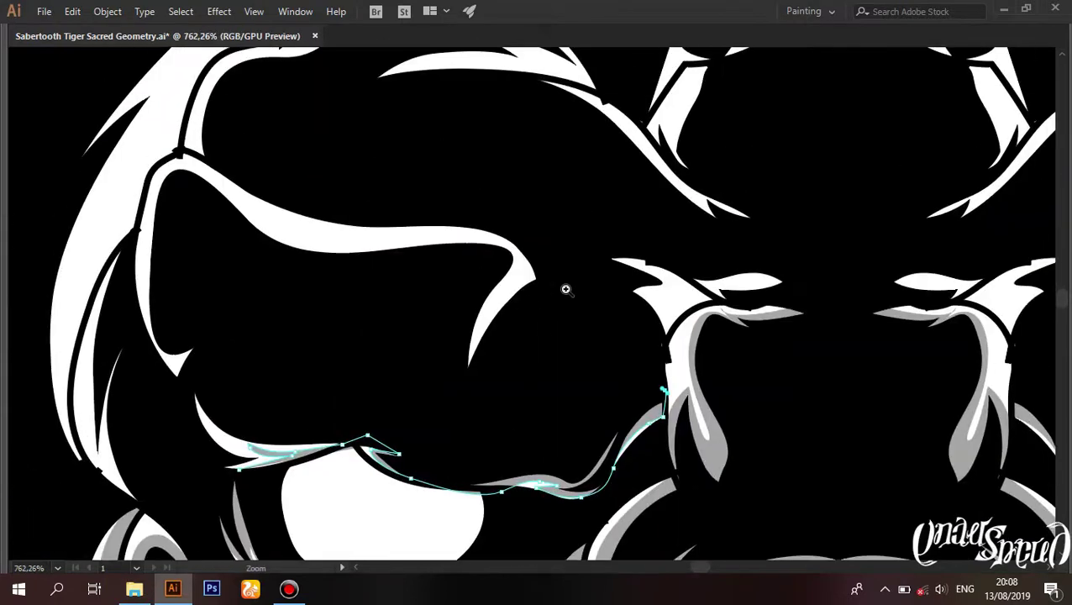
left_click_drag(527, 265, 509, 239)
left_click_drag(443, 223, 539, 288)
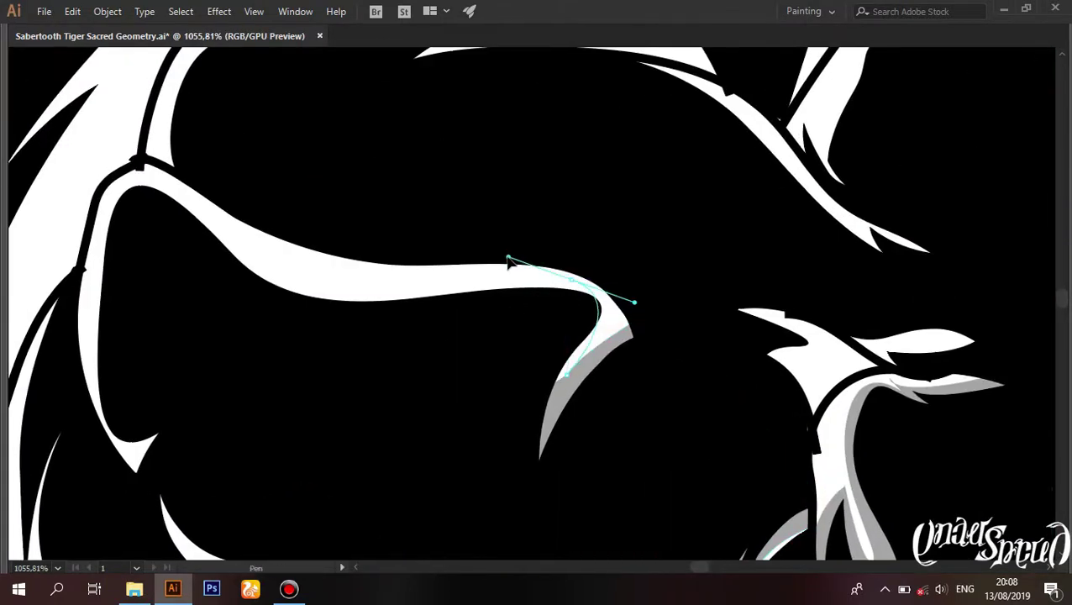
Step: Complete the brow shadow down its left edge and close it at the pointed tip
left_click_drag(318, 276, 443, 253)
left_click(252, 335)
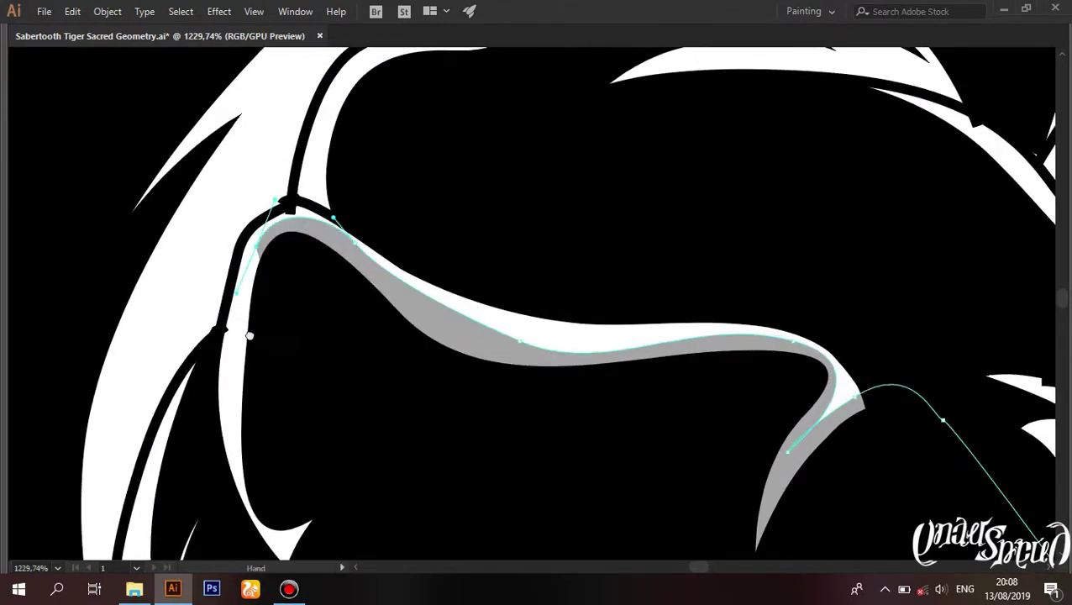
scroll(254, 331, "up", 2)
left_click(334, 460)
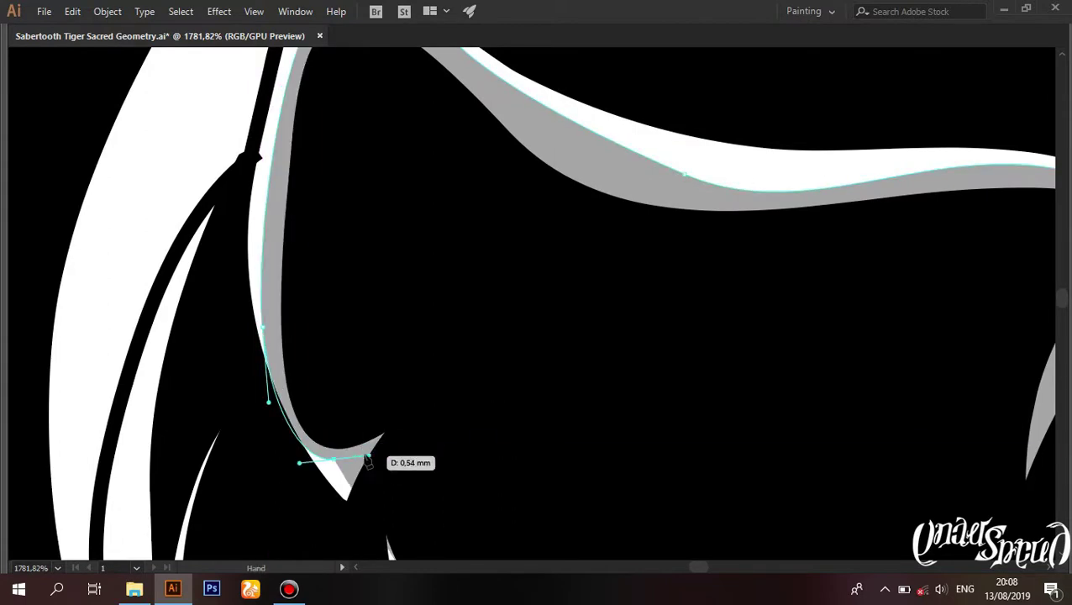
left_click_drag(367, 460, 317, 185)
scroll(545, 433, "down", 5)
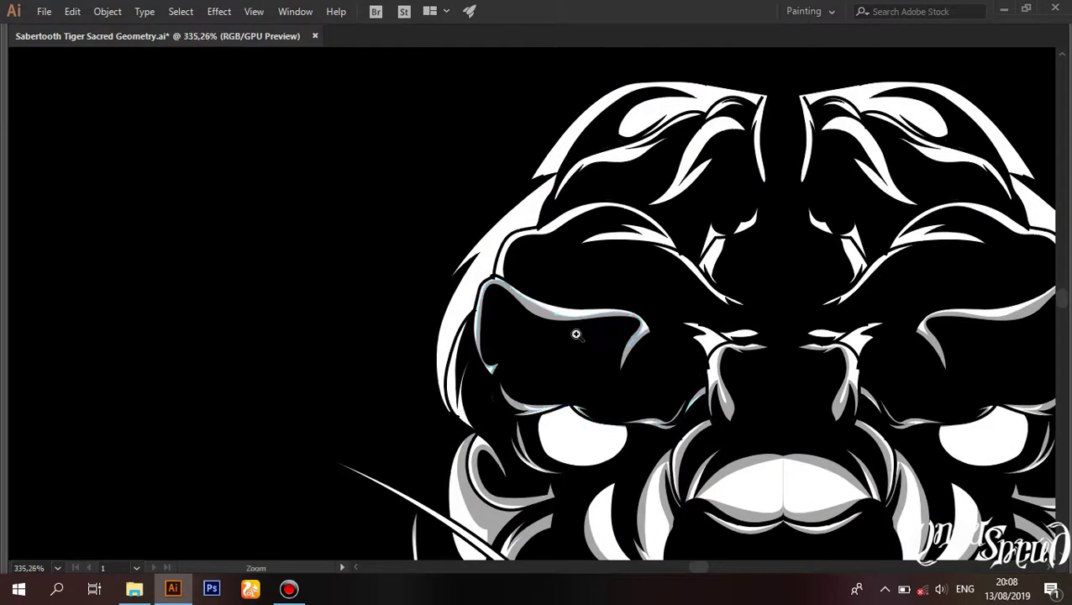
scroll(460, 275, "up", 3)
scroll(420, 178, "up", 2)
scroll(361, 160, "up", 2)
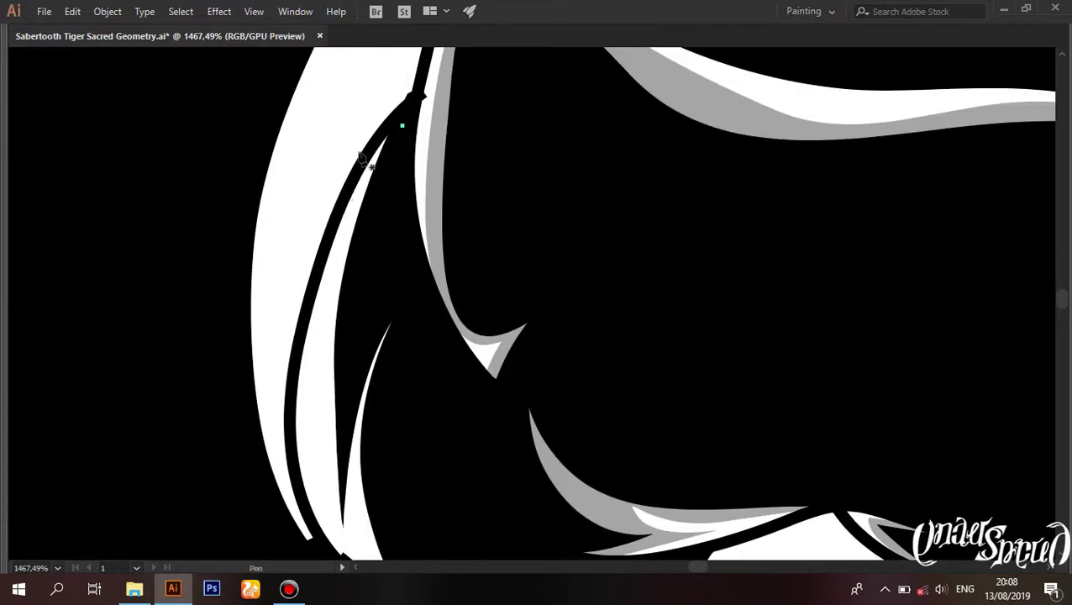
scroll(311, 374, "down", 2)
Step: Draw a curved grey shadow down the brow's side along the small white shape
left_click_drag(363, 428, 364, 303)
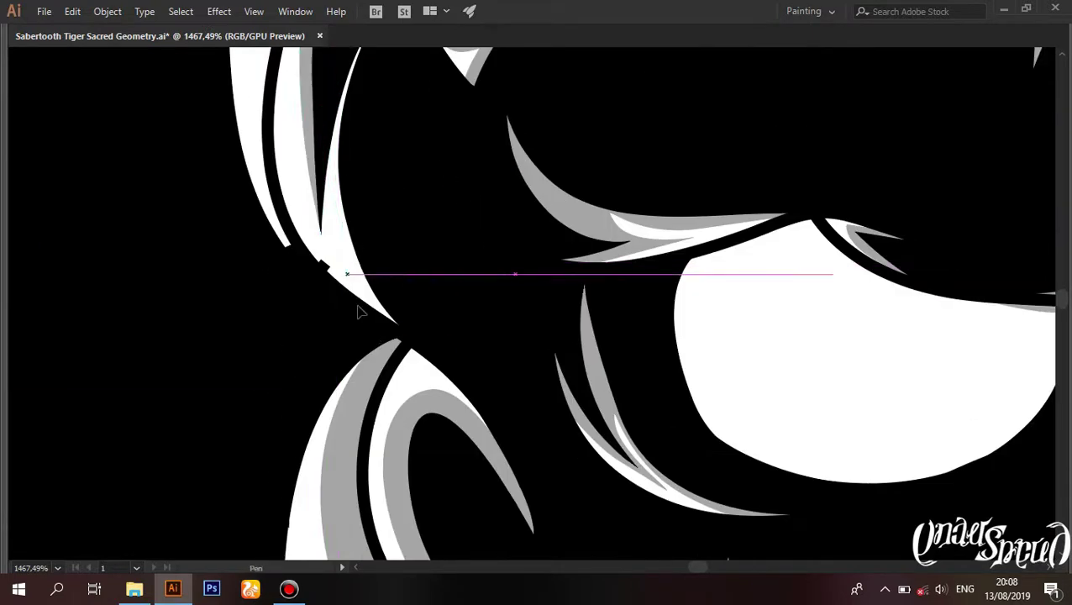
scroll(450, 361, "up", 2)
left_click_drag(439, 362, 428, 210)
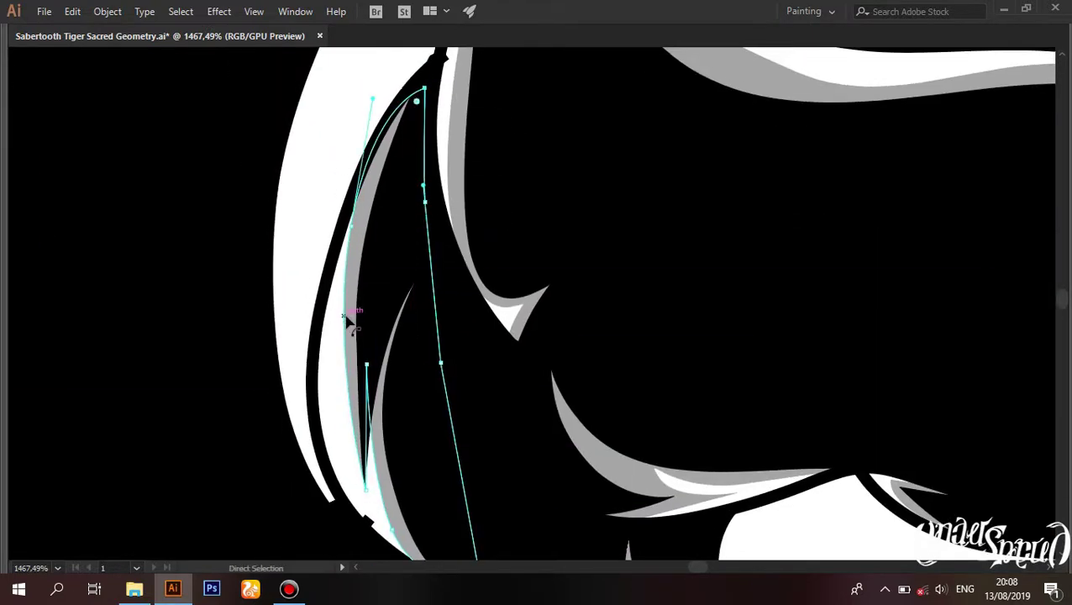
left_click_drag(324, 317, 325, 411)
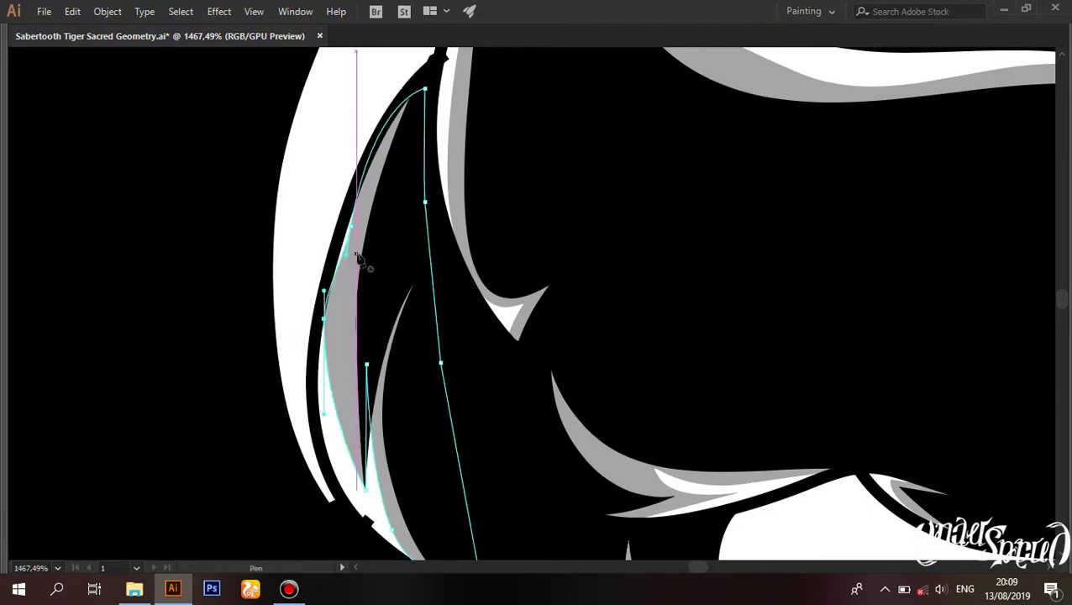
scroll(349, 226, "down", 5)
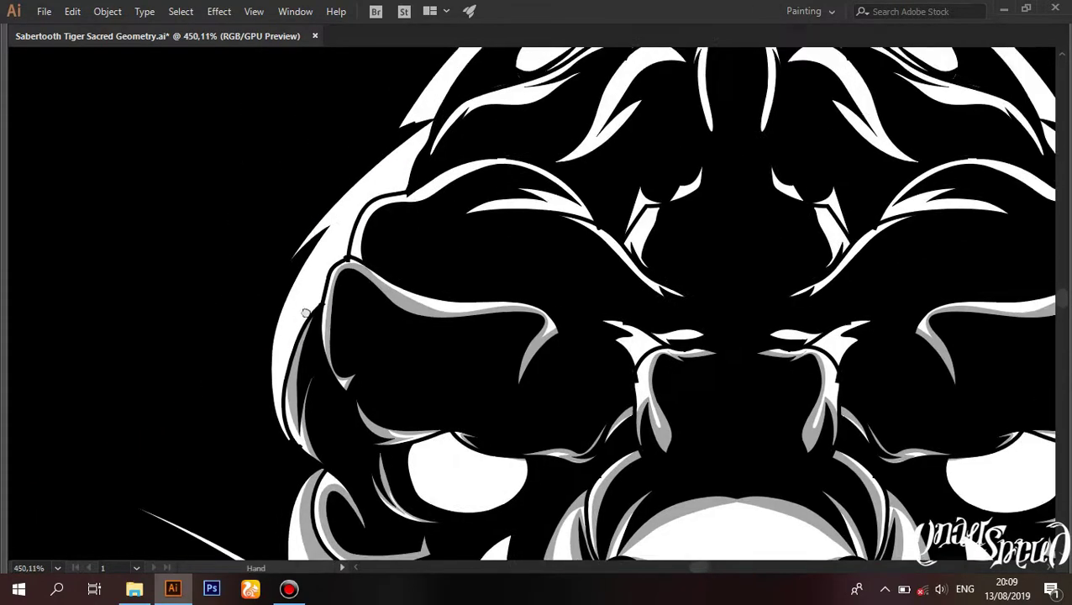
scroll(556, 314, "up", 5)
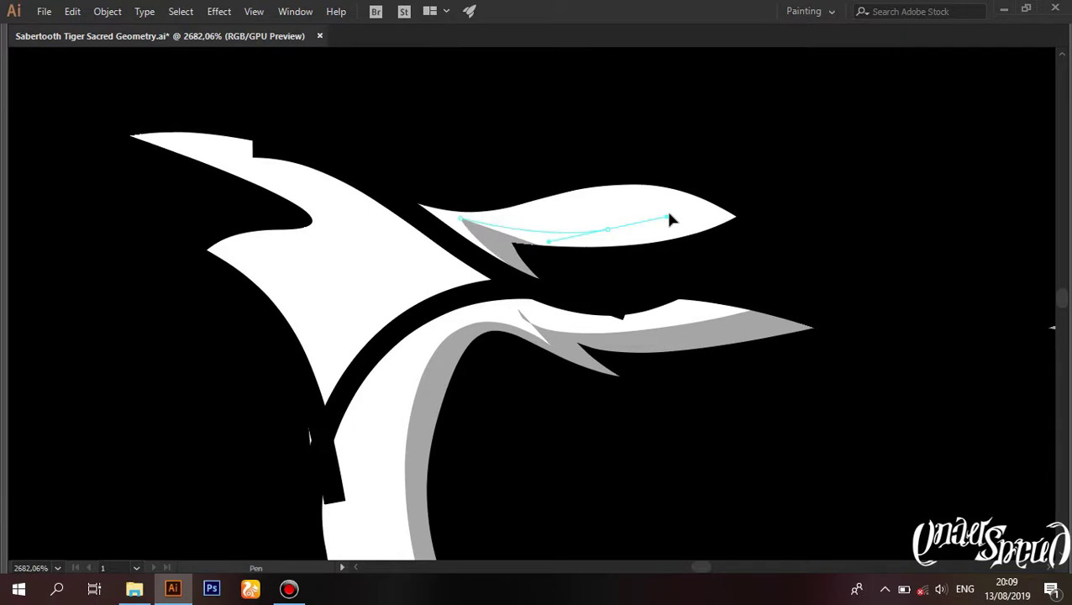
left_click_drag(647, 283, 731, 284)
scroll(647, 285, "down", 5)
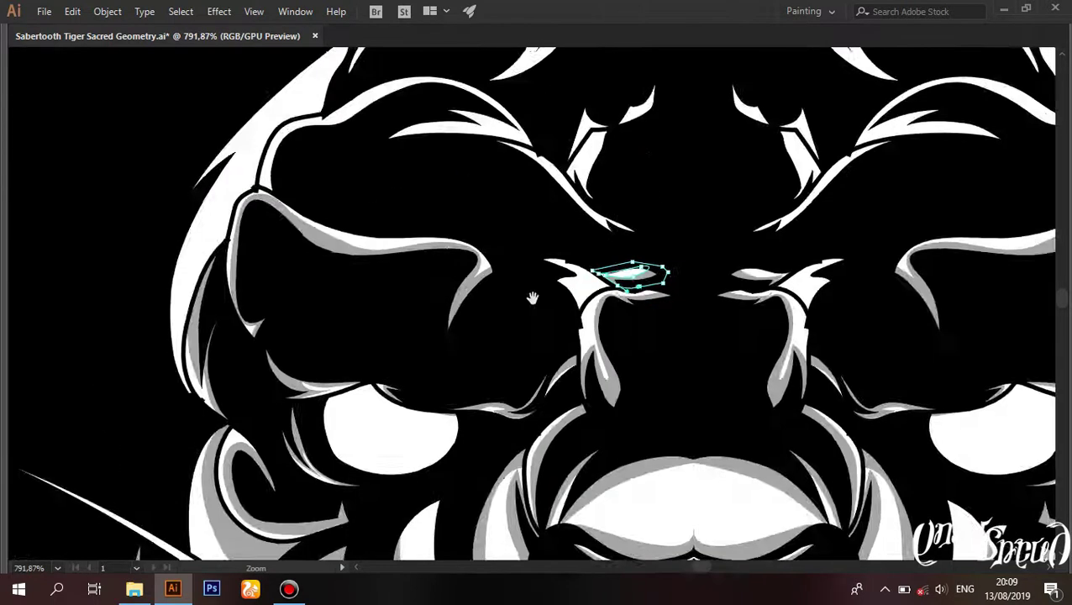
scroll(609, 277, "up", 4)
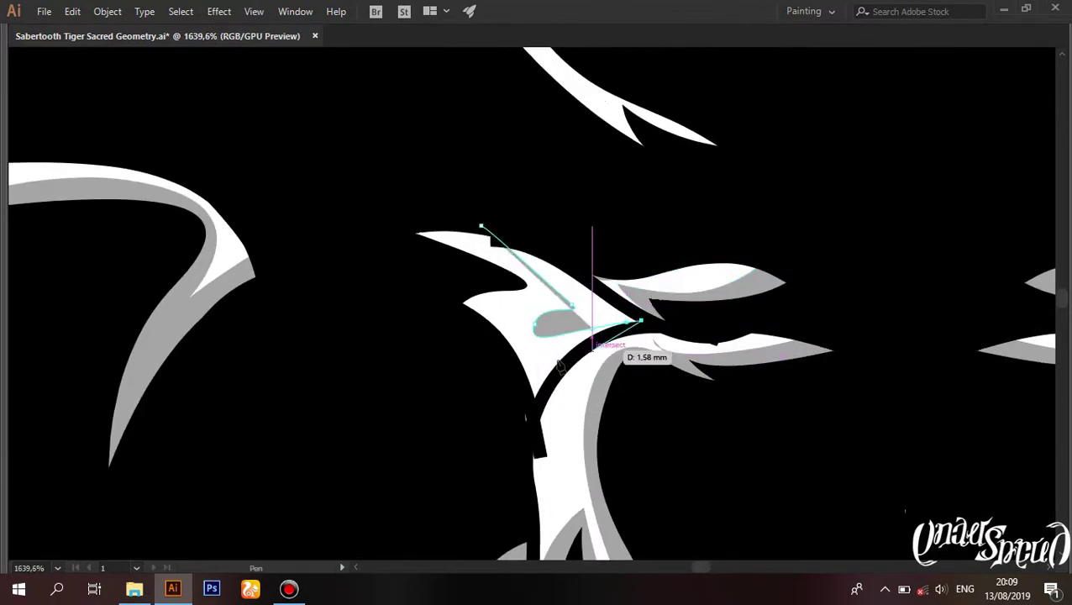
Step: Trace and close a six-point grey shadow at the inner eye corner beside the nose
left_click(538, 388)
left_click(519, 446)
left_click(468, 381)
left_click(376, 286)
left_click(371, 217)
left_click(397, 198)
Step: Start a grey shadow path along the white brow stroke above the eye with the Pen tool
scroll(546, 252, "down", 5)
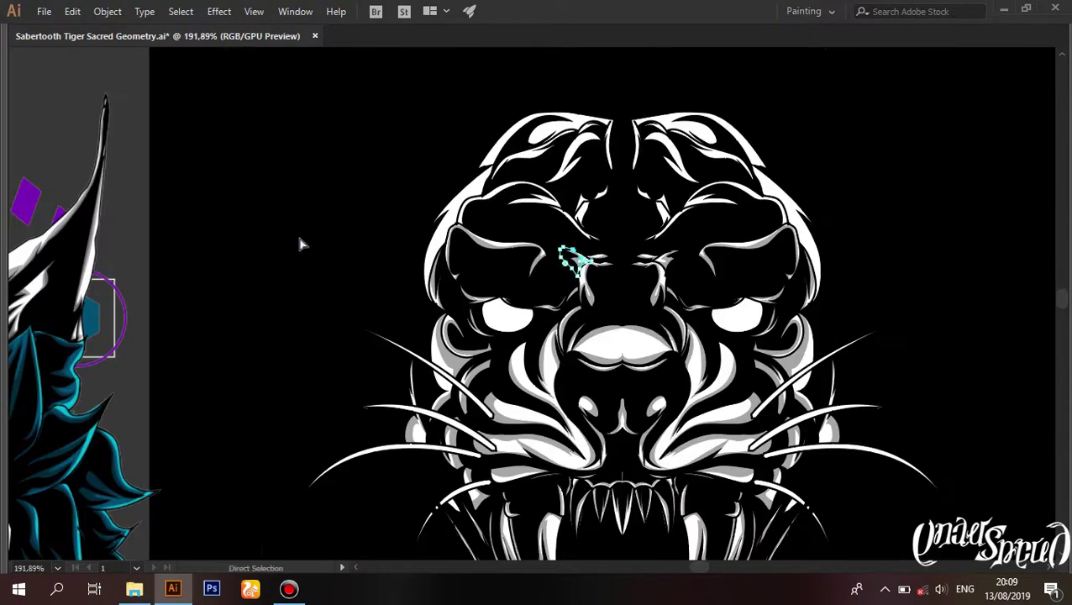
scroll(775, 324, "up", 3)
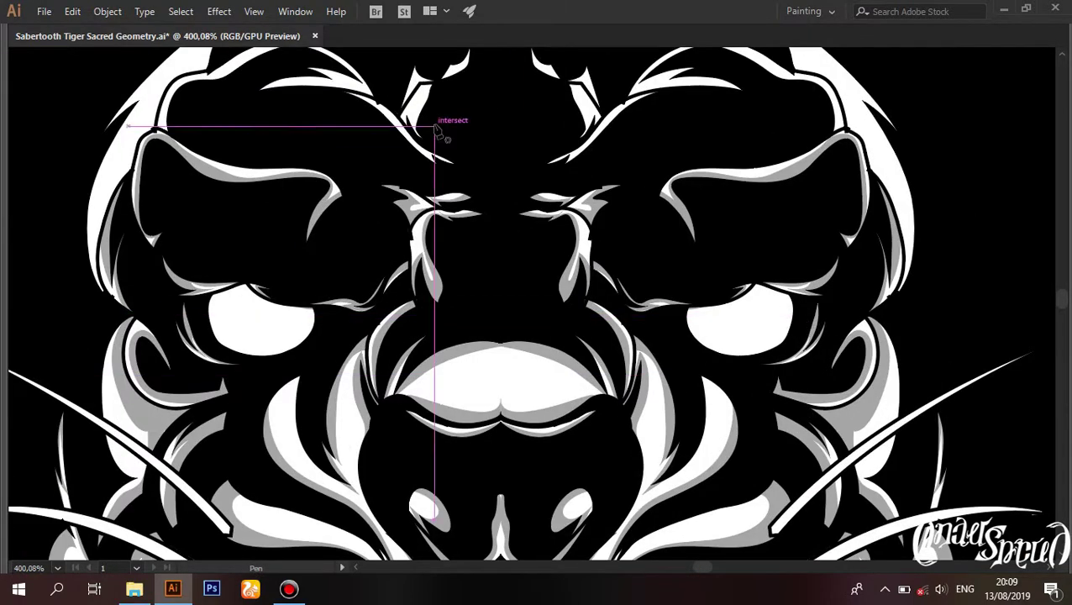
scroll(436, 127, "up", 5)
left_click_drag(301, 140, 523, 289)
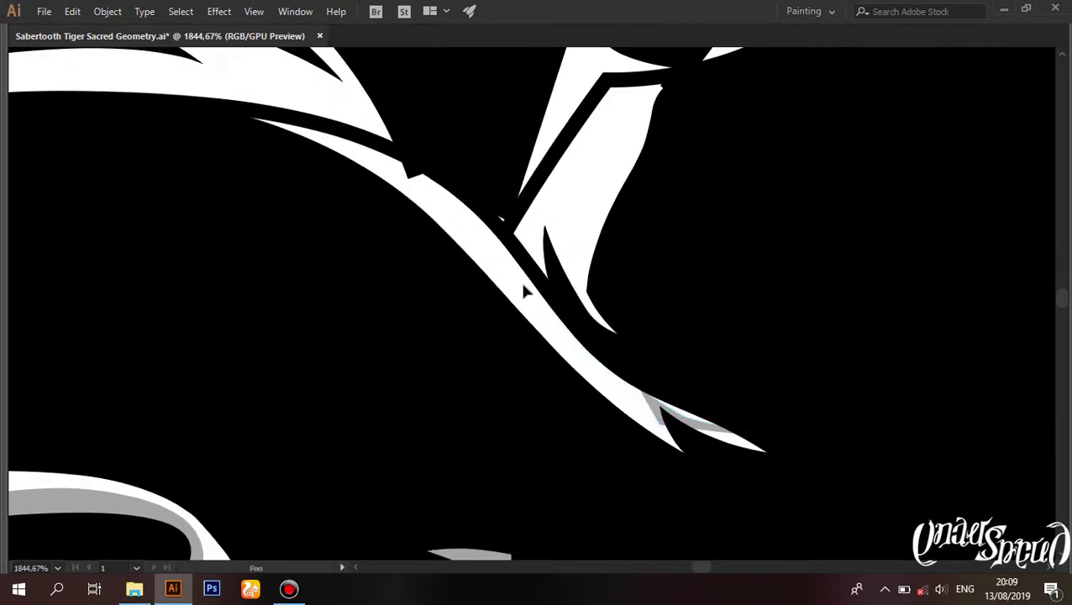
scroll(604, 261, "down", 3)
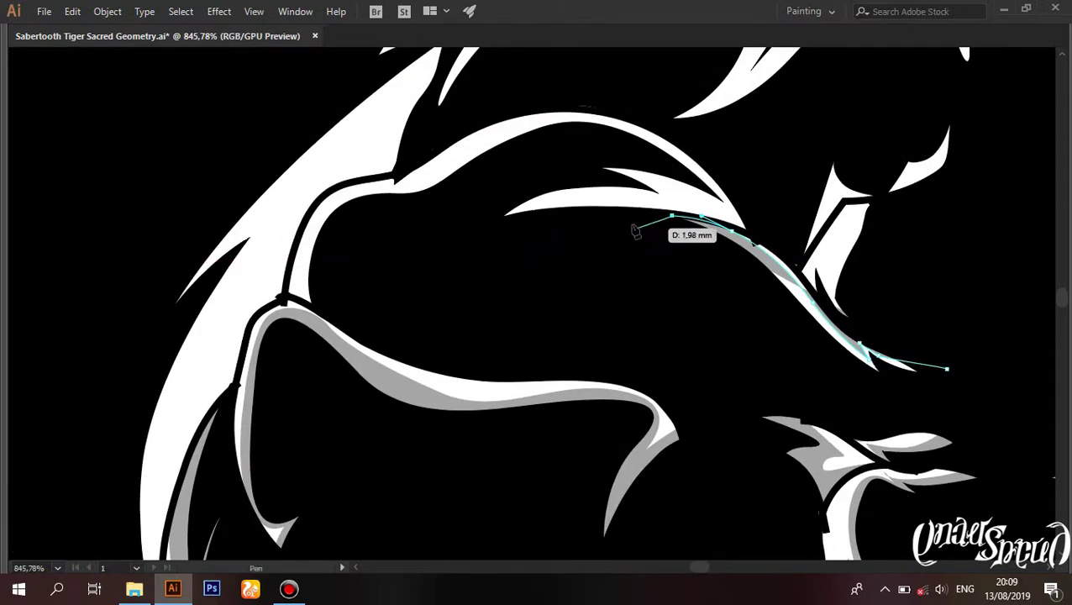
scroll(636, 231, "up", 2)
left_click(598, 215)
left_click(686, 68)
scroll(575, 155, "left", 5)
left_click(537, 170)
left_click(475, 157)
left_click_drag(403, 217, 403, 282)
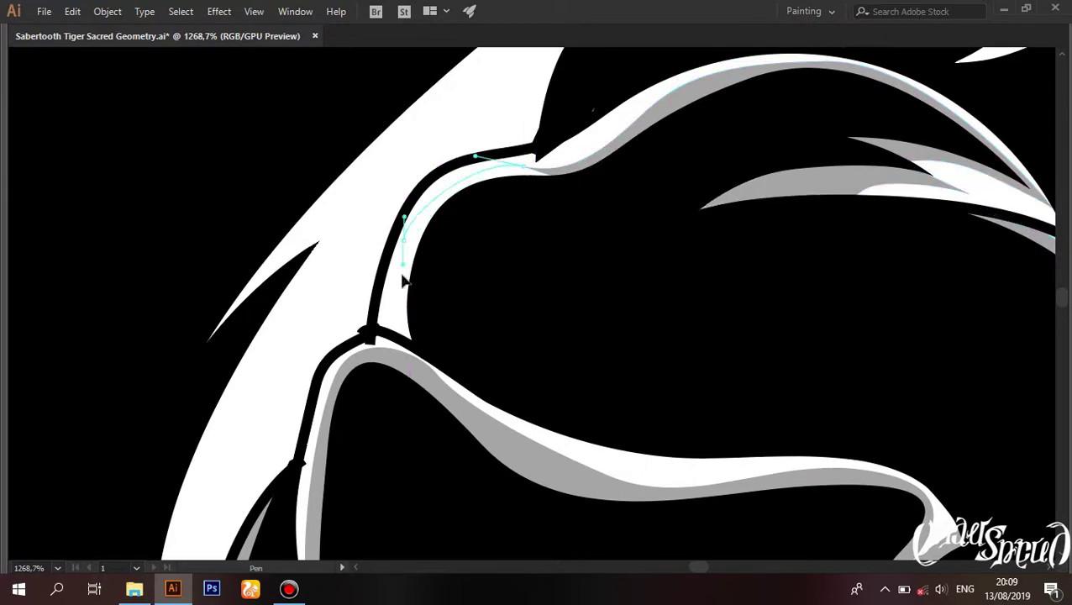
left_click(384, 291)
scroll(891, 424, "down", 3)
left_click(833, 372)
Step: Extend the shadow down the white fang shape to its lower point
scroll(921, 330, "down", 5)
scroll(716, 290, "up", 5)
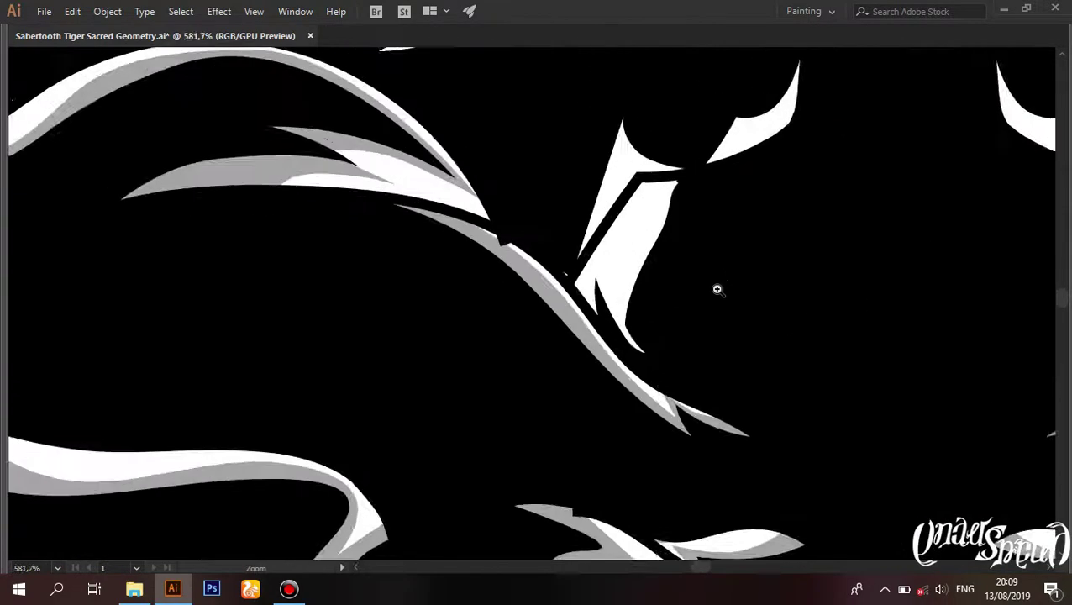
scroll(706, 409, "up", 3)
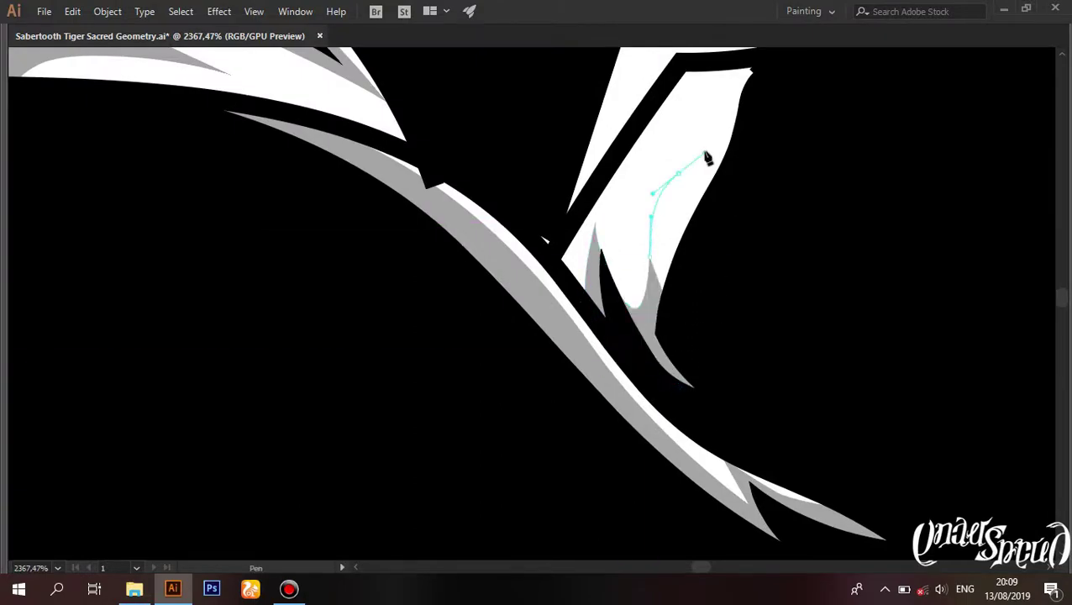
scroll(725, 215, "down", 2)
scroll(582, 287, "down", 3)
scroll(521, 303, "down", 3)
scroll(464, 319, "up", 5)
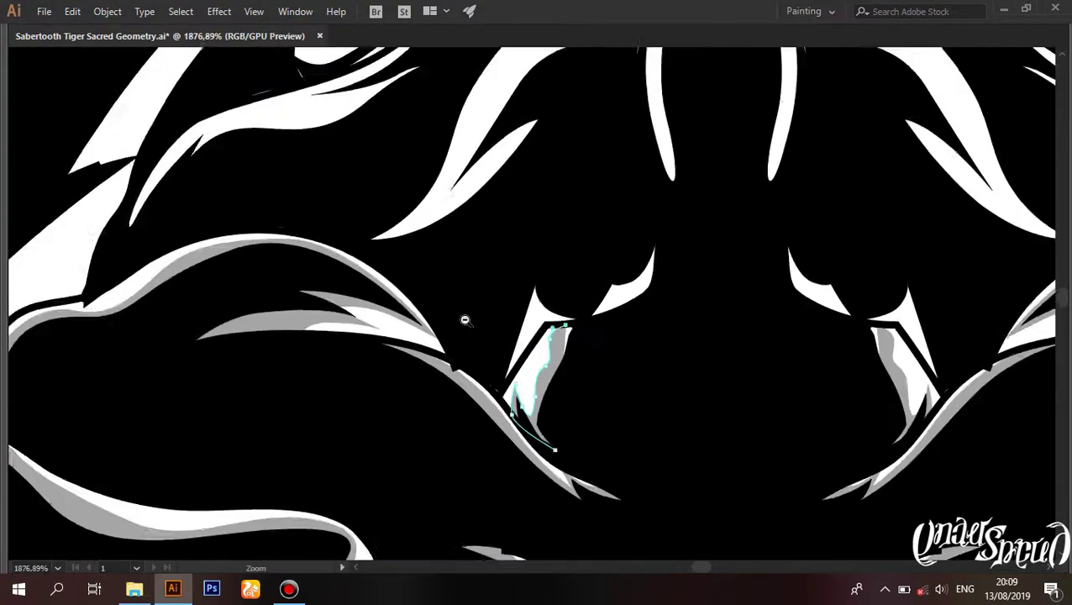
scroll(465, 320, "down", 5)
scroll(623, 318, "up", 5)
left_click(641, 242)
left_click(626, 354)
left_click(604, 430)
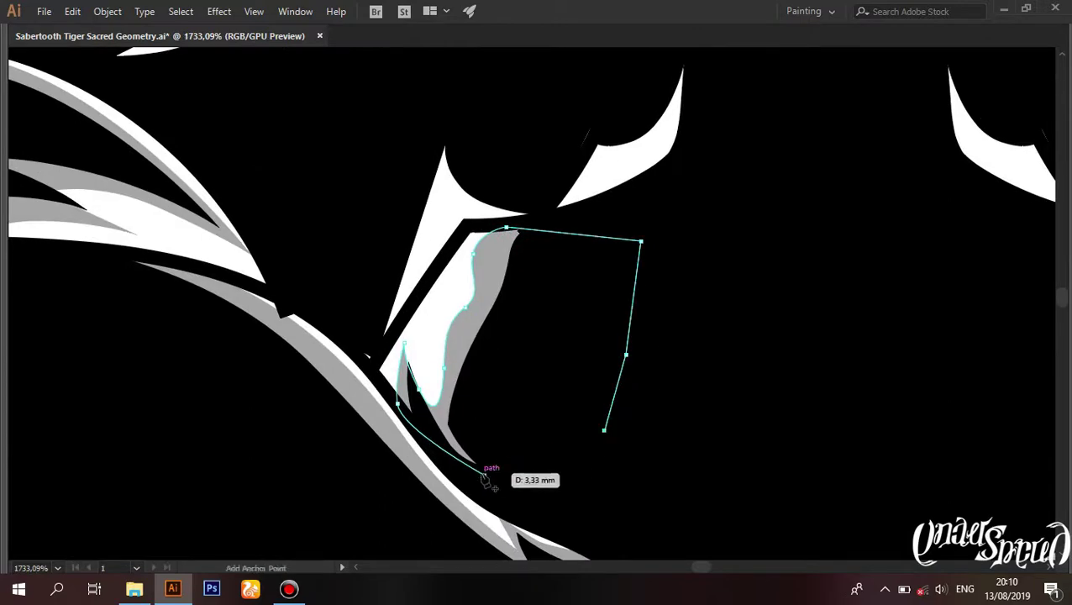
left_click_drag(498, 224, 477, 290)
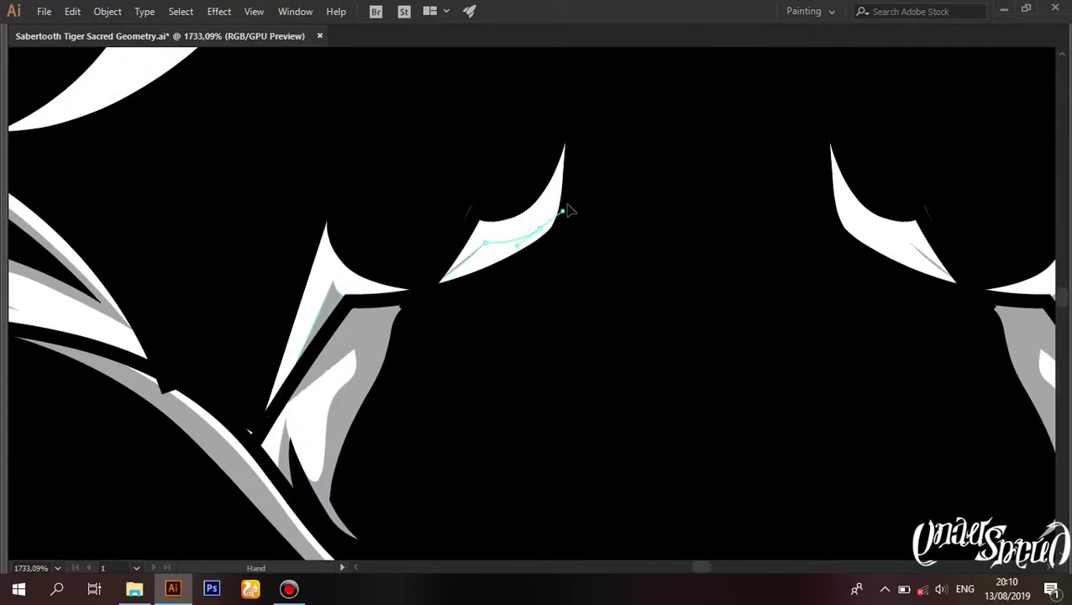
Step: Trace a curved shadow path along the nose-side white stroke
scroll(514, 240, "down", 5)
scroll(514, 239, "up", 3)
left_click(474, 407)
left_click(359, 347)
scroll(359, 347, "down", 2)
left_click_drag(377, 424, 378, 433)
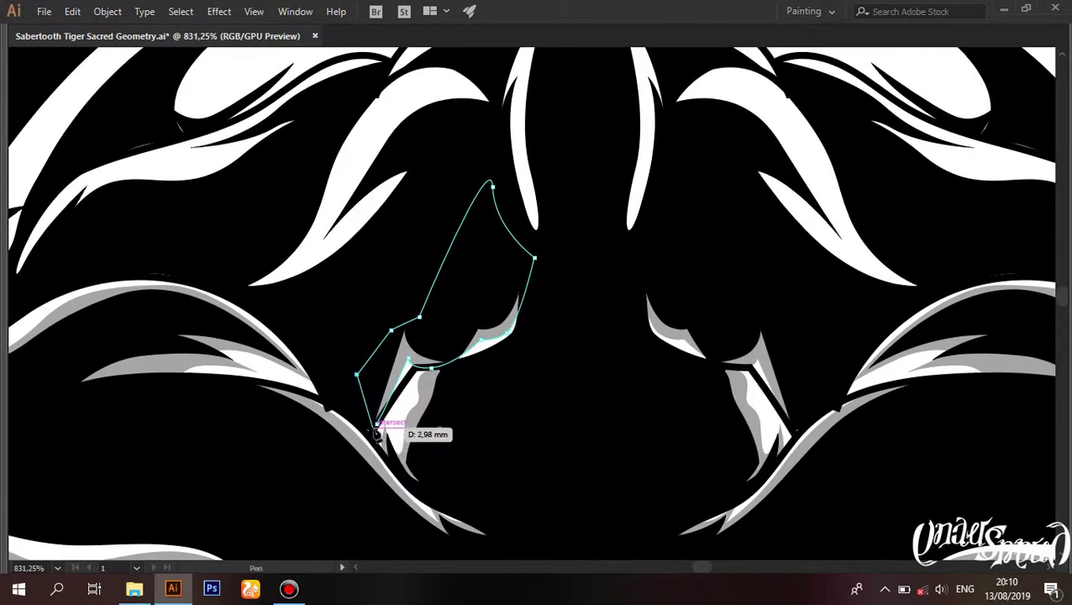
scroll(425, 304, "up", 3)
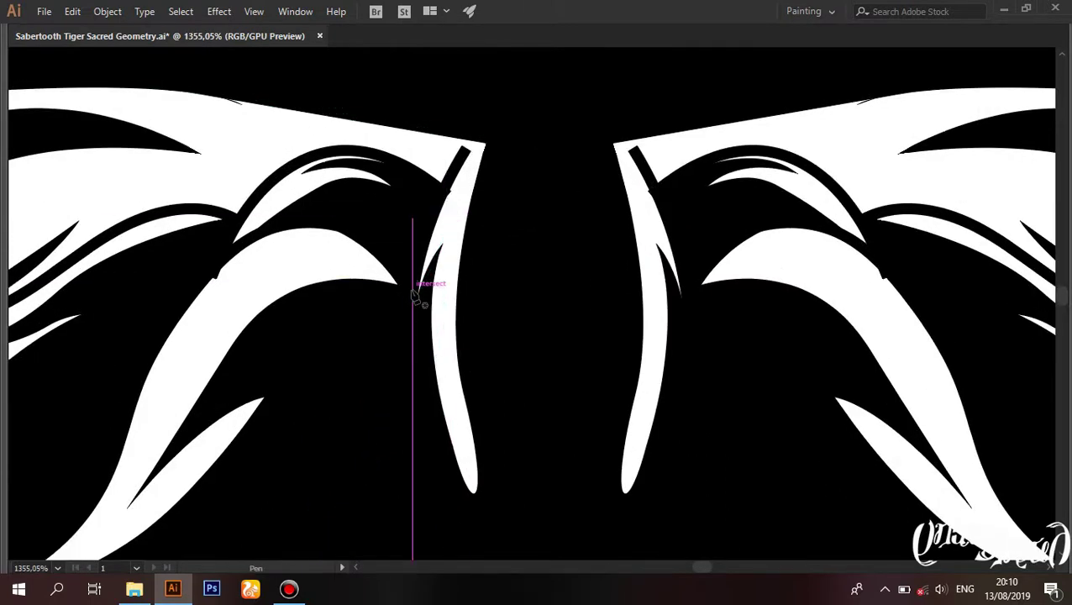
scroll(449, 404, "up", 2)
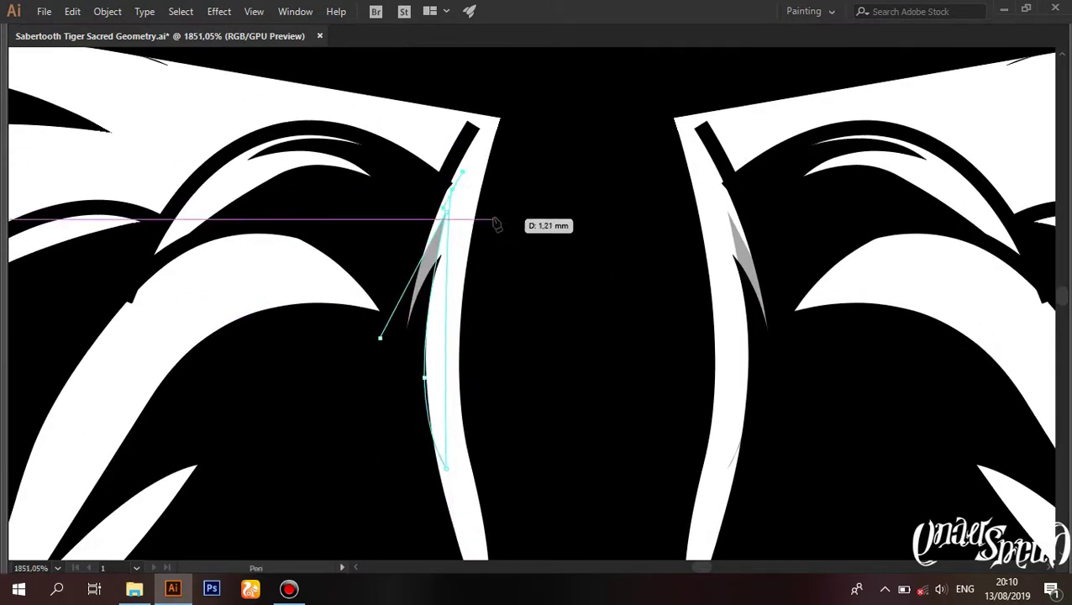
scroll(483, 126, "down", 2)
scroll(455, 334, "down", 2)
Step: Outline a shadow shape from its top point around the curved stroke to the right end
left_click(481, 138)
scroll(376, 162, "down", 2)
scroll(376, 162, "up", 2)
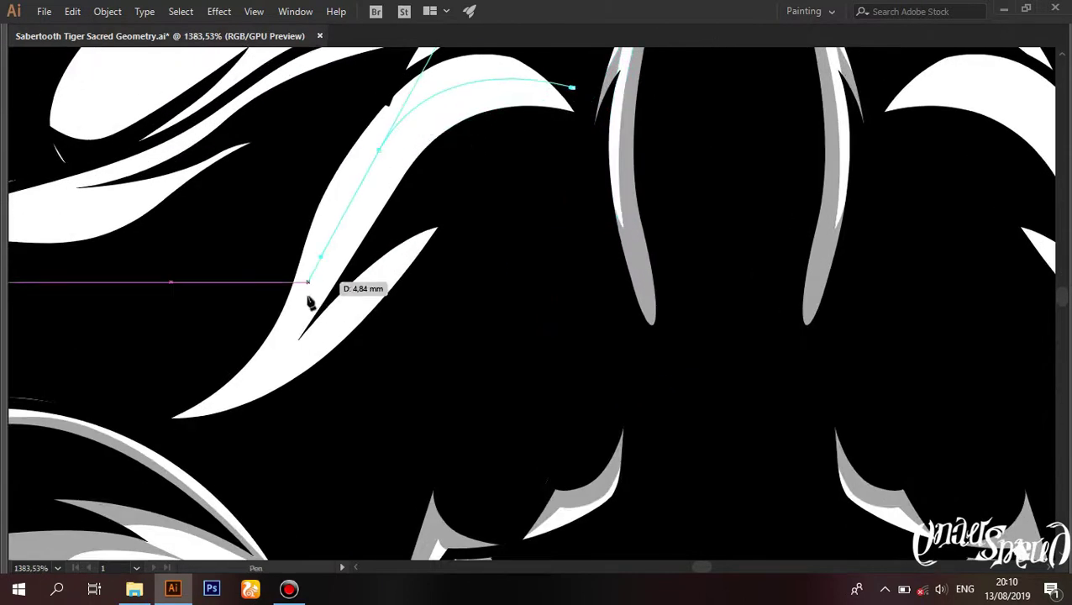
left_click(294, 343)
left_click(186, 348)
left_click(152, 412)
left_click(312, 435)
left_click(495, 328)
left_click(531, 273)
scroll(576, 86, "down", 2)
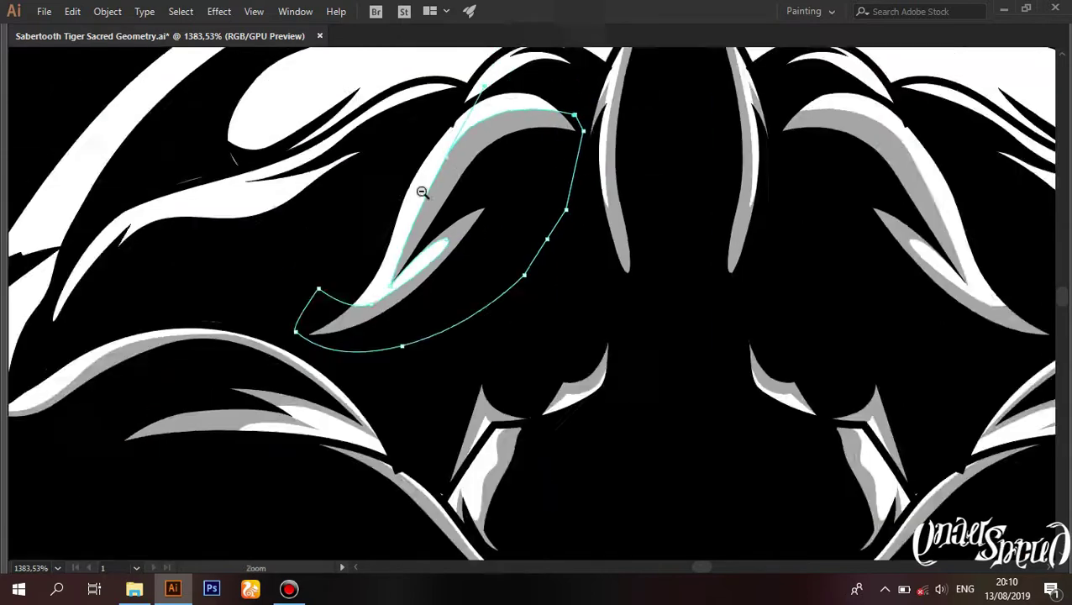
scroll(711, 175, "up", 5)
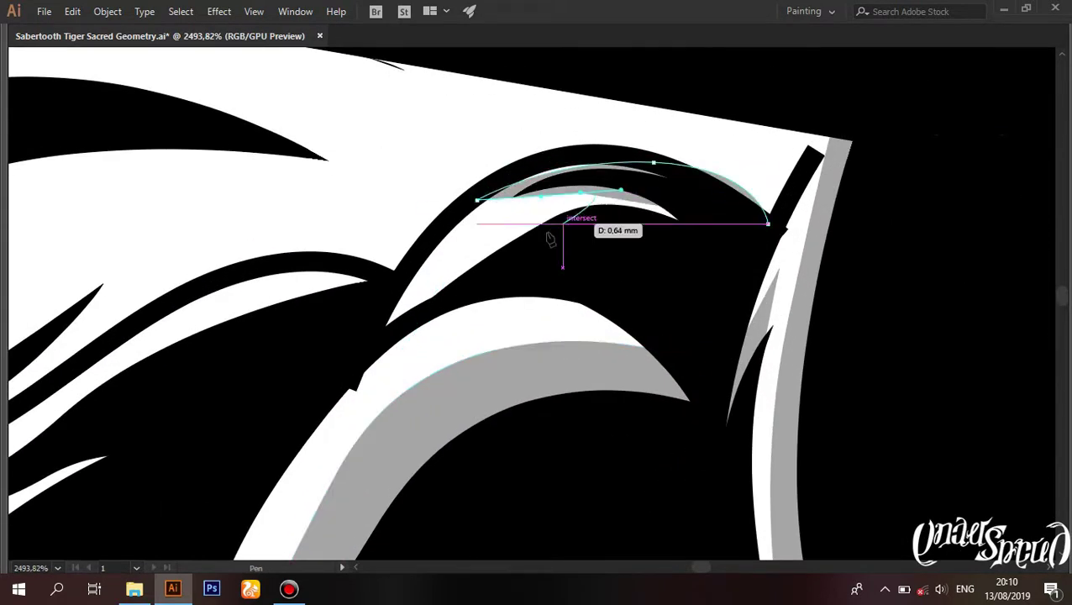
Step: Draw a curved shadow along the brow stroke, sweeping down-left to the stroke's lower end
left_click_drag(403, 296, 588, 267)
left_click_drag(778, 233, 766, 240)
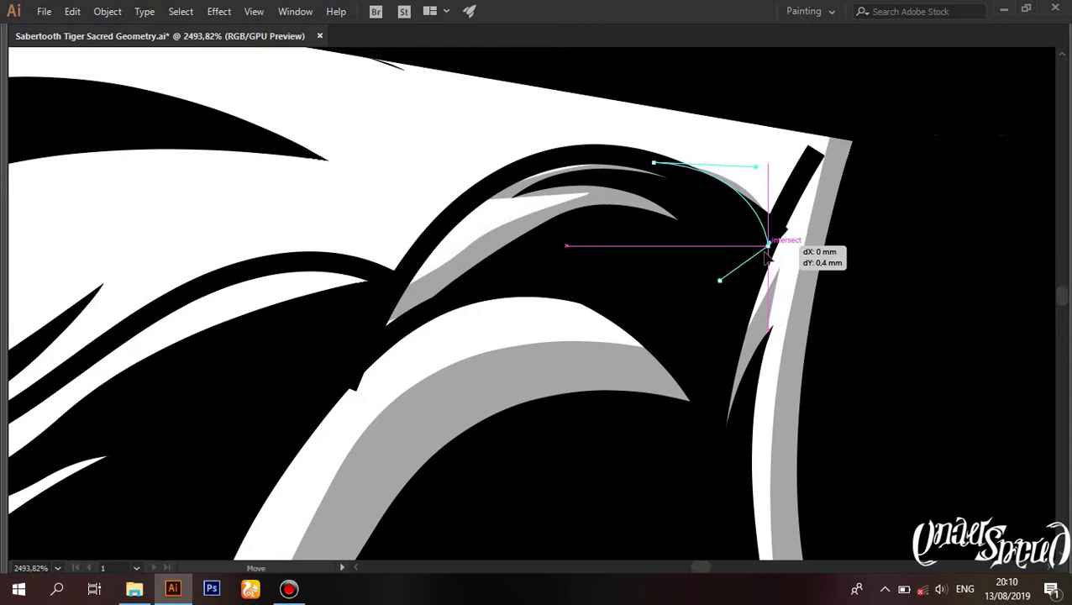
scroll(626, 242, "down", 4)
scroll(691, 181, "up", 3)
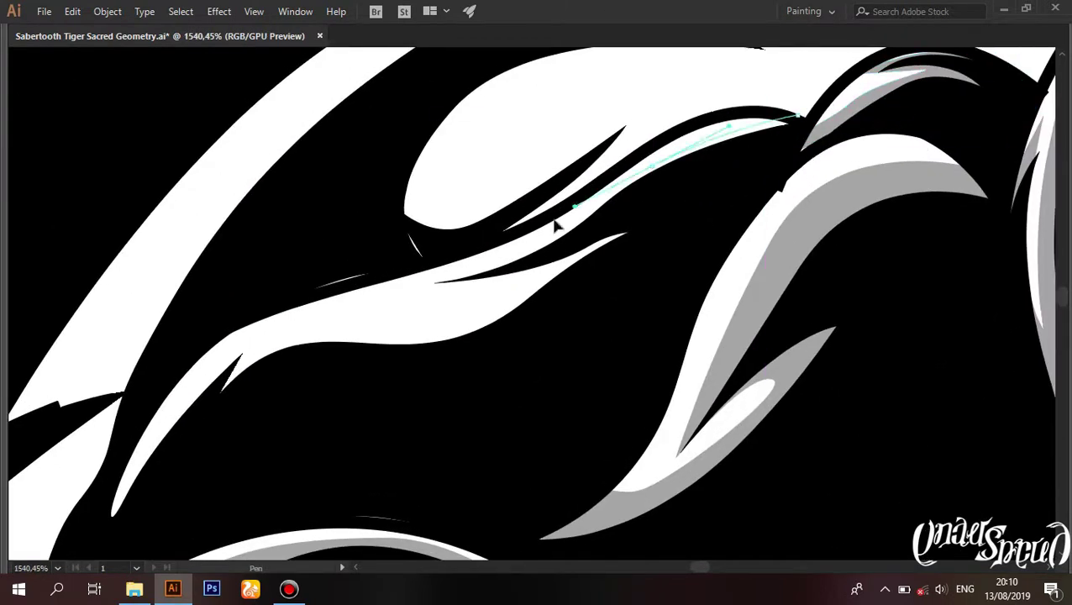
left_click_drag(376, 284, 389, 312)
left_click_drag(276, 306, 173, 390)
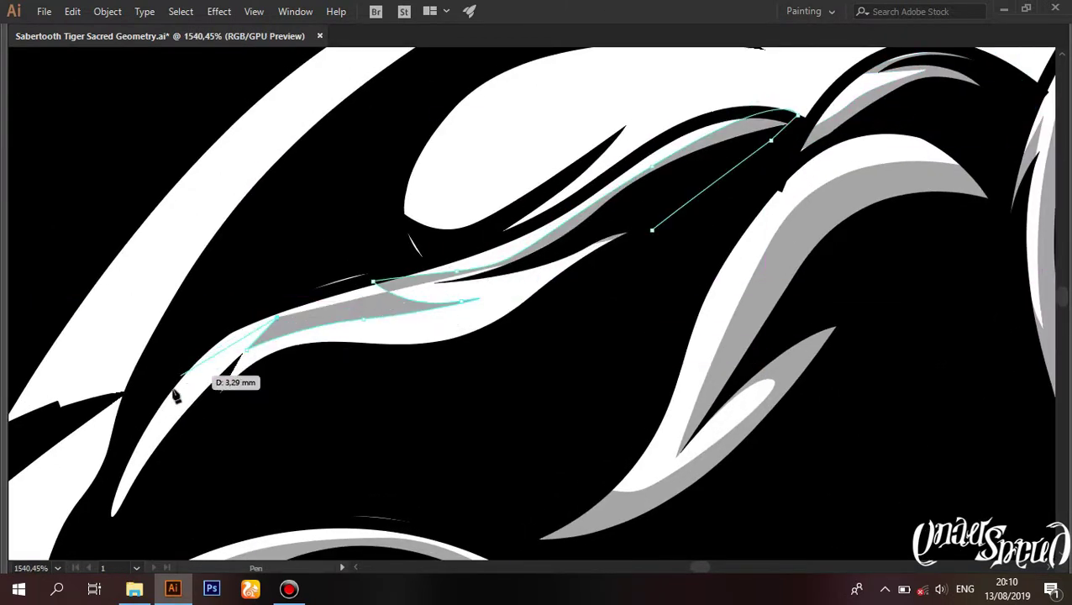
left_click(108, 521)
scroll(672, 276, "down", 3)
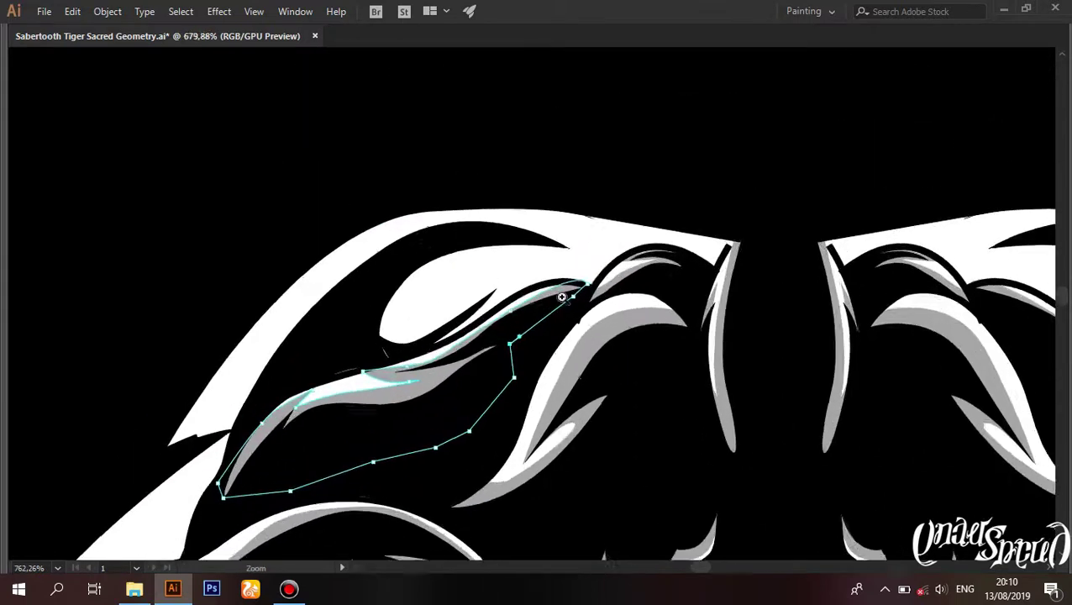
scroll(644, 250, "up", 3)
Step: Trace a shadow along the white shape's inner contour with corner and smooth points
left_click(570, 260)
left_click(463, 281)
left_click(399, 335)
left_click(335, 362)
left_click_drag(393, 240, 475, 226)
scroll(463, 207, "down", 4)
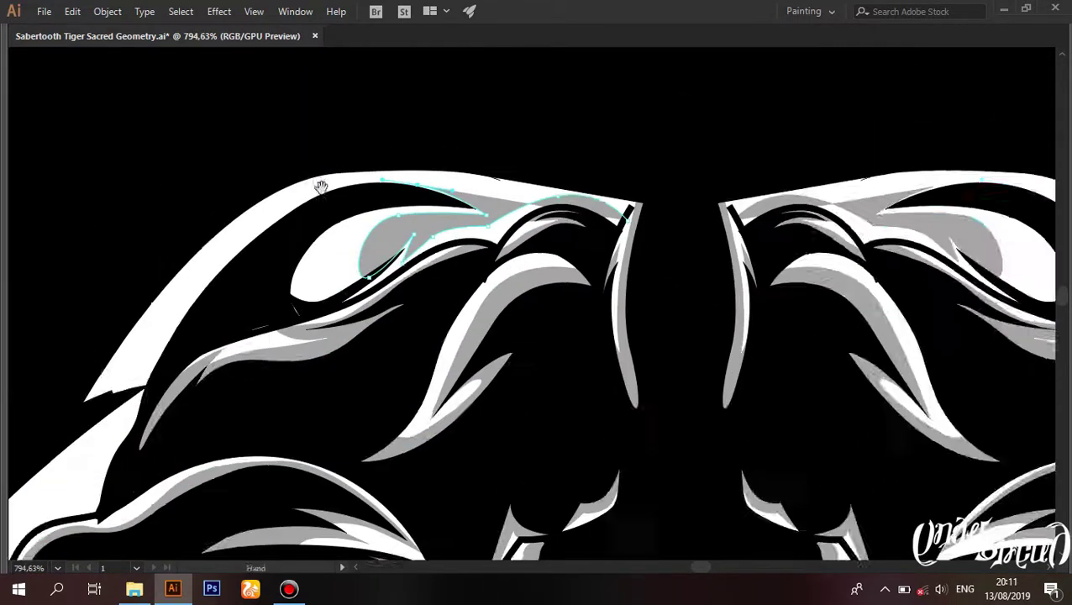
scroll(504, 190, "up", 3)
scroll(407, 310, "up", 2)
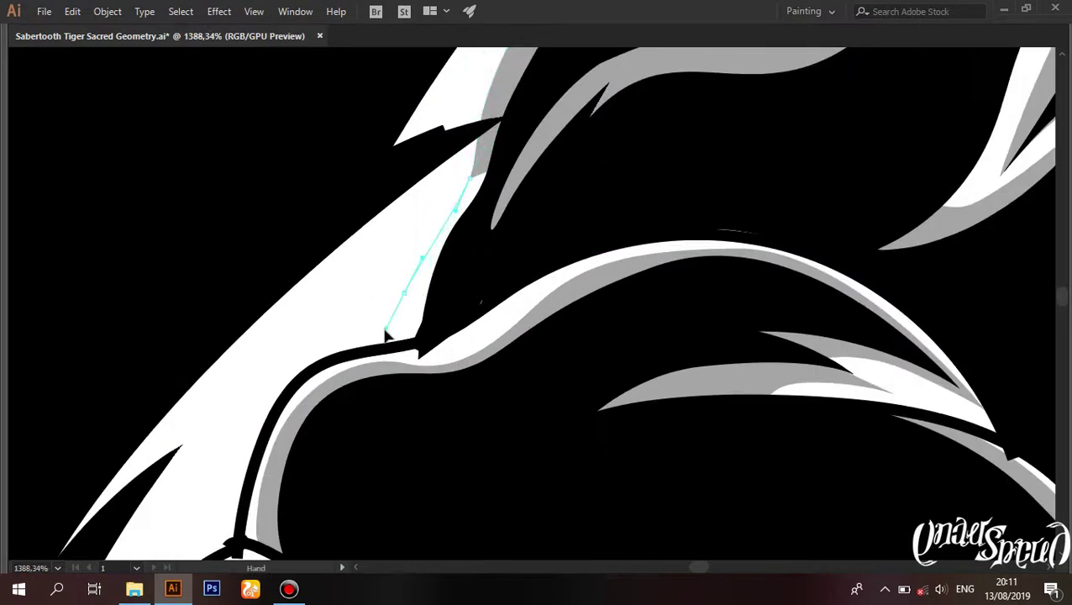
Step: Trace a curved shadow down the left edge of the next forehead stroke
left_click_drag(330, 268, 364, 199)
left_click(258, 426)
left_click(382, 101)
left_click_drag(251, 192, 238, 225)
scroll(225, 247, "down", 3)
left_click_drag(287, 496, 359, 507)
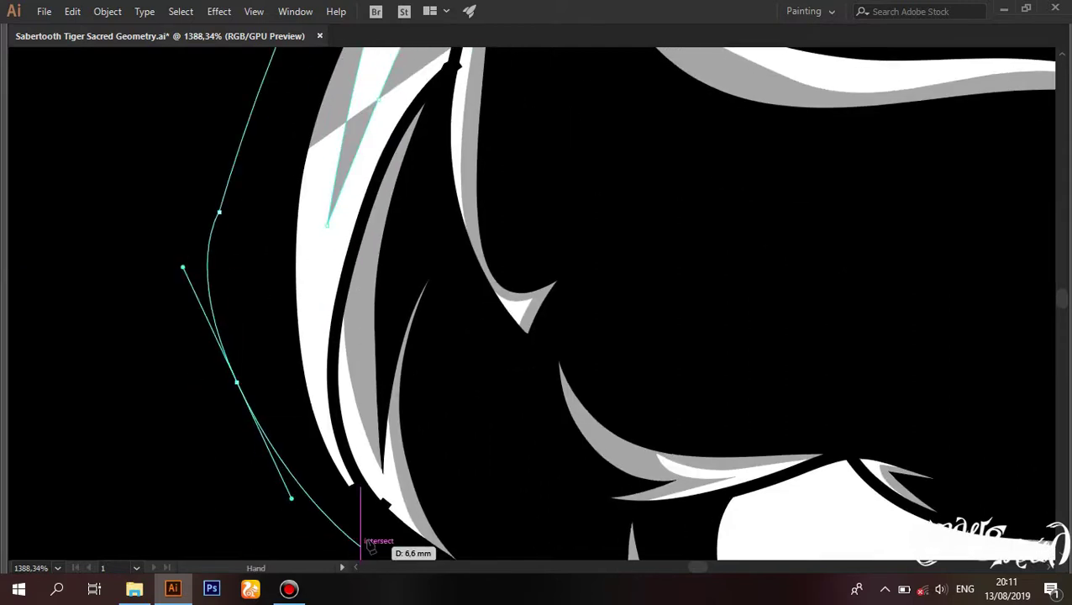
scroll(366, 263, "down", 2)
mouse_move(354, 218)
left_mouse_down()
mouse_move(388, 185)
mouse_move(335, 332)
left_mouse_up()
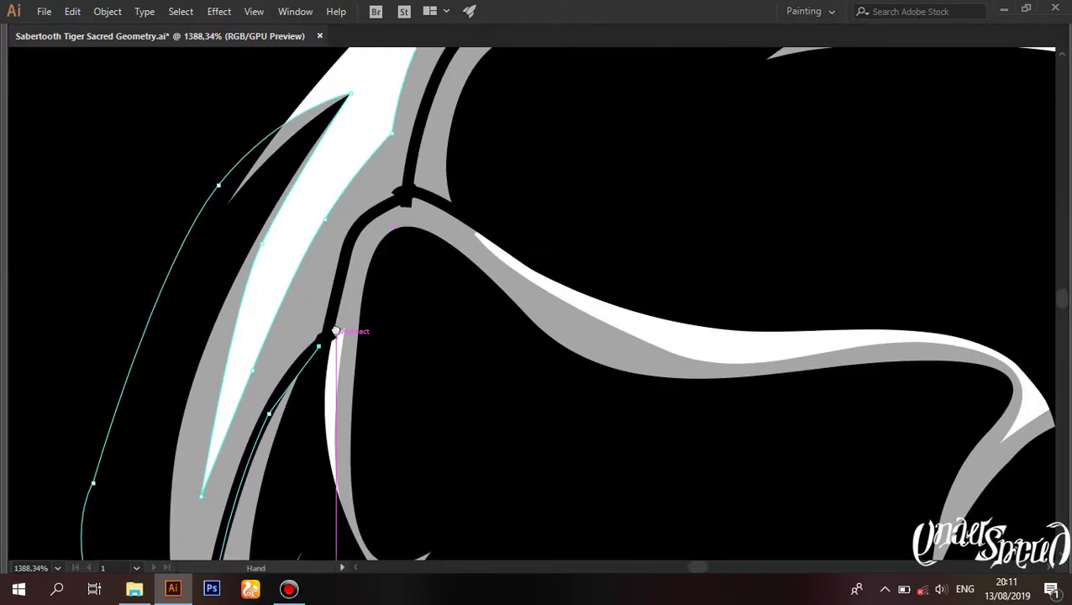
left_click_drag(407, 160, 378, 353)
left_click(557, 167)
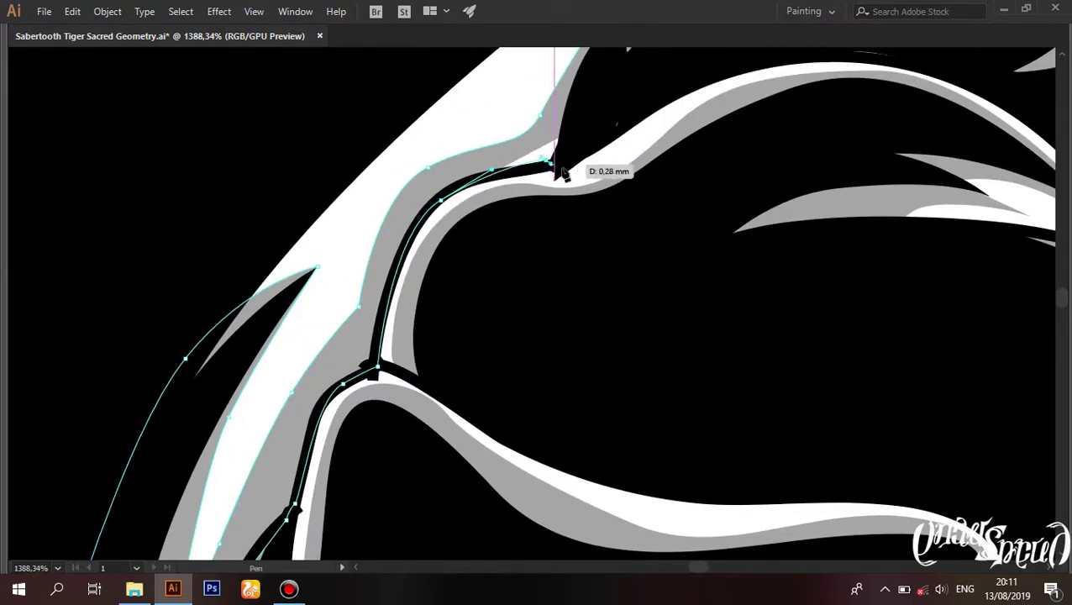
scroll(466, 292, "down", 3)
mouse_move(416, 295)
left_mouse_down()
mouse_move(362, 331)
mouse_move(357, 380)
left_mouse_up()
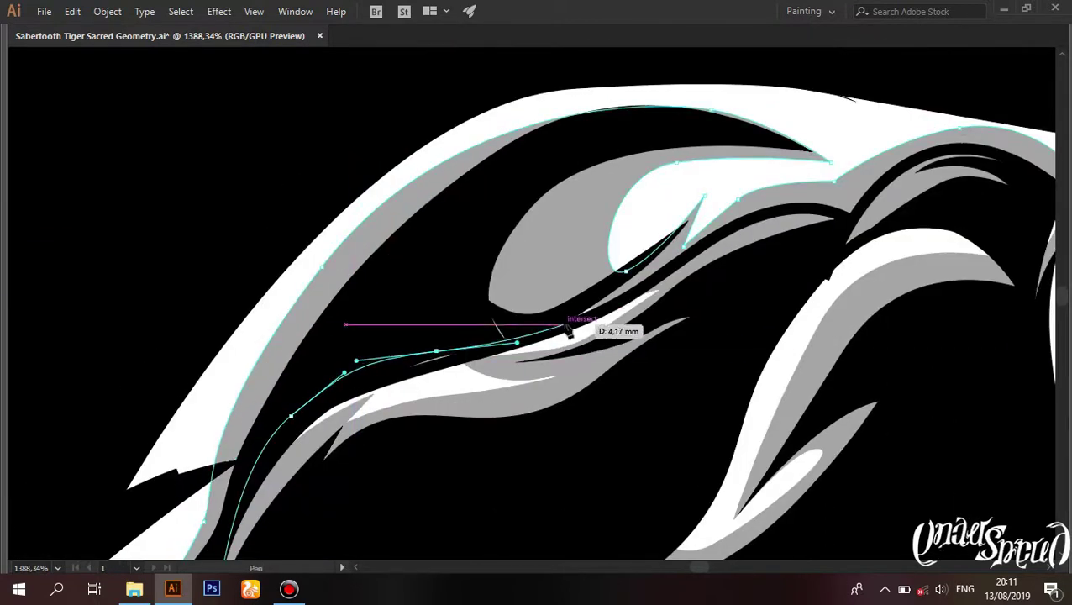
Step: Finish the shadow along the brow line to its right end
left_click_drag(568, 324, 597, 313)
left_click_drag(768, 233, 664, 279)
left_click(746, 264)
left_click_drag(782, 236, 630, 266)
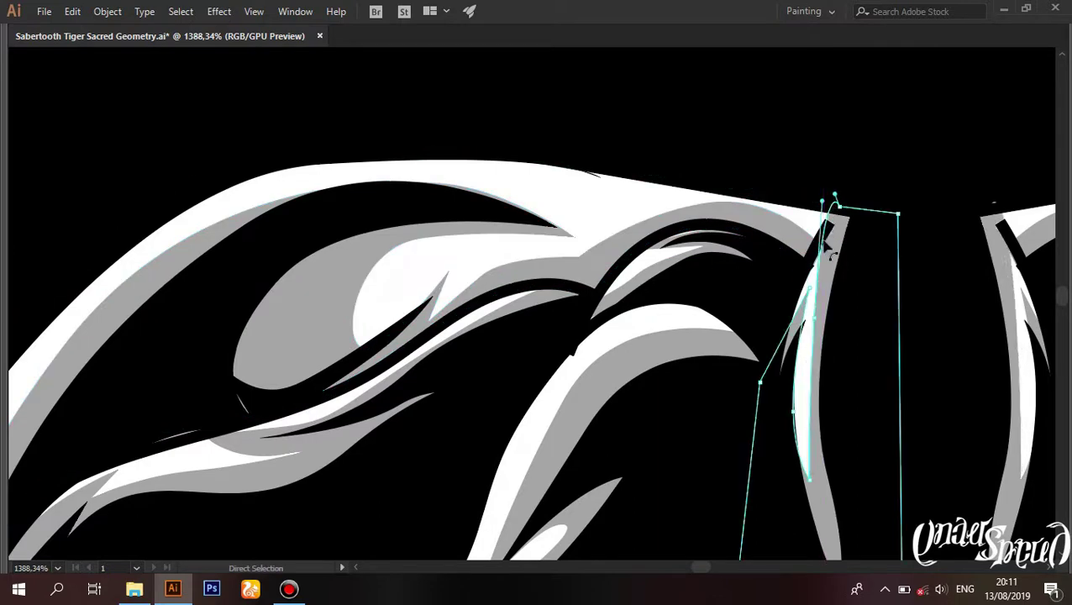
scroll(828, 252, "up", 5)
scroll(876, 233, "down", 5)
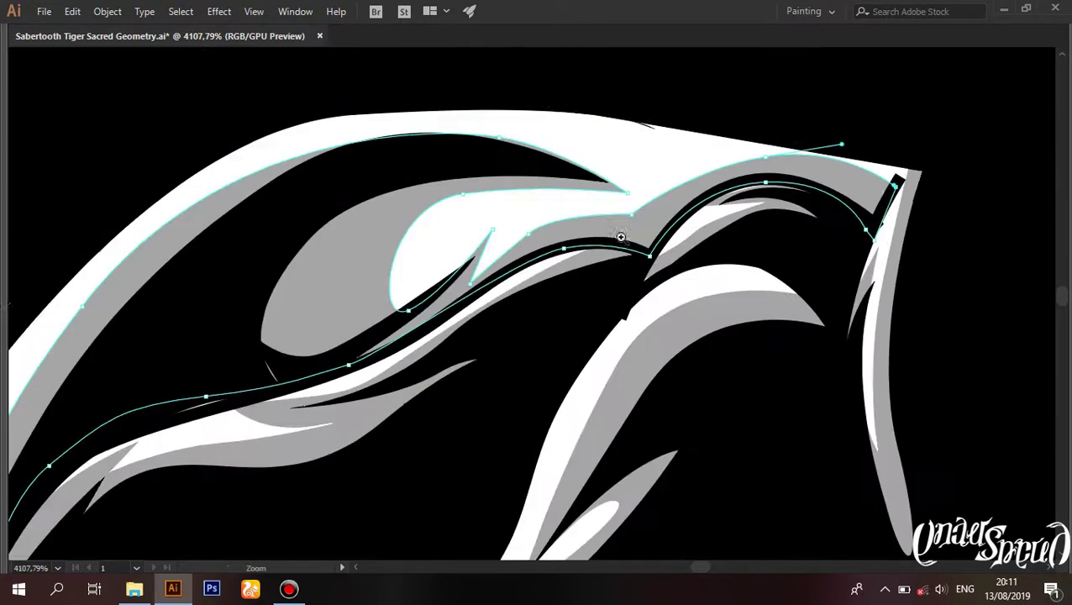
scroll(722, 277, "down", 4)
scroll(580, 331, "down", 4)
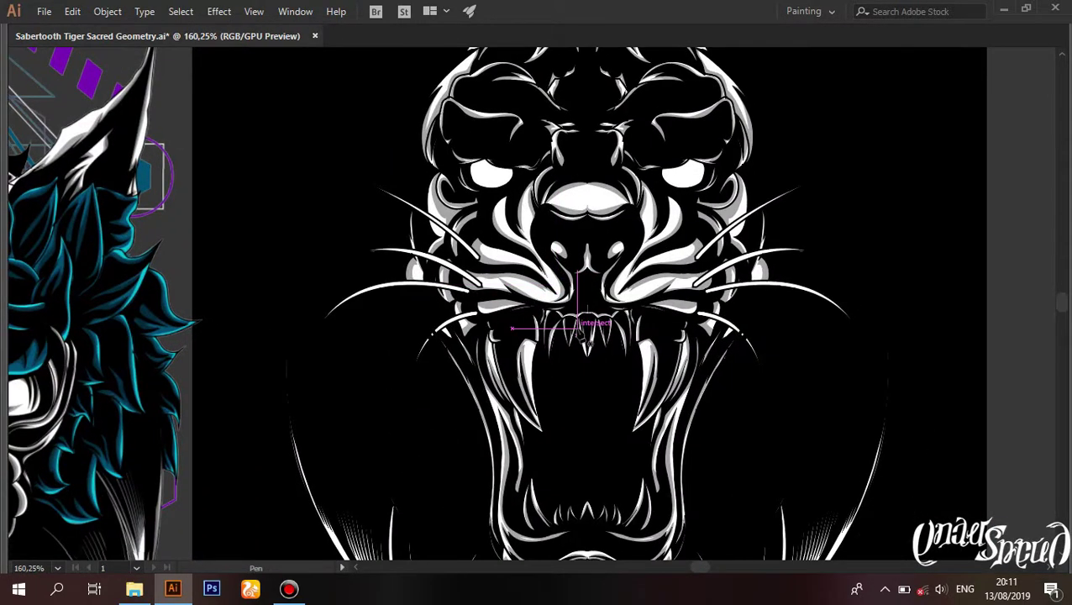
Step: Draw a closed grey shadow beside the lower-left cheek fur stroke, from tip to tip
scroll(580, 331, "down", 3)
scroll(378, 382, "up", 2)
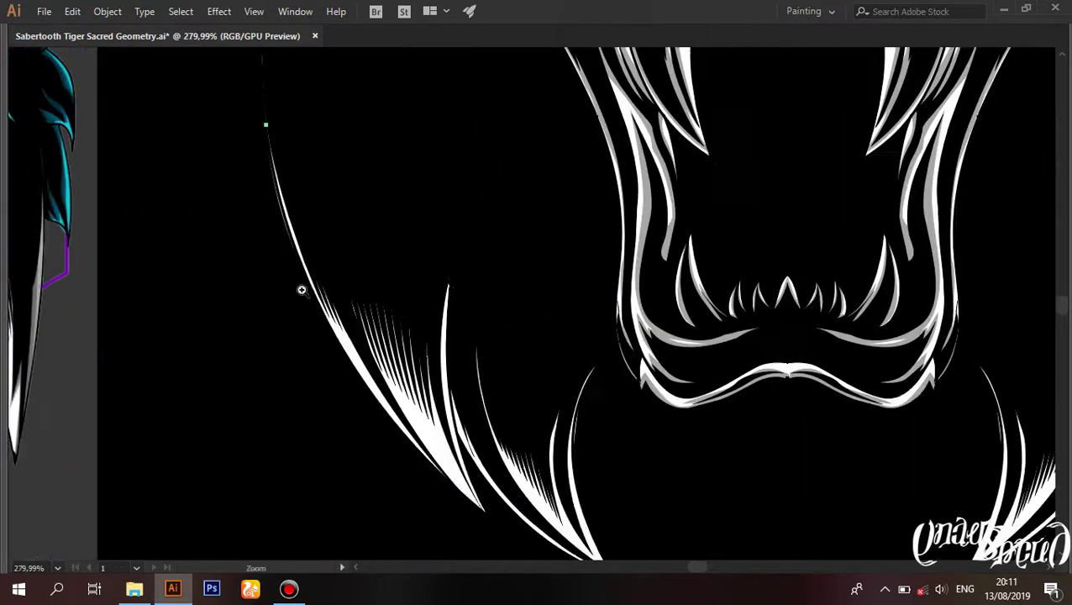
scroll(302, 288, "up", 2)
scroll(370, 359, "up", 2)
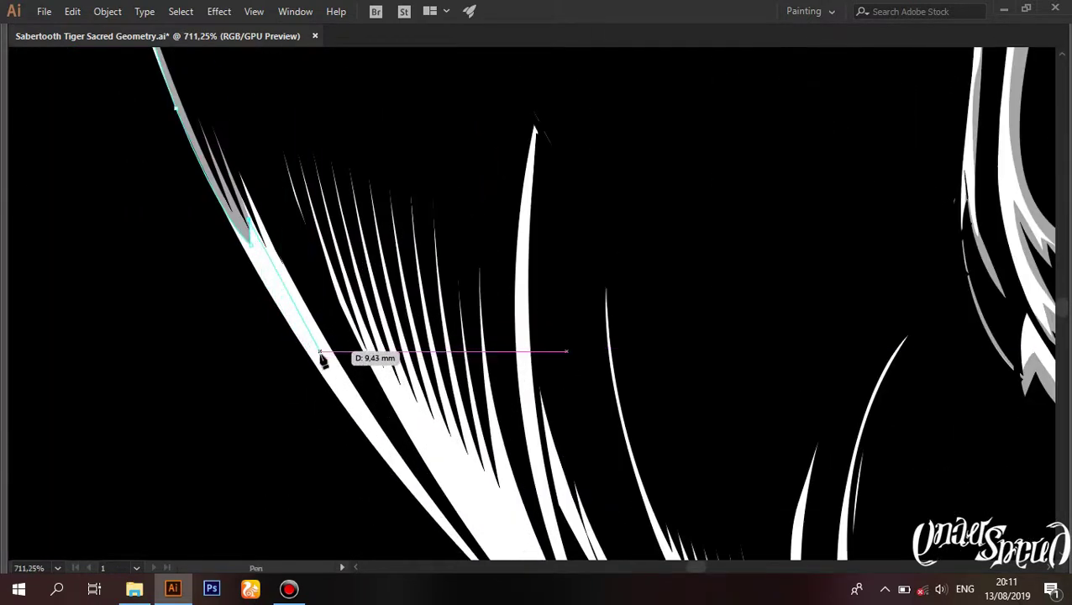
scroll(322, 360, "down", 2)
scroll(322, 360, "right", 3)
left_click(389, 477)
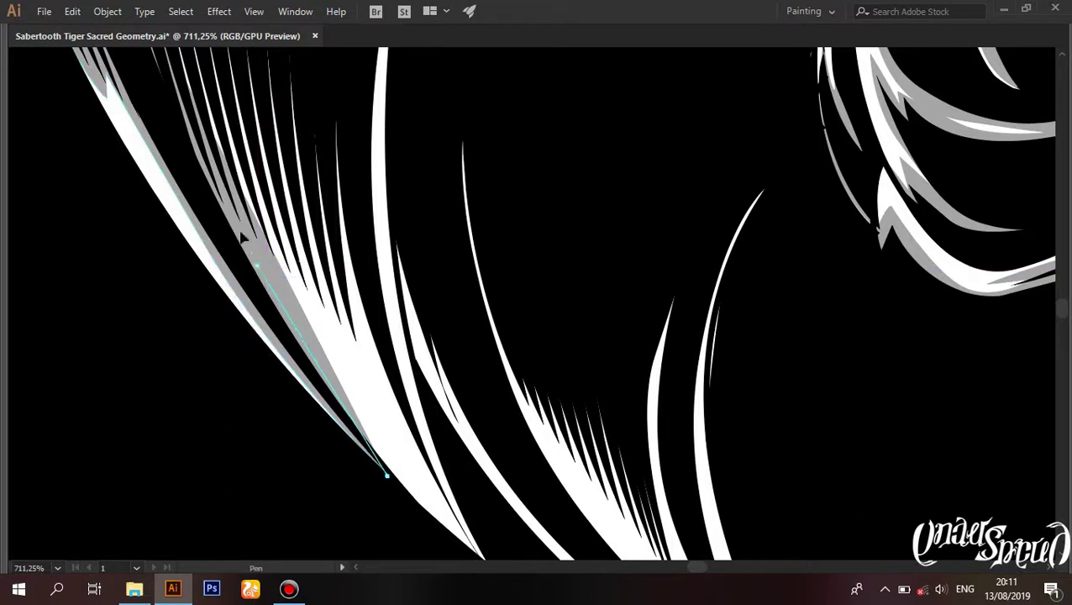
scroll(370, 353, "down", 3)
scroll(369, 353, "right", 2)
scroll(390, 424, "up", 2)
scroll(390, 424, "left", 1)
left_click(344, 179)
scroll(412, 378, "up", 2)
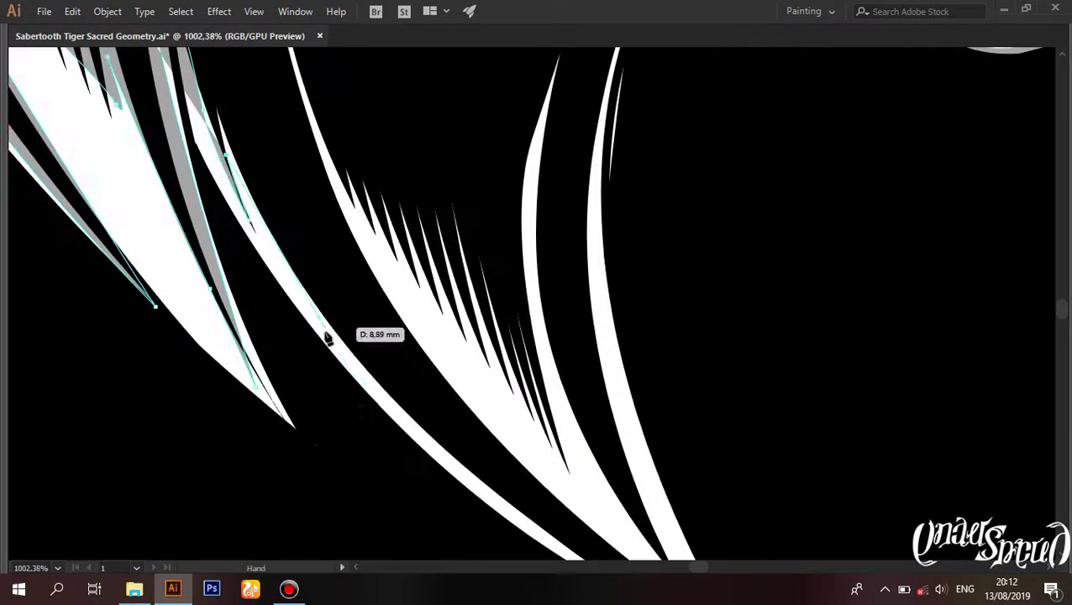
scroll(402, 426, "down", 2)
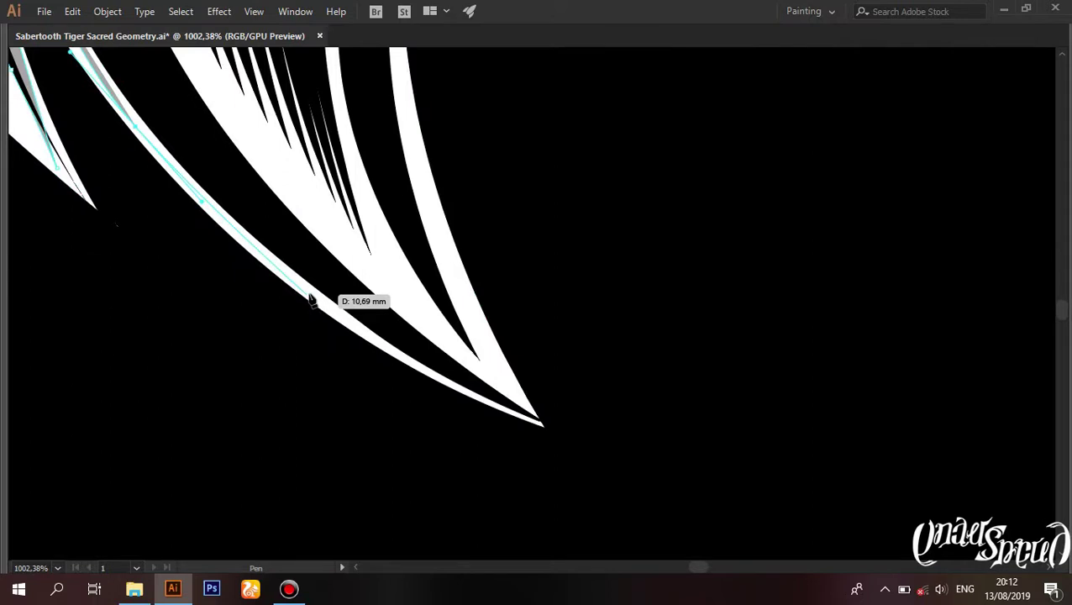
left_click(545, 424)
Step: Pan to bring the neighbouring cheek fur strokes into view
scroll(355, 218, "up", 3)
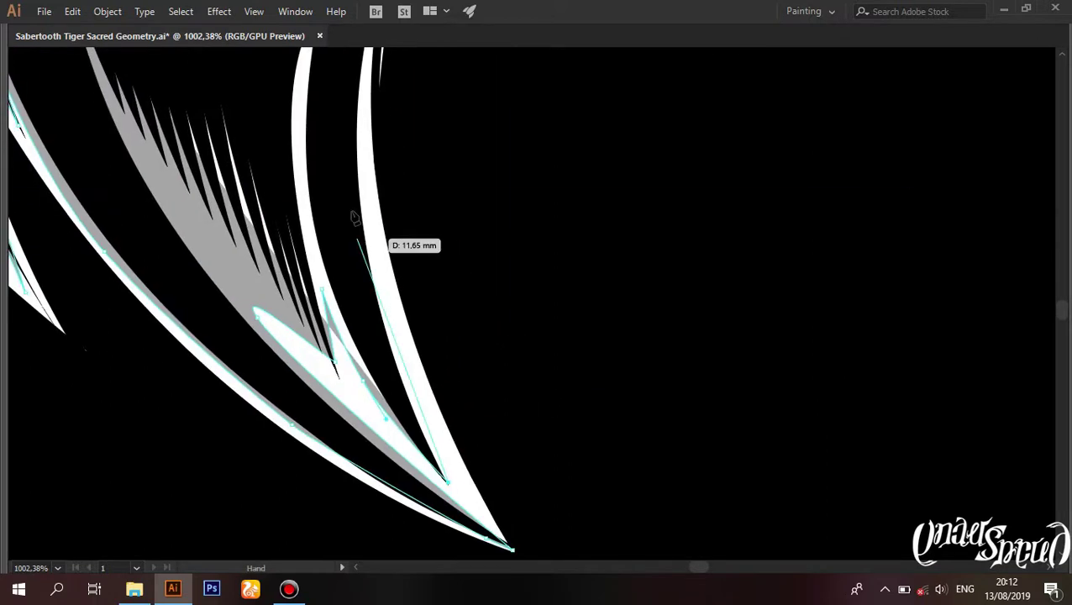
left_click_drag(361, 88, 348, 215)
scroll(300, 244, "down", 2)
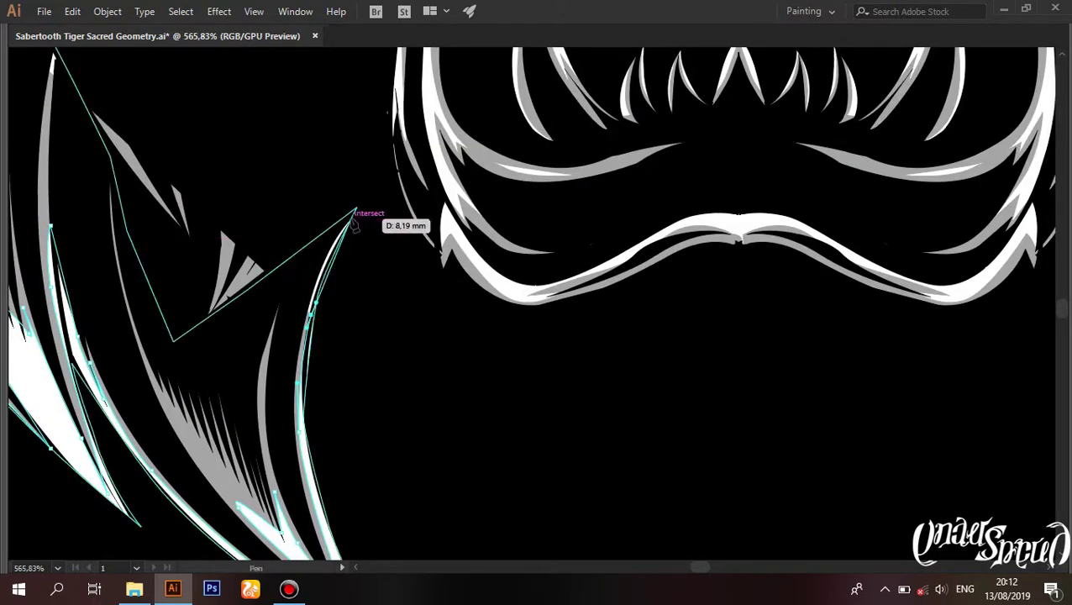
scroll(202, 344, "up", 10)
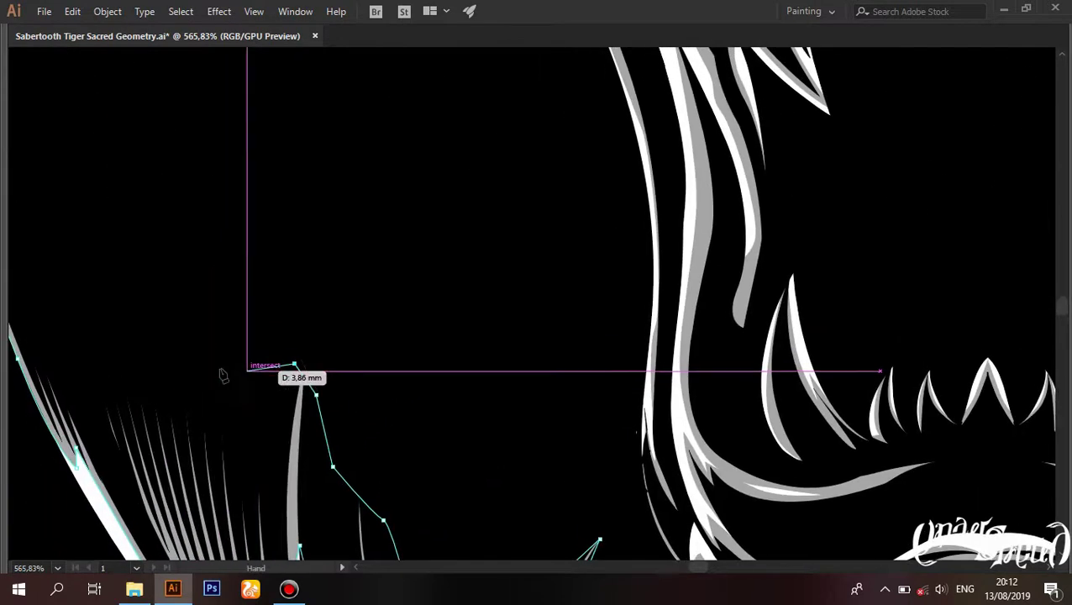
left_click_drag(380, 215, 410, 286)
Step: Trace a shadow path around the claw-like stroke beside the face
scroll(338, 217, "down", 8)
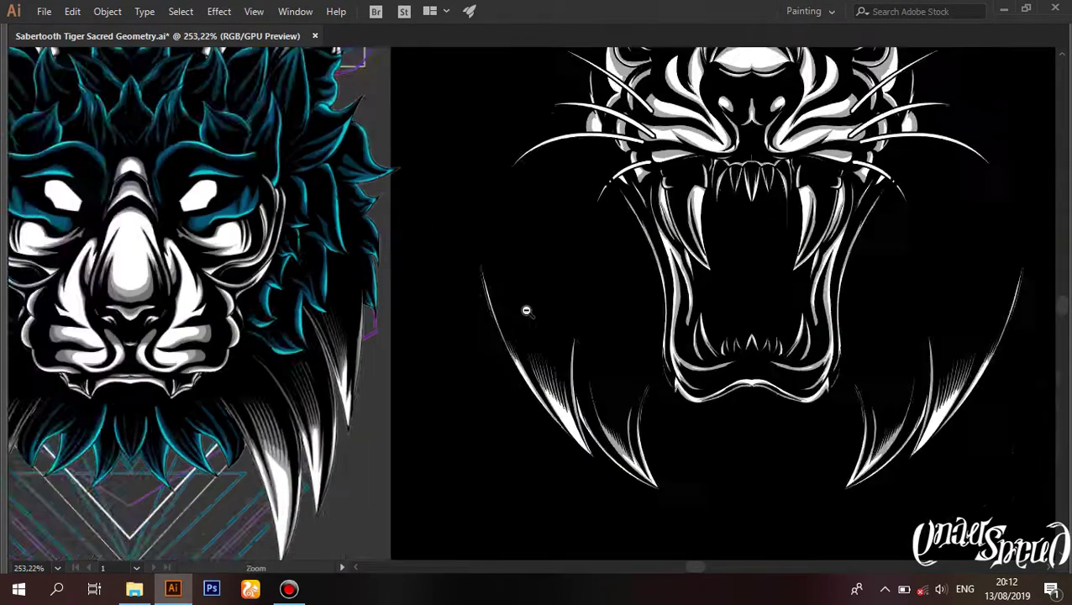
scroll(522, 306, "down", 1)
scroll(166, 387, "up", 6)
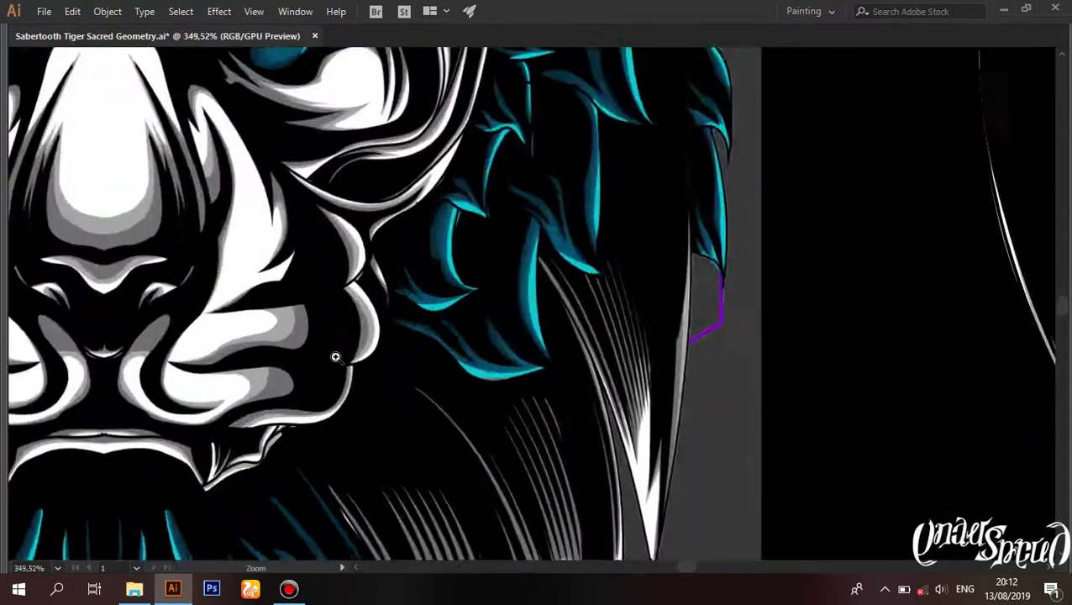
scroll(336, 354, "up", 8)
scroll(500, 221, "down", 15)
scroll(699, 175, "up", 2)
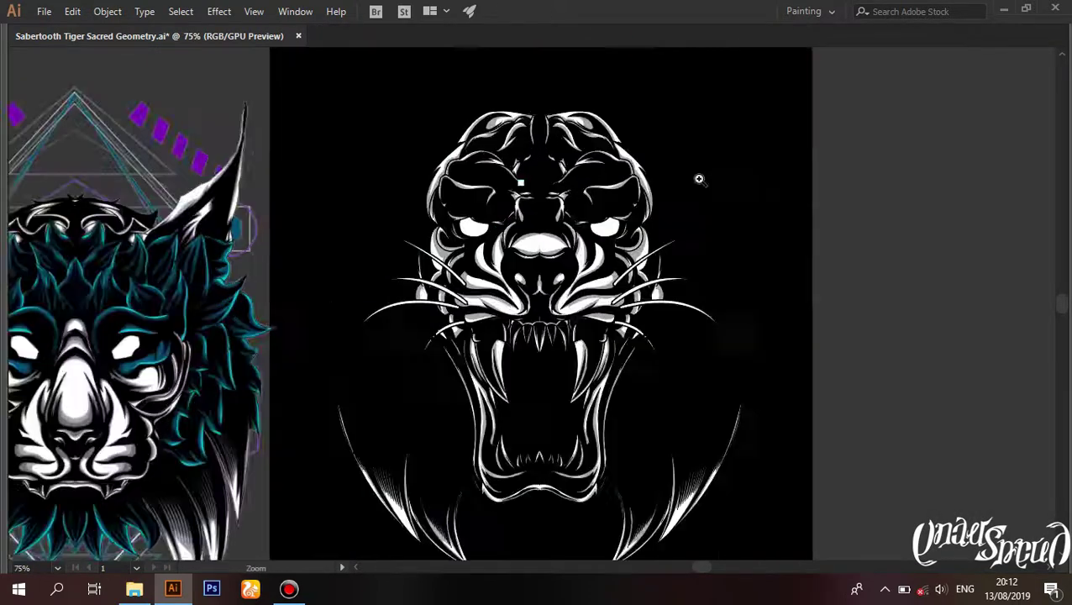
scroll(476, 223, "up", 7)
scroll(473, 285, "up", 9)
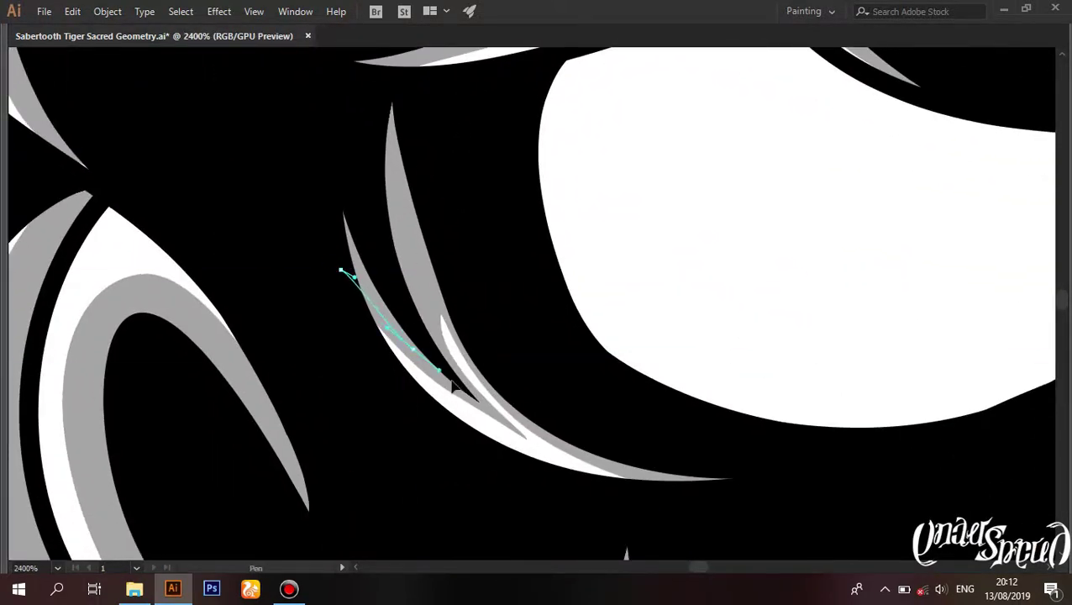
left_click_drag(520, 457, 386, 314)
left_click(843, 426)
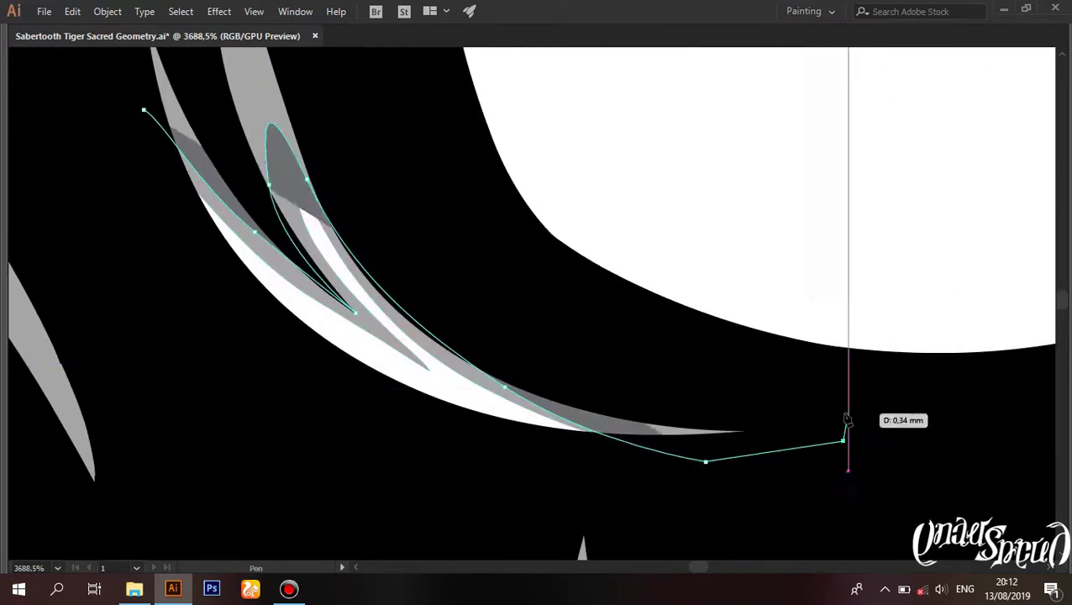
scroll(842, 426, "down", 1)
left_click(542, 111)
left_click(452, 103)
Step: Draw a curved shadow along the top of the white muzzle stroke, above the upper lip
scroll(461, 254, "down", 8)
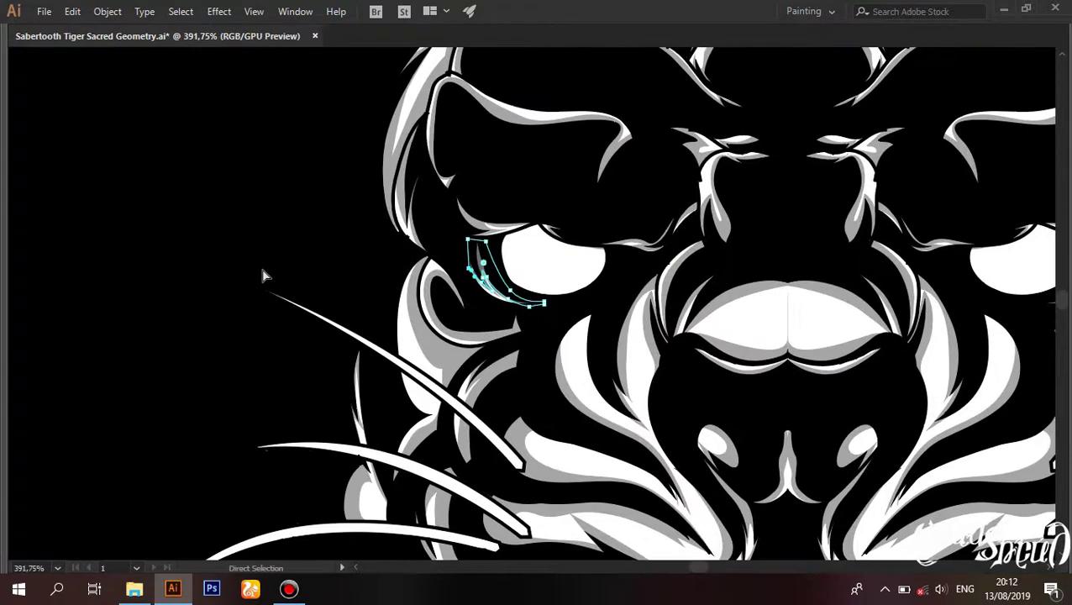
scroll(414, 346, "up", 3)
scroll(466, 192, "up", 2)
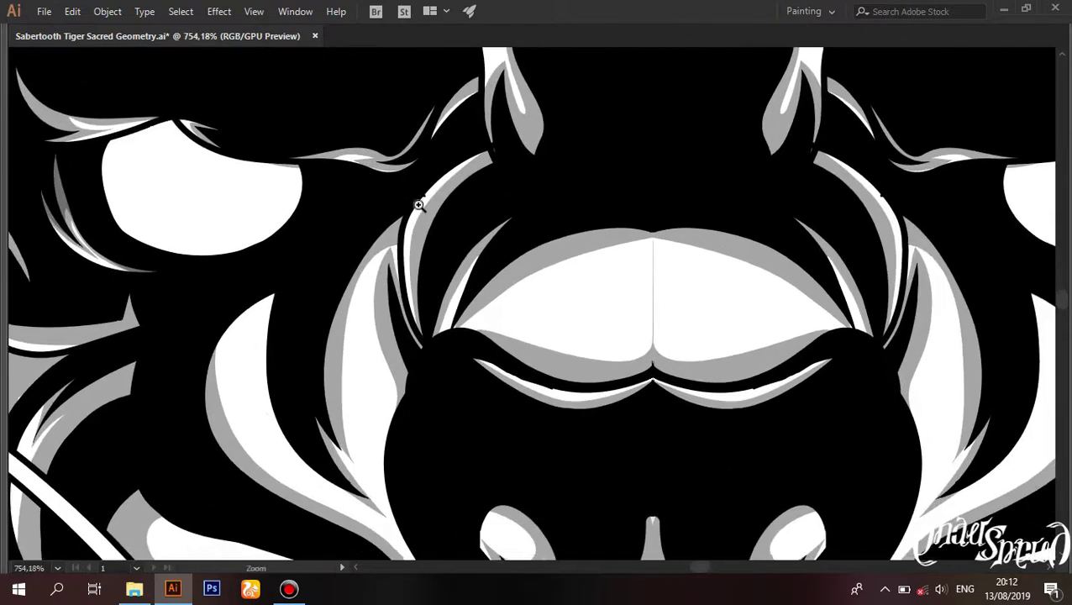
scroll(418, 210, "up", 2)
left_click_drag(410, 279, 390, 384)
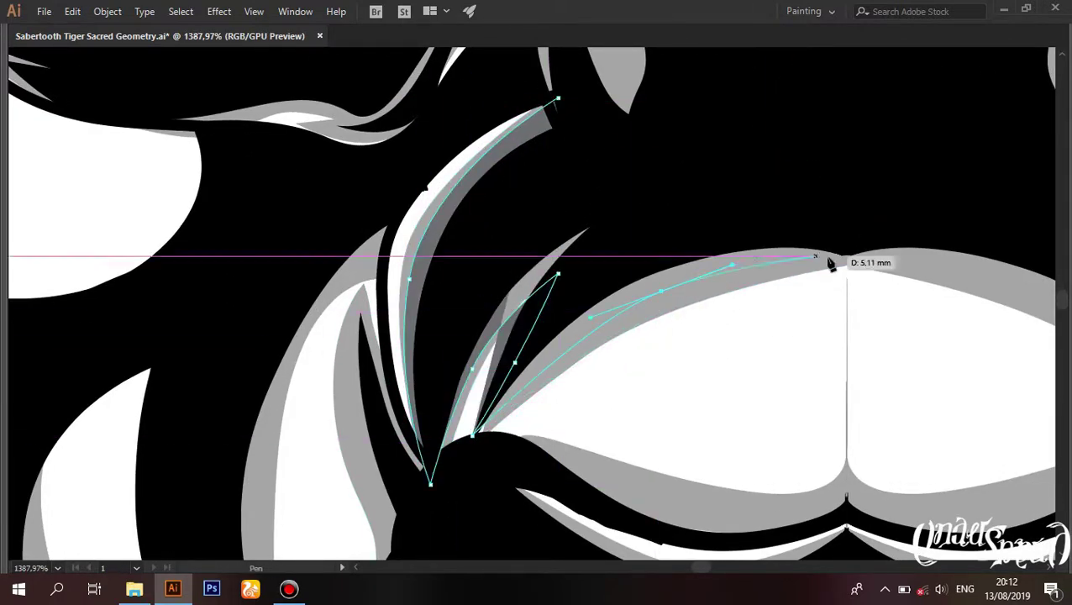
left_click_drag(835, 259, 840, 201)
left_click(778, 269)
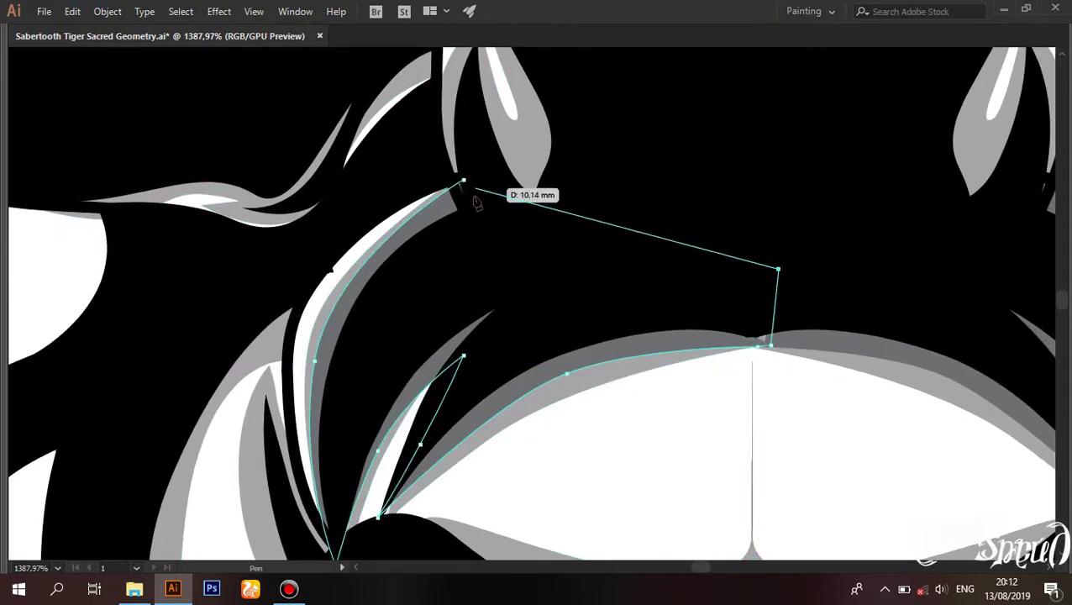
scroll(661, 269, "down", 5)
Step: Draw a closed shadow under the upper lip, curving into the centre notch
left_click_drag(432, 333, 608, 368)
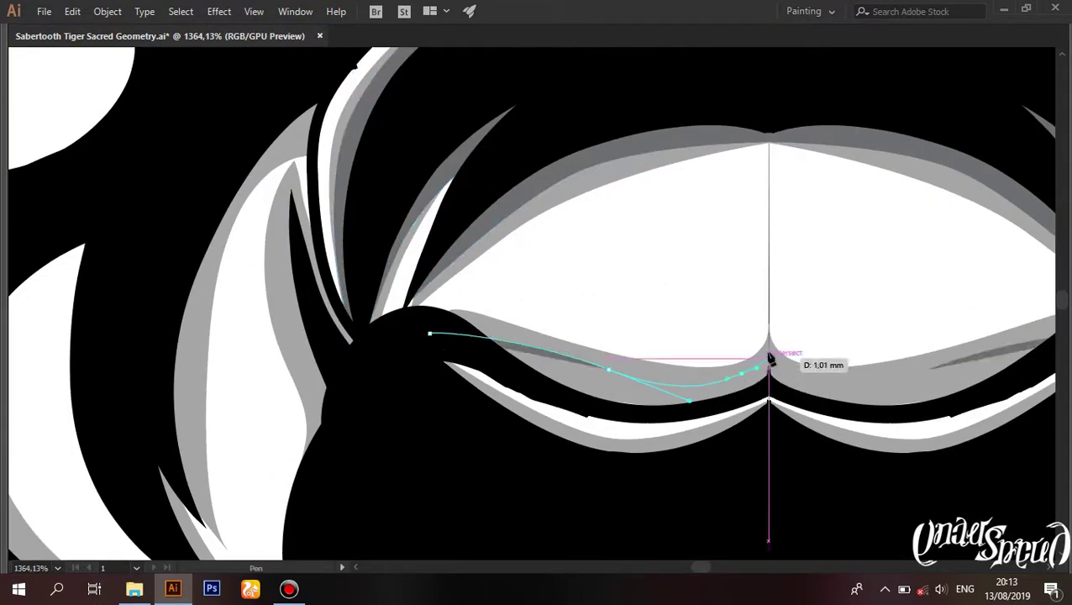
left_click_drag(769, 359, 677, 424)
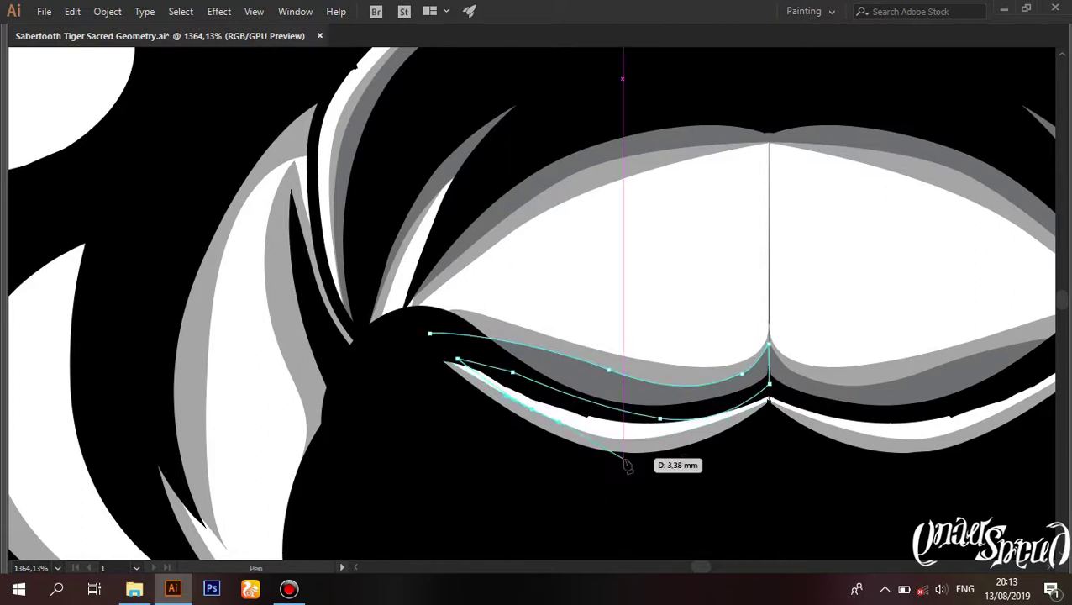
left_click(757, 471)
left_click(645, 499)
left_click(397, 442)
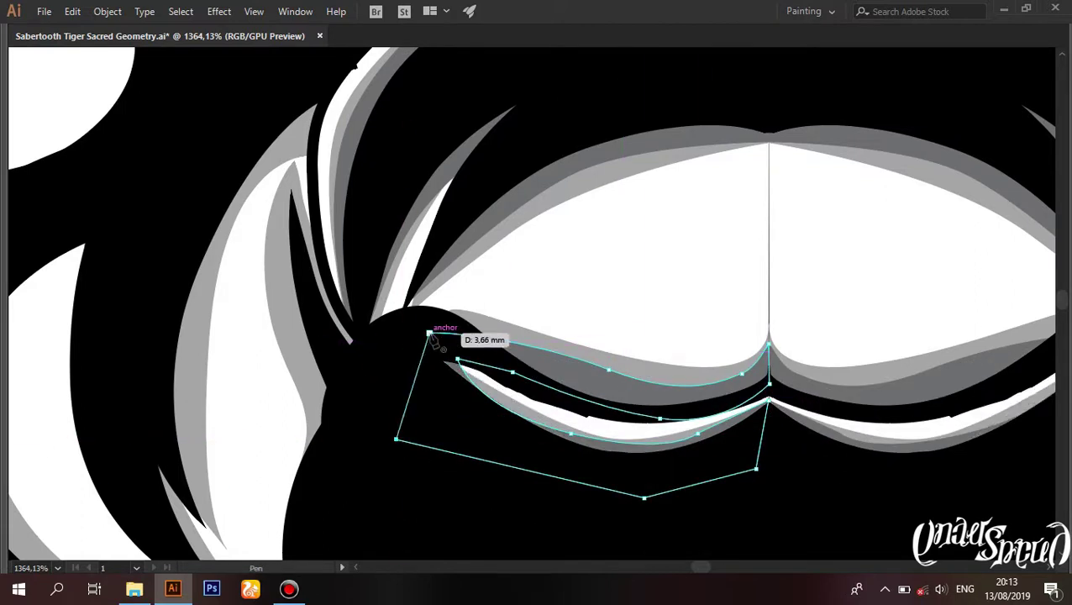
left_click(431, 333)
scroll(523, 405, "down", 5)
scroll(522, 405, "down", 5)
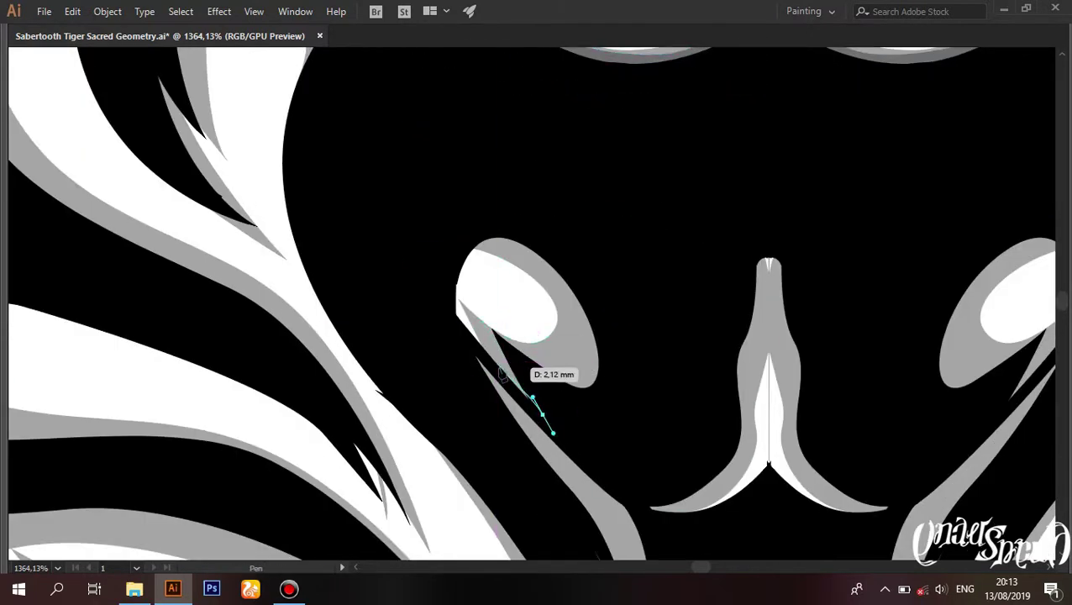
Step: Curve the shadow path over the teardrop and around the bottom of the nose
left_click_drag(772, 229, 779, 319)
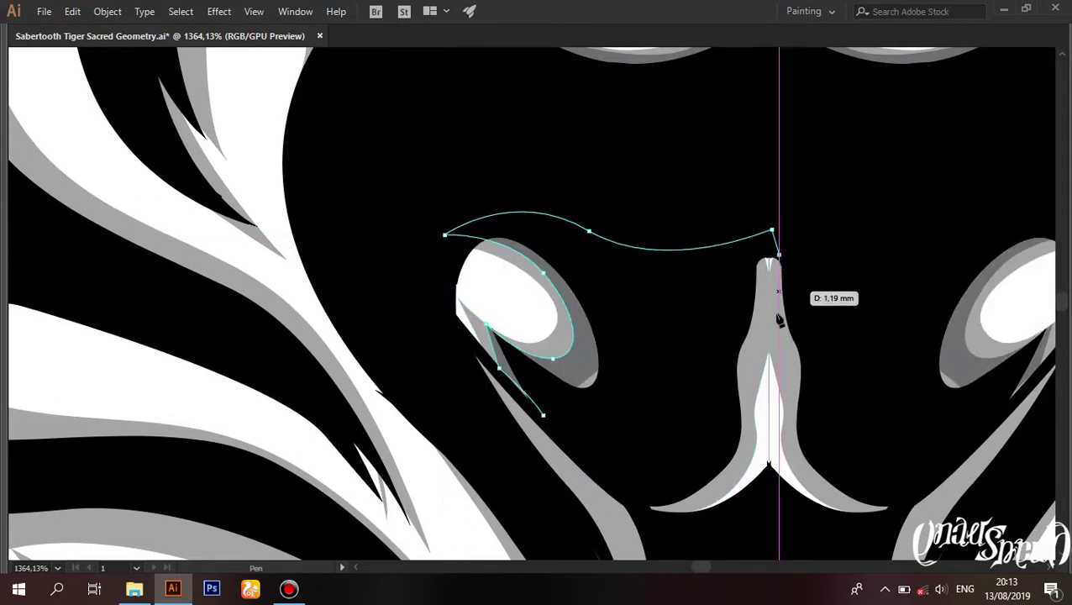
left_click(725, 480)
left_click_drag(662, 514, 639, 510)
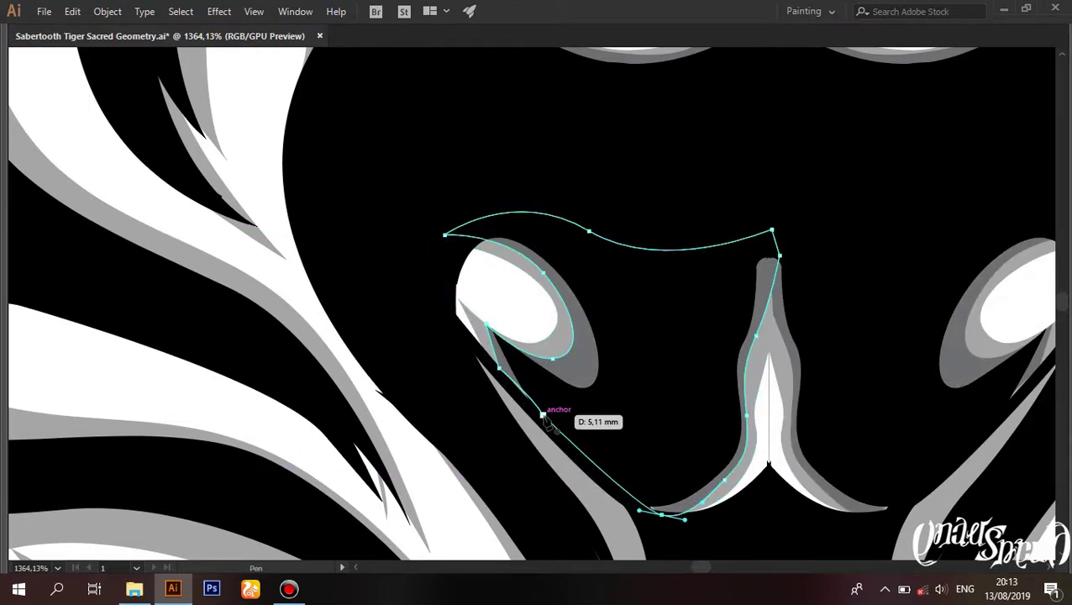
Step: Zoom in on the left cheek fur and place jagged anchors along its strand edge
key("ctrl+0")
left_click(636, 397)
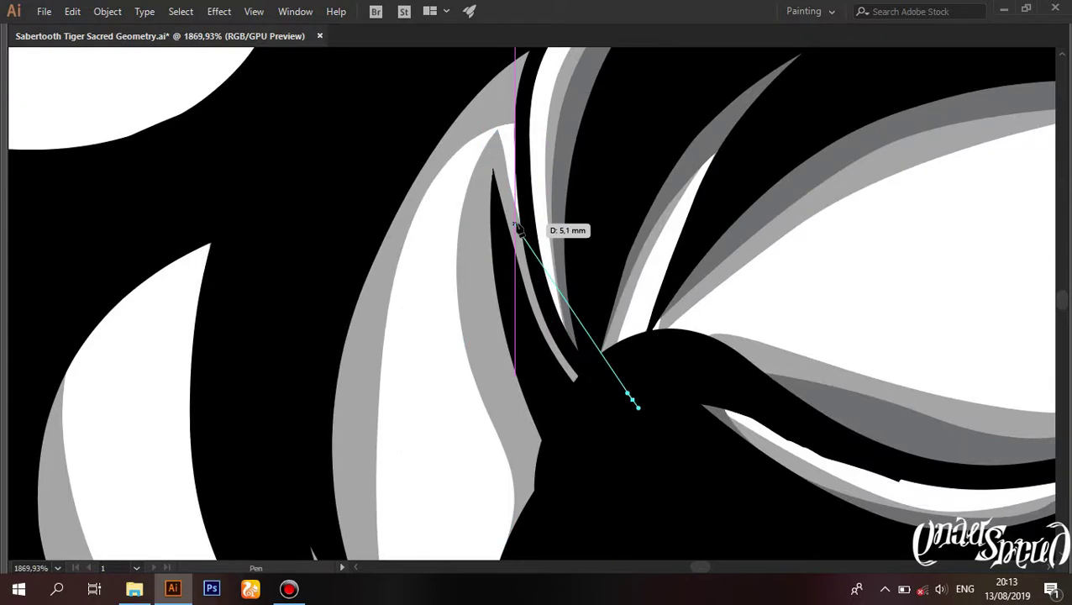
left_click_drag(524, 483, 474, 340)
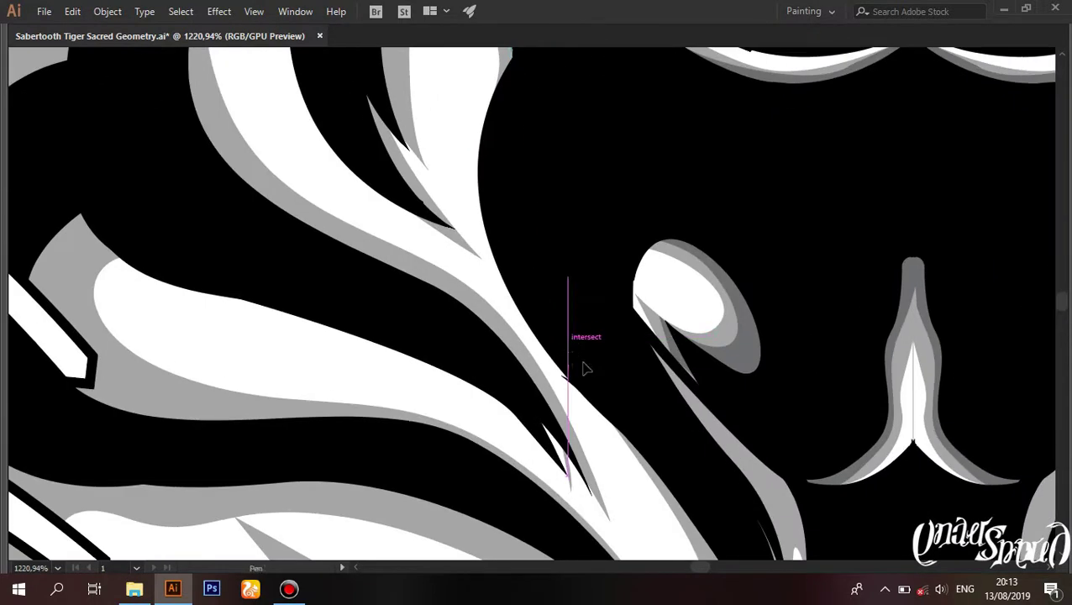
scroll(627, 261, "down", 2)
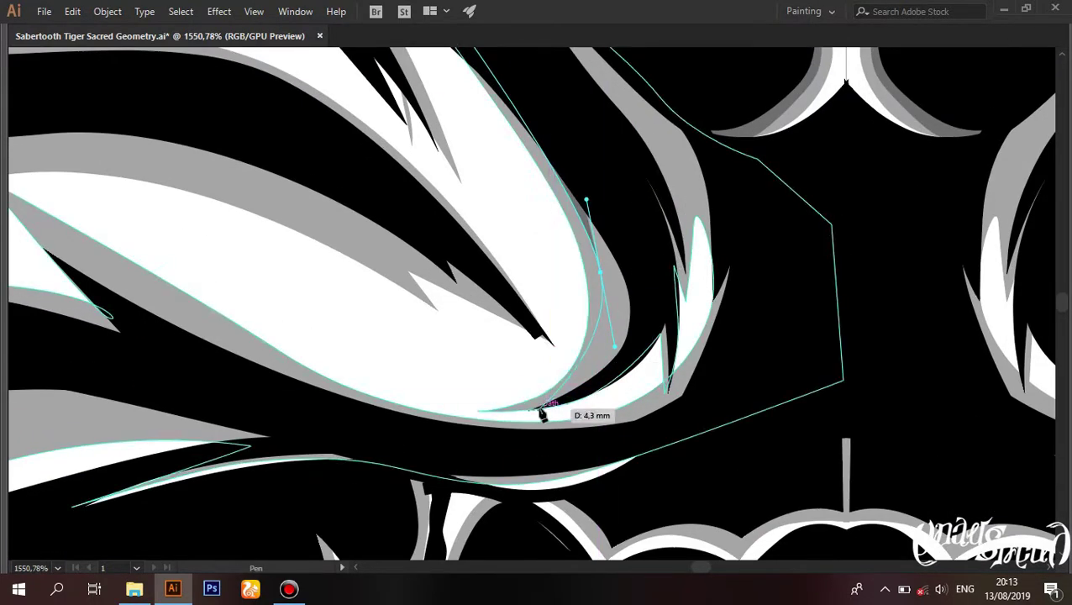
left_click(538, 411)
left_click(664, 312)
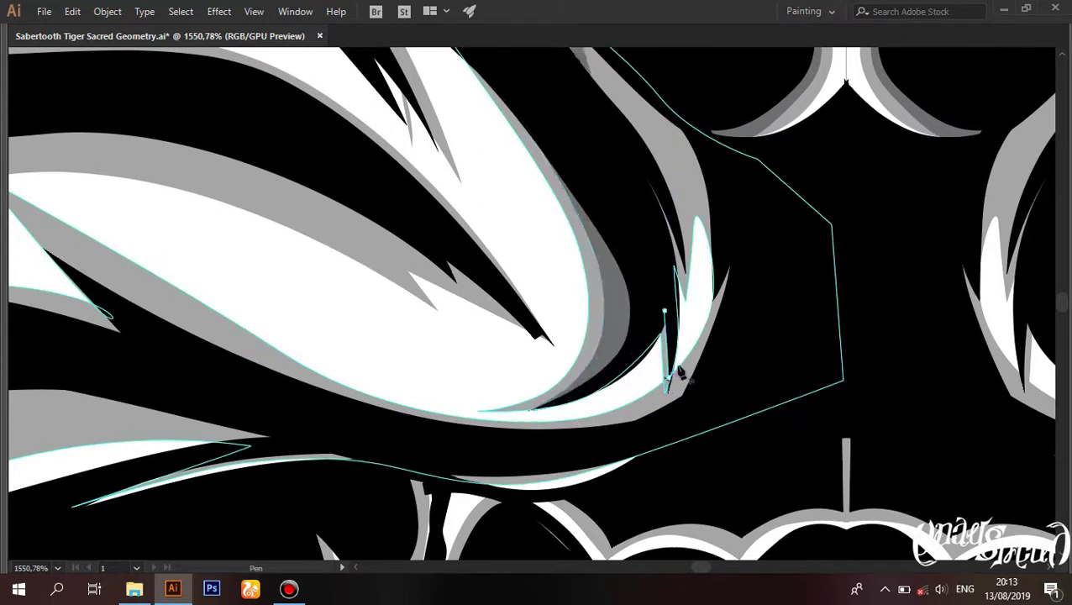
left_click(667, 382)
left_click(679, 244)
left_click(705, 198)
Step: Extend the fur shadow outline along the strand up to its tip
left_click_drag(750, 271, 756, 318)
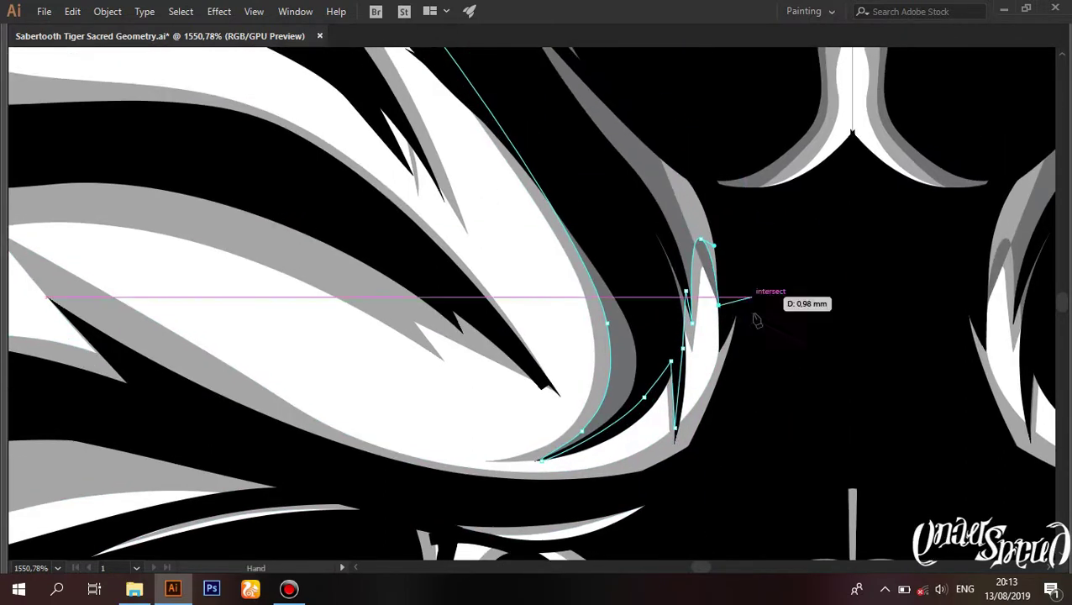
scroll(694, 438, "up", 3)
left_click_drag(562, 485, 626, 383)
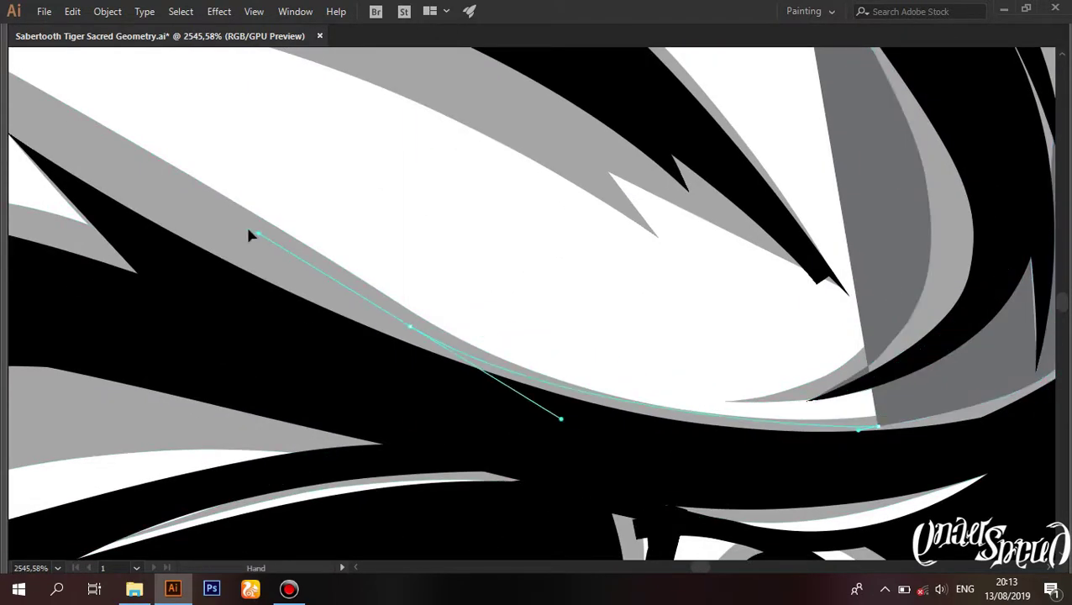
left_click_drag(245, 224, 417, 326)
left_click(226, 210)
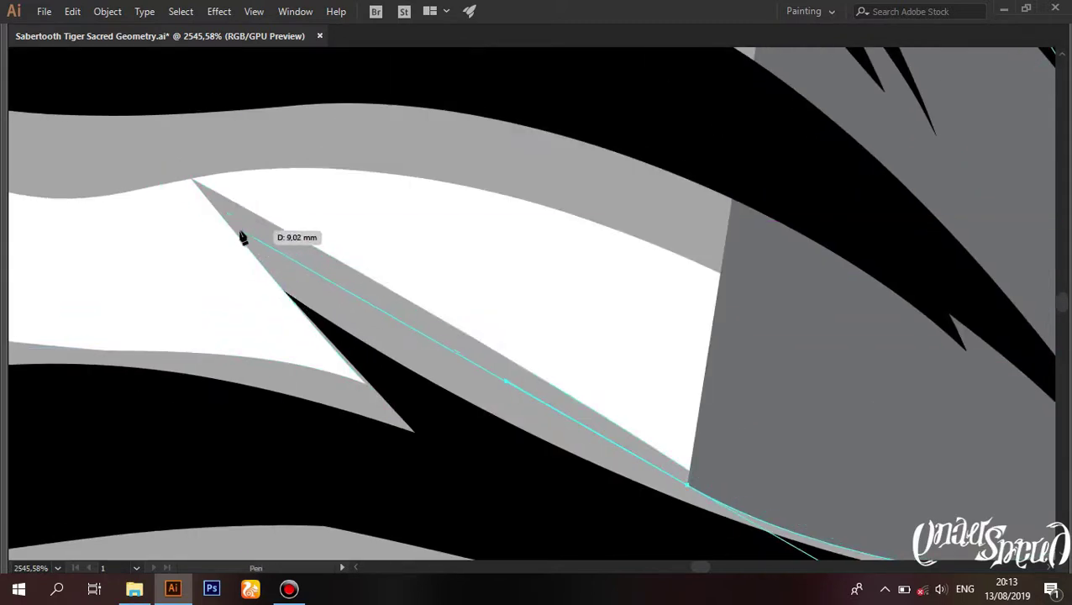
Step: Anchor the fur shadow at its inner point, then zoom out to see the whole shape
scroll(408, 417, "down", 2)
left_click_drag(408, 418, 648, 351)
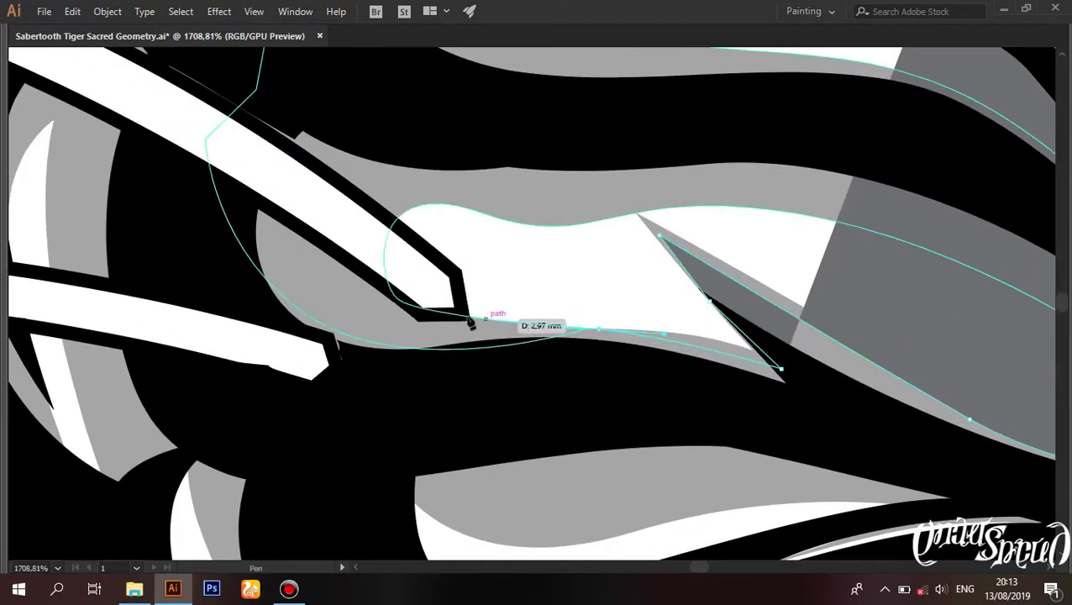
left_click_drag(471, 321, 607, 215)
left_click_drag(559, 146, 761, 220)
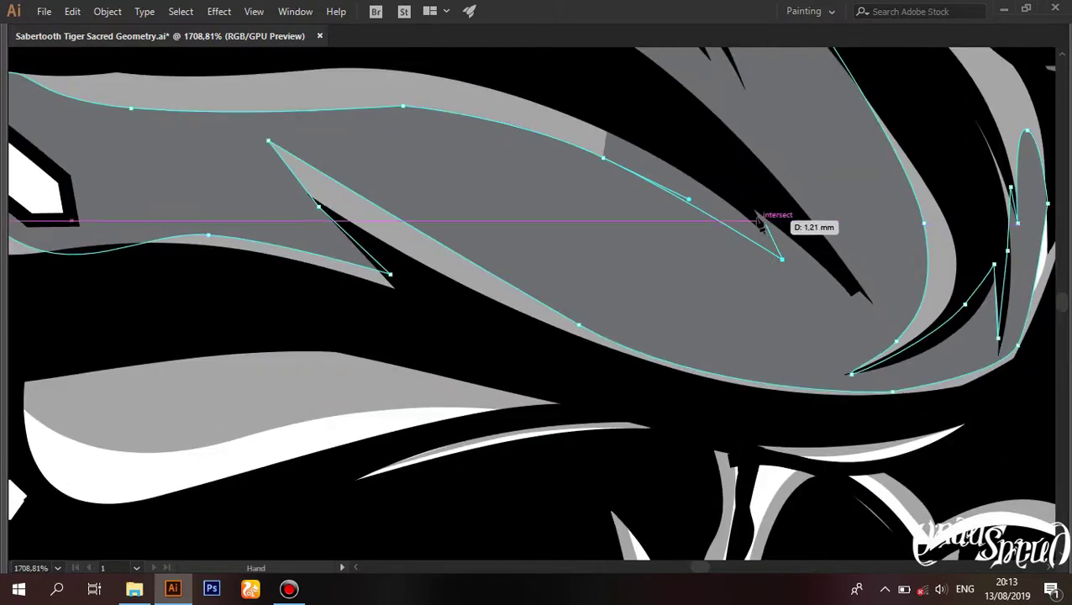
left_click(866, 296)
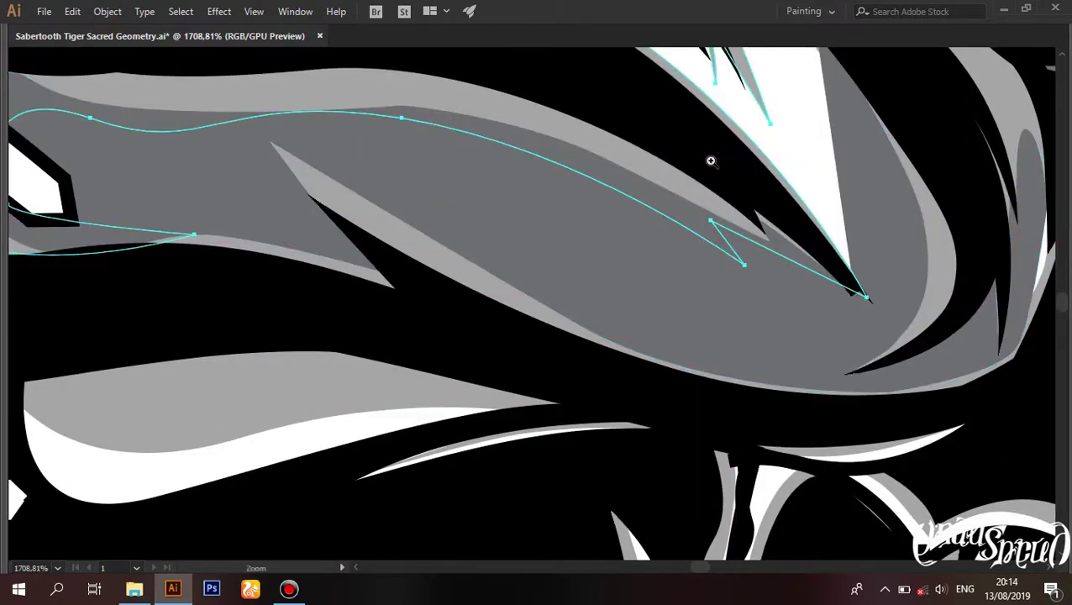
left_click_drag(710, 161, 664, 183)
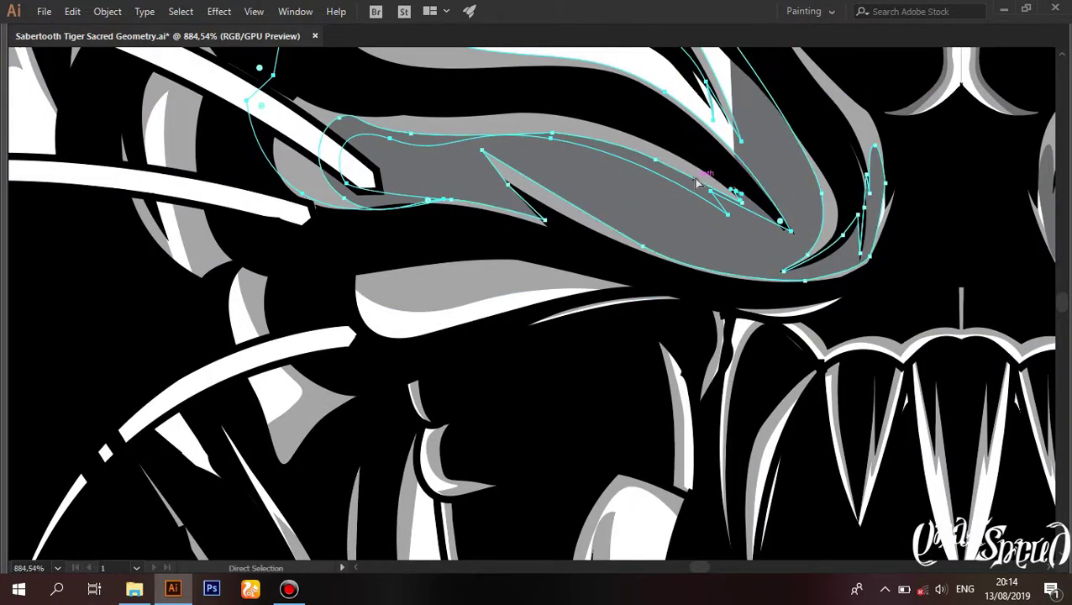
scroll(790, 227, "up", 2)
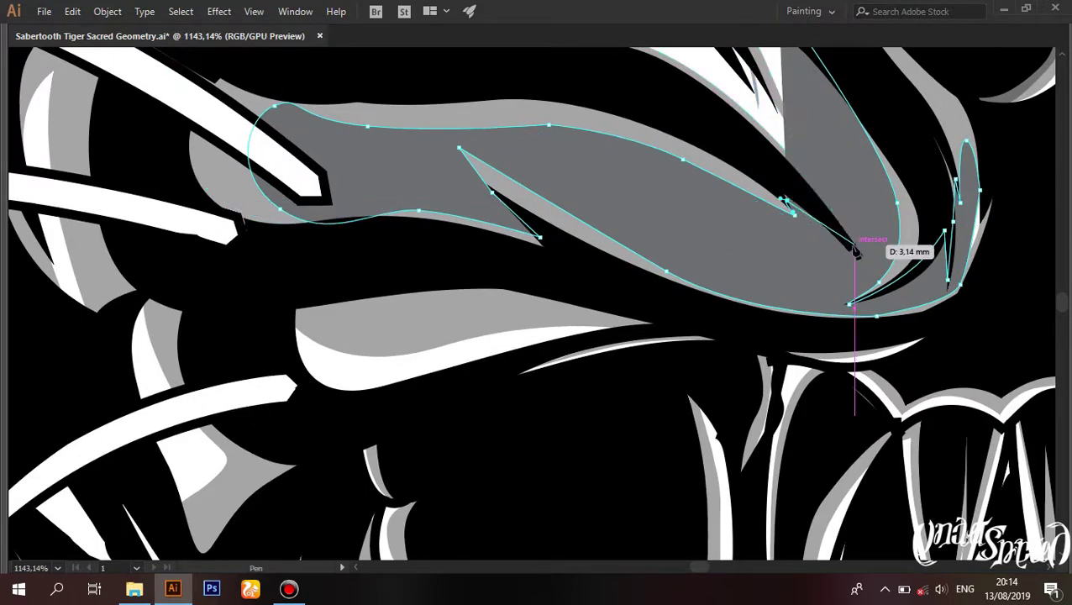
scroll(855, 252, "down", 3)
Step: Add a smooth anchor below the fur shape and an anchor along the thin stroke above the teeth
left_click_drag(551, 266, 574, 286)
scroll(574, 287, "up", 3)
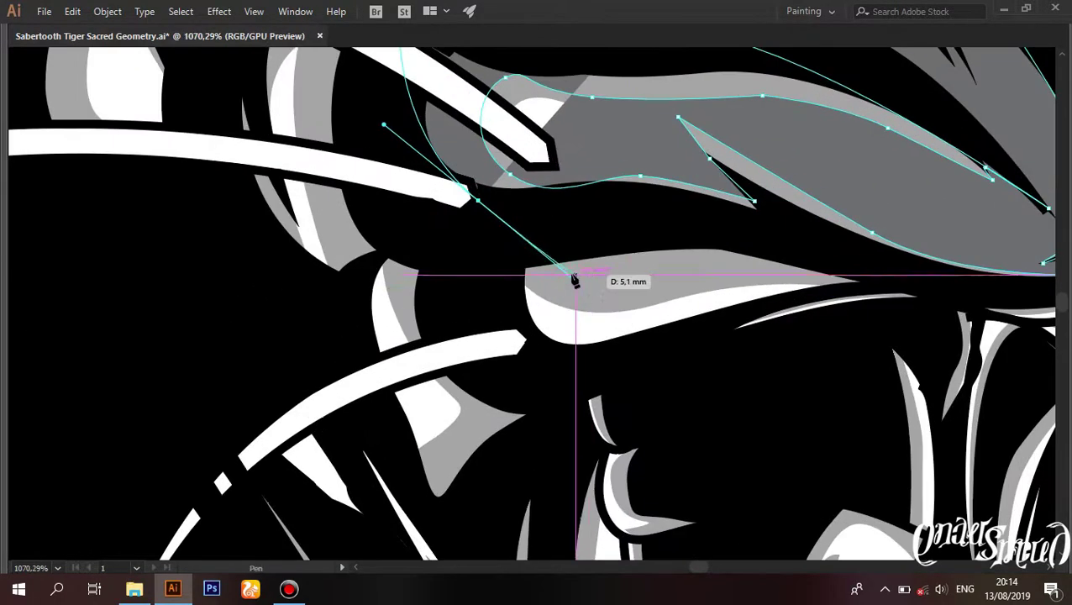
scroll(574, 281, "down", 3)
scroll(575, 282, "up", 4)
left_click(347, 258)
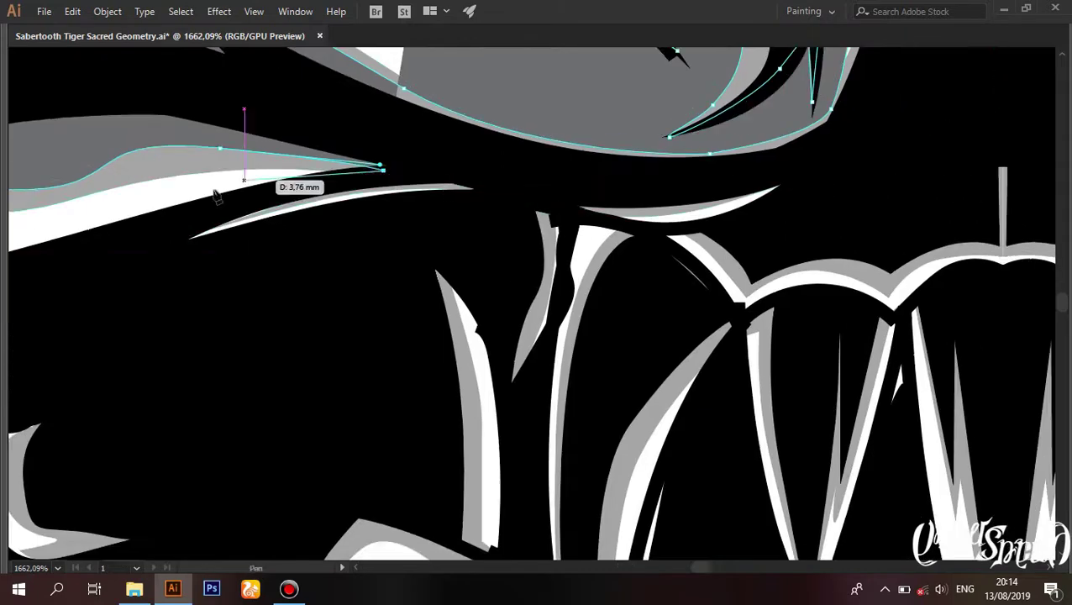
scroll(447, 200, "up", 3)
scroll(576, 202, "left", 3)
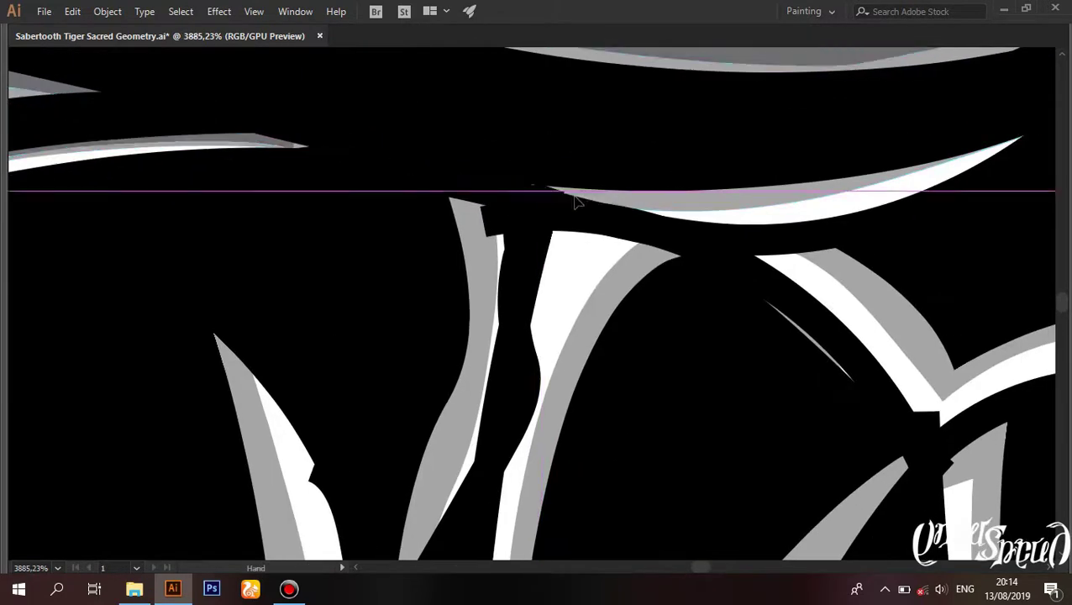
scroll(575, 202, "right", 4)
scroll(525, 254, "up", 1)
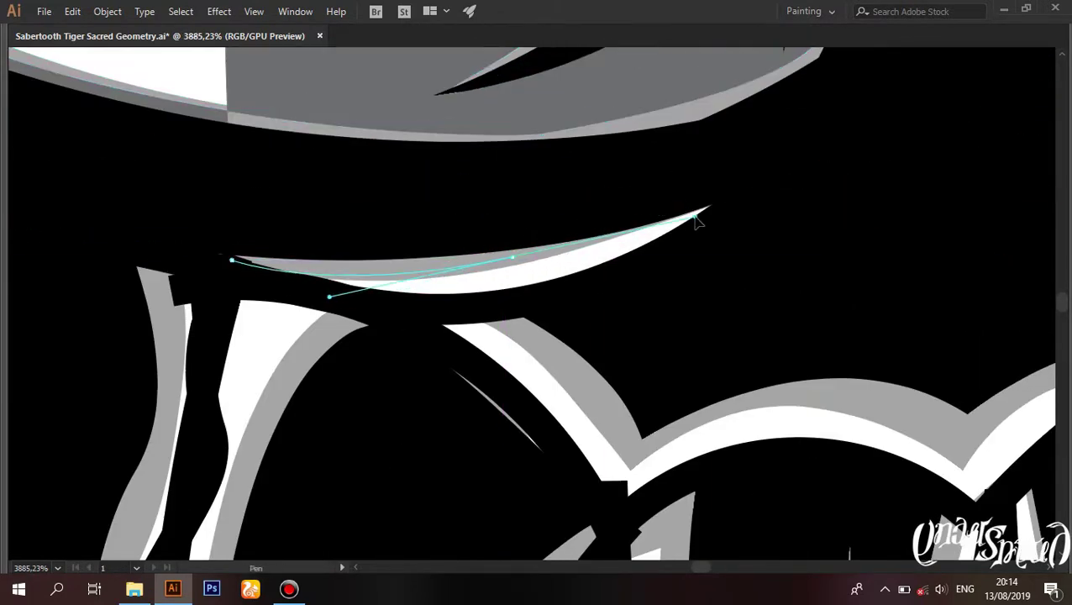
scroll(471, 222, "down", 3)
scroll(499, 258, "down", 2)
scroll(499, 257, "up", 3)
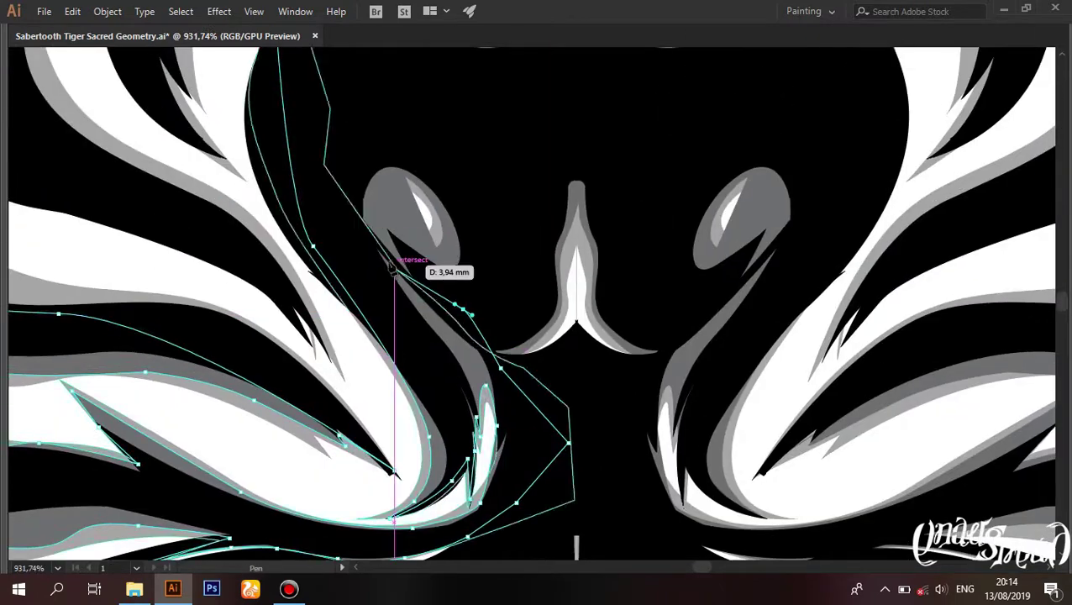
scroll(346, 249, "up", 2)
Step: Close the path beside the nose into a grey shadow shape
scroll(315, 276, "down", 3)
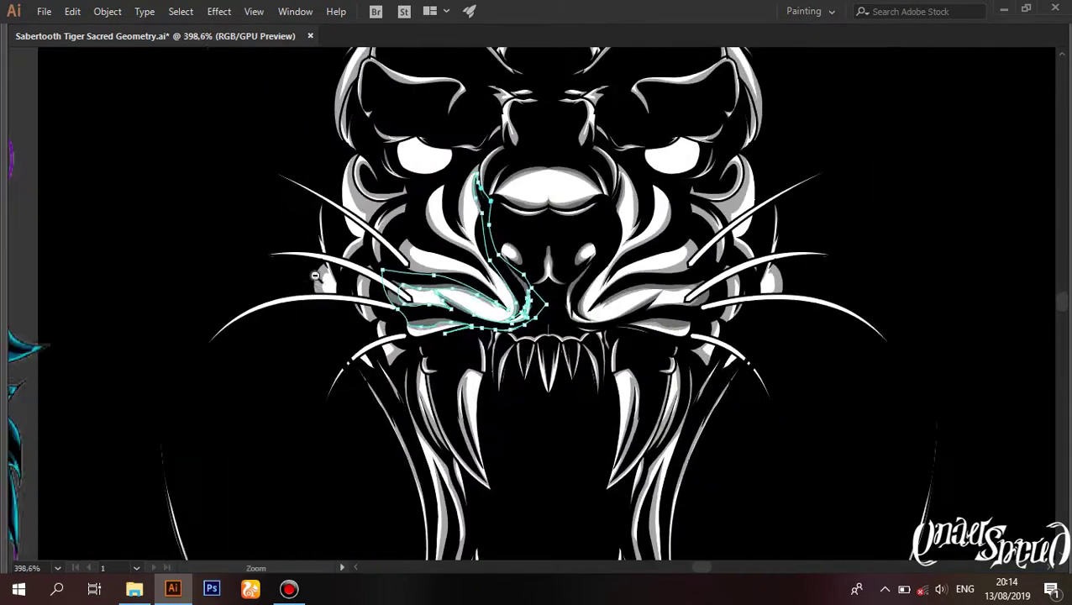
scroll(548, 234, "up", 3)
scroll(546, 161, "up", 3)
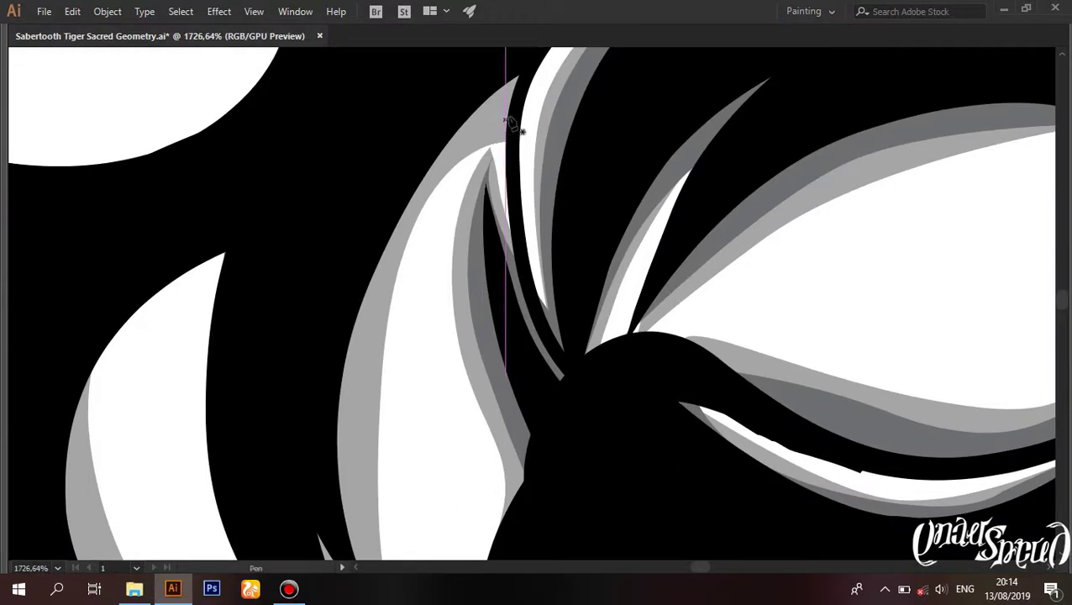
left_click_drag(367, 351, 383, 225)
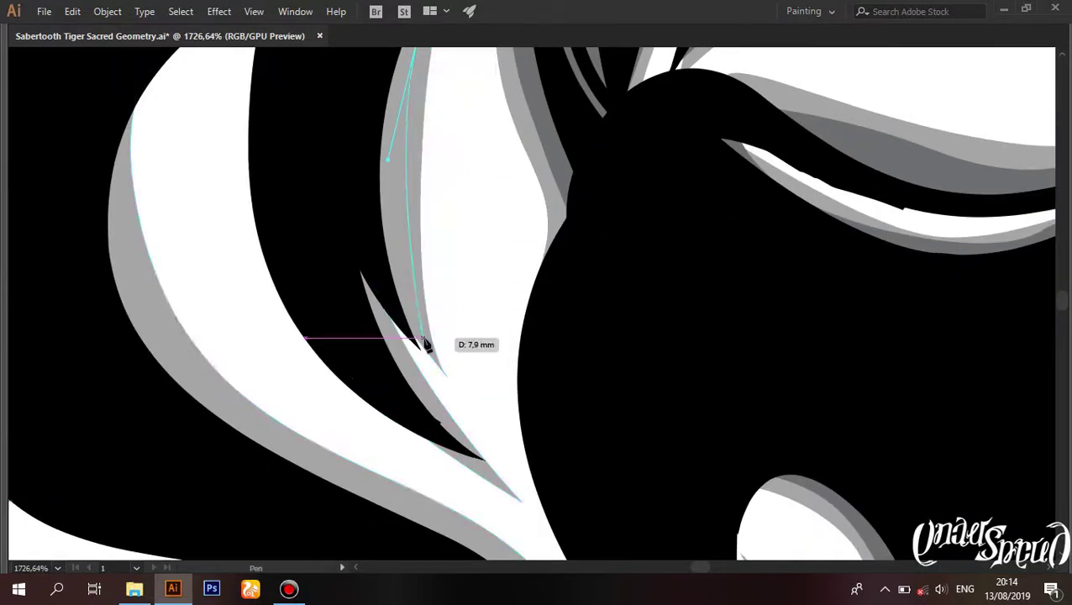
left_click(391, 305)
Step: Start a new shadow path beside the white stripe and extend it with a curved segment
scroll(502, 496, "down", 1)
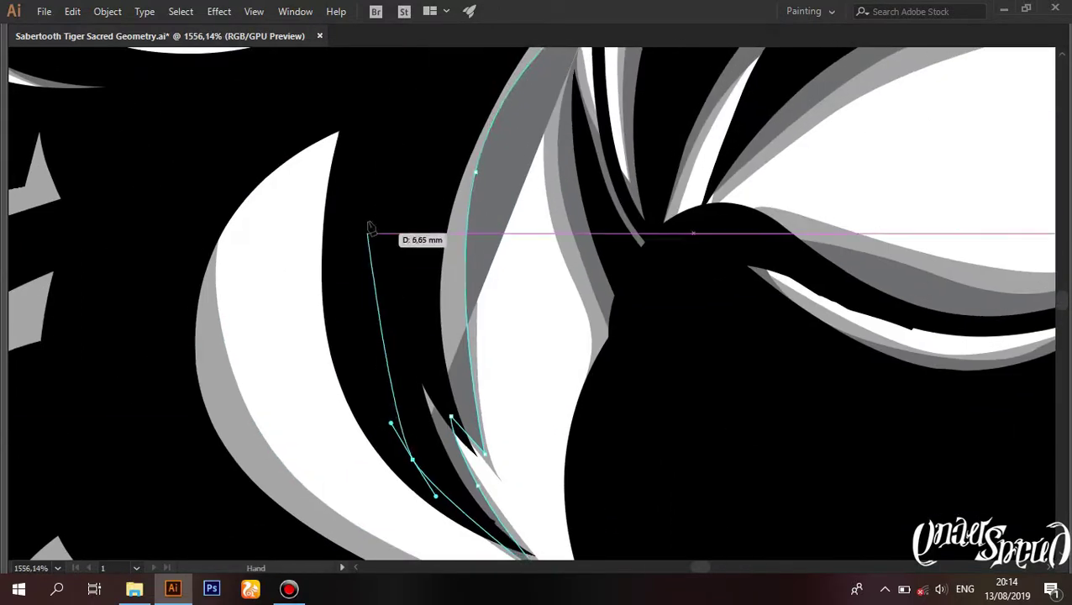
left_click_drag(378, 253, 203, 282)
left_click(205, 434)
mouse_move(231, 451)
left_mouse_down()
mouse_move(243, 239)
mouse_move(226, 179)
left_mouse_up()
scroll(354, 288, "up", 1, "alt")
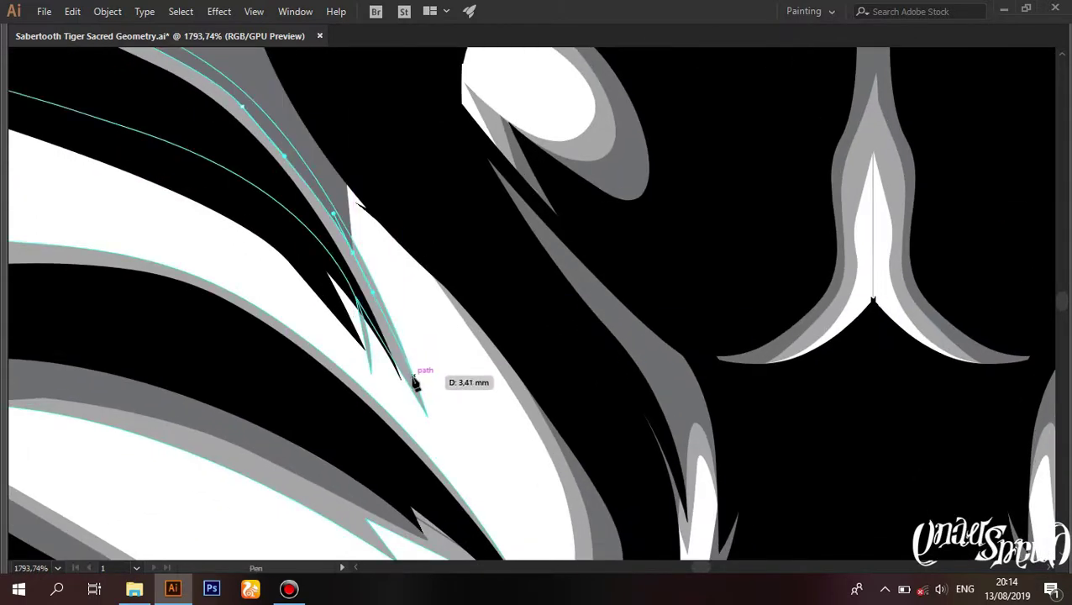
scroll(267, 210, "down", 3, "alt")
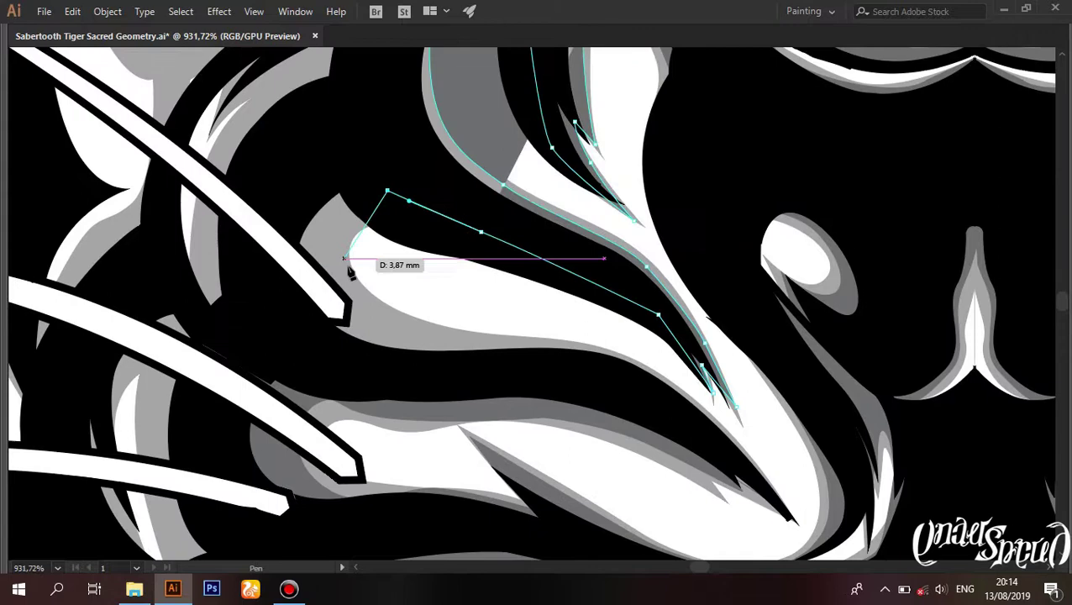
left_click(354, 270)
left_click_drag(431, 347, 241, 244)
Step: Add a smooth anchor and adjust the curve to follow the stripe edge along the muzzle
scroll(491, 279, "up", 2, "alt")
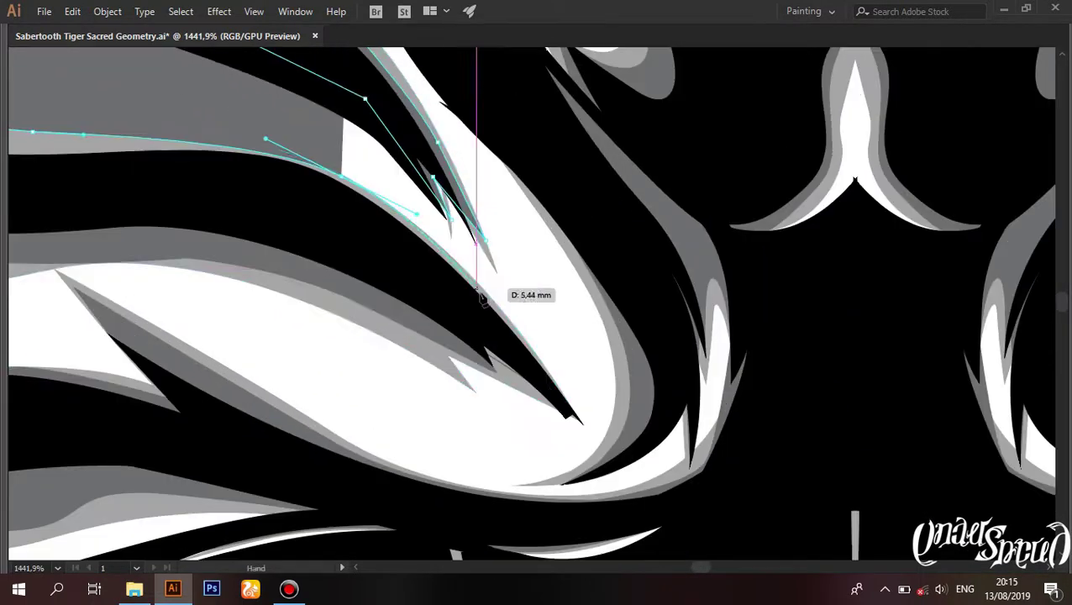
scroll(504, 268, "left", 5)
left_click_drag(538, 251, 612, 254)
scroll(311, 172, "down", 3, "alt")
scroll(354, 100, "up", 2, "alt")
left_click_drag(354, 100, 359, 246)
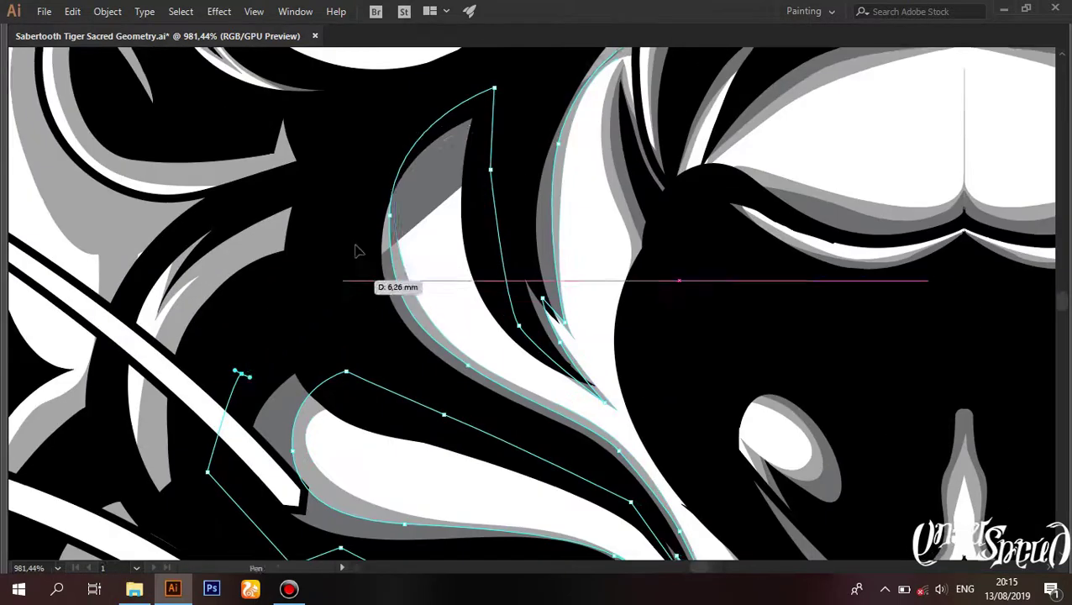
scroll(400, 120, "up", 1, "alt")
left_click_drag(429, 148, 348, 223)
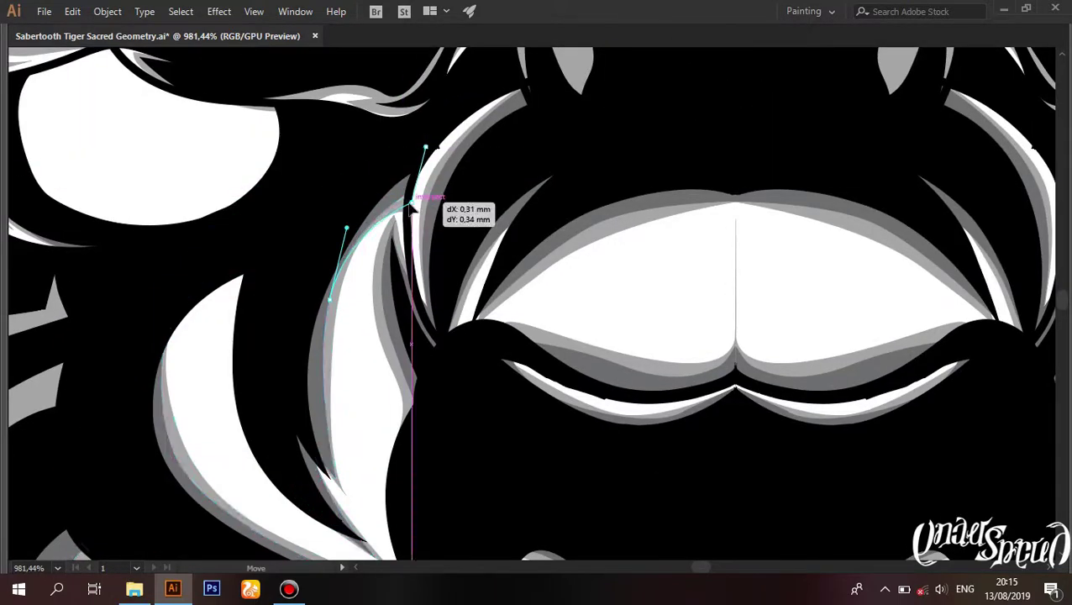
scroll(434, 290, "down", 2)
scroll(435, 290, "up", 1)
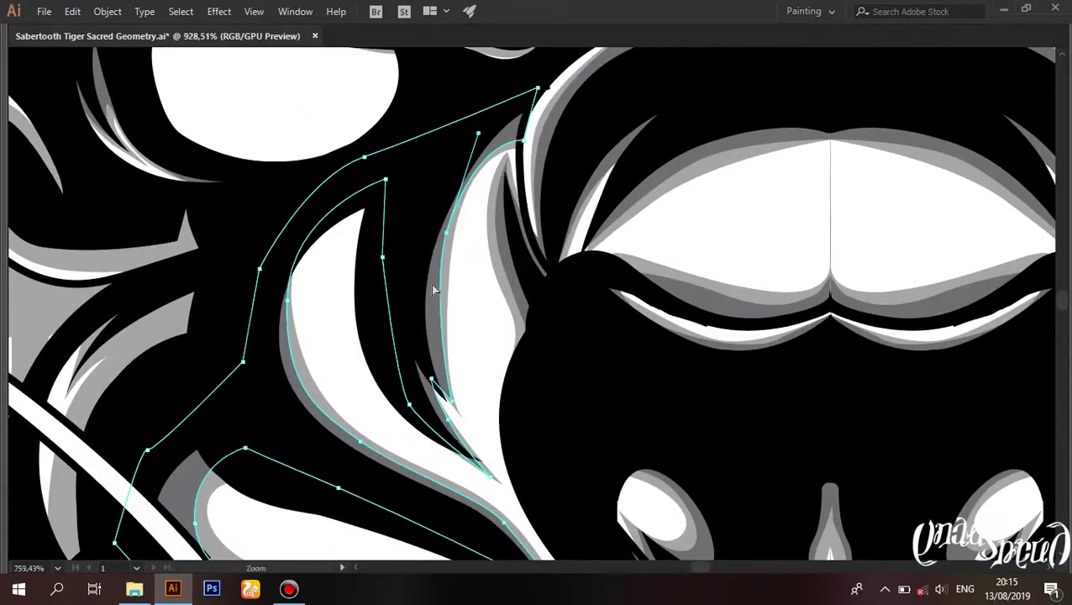
scroll(431, 301, "down", 2, "alt")
scroll(119, 275, "down", 3, "alt")
Step: Zoom to the left fang and place three anchors down its left edge
scroll(516, 263, "up", 1, "alt")
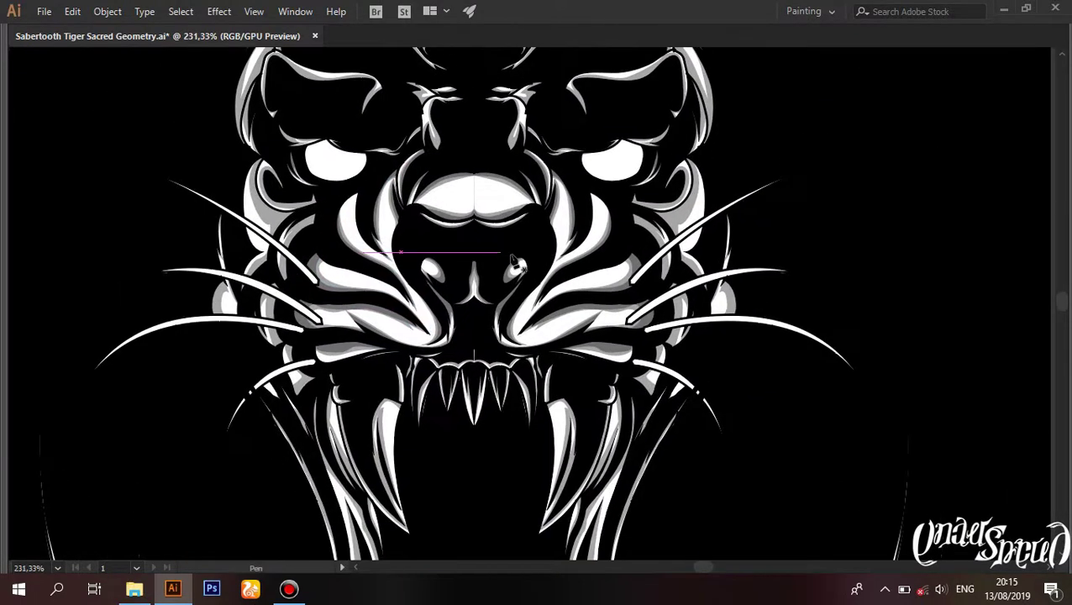
scroll(378, 374, "up", 2, "alt")
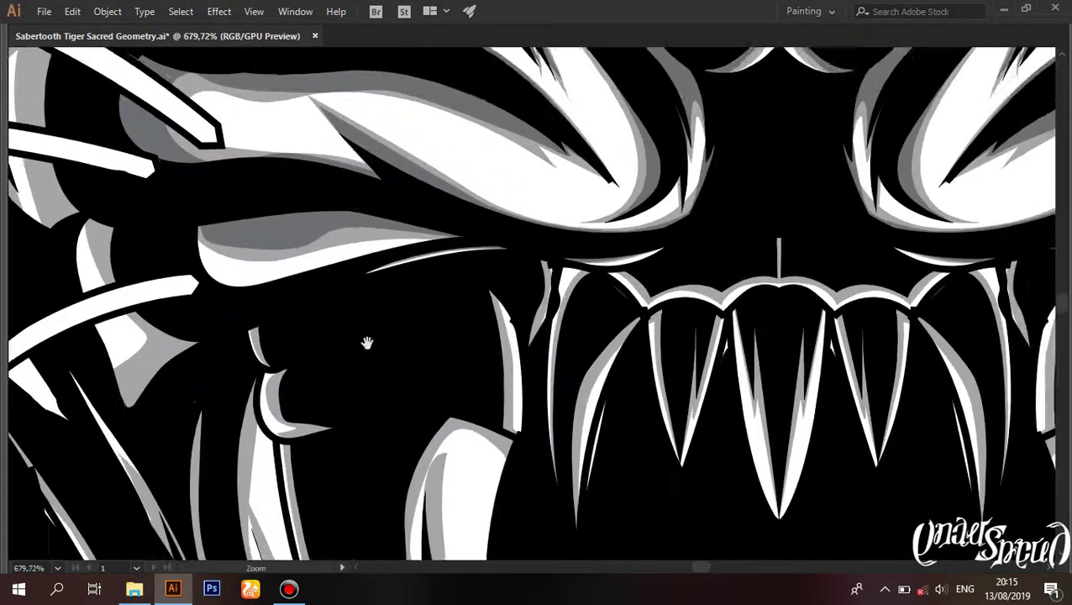
scroll(363, 252, "up", 2, "alt")
scroll(364, 218, "up", 1, "alt")
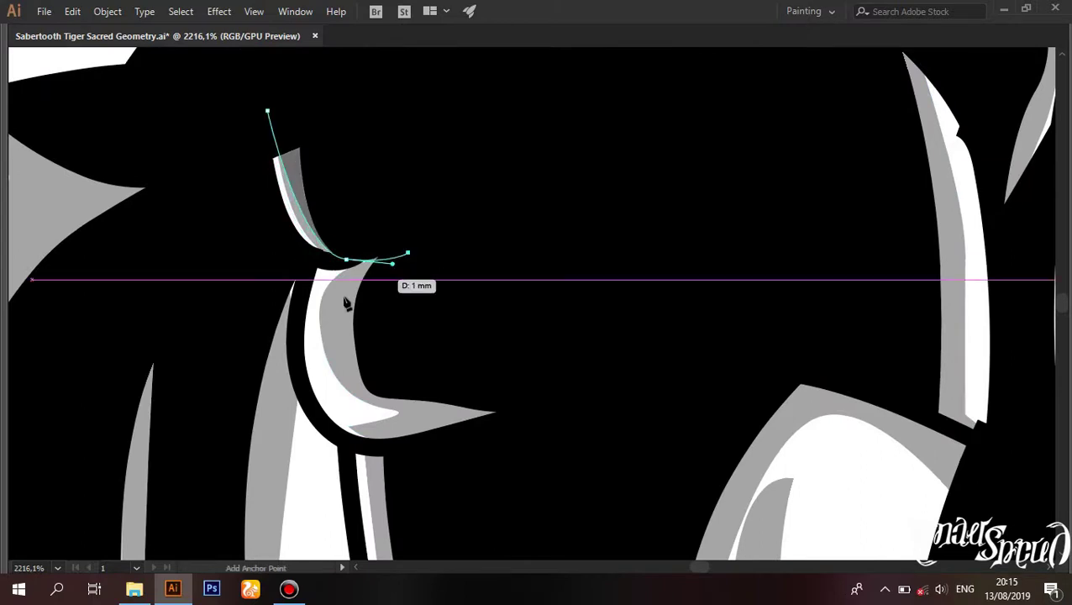
scroll(395, 244, "down", 3)
scroll(449, 327, "down", 3)
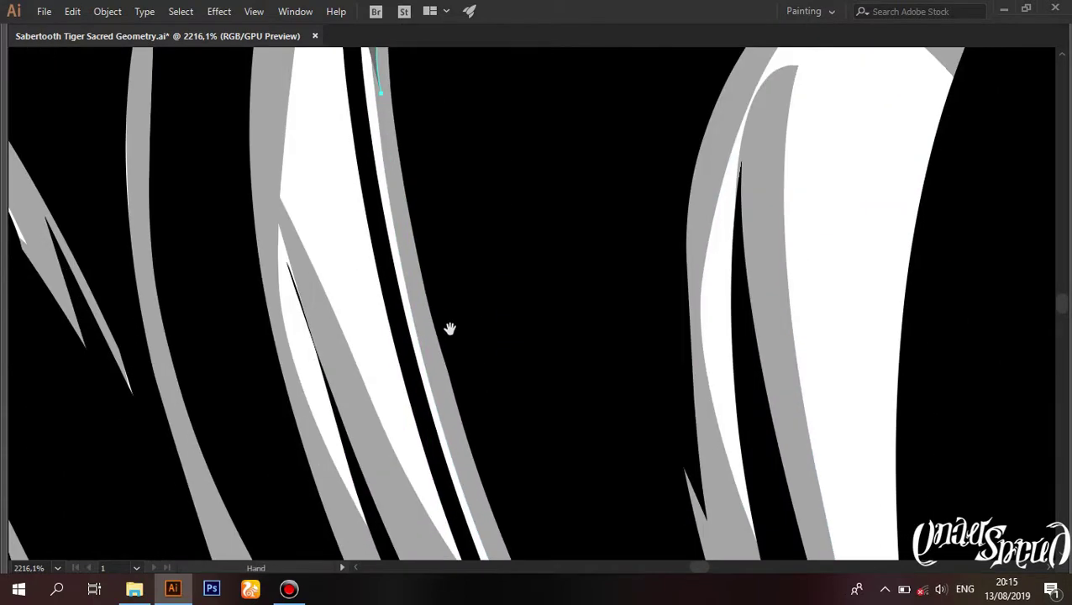
scroll(449, 327, "down", 2, "alt")
scroll(464, 445, "down", 1, "alt")
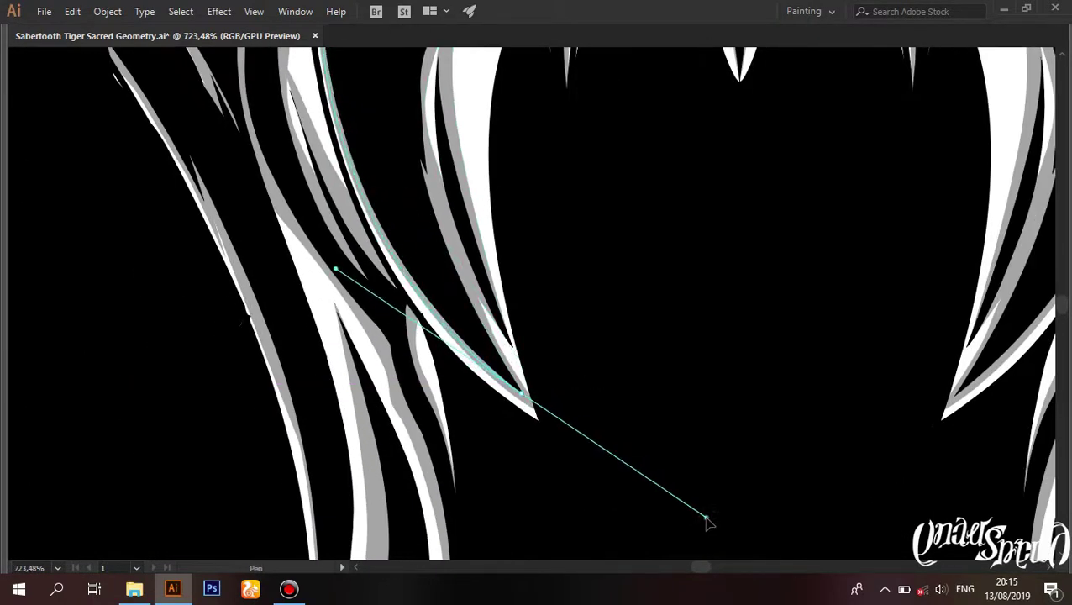
scroll(564, 396, "up", 1, "alt")
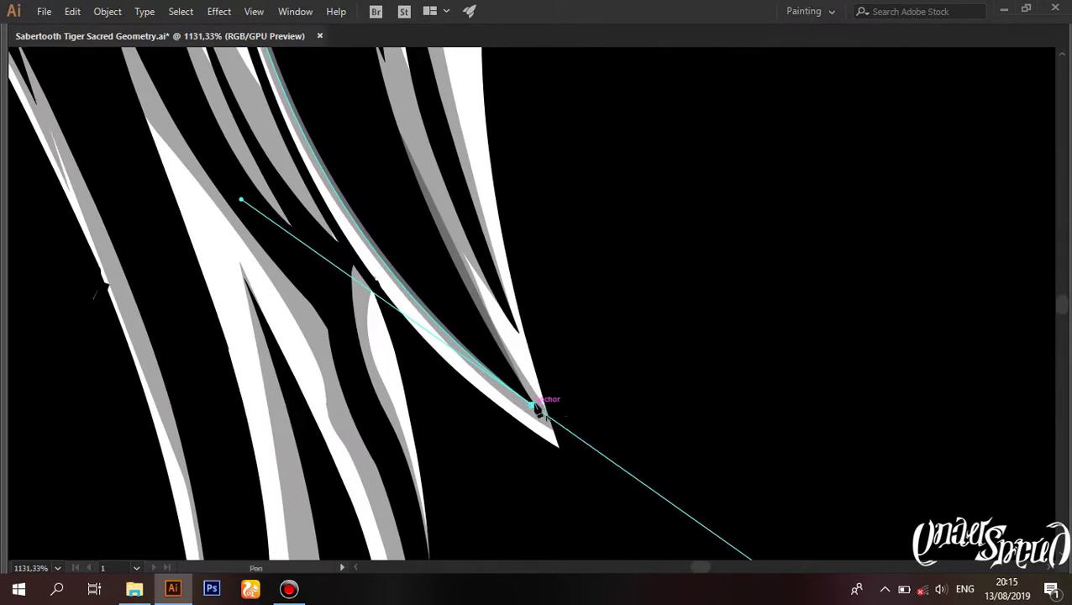
scroll(534, 406, "up", 4)
scroll(513, 385, "left", 2)
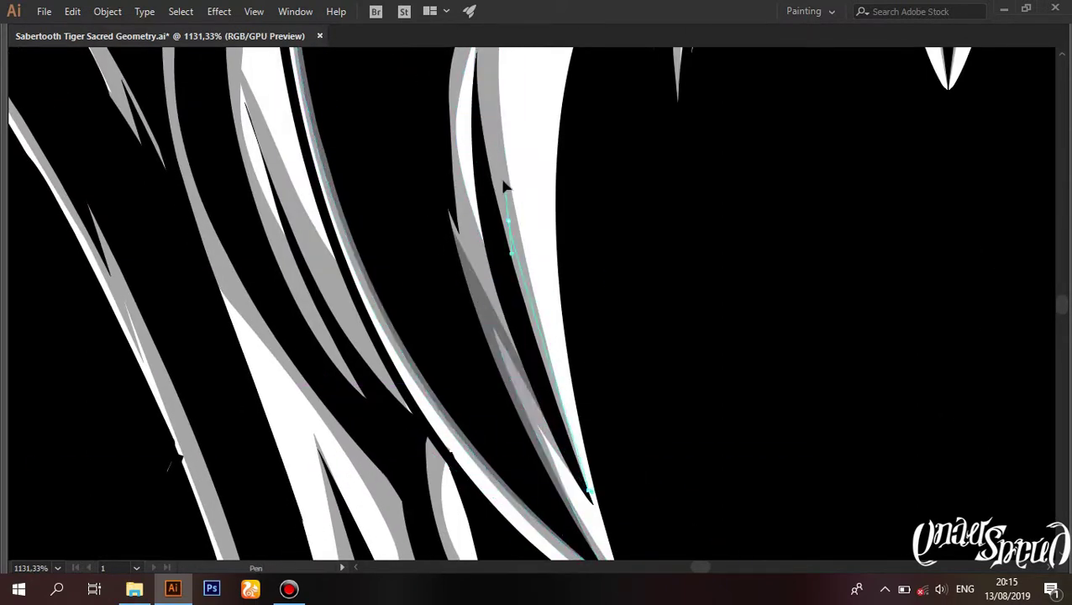
scroll(504, 179, "up", 4)
left_click(503, 192)
left_click(495, 313)
left_click(485, 385)
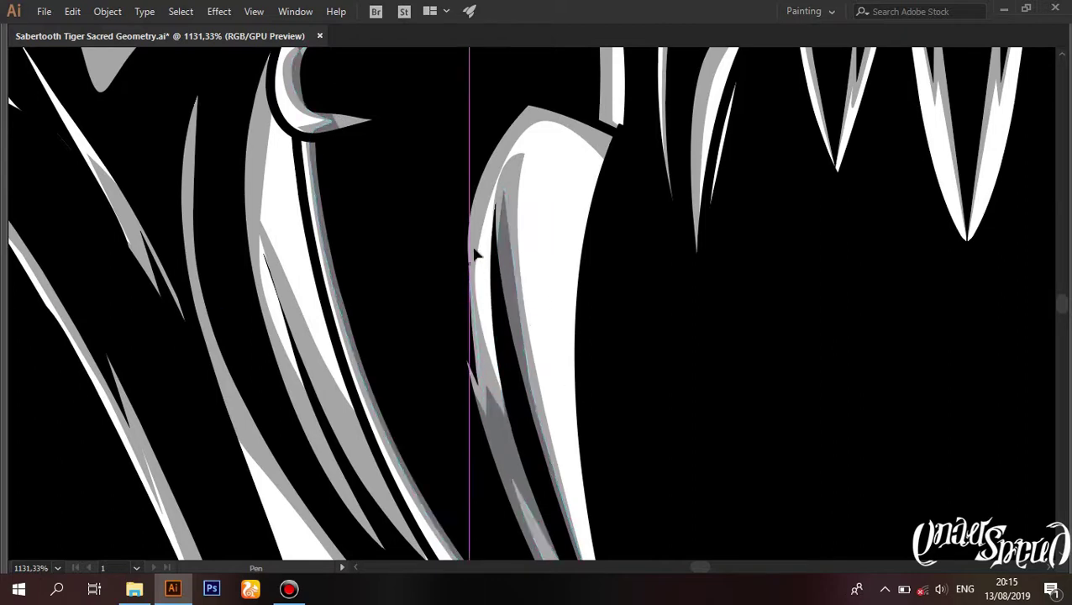
Step: Continue the path with anchors at the fang's top and its tip
scroll(475, 254, "up", 1, "alt")
left_click(567, 77)
left_click(701, 143)
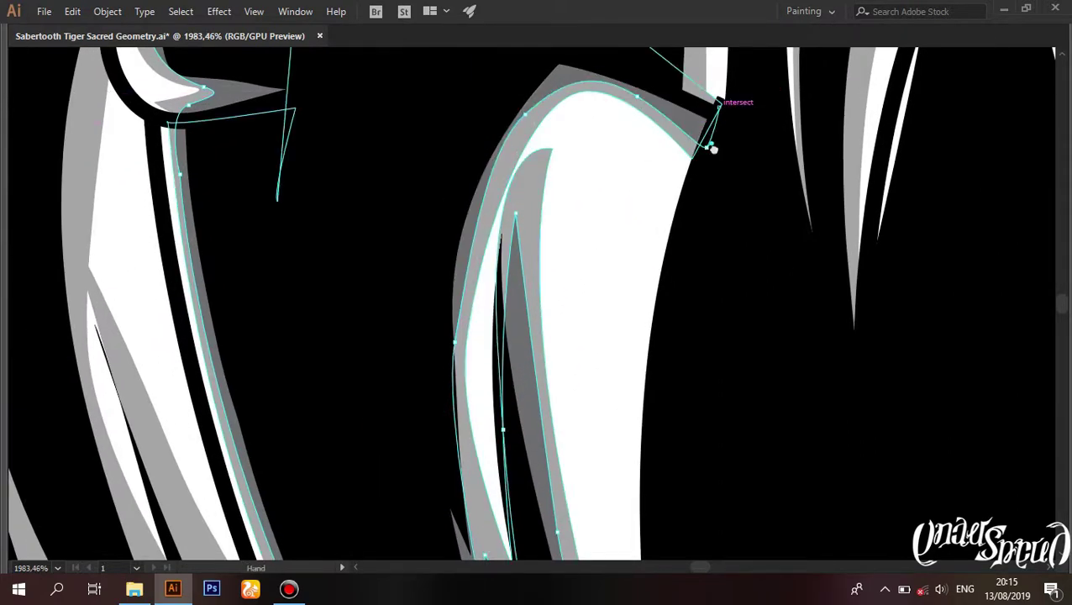
scroll(581, 223, "up", 3)
scroll(598, 287, "up", 6)
scroll(555, 155, "down", 2, "alt")
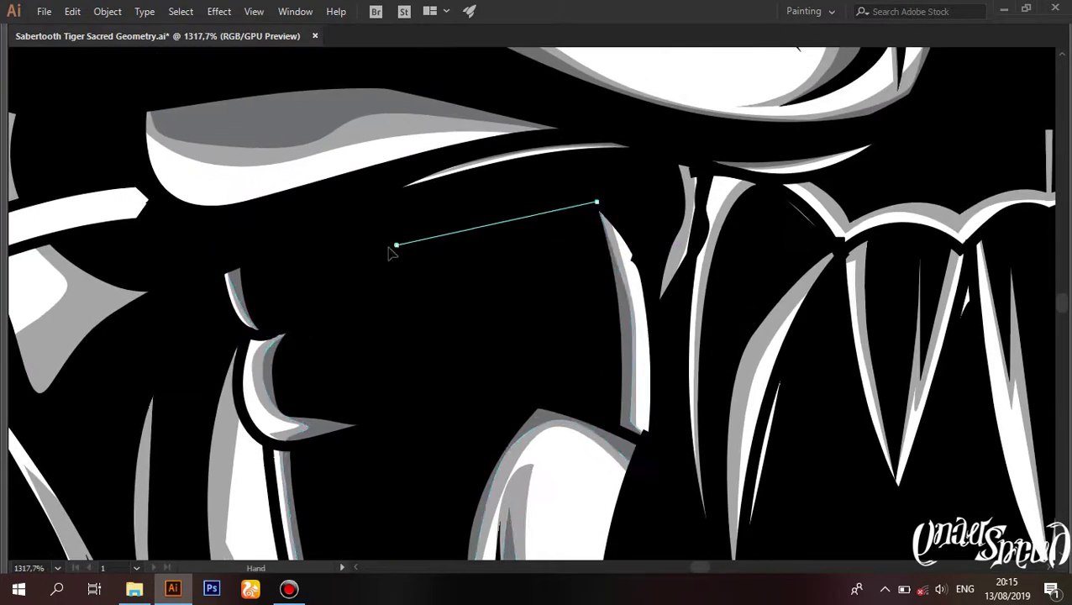
scroll(222, 249, "down", 10, "alt")
scroll(606, 417, "up", 4, "alt")
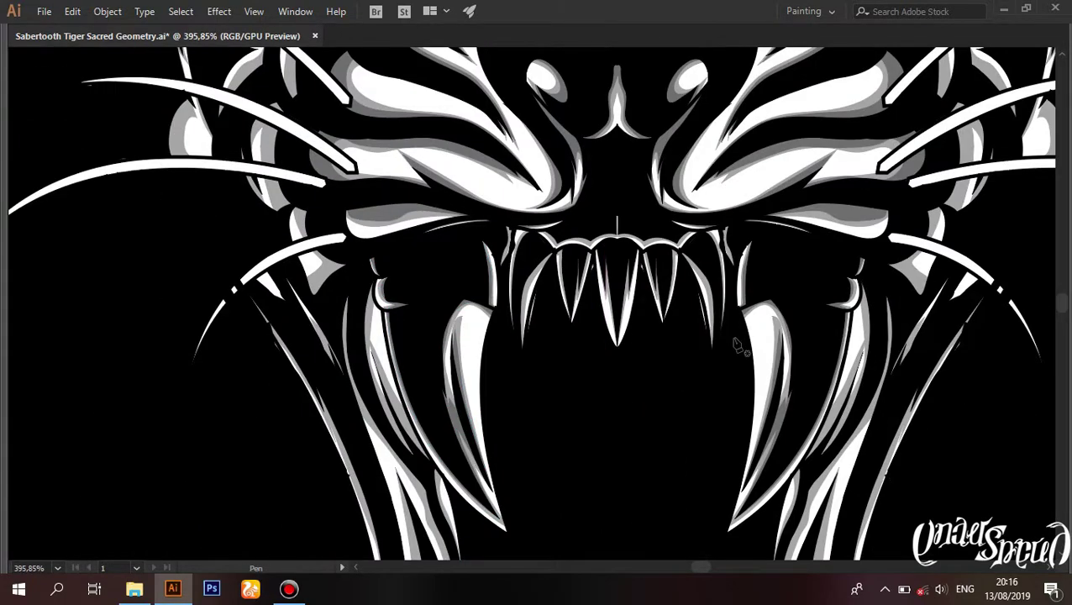
Step: Anchor a path near the fang's top edge and at its top junction
scroll(550, 254, "up", 7, "alt")
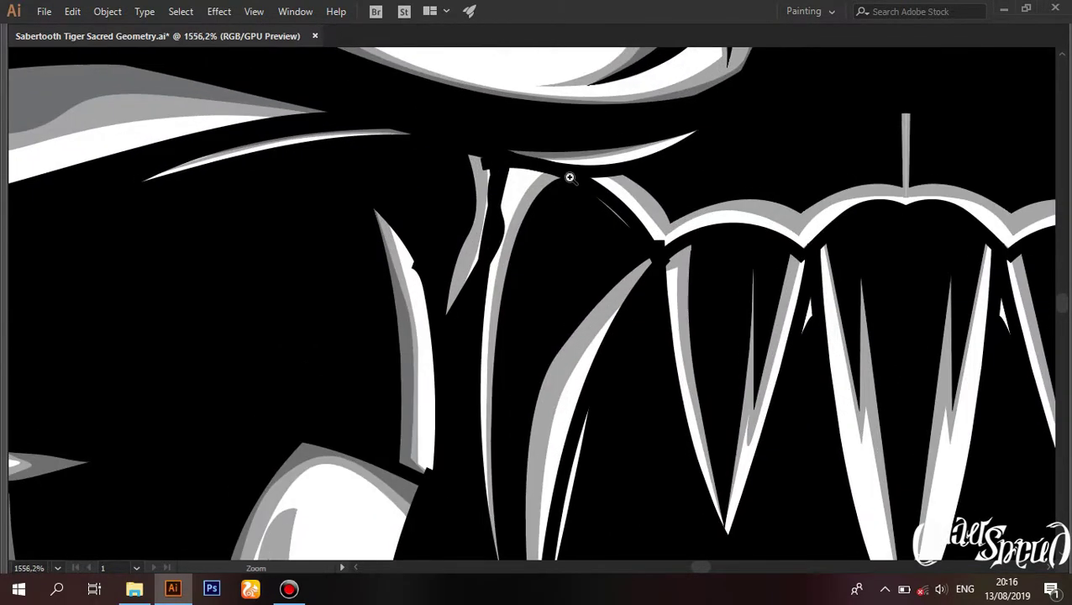
scroll(570, 175, "up", 2, "alt")
left_click(617, 148)
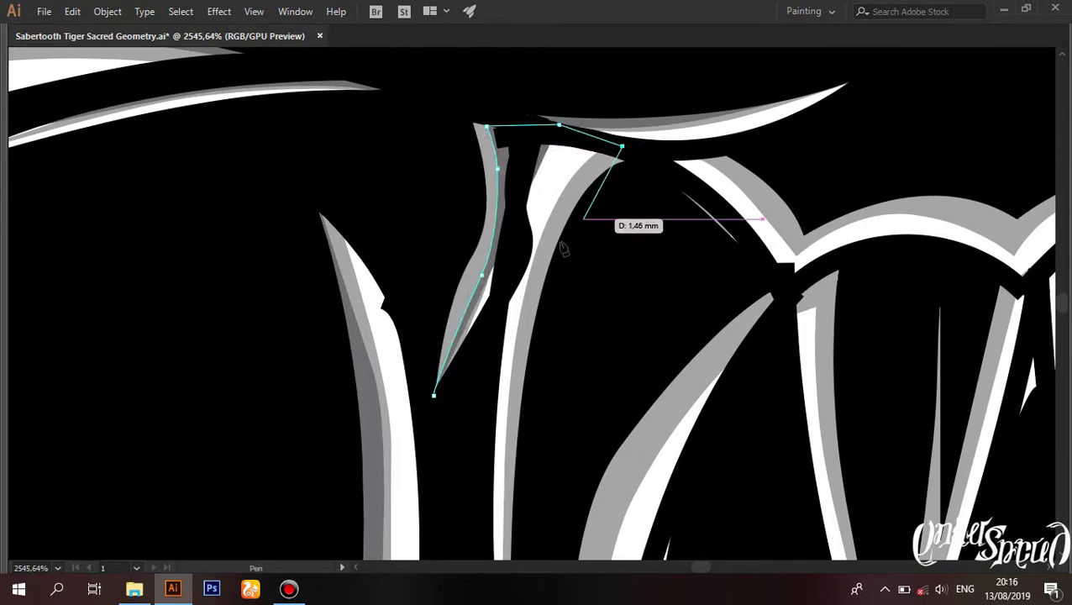
left_click_drag(510, 444, 496, 244)
mouse_move(512, 395)
left_mouse_down()
mouse_move(502, 412)
mouse_move(528, 386)
left_mouse_up()
left_click_drag(619, 151, 470, 333)
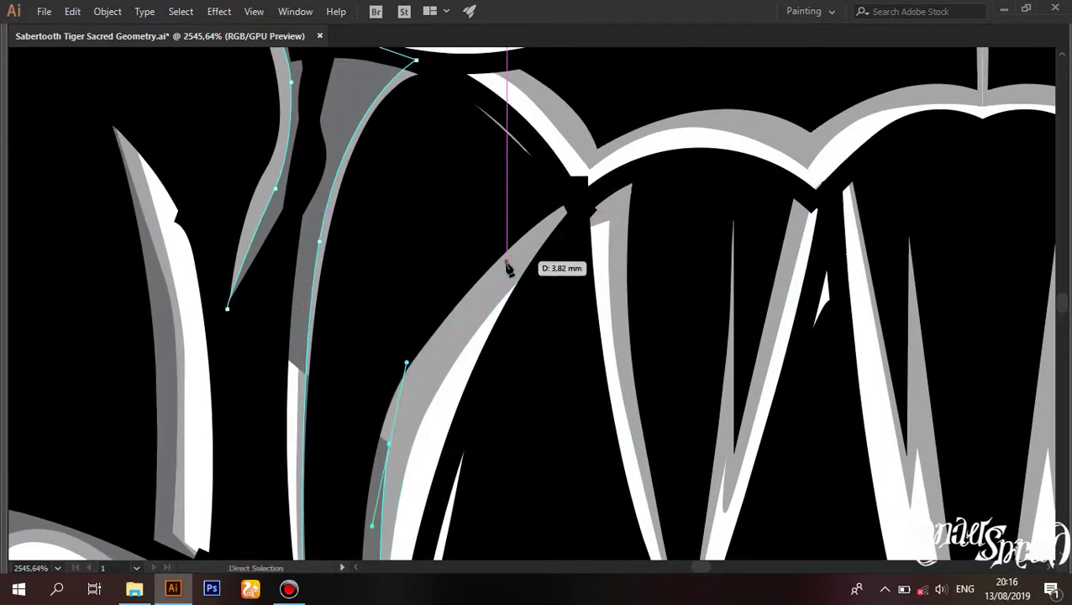
left_click(572, 205)
Step: Add anchors at the fangs' top junction and along the fang outline
scroll(592, 336, "down", 3)
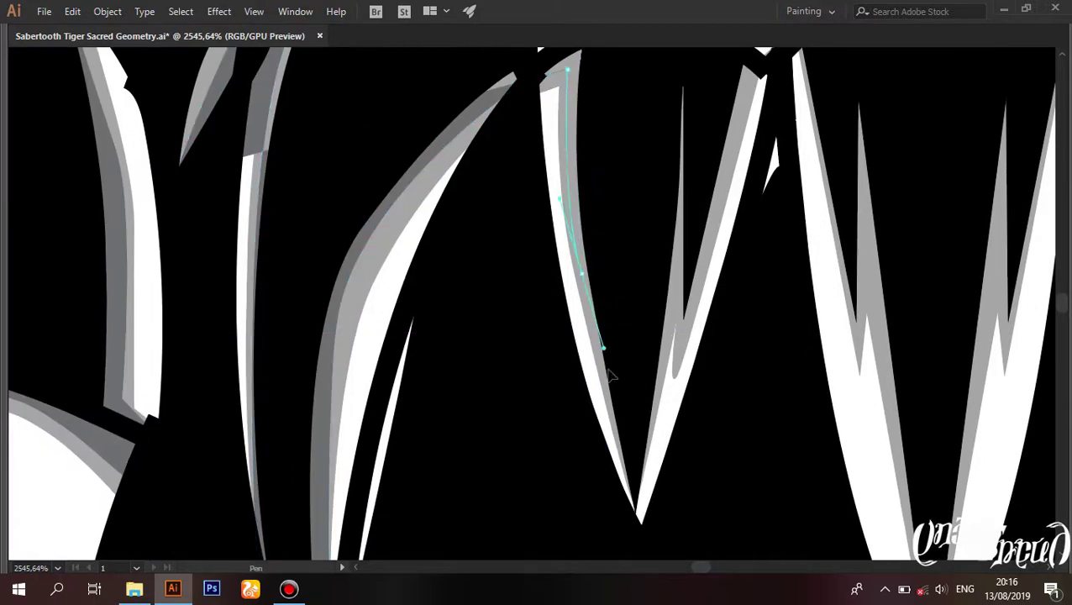
scroll(660, 455, "up", 1)
scroll(701, 320, "up", 3)
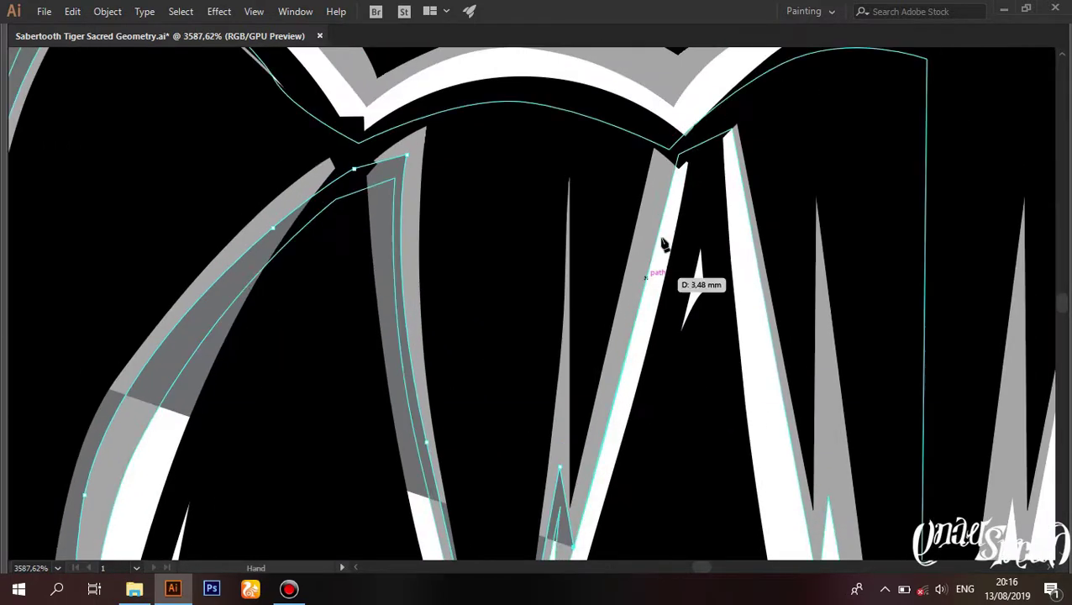
left_click(676, 153)
mouse_move(820, 537)
left_mouse_down()
mouse_move(668, 409)
mouse_move(636, 294)
left_mouse_up()
scroll(660, 446, "down", 4)
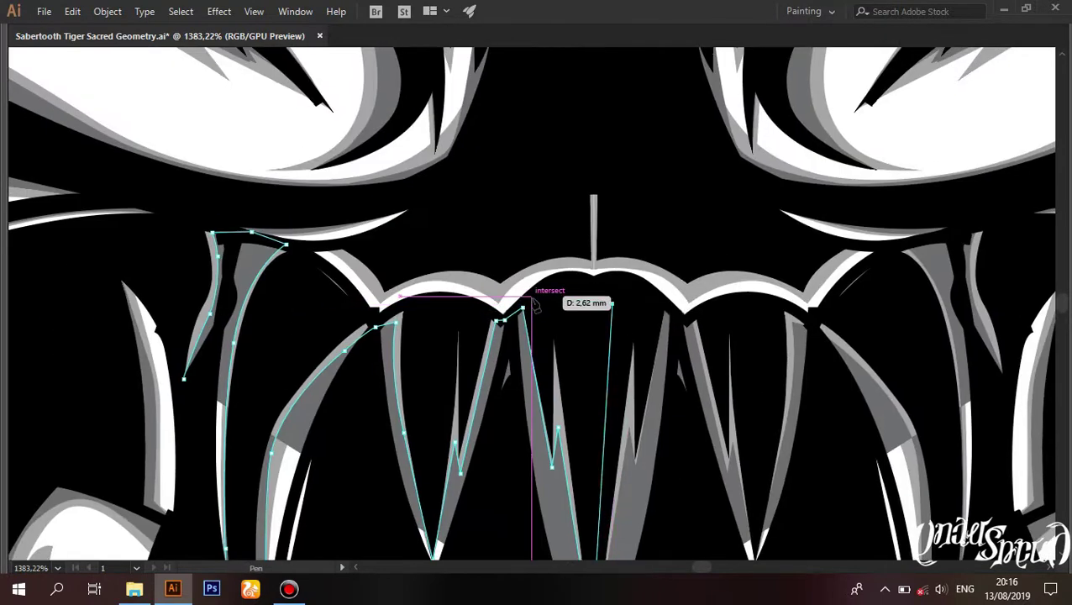
left_click(536, 295)
Step: Place anchors along the gum arc above the upper front teeth
scroll(542, 304, "up", 3)
left_click_drag(464, 255, 725, 304)
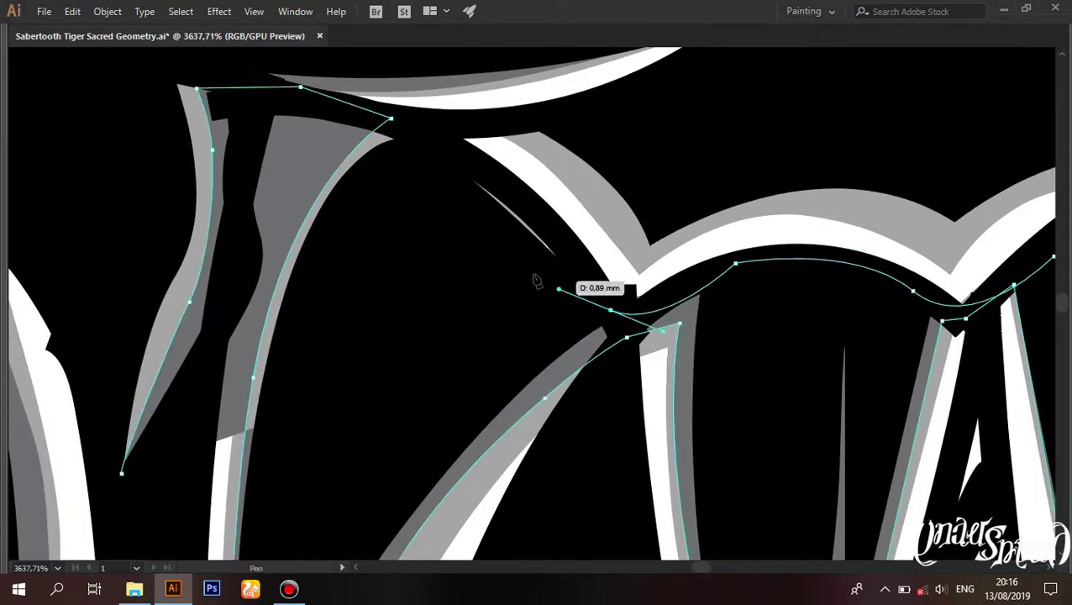
left_click_drag(538, 280, 613, 299)
mouse_move(547, 246)
left_mouse_down()
mouse_move(599, 275)
mouse_move(587, 280)
left_mouse_up()
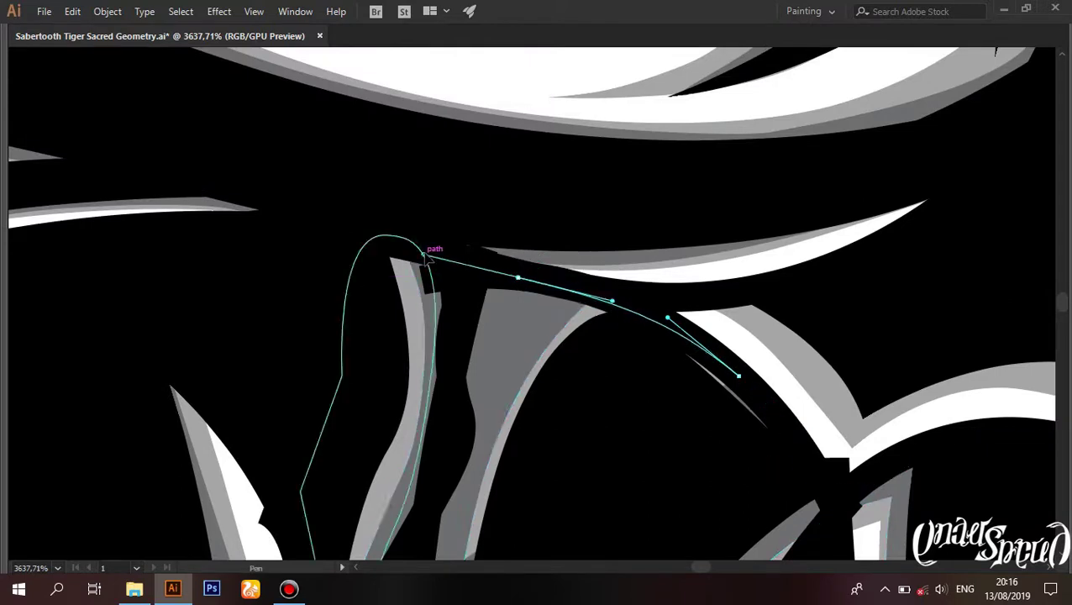
scroll(296, 259, "down", 4)
scroll(398, 246, "up", 2)
left_click(399, 246)
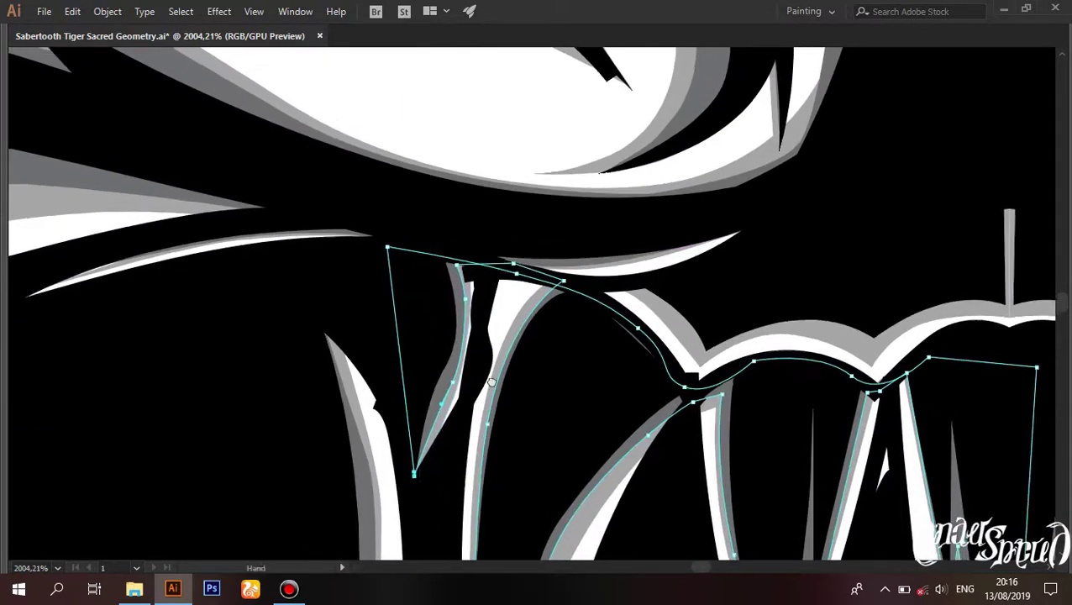
scroll(504, 404, "up", 3)
left_click(538, 429)
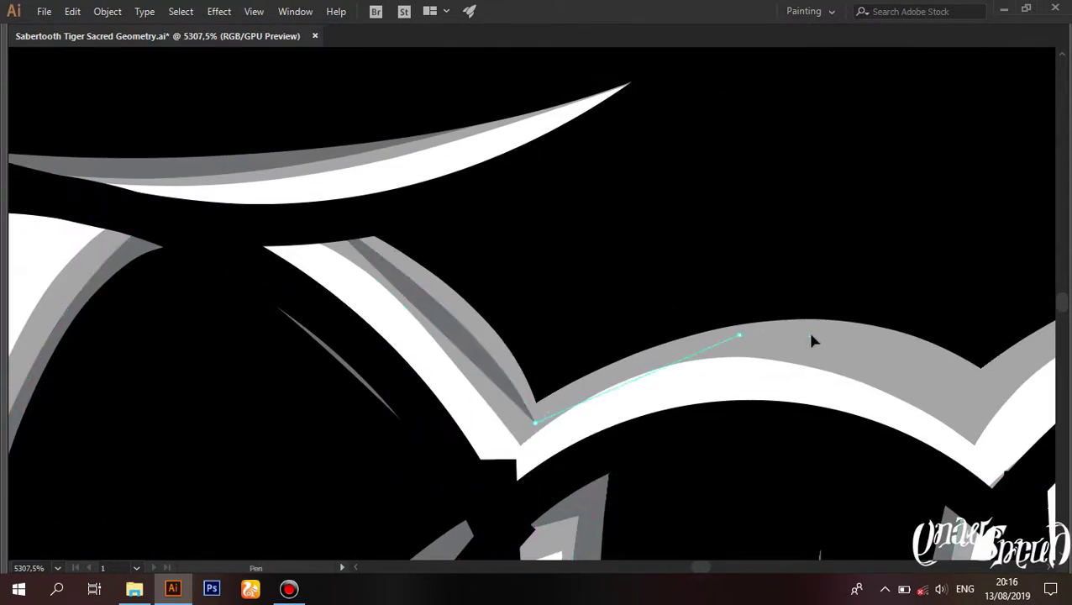
left_click(979, 416)
Step: Curve the gum-line segments and anchor the spike top to follow the arch
left_click_drag(983, 416, 462, 371)
left_click_drag(630, 254, 710, 238)
scroll(711, 240, "down", 2)
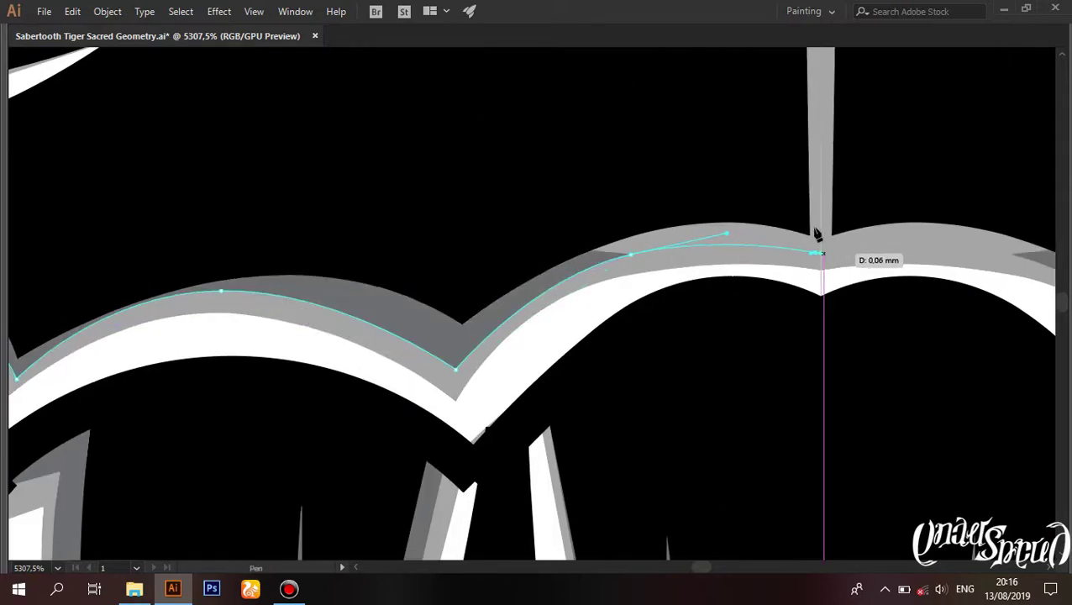
left_click(778, 222)
scroll(778, 222, "down", 2)
left_click_drag(538, 278, 517, 307)
Step: Close the thin fang shadow shape at its starting anchor
left_click(454, 296)
scroll(453, 296, "down", 3)
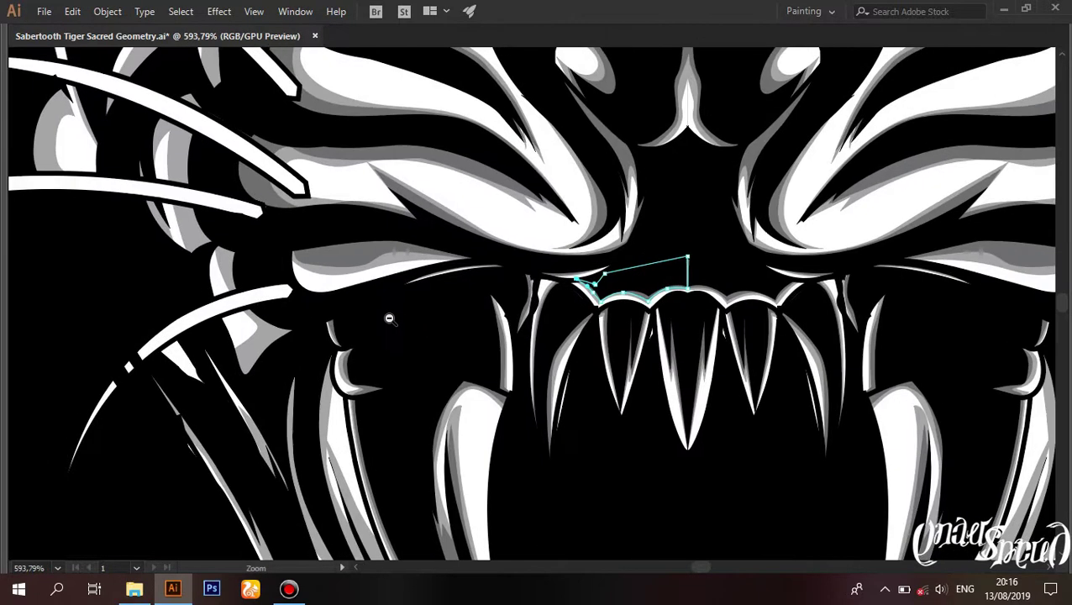
scroll(454, 296, "down", 2)
scroll(400, 238, "up", 3)
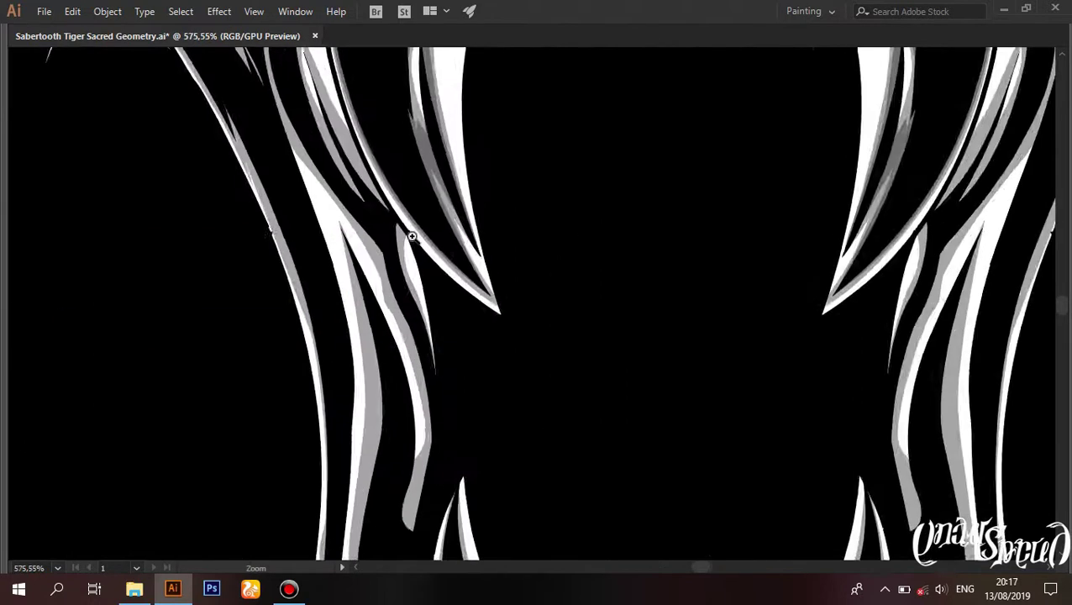
scroll(387, 214, "up", 3)
scroll(388, 285, "down", 3)
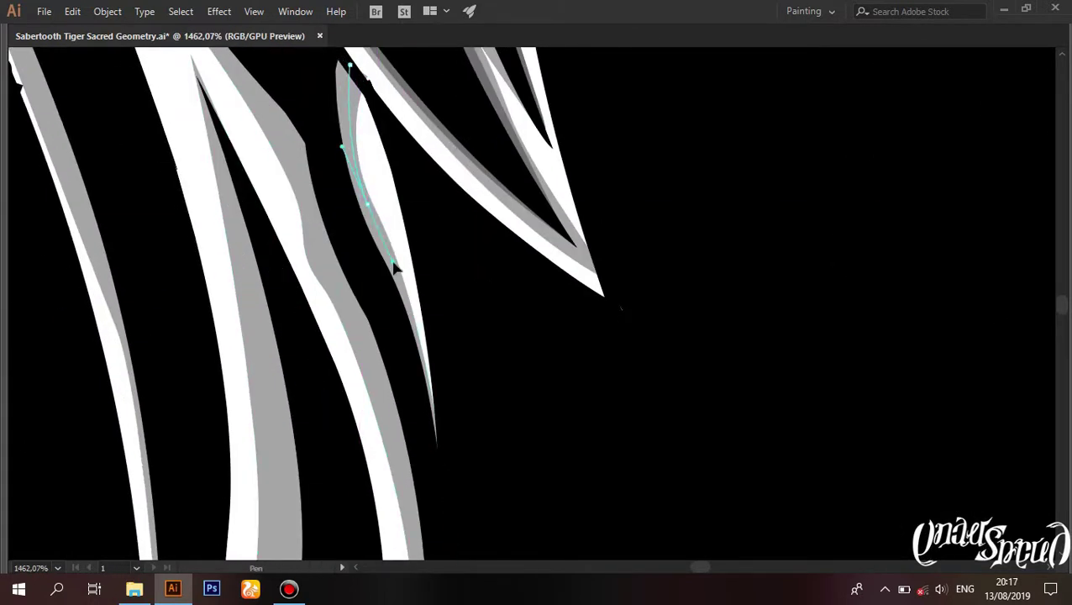
Step: Start a new Pen path with anchors down the left fang's edge
left_click(359, 246)
scroll(336, 202, "up", 2)
left_click(322, 257)
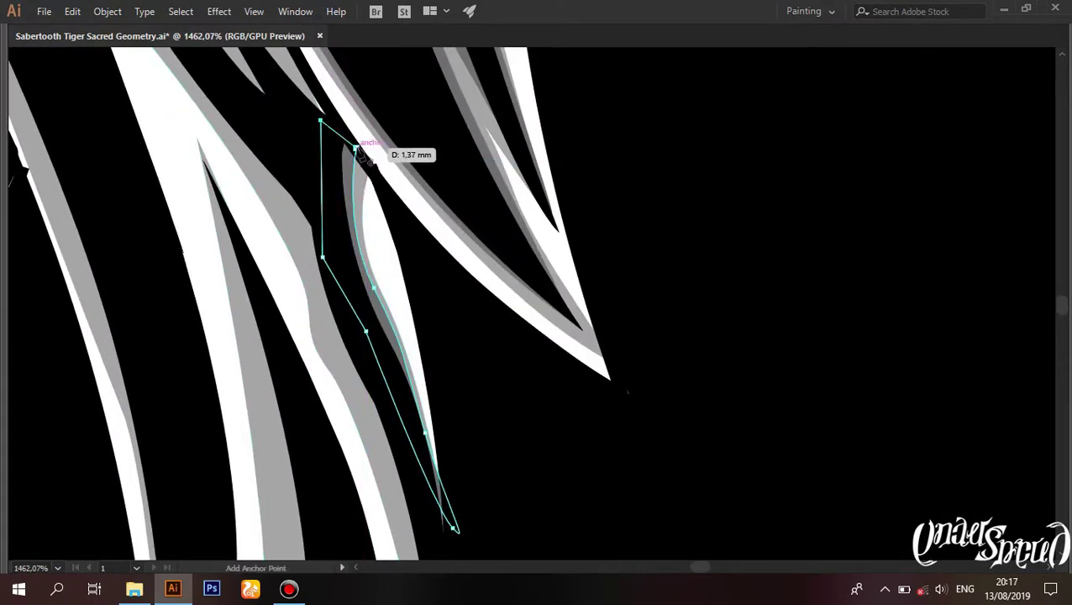
scroll(361, 152, "down", 3)
scroll(569, 313, "down", 2)
scroll(518, 394, "up", 3)
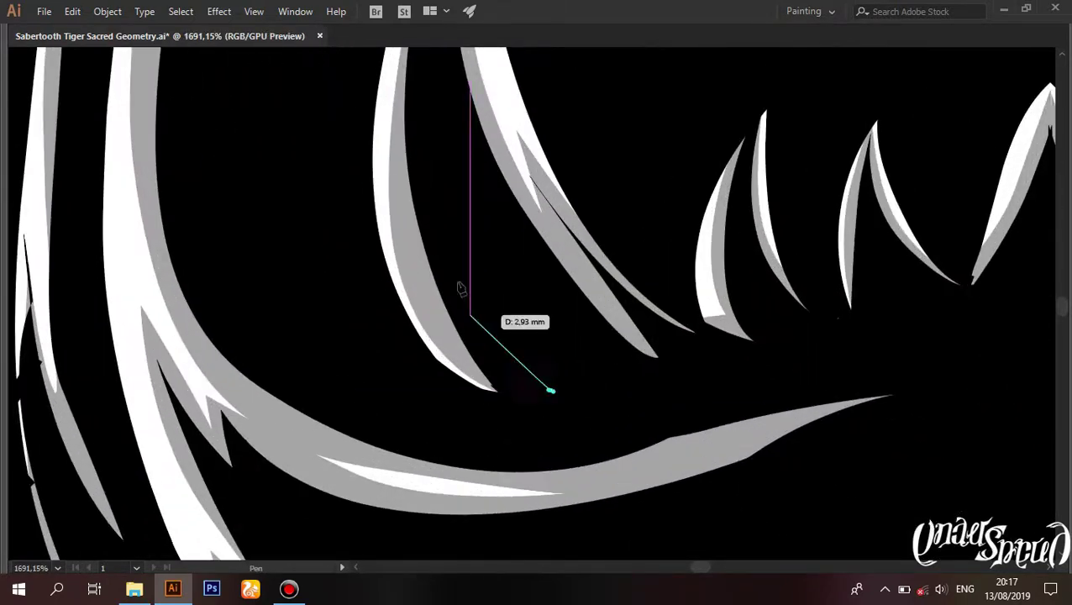
left_click_drag(406, 70, 415, 234)
scroll(416, 210, "up", 2)
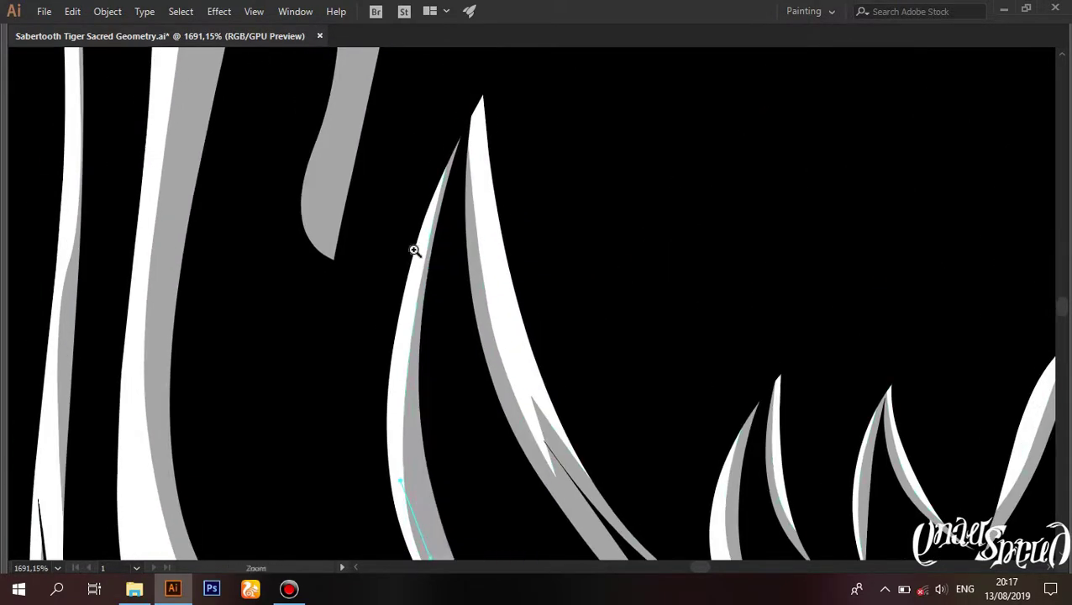
scroll(437, 239, "up", 2)
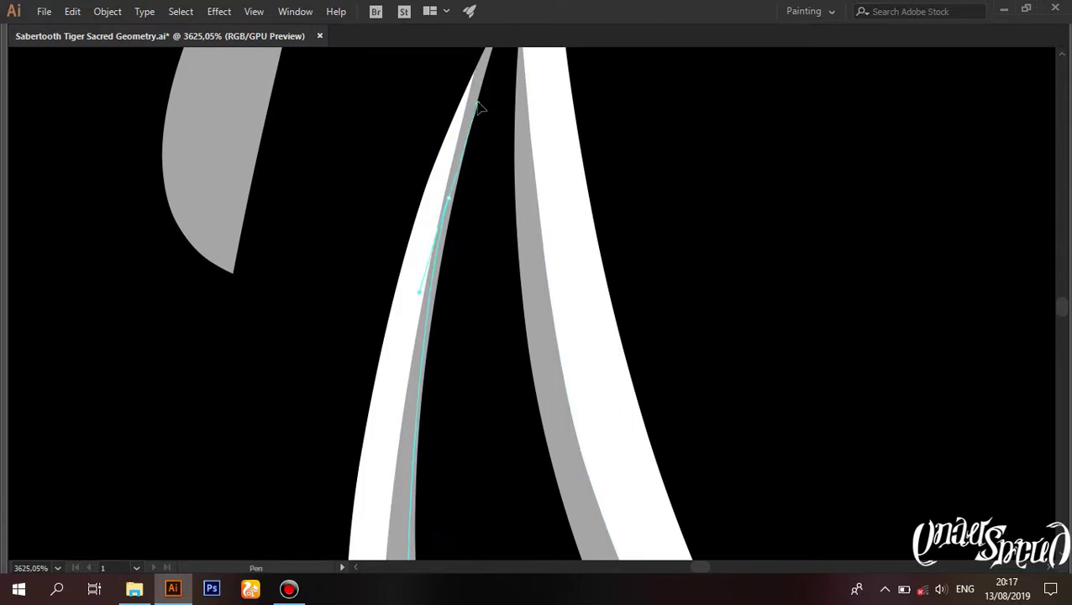
scroll(401, 319, "down", 1)
scroll(401, 349, "down", 1)
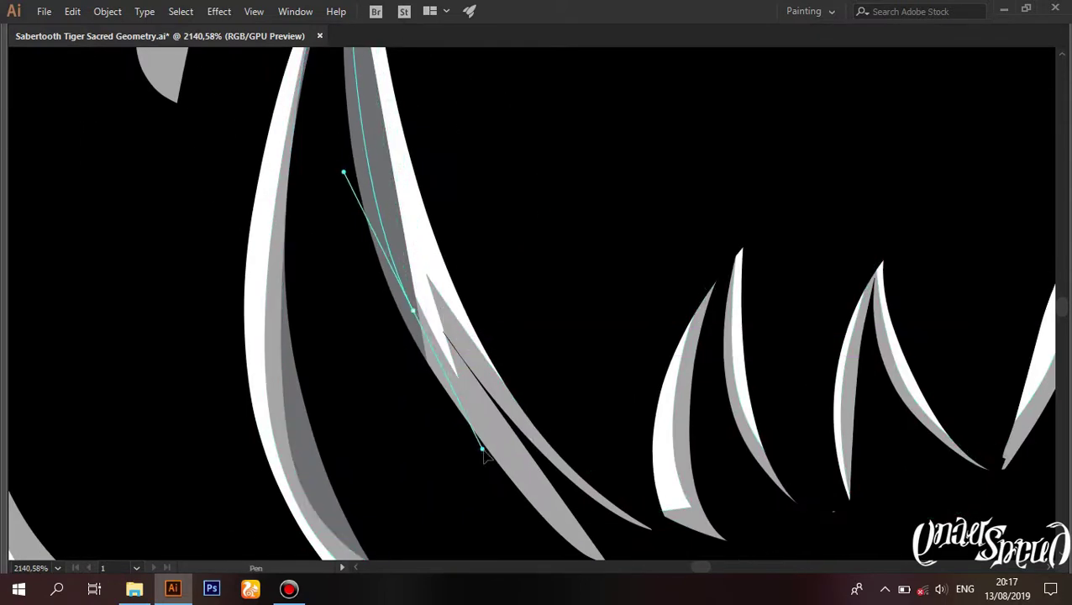
Step: Zigzag the path across the upper front teeth tips past the central spike
left_click_drag(491, 453, 523, 466)
scroll(505, 413, "up", 1)
scroll(510, 383, "up", 1)
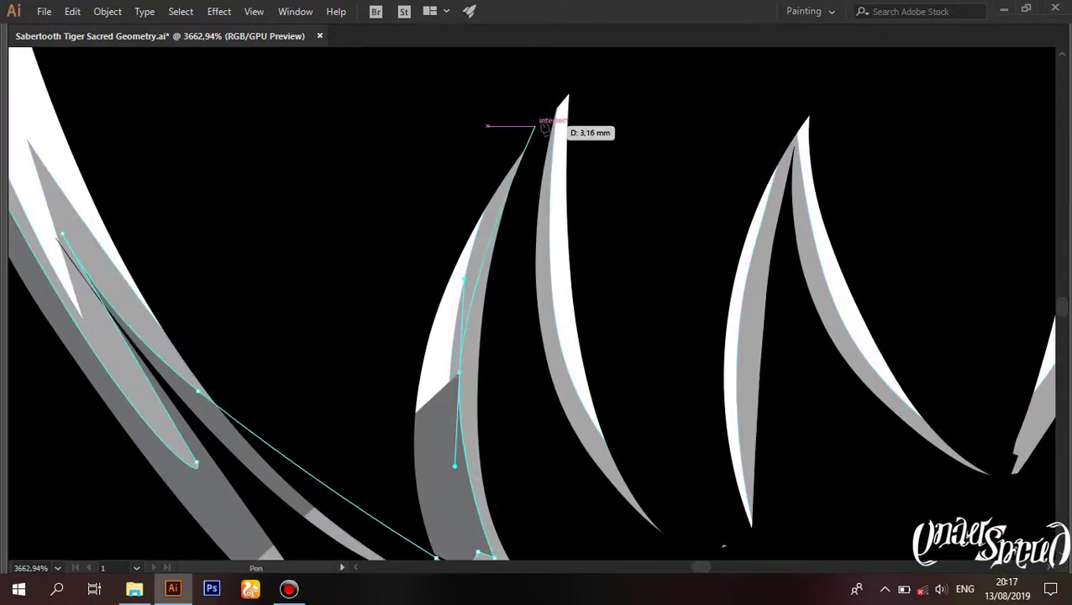
scroll(414, 198, "down", 2)
scroll(413, 198, "right", 3)
left_click(468, 358)
scroll(483, 378, "right", 2)
scroll(496, 395, "down", 1)
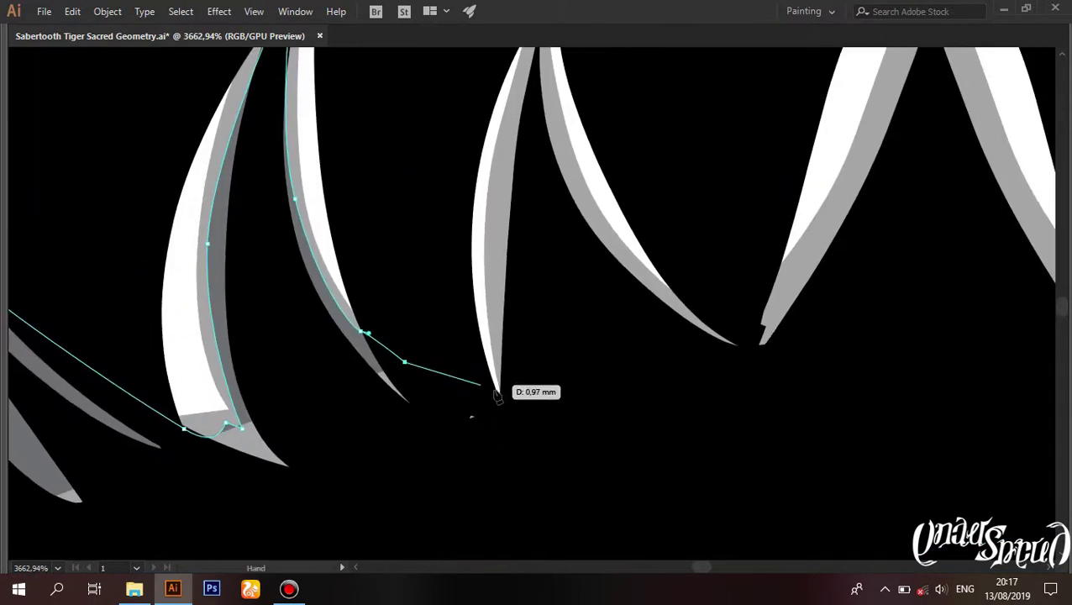
left_click(501, 214)
scroll(501, 214, "up", 2)
left_click(502, 141)
scroll(527, 322, "up", 1)
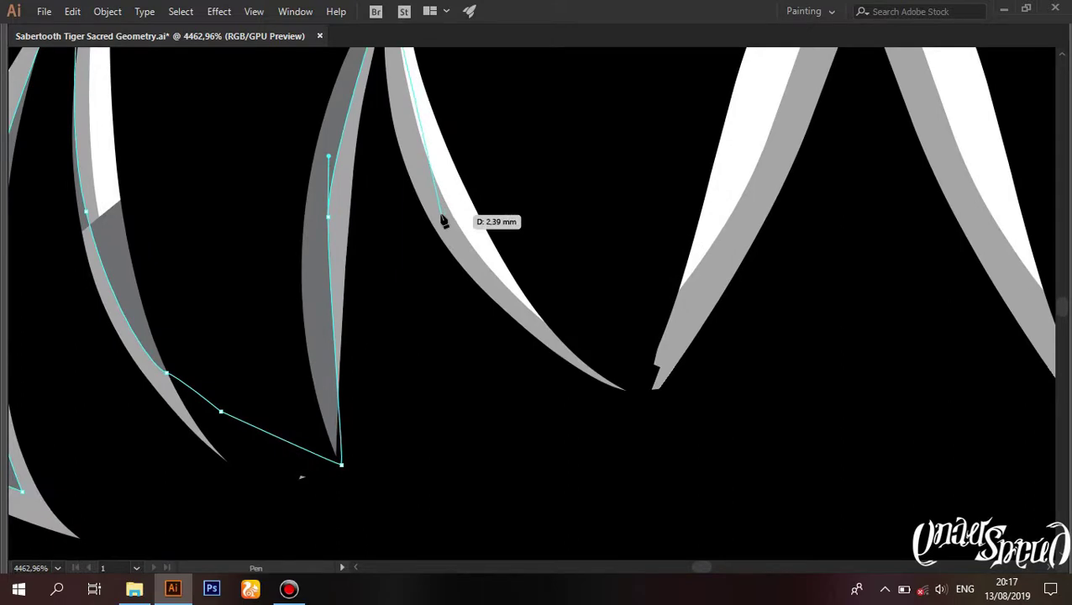
left_click(582, 340)
left_click_drag(580, 351, 392, 373)
scroll(538, 277, "up", 3)
left_click_drag(498, 227, 505, 288)
scroll(505, 287, "down", 3)
scroll(462, 235, "up", 2)
Step: Add a curved anchor following the jaw stroke's white highlight below the left fang
scroll(570, 278, "down", 3)
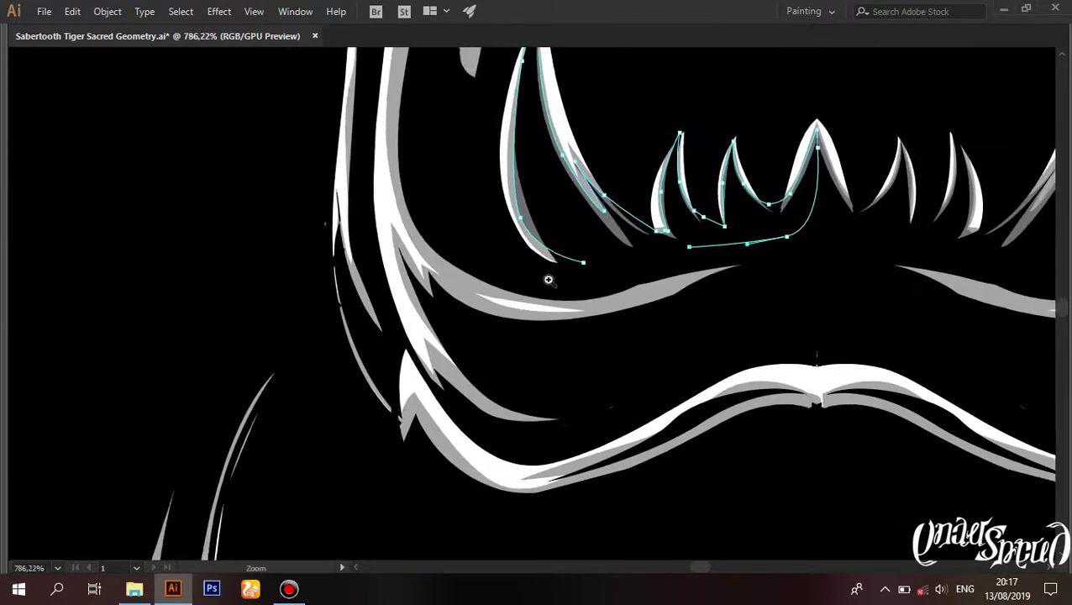
scroll(548, 278, "up", 2)
scroll(470, 311, "down", 3)
scroll(263, 443, "up", 2)
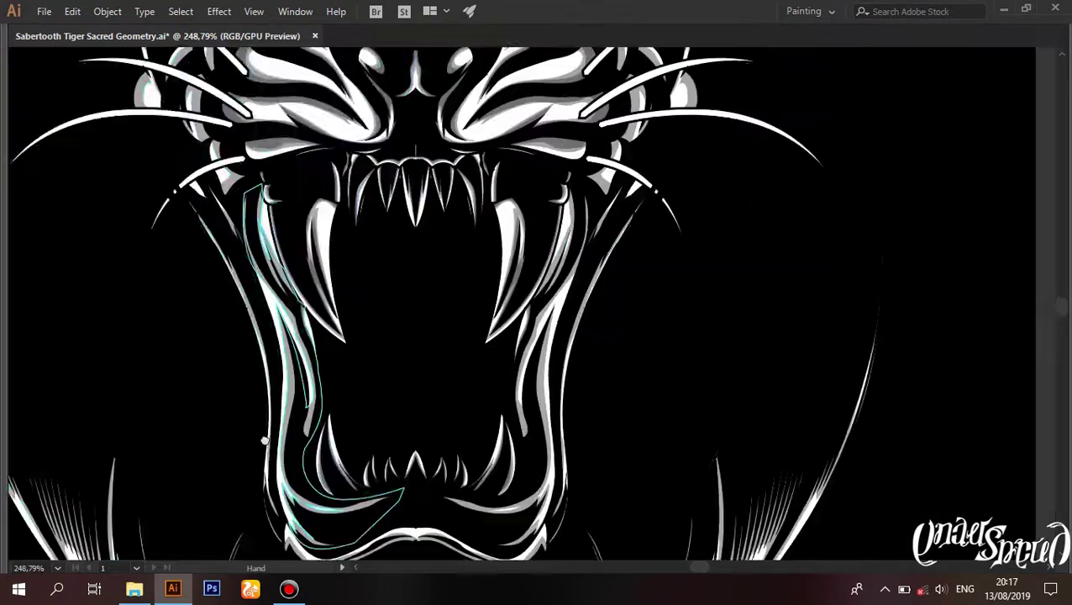
scroll(299, 107, "up", 2)
scroll(415, 349, "up", 2)
scroll(415, 349, "up", 1)
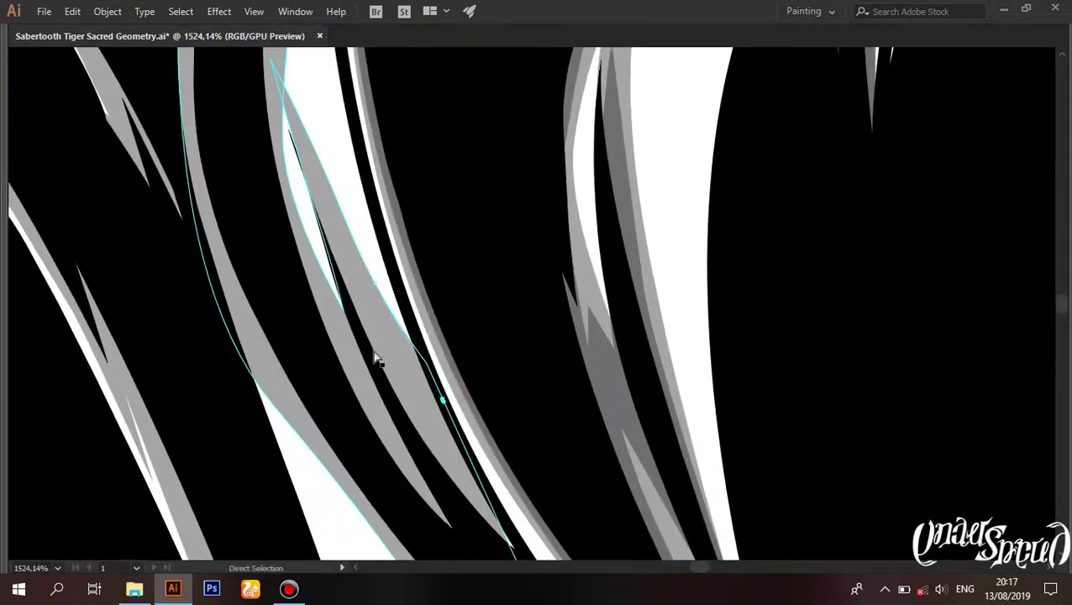
scroll(385, 270, "up", 1)
scroll(378, 401, "down", 2)
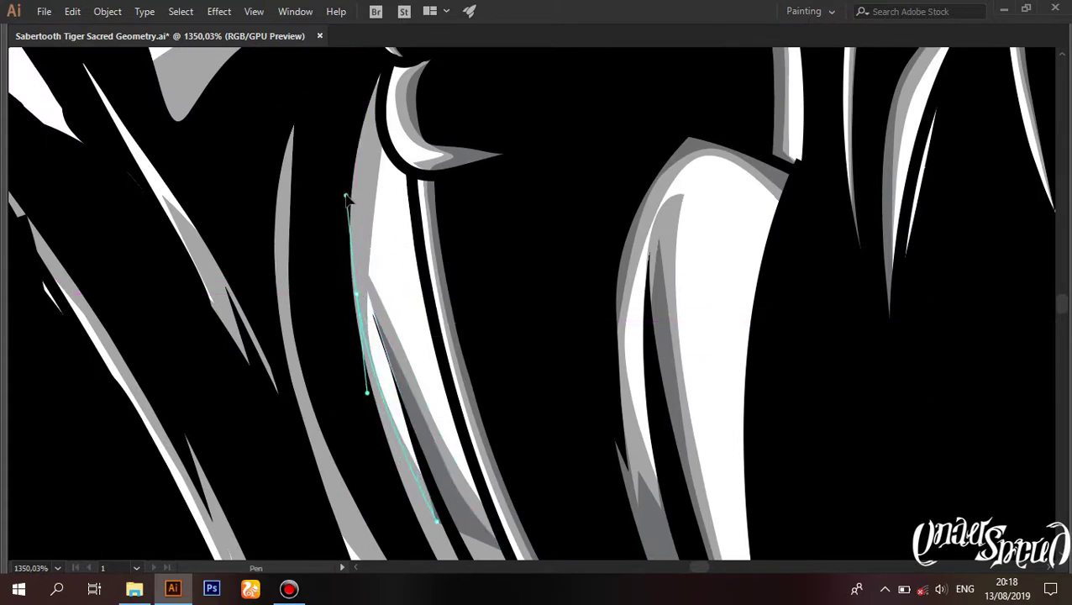
left_click_drag(382, 134, 380, 85)
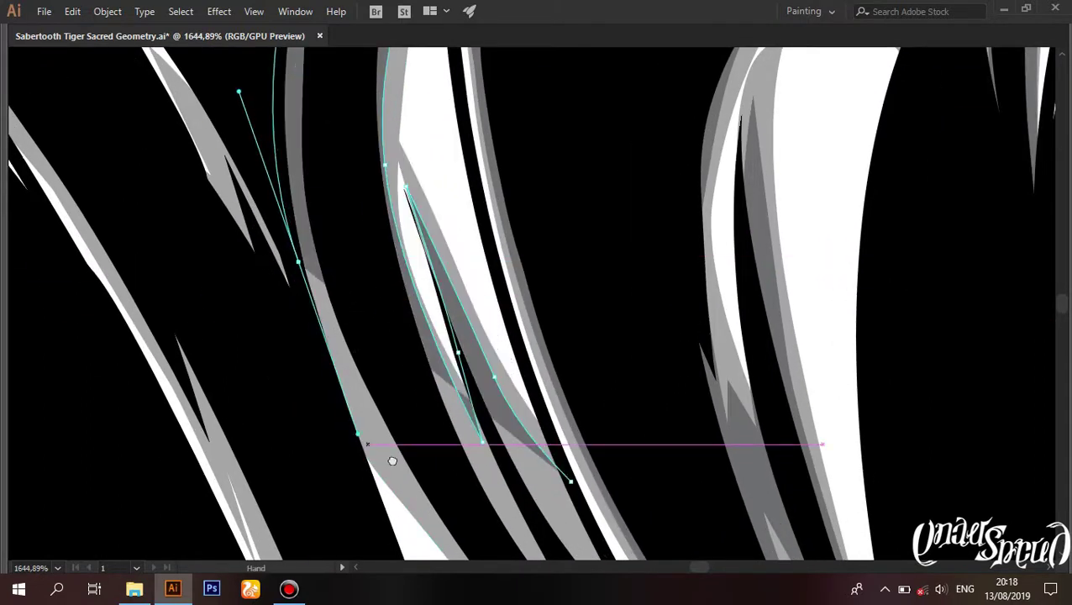
left_click_drag(278, 270, 335, 304)
scroll(302, 194, "up", 2)
scroll(302, 194, "up", 1)
scroll(336, 280, "down", 3)
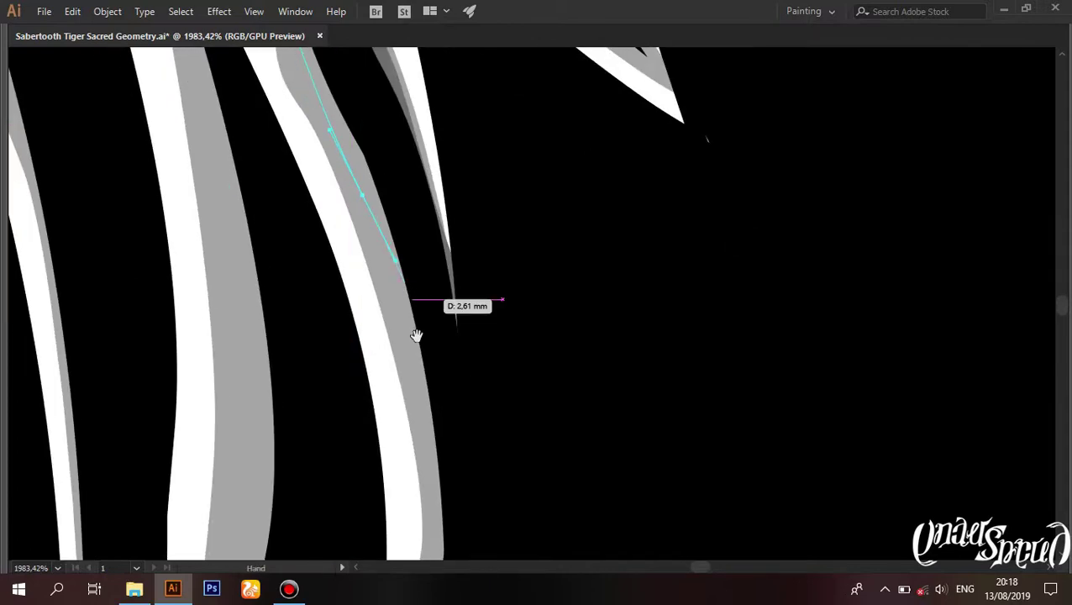
scroll(419, 338, "down", 3)
scroll(376, 328, "down", 3)
scroll(268, 282, "down", 3)
scroll(266, 306, "down", 2)
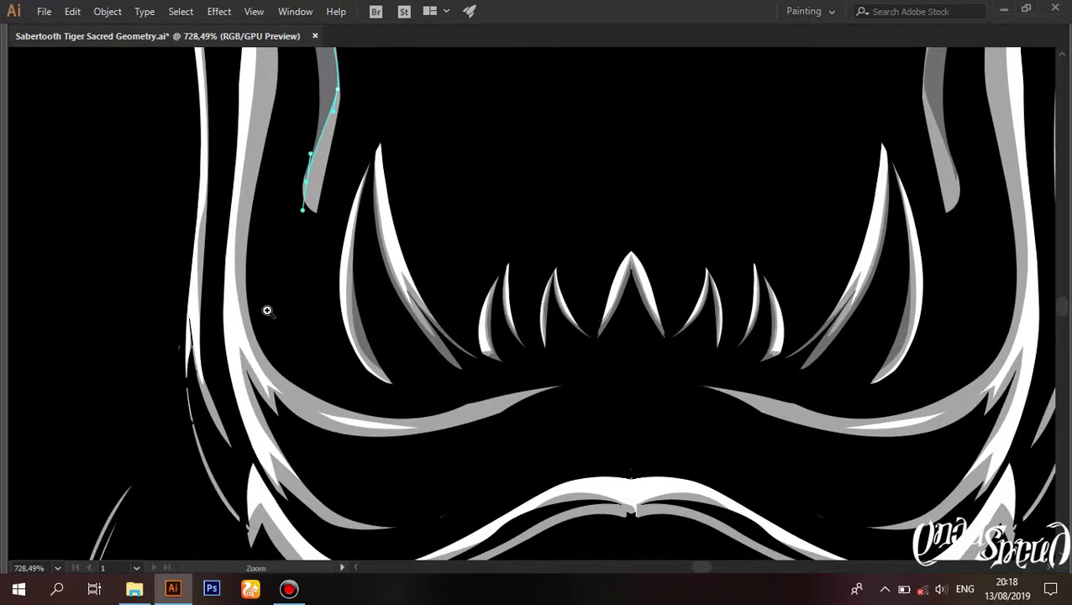
scroll(290, 275, "up", 1)
scroll(342, 275, "up", 3)
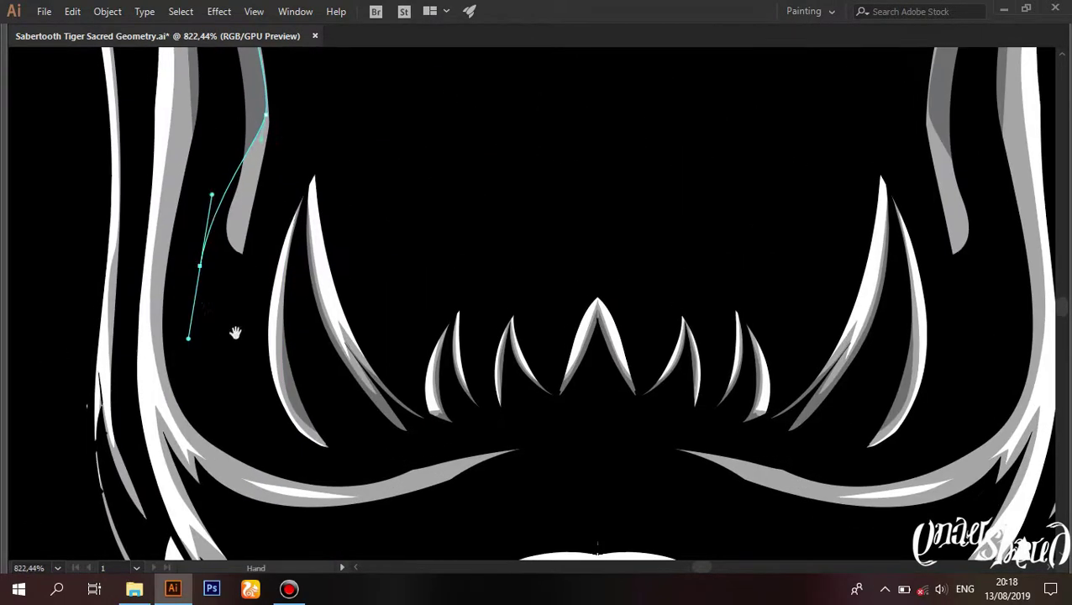
scroll(235, 333, "down", 2)
scroll(246, 339, "up", 3)
scroll(246, 339, "up", 1)
scroll(269, 277, "up", 5)
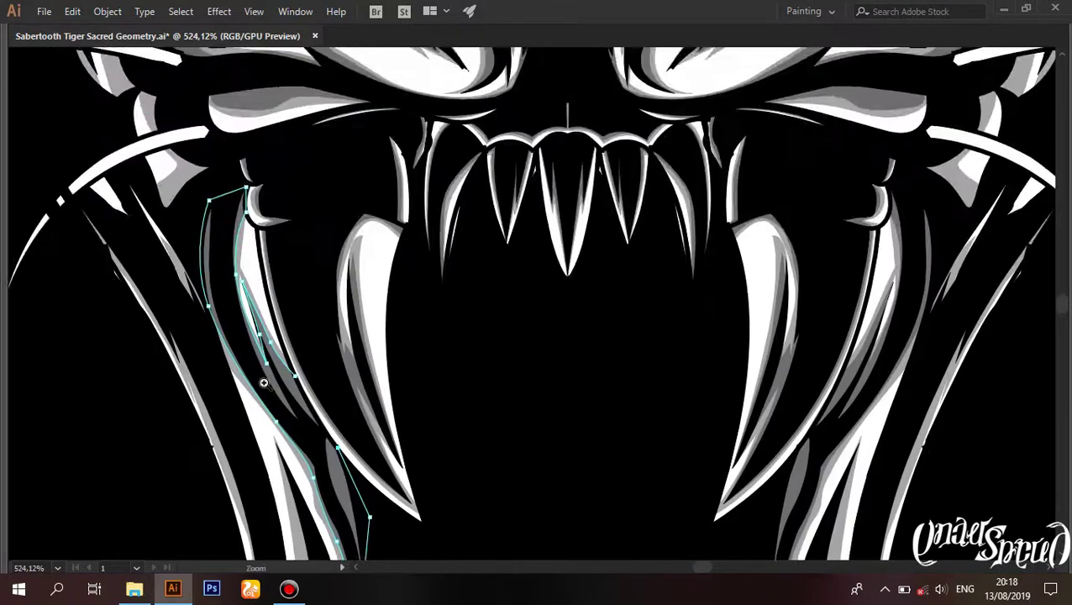
scroll(311, 374, "up", 2)
scroll(294, 328, "down", 2)
scroll(402, 411, "up", 2)
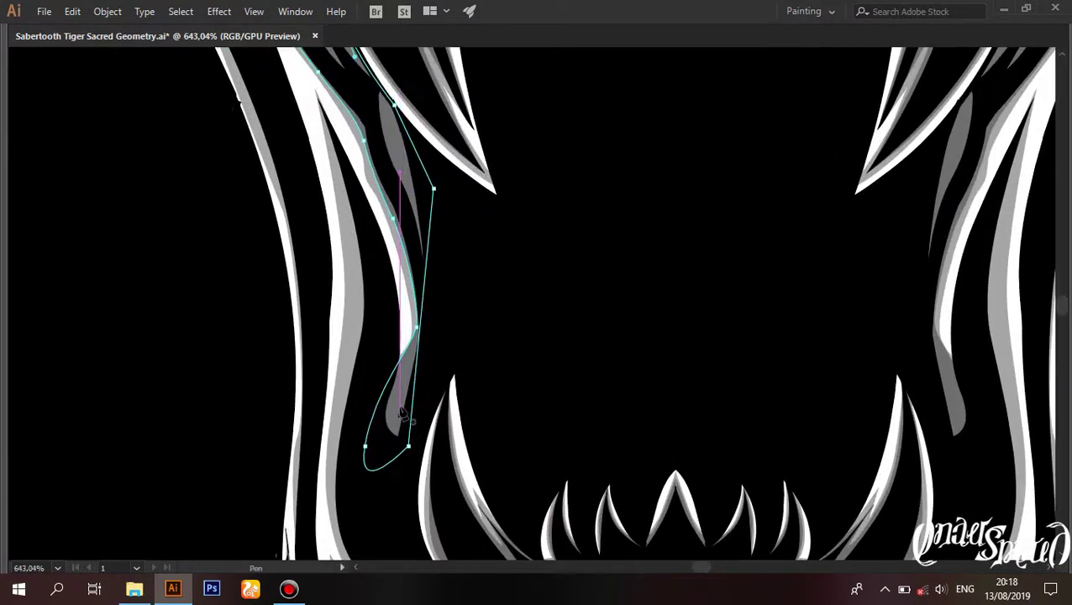
scroll(370, 189, "up", 2)
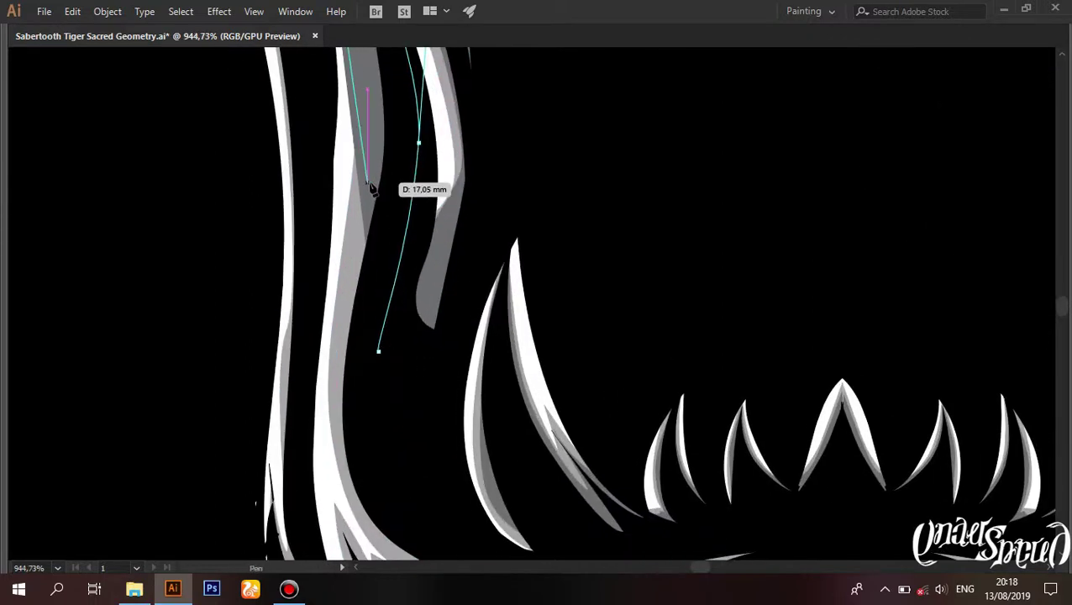
scroll(349, 208, "down", 3)
scroll(353, 237, "up", 2)
scroll(361, 286, "down", 2)
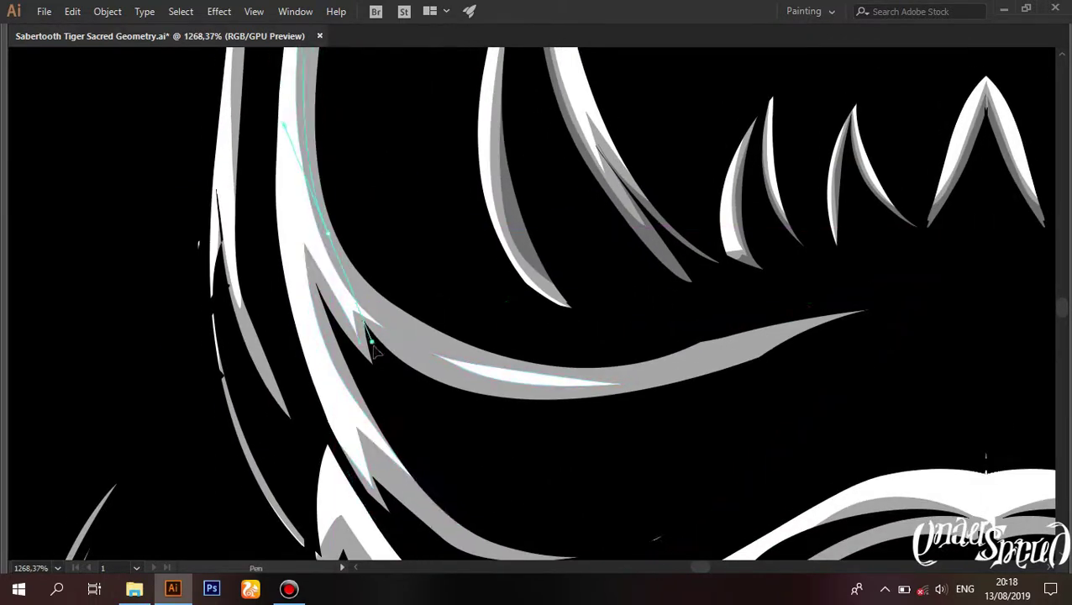
scroll(372, 351, "down", 2)
scroll(697, 340, "up", 3)
scroll(706, 332, "down", 1)
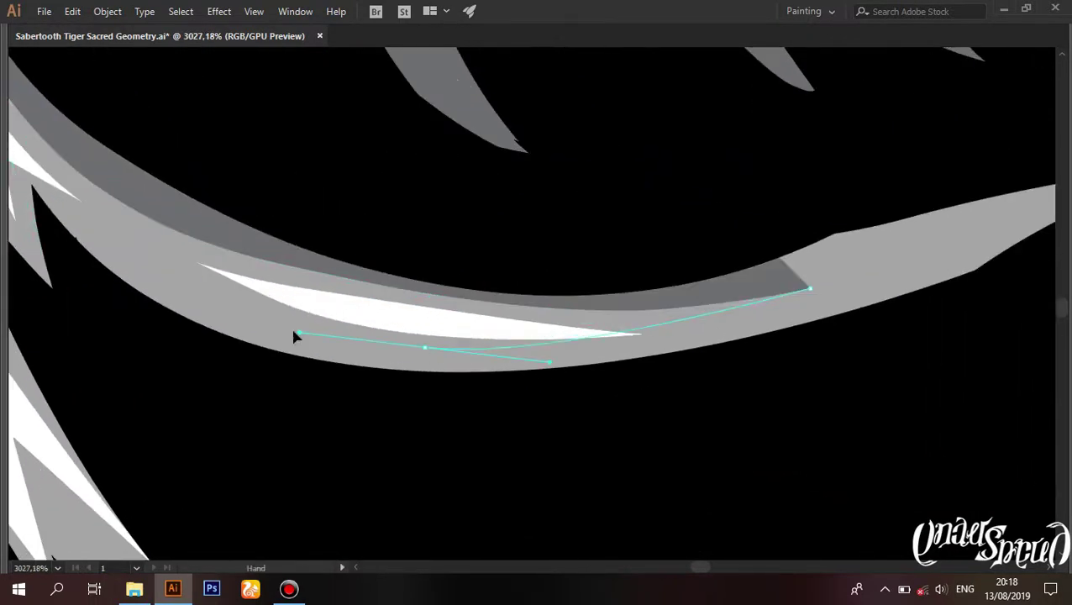
Step: Bend the last segment to the jaw curve and add anchors along the jaw shadow
left_click_drag(294, 335, 514, 354)
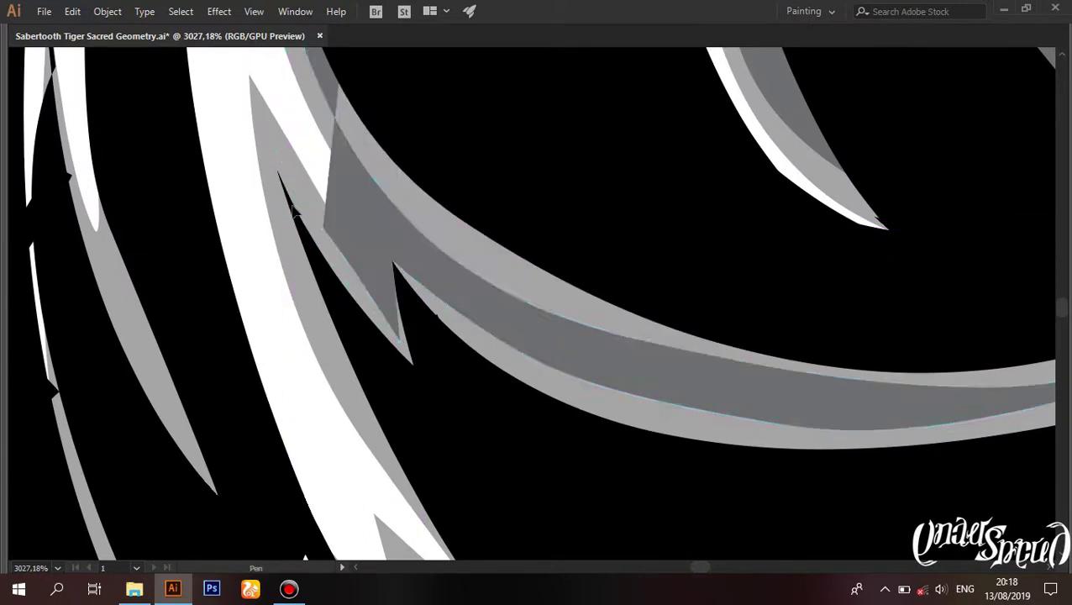
scroll(383, 275, "down", 2)
left_click_drag(479, 381, 485, 336)
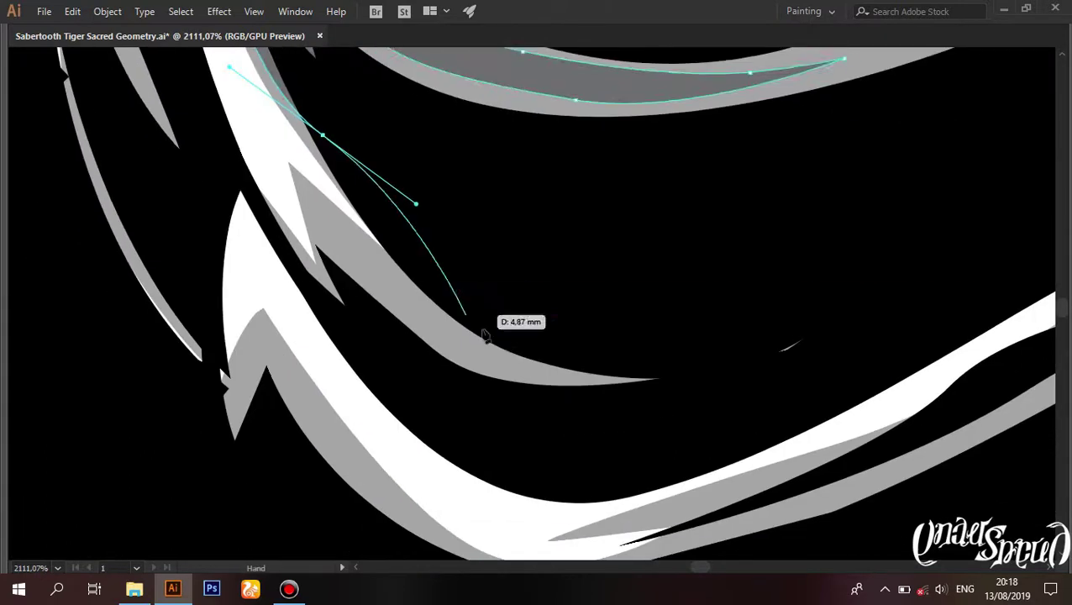
left_click(312, 209)
scroll(280, 245, "down", 1)
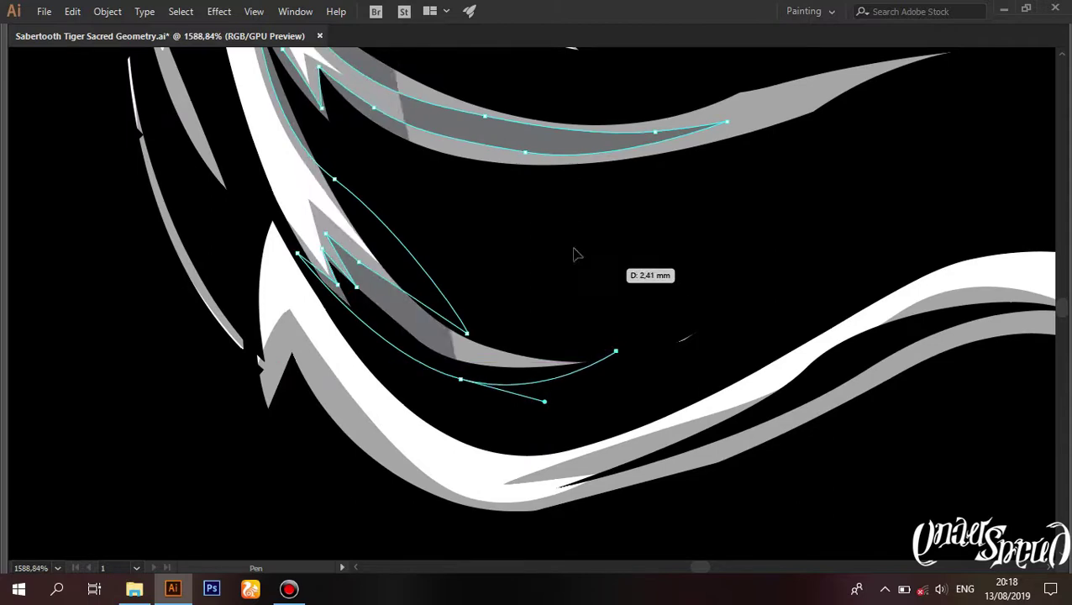
left_click(387, 230)
Step: Place a new anchor on the mouth stripe shadow
mouse_move(687, 334)
left_mouse_down()
mouse_move(760, 191)
mouse_move(569, 347)
mouse_move(474, 334)
mouse_move(462, 485)
left_mouse_up()
scroll(462, 485, "up", 4)
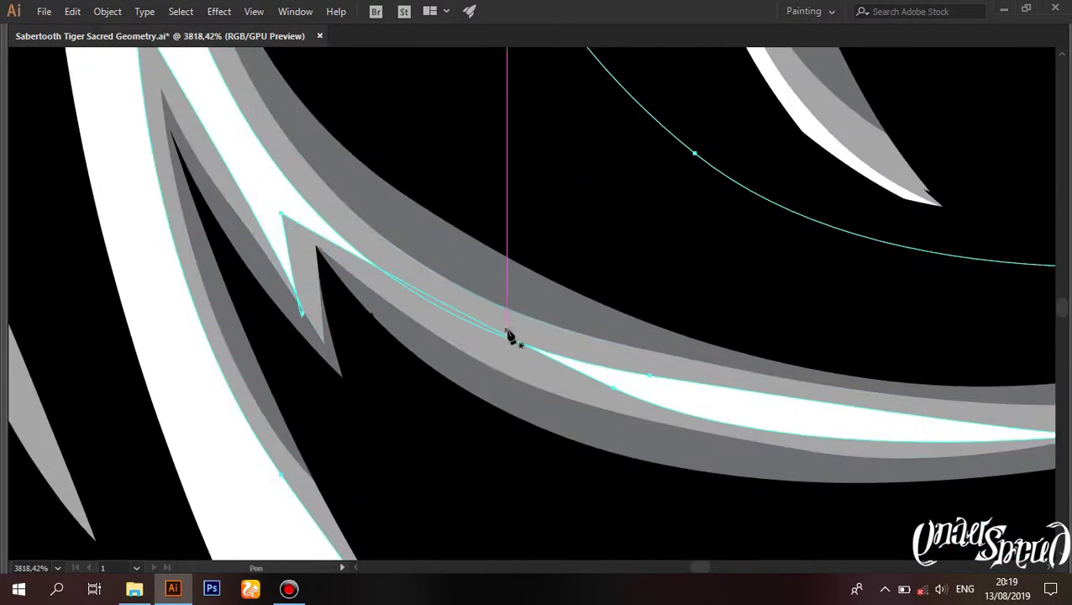
scroll(464, 346, "down", 2)
scroll(560, 325, "down", 3)
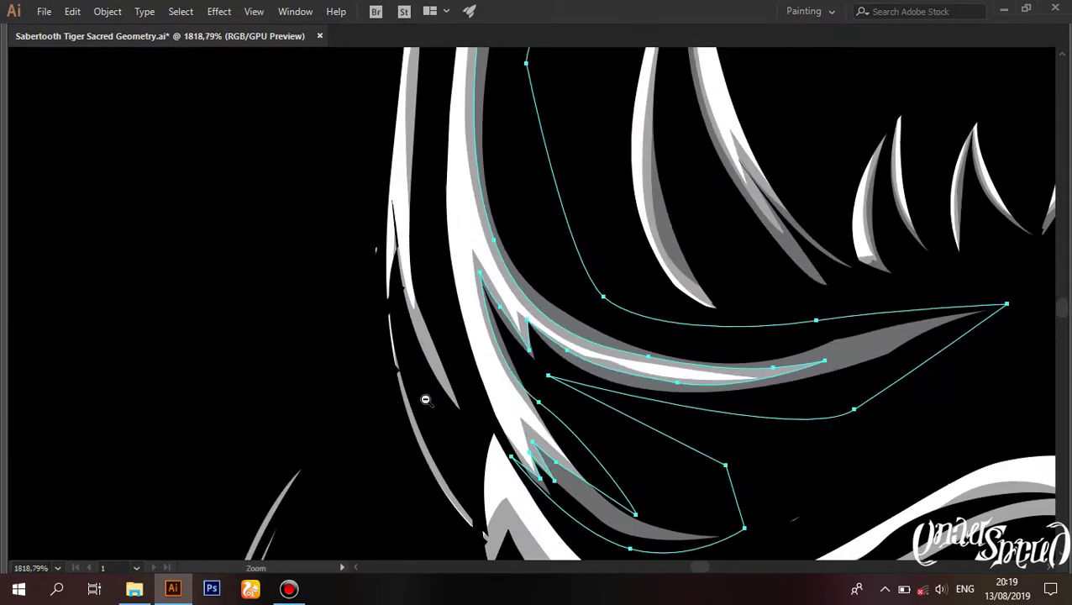
scroll(504, 345, "down", 3)
scroll(476, 354, "down", 3)
scroll(643, 356, "up", 1)
scroll(567, 178, "up", 2)
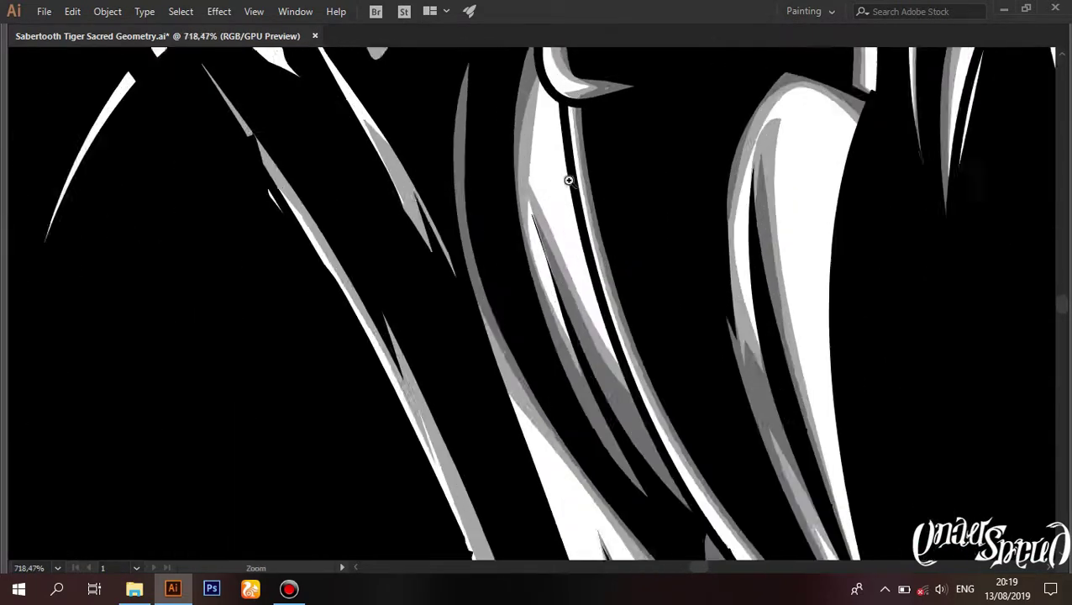
scroll(485, 324, "up", 3)
scroll(311, 157, "down", 1)
left_click(347, 193)
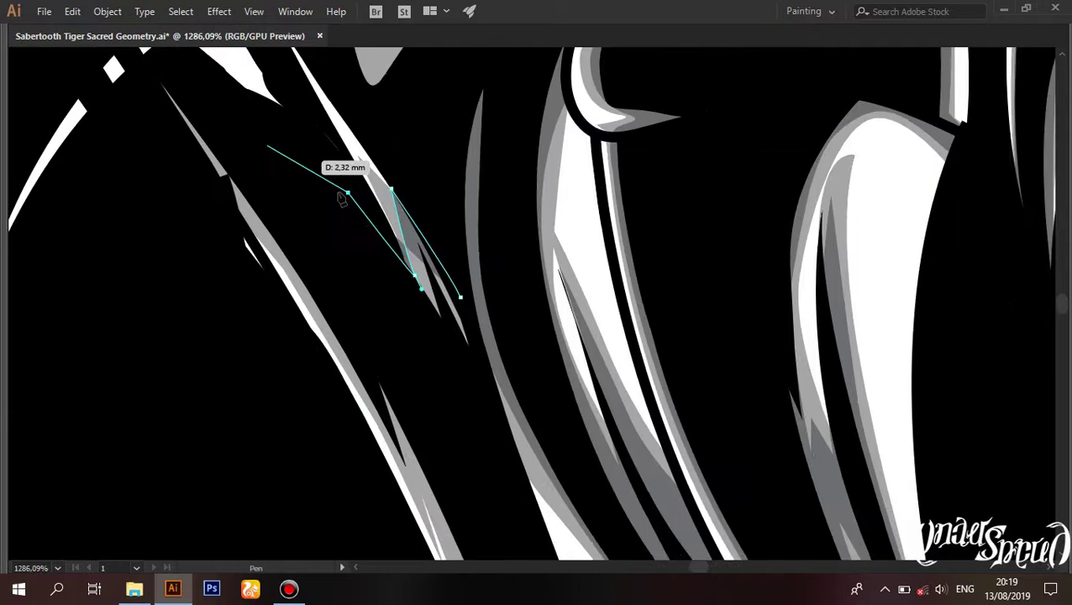
scroll(288, 280, "up", 2)
scroll(256, 227, "up", 2)
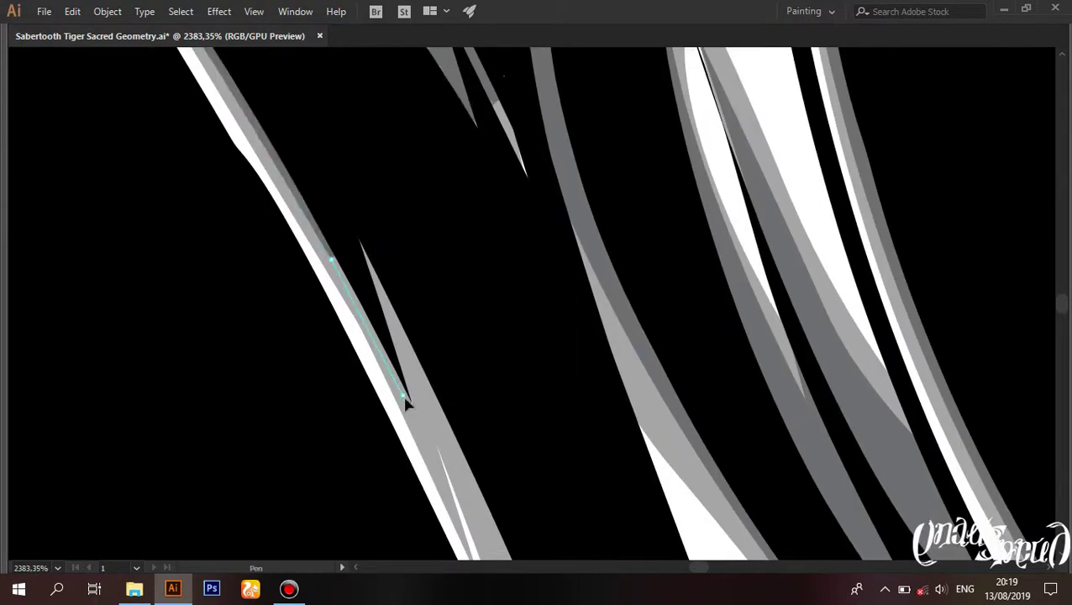
Step: Trace the lower lip curve with smooth anchors from its left corner toward the centre notch
left_click_drag(405, 405, 353, 217)
mouse_move(456, 458)
left_mouse_down()
mouse_move(484, 479)
mouse_move(412, 206)
left_mouse_up()
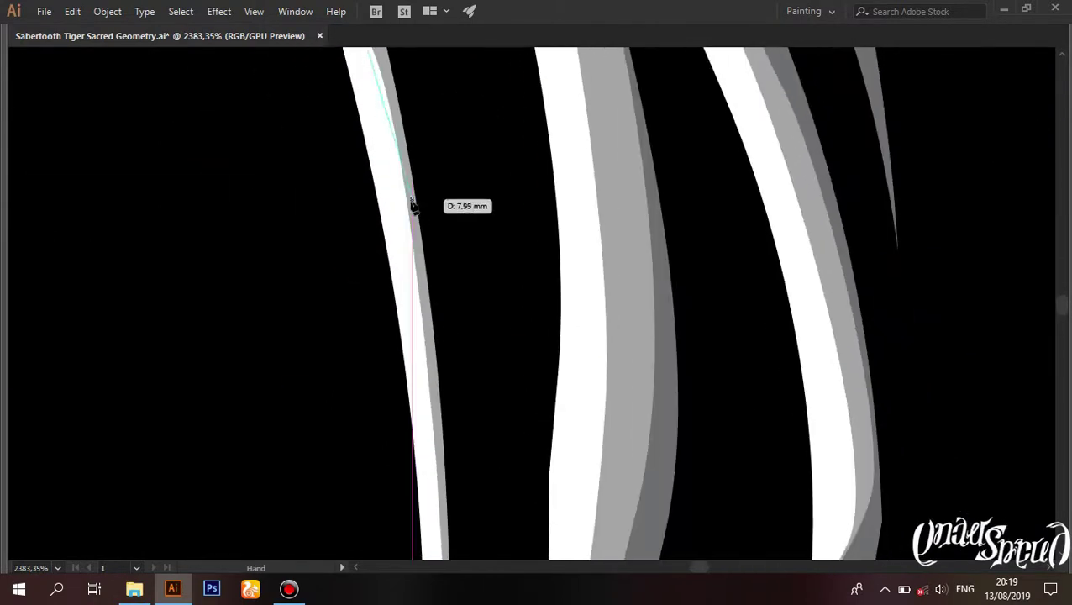
left_click_drag(449, 407, 386, 84)
mouse_move(366, 299)
left_mouse_down()
mouse_move(426, 160)
mouse_move(405, 218)
mouse_move(354, 225)
left_mouse_up()
scroll(478, 379, "down", 2)
mouse_move(426, 275)
left_mouse_down()
mouse_move(350, 275)
mouse_move(342, 399)
mouse_move(335, 223)
left_mouse_up()
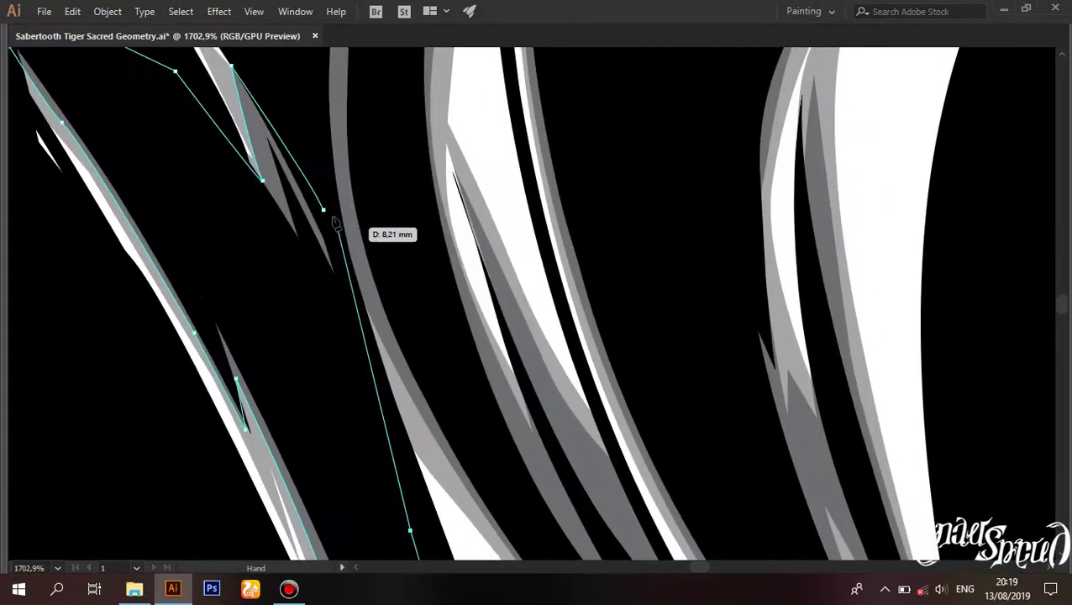
scroll(415, 249, "down", 5)
scroll(368, 351, "down", 3)
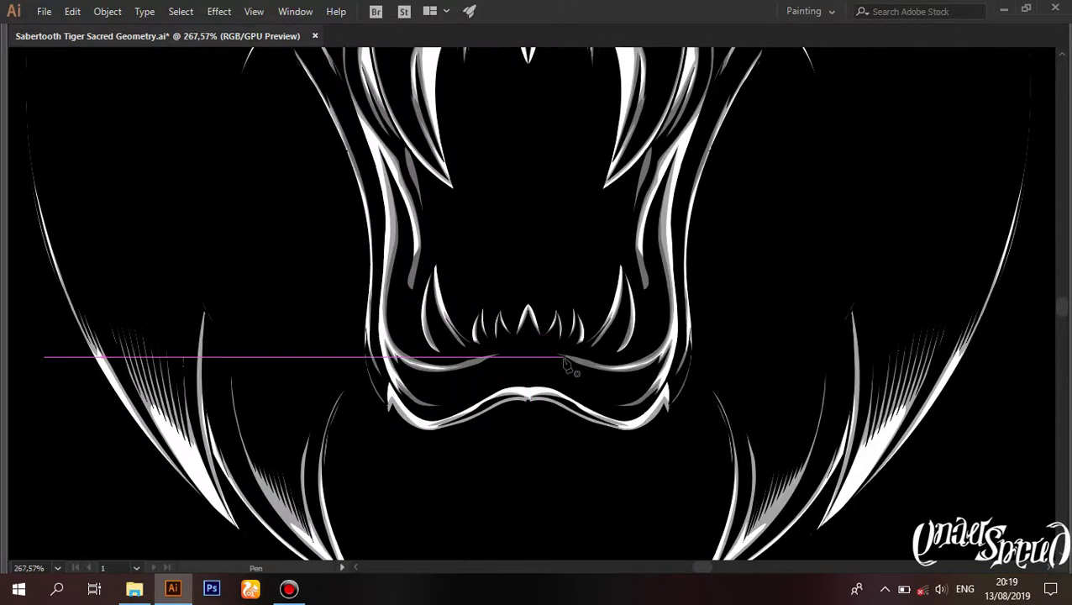
scroll(420, 454, "up", 3)
scroll(397, 406, "up", 4)
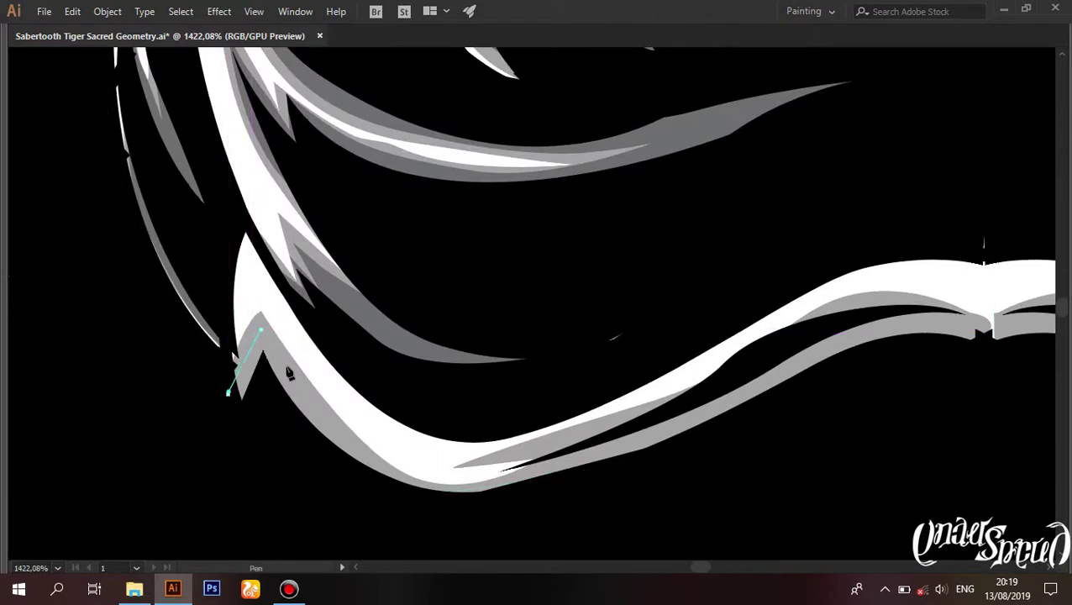
scroll(288, 375, "up", 2)
scroll(371, 347, "up", 2)
left_click_drag(539, 283, 311, 335)
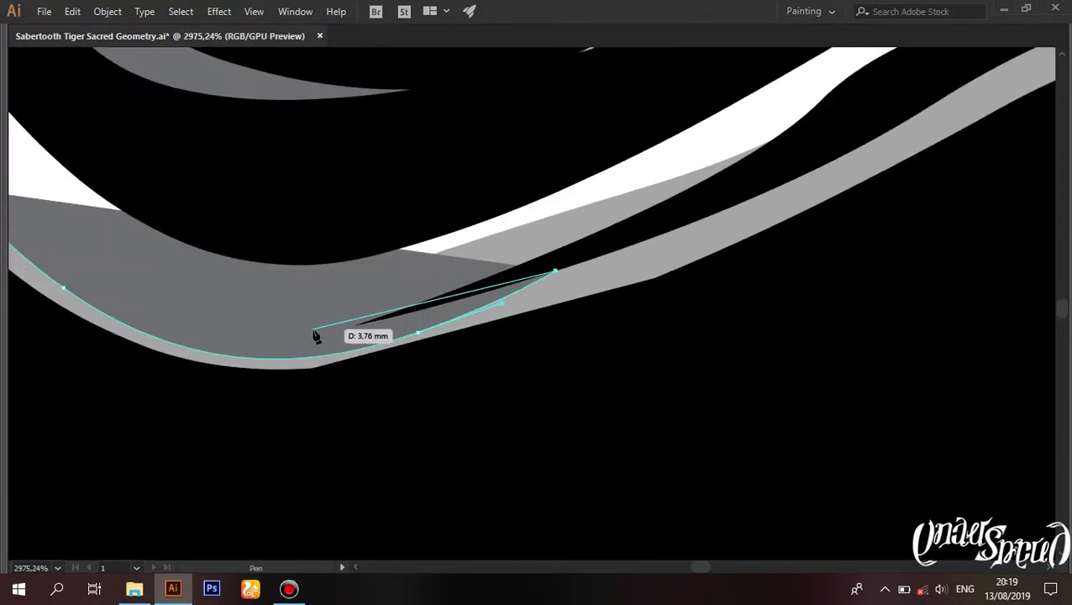
scroll(548, 233, "up", 3)
scroll(383, 283, "right", 5)
left_click(496, 183)
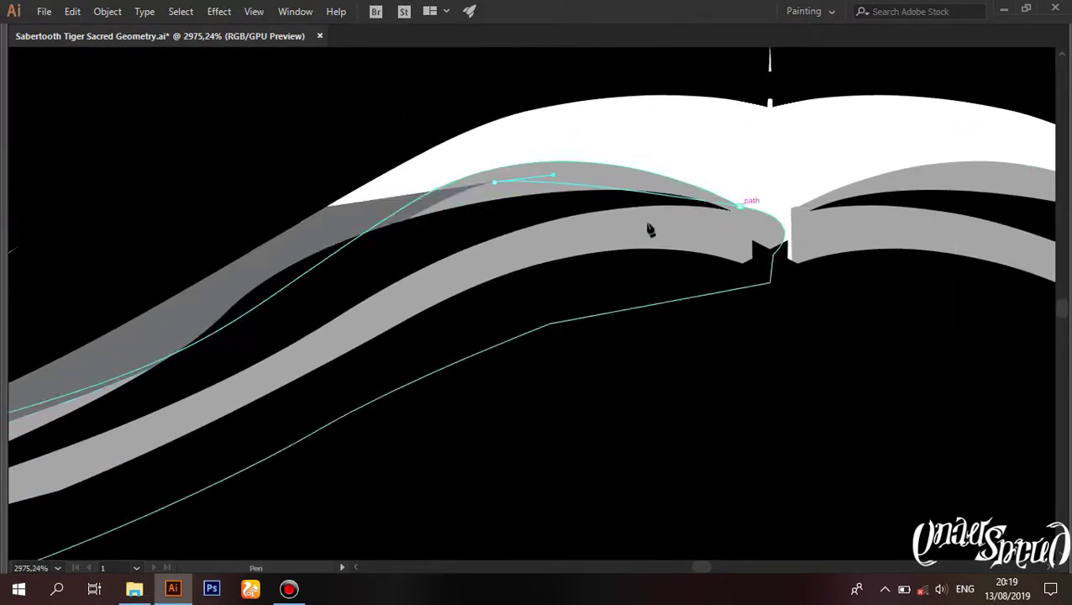
left_click_drag(740, 206, 616, 252)
scroll(782, 226, "down", 2)
scroll(782, 227, "down", 3)
left_click_drag(415, 390, 359, 393)
scroll(468, 329, "down", 5)
Step: Trace a closed Pen shadow path around the grey cheek shape, ending on its start point
scroll(517, 386, "down", 5)
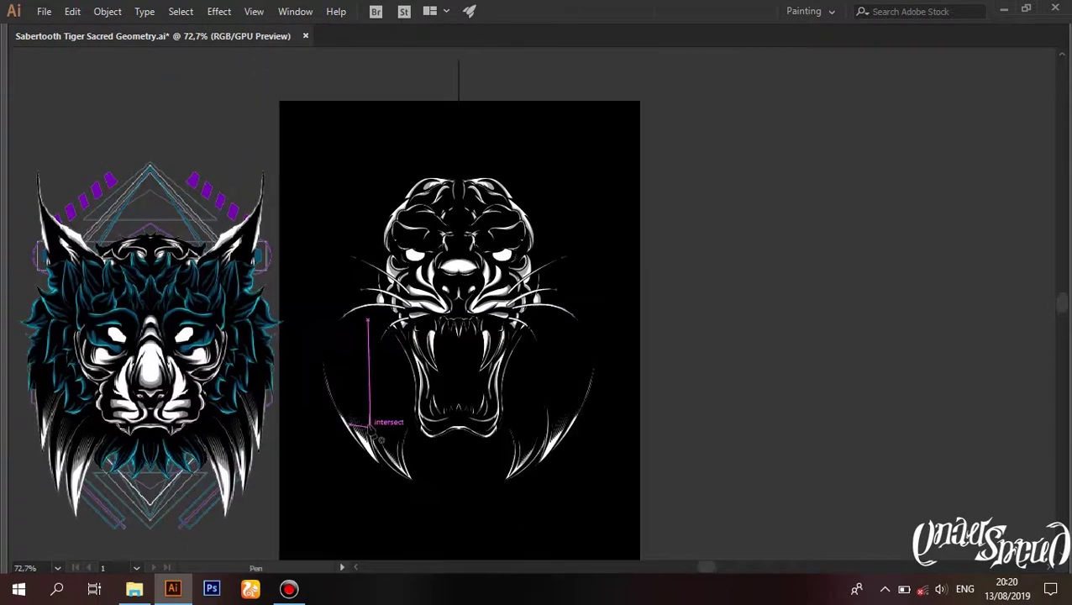
scroll(594, 167, "up", 5)
scroll(501, 305, "up", 5)
scroll(500, 305, "up", 3)
scroll(487, 311, "up", 3)
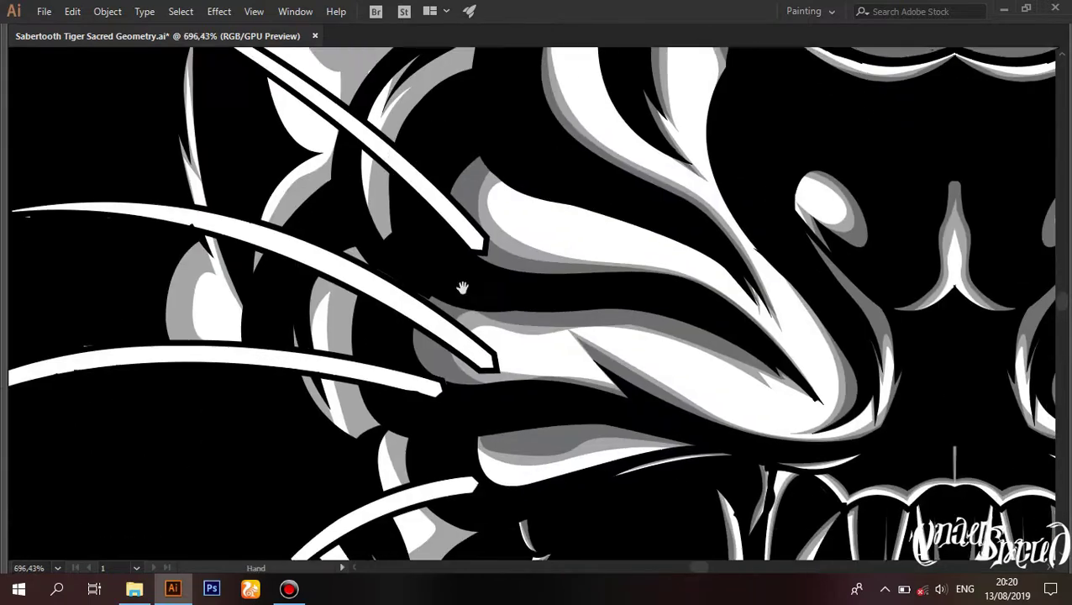
scroll(470, 315, "down", 3)
scroll(460, 320, "up", 3)
scroll(460, 320, "up", 1)
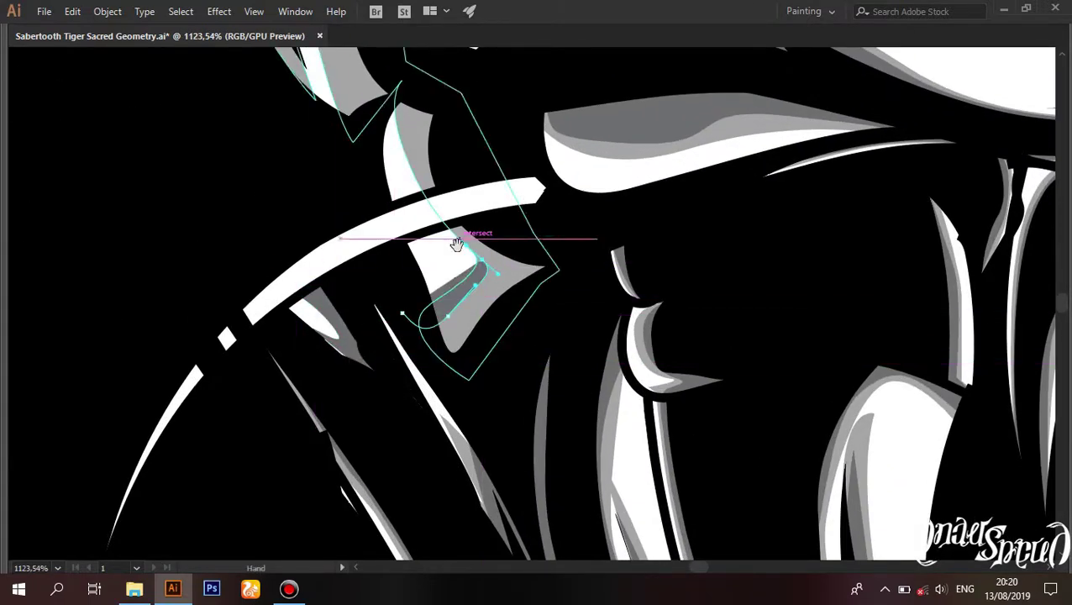
left_click_drag(456, 244, 451, 281)
left_click(611, 384)
left_click(621, 403)
left_click(561, 460)
left_click(514, 503)
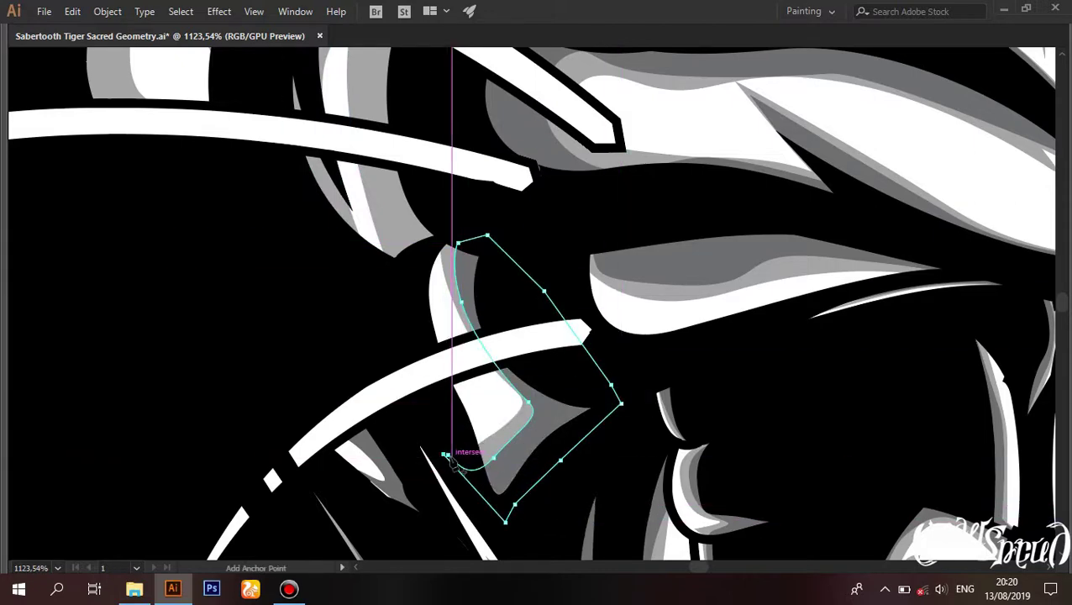
left_click(448, 455)
Step: Start a new path with anchors over the top of the curl beside the eye
scroll(504, 336, "down", 2)
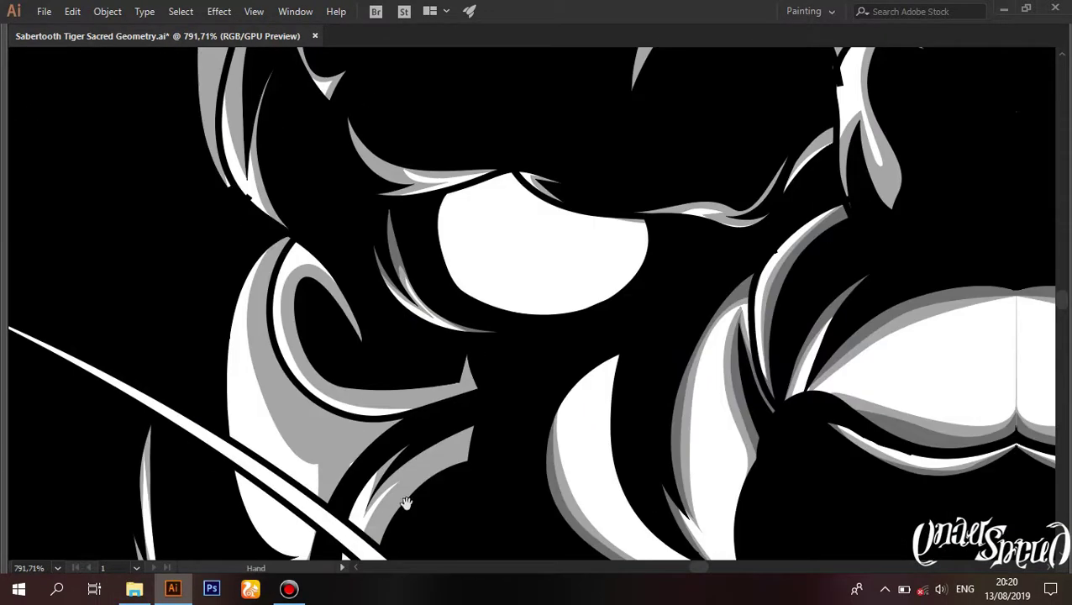
scroll(646, 329, "up", 4)
left_click_drag(147, 305, 267, 458)
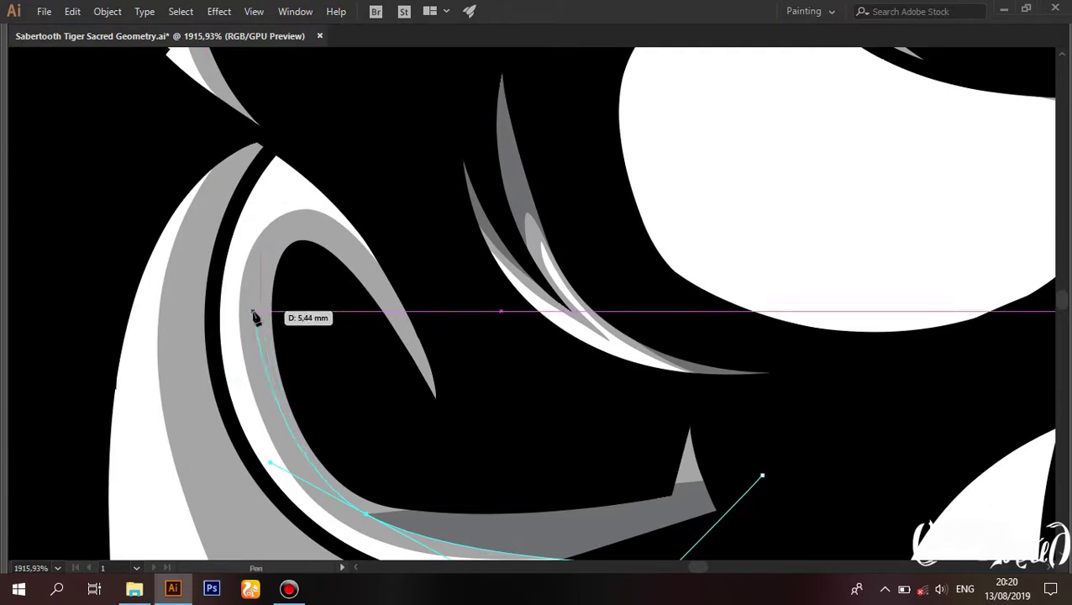
left_click(266, 227)
left_click(311, 235)
left_click(362, 265)
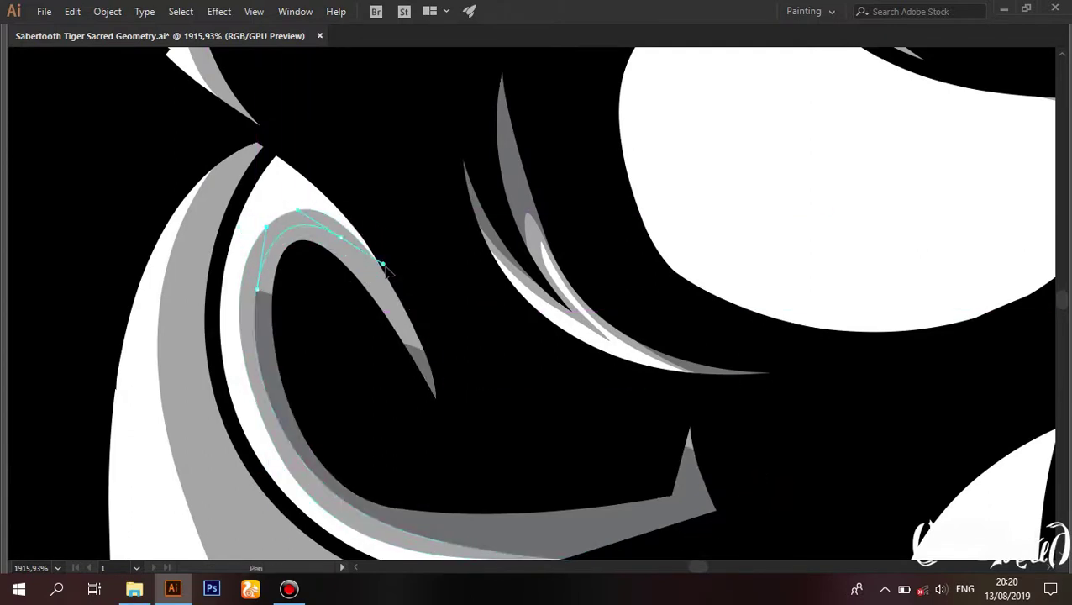
left_click(451, 353)
left_click_drag(526, 442, 364, 292)
Step: Extend the curl path with a smooth anchor on the stripe edge and one on the outer edge
scroll(619, 326, "down", 5)
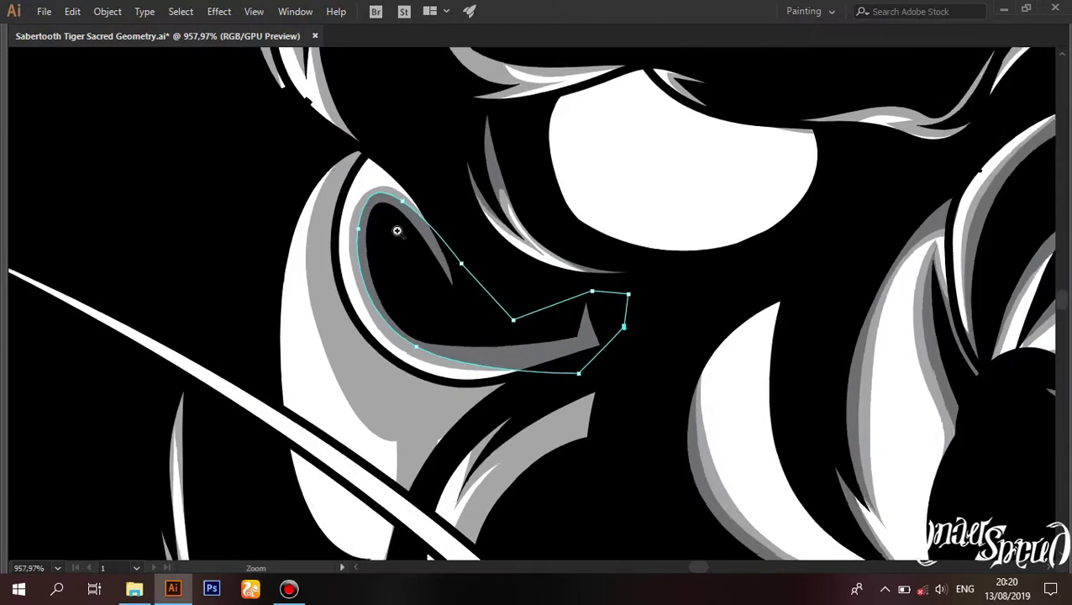
scroll(330, 256, "up", 3)
mouse_move(339, 408)
left_mouse_down()
mouse_move(418, 251)
mouse_move(336, 337)
left_mouse_up()
scroll(412, 239, "up", 2)
left_click_drag(256, 418, 302, 319)
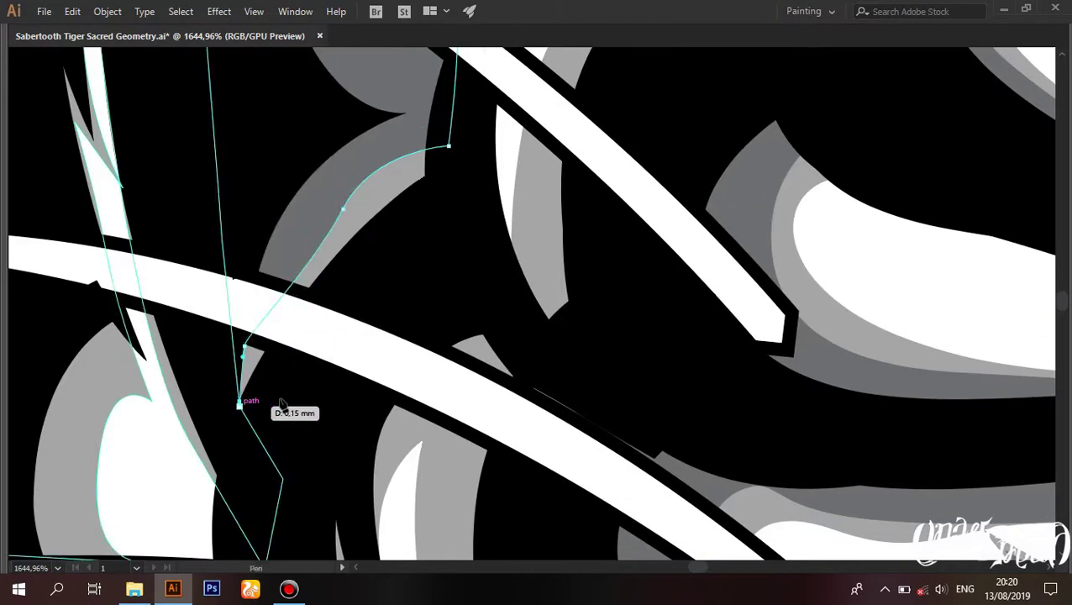
scroll(280, 407, "down", 2)
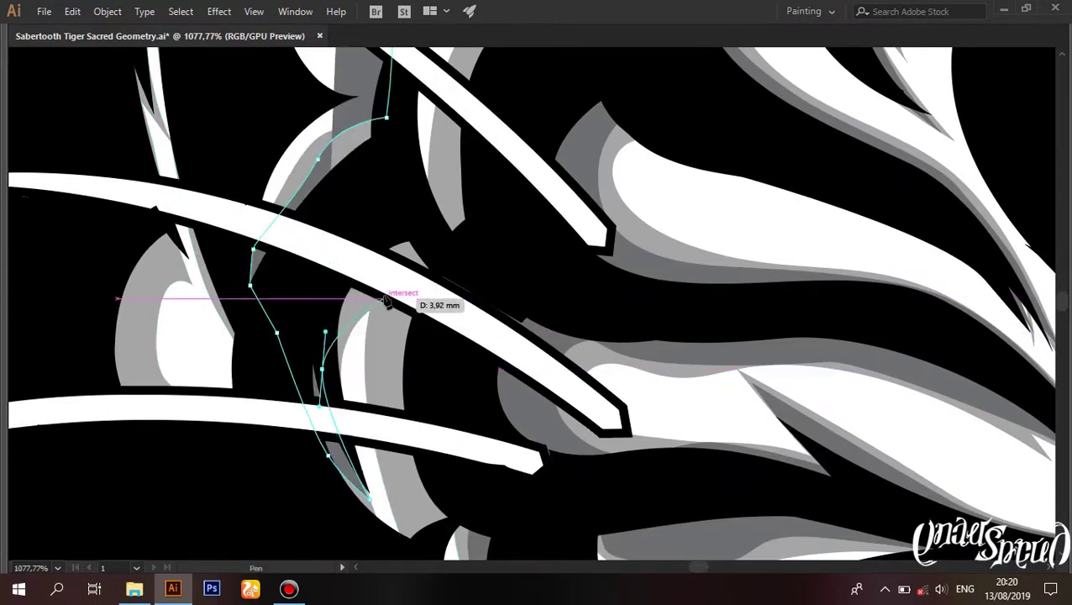
left_click_drag(380, 274, 409, 256)
left_click_drag(382, 395, 371, 418)
mouse_move(455, 435)
left_mouse_down()
mouse_move(418, 287)
mouse_move(412, 336)
left_mouse_up()
left_click_drag(450, 204, 403, 288)
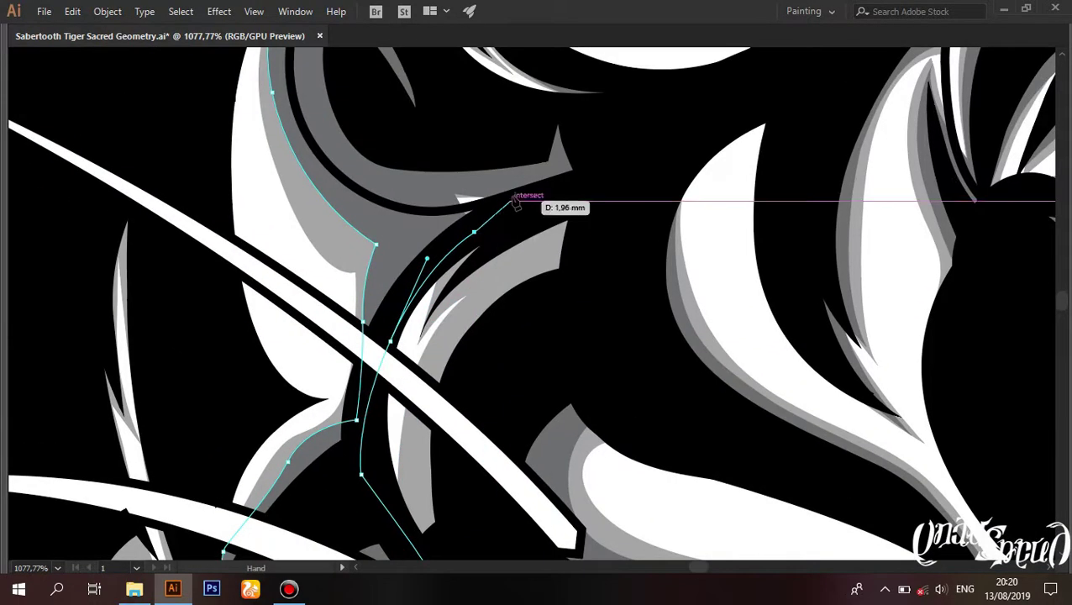
scroll(339, 183, "up", 3)
left_click(355, 241)
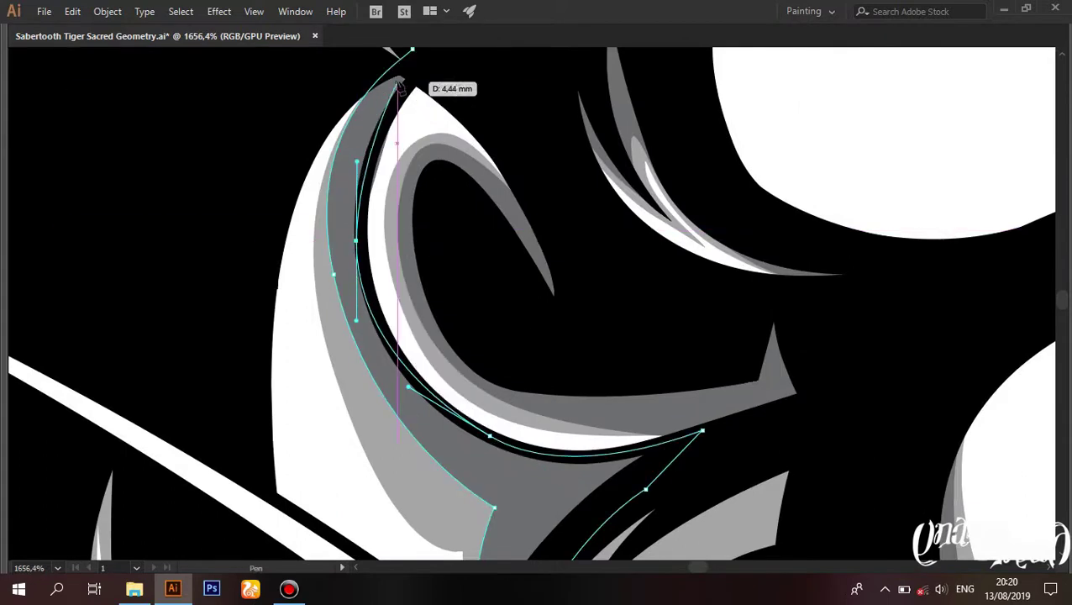
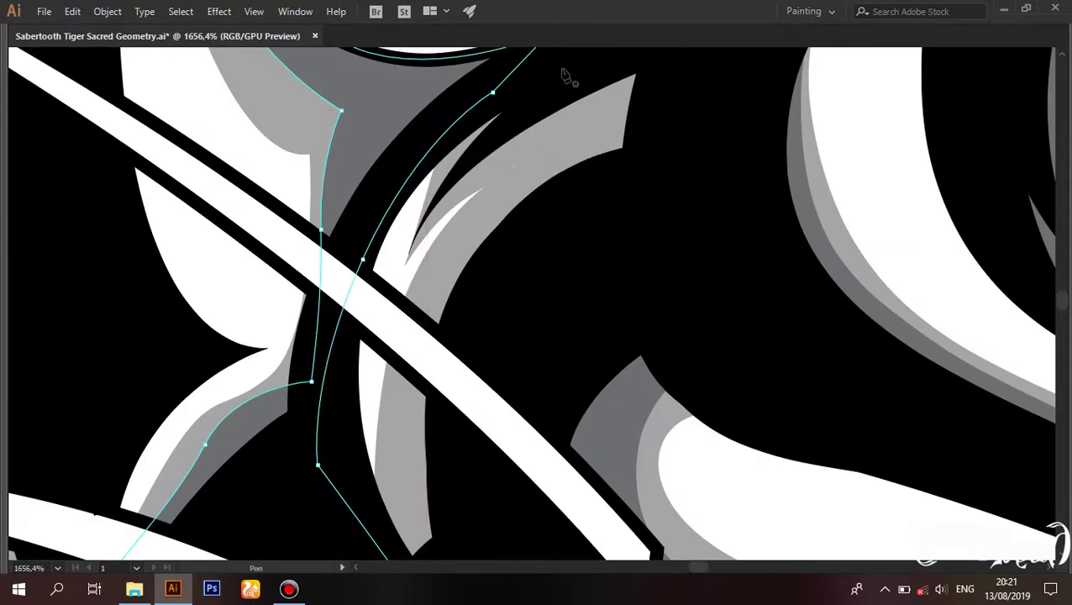
Step: Trace and close a shading shape beside the tusk with the Pen tool
left_click_drag(469, 134, 420, 233)
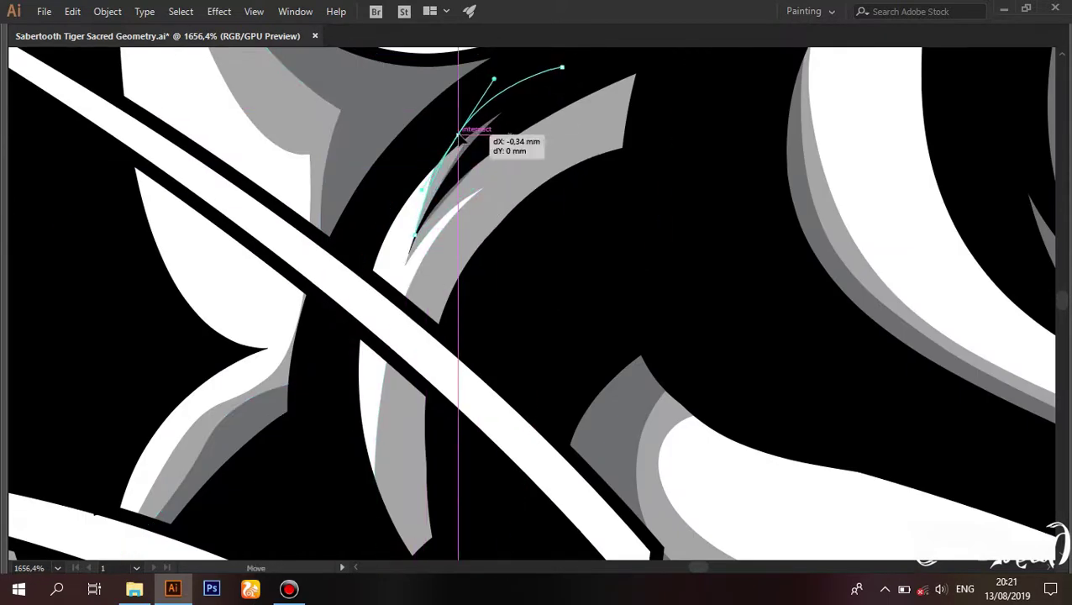
left_click_drag(481, 277, 519, 153)
left_click(423, 357)
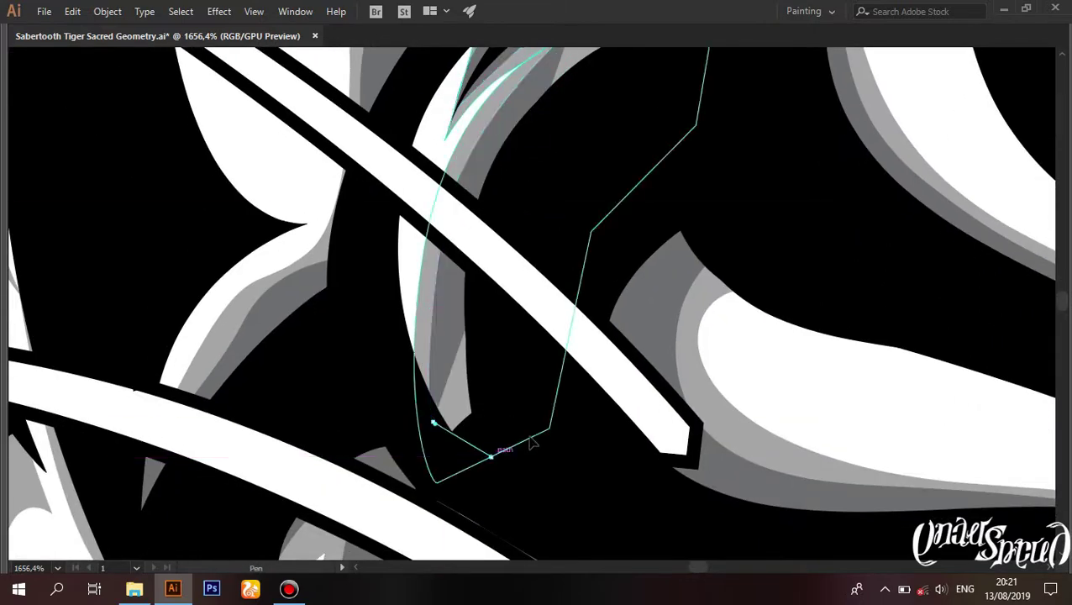
left_click(451, 204, "ctrl+alt")
left_click_drag(652, 124, 655, 159)
left_click(450, 204, "ctrl+alt")
Step: Start a new path near the tusk, then fit the whole tiger head in view with Ctrl+0
scroll(450, 204, "up", 1)
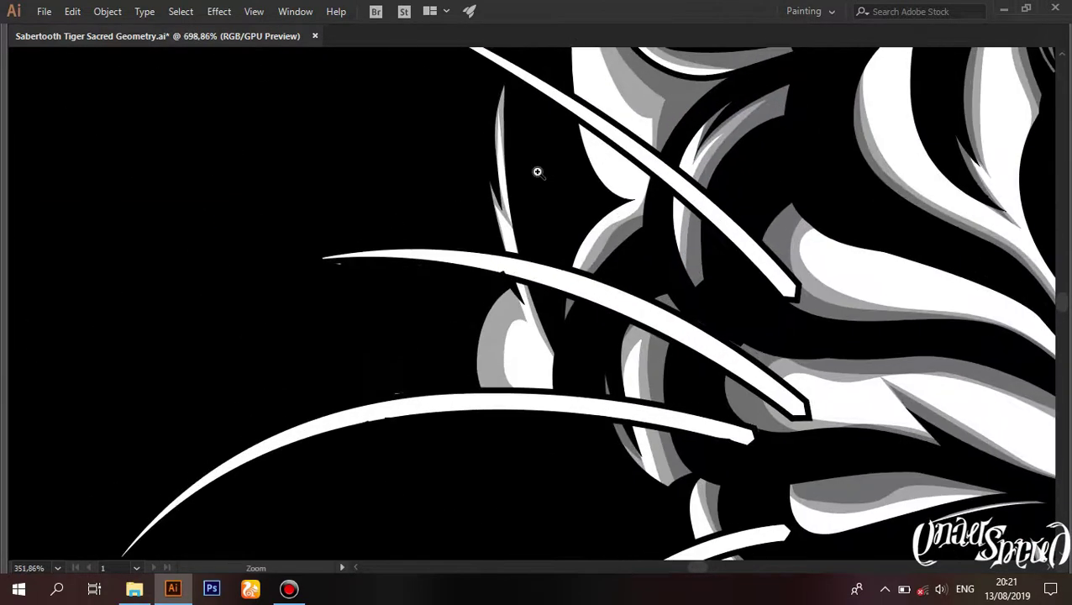
scroll(536, 170, "up", 1)
left_click(507, 181)
left_click(542, 223)
scroll(477, 252, "up", 1)
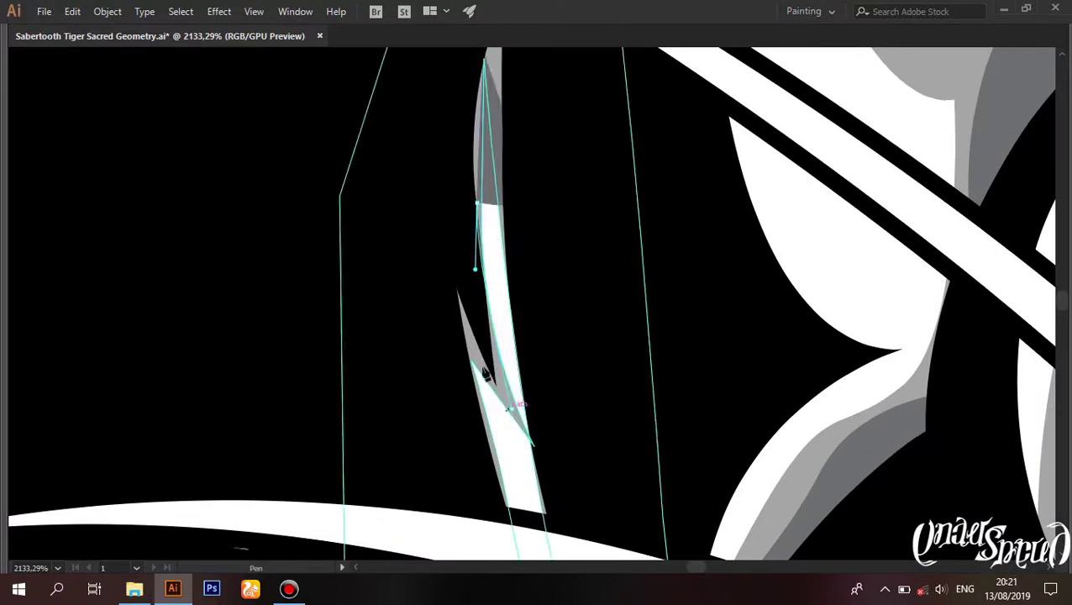
scroll(477, 252, "down", 5)
scroll(387, 257, "up", 3)
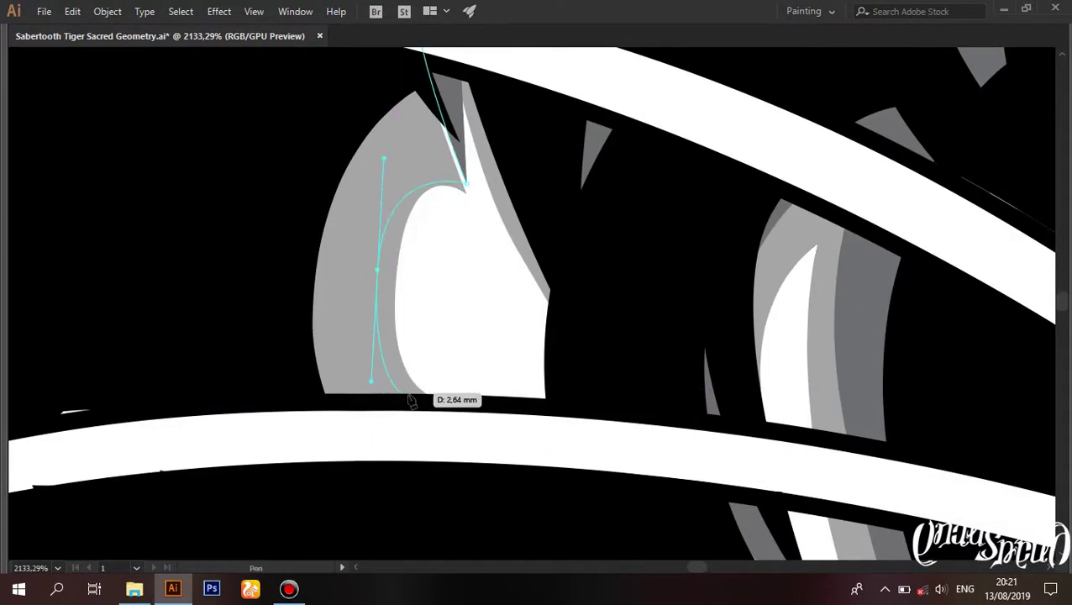
left_click_drag(411, 402, 539, 363)
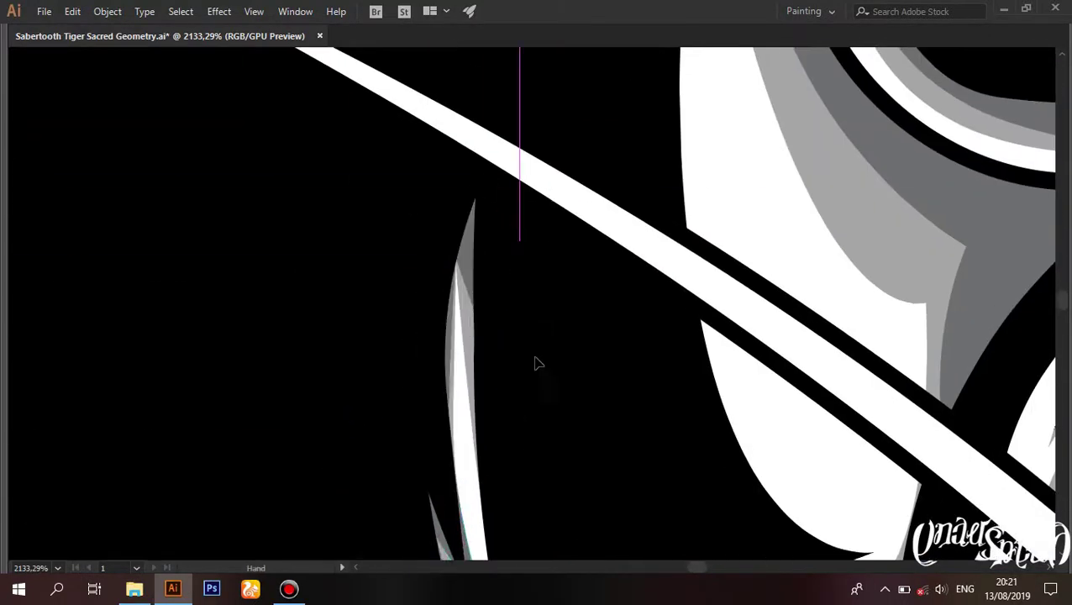
key("ctrl+0")
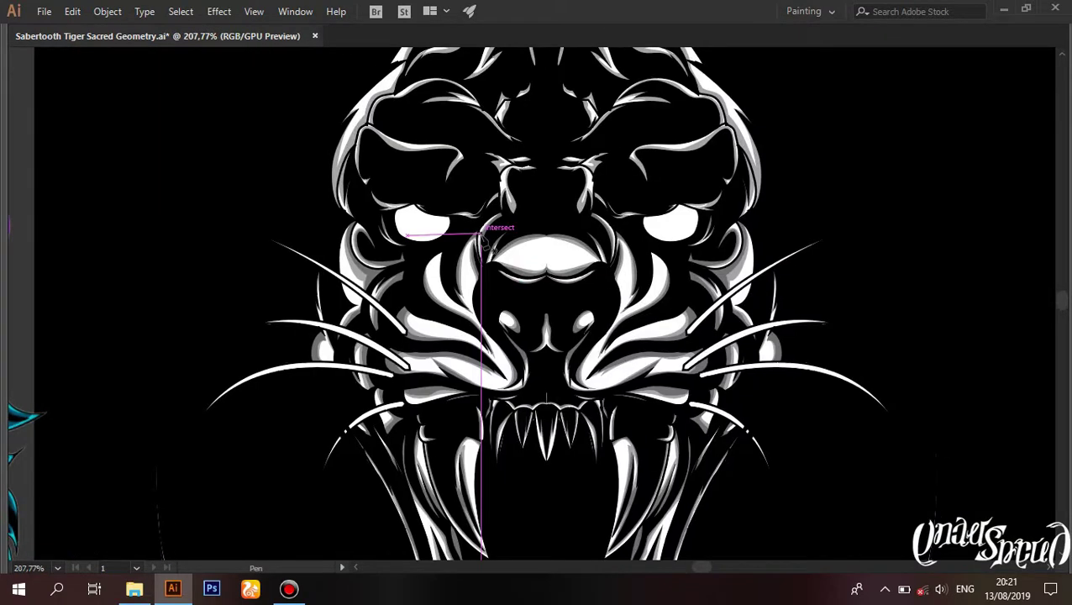
Step: Zoom in above the eye and trace a closed path around the first mane strand
left_click_drag(483, 239, 350, 419)
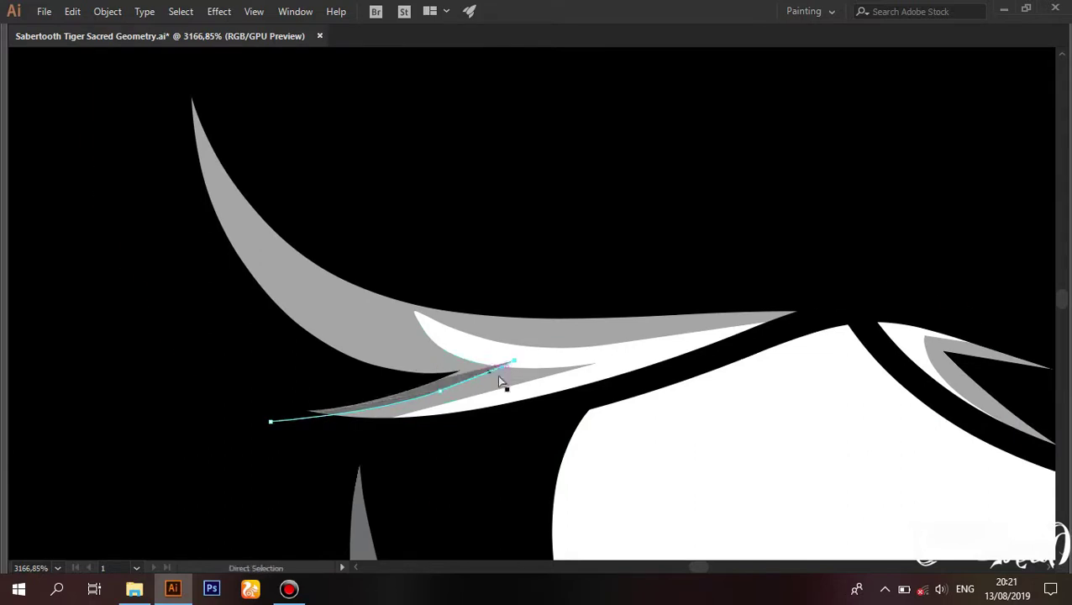
scroll(618, 304, "right", 3)
left_click_drag(358, 352, 85, 321)
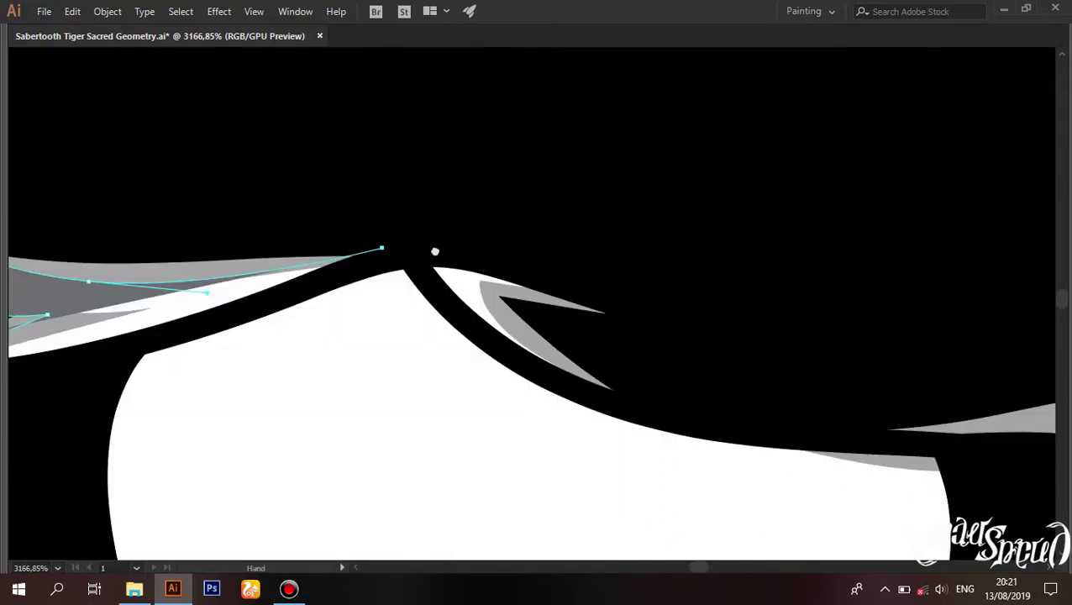
mouse_move(873, 414)
left_mouse_down()
mouse_move(571, 372)
mouse_move(407, 294)
left_mouse_up()
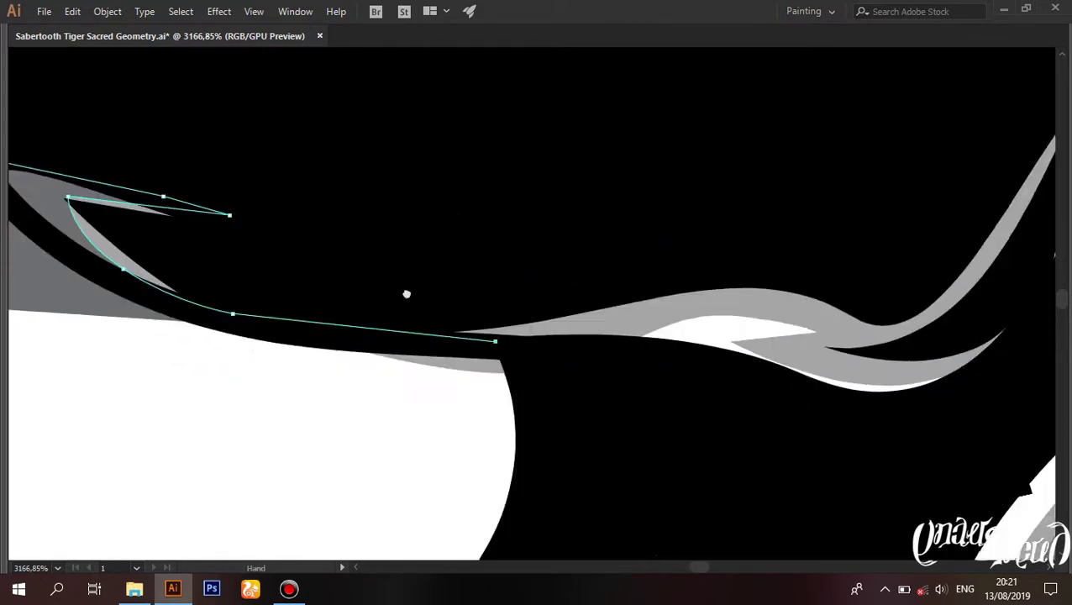
scroll(406, 294, "down", 3)
left_click_drag(547, 258, 638, 304)
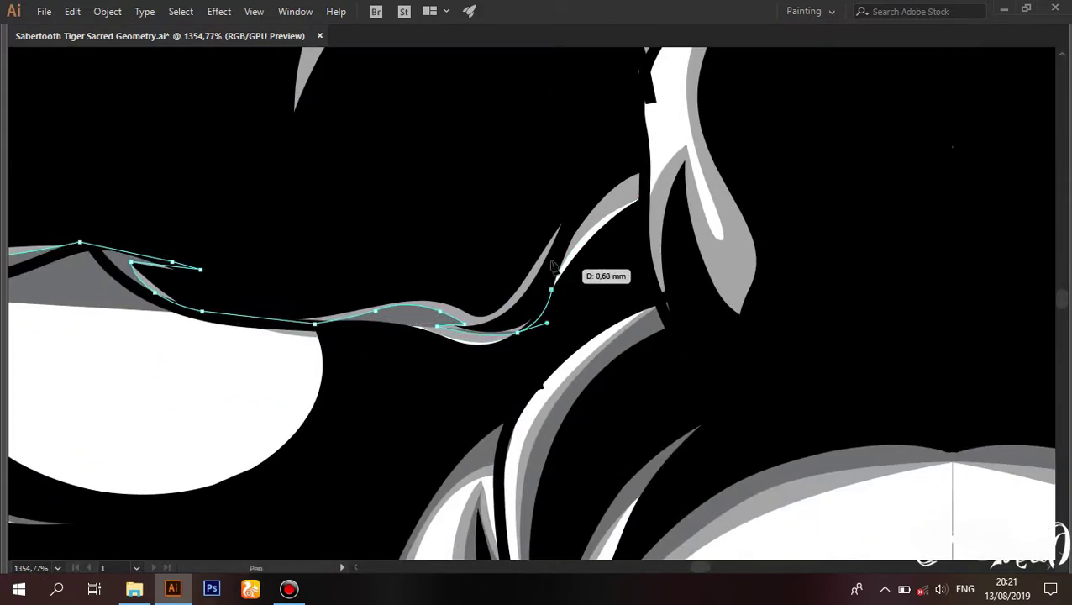
left_click_drag(553, 268, 657, 156)
scroll(403, 252, "left", 6)
mouse_move(402, 246)
left_mouse_down()
mouse_move(417, 256)
mouse_move(287, 168)
left_mouse_up()
left_click(356, 305)
Step: Undo the last action, try the Add Anchor Point tool, then return to the Pen tool
scroll(354, 332, "up", 2)
key("ctrl+z")
key("plus")
scroll(849, 231, "right", 5)
scroll(849, 231, "up", 3)
key("p")
Step: Trace and close a curved outline around the next mane strand
left_click_drag(619, 340, 615, 313)
scroll(641, 175, "right", 5)
scroll(641, 174, "down", 1)
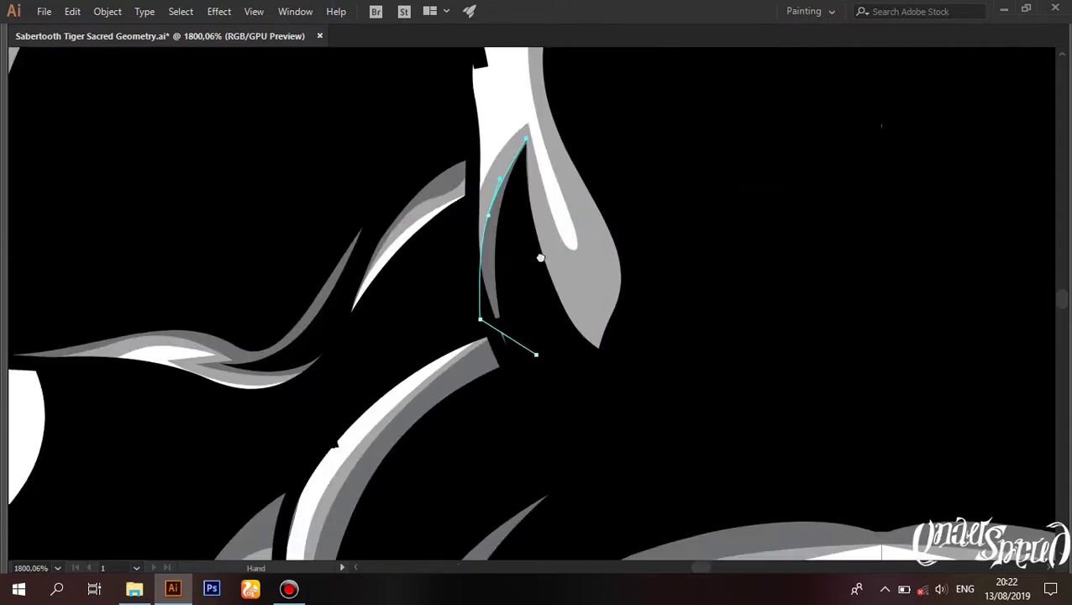
scroll(540, 196, "up", 3)
scroll(622, 325, "left", 2)
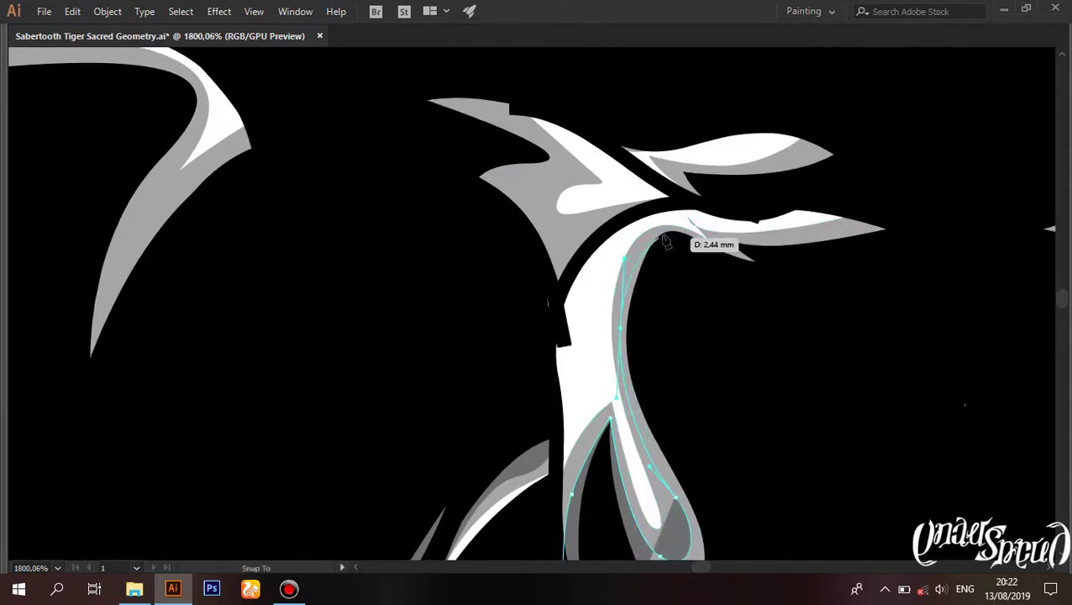
scroll(730, 240, "up", 3)
scroll(785, 277, "up", 2)
left_click_drag(665, 328, 818, 293)
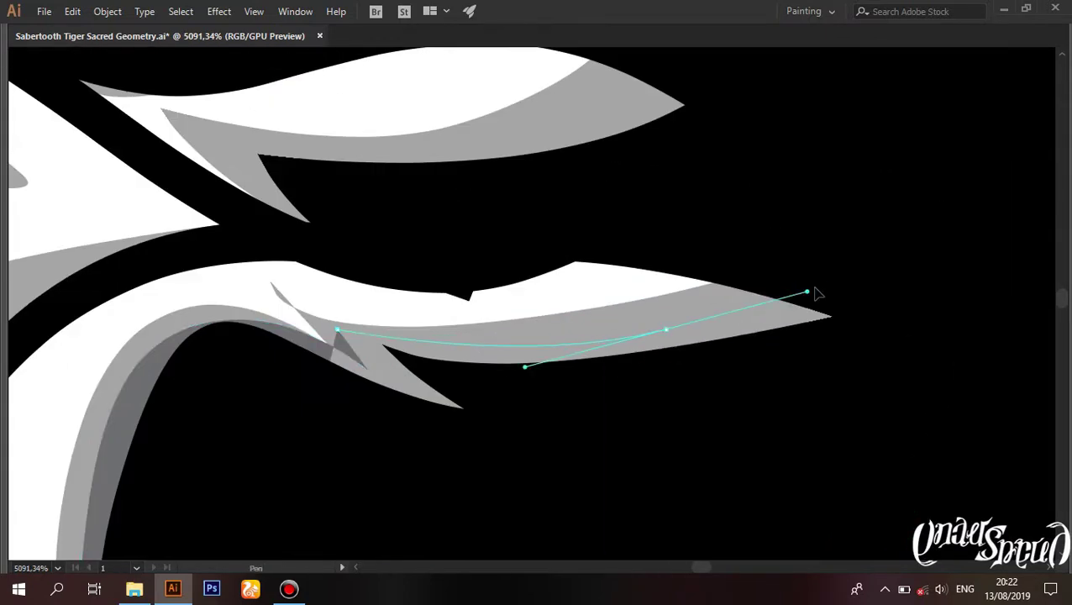
scroll(818, 293, "down", 5)
scroll(682, 406, "down", 2)
scroll(601, 377, "down", 1)
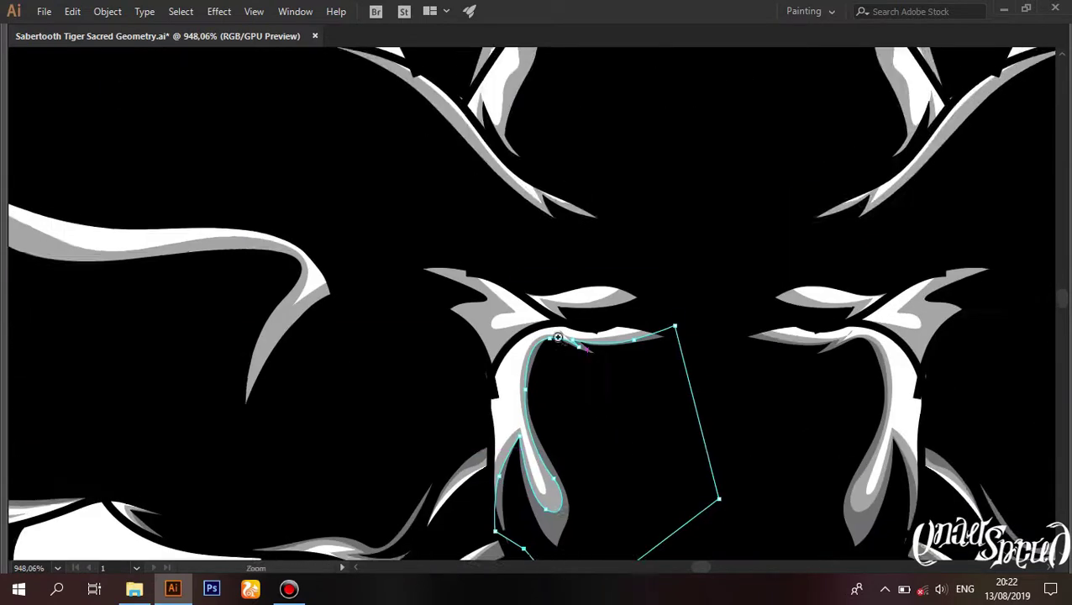
scroll(767, 208, "up", 7)
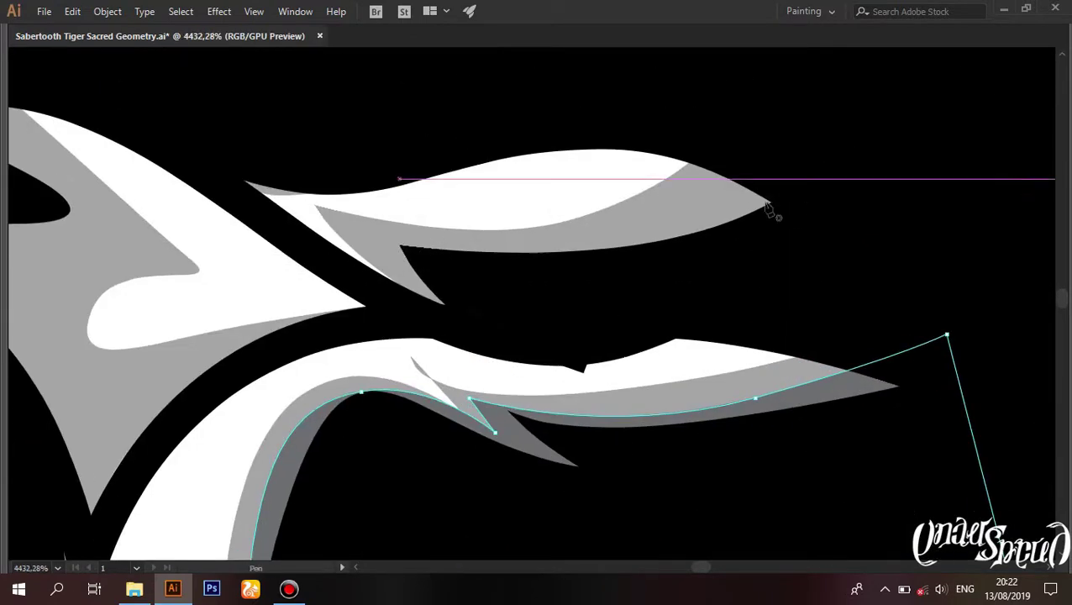
left_click(449, 309)
left_click(881, 175)
left_click(773, 109)
Step: Outline the neighbouring brow shape with a series of anchors and close the path
scroll(773, 109, "down", 3)
scroll(496, 118, "up", 2)
left_click(419, 101)
left_click_drag(617, 183, 663, 210)
left_click(714, 269)
left_click(714, 376)
left_click(841, 343)
left_click(694, 465)
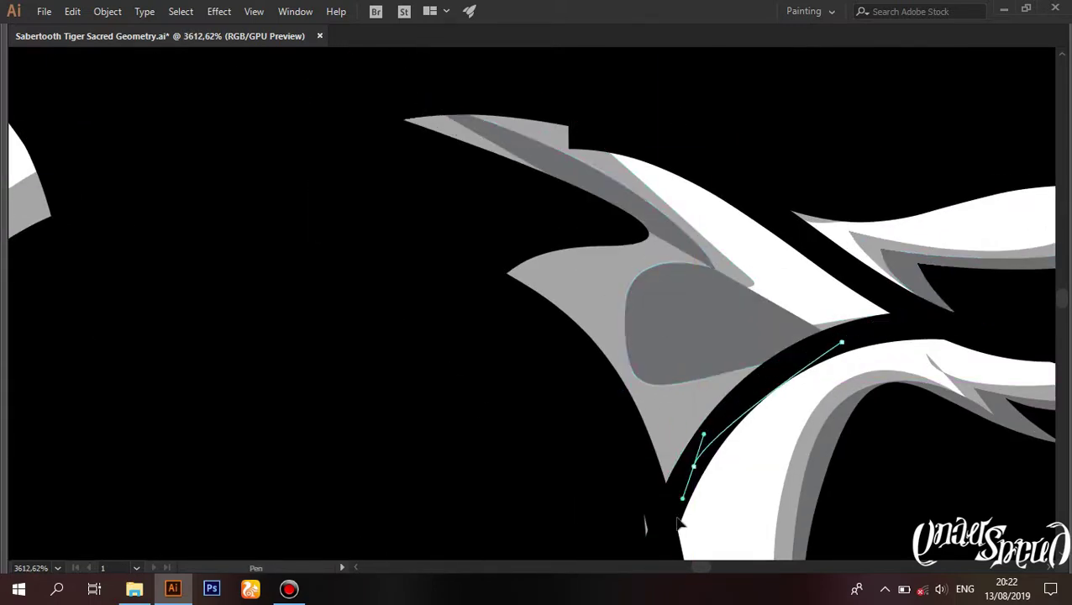
left_click(660, 542)
left_click(451, 363)
left_click(366, 258)
left_click(428, 112)
Step: Begin tracing another mane strand with smooth, curved anchors
scroll(429, 112, "down", 4)
scroll(643, 254, "up", 4)
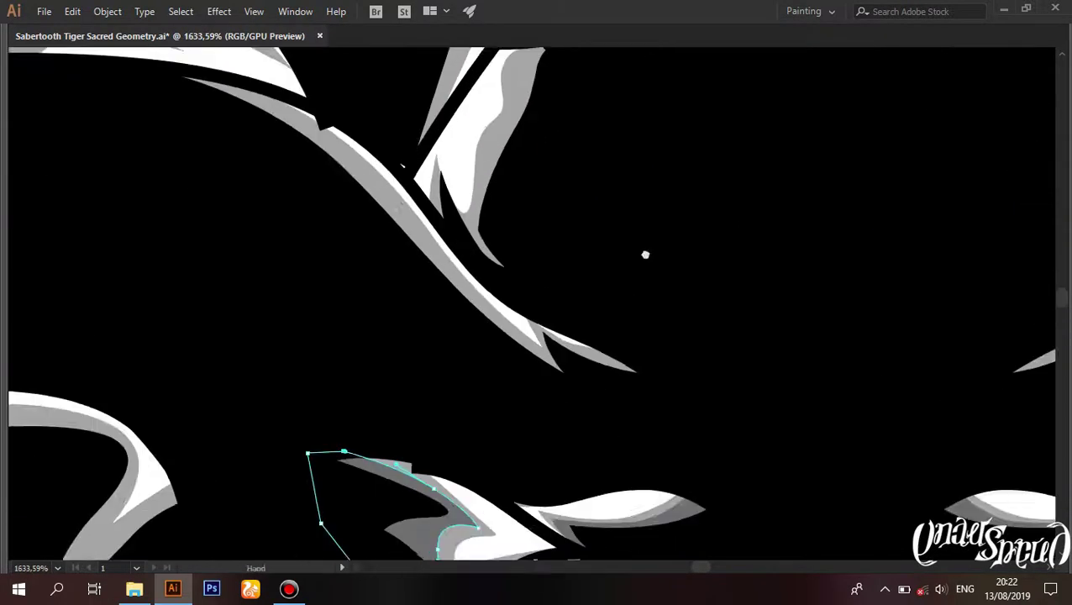
left_click_drag(736, 365, 714, 356)
scroll(586, 354, "down", 3)
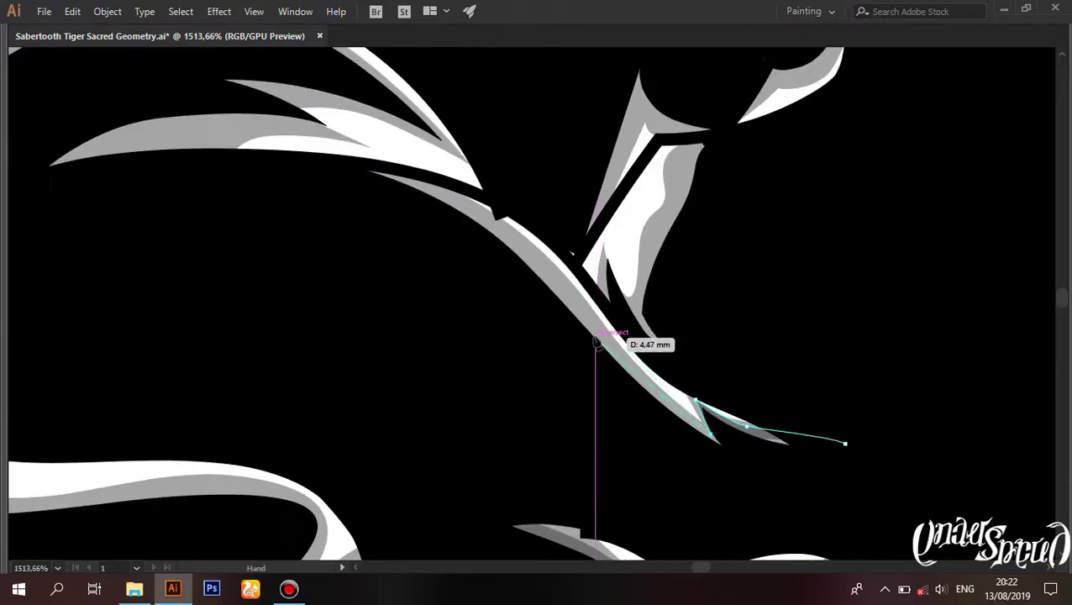
scroll(554, 262, "up", 4)
scroll(238, 90, "down", 3)
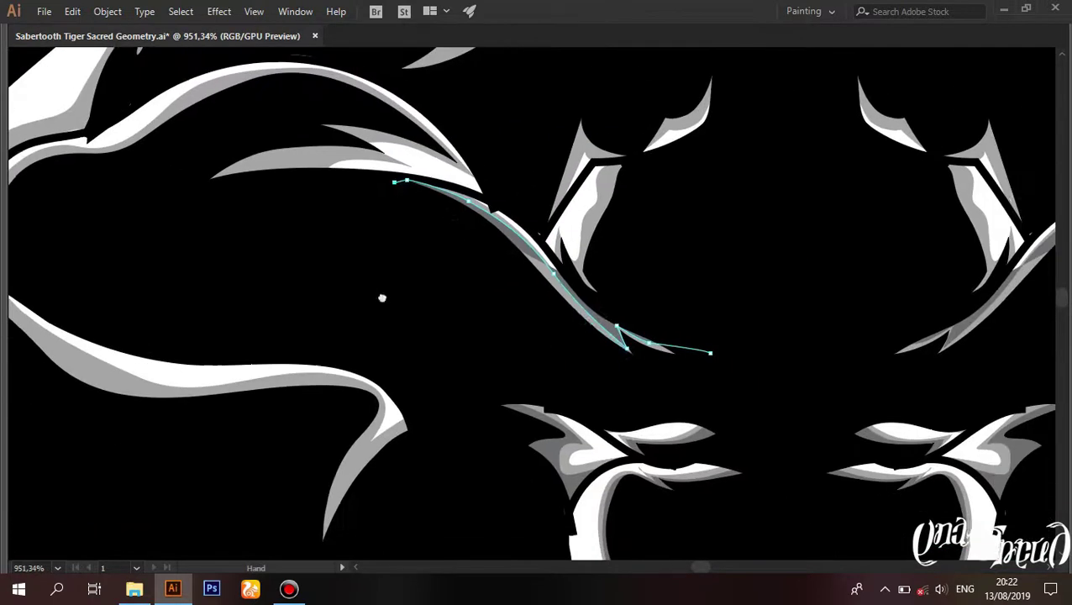
left_click_drag(682, 388, 729, 390)
scroll(664, 357, "up", 4)
left_click_drag(639, 368, 569, 343)
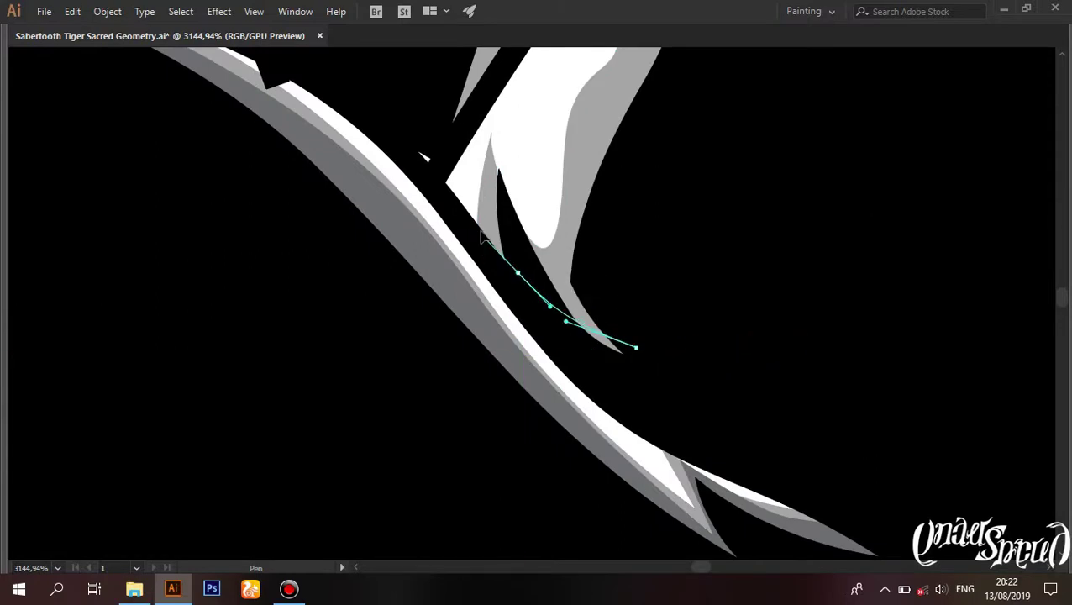
left_click_drag(647, 77, 613, 349)
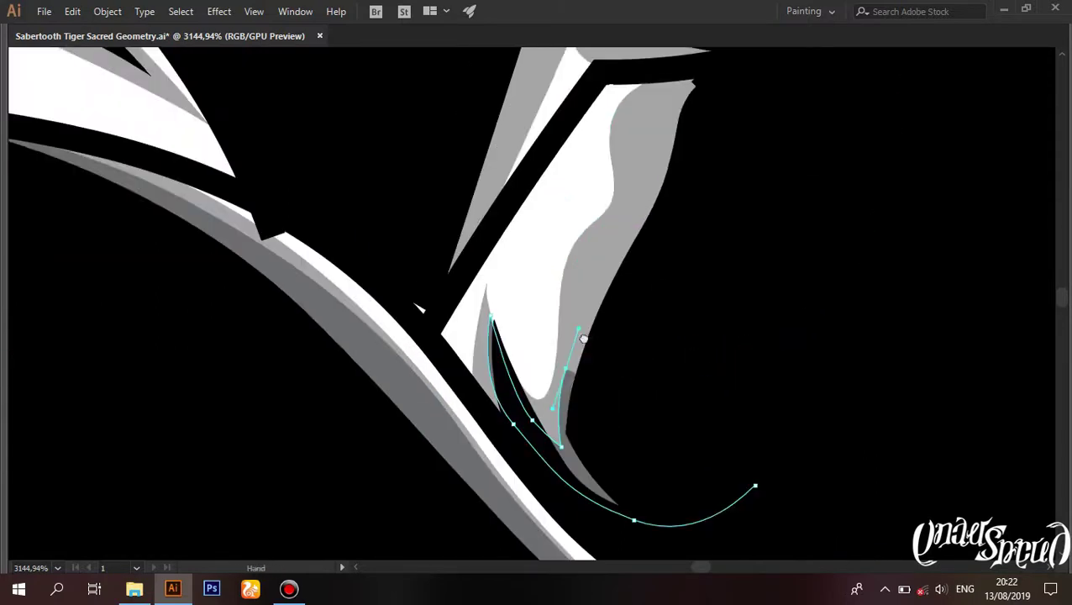
Step: Finish that strand's outline around its upper-right tip and close it at the start anchor
left_click(672, 199)
scroll(753, 367, "down", 3)
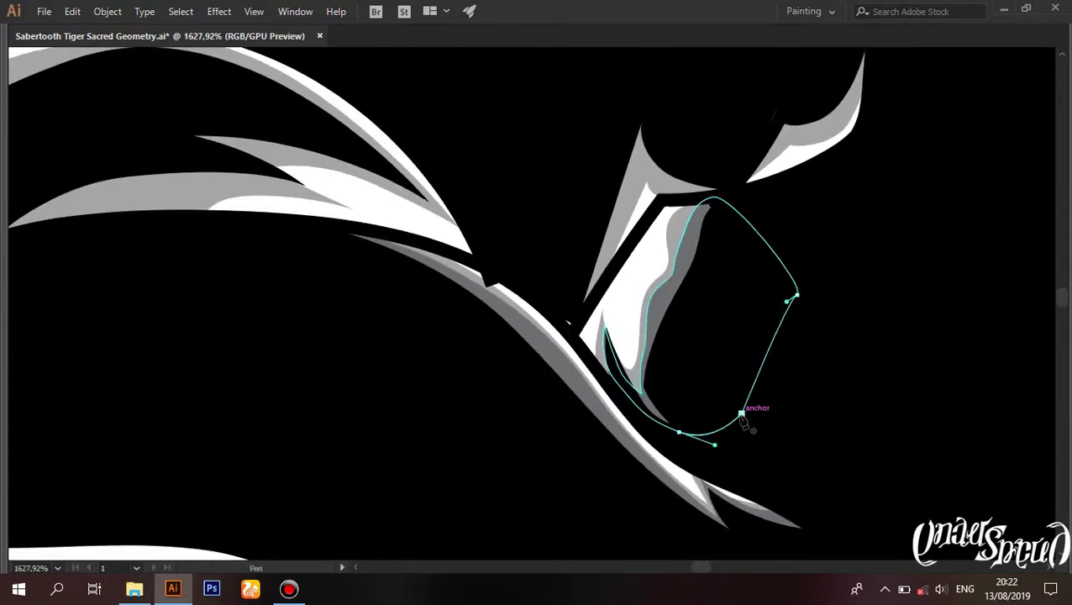
scroll(742, 417, "up", 3)
left_click_drag(676, 208, 655, 282)
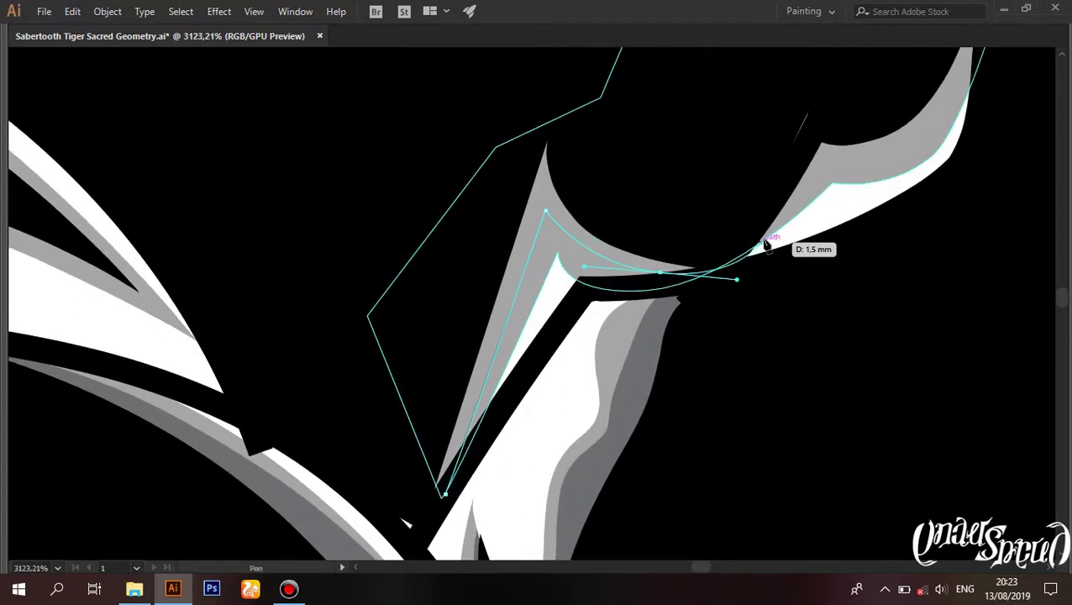
left_click_drag(766, 244, 669, 280)
left_click(741, 174)
scroll(320, 422, "down", 2)
left_click(320, 422)
scroll(364, 403, "down", 3)
Step: Trace two new Pen paths along the fang, one beside it and one from its base
scroll(636, 215, "up", 2)
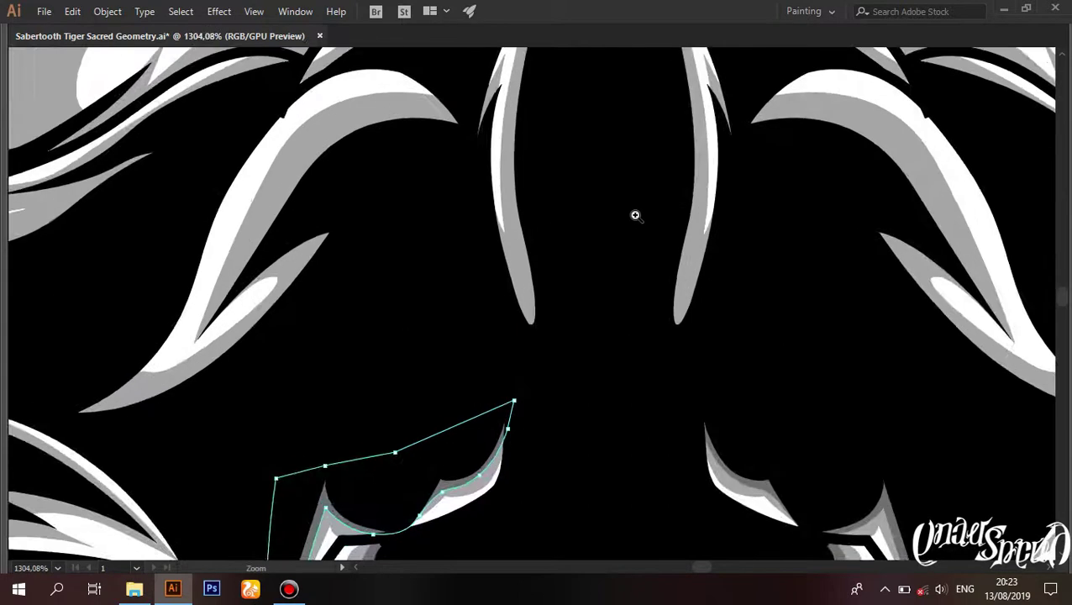
scroll(635, 215, "up", 2)
scroll(559, 213, "up", 1)
left_click_drag(471, 311, 518, 458)
left_click(443, 241)
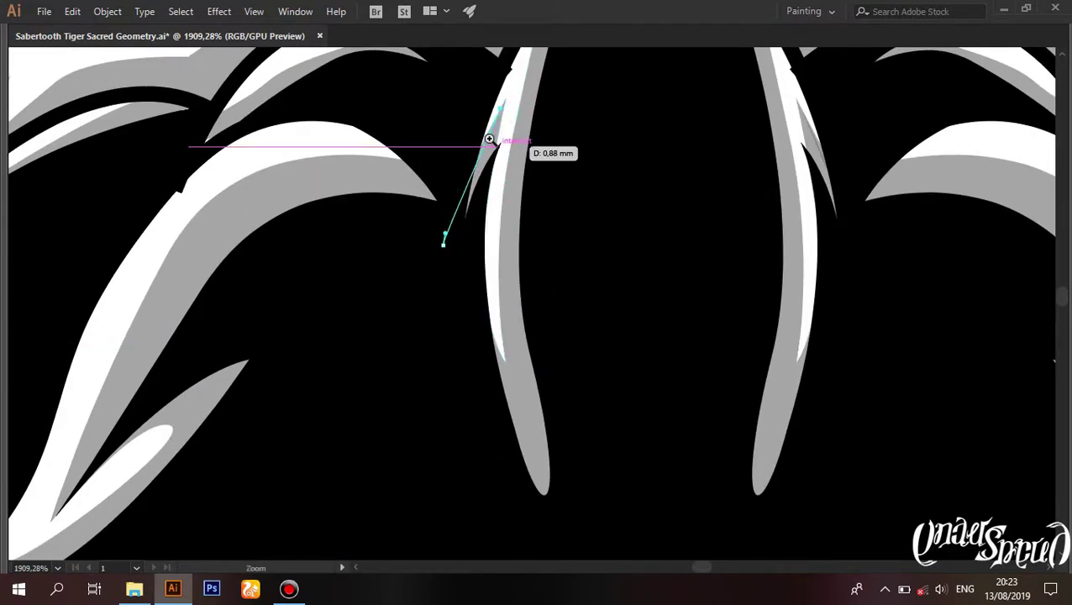
scroll(489, 139, "up", 5)
left_click_drag(388, 328, 388, 210)
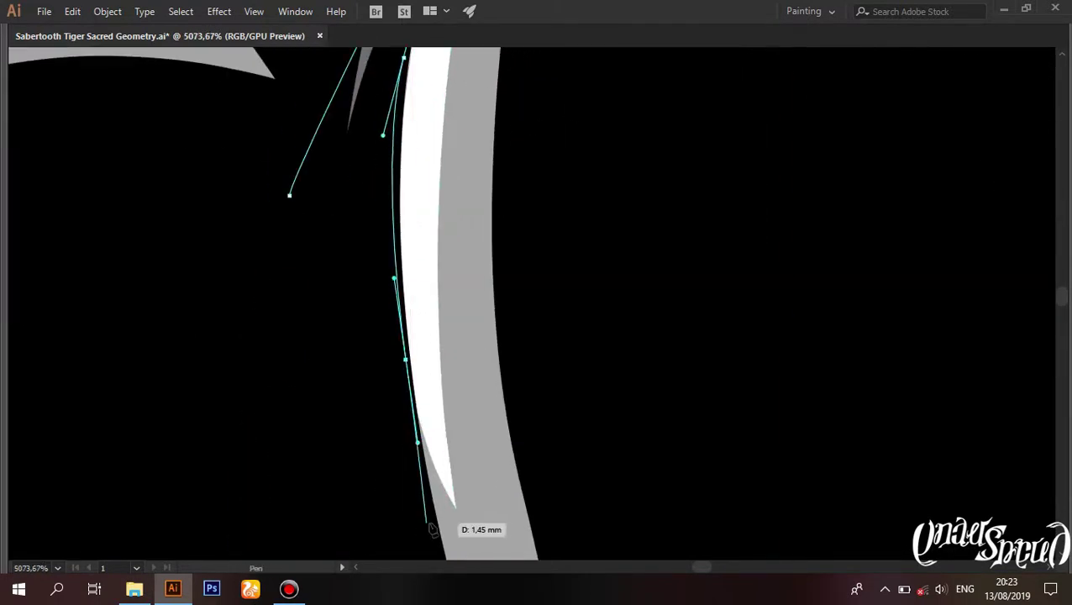
scroll(430, 528, "down", 3)
scroll(383, 364, "down", 2)
left_click_drag(475, 485, 479, 344)
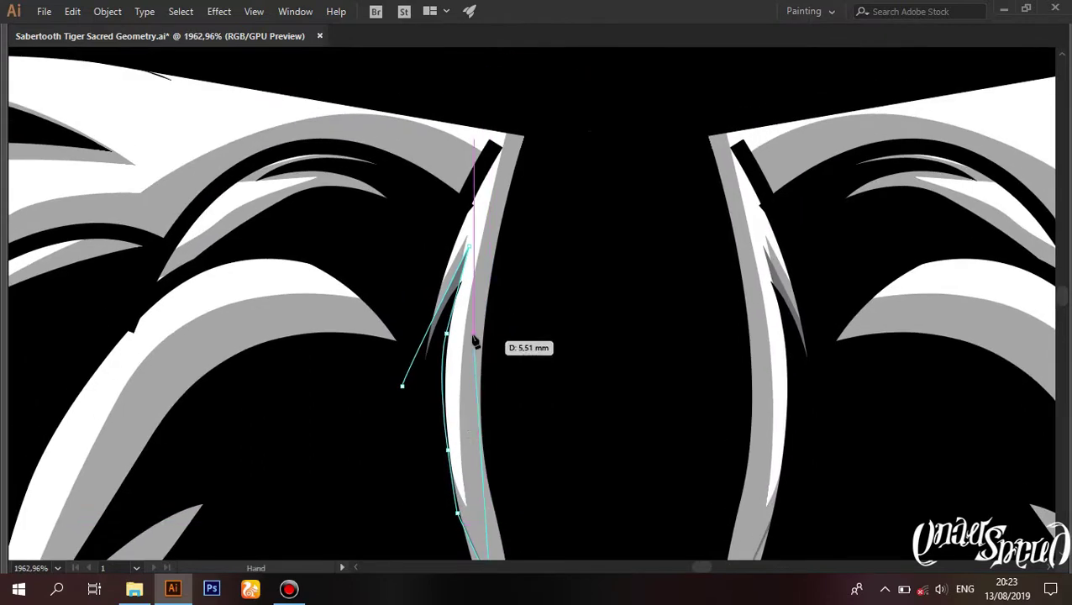
scroll(526, 132, "down", 3)
left_click_drag(515, 239, 494, 186)
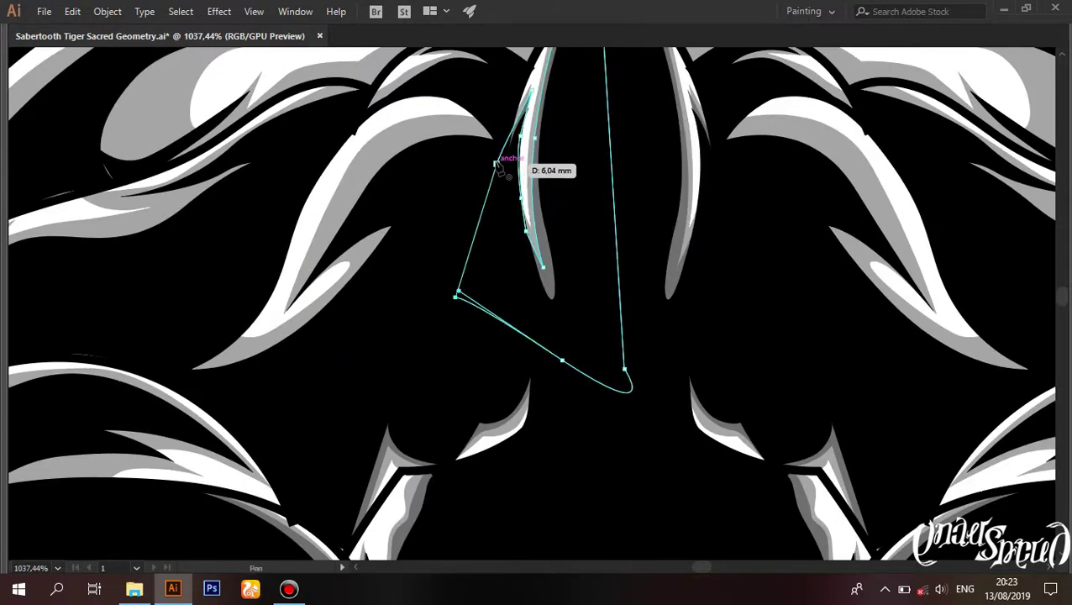
scroll(228, 430, "up", 2)
left_click(218, 427)
mouse_move(328, 324)
left_mouse_down()
mouse_move(361, 334)
mouse_move(454, 283)
left_mouse_up()
Step: Draw a curved Pen path along the grey strand out to its tip
scroll(322, 345, "up", 2)
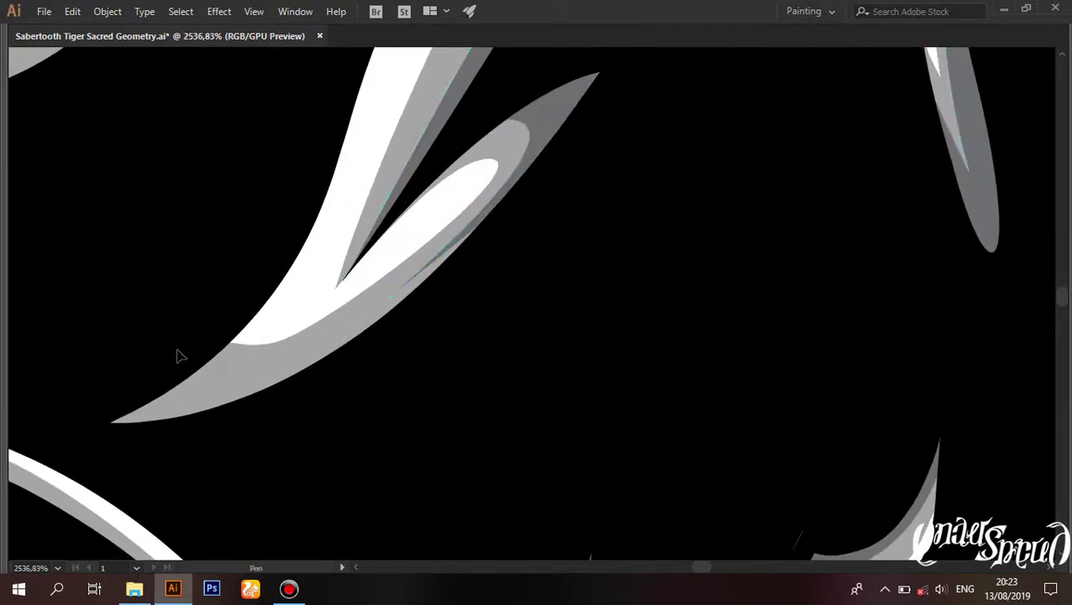
scroll(175, 353, "down", 2)
scroll(502, 361, "up", 2)
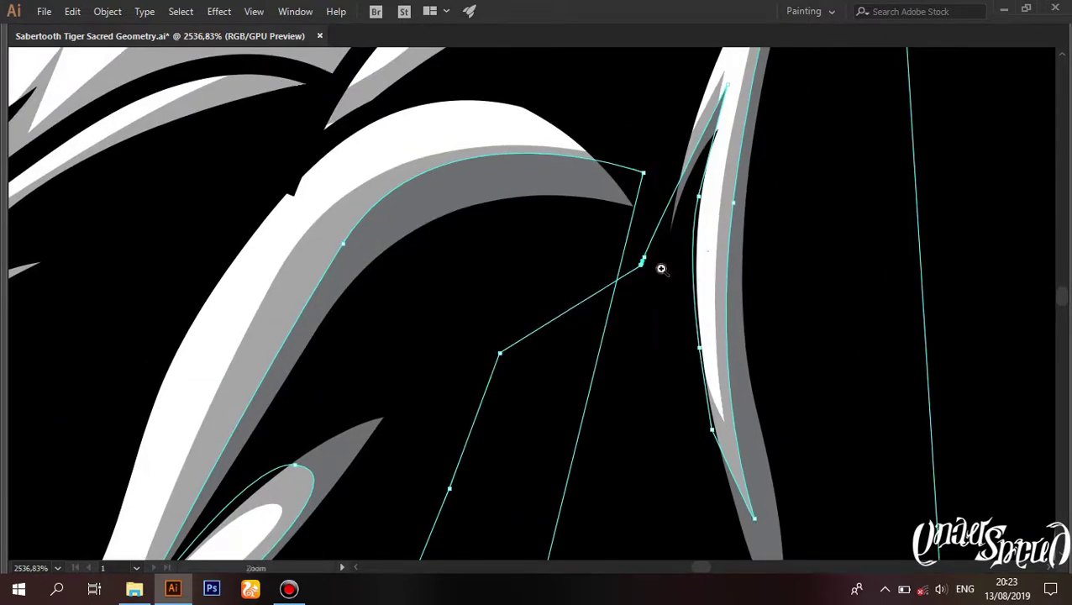
scroll(661, 268, "down", 3)
scroll(718, 172, "up", 2)
scroll(757, 210, "up", 1)
scroll(764, 180, "up", 2)
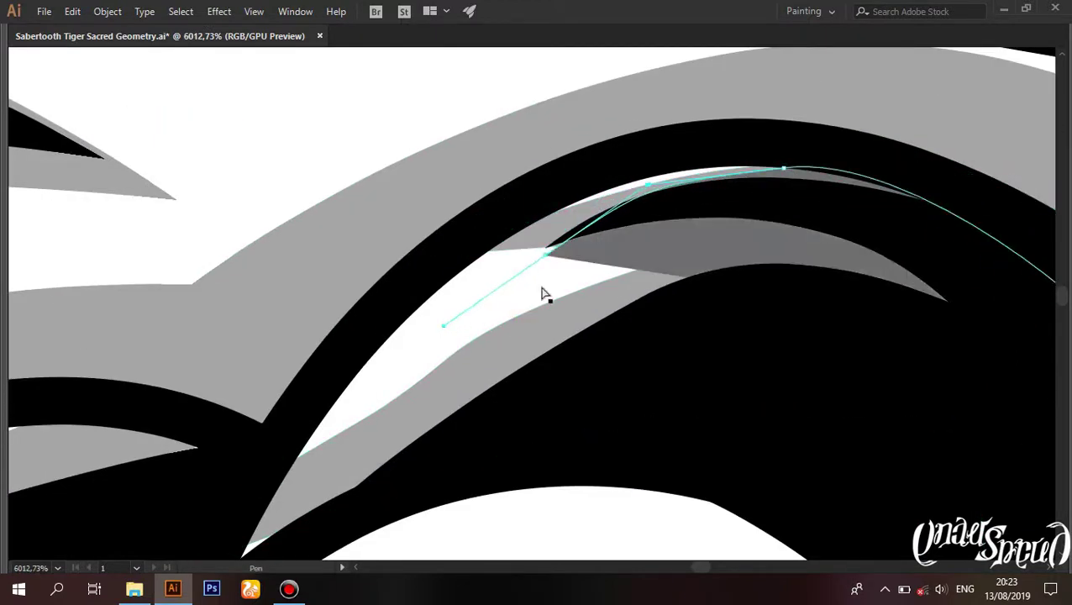
left_click_drag(877, 150, 888, 156)
left_click_drag(546, 248, 392, 383)
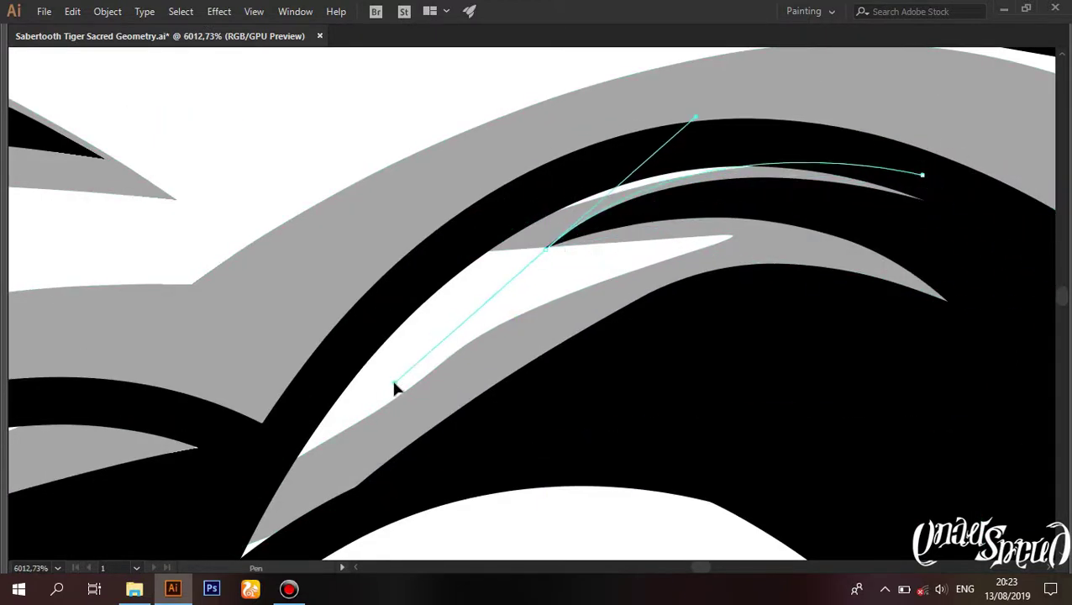
left_click_drag(743, 227, 808, 247)
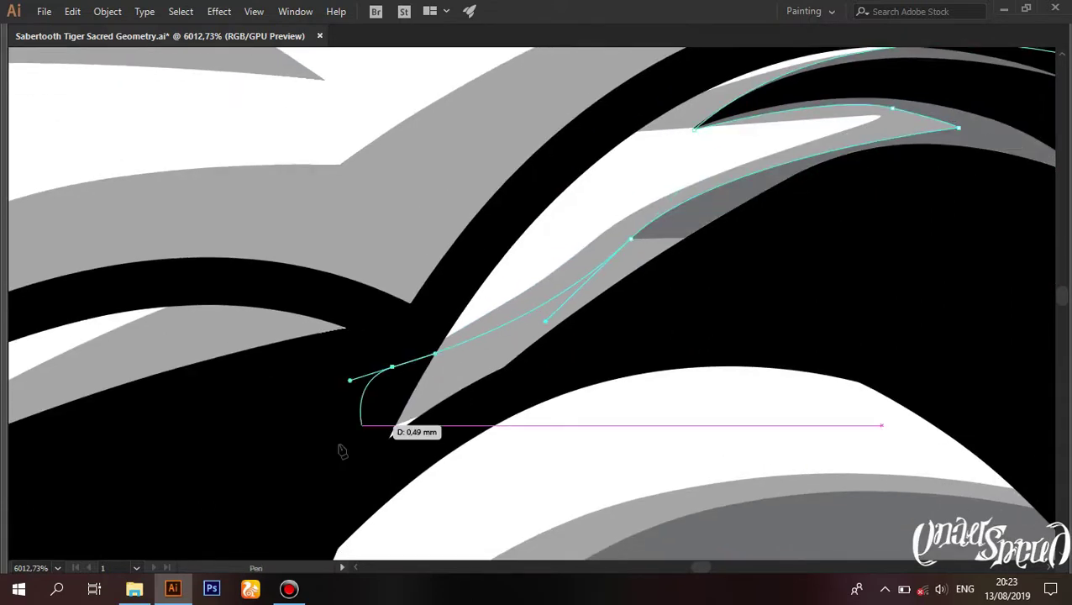
Step: Trace the top grey strand, extending the path down to its lower-left end
scroll(621, 258, "down", 3)
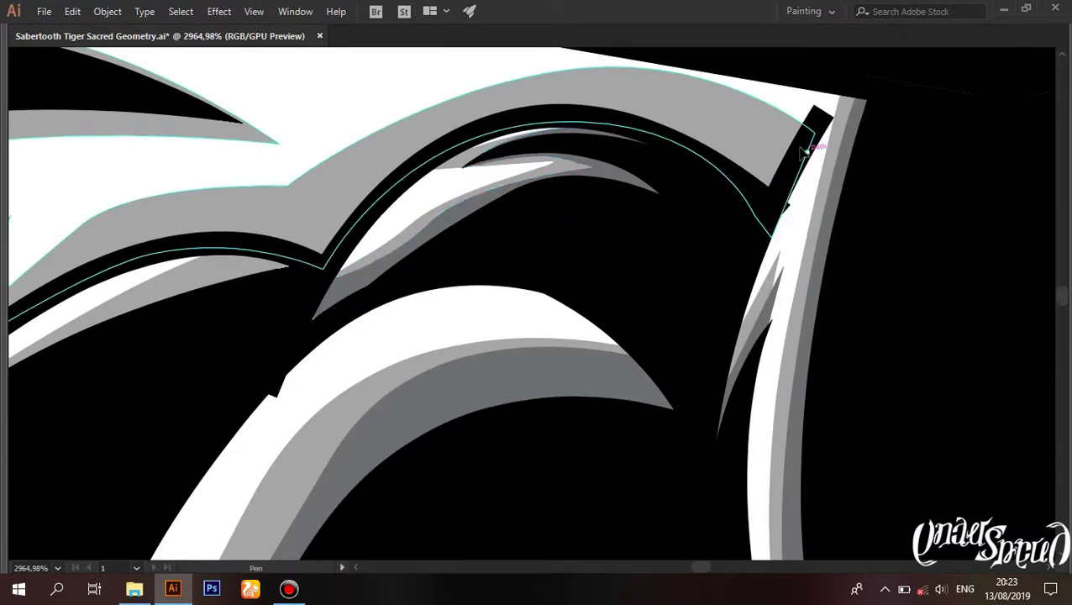
scroll(748, 220, "down", 2)
left_click_drag(538, 213, 820, 127)
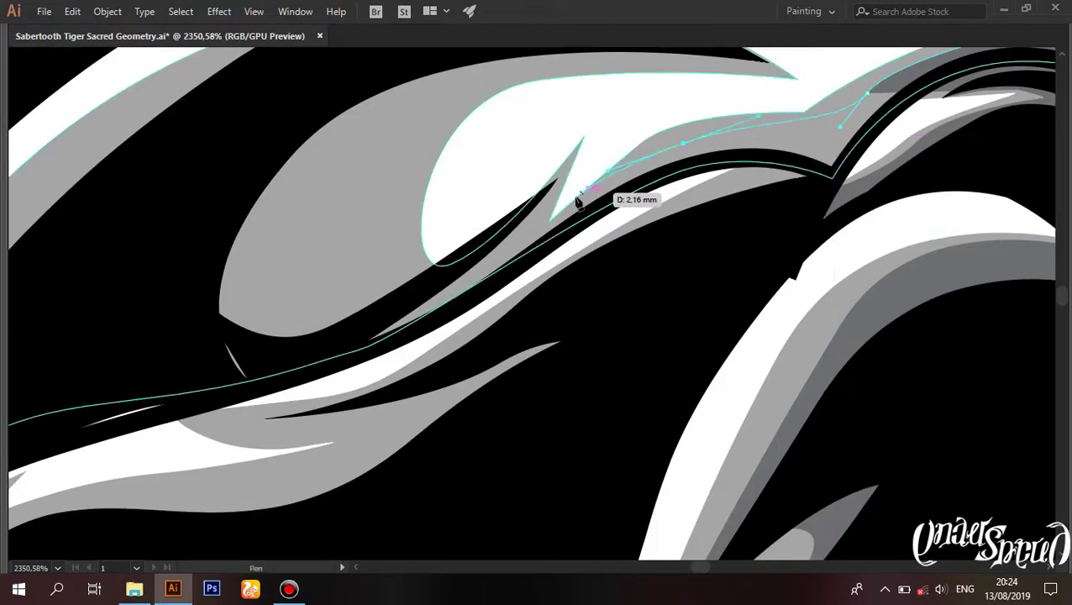
scroll(352, 236, "up", 3)
left_click(546, 130)
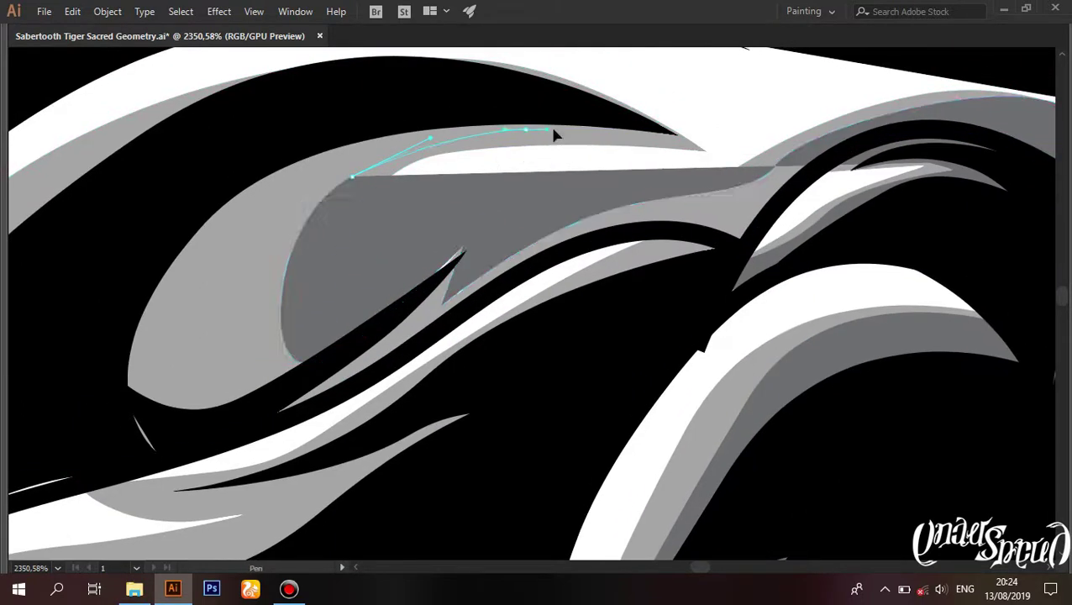
scroll(664, 84, "down", 2)
scroll(371, 268, "up", 2)
left_click_drag(371, 268, 374, 156)
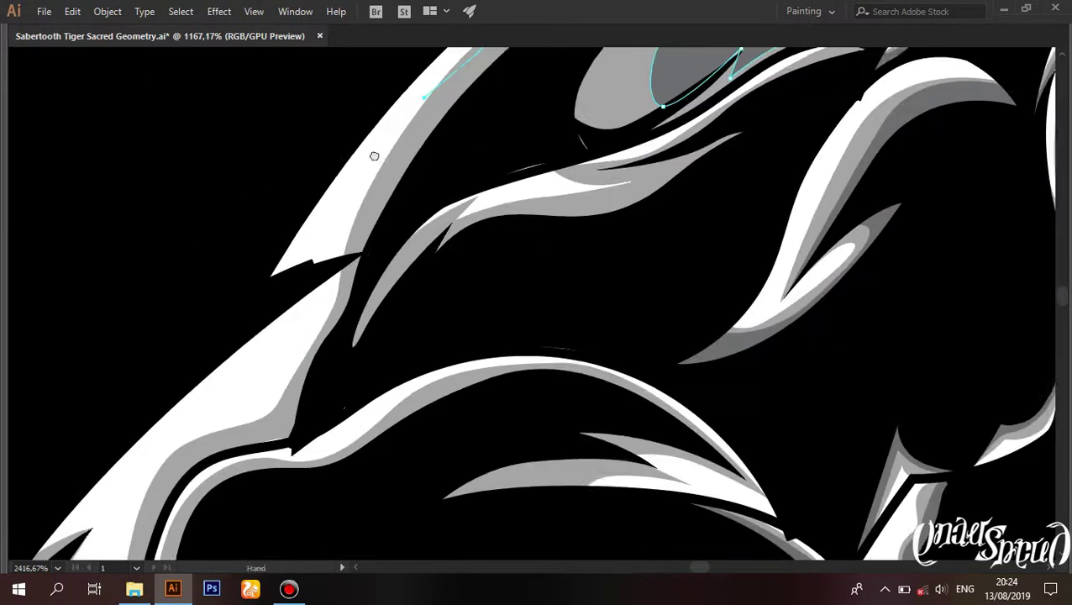
scroll(361, 240, "down", 2)
scroll(382, 239, "up", 2)
mouse_move(382, 239)
left_mouse_down()
mouse_move(400, 137)
mouse_move(385, 101)
left_mouse_up()
left_click(287, 311)
mouse_move(287, 310)
left_mouse_down()
mouse_move(514, 67)
mouse_move(379, 392)
mouse_move(438, 301)
left_mouse_up()
scroll(379, 392, "down", 2)
left_click_drag(395, 248, 508, 84)
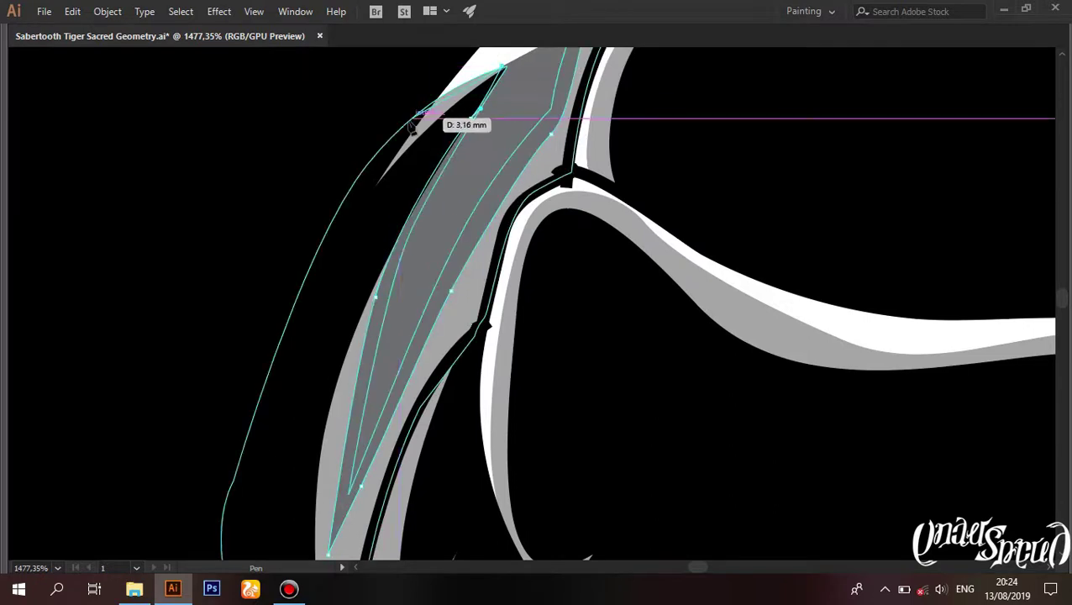
scroll(431, 120, "down", 2)
left_click(317, 428)
left_click(376, 445)
Step: Continue the path along the brow strand through the white and grey strand tips
scroll(397, 453, "up", 1)
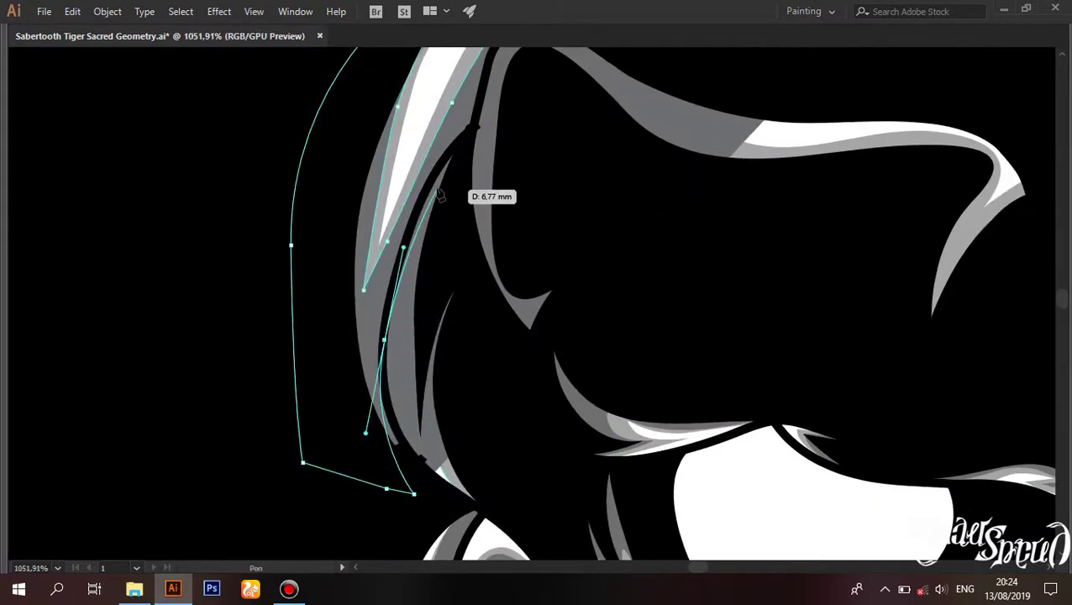
left_click_drag(474, 136, 404, 243)
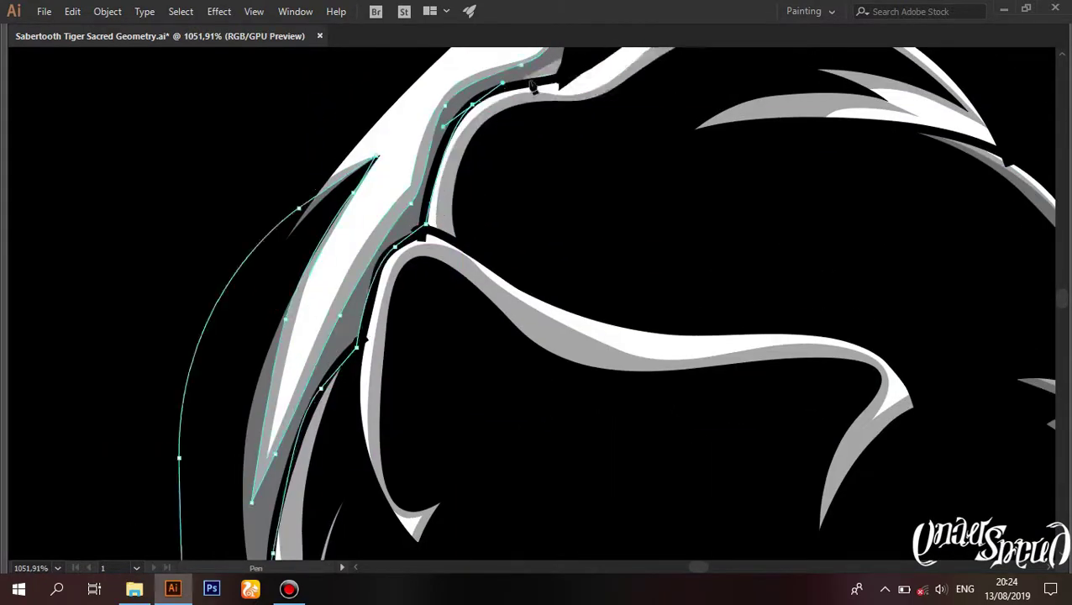
scroll(510, 236, "up", 1)
left_click_drag(383, 107, 371, 376)
left_click(370, 390)
left_click_drag(575, 335, 503, 287)
left_click(596, 294)
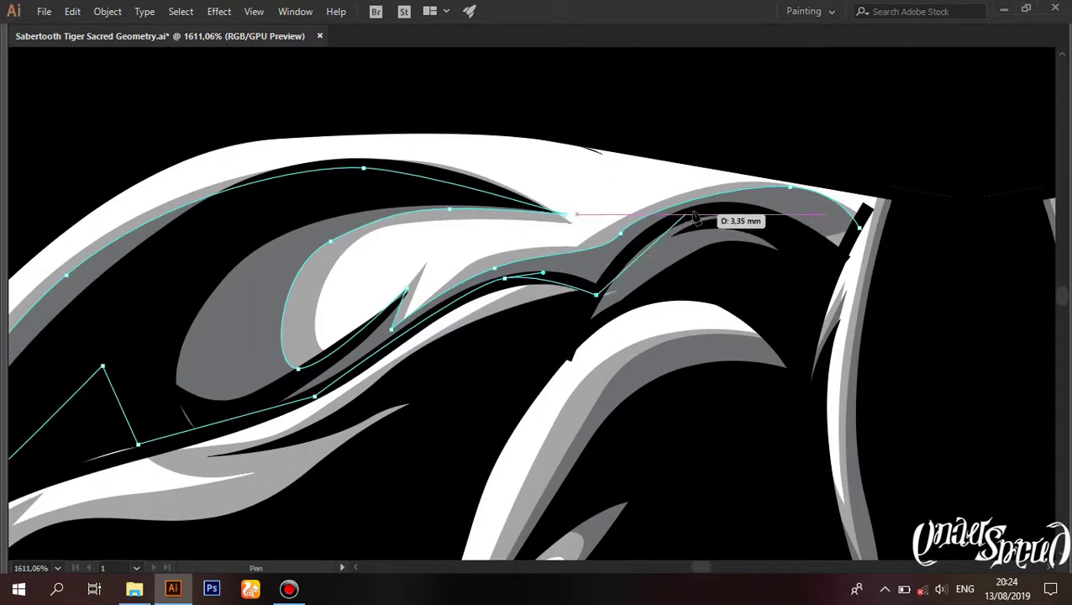
left_click_drag(832, 272, 859, 236)
scroll(886, 136, "up", 2)
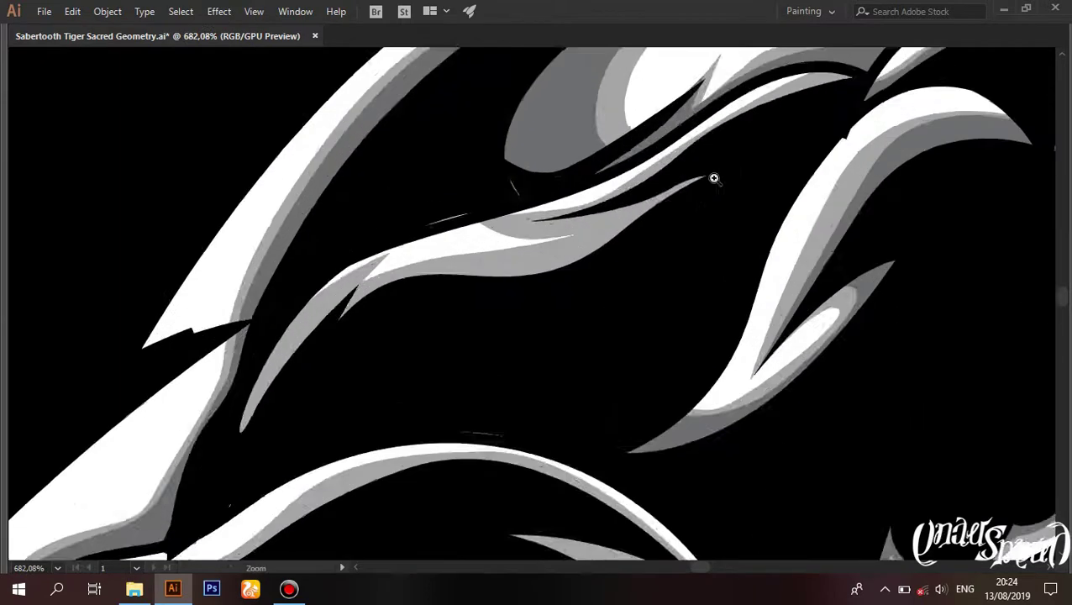
scroll(622, 218, "up", 2)
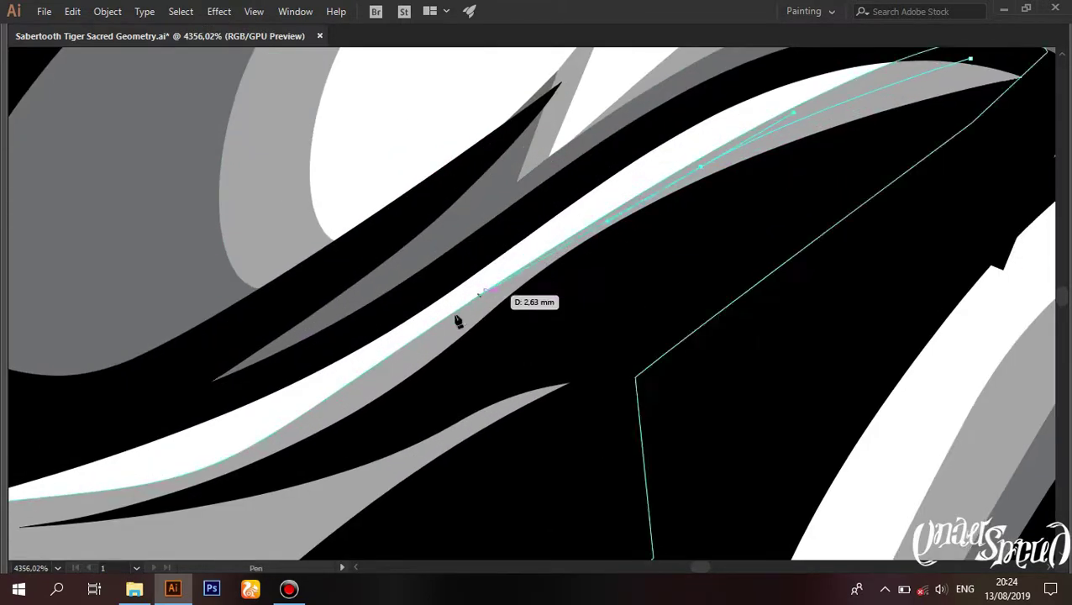
left_click_drag(454, 319, 766, 148)
left_click_drag(597, 240, 764, 202)
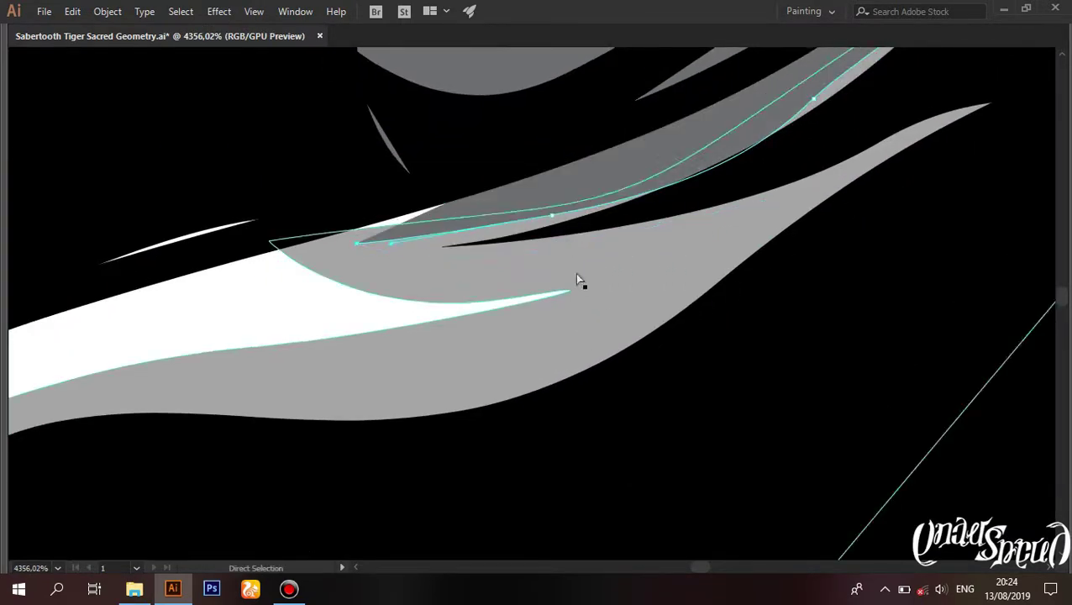
left_click_drag(510, 340, 849, 211)
left_click_drag(520, 326, 547, 274)
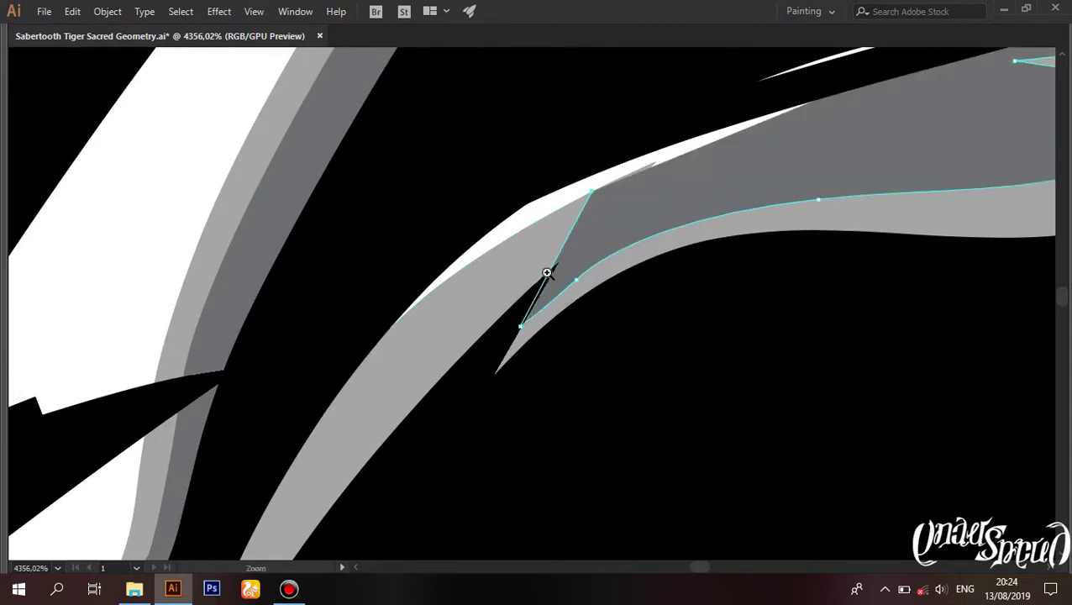
Step: Add anchors along the grey strand above the eye and the adjacent white strand
scroll(547, 273, "down", 3)
left_click_drag(852, 230, 426, 356)
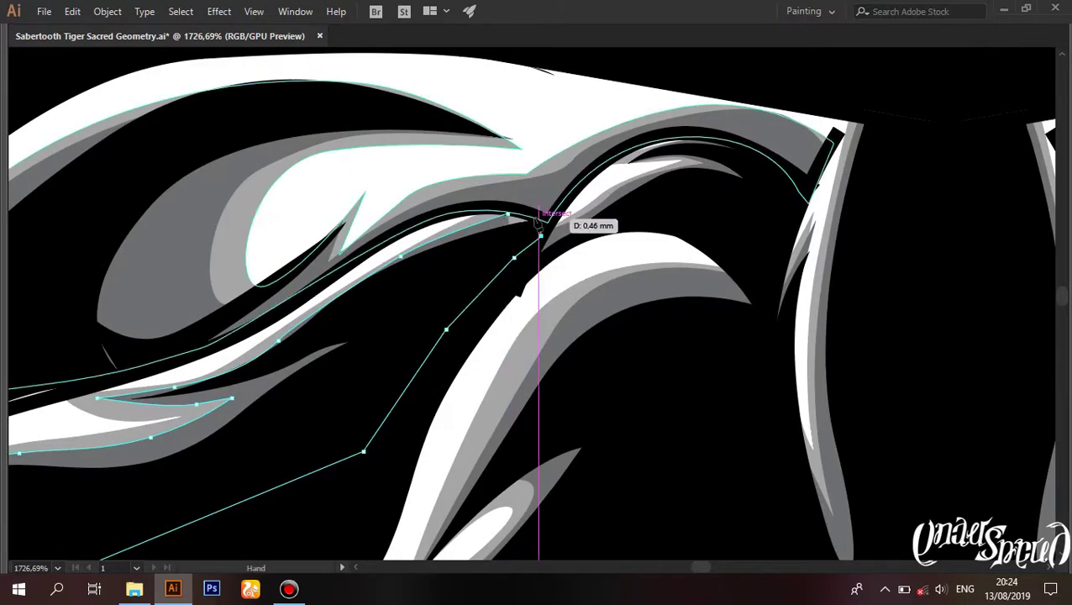
scroll(519, 220, "down", 5)
scroll(457, 210, "up", 5)
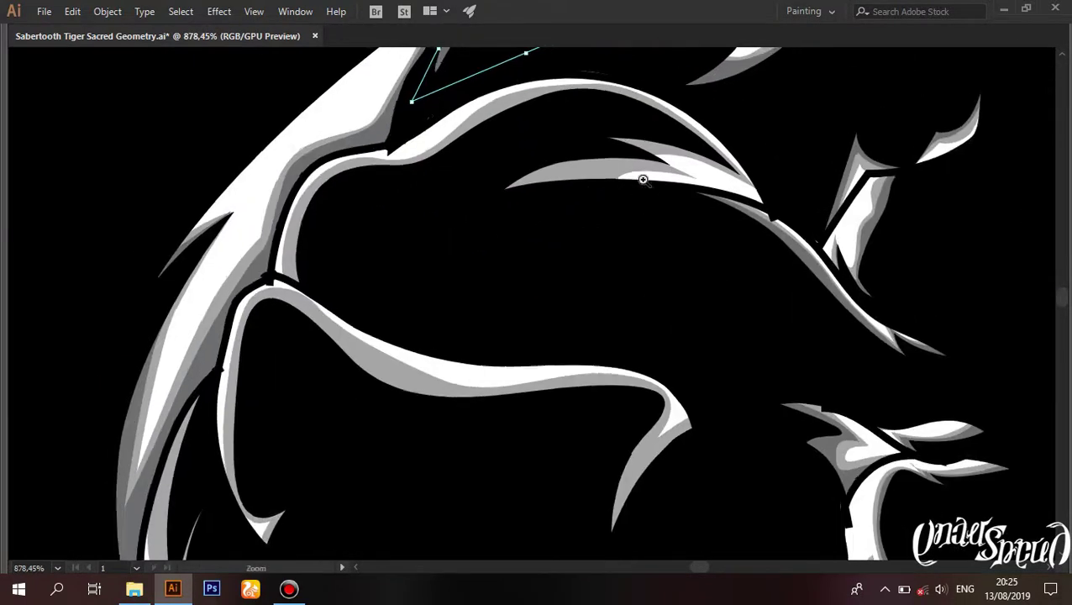
scroll(641, 174, "up", 2)
left_click(714, 199)
left_click(747, 164)
left_click_drag(675, 132, 588, 177)
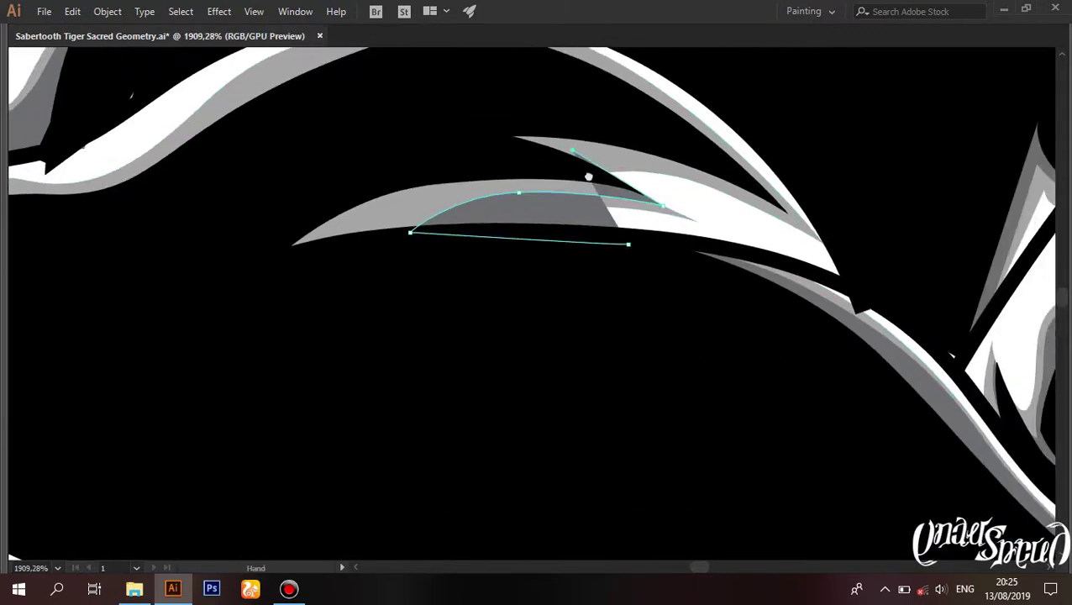
scroll(781, 203, "down", 3)
scroll(731, 252, "up", 3)
left_click_drag(730, 192, 591, 192)
left_click_drag(416, 274, 363, 330)
Step: Trace the band's bend and place anchors along its tip
scroll(356, 355, "up", 3)
scroll(234, 287, "down", 3)
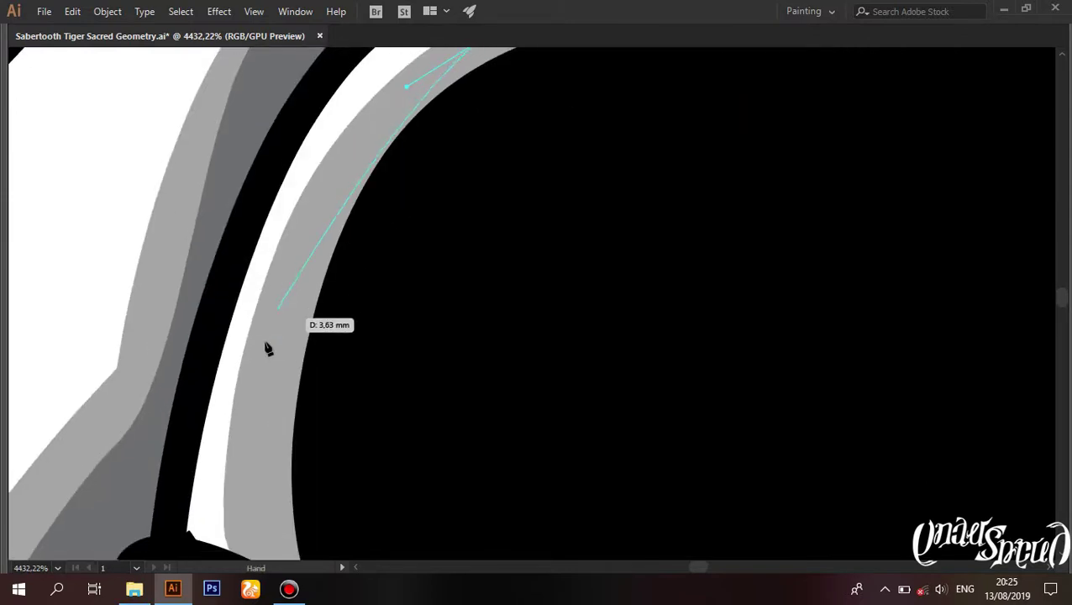
scroll(286, 363, "down", 4)
scroll(781, 151, "down", 4)
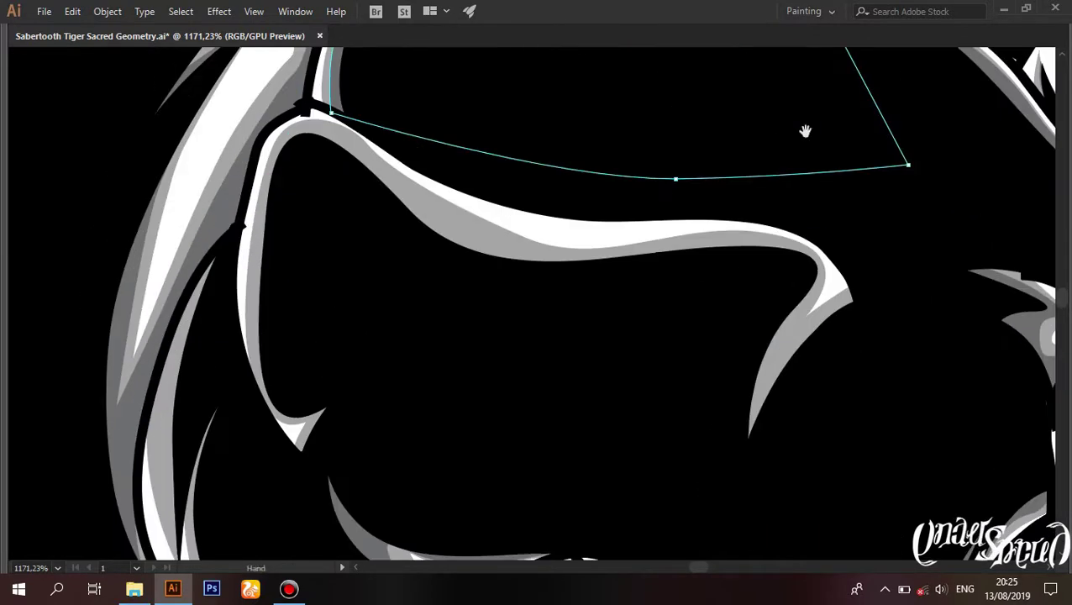
scroll(331, 483, "up", 2)
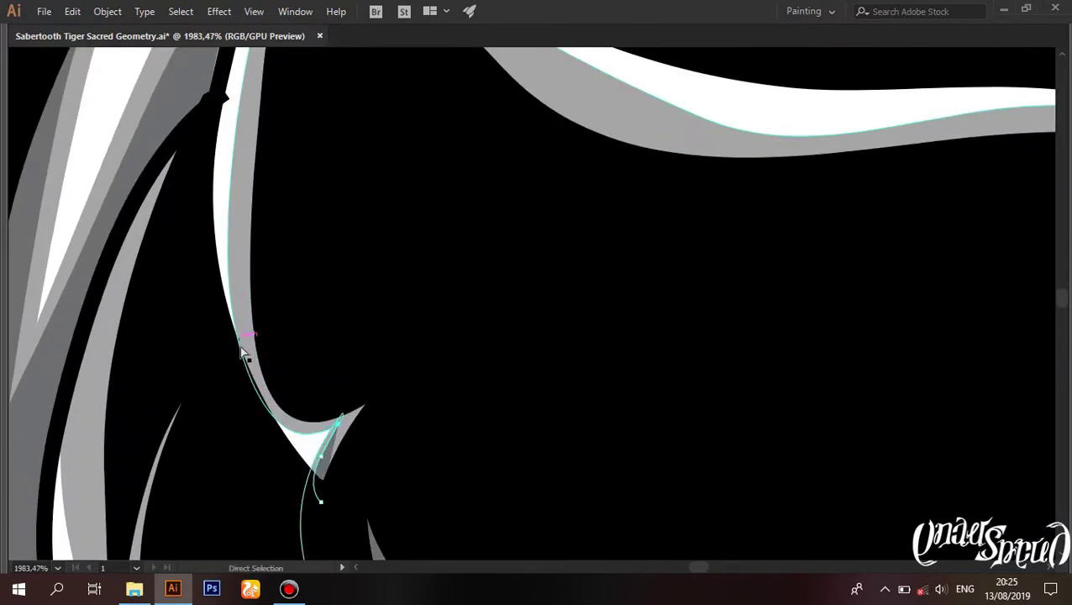
scroll(241, 196, "up", 3)
scroll(259, 289, "right", 5)
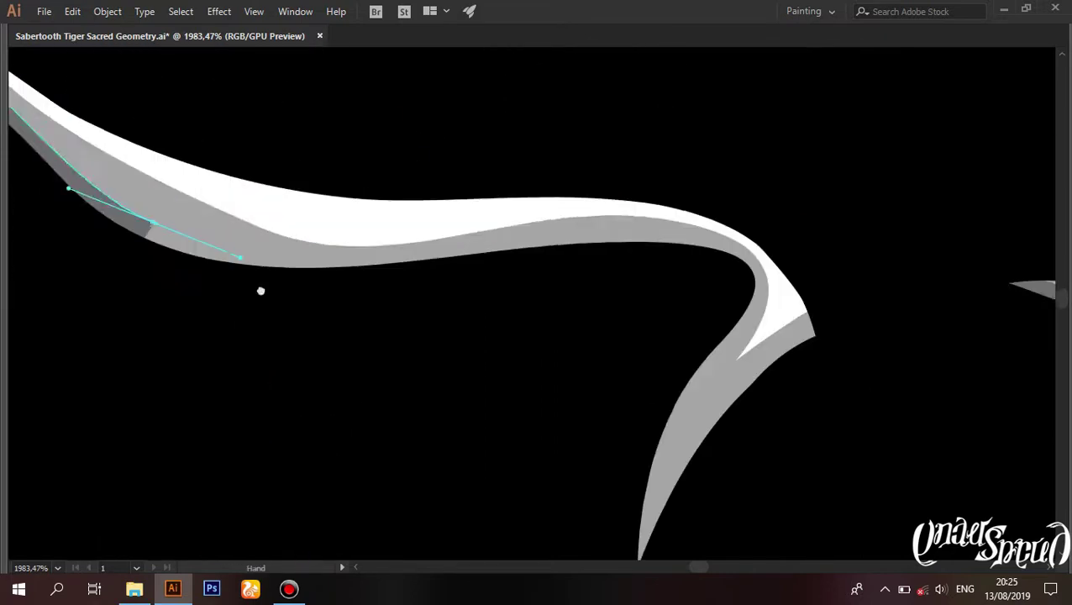
scroll(454, 232, "right", 1)
left_click_drag(660, 271, 694, 299)
scroll(547, 309, "up", 2)
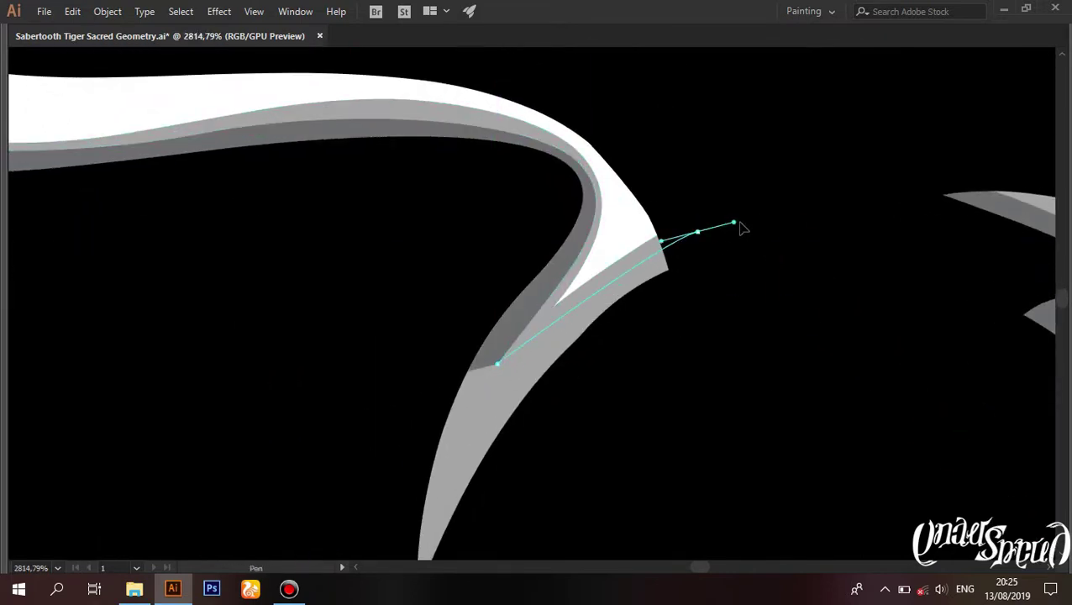
scroll(741, 227, "down", 3)
left_click(754, 239)
left_click(550, 271)
left_click(215, 211)
Step: Start a new path on another strand, then zoom out to the whole artboard
scroll(179, 221, "up", 1)
left_click_drag(84, 218, 338, 216)
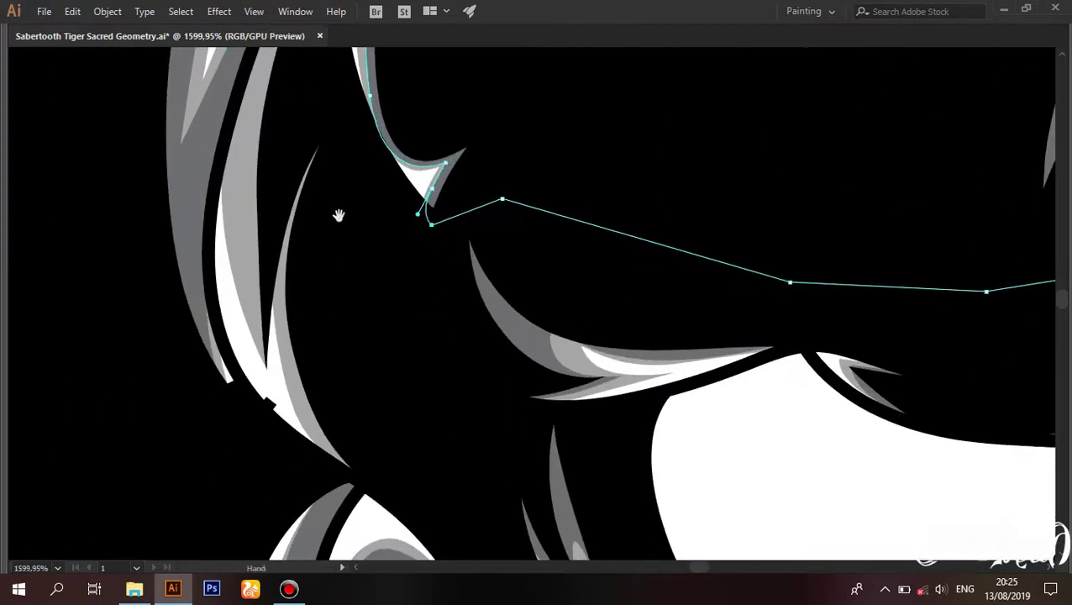
scroll(338, 216, "up", 4)
left_click(337, 133)
scroll(290, 527, "up", 2)
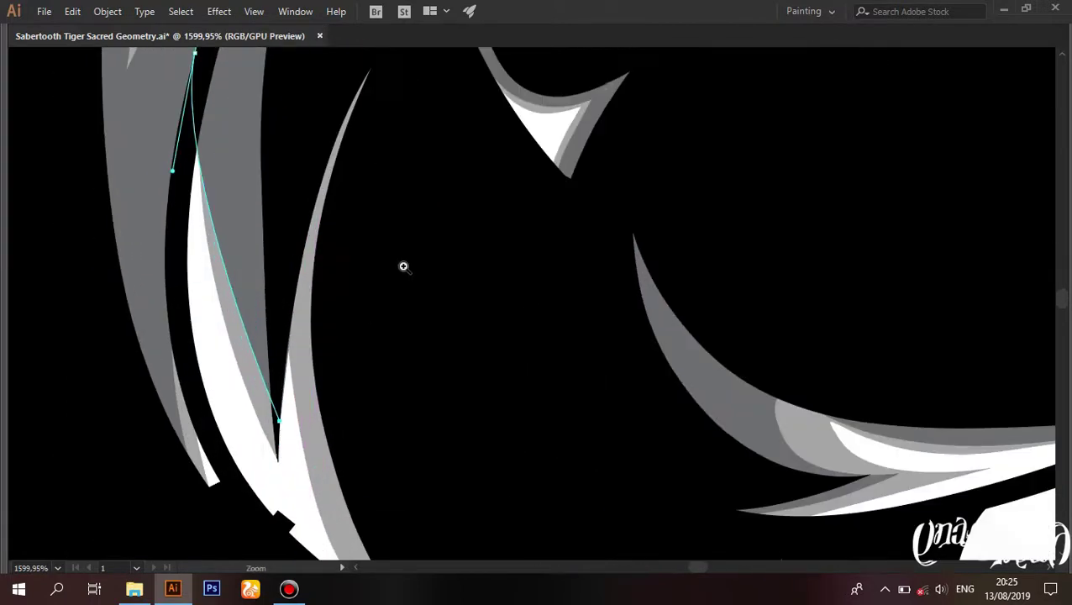
scroll(306, 426, "down", 2)
scroll(299, 359, "down", 1)
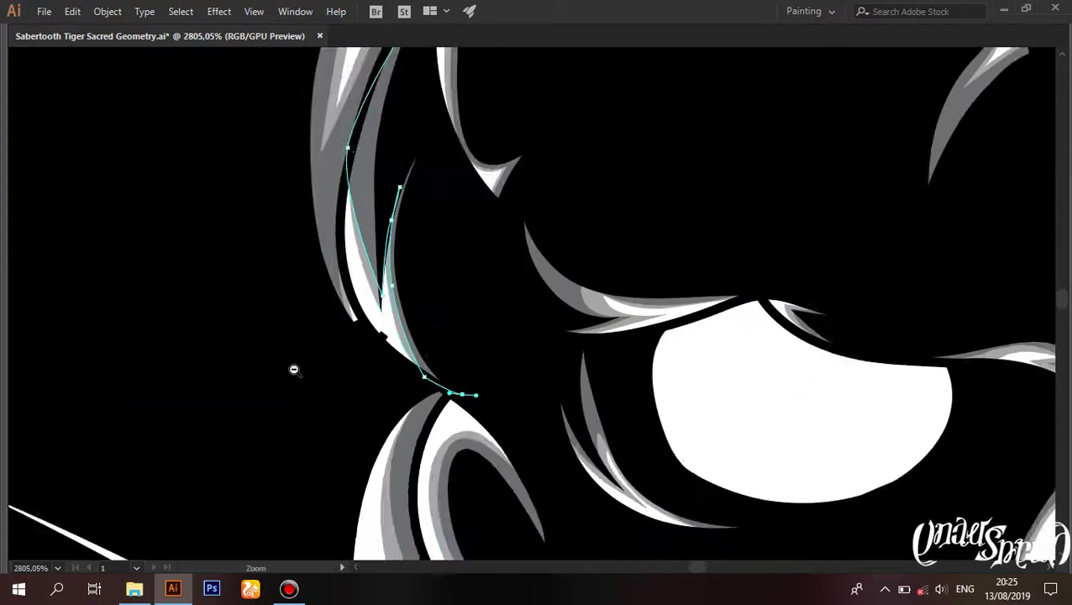
scroll(220, 186, "down", 3)
Step: Zoom and pan to bring the tusk strands and their tips into view
scroll(342, 254, "down", 3)
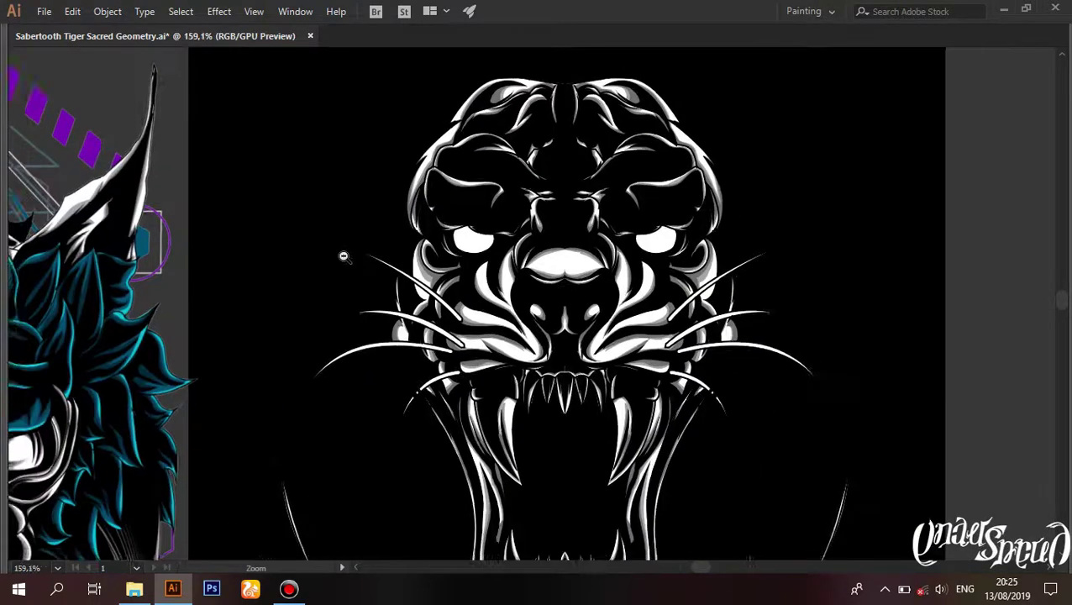
scroll(342, 254, "down", 1)
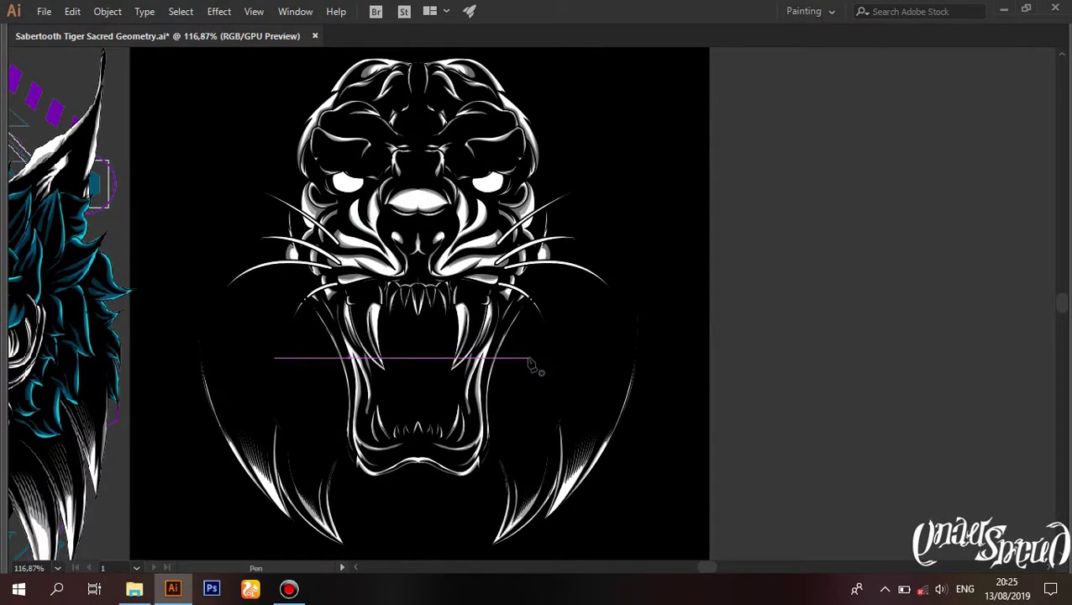
scroll(336, 396, "up", 3)
scroll(163, 143, "up", 4)
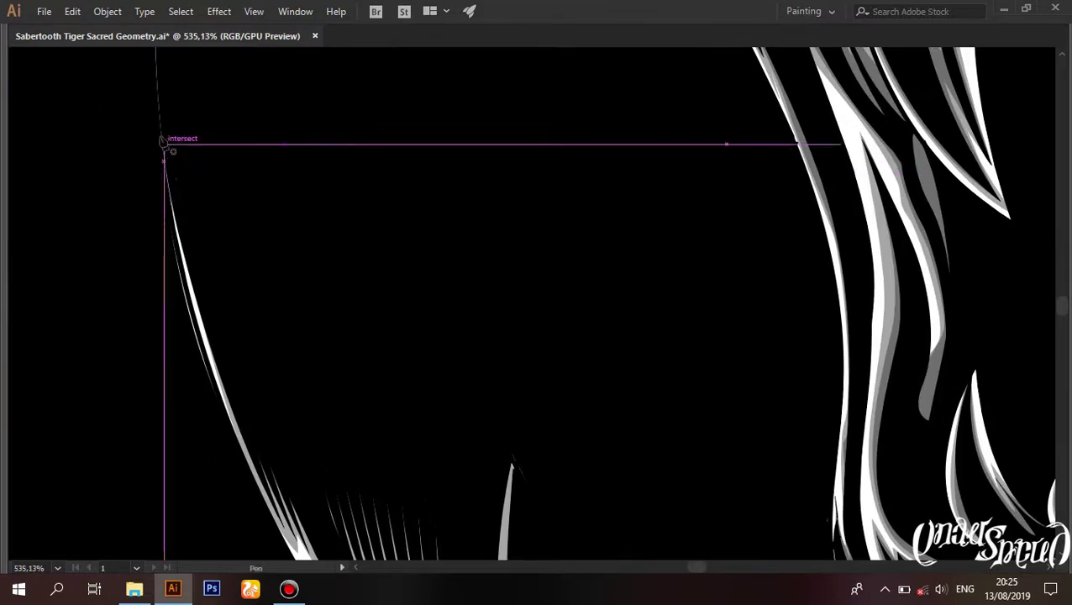
scroll(229, 282, "down", 1)
scroll(252, 168, "down", 3)
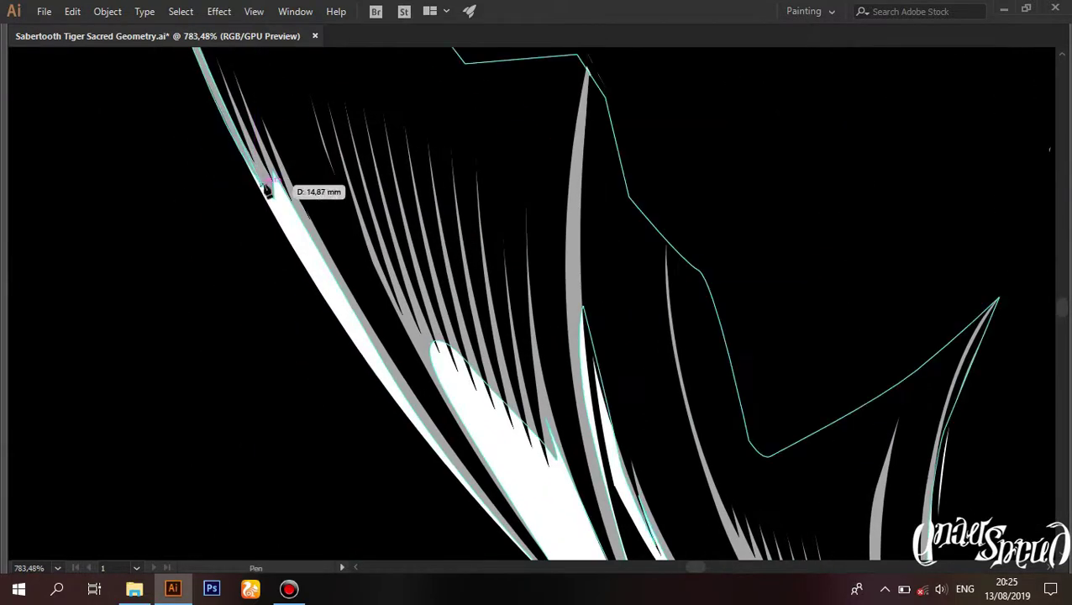
scroll(353, 277, "up", 1)
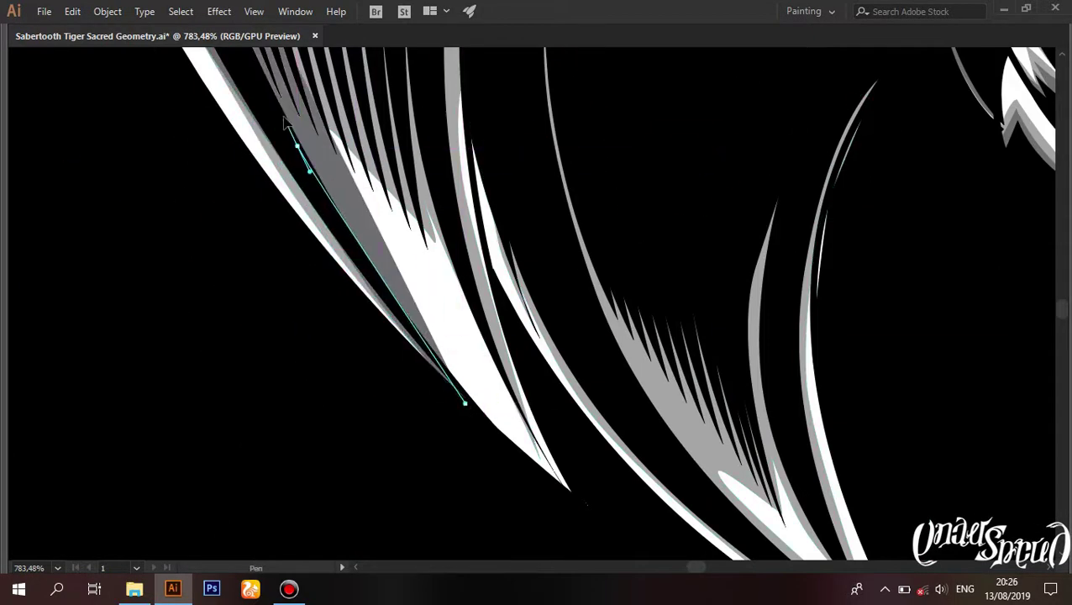
scroll(357, 285, "up", 2)
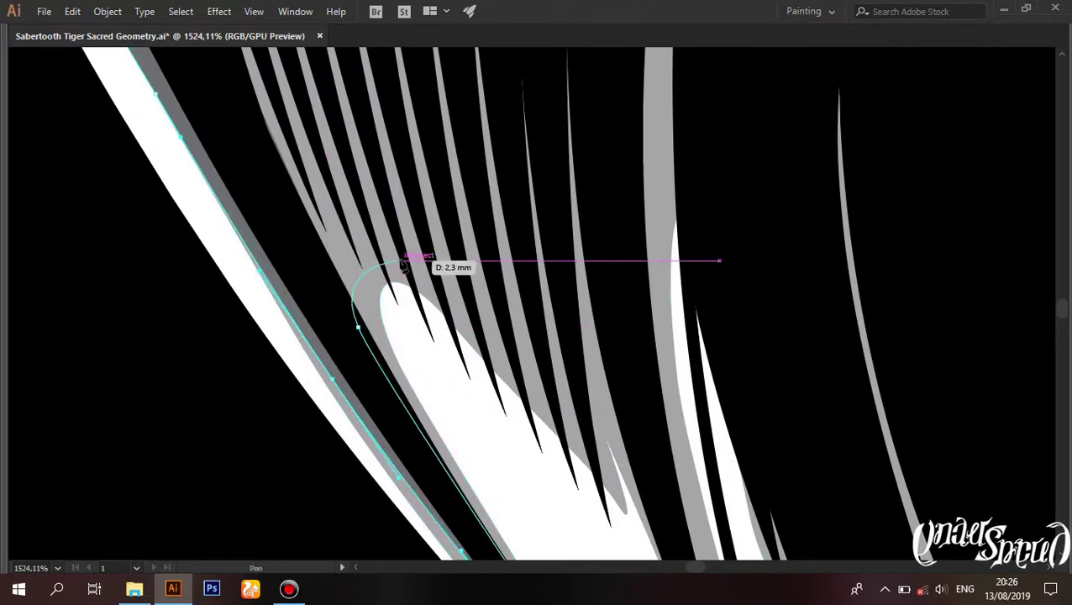
left_click_drag(426, 197, 308, 118)
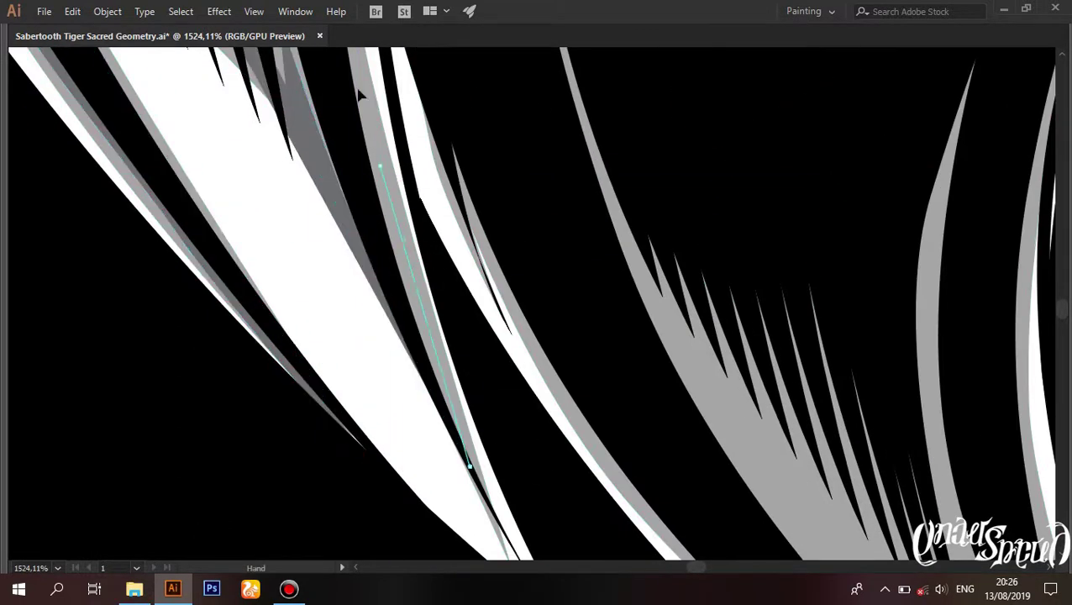
scroll(374, 218, "down", 2)
left_click_drag(371, 154, 395, 174)
scroll(395, 175, "up", 2)
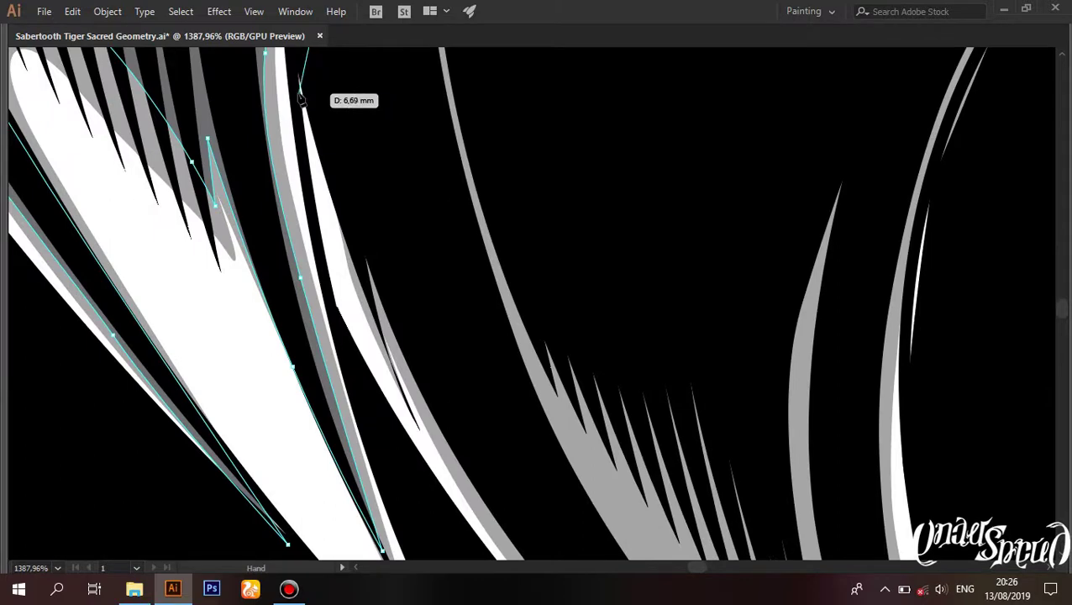
left_click_drag(398, 358, 402, 380)
scroll(464, 174, "up", 1)
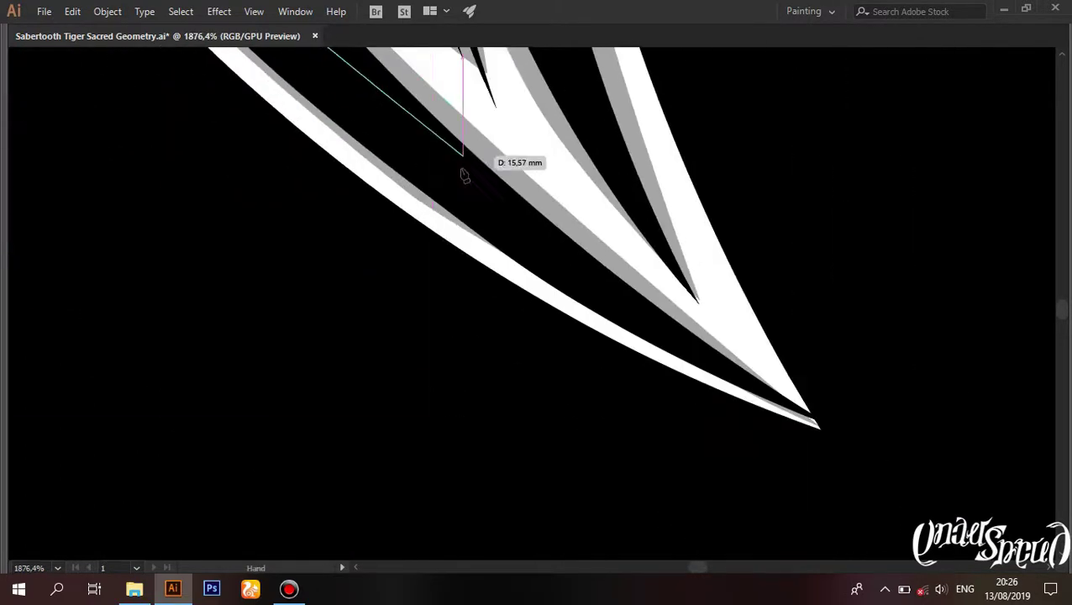
left_click_drag(622, 318, 411, 270)
scroll(411, 271, "down", 2)
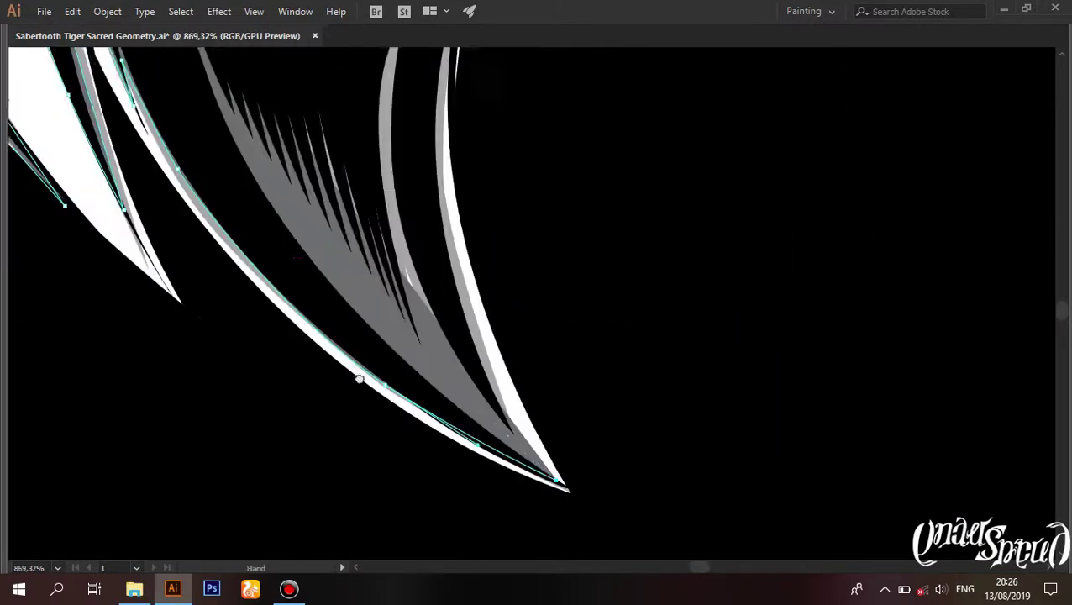
scroll(283, 220, "up", 1)
Step: Trace a path along the right-hand tusk strand's edge, then zoom out to both heads
left_click(417, 287)
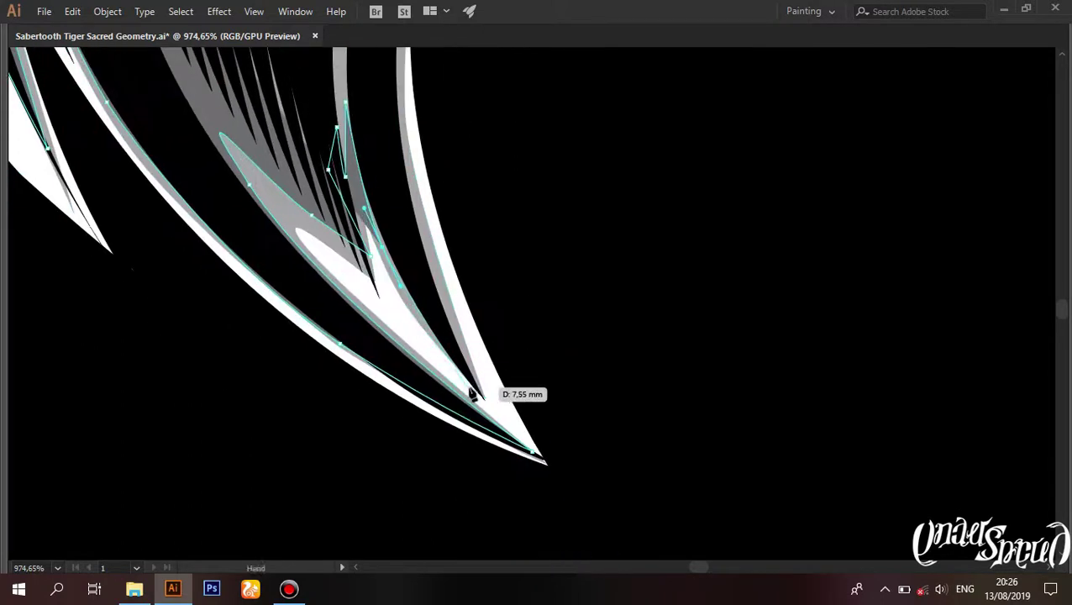
mouse_move(446, 306)
left_mouse_down()
mouse_move(443, 178)
mouse_move(189, 415)
left_mouse_up()
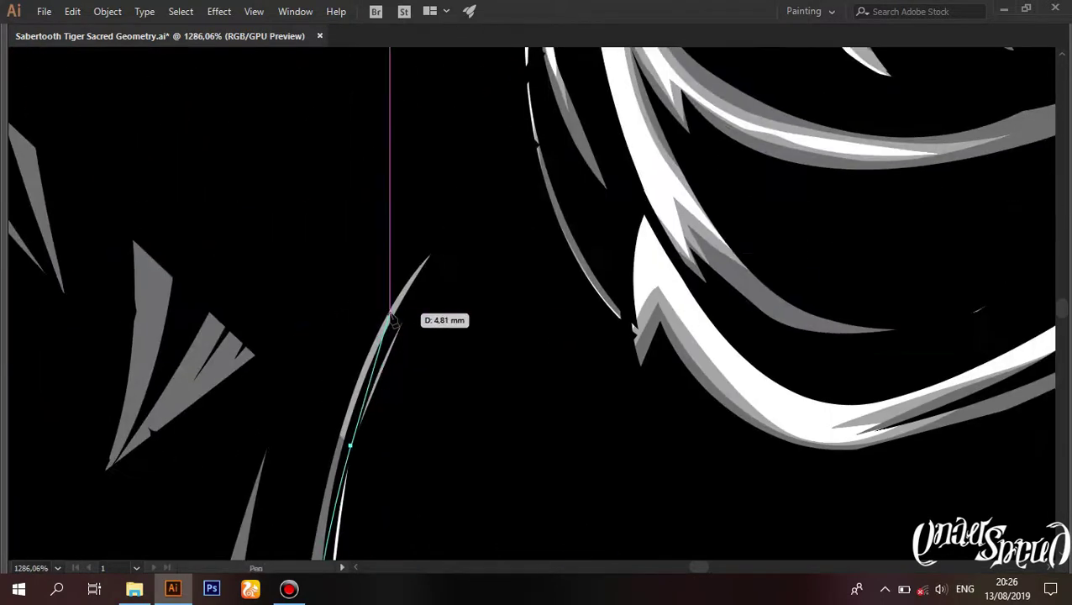
scroll(189, 415, "up", 2)
scroll(189, 415, "down", 2)
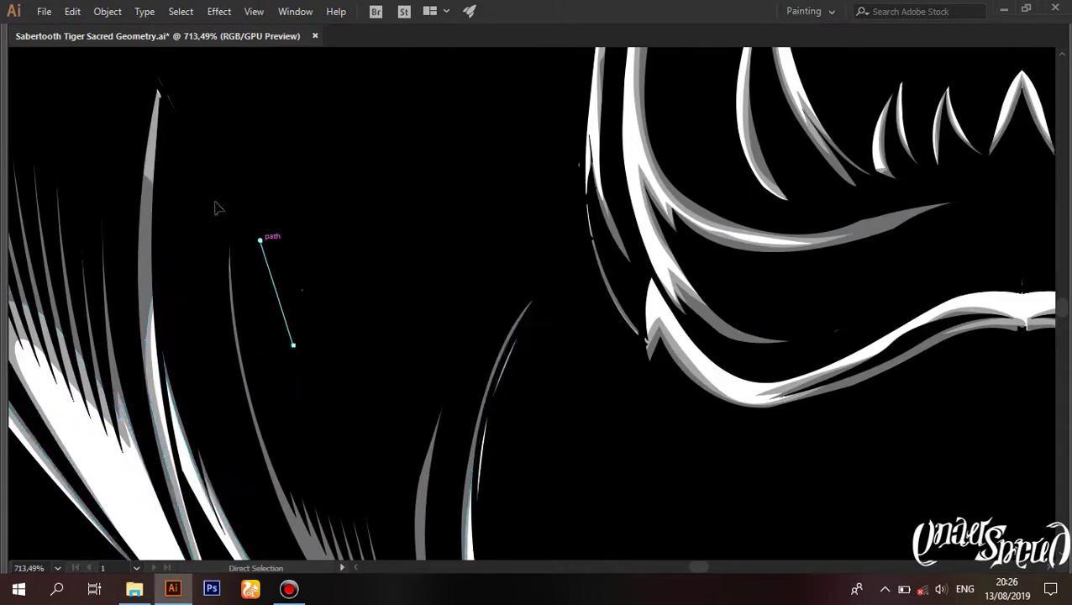
left_click_drag(215, 208, 426, 296)
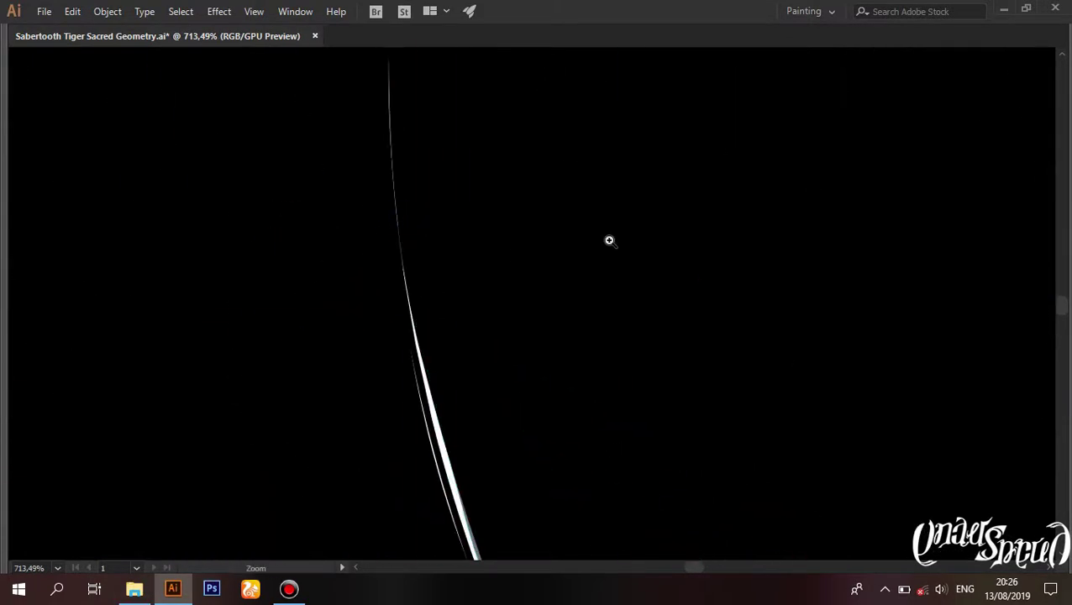
scroll(607, 239, "down", 5)
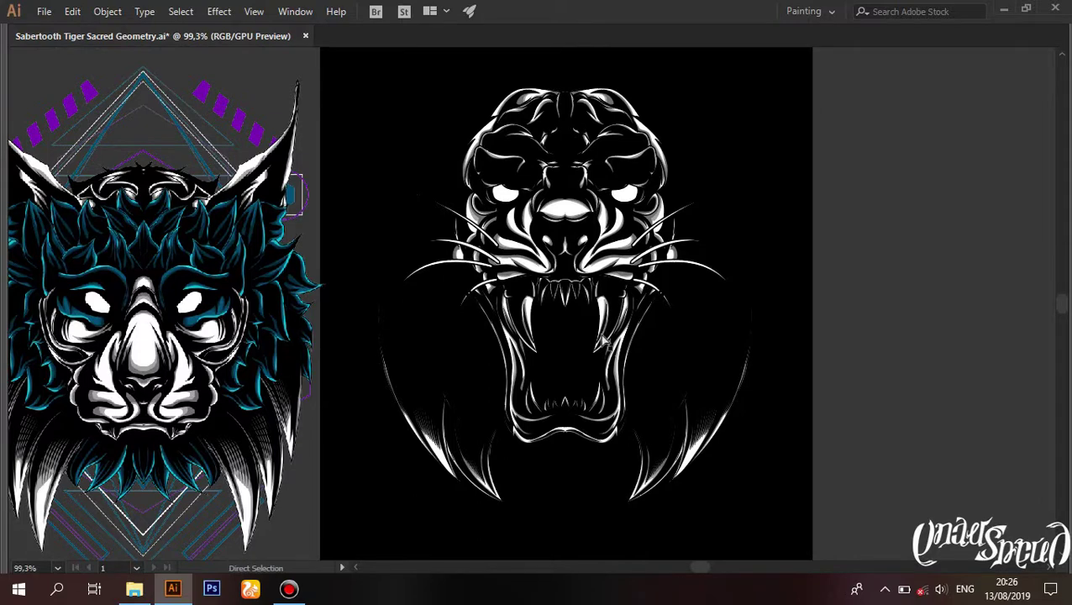
Step: Restore the panels, hide the Bg layer and fit the artboard in the window
key("Tab")
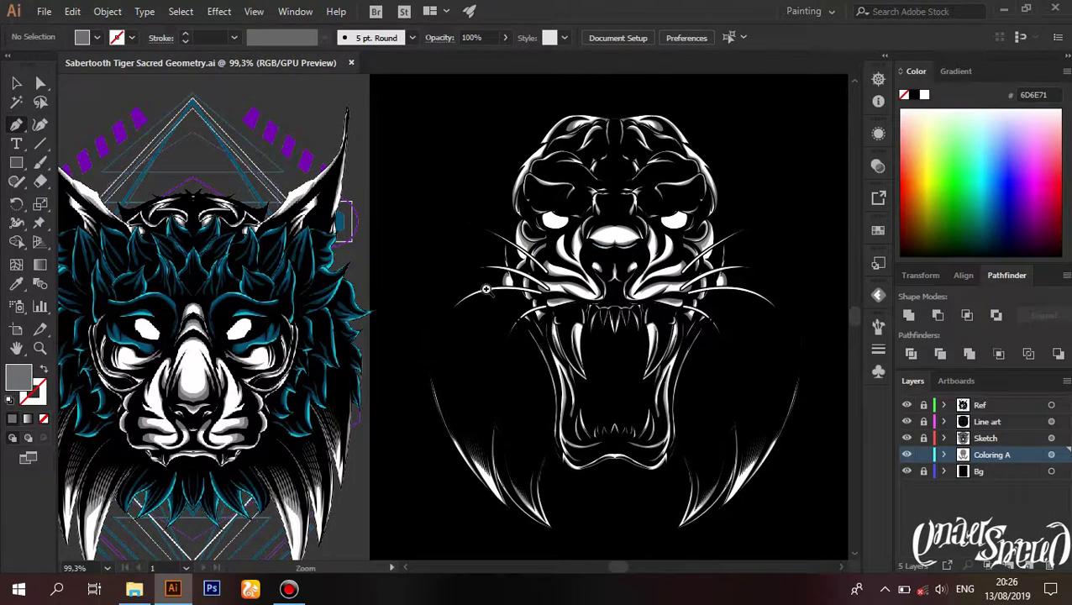
scroll(486, 289, "up", 1)
scroll(486, 289, "down", 1)
left_click(978, 472)
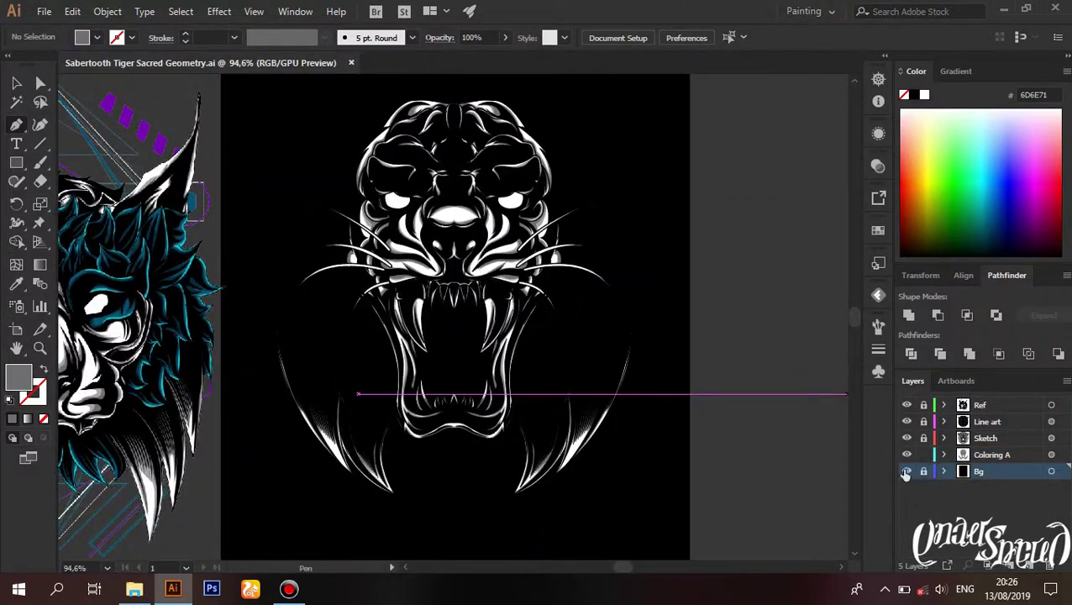
left_click(905, 473)
key("ctrl+0")
Step: Rename Layer 6 to Coloring B with Yellow as its layer colour
double_click(987, 475)
type("Coloring B")
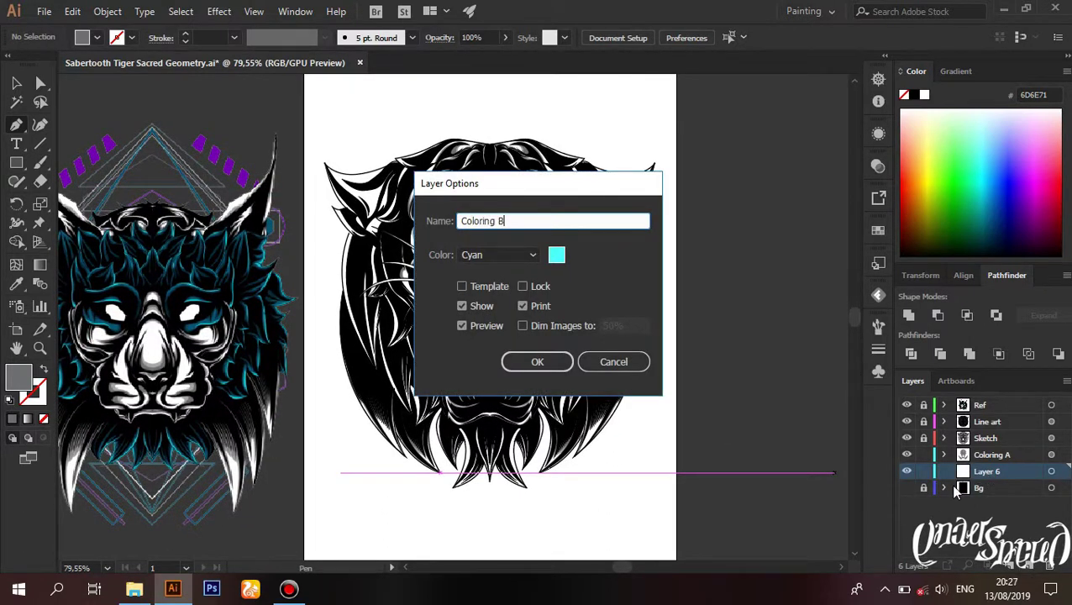
left_click(508, 256)
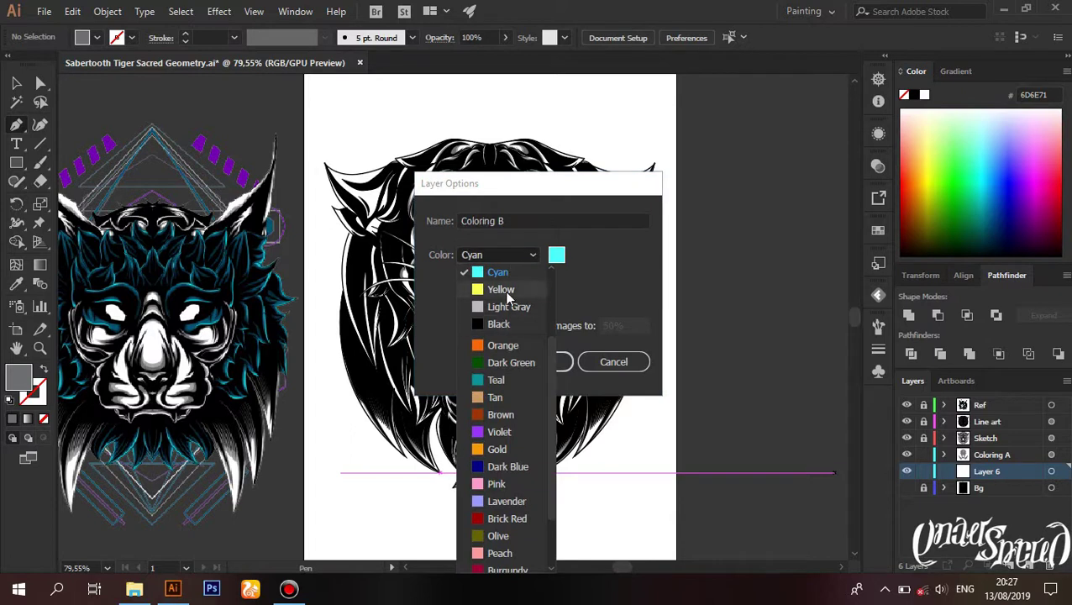
left_click(507, 296)
left_click(538, 368)
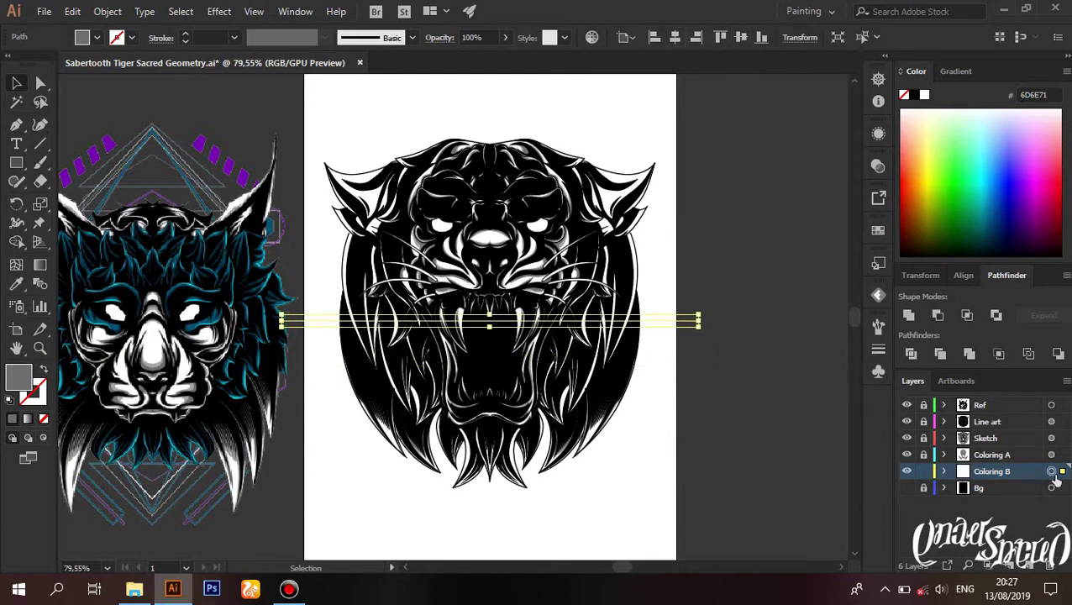
Step: Apply a Distort & Transform > Transform effect reflecting X with 1 copy
left_click(219, 12)
left_click(437, 191)
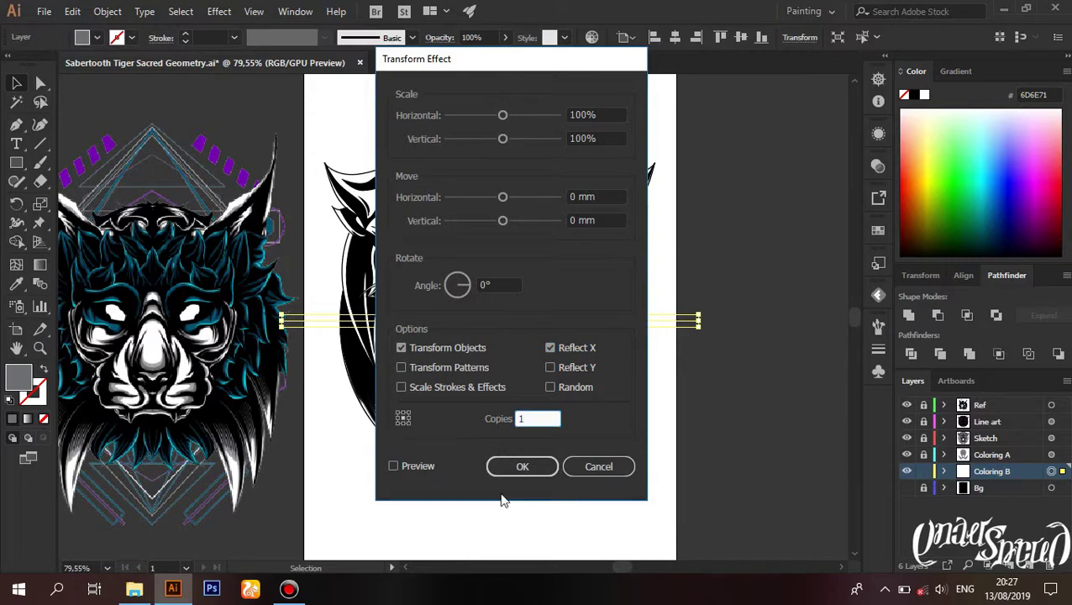
left_click(522, 466)
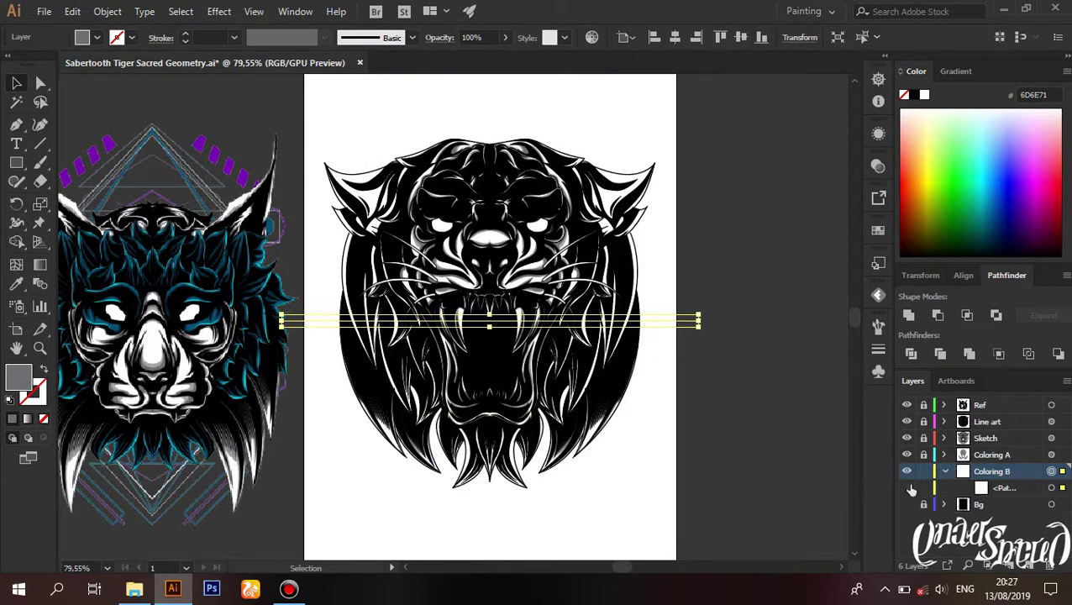
left_click(288, 589)
Step: Hide the Bg layer, set the fill to A5A5A5 and fit the artboard in view
scroll(484, 319, "up", 5)
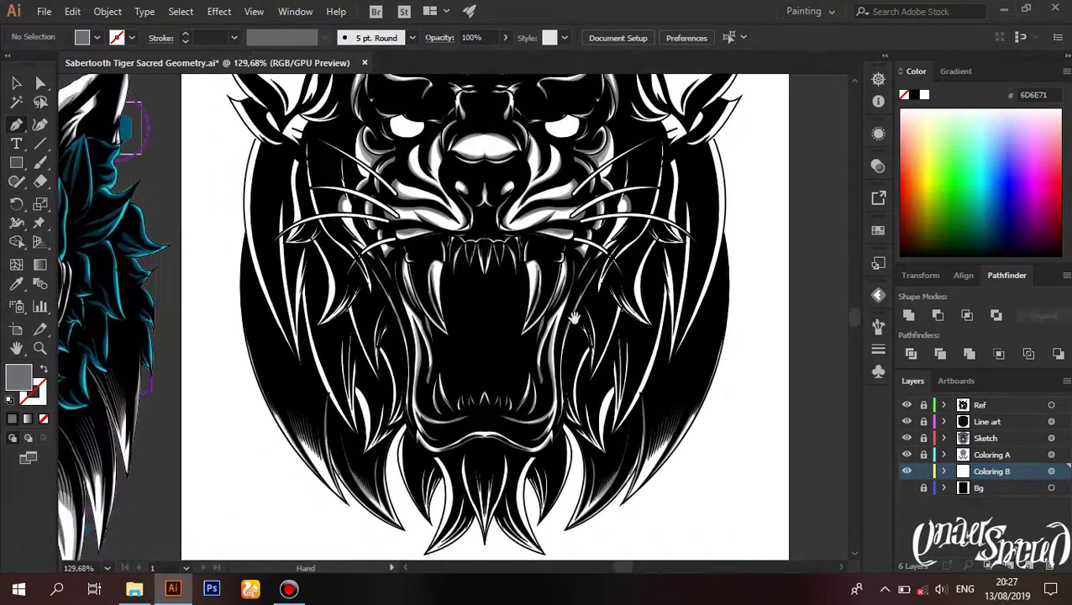
left_click(906, 488)
scroll(304, 357, "up", 10)
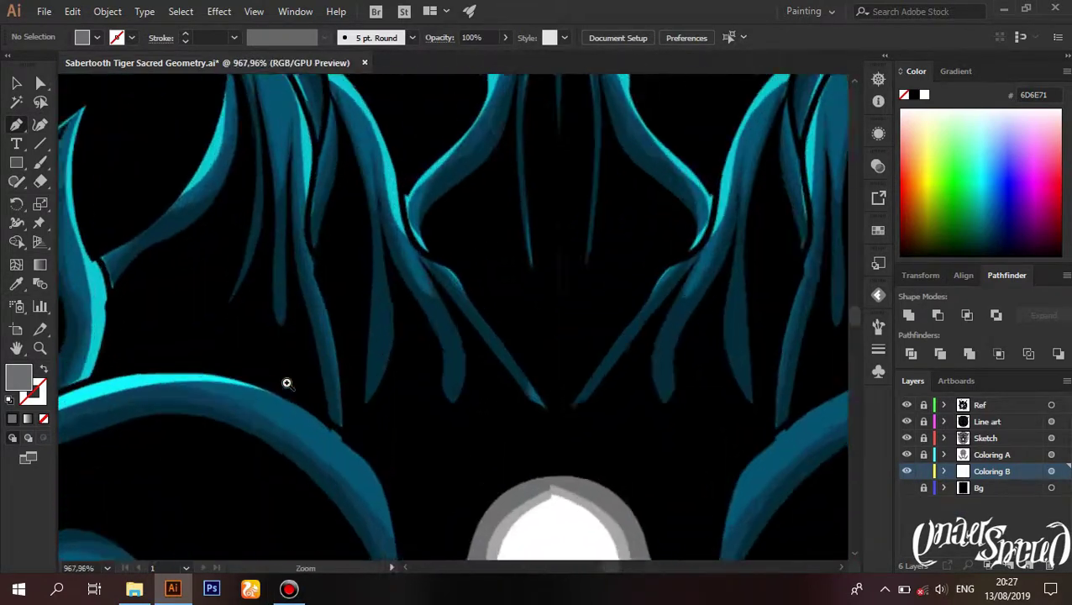
key("i")
left_click(306, 359)
key("p")
key("ctrl+0")
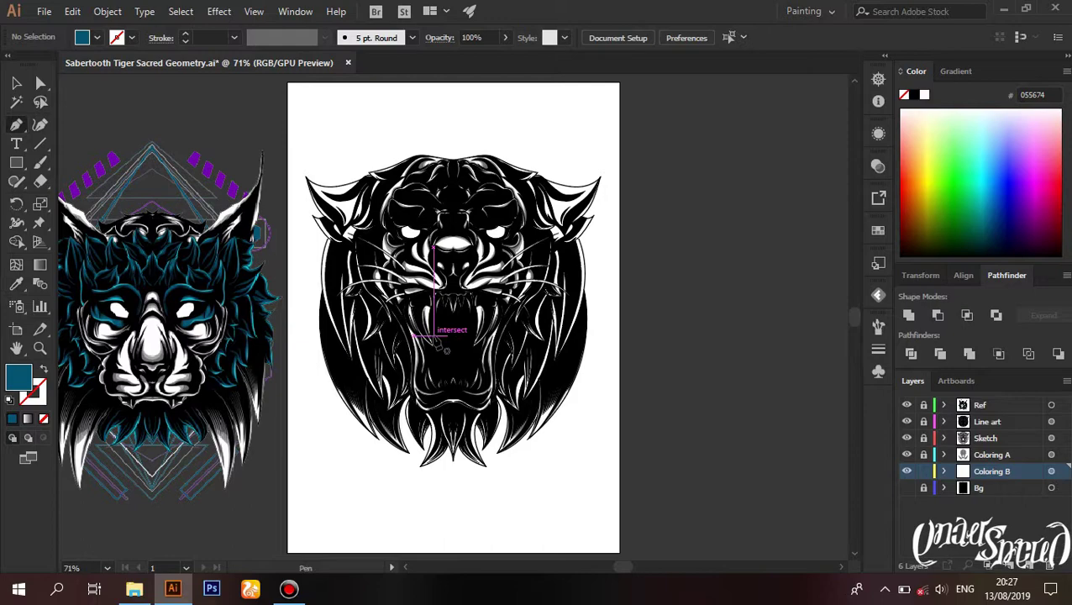
Step: Start a Pen shadow path at the tip of the white ear band
scroll(436, 340, "up", 3)
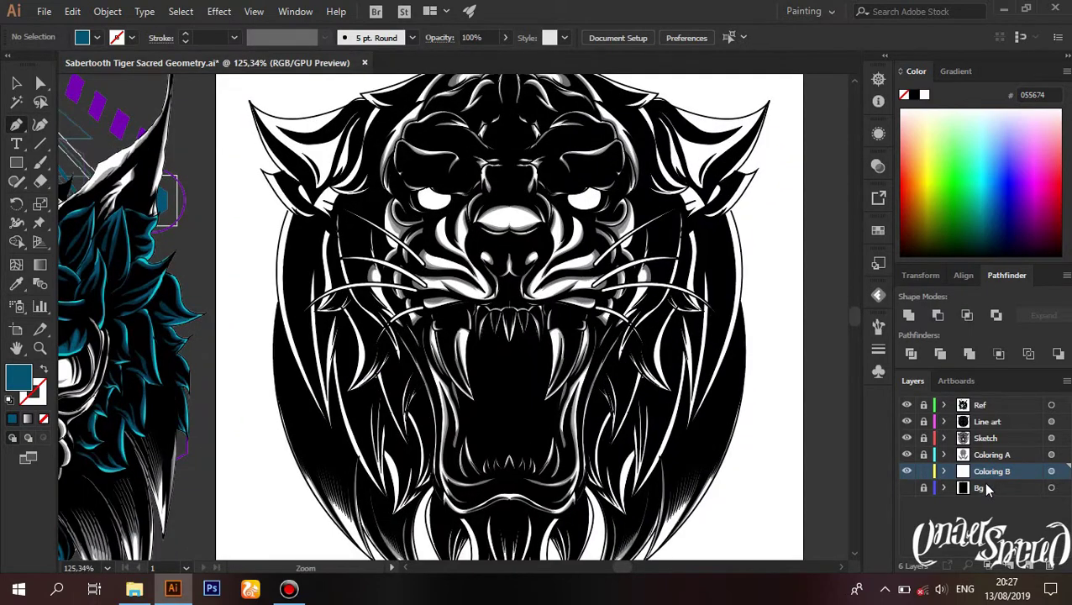
scroll(630, 383, "up", 3)
scroll(630, 383, "down", 2)
left_click(677, 285, "ctrl")
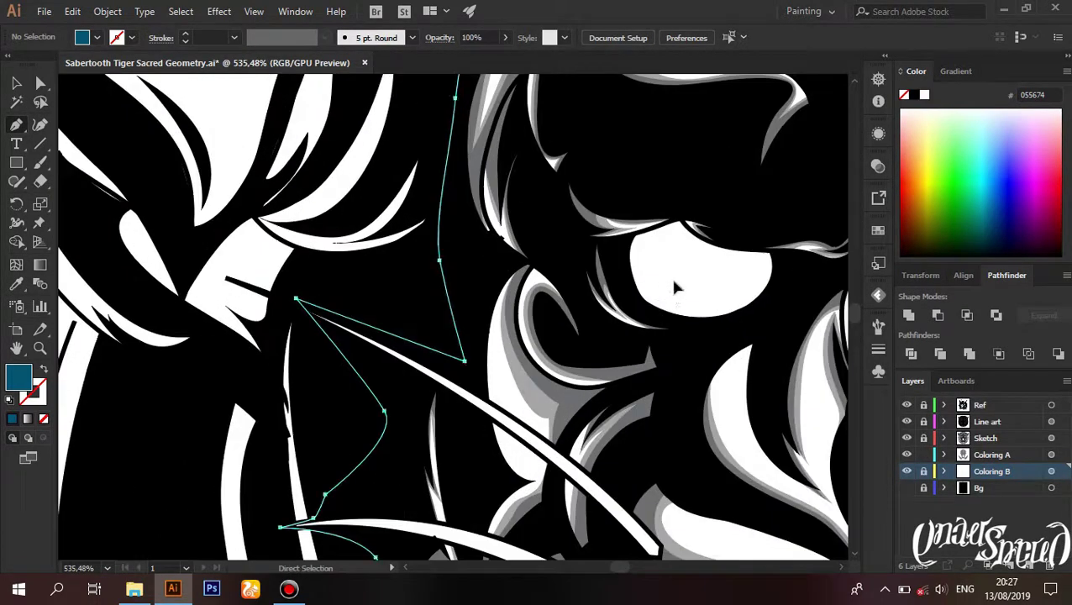
scroll(330, 267, "up", 4)
scroll(329, 268, "up", 3)
left_click_drag(434, 222, 401, 283)
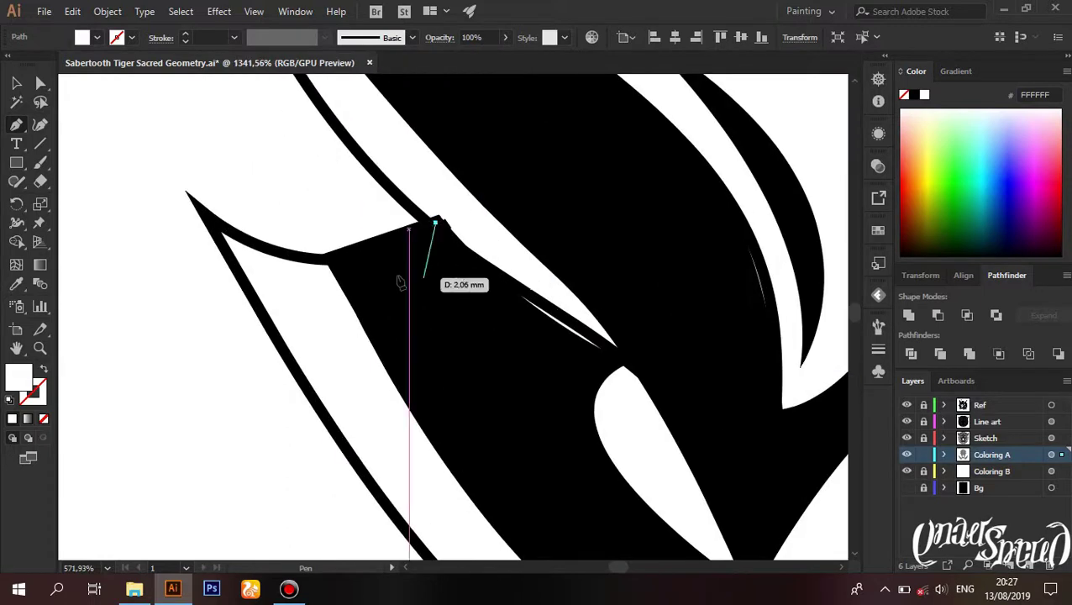
left_click(210, 215)
scroll(210, 215, "down", 1)
scroll(277, 294, "down", 2)
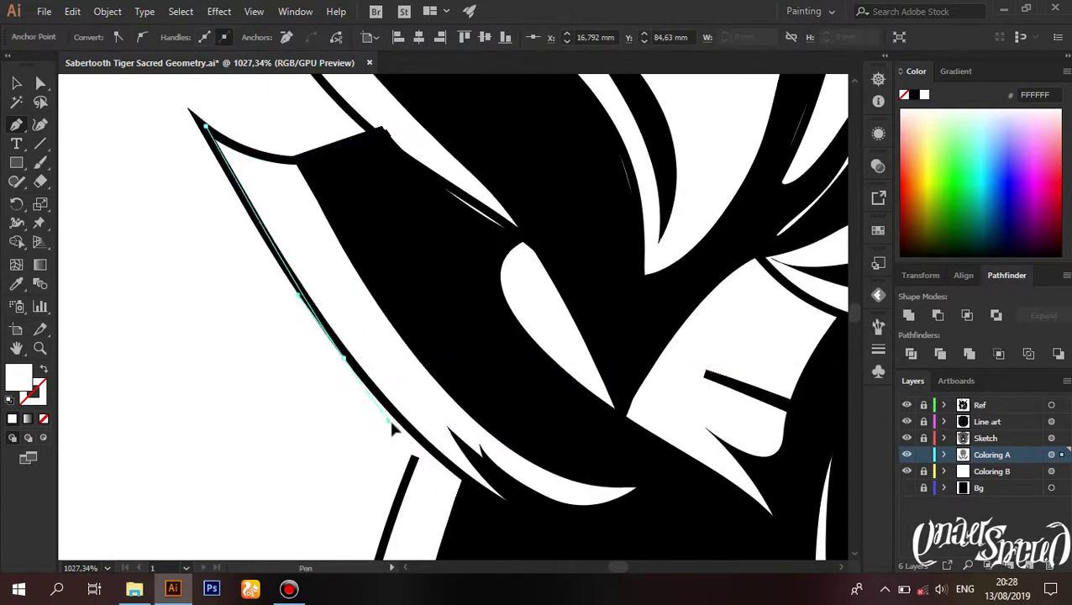
scroll(390, 429, "up", 2)
scroll(588, 378, "down", 3)
scroll(442, 328, "down", 2)
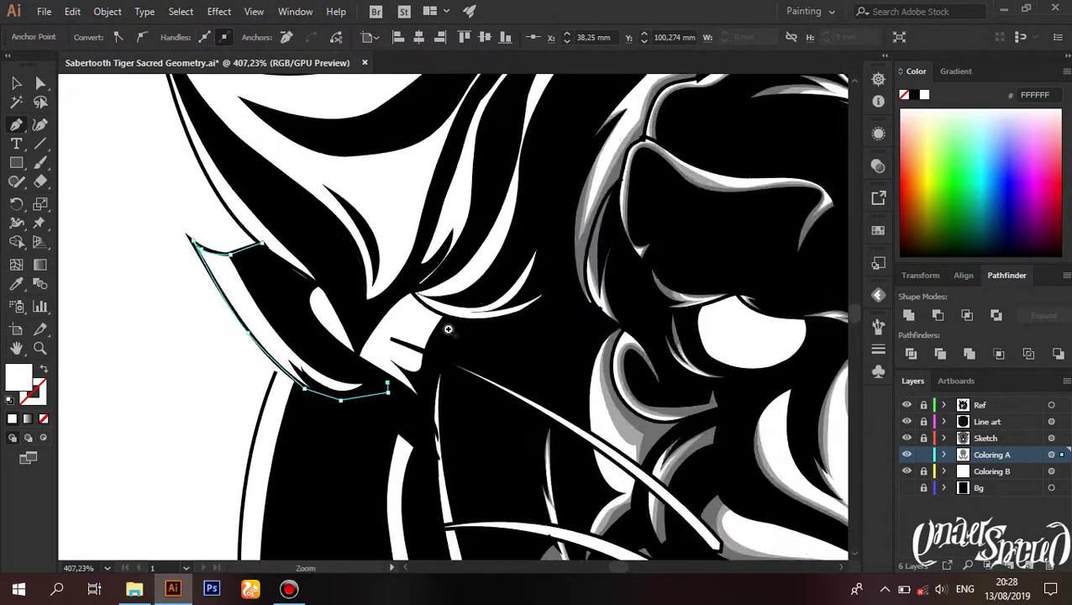
left_click(441, 413)
scroll(424, 262, "up", 3)
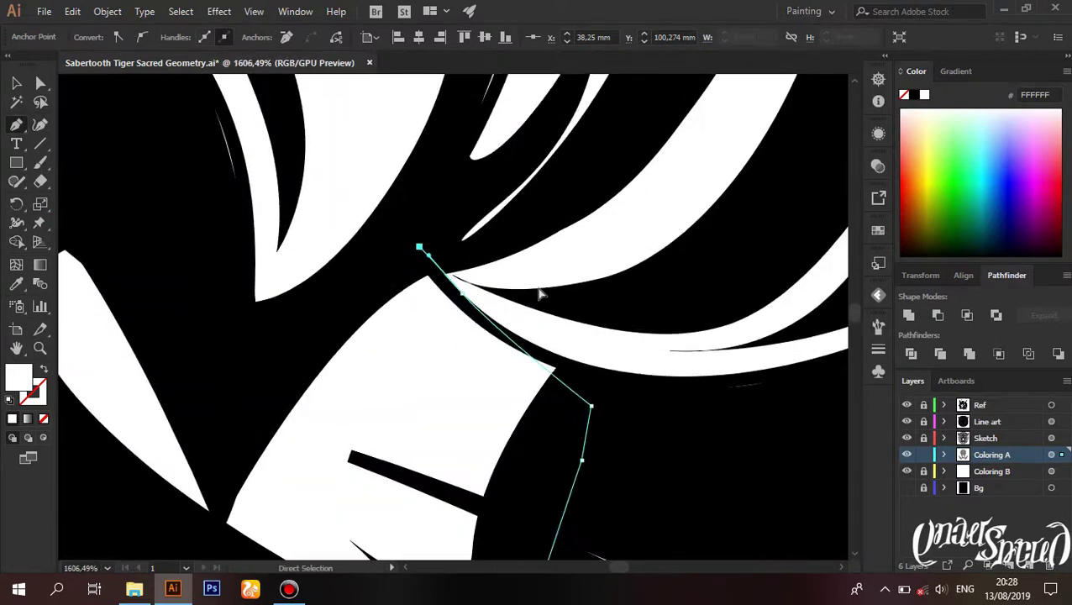
scroll(538, 291, "down", 2)
scroll(421, 240, "down", 1)
Step: Continue the shadow path along the ear edge with curved anchors, then deselect it
mouse_move(555, 210)
left_mouse_down()
mouse_move(583, 210)
mouse_move(557, 220)
left_mouse_up()
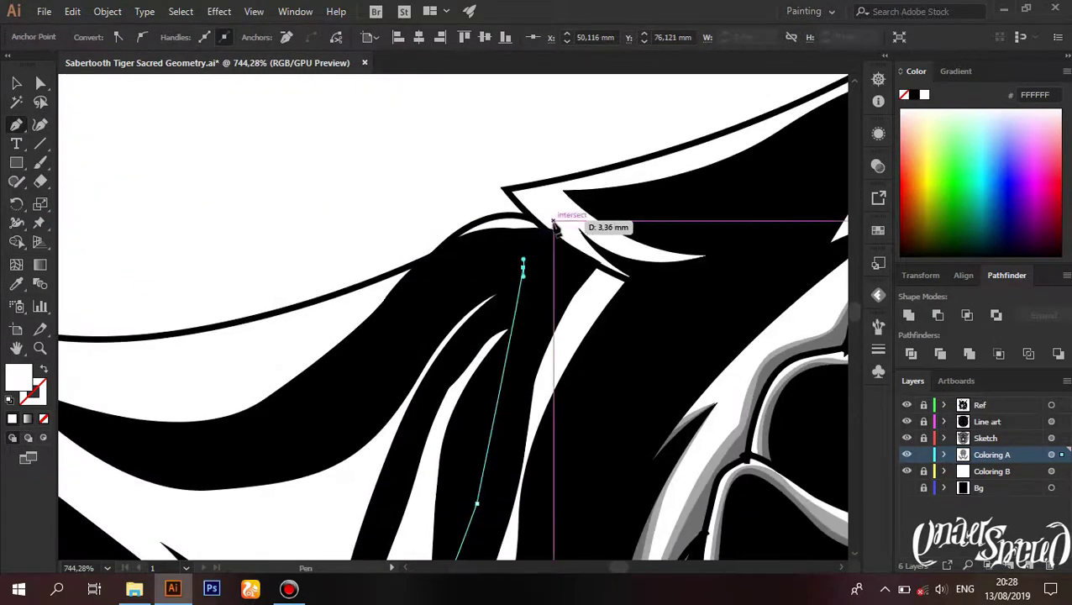
scroll(557, 220, "up", 2)
left_click_drag(618, 239, 638, 235)
scroll(634, 215, "up", 2)
left_click_drag(561, 214, 664, 205)
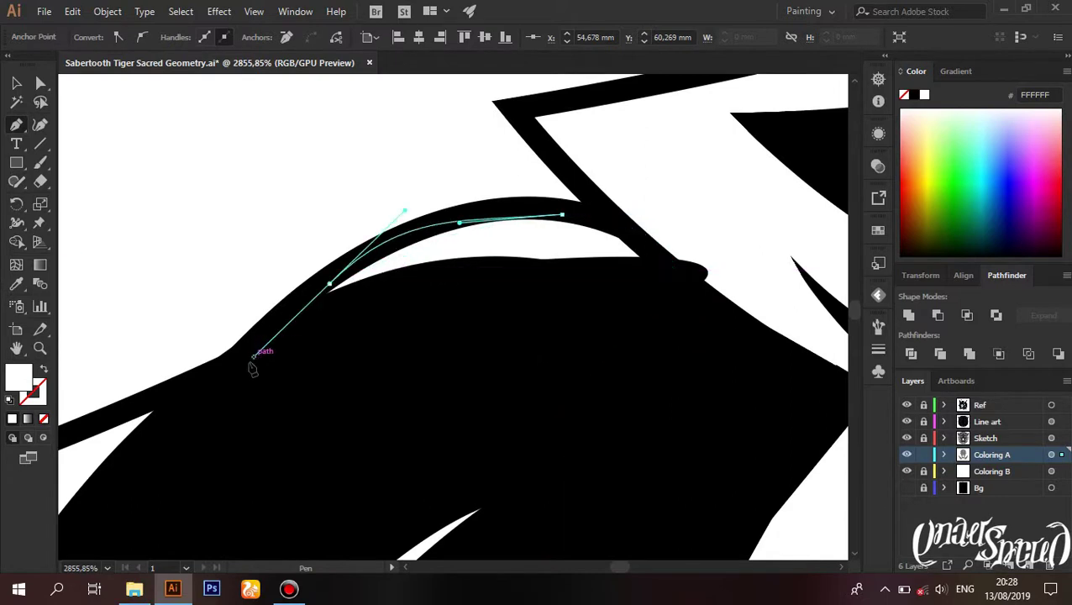
left_click_drag(252, 367, 527, 299)
left_click(328, 387)
left_click_drag(239, 426, 468, 256)
scroll(557, 403, "down", 2)
left_click_drag(386, 228, 356, 207)
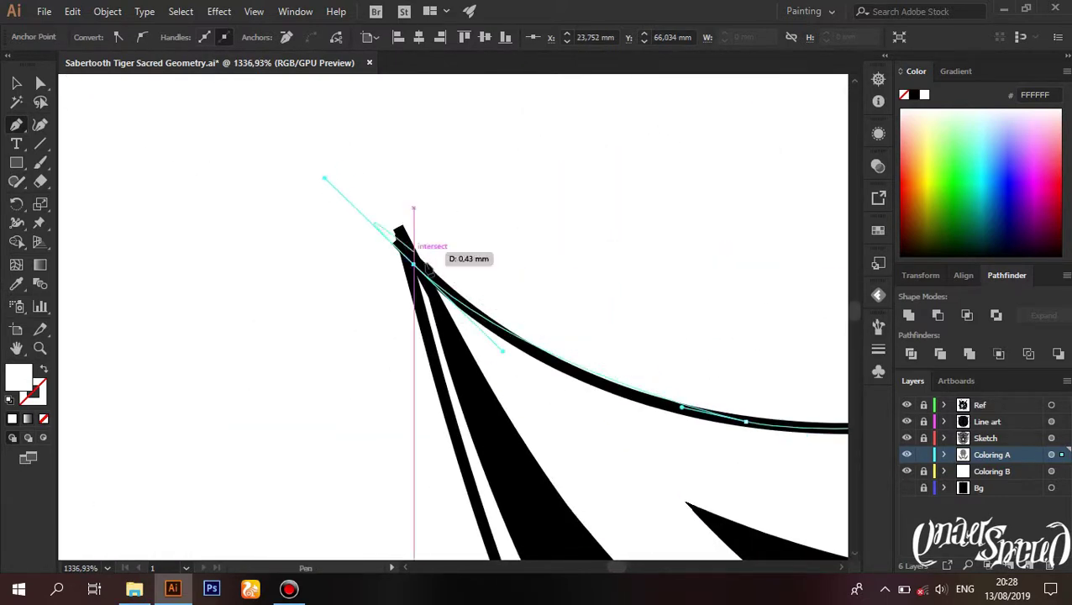
scroll(426, 348, "down", 2)
left_click_drag(544, 434, 548, 443)
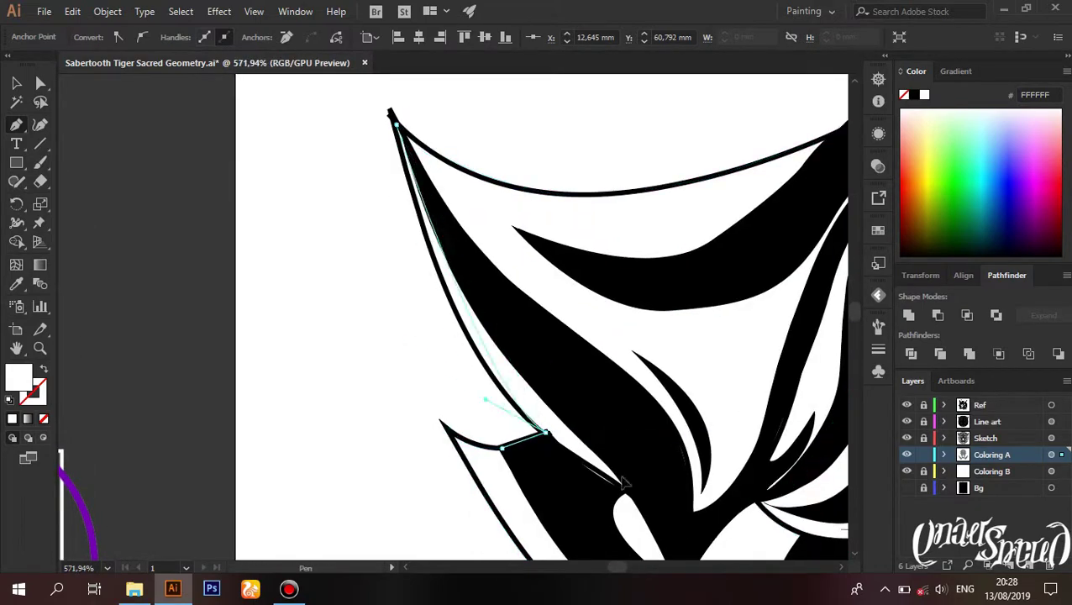
key("ctrl+shift+a")
Step: Begin a second grey shape at the white tip, curving down the band's lower edge
scroll(588, 378, "down", 4)
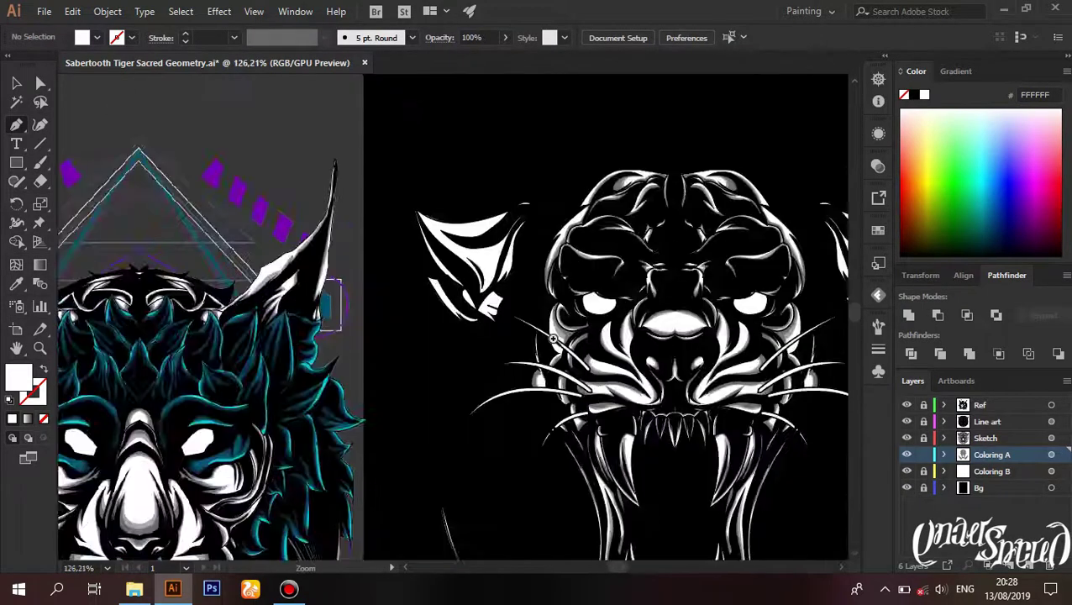
scroll(560, 318, "up", 3)
scroll(560, 317, "down", 2)
scroll(414, 342, "down", 2)
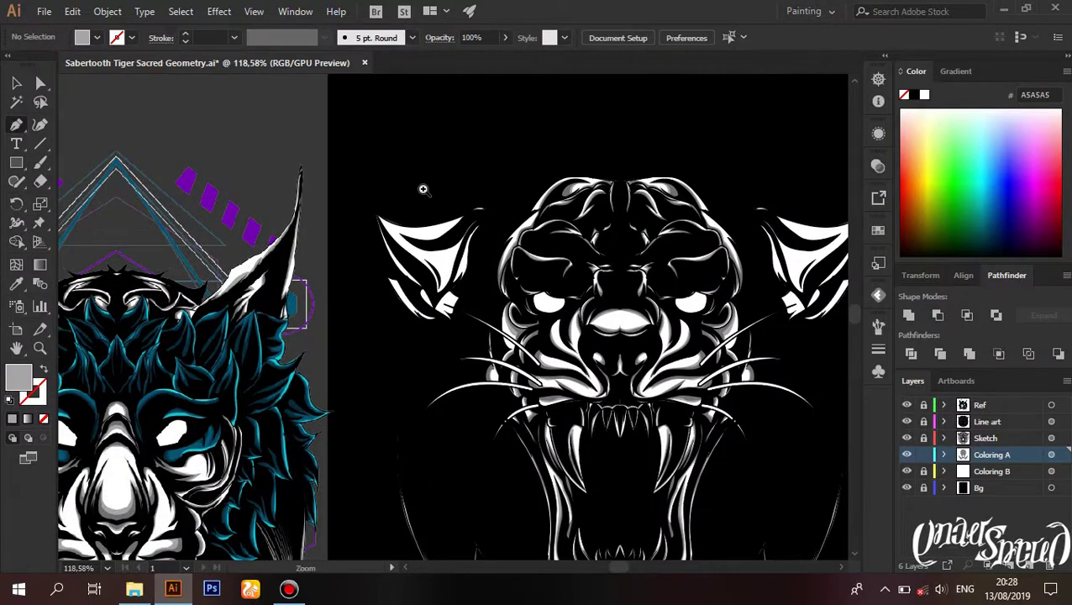
scroll(624, 214, "up", 3)
left_click(734, 161)
left_click_drag(530, 220, 95, 282)
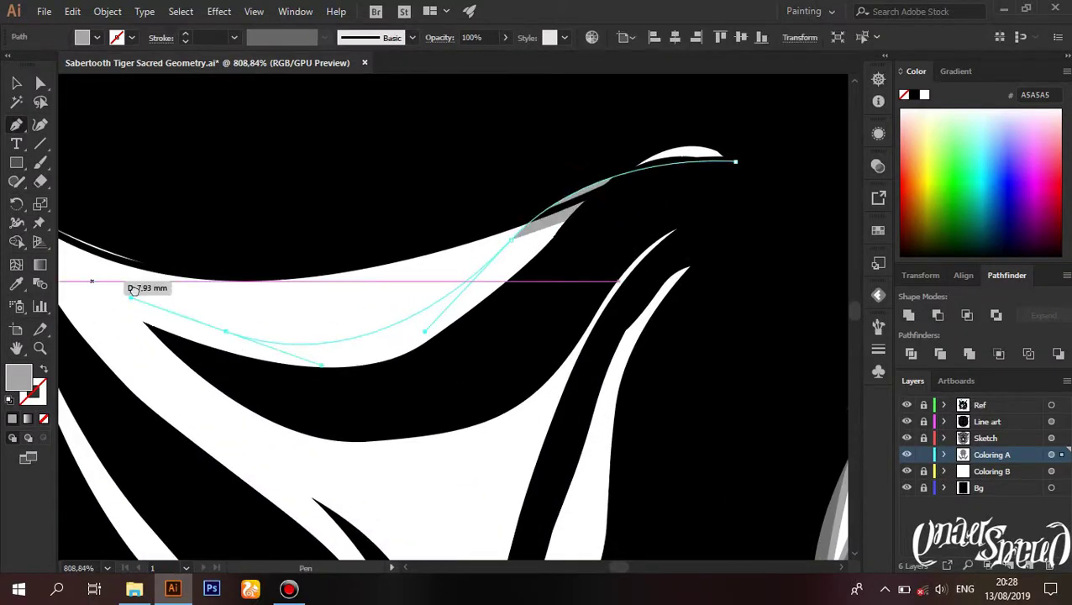
scroll(285, 315, "up", 2)
left_click_drag(286, 315, 412, 332)
mouse_move(612, 426)
left_mouse_down()
mouse_move(671, 434)
mouse_move(584, 204)
left_mouse_up()
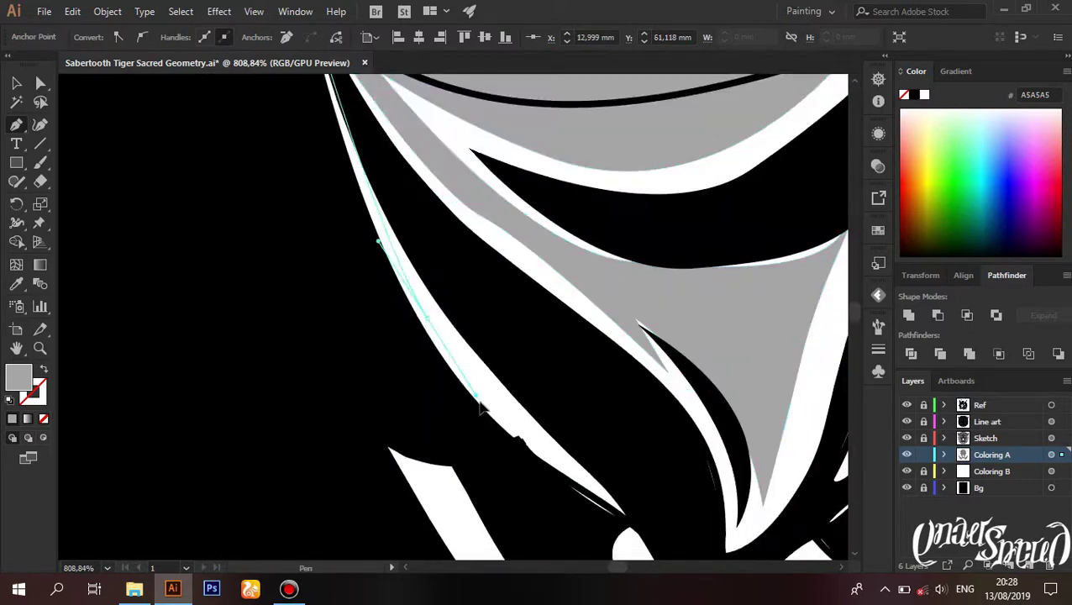
left_click(446, 342)
Step: Finish and close the second grey shape, adjust a curve, and fit the artboard
left_click(515, 493)
left_click_drag(554, 412, 655, 410)
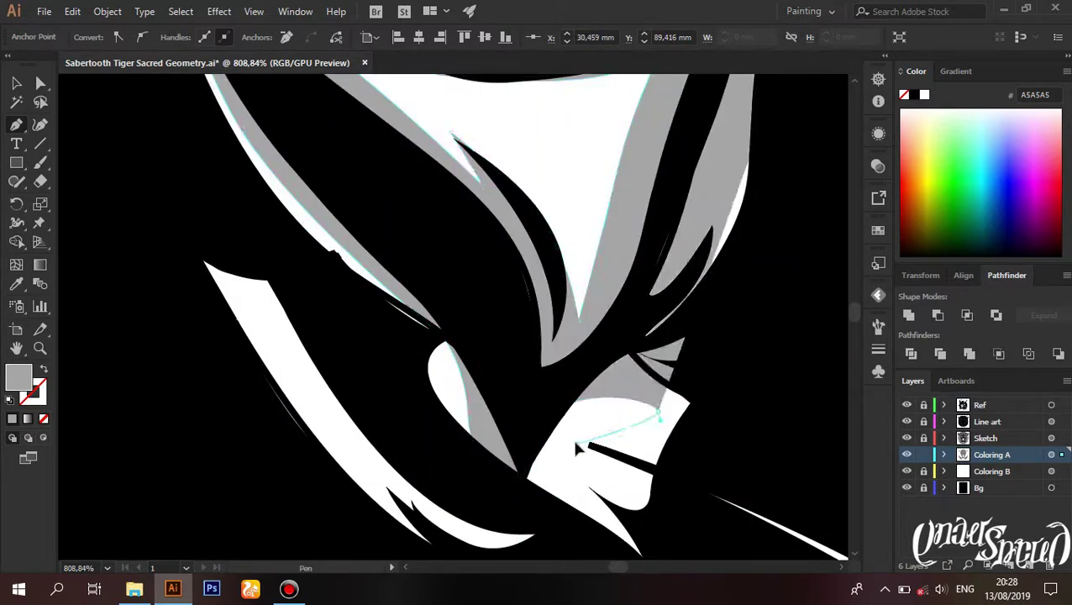
left_click_drag(594, 539, 565, 307)
left_click(561, 294)
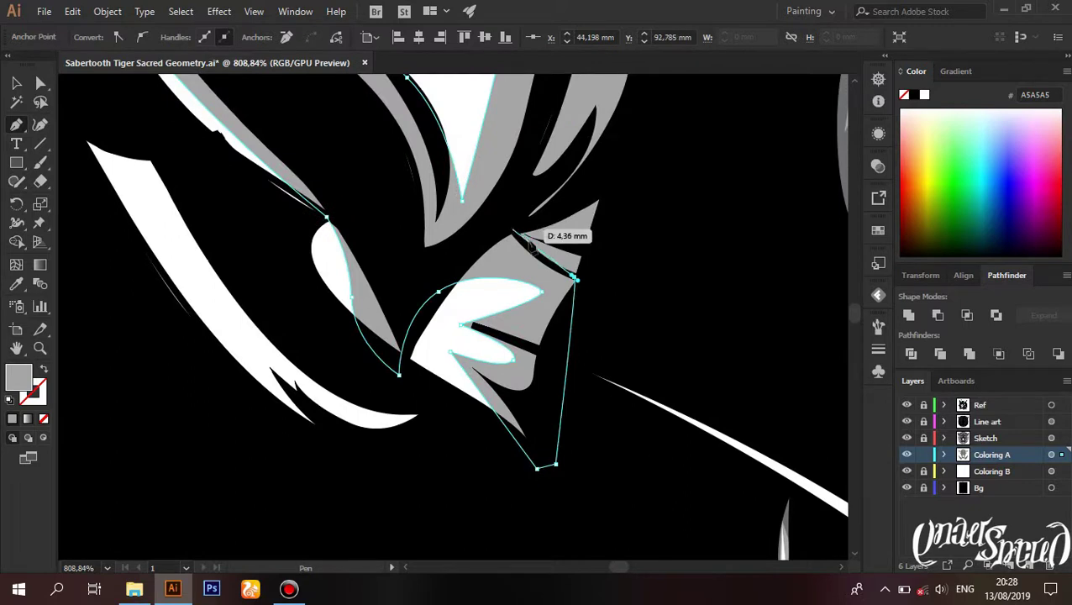
mouse_move(517, 244)
left_mouse_down()
mouse_move(522, 416)
mouse_move(598, 373)
left_mouse_up()
mouse_move(567, 318)
left_mouse_down()
mouse_move(608, 192)
mouse_move(683, 210)
mouse_move(611, 204)
left_mouse_up()
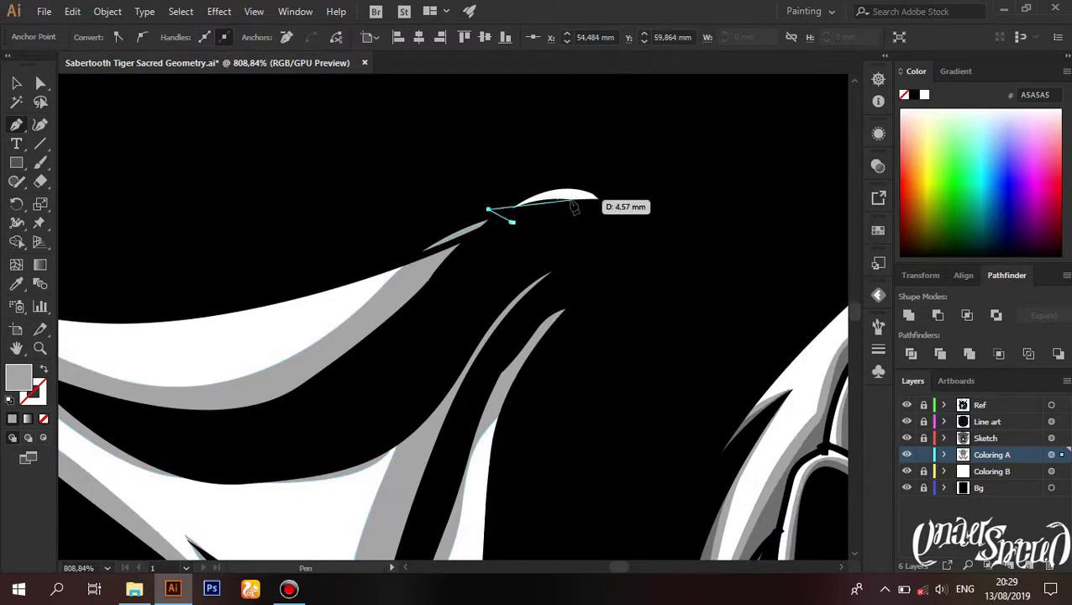
left_click(486, 222)
scroll(486, 221, "up", 1)
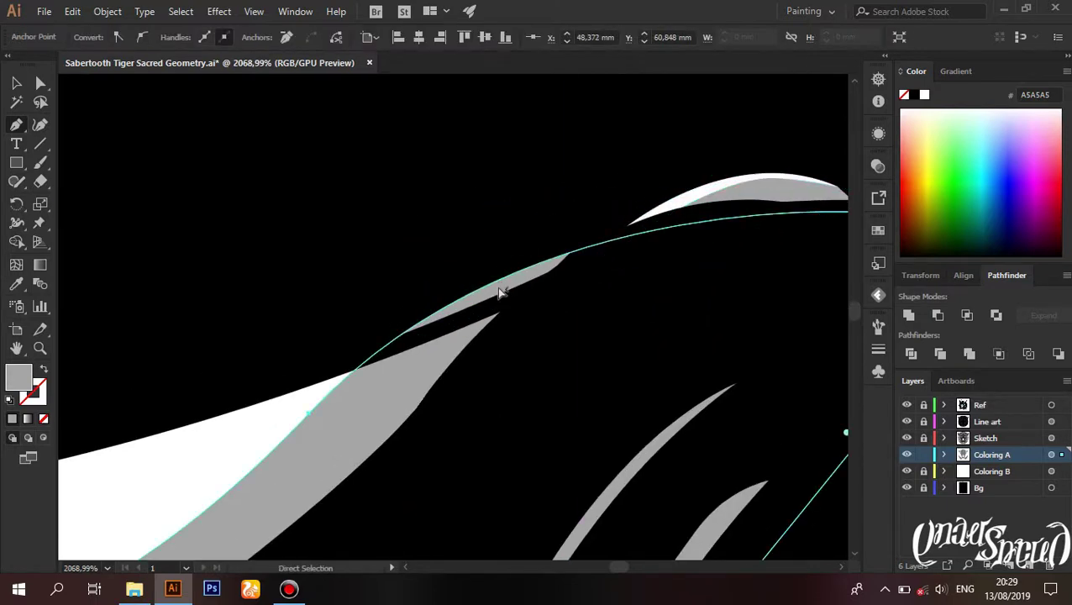
left_click_drag(472, 321, 367, 312)
key("ctrl+0")
Step: Add anchors near the nose tip to continue the path
scroll(435, 398, "up", 3)
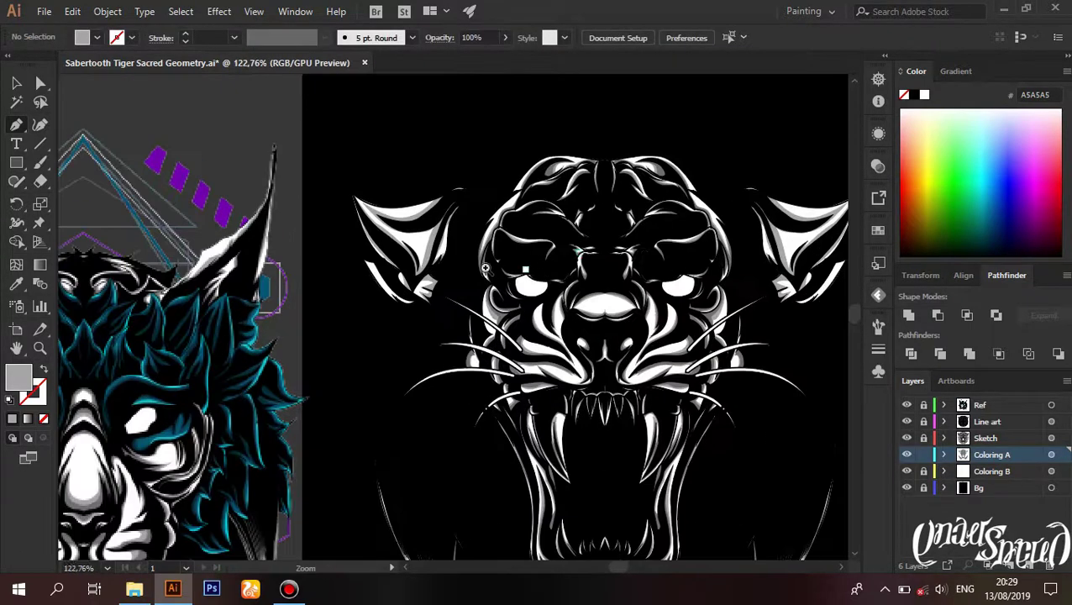
scroll(435, 398, "up", 1)
scroll(435, 399, "up", 2)
scroll(435, 399, "up", 3)
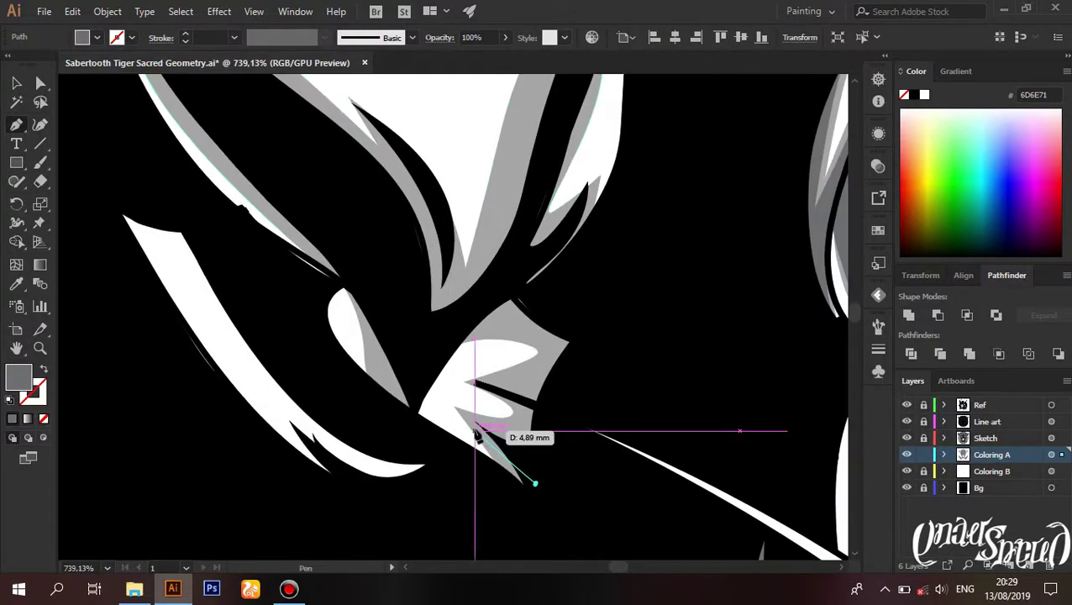
scroll(476, 432, "up", 2)
scroll(531, 459, "up", 1)
left_click(423, 305)
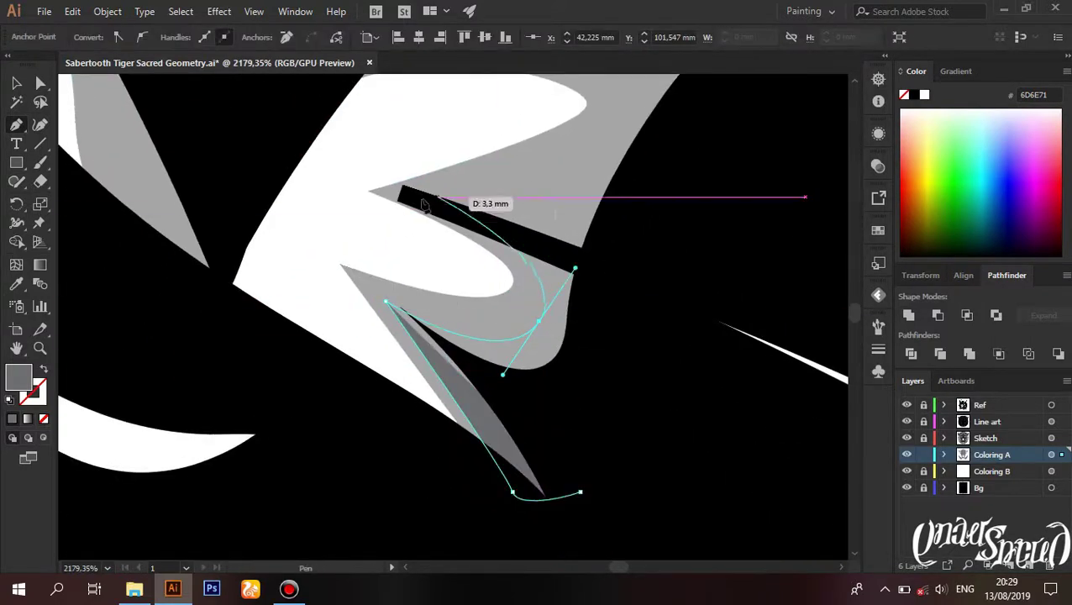
scroll(522, 390, "down", 2)
scroll(468, 394, "down", 1)
scroll(469, 395, "down", 1)
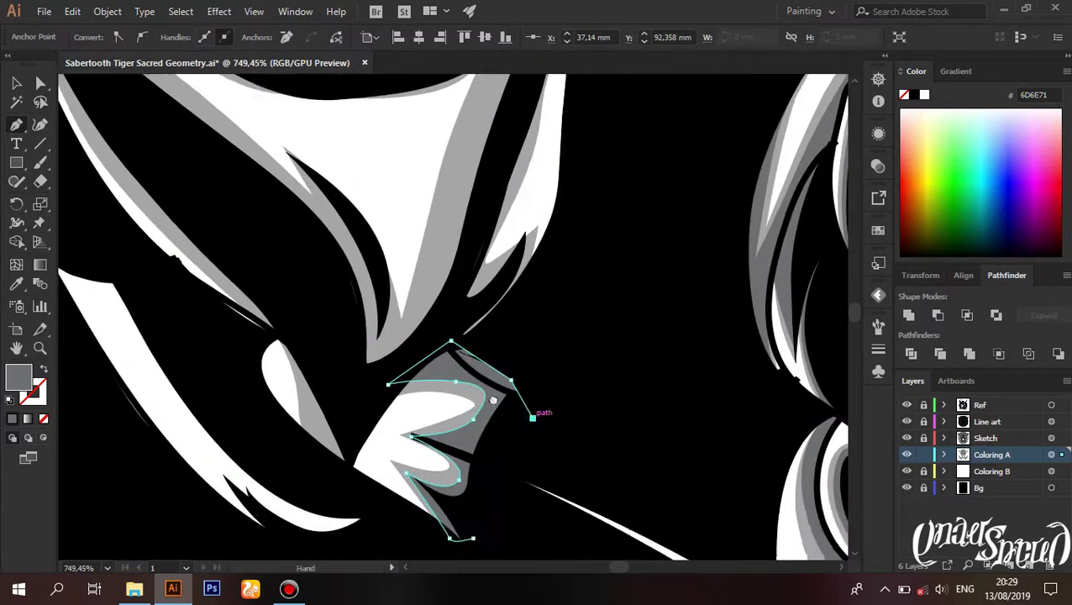
scroll(496, 379, "up", 2)
scroll(516, 407, "up", 2)
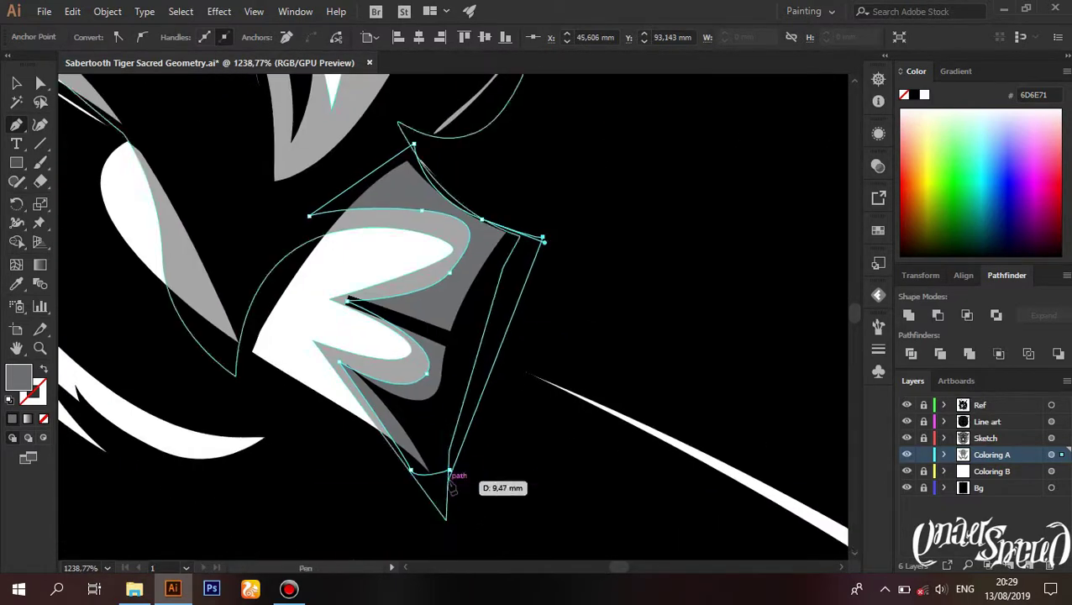
scroll(454, 477, "down", 3)
scroll(546, 395, "up", 2)
scroll(574, 353, "up", 1)
left_click(574, 353)
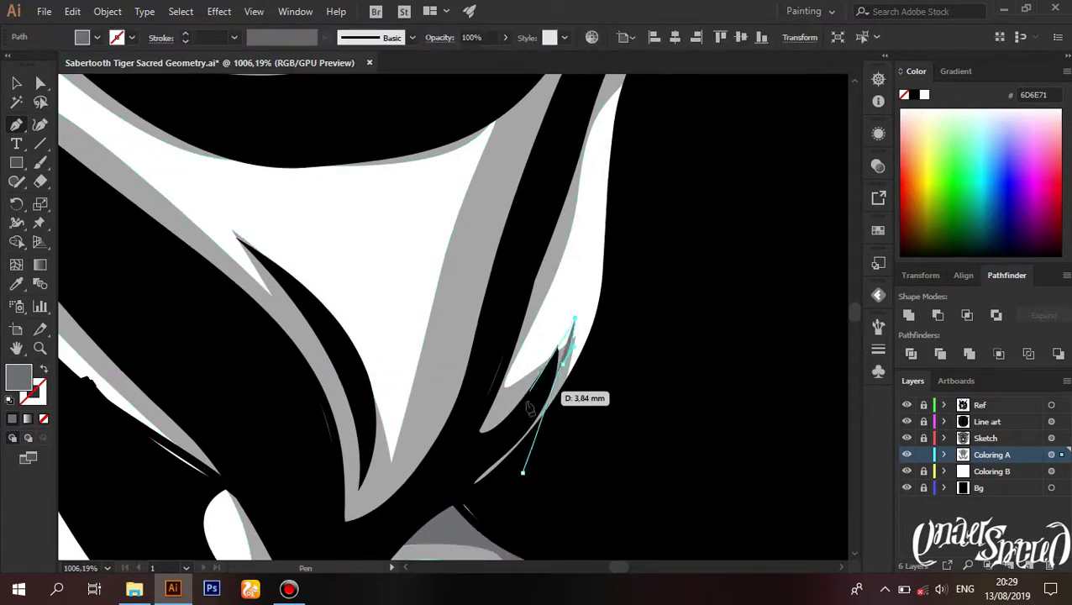
Step: Navigate across the tiger artwork back toward the cat's ear
left_click_drag(531, 311, 615, 247)
scroll(615, 248, "down", 2)
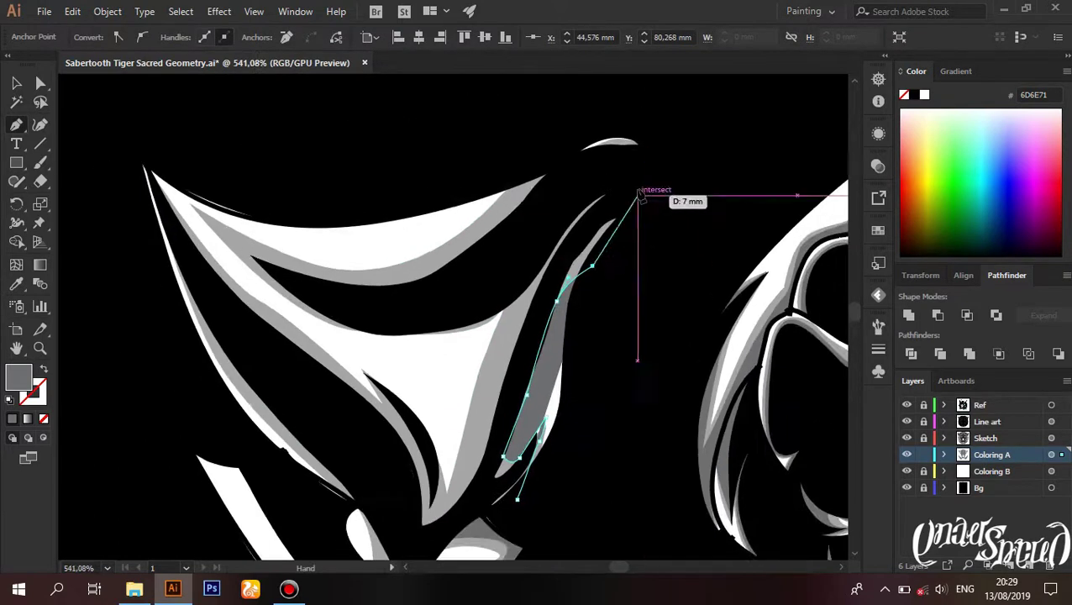
scroll(443, 500, "up", 1)
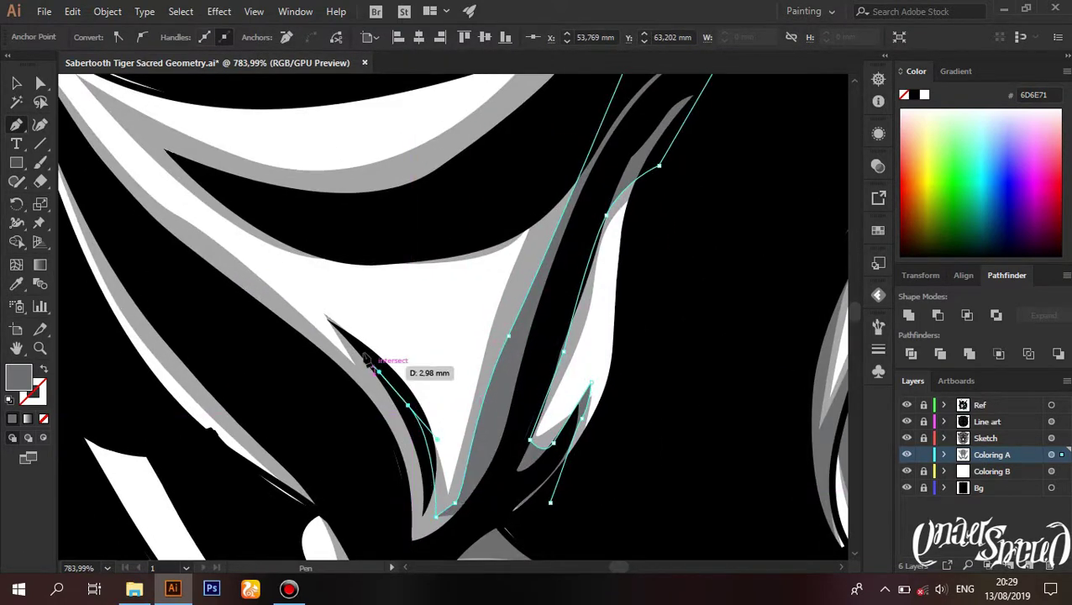
mouse_move(372, 388)
left_mouse_down()
mouse_move(471, 349)
mouse_move(510, 450)
left_mouse_up()
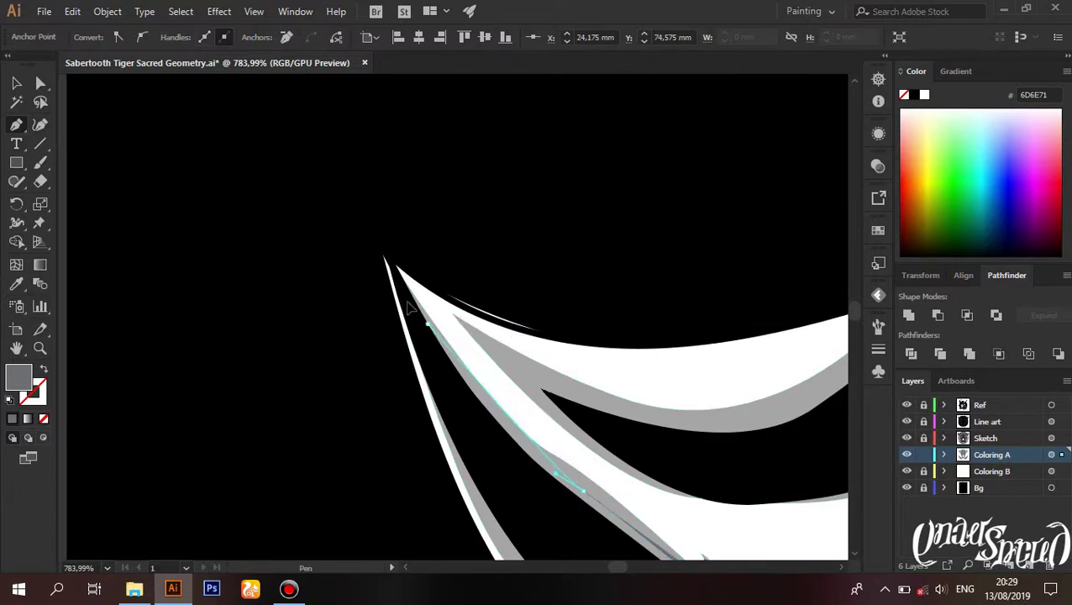
scroll(411, 294, "down", 3)
scroll(556, 517, "up", 1)
scroll(424, 325, "down", 3)
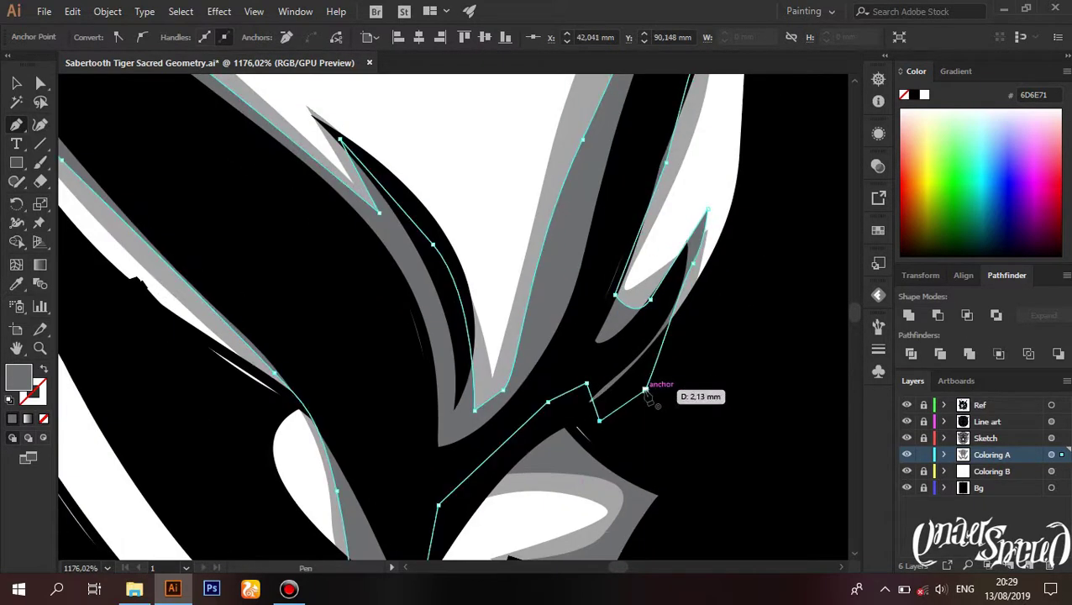
left_click_drag(647, 395, 611, 399)
left_click_drag(238, 366, 473, 414)
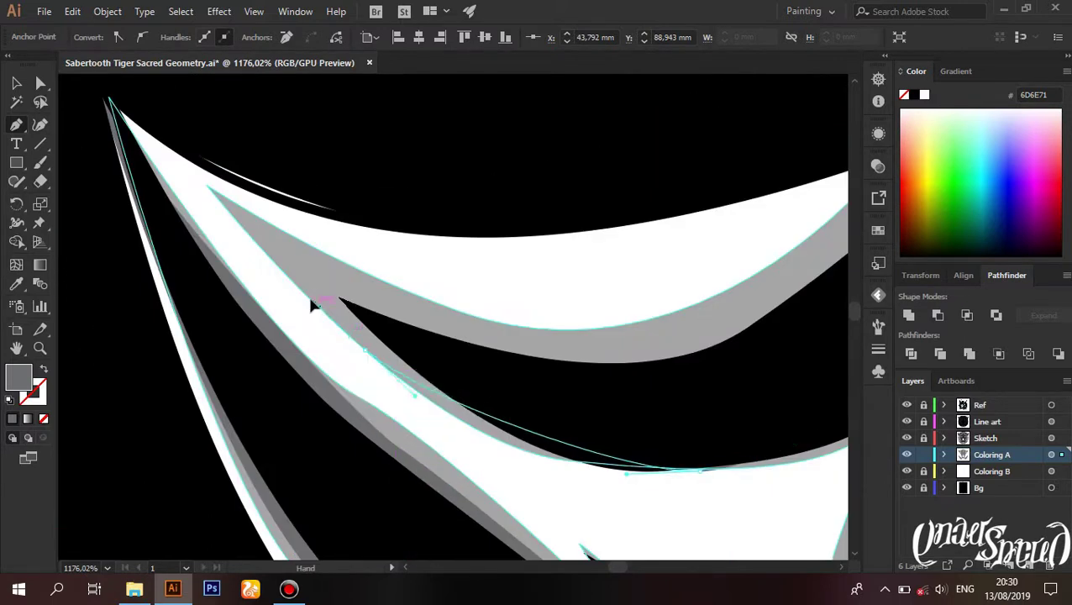
left_click_drag(305, 284, 395, 336)
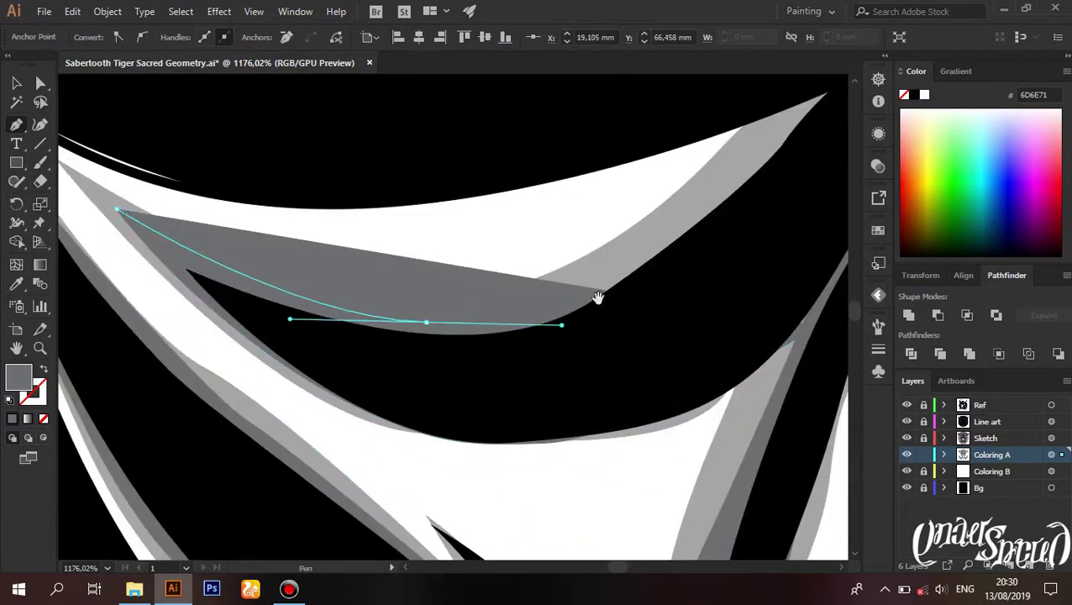
left_click_drag(641, 249, 466, 314)
scroll(502, 275, "down", 4)
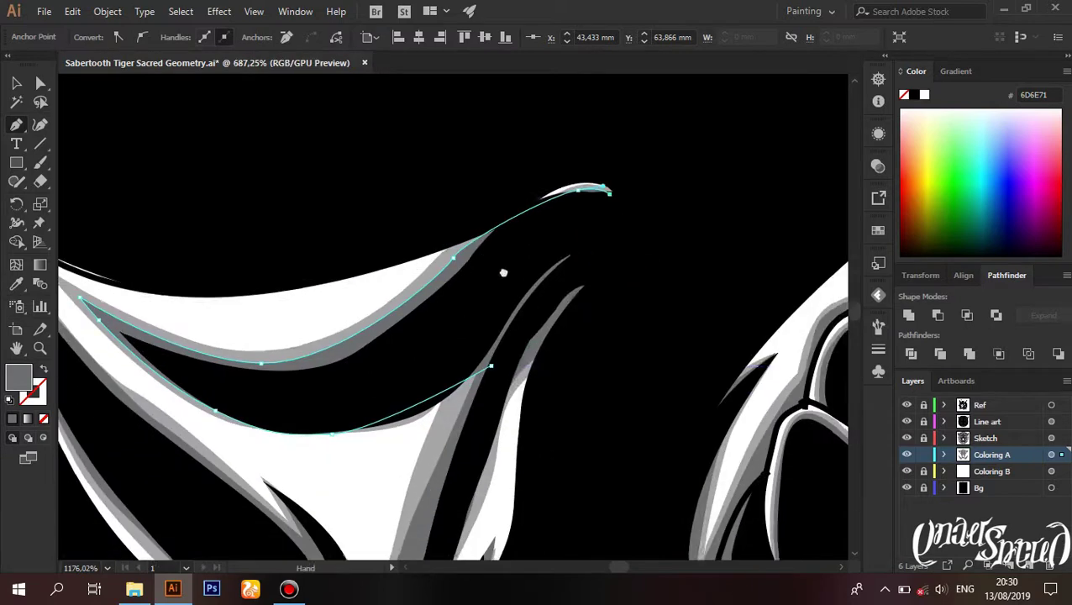
left_click_drag(502, 361, 462, 362)
scroll(462, 361, "down", 6)
left_click_drag(387, 444, 295, 362)
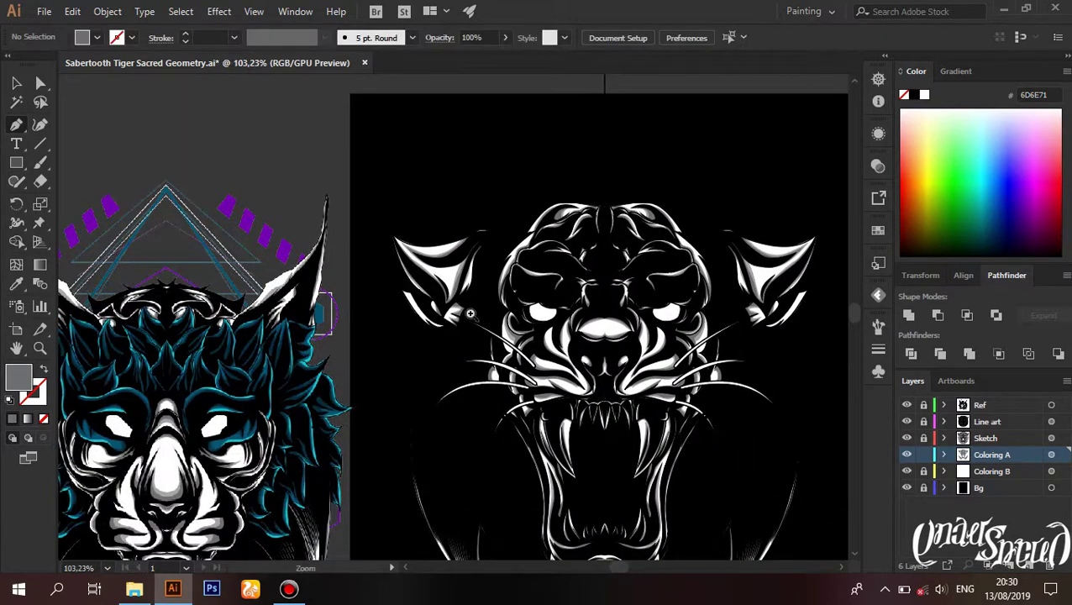
scroll(296, 361, "up", 6)
Step: Trace and close two grey shadow shapes along the blade's inner edge
left_click(677, 287, "ctrl")
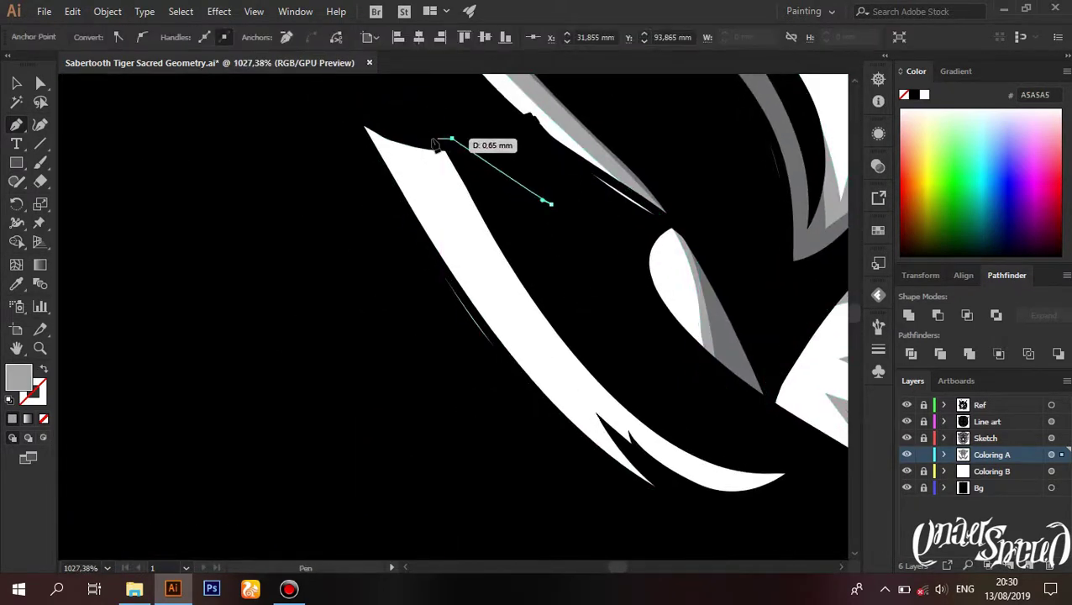
left_click(404, 134)
scroll(623, 414, "down", 3)
left_click_drag(436, 370, 570, 412)
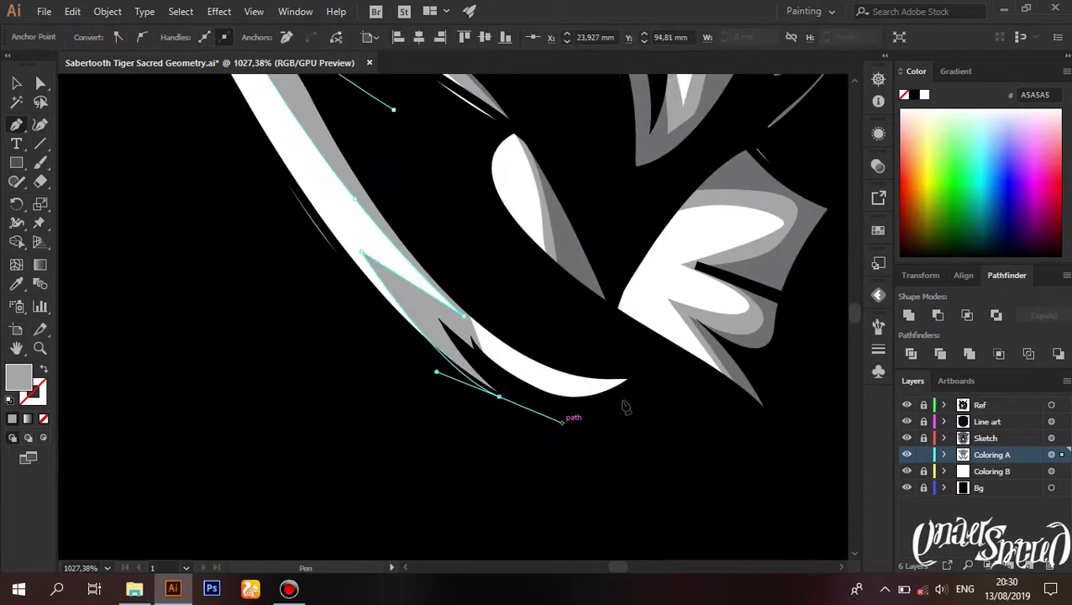
scroll(622, 406, "up", 3)
left_click(617, 516)
left_click(747, 471)
left_click(504, 230)
left_click_drag(496, 241, 508, 255)
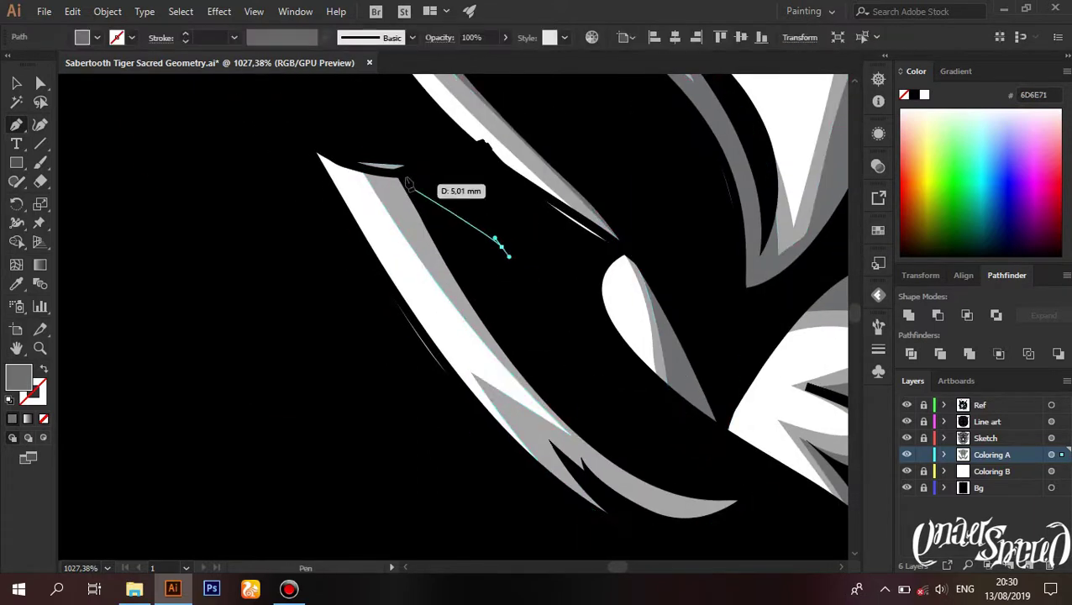
left_click(403, 168)
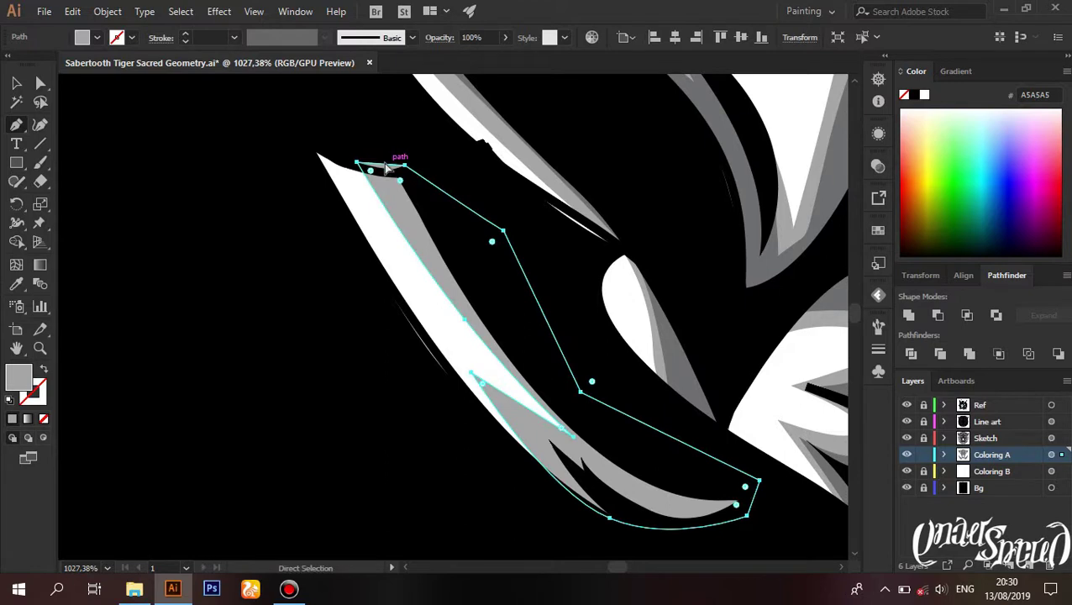
left_click_drag(382, 168, 391, 178)
Step: Start another shape along the blade, then fit the artboard and hide the black Bg layer
left_click(378, 173)
left_click(460, 212)
left_click(458, 296)
scroll(539, 351, "up", 3)
left_click_drag(349, 298, 391, 371)
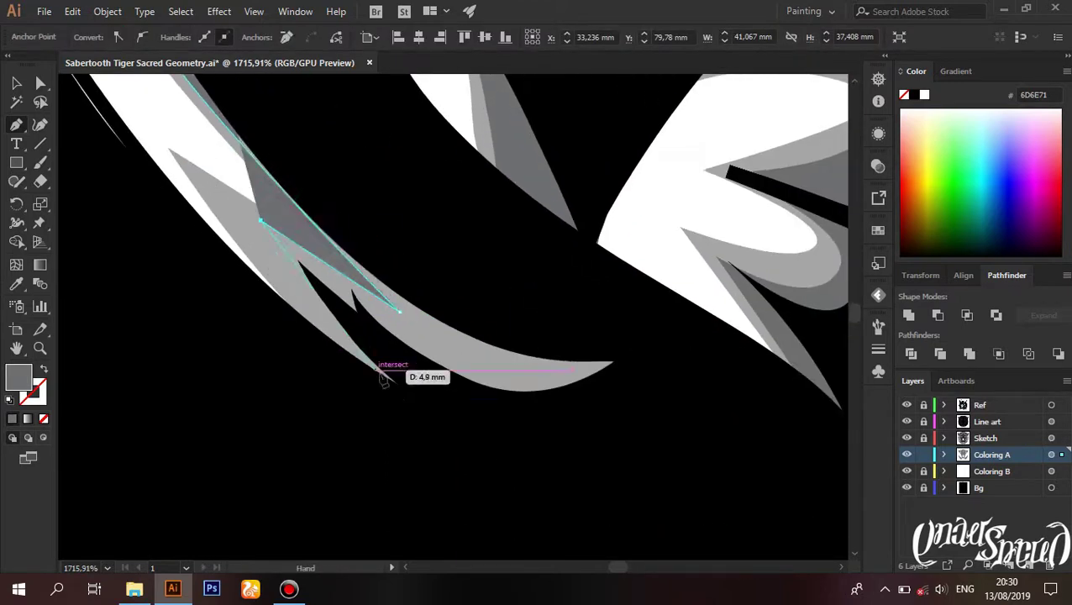
scroll(455, 227, "down", 3)
left_click_drag(454, 228, 446, 333)
key("ctrl+0")
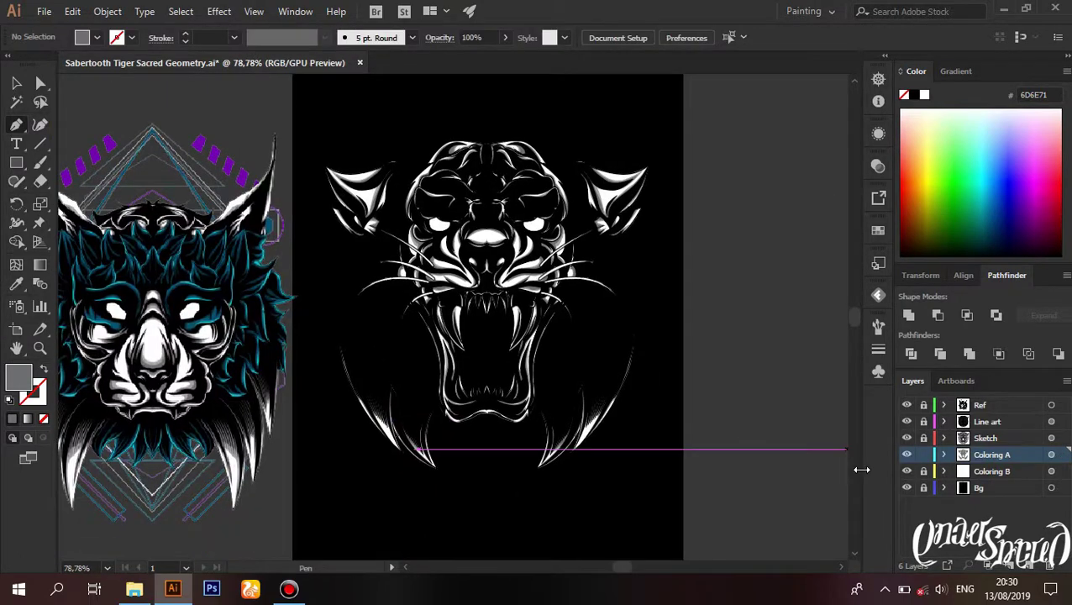
left_click(907, 488)
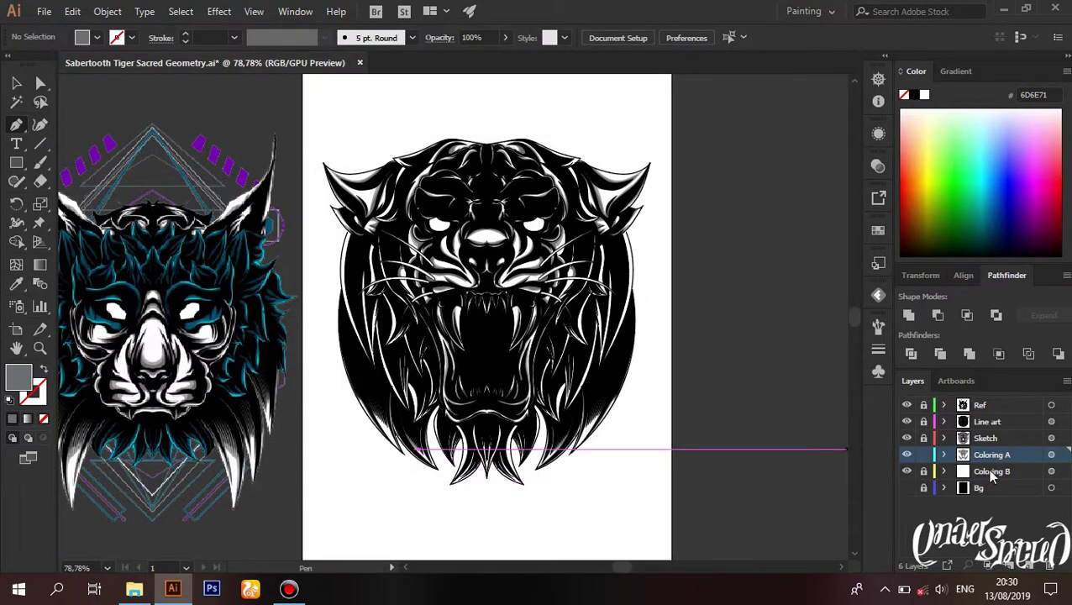
Step: Target the Coloring B layer and zoom into the fitted artboard
left_click(923, 471)
scroll(194, 319, "up", 10)
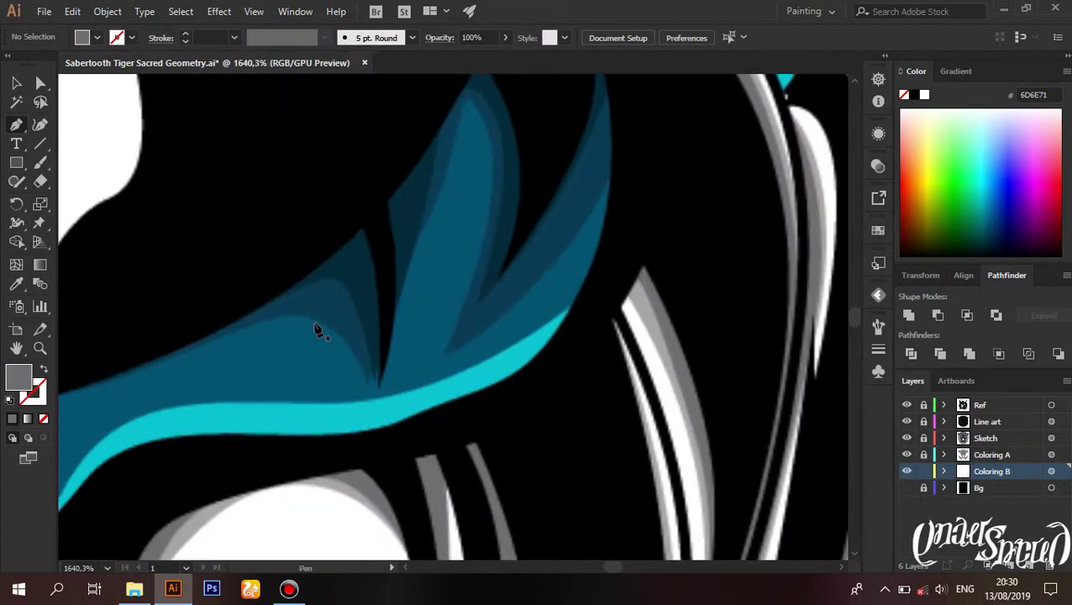
key("ctrl+0")
scroll(304, 354, "up", 3)
scroll(364, 382, "up", 6)
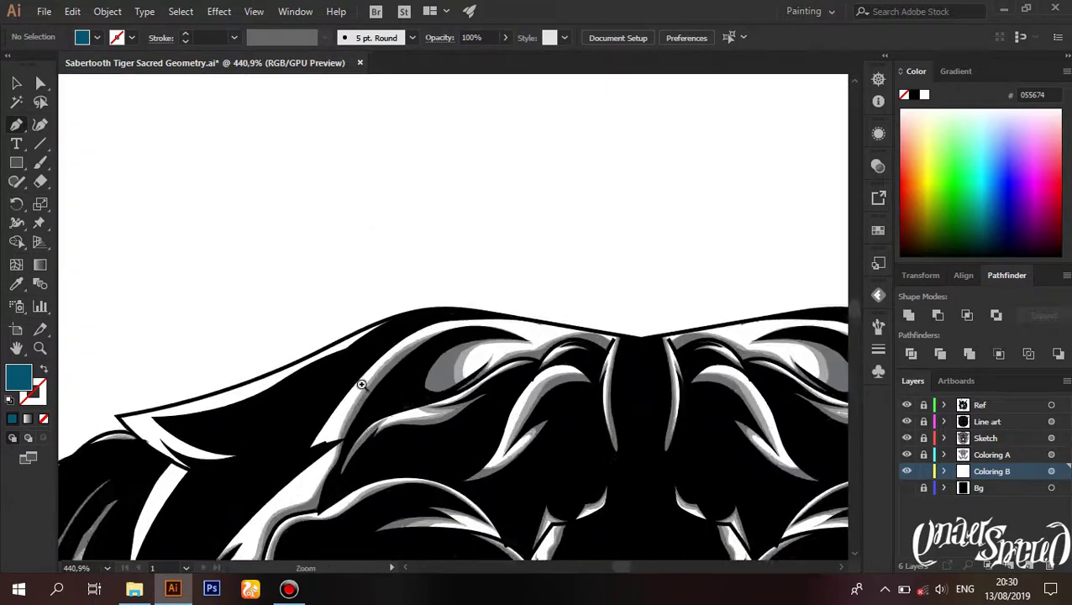
Step: Start a Pen path with a curved anchor along the head's top edge
key("p")
left_click_drag(477, 284, 502, 262)
scroll(504, 265, "up", 3)
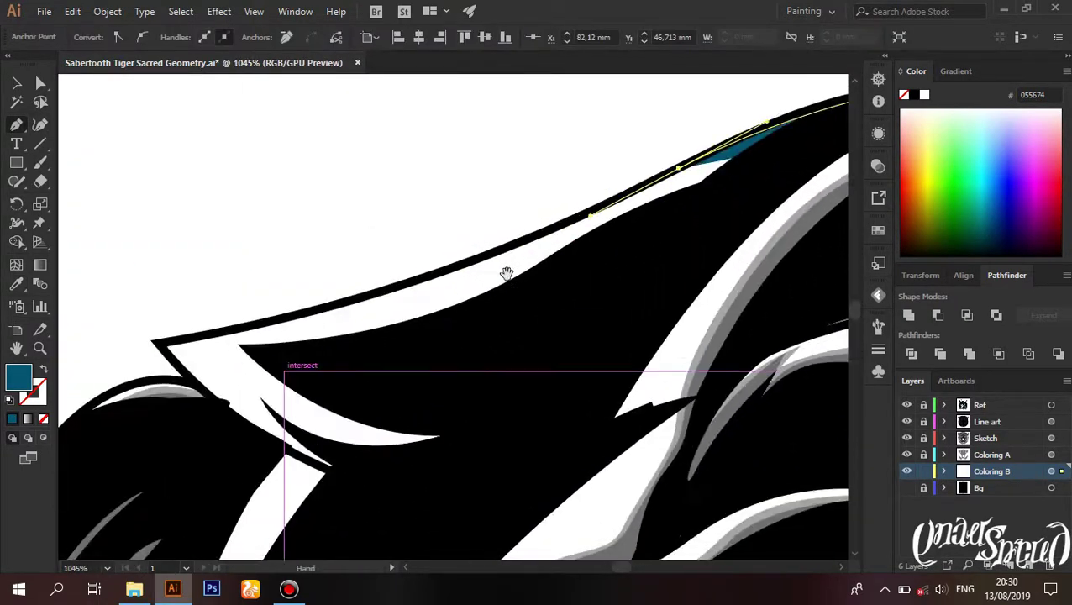
scroll(294, 329, "up", 3)
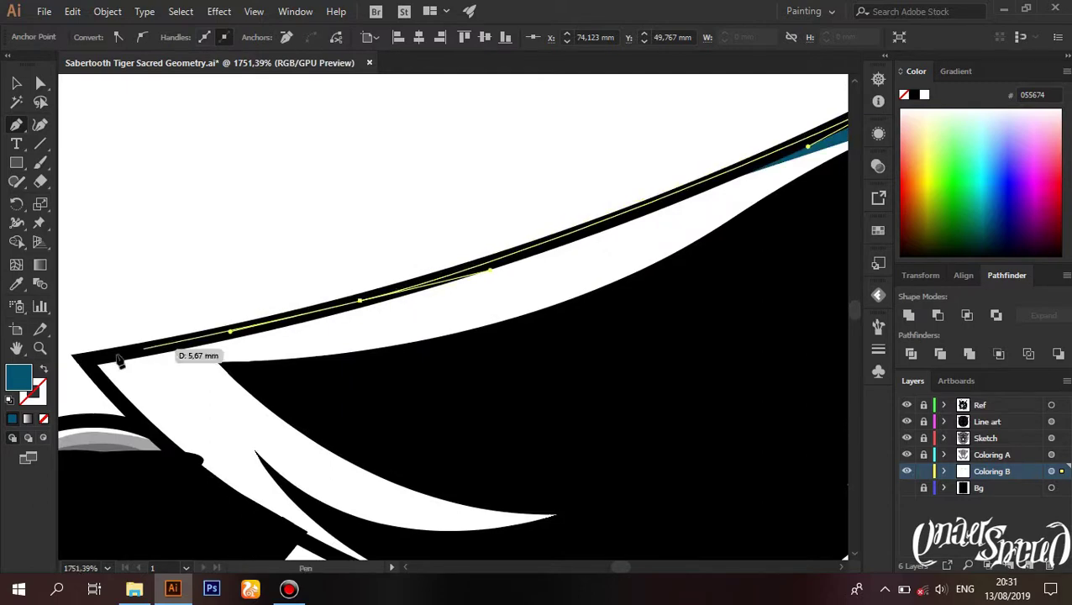
scroll(170, 462, "down", 10)
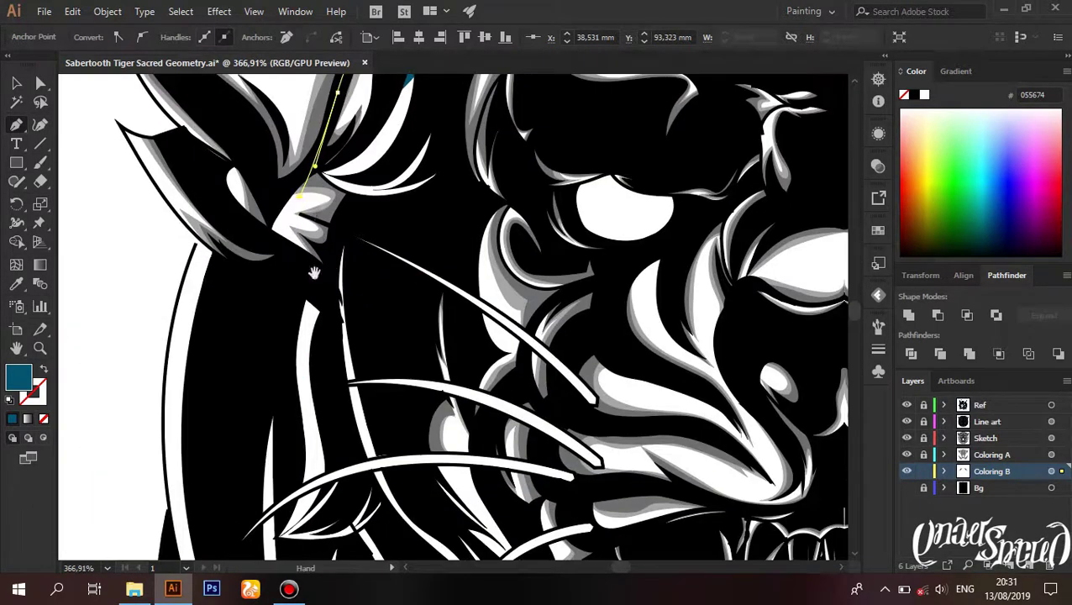
scroll(410, 181, "up", 3)
scroll(410, 180, "up", 3)
scroll(410, 181, "up", 3)
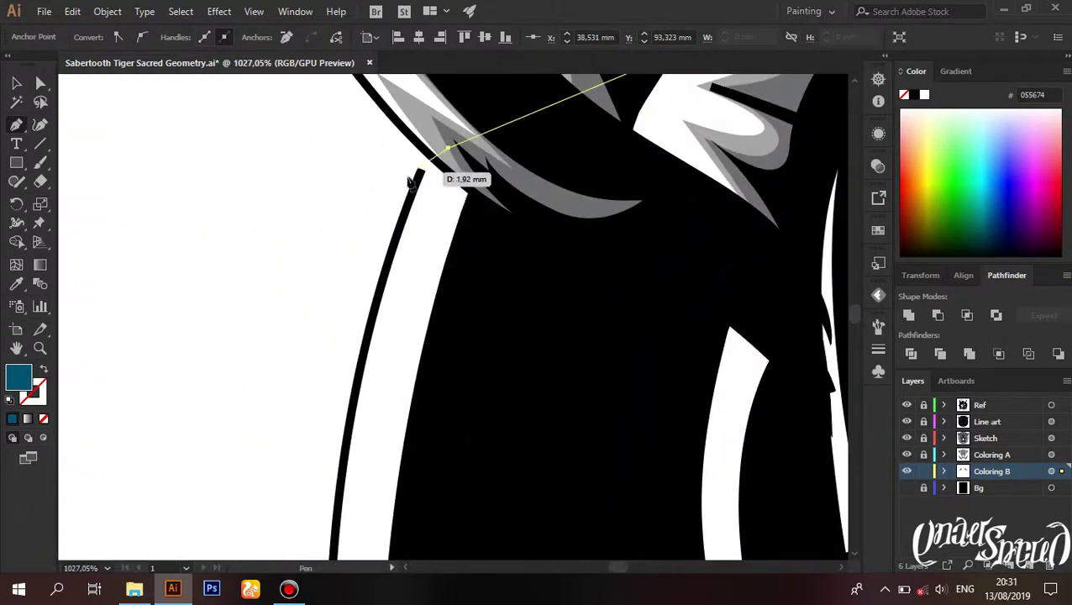
scroll(399, 262, "down", 5)
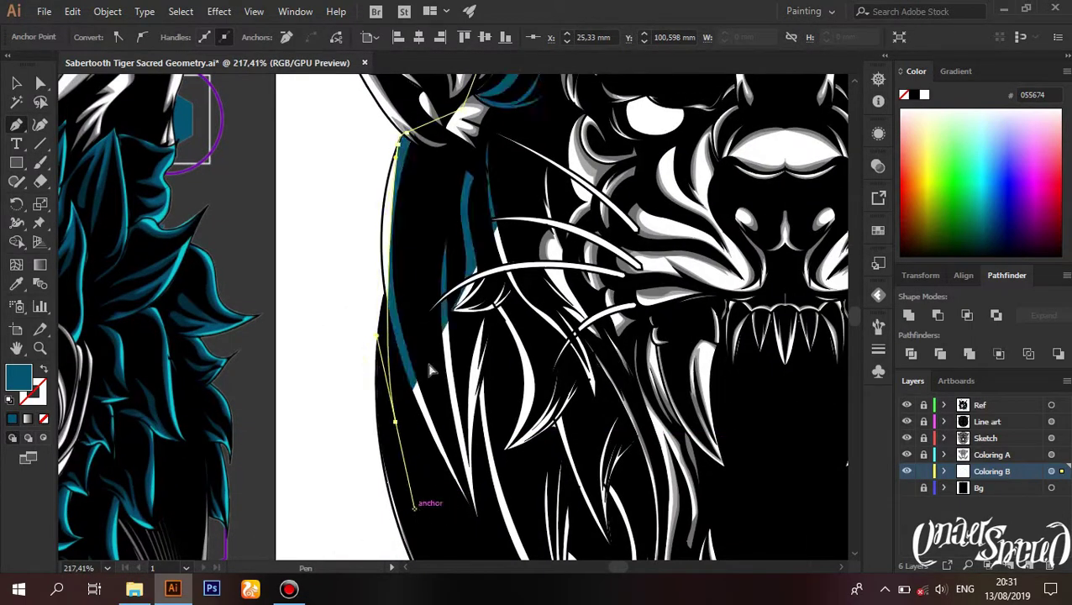
scroll(399, 302, "up", 3)
scroll(370, 242, "up", 2)
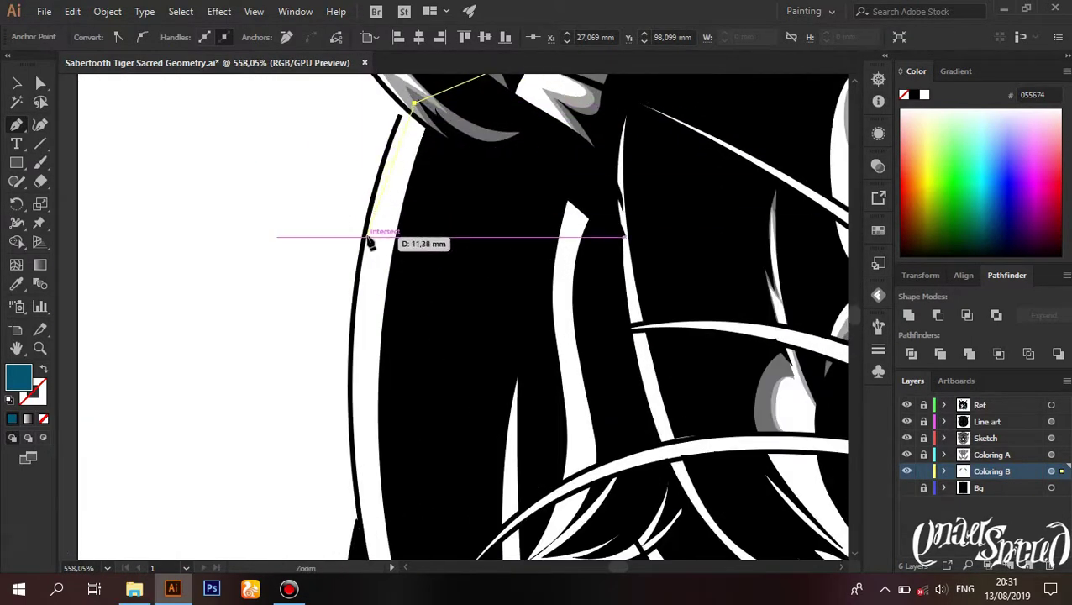
Step: Add anchors along the cheek outline up to the strand's upper tip
left_click_drag(318, 412, 359, 306)
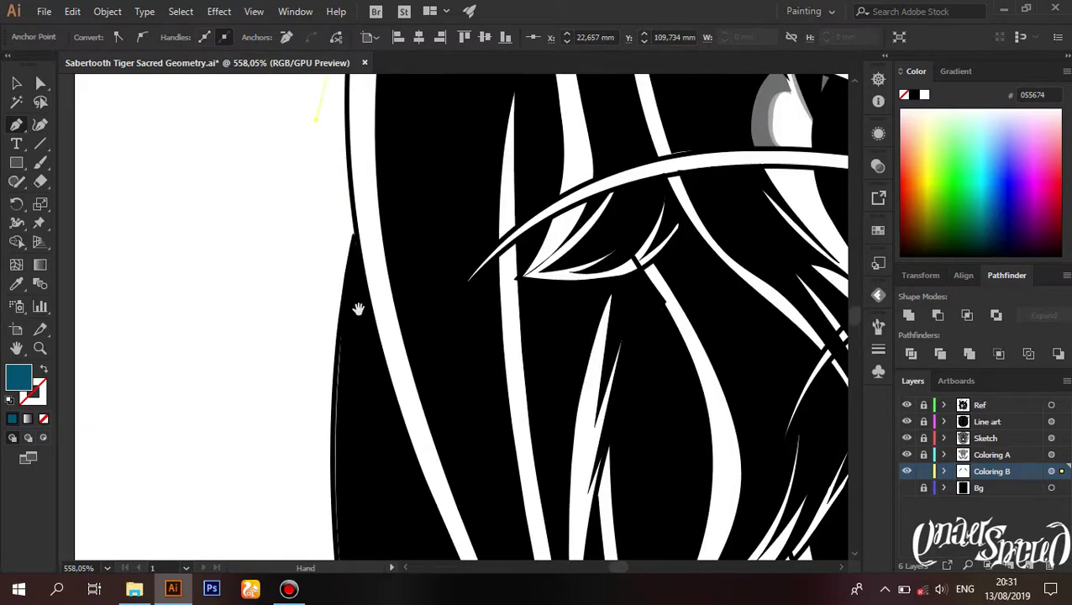
left_click_drag(390, 383, 369, 363)
scroll(370, 361, "down", 1)
left_click(515, 395)
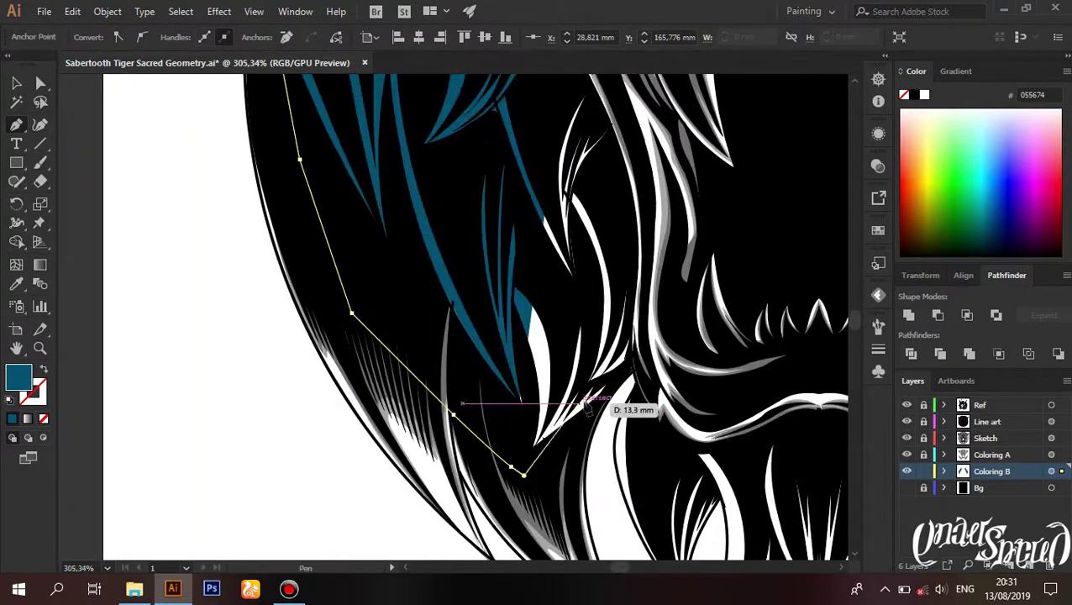
scroll(618, 407, "up", 2)
left_click(491, 203)
scroll(519, 173, "up", 2)
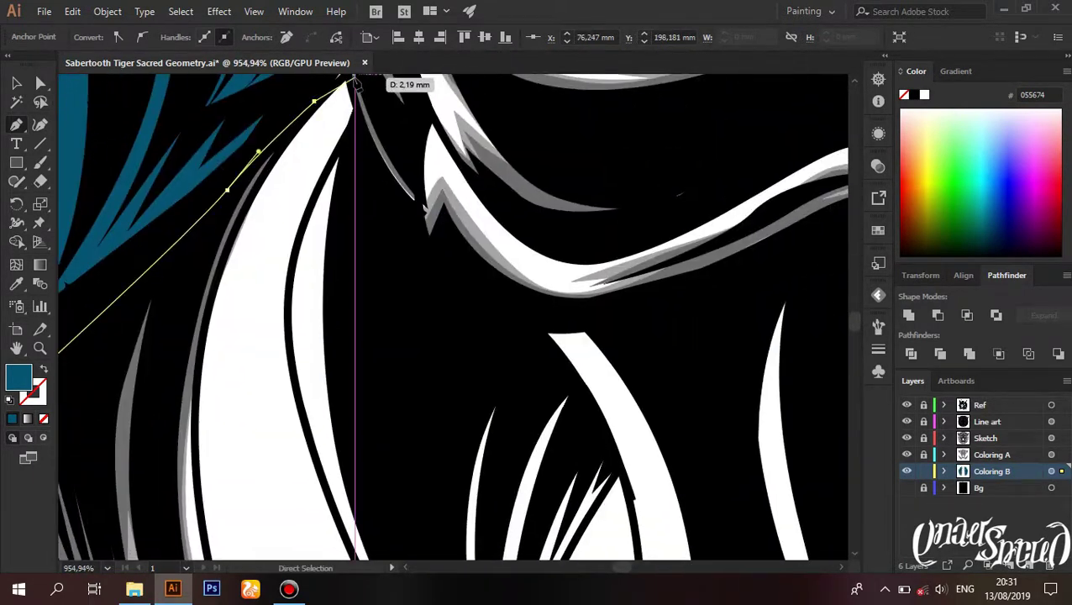
left_click(357, 140)
Step: Set a curved anchor at the strand tip, zooming to check it
scroll(286, 427, "up", 2)
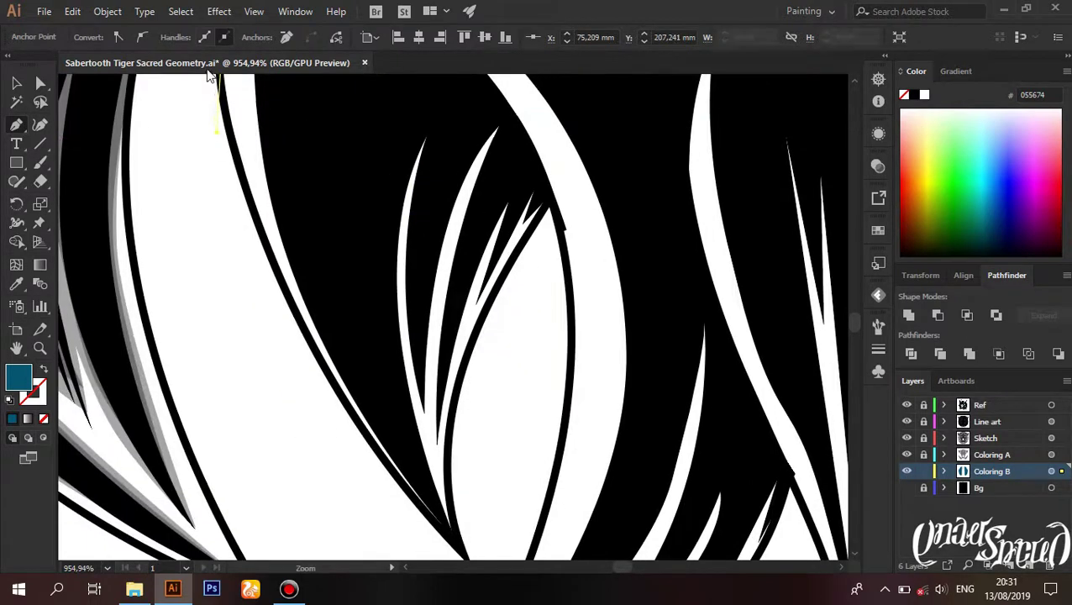
left_click_drag(349, 262, 349, 263)
scroll(431, 334, "down", 2)
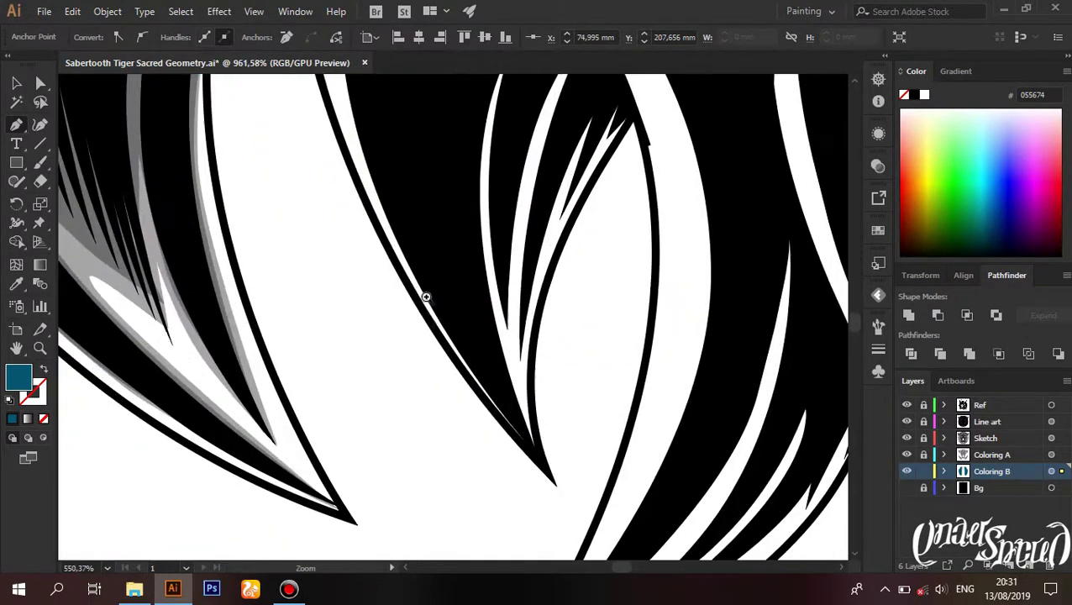
left_click_drag(437, 308, 442, 319)
scroll(442, 320, "up", 3)
scroll(402, 244, "down", 1)
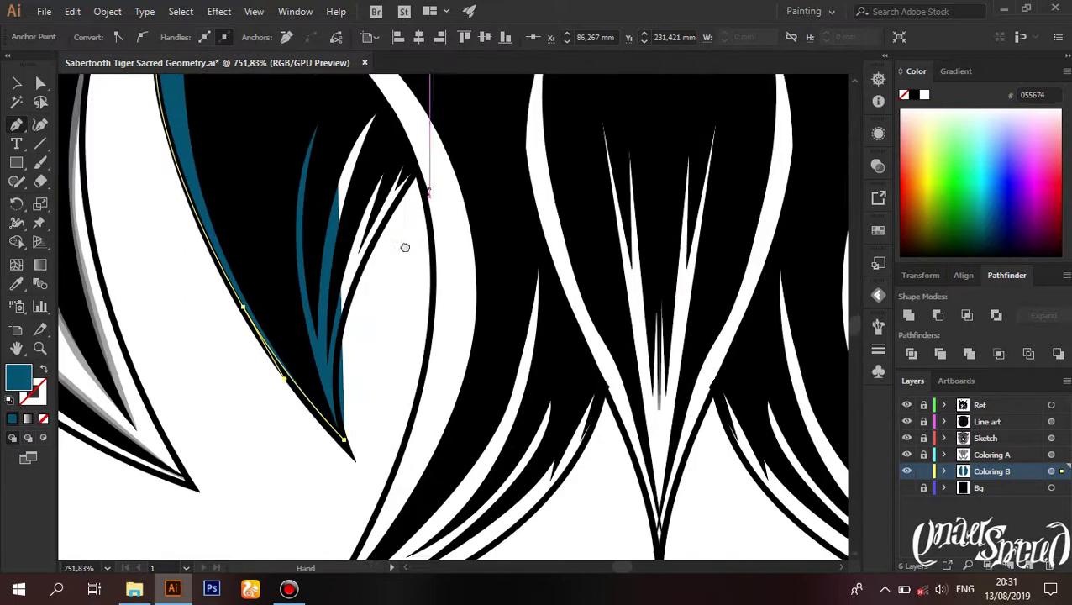
scroll(498, 91, "up", 2)
scroll(447, 362, "down", 3)
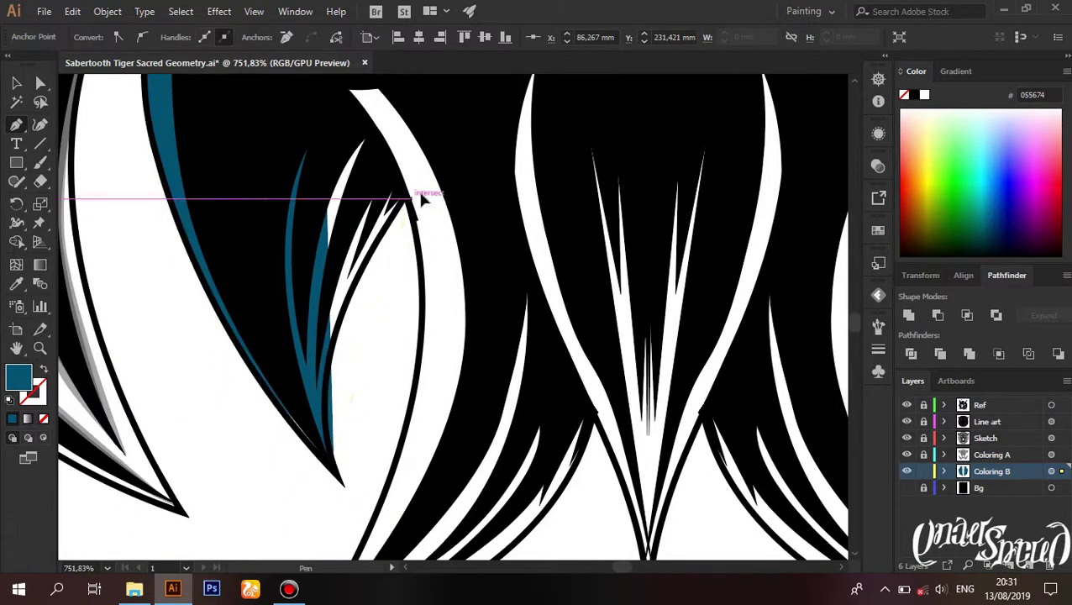
scroll(424, 199, "down", 2)
scroll(519, 113, "up", 2)
scroll(397, 322, "down", 3)
scroll(361, 227, "up", 2)
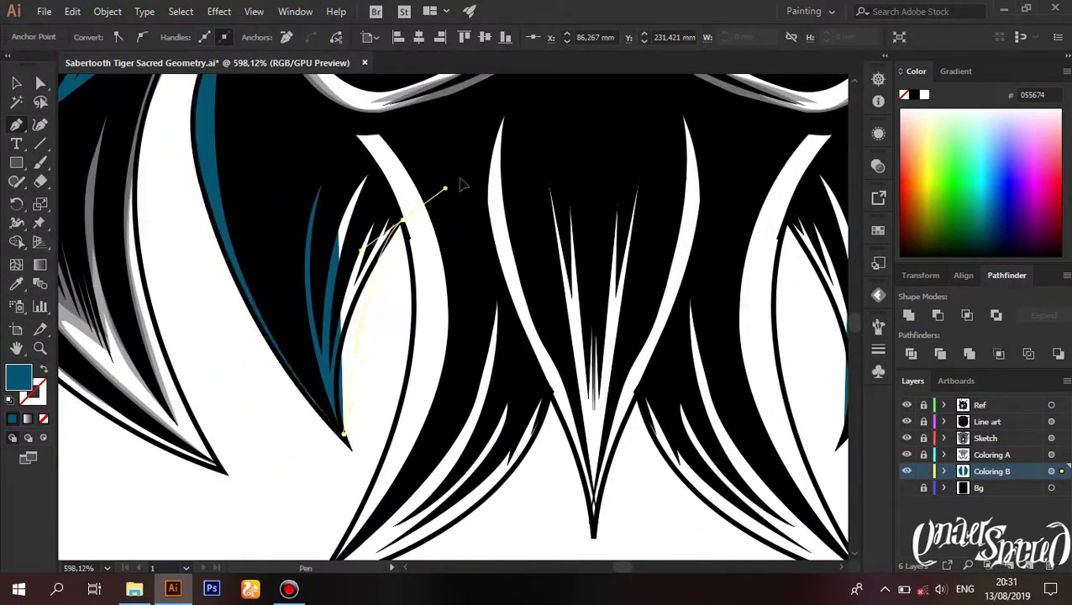
scroll(491, 120, "up", 3)
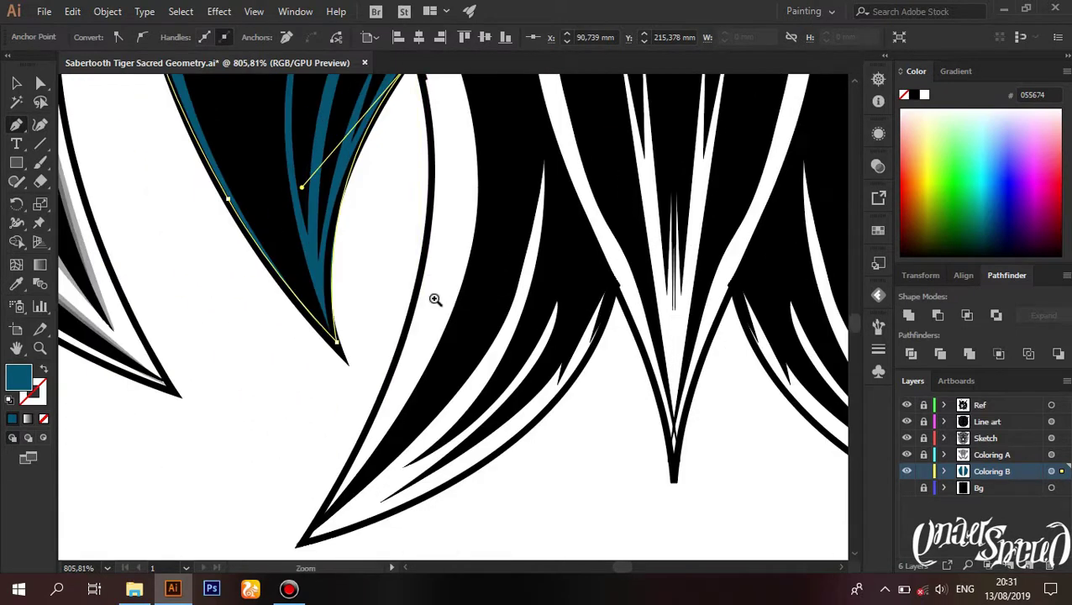
scroll(435, 300, "down", 4)
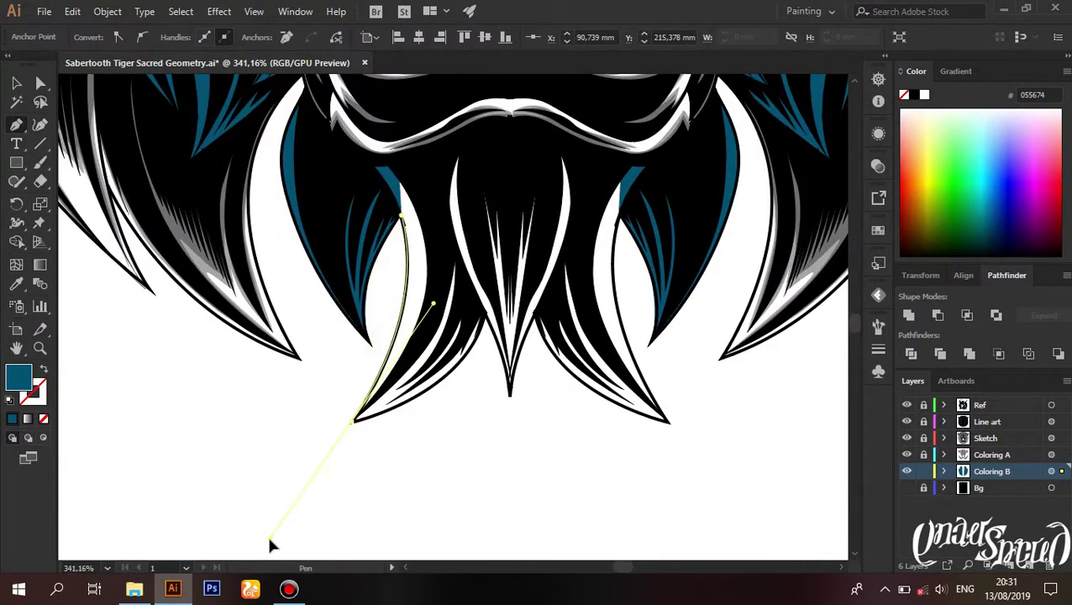
scroll(394, 430, "up", 3)
Step: Fix a curved anchor at the lower fang tip
left_click_drag(660, 276, 538, 359)
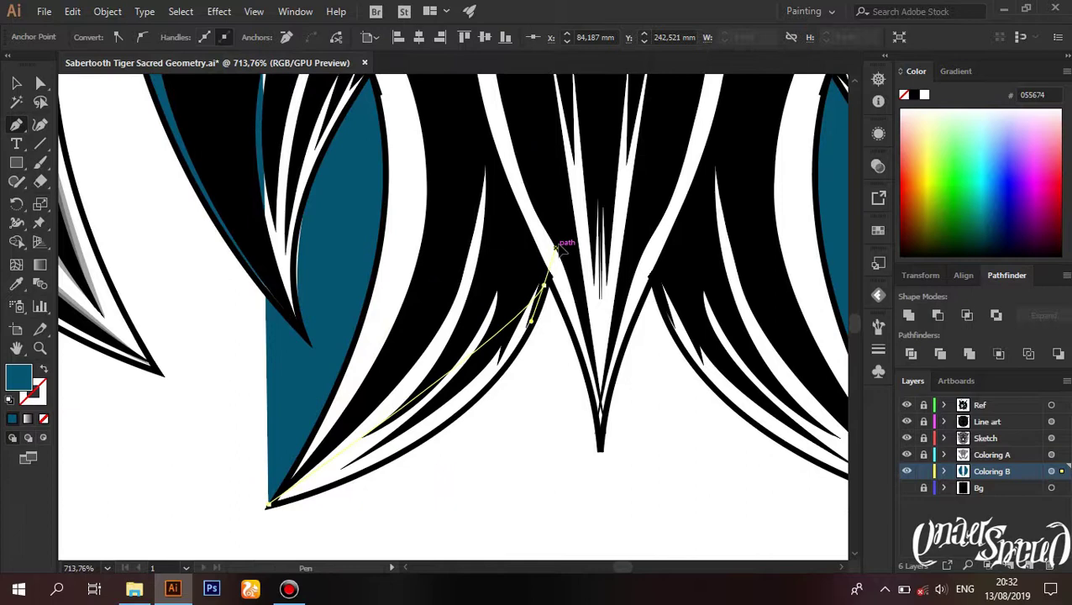
left_click(558, 245)
left_click_drag(501, 455, 501, 455)
scroll(395, 357, "up", 2)
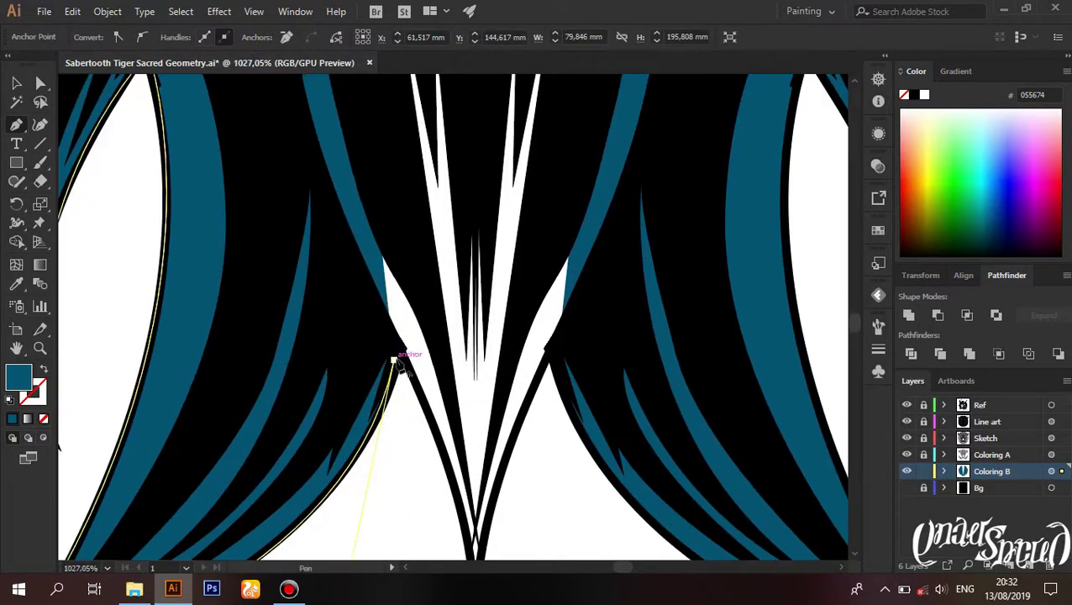
scroll(407, 430, "down", 10)
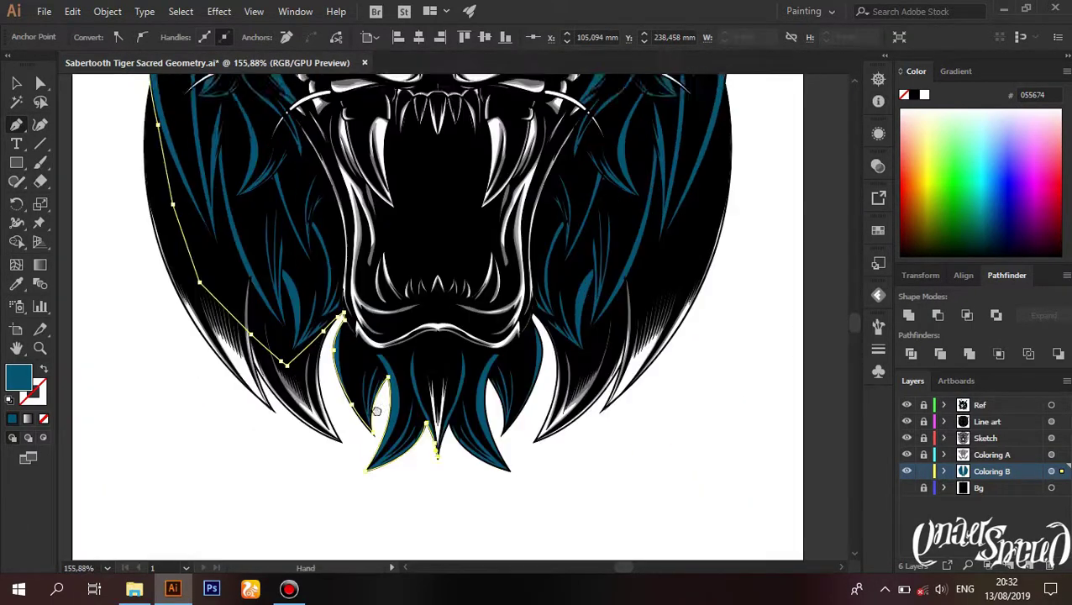
scroll(399, 413, "up", 2)
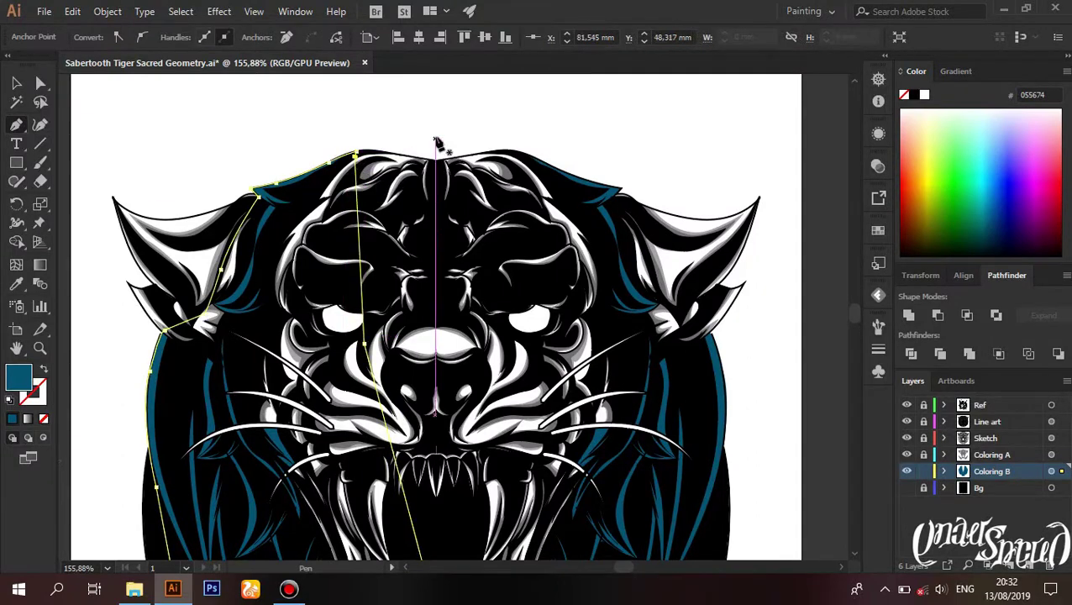
scroll(436, 143, "down", 3)
Step: Toggle the black background layer and hide panels to review the whole artboard
left_click(906, 489)
scroll(557, 299, "up", 2)
left_click_drag(557, 299, 567, 325)
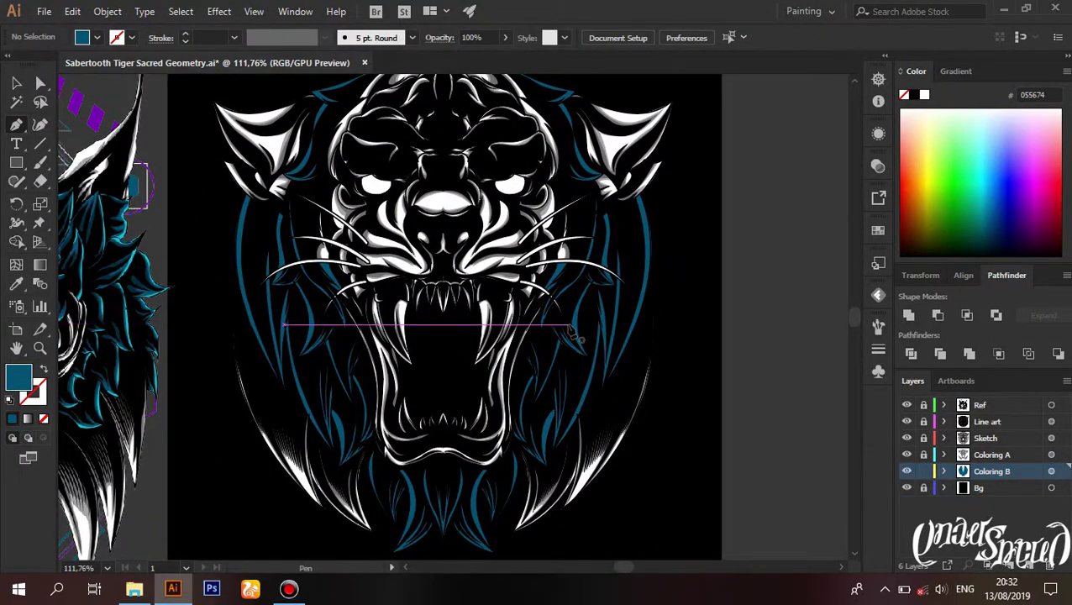
left_click(906, 488)
key("Tab")
scroll(370, 330, "up", 3)
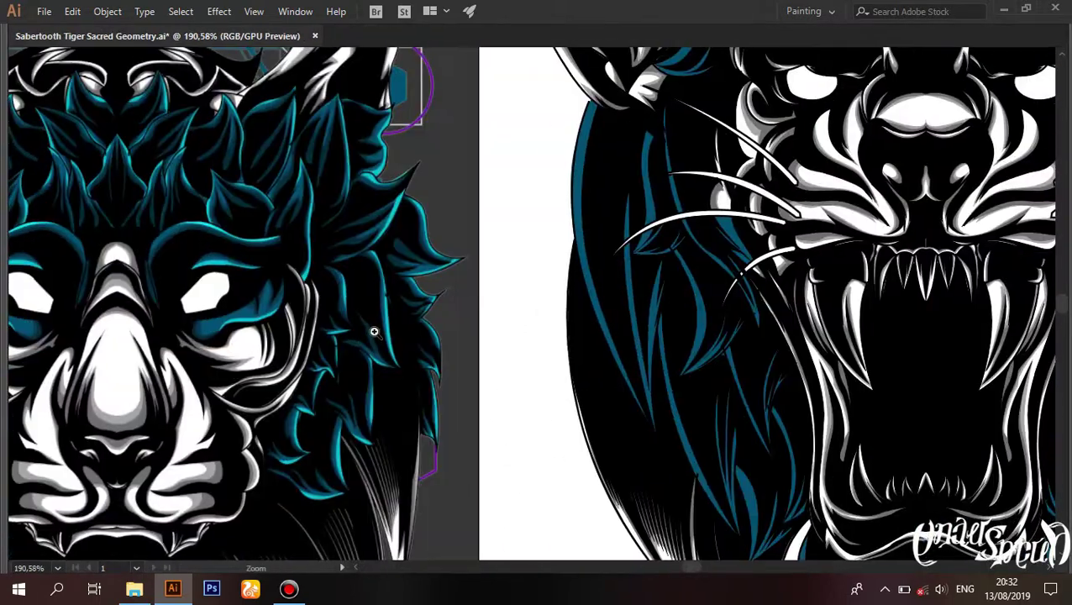
scroll(483, 412, "up", 5)
scroll(482, 412, "up", 3)
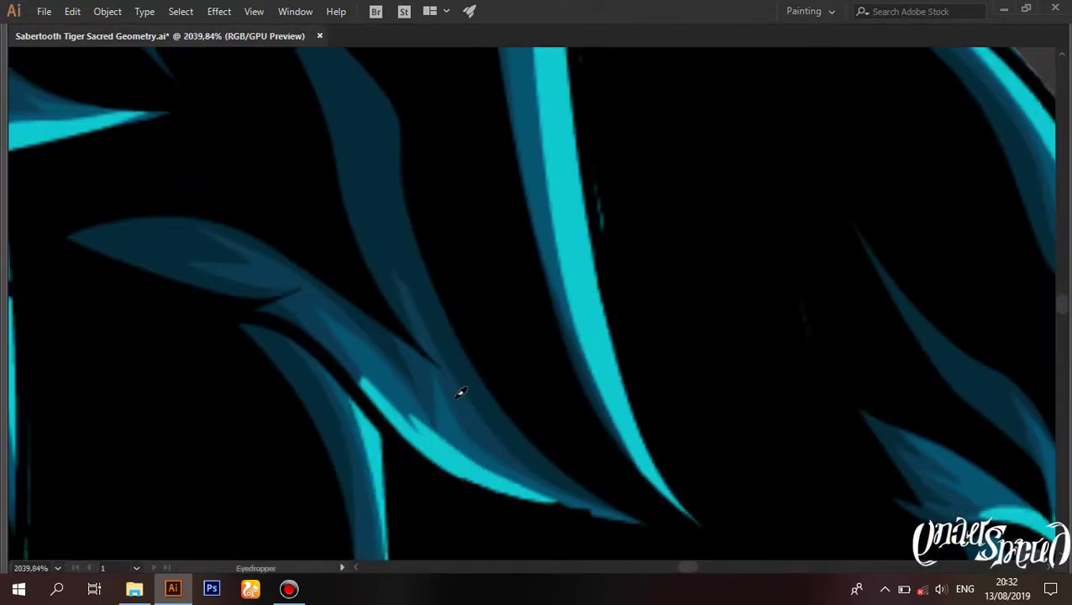
key("ctrl+0")
Step: Trace a new Pen path down the teal blade to its lower end
key("p")
scroll(561, 132, "up", 2)
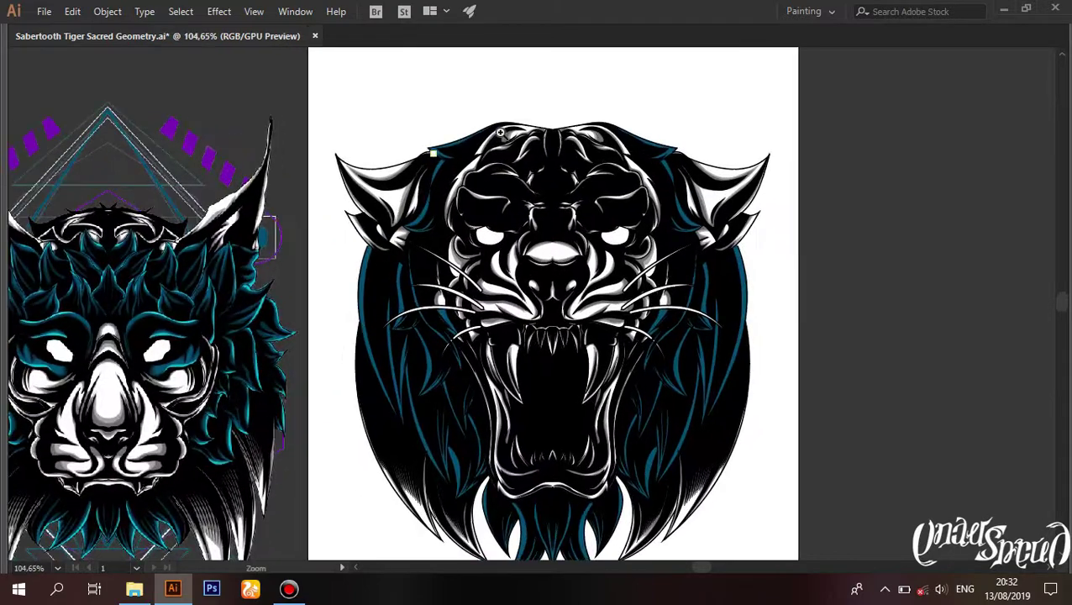
scroll(586, 165, "up", 5)
scroll(728, 125, "up", 2)
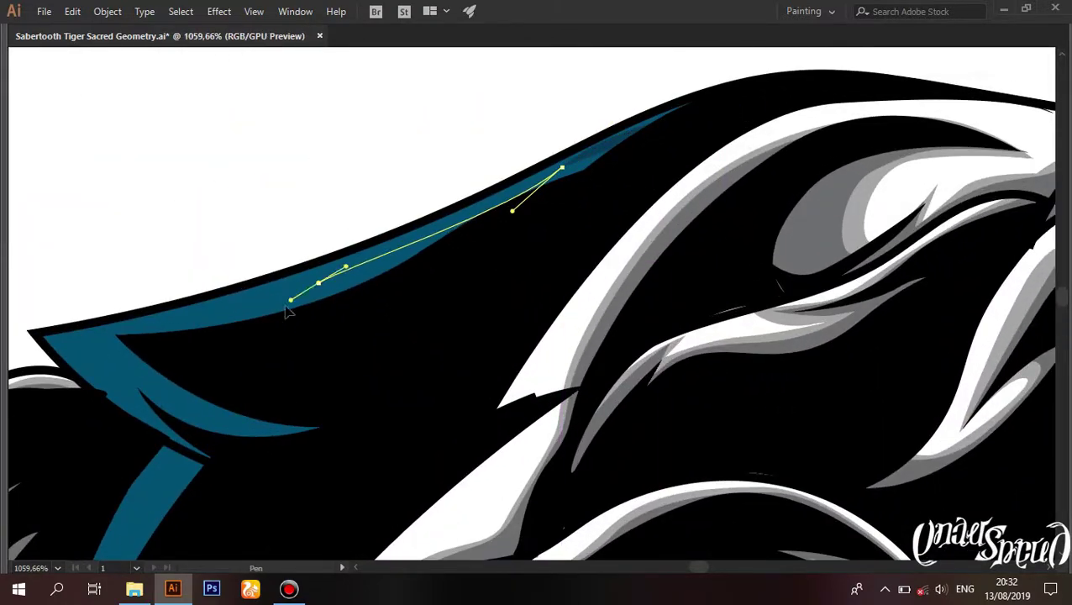
scroll(286, 311, "up", 2)
left_click(232, 273)
left_click(439, 416)
left_click_drag(361, 457, 443, 499)
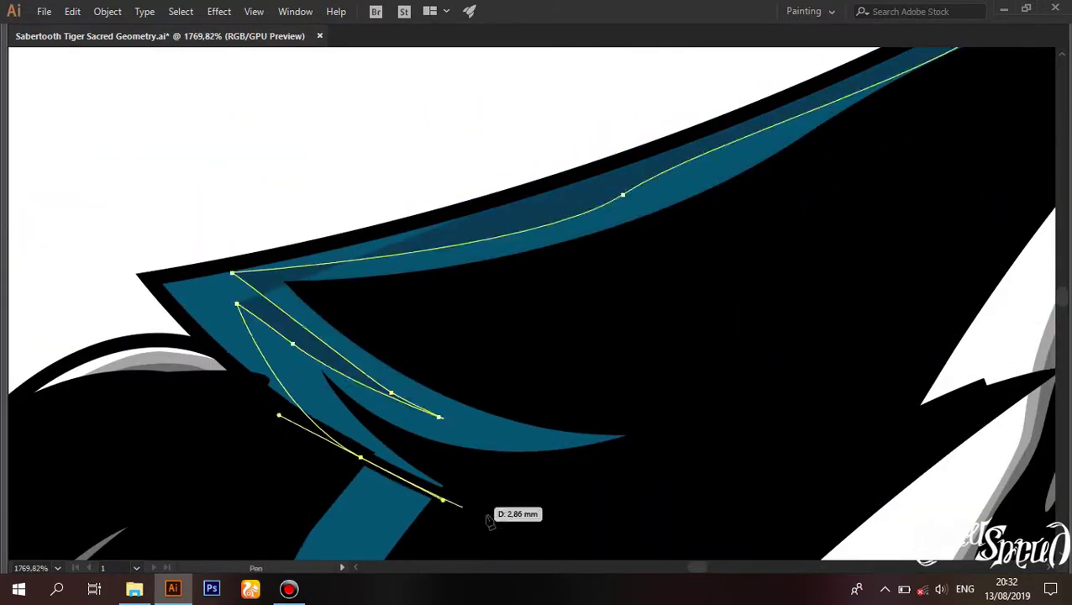
left_click(490, 518)
Step: Extend the path to the blade's tip and back along its lower edge
scroll(488, 521, "down", 2)
scroll(538, 270, "down", 5)
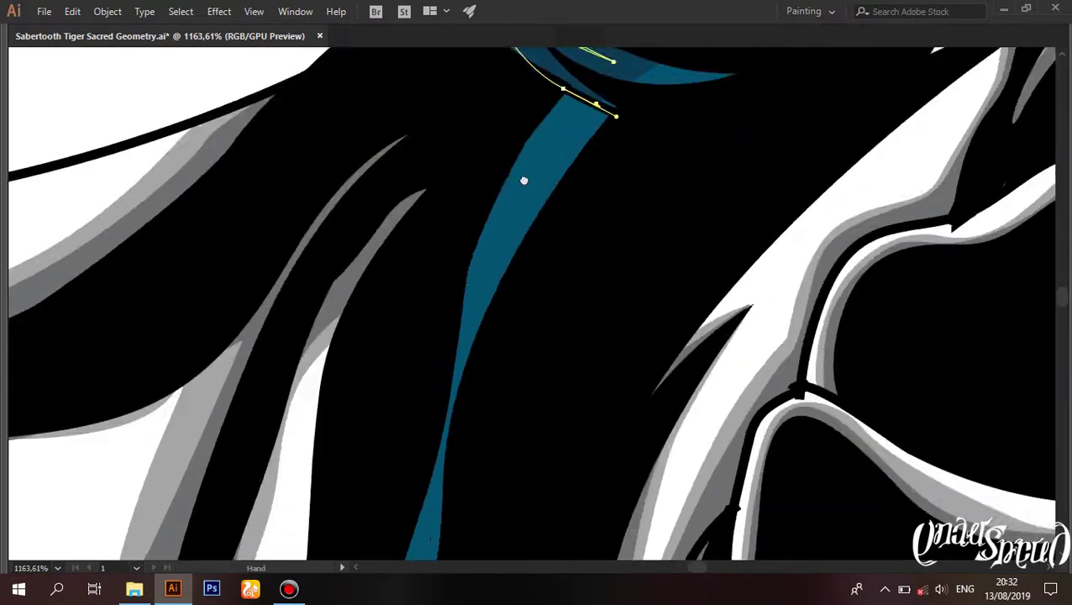
left_click(431, 471)
scroll(491, 232, "down", 2)
left_click(358, 354)
scroll(541, 380, "up", 2)
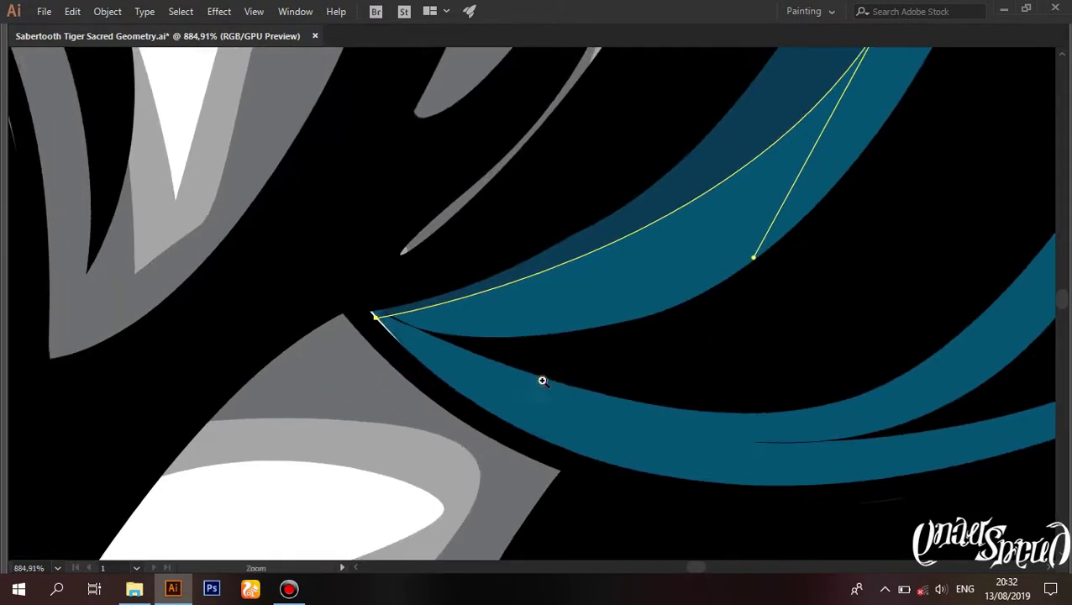
left_click_drag(626, 434, 823, 422)
scroll(773, 282, "down", 3)
scroll(773, 282, "down", 4)
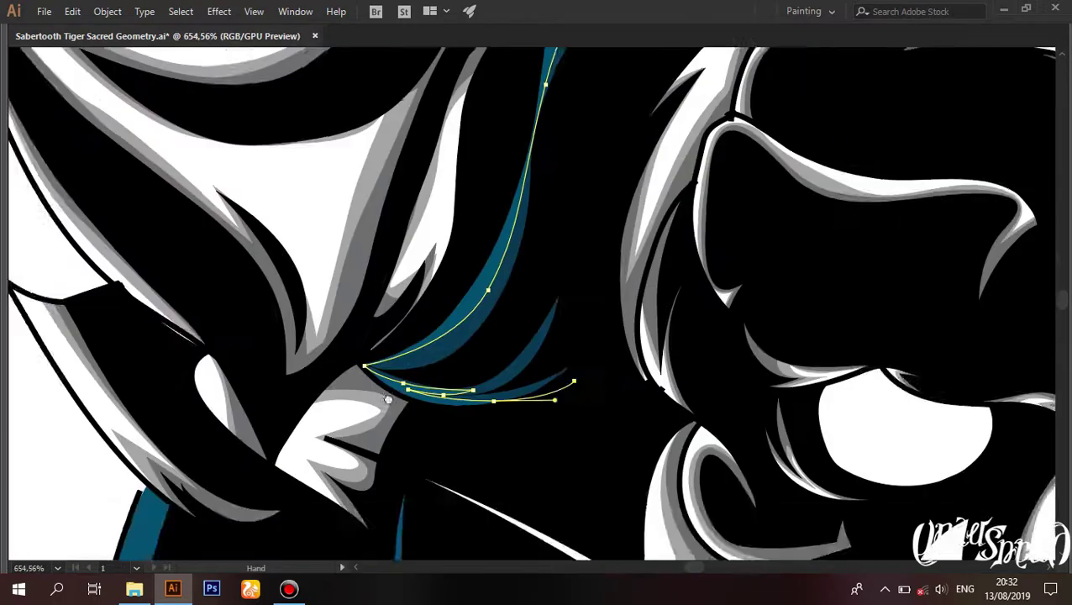
left_click(422, 374)
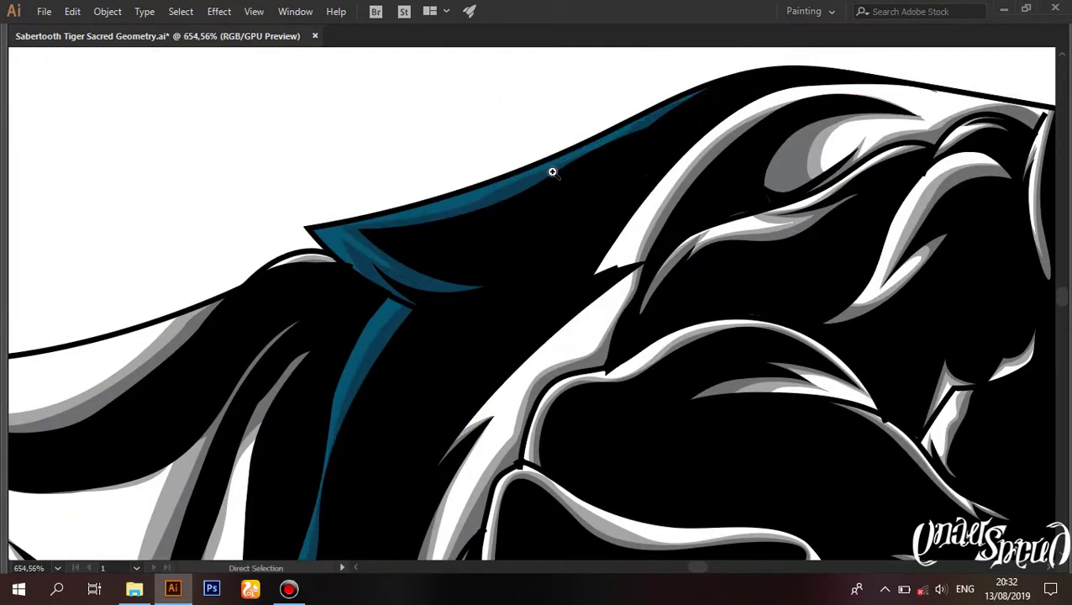
Step: Zoom in and out to inspect the traced teal blade path
scroll(552, 171, "down", 6)
scroll(520, 227, "up", 4)
scroll(398, 213, "up", 2)
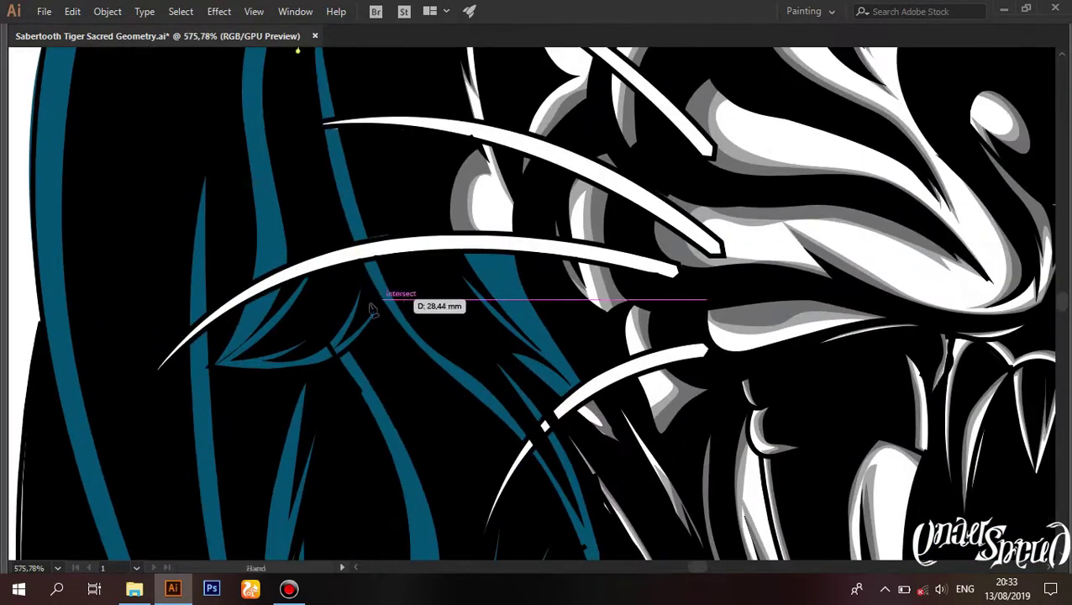
scroll(418, 371, "up", 2)
scroll(419, 336, "up", 2)
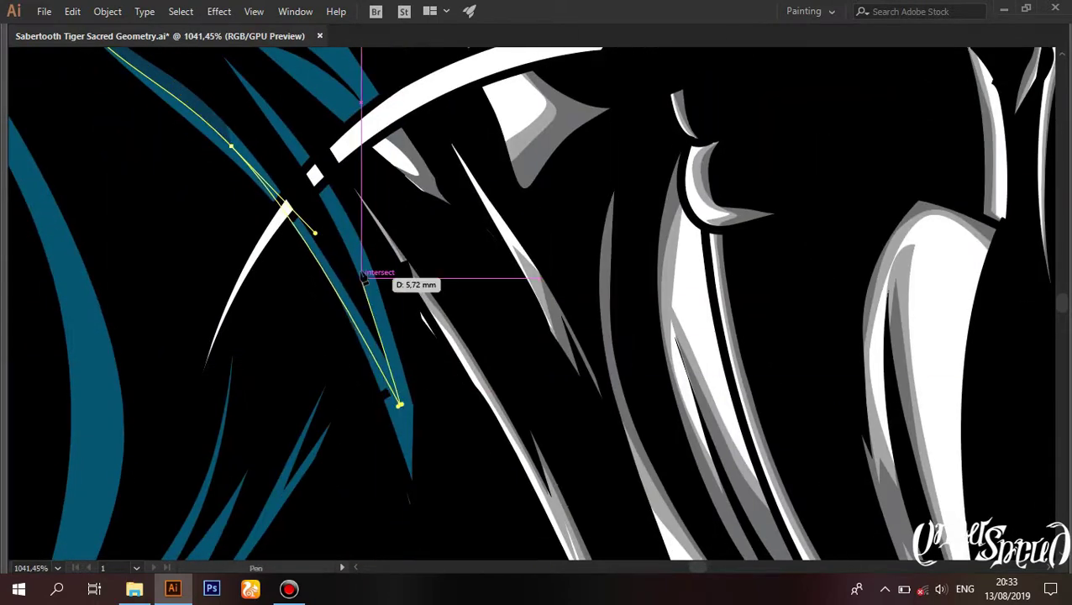
scroll(364, 202, "up", 3)
scroll(482, 360, "up", 3)
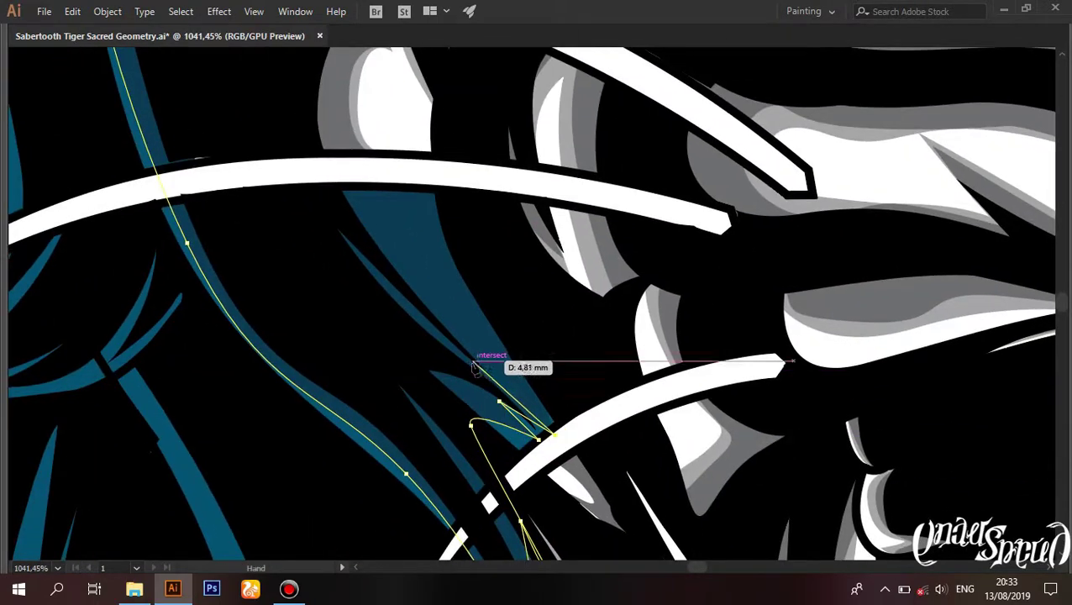
scroll(391, 200, "down", 3)
scroll(419, 257, "down", 2)
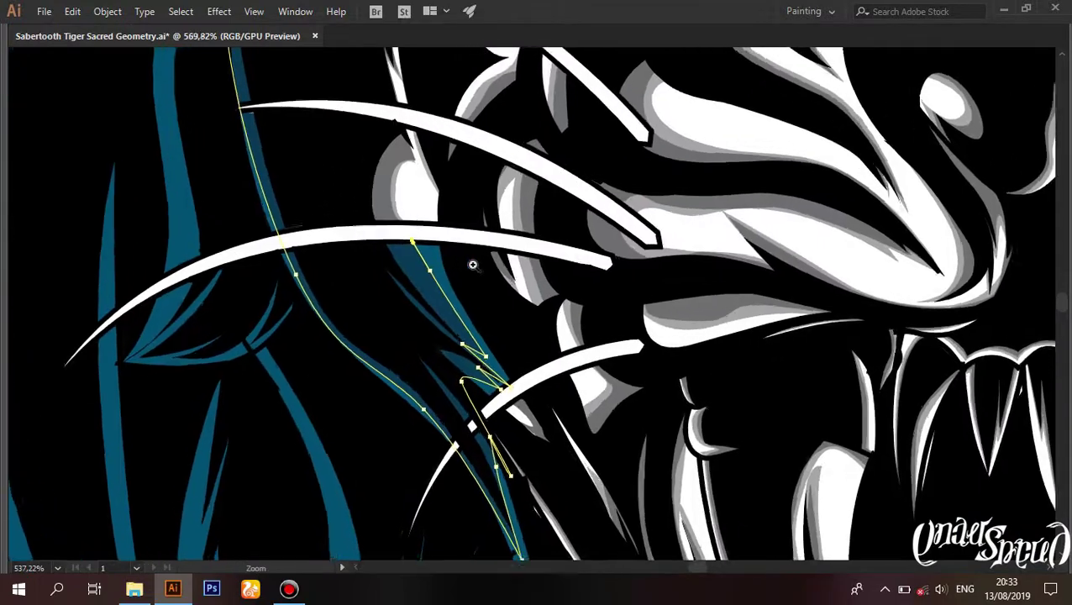
scroll(250, 300, "down", 5)
scroll(215, 285, "up", 4)
scroll(504, 252, "up", 2)
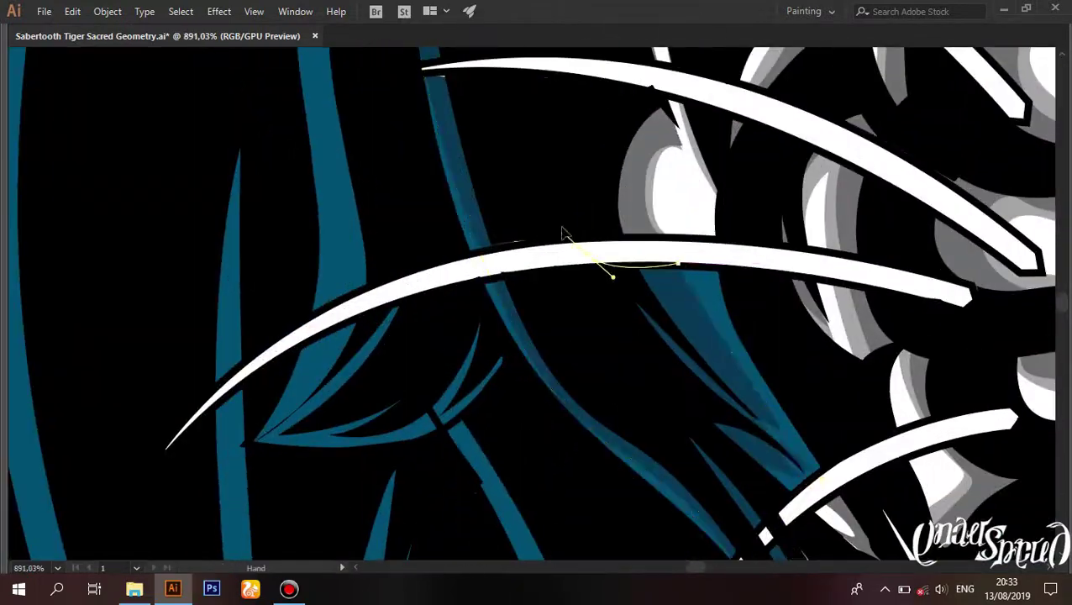
scroll(326, 314, "down", 2)
scroll(314, 314, "down", 2)
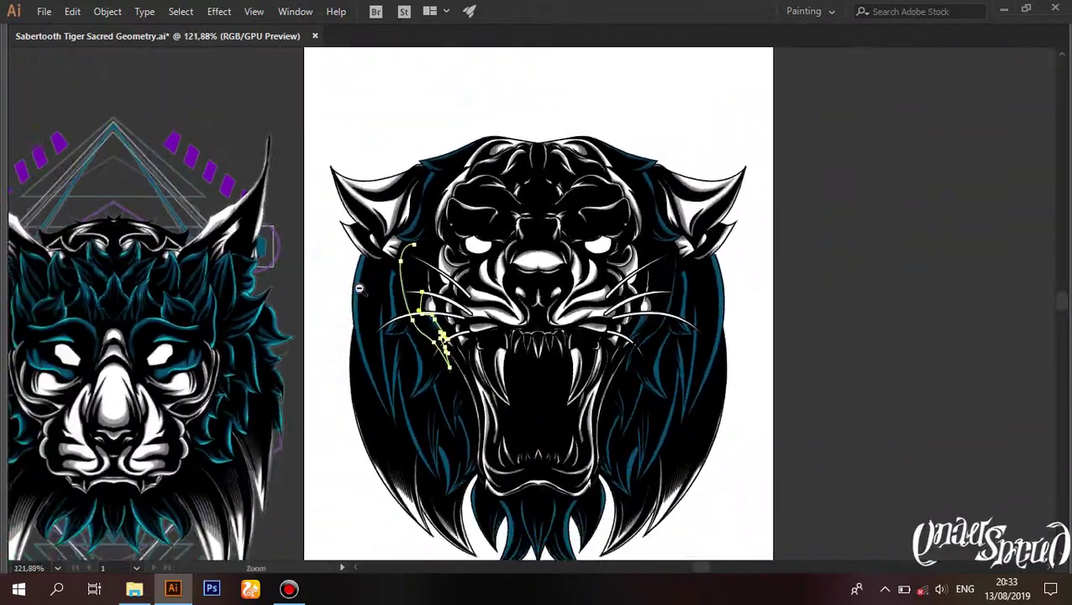
scroll(430, 231, "up", 2)
Step: Add a corner anchor at the strand's point and a curved anchor along it
scroll(353, 280, "down", 2)
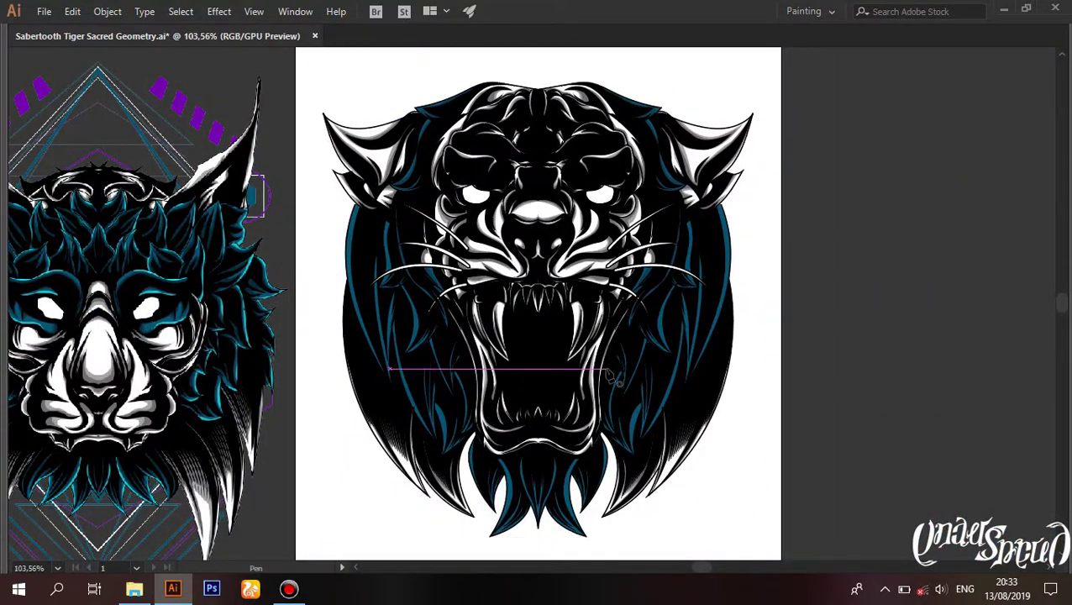
scroll(554, 336, "up", 1)
scroll(539, 311, "up", 1)
scroll(454, 215, "up", 2)
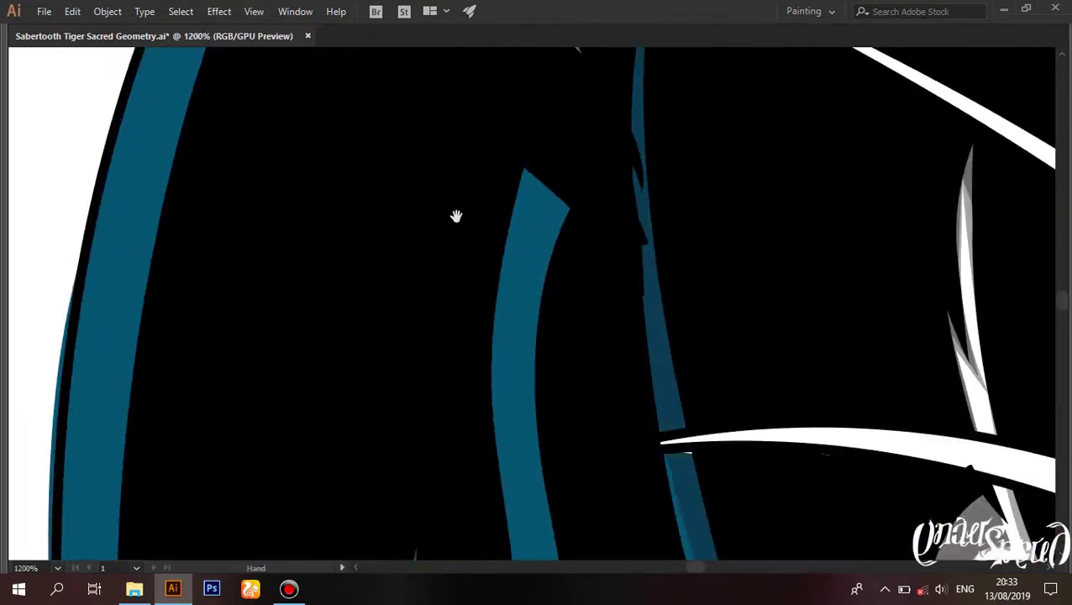
scroll(542, 168, "up", 1)
scroll(536, 242, "up", 1)
scroll(508, 271, "up", 1)
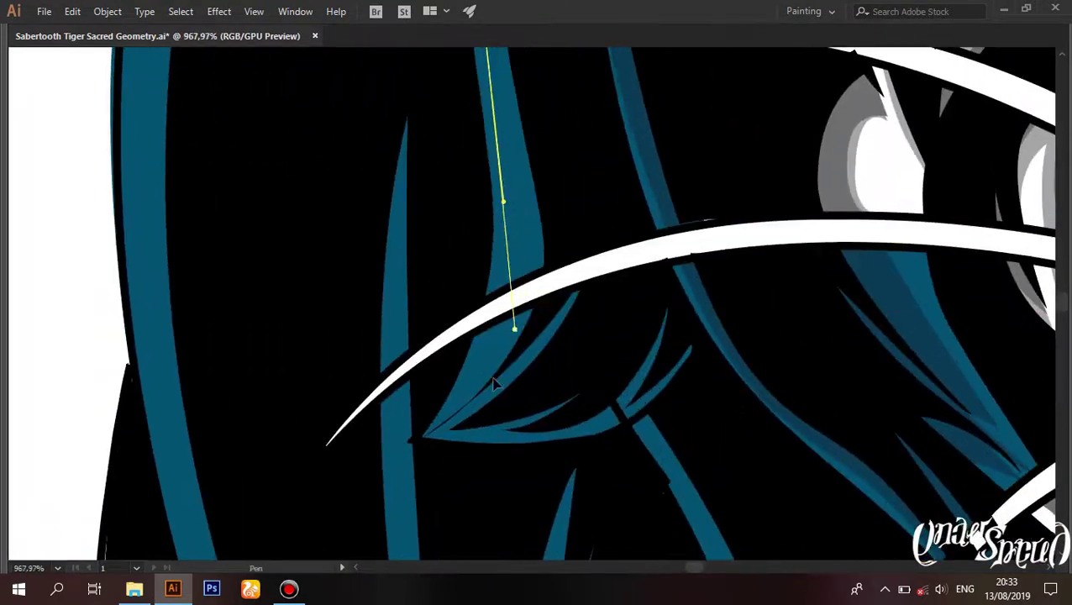
scroll(501, 395, "up", 2)
left_click(371, 433)
left_click_drag(538, 421, 649, 389)
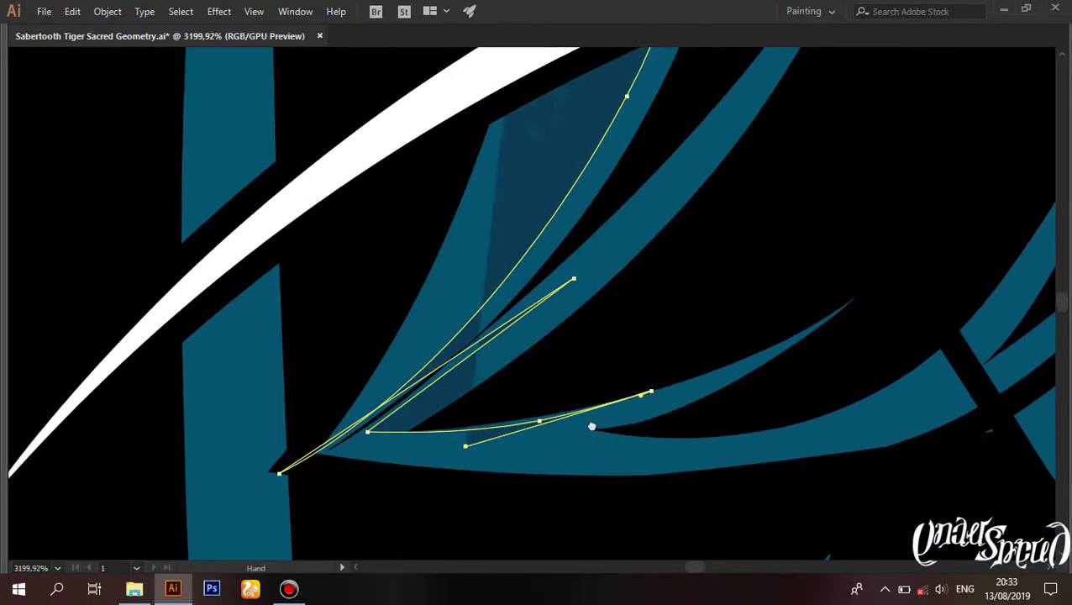
Step: Add curved anchors along the next strands, then an anchor extending upward
scroll(639, 403, "up", 1)
left_click_drag(723, 247, 617, 404)
scroll(618, 403, "down", 2)
scroll(443, 337, "down", 2)
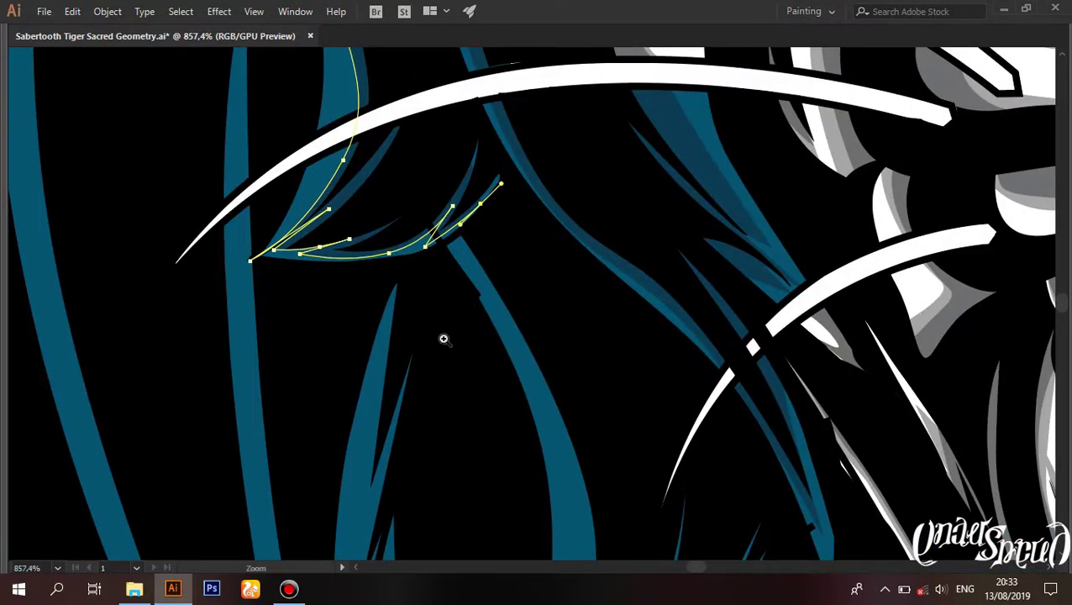
scroll(483, 203, "up", 2)
scroll(478, 252, "down", 1)
scroll(491, 377, "down", 2)
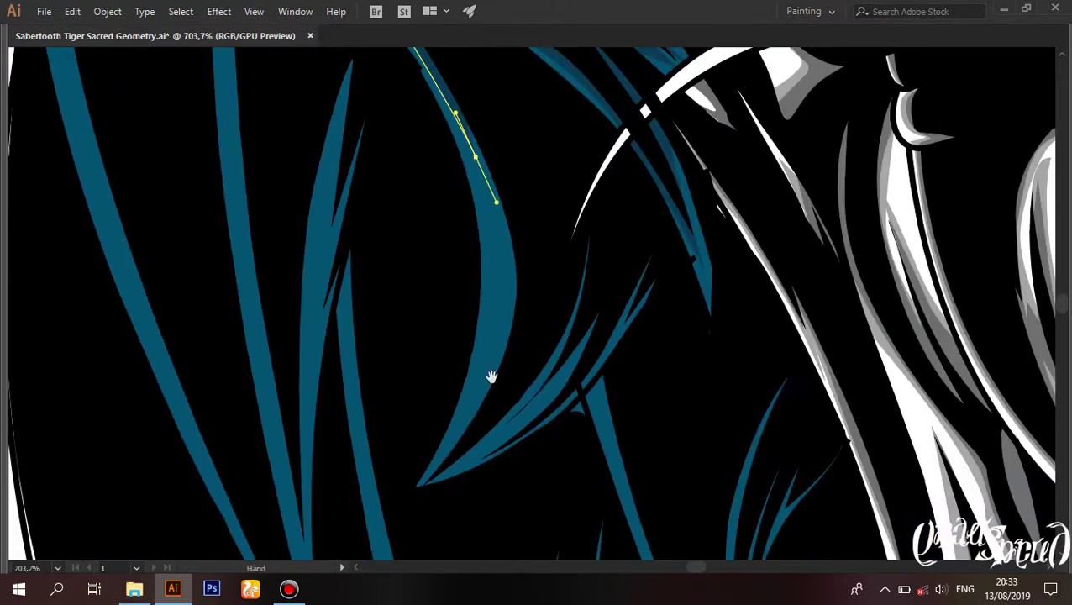
scroll(428, 481, "up", 2)
left_click_drag(559, 373, 645, 336)
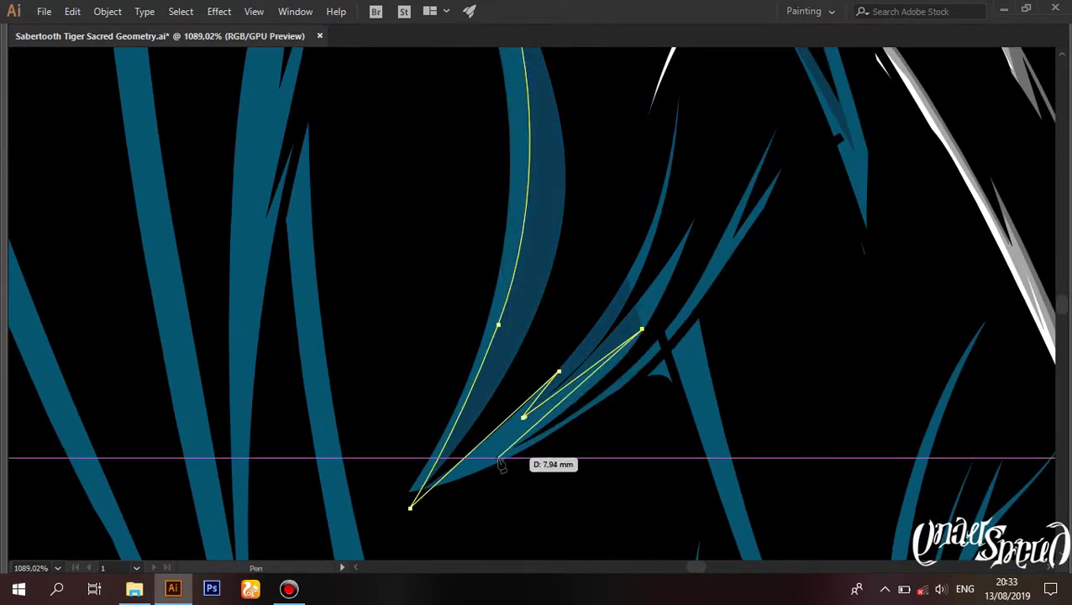
left_click_drag(474, 458, 421, 479)
left_click(714, 277)
Step: Resume the path from its bottom endpoint
scroll(664, 277, "up", 3)
scroll(504, 378, "down", 3)
scroll(518, 392, "up", 3)
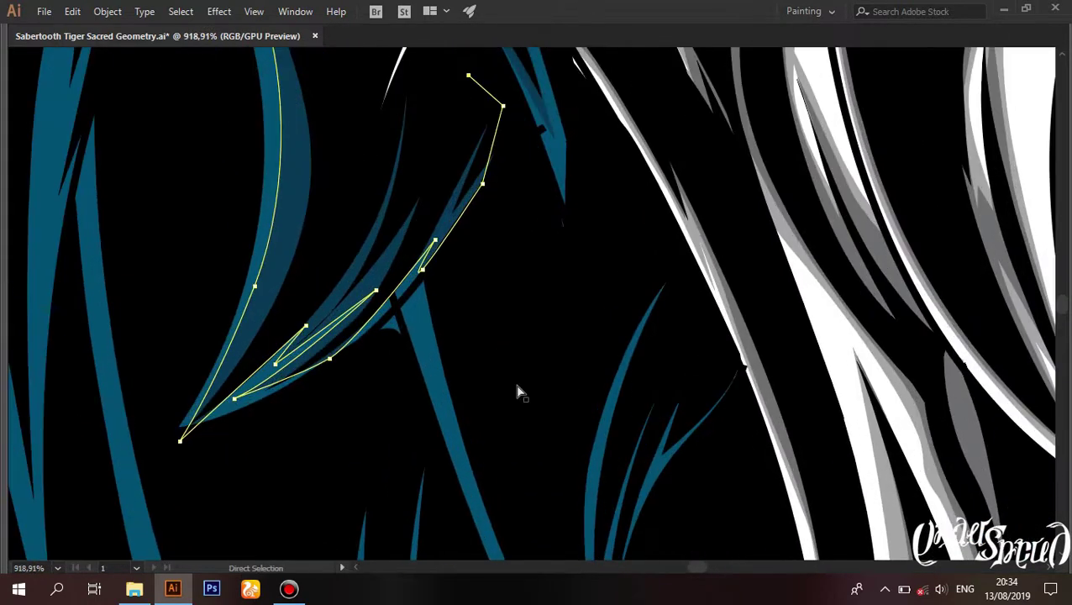
scroll(546, 327, "up", 2)
scroll(402, 357, "down", 3)
left_click(426, 454)
scroll(407, 466, "up", 2)
scroll(375, 277, "up", 1)
scroll(375, 277, "up", 1)
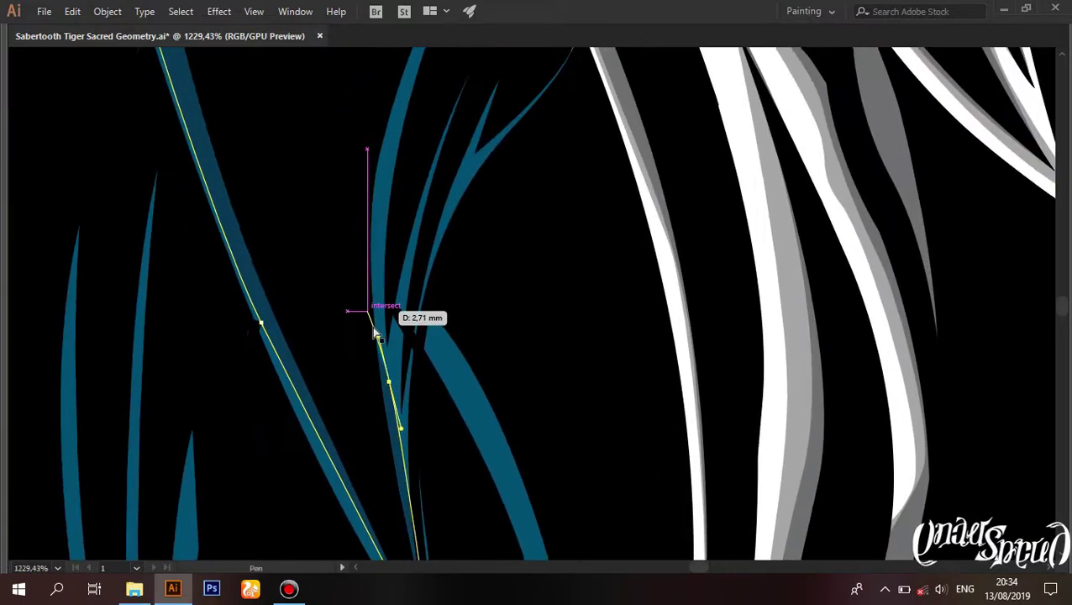
scroll(400, 300, "up", 1)
Step: Zigzag three anchors between the upper strand tips
left_click_drag(383, 342, 372, 441)
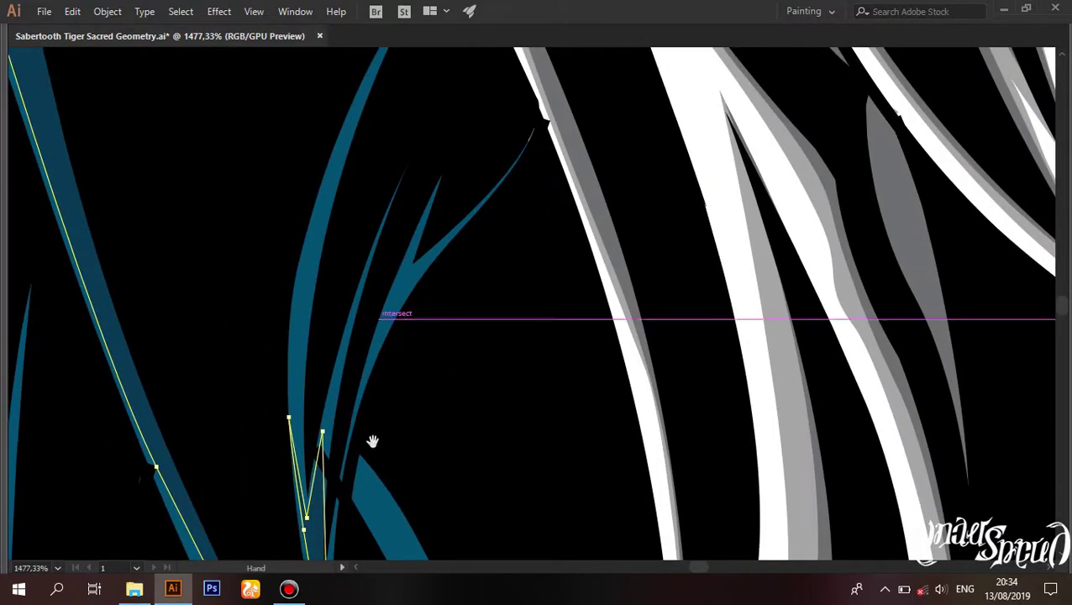
scroll(406, 284, "down", 2)
scroll(325, 344, "down", 2)
scroll(440, 368, "up", 3)
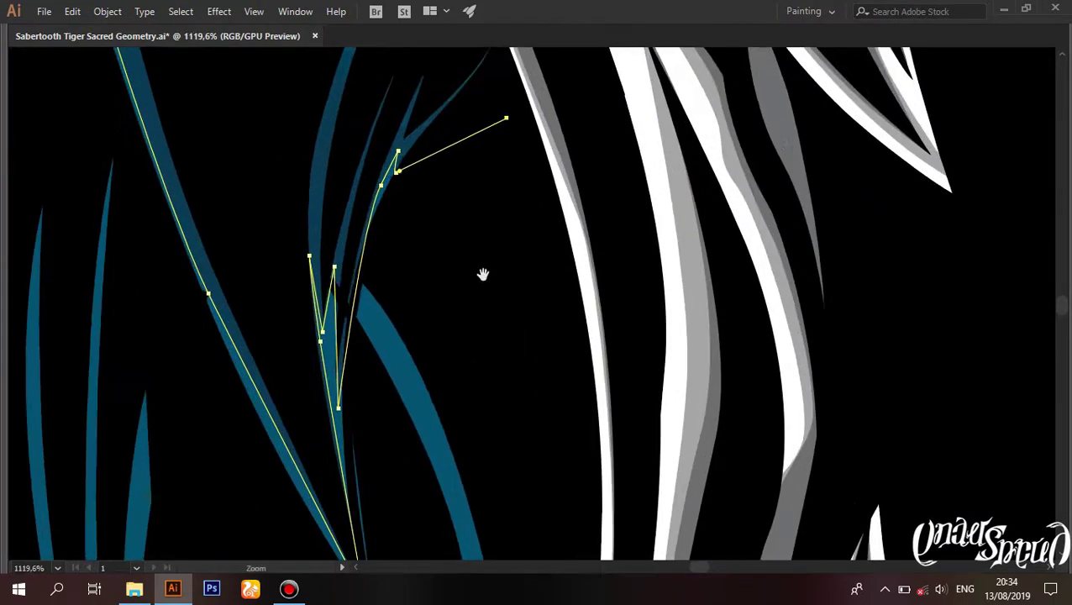
scroll(350, 311, "up", 6)
scroll(328, 335, "down", 2)
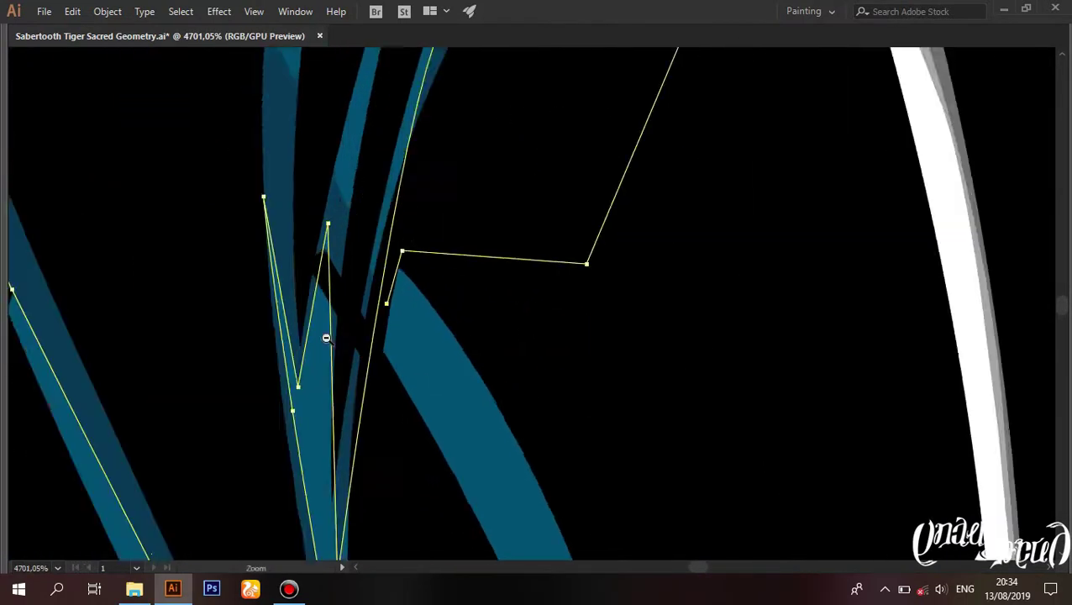
scroll(646, 406, "down", 5)
scroll(557, 340, "down", 2)
scroll(557, 340, "up", 1)
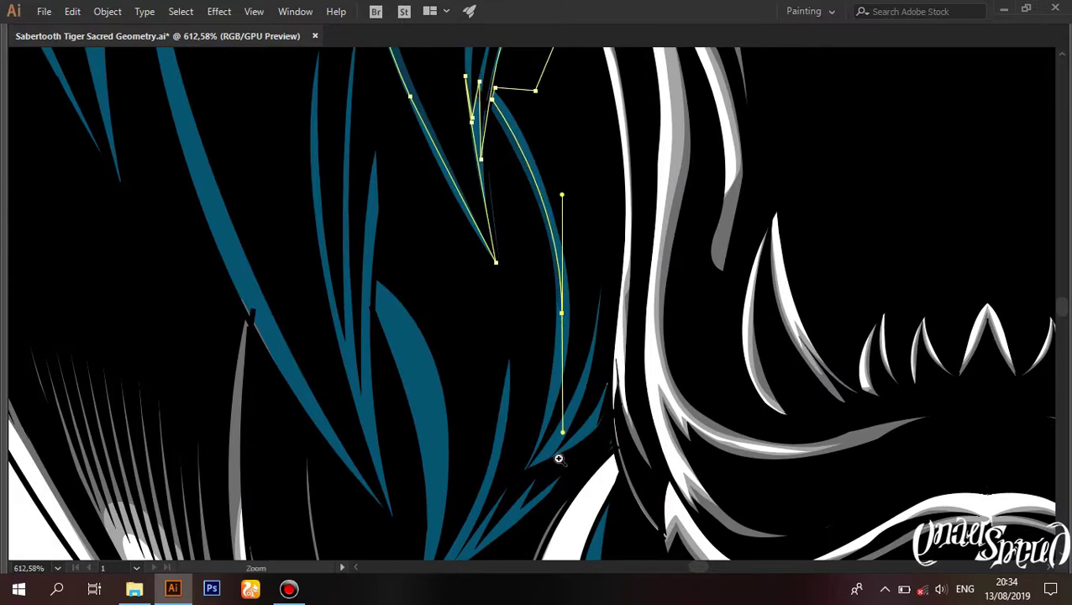
scroll(559, 459, "up", 2)
left_click(568, 413)
left_click(553, 450)
left_click(629, 388)
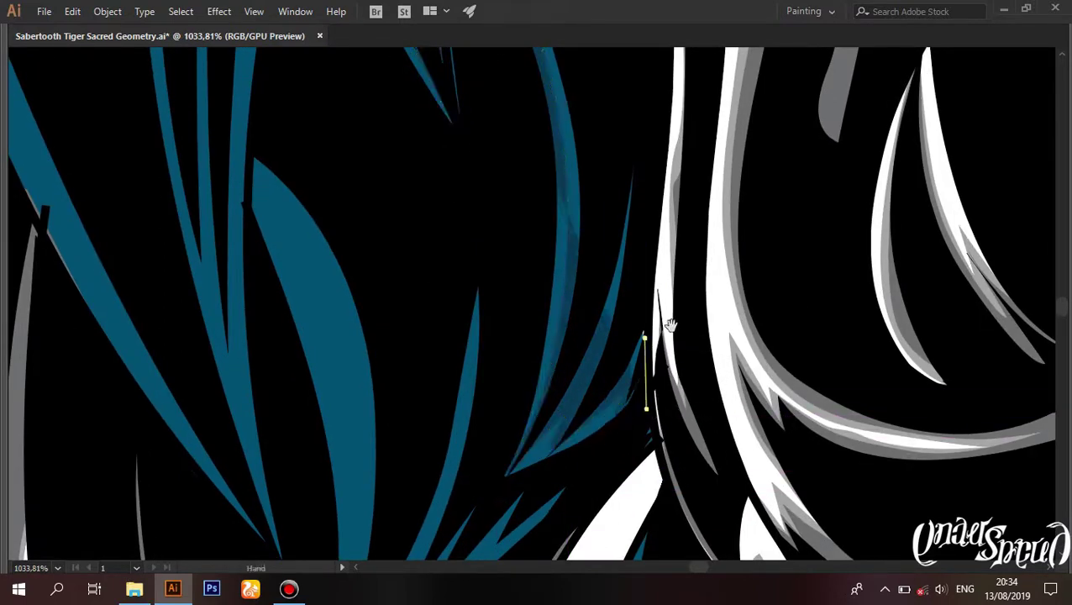
scroll(670, 326, "down", 8)
scroll(521, 504, "up", 2)
scroll(521, 507, "up", 1)
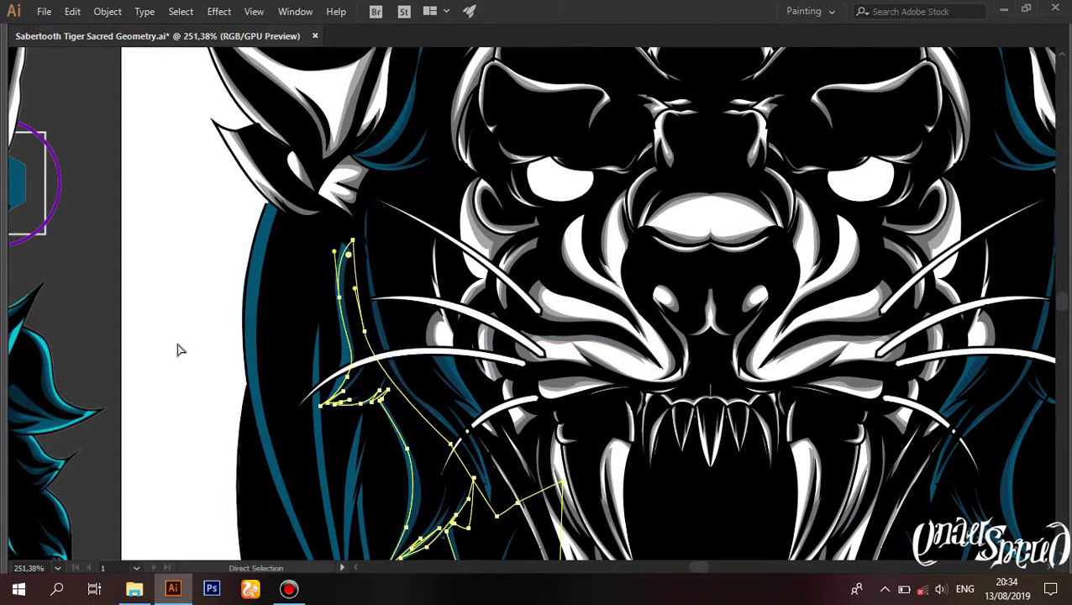
Step: Undo the earlier zigzag anchors and close the path with a curved anchor at the strand tip
scroll(375, 271, "down", 3)
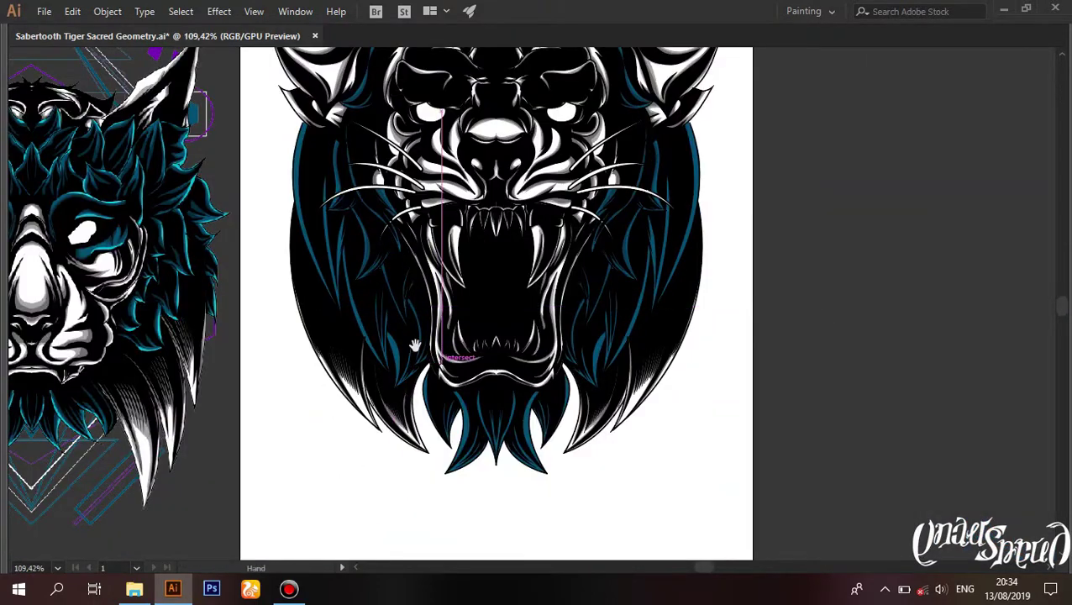
scroll(415, 346, "up", 2)
scroll(368, 205, "up", 2)
scroll(325, 210, "up", 1)
scroll(420, 172, "down", 1)
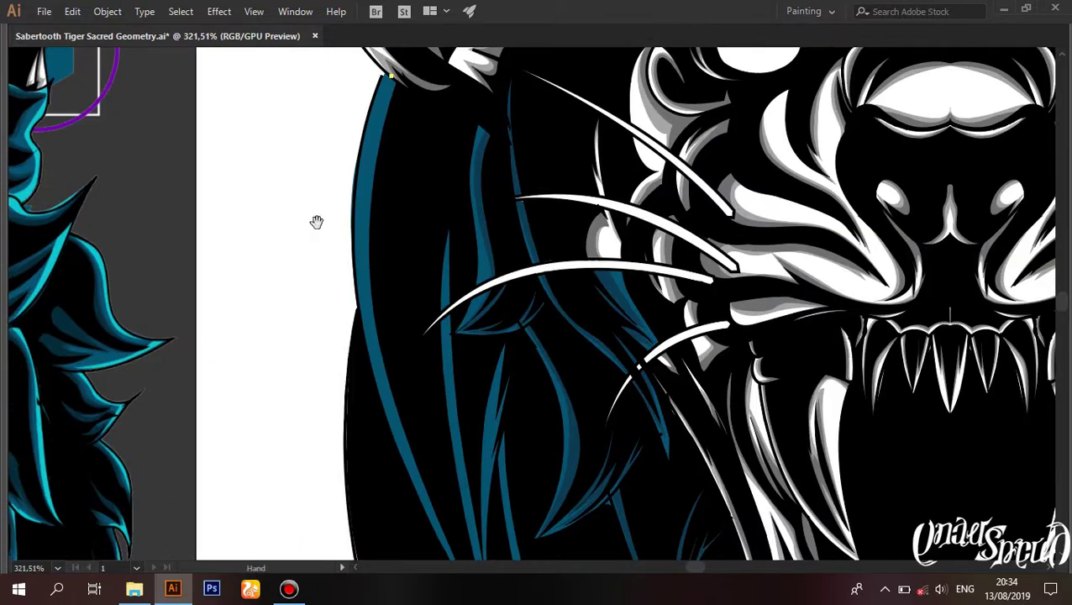
scroll(376, 407, "up", 2)
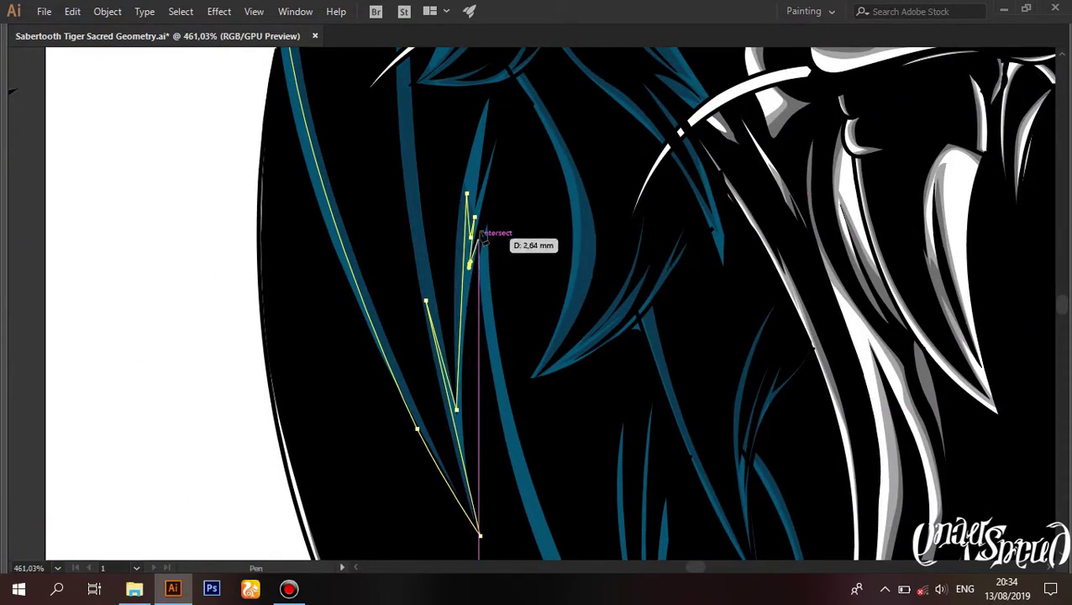
scroll(471, 269, "up", 1)
key("ctrl+z")
key("ctrl+z")
scroll(470, 362, "up", 1)
left_click_drag(524, 381, 459, 208)
Step: Recentre on the path and start a new zigzag Pen path at a blue strand's tip
left_click_drag(491, 262, 478, 387)
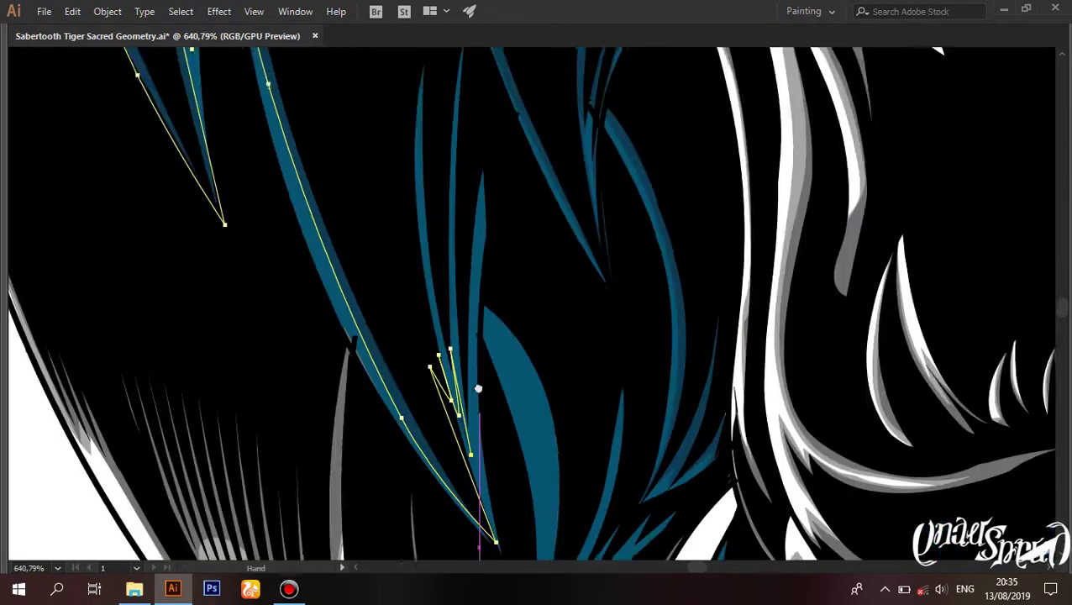
left_click_drag(472, 263, 439, 217)
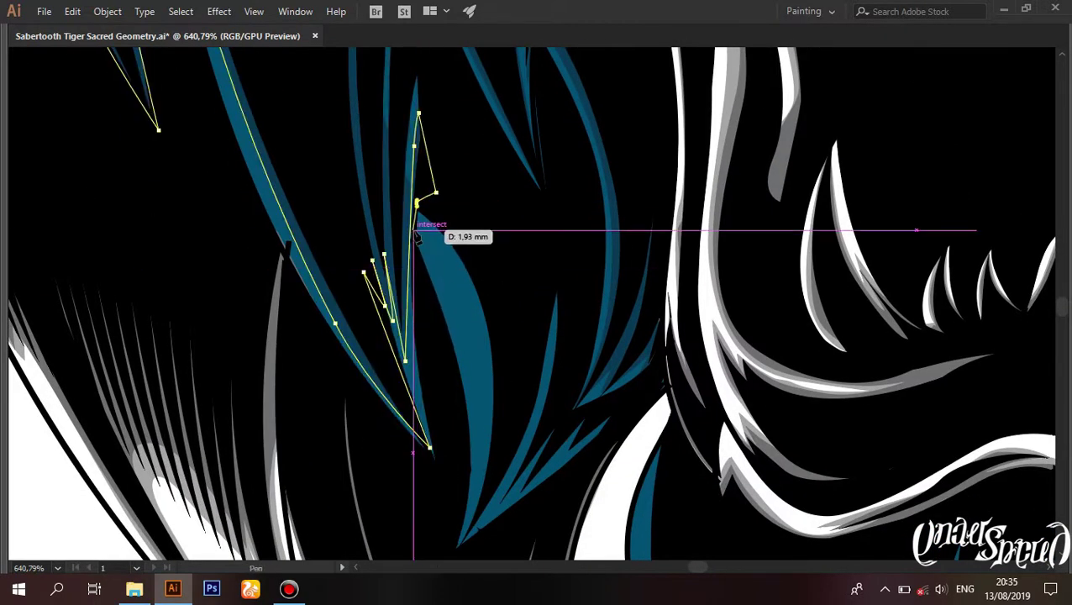
scroll(494, 393, "up", 1)
scroll(431, 374, "up", 1)
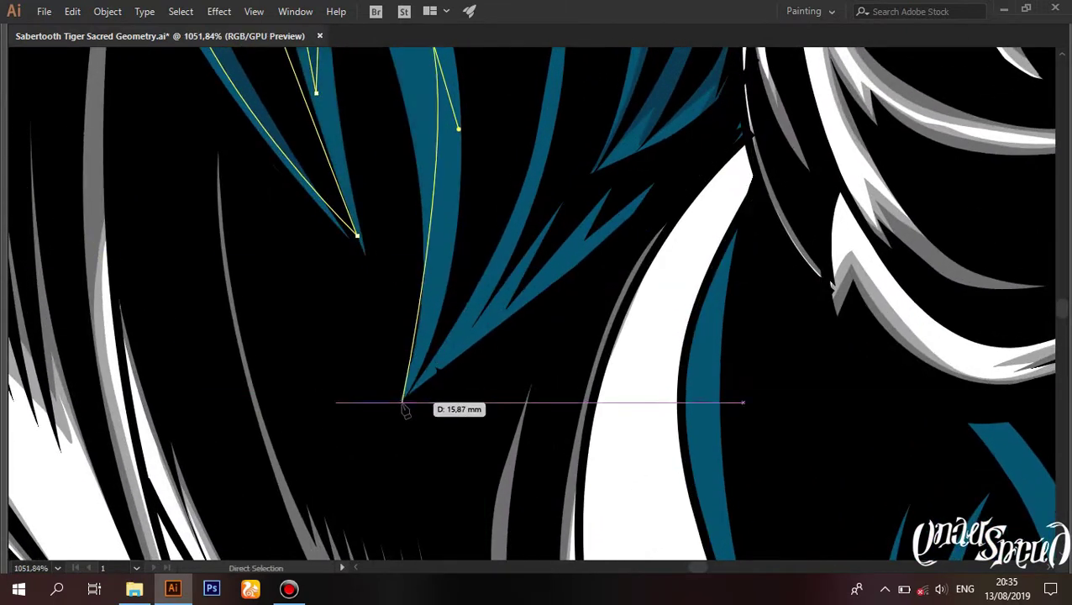
left_click(496, 260)
left_click(468, 327)
left_click(486, 305)
Step: Continue the zigzag anchors up the blue strand and close them at its end
left_click(514, 268)
left_click(494, 325)
left_click(515, 310)
left_click(511, 287)
left_click(498, 316)
left_click(468, 339)
left_click(501, 310)
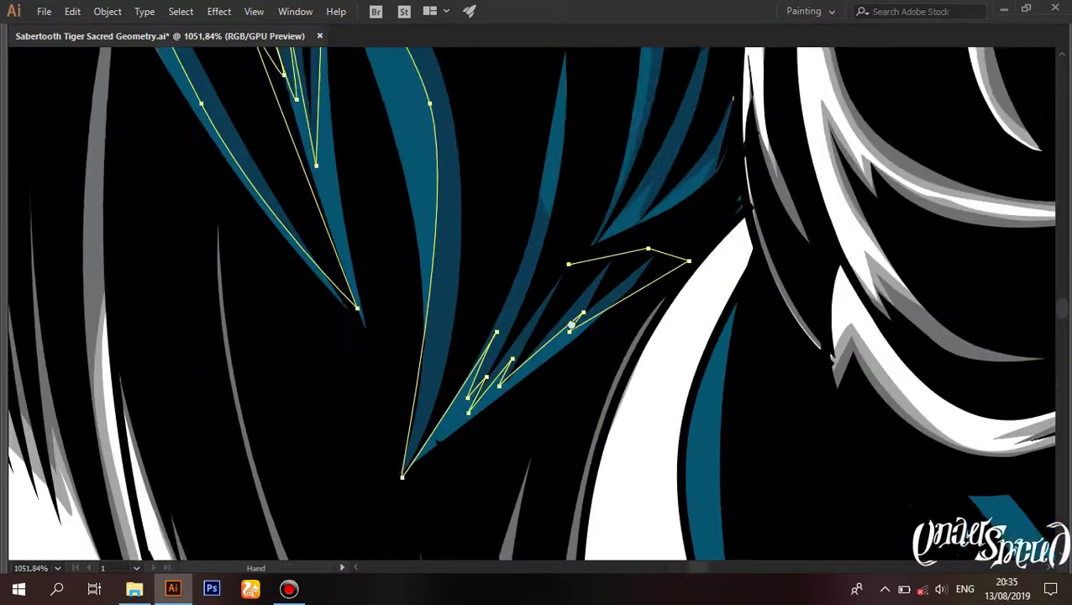
Step: Start a new Pen path along the mane's left edge
scroll(504, 336, "down", 3)
mouse_move(479, 342)
left_mouse_down()
mouse_move(521, 372)
mouse_move(489, 285)
left_mouse_up()
left_click_drag(335, 280, 402, 180)
left_click(358, 154)
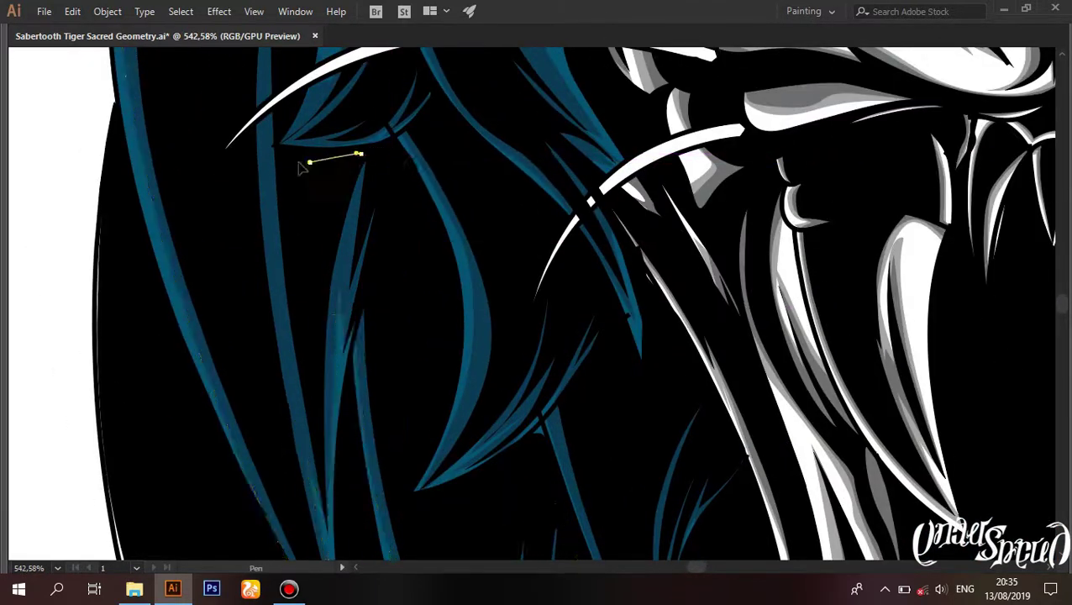
scroll(300, 168, "up", 5)
scroll(311, 218, "up", 5)
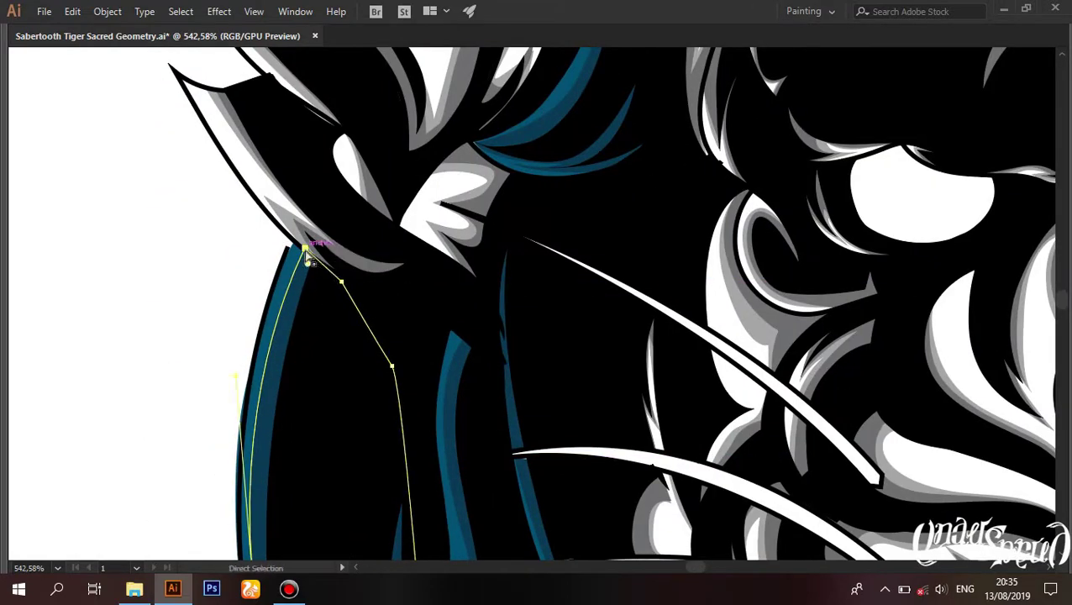
Step: Bend the path to follow the strand and extend it with anchors up the strand edge
scroll(378, 328, "down", 5)
scroll(358, 307, "up", 2)
scroll(378, 395, "up", 3)
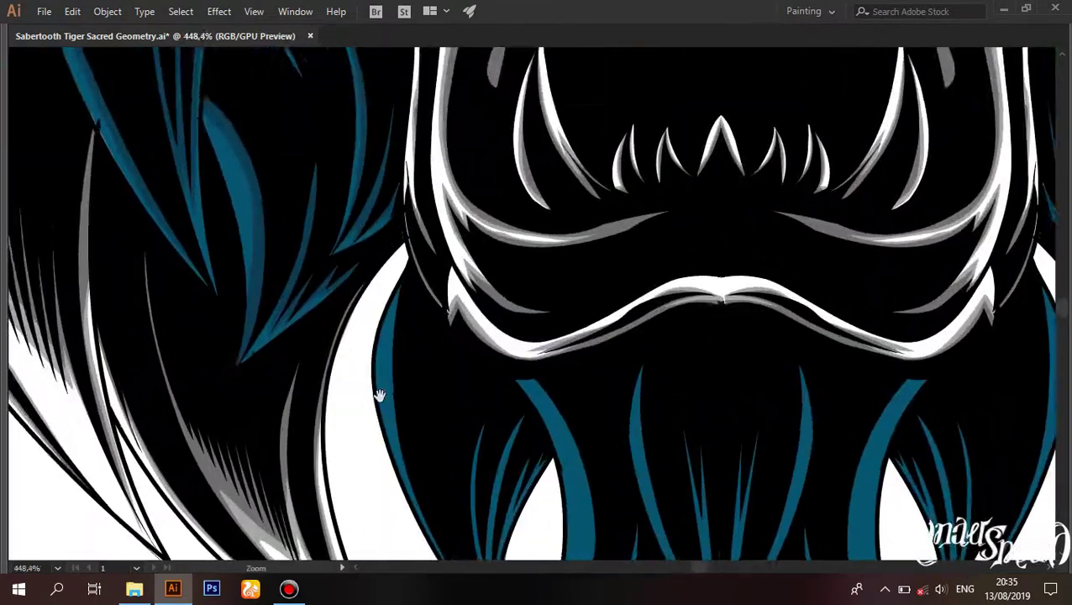
scroll(395, 252, "up", 3)
left_click_drag(430, 99, 384, 210)
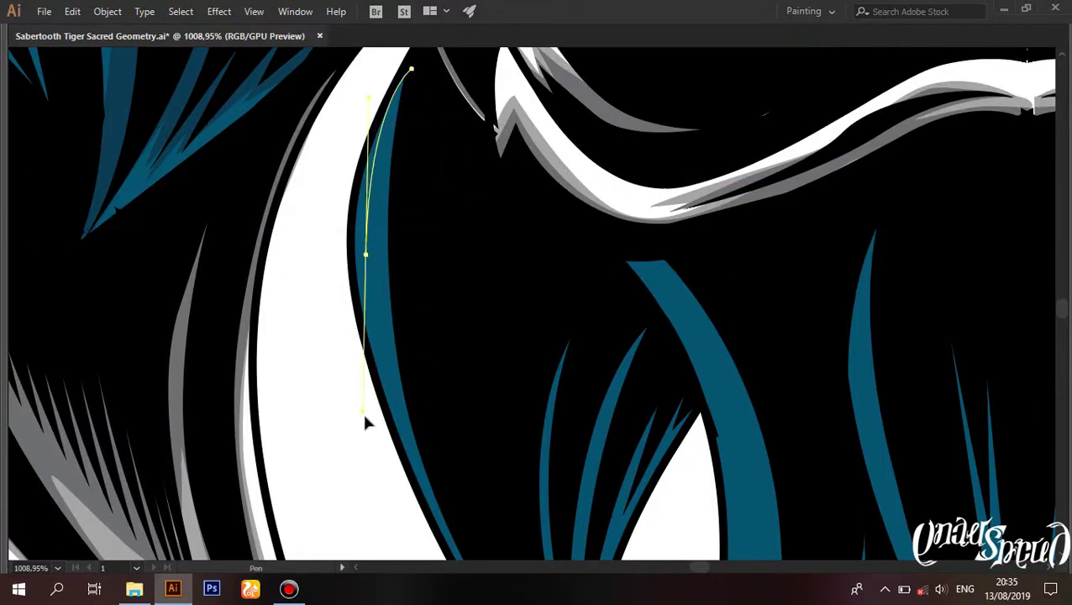
scroll(366, 423, "up", 3)
scroll(464, 407, "up", 2)
scroll(510, 291, "up", 2)
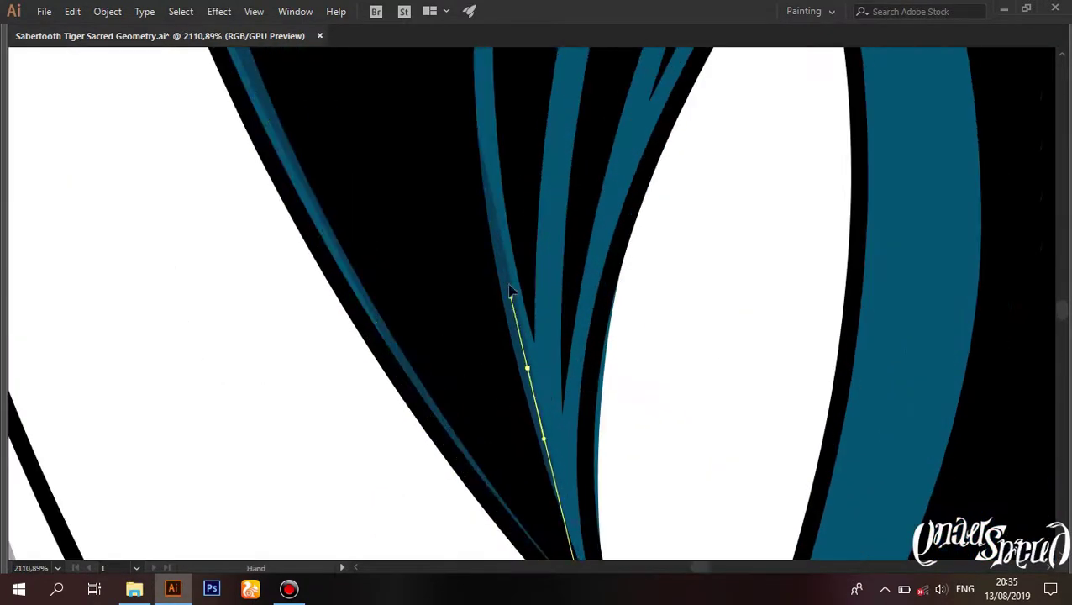
left_click_drag(630, 129, 467, 239)
left_click(463, 299)
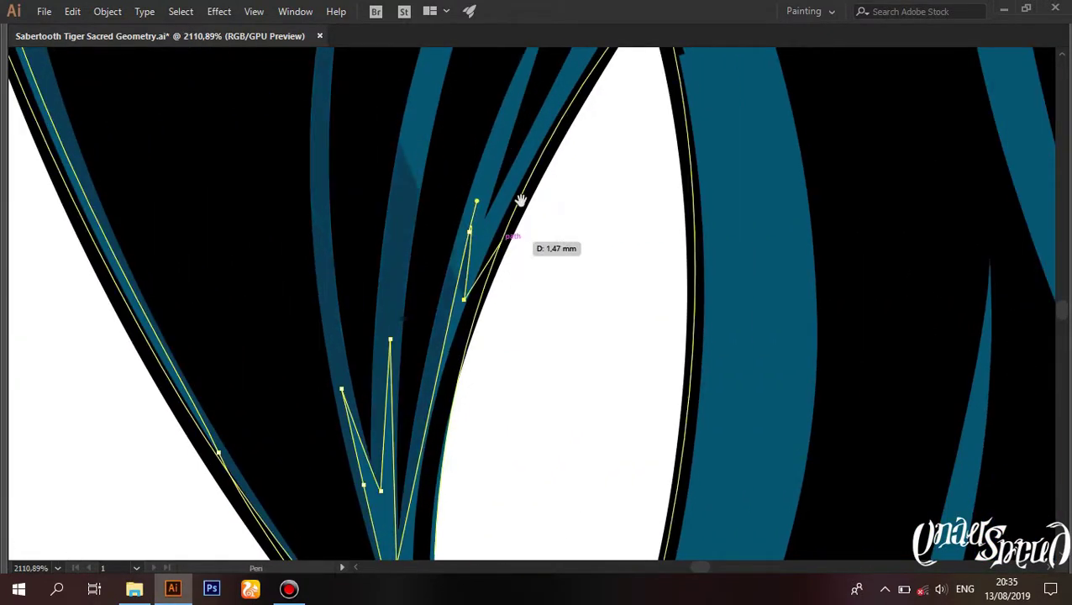
left_click_drag(519, 203, 471, 319)
left_click(472, 234)
Step: Shape curved anchors around the lower mane tip, ending at the strand's upper end
scroll(473, 238, "down", 5)
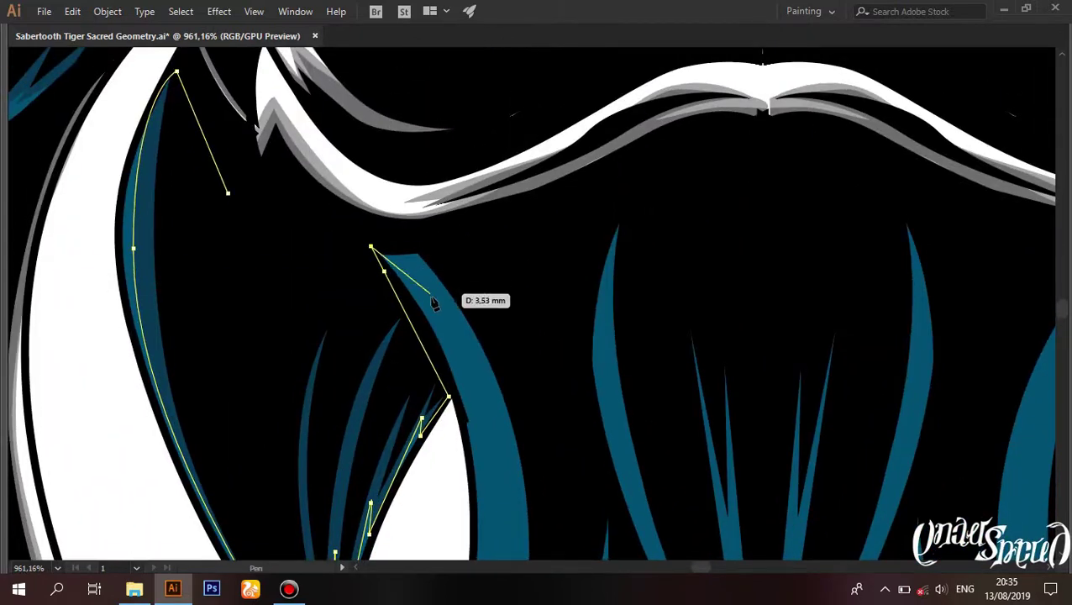
scroll(429, 336, "down", 3)
scroll(416, 277, "down", 3)
left_click_drag(296, 458, 319, 458)
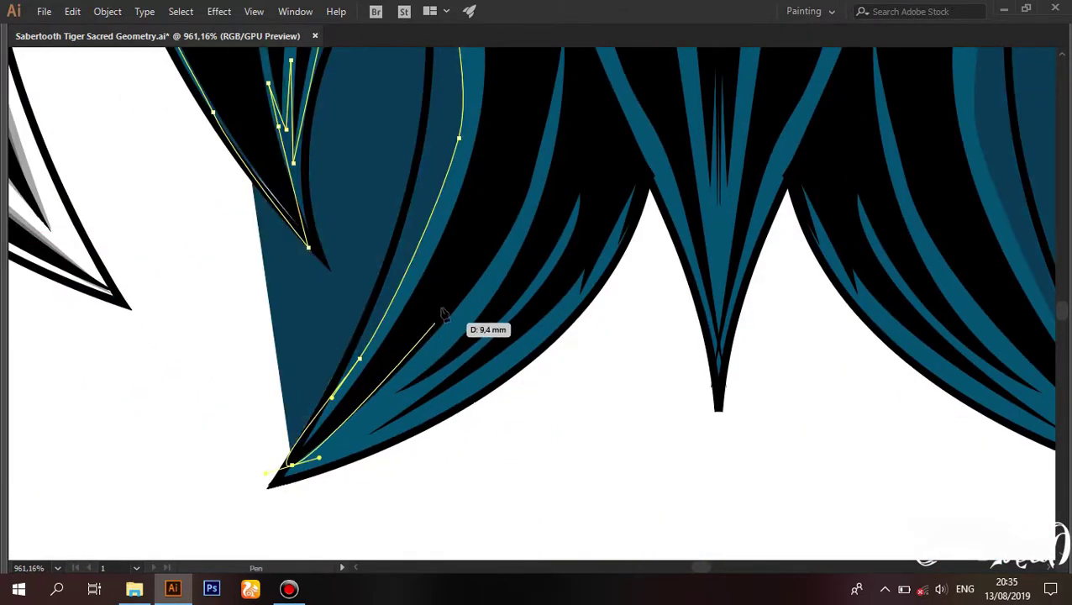
left_click_drag(458, 294, 426, 363)
scroll(460, 323, "up", 5)
left_click(496, 349)
left_click_drag(354, 407, 435, 448)
scroll(435, 448, "down", 3)
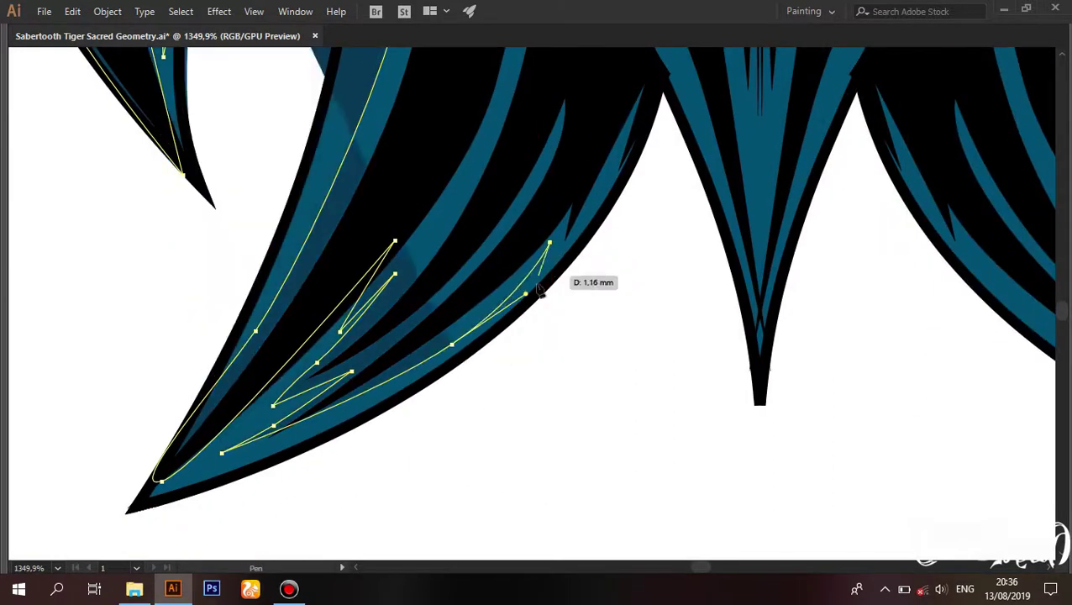
scroll(538, 282, "up", 2)
scroll(478, 204, "up", 5)
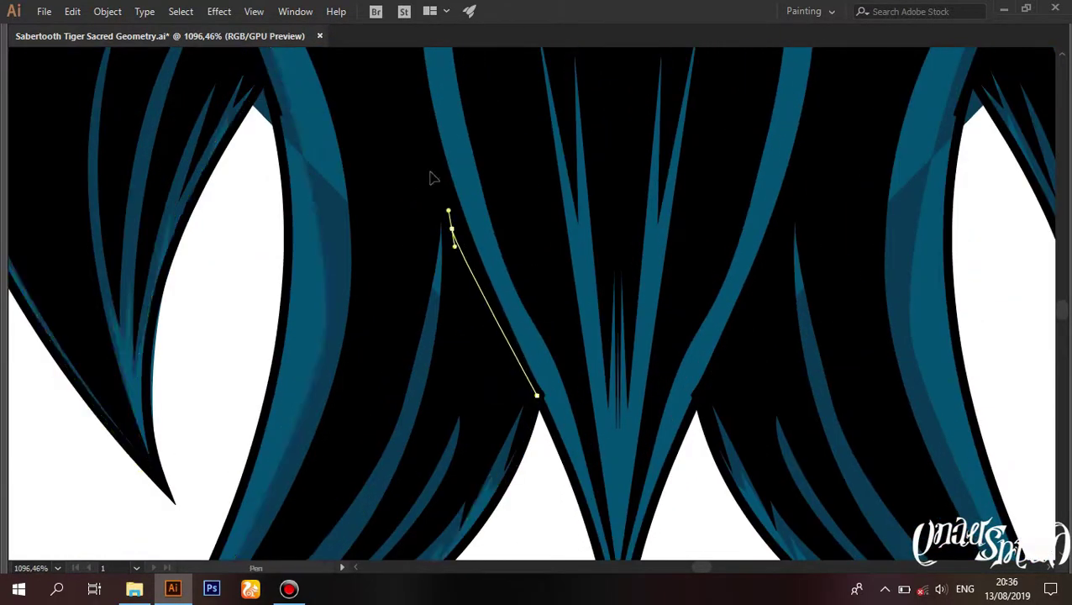
left_click(505, 126)
Step: Extend the path with three anchors along the mane below the muzzle
mouse_move(501, 385)
left_mouse_down()
mouse_move(438, 271)
mouse_move(555, 469)
mouse_move(521, 294)
mouse_move(430, 269)
left_mouse_up()
scroll(430, 269, "down", 2)
mouse_move(478, 508)
left_mouse_down()
mouse_move(426, 283)
mouse_move(512, 307)
left_mouse_up()
left_click(464, 309)
left_click(334, 360)
left_click(221, 343)
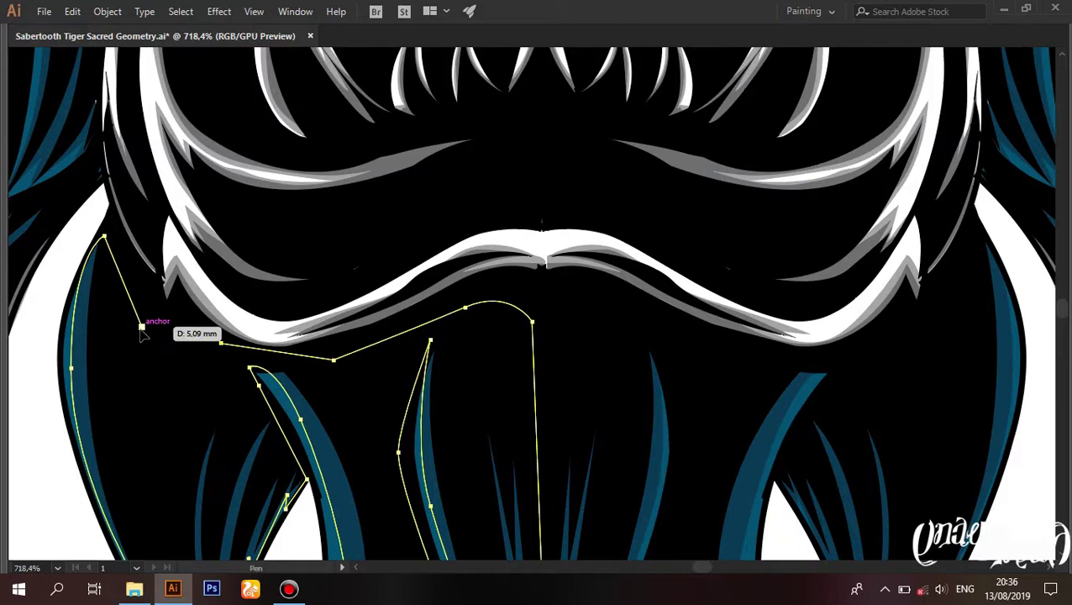
Step: Fit the whole artboard in view, then zoom in on the tiger's head
key("ctrl+0")
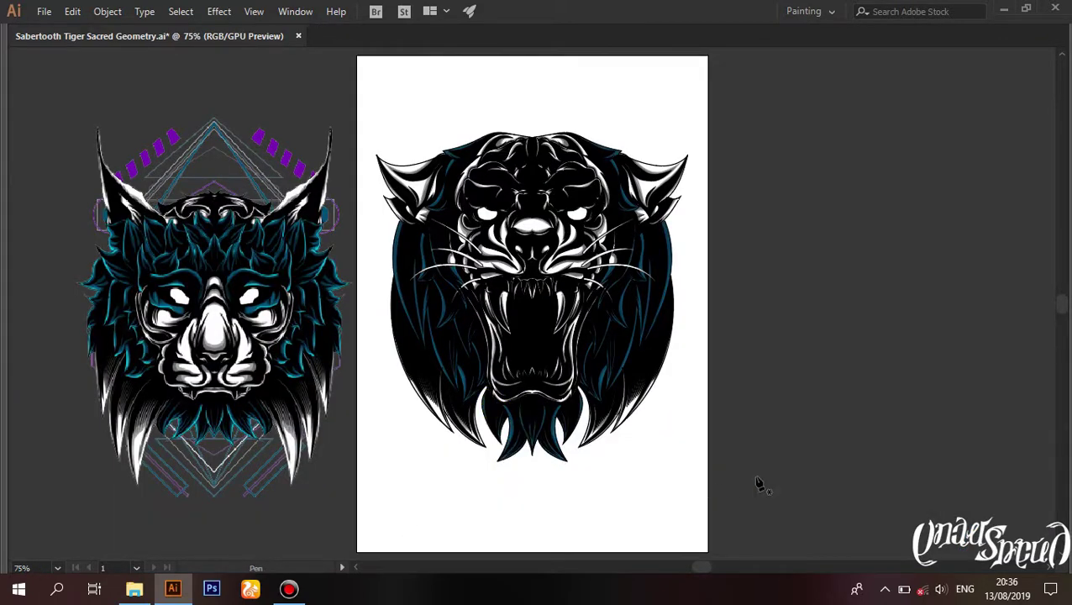
left_click_drag(567, 223, 515, 429)
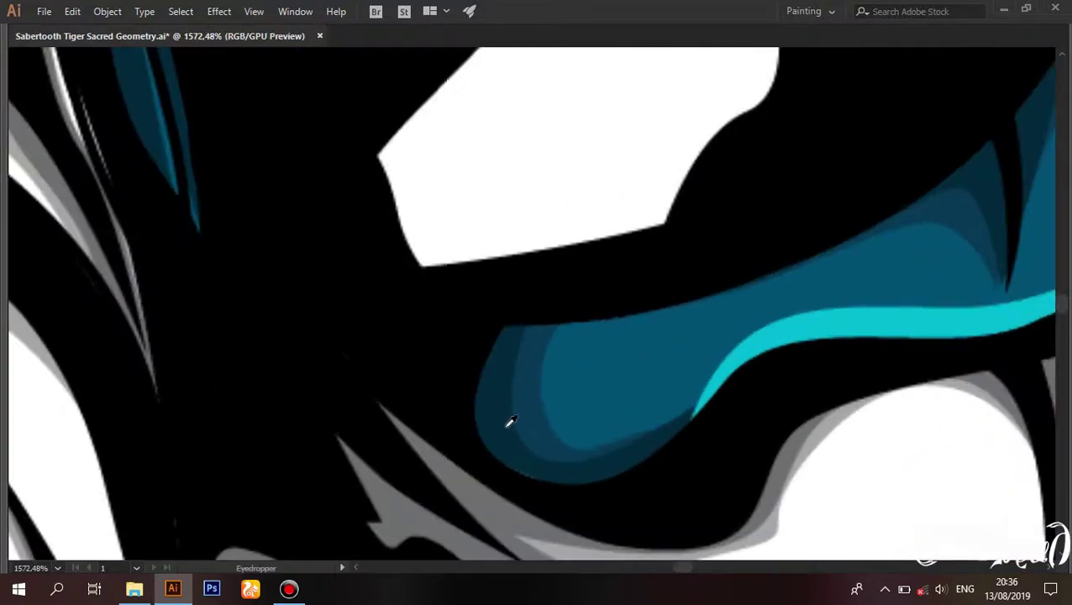
key("ctrl+0")
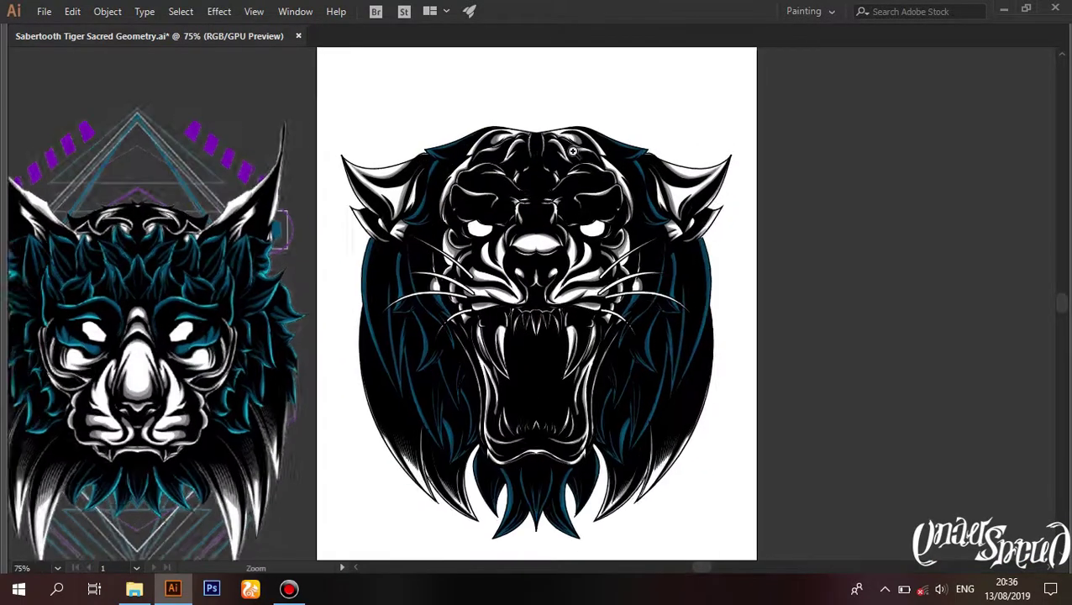
left_click_drag(481, 96, 556, 99)
Step: Start a path along the blue head-edge strand, adding a corner point and anchors down the stroke
left_click(476, 201)
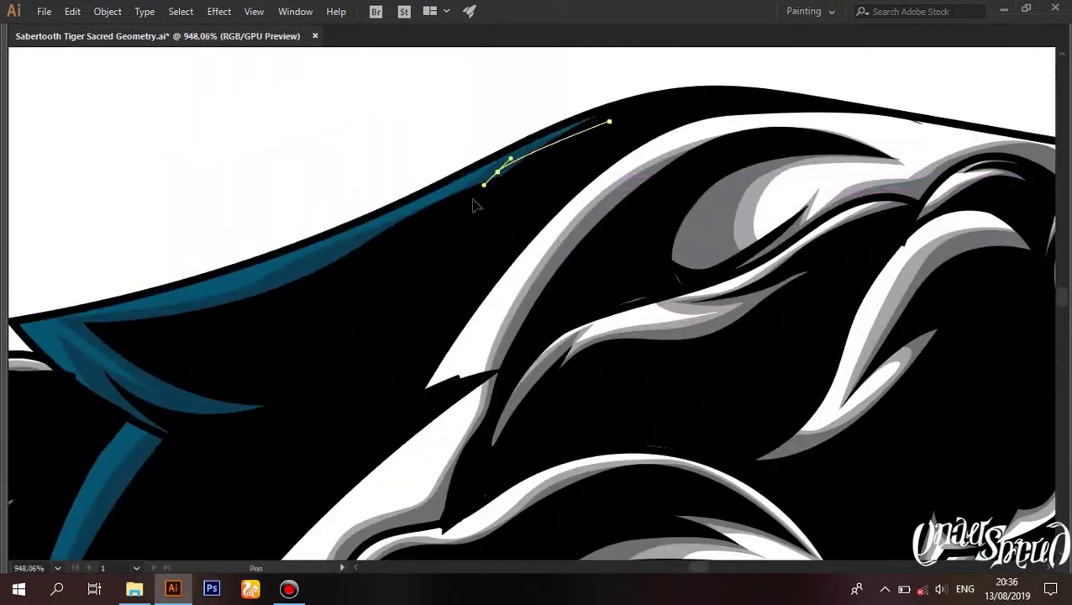
scroll(364, 259, "up", 5)
left_click_drag(364, 259, 662, 245)
left_click(411, 263)
scroll(410, 263, "up", 2)
left_click(577, 383)
left_click(621, 409)
left_click(697, 450)
scroll(499, 399, "down", 2)
left_click(504, 353)
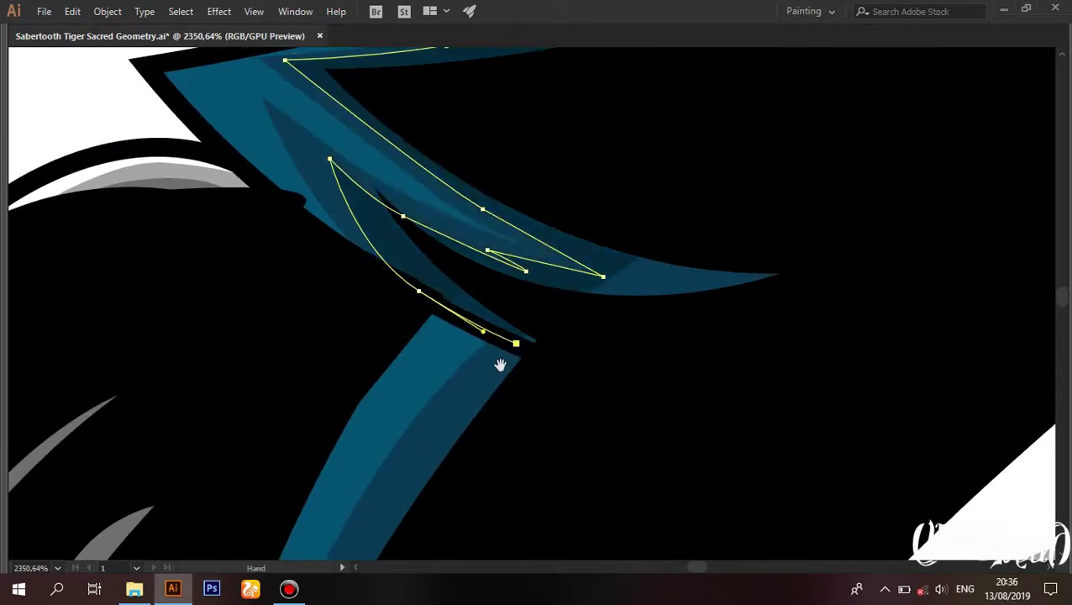
Step: Add a curved anchor at lower left and more anchors along the curved blue strand
scroll(498, 364, "down", 3)
scroll(477, 263, "down", 3)
scroll(520, 265, "up", 2)
left_click_drag(203, 473, 539, 239)
left_click_drag(427, 546, 267, 388)
left_click(389, 332)
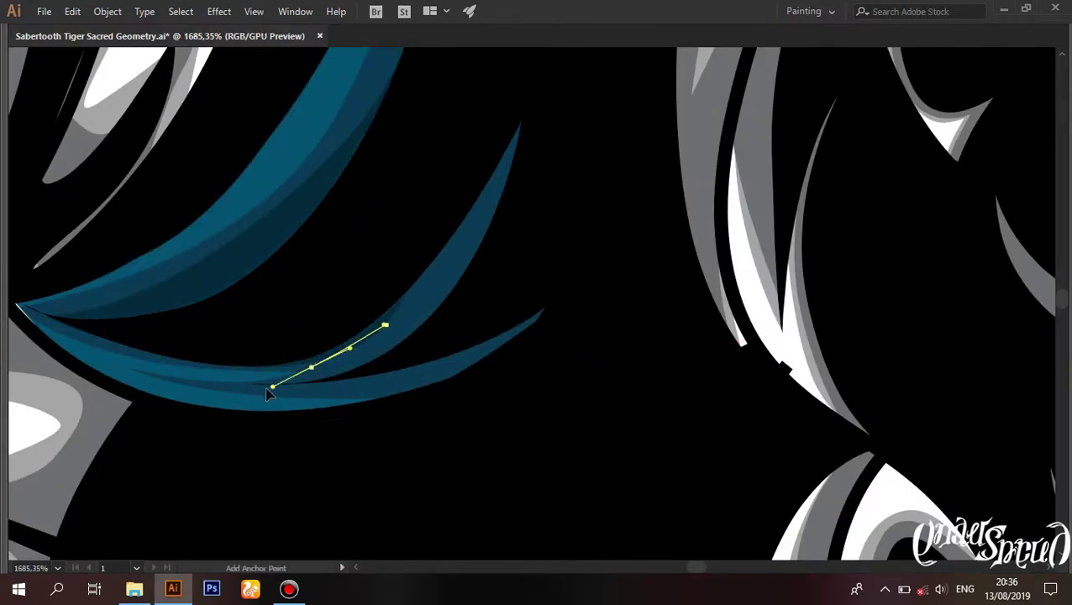
left_click(501, 366)
scroll(500, 366, "down", 3)
Step: Trace the blue strand in the mane behind the whiskers, with zigzag points at its split
left_click_drag(616, 187, 419, 369)
scroll(434, 347, "up", 5)
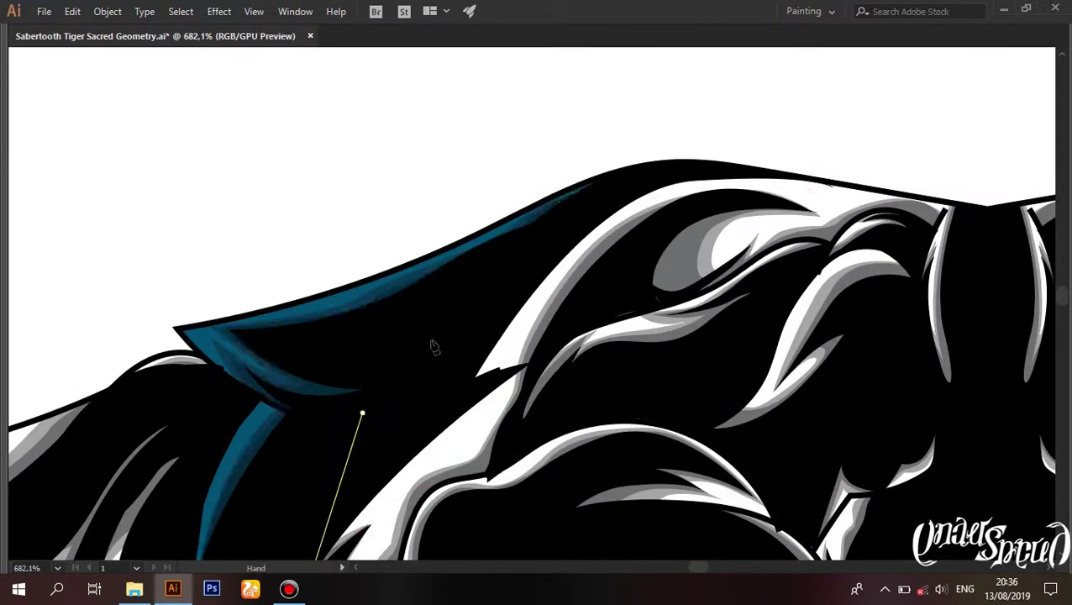
scroll(612, 188, "down", 4)
scroll(403, 280, "up", 3)
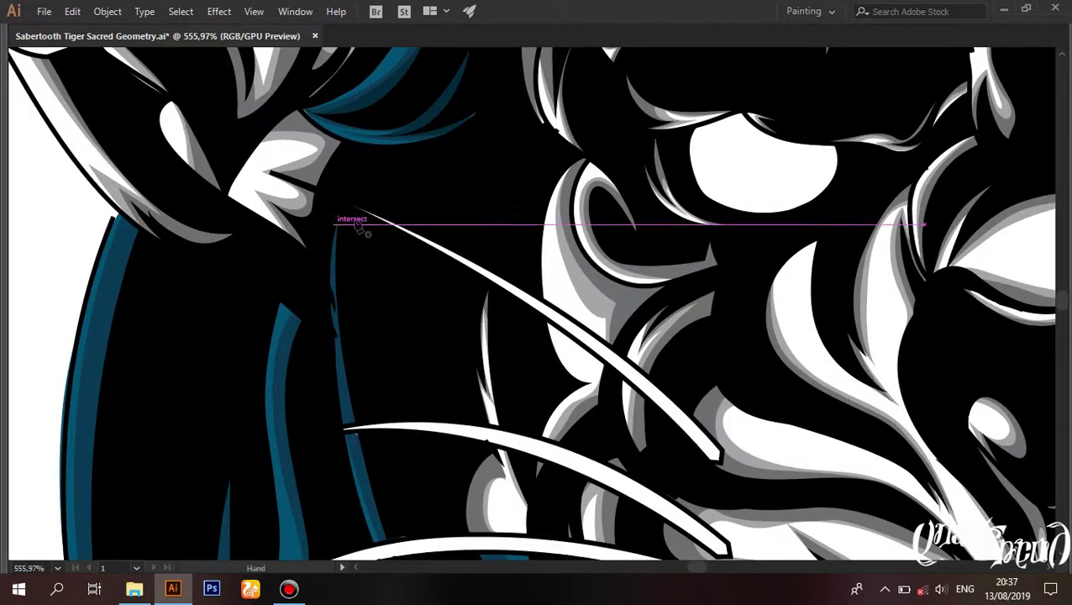
left_click_drag(357, 226, 430, 318)
scroll(407, 306, "up", 2)
scroll(347, 280, "up", 2)
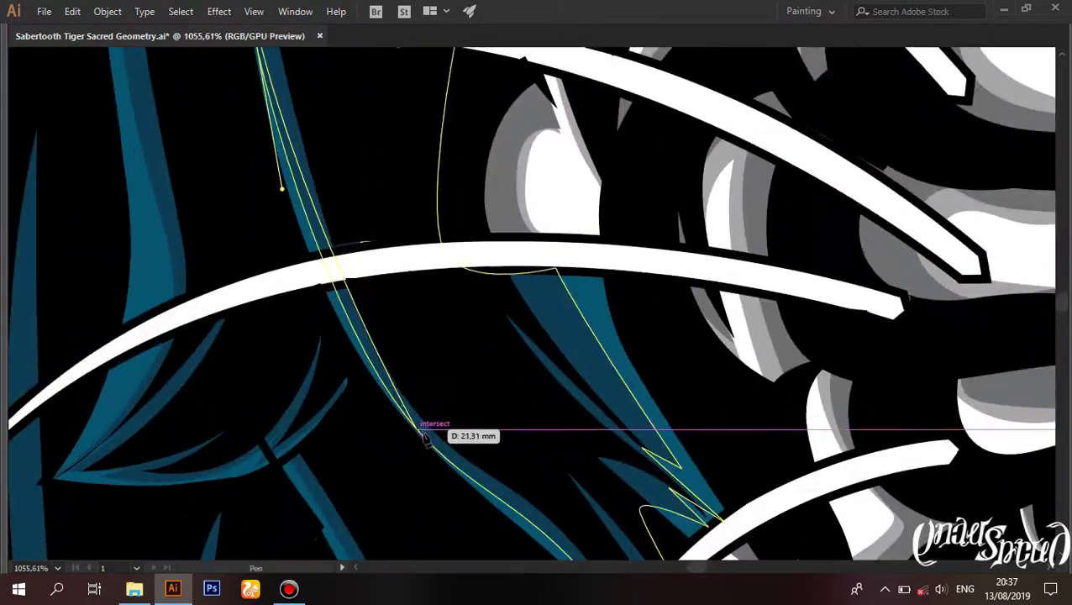
scroll(389, 347, "down", 2)
scroll(299, 304, "up", 3)
left_click(299, 304)
scroll(424, 273, "up", 2)
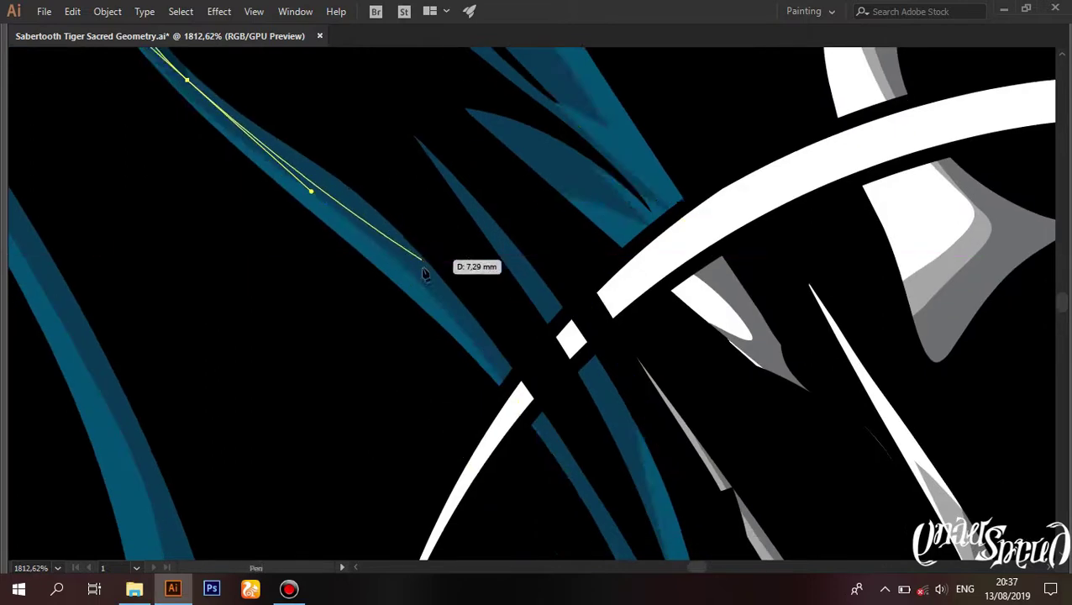
left_click_drag(425, 273, 500, 216)
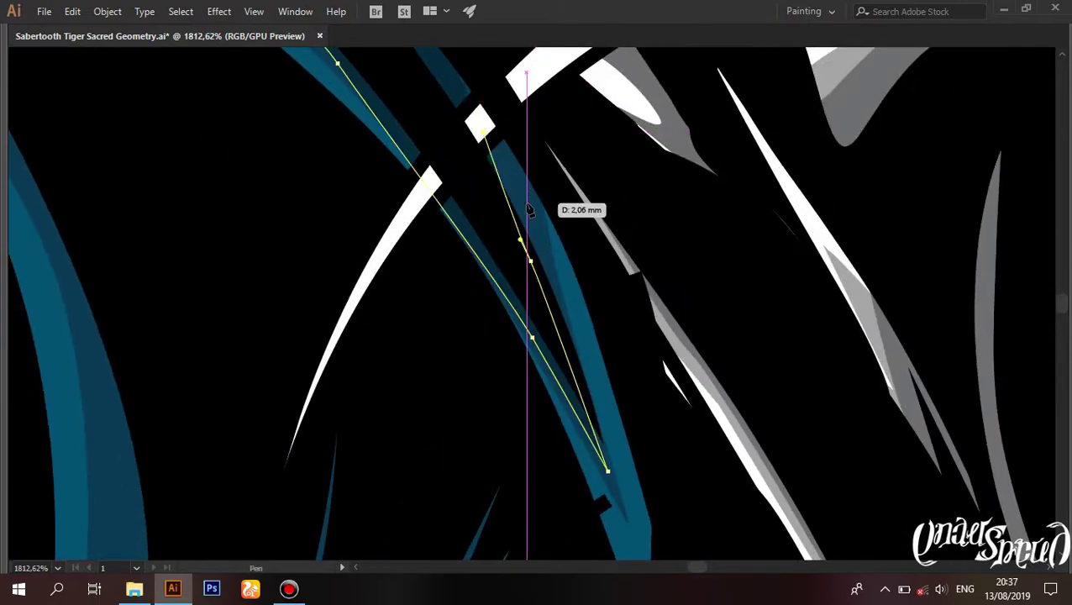
left_click_drag(529, 210, 641, 407)
left_click(617, 248)
left_click(677, 315)
Step: Pan across the upper mane strands and fit the whole artboard in view
left_click_drag(729, 311, 775, 442)
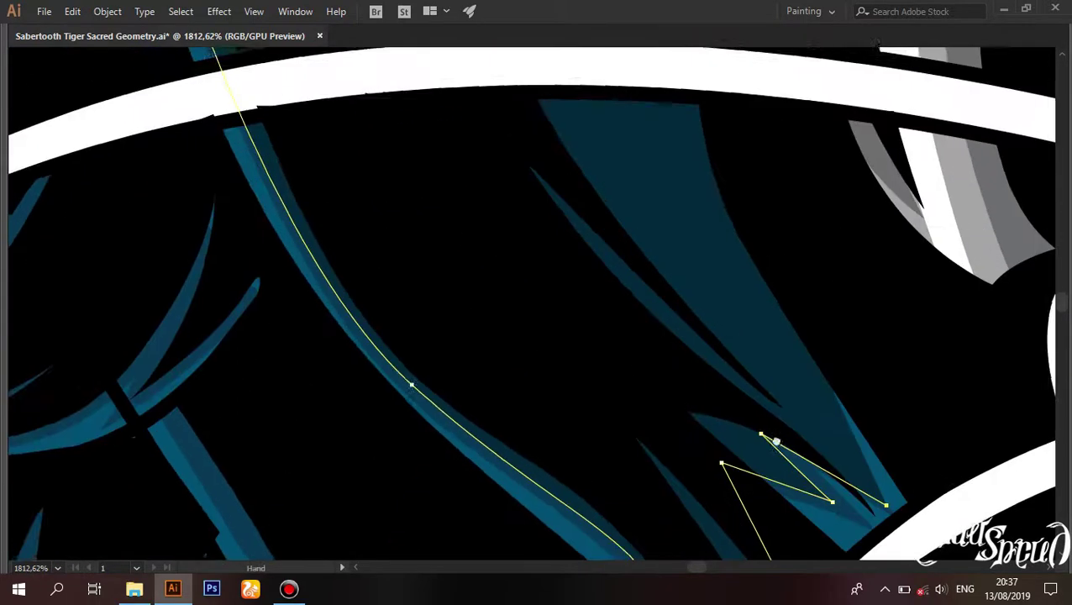
scroll(673, 353, "down", 5)
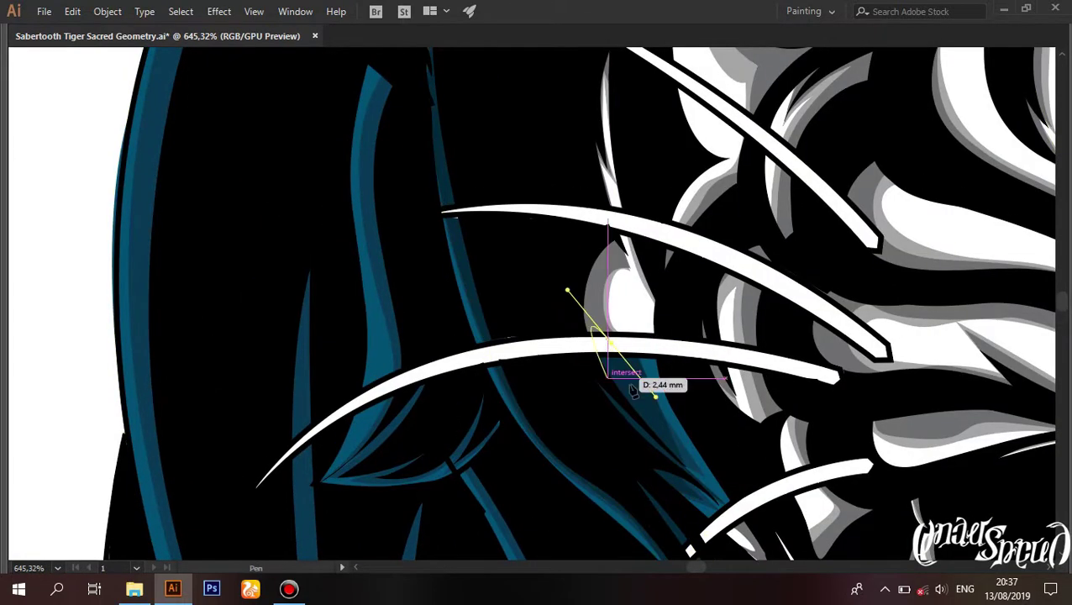
scroll(704, 420, "up", 1)
scroll(692, 411, "up", 1)
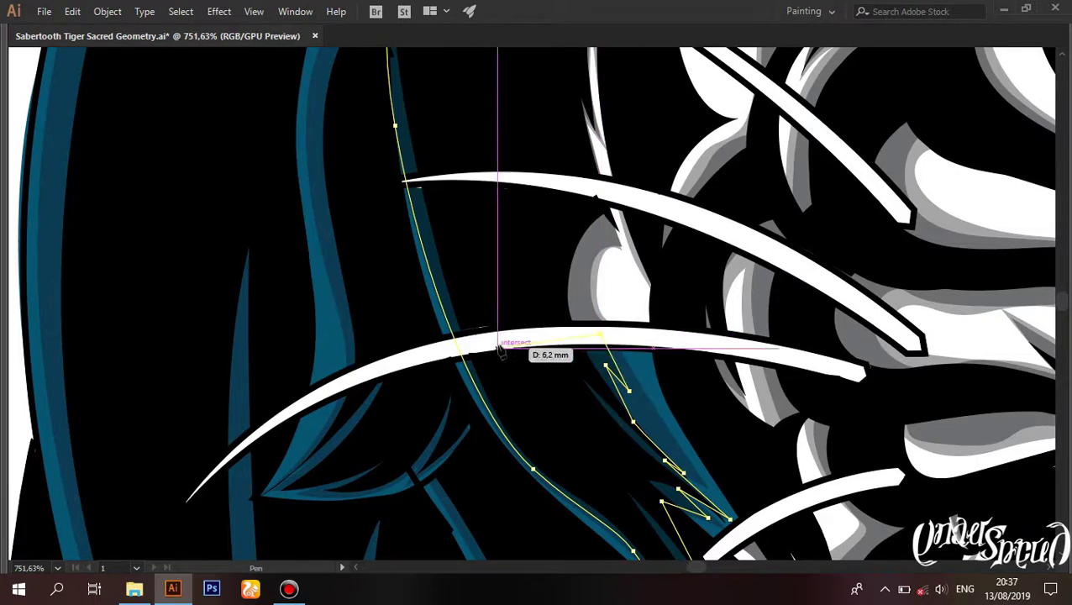
left_click_drag(501, 351, 448, 213)
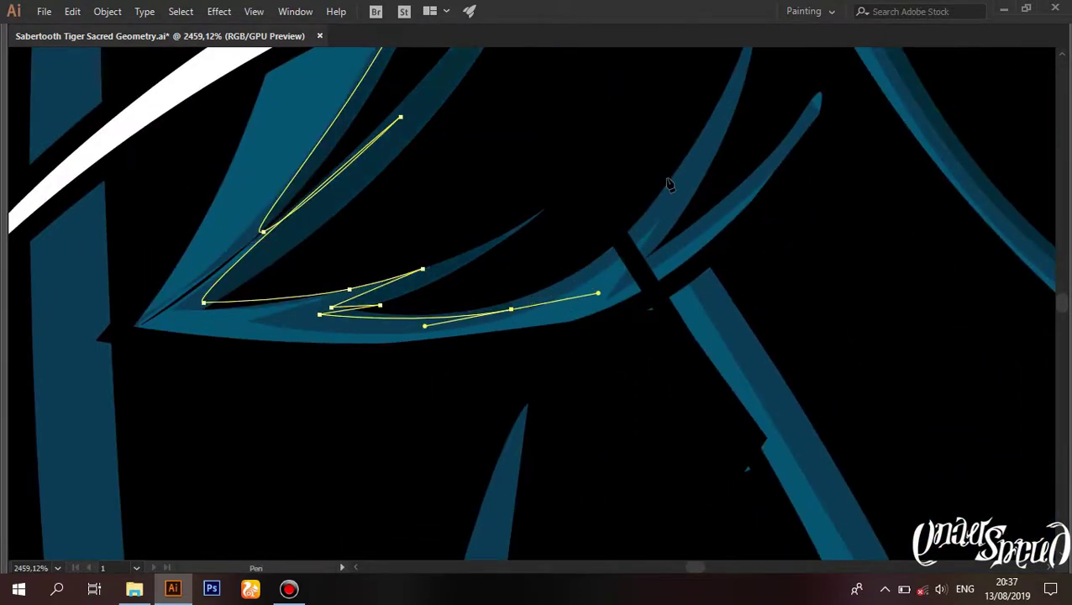
left_click_drag(669, 244, 492, 318)
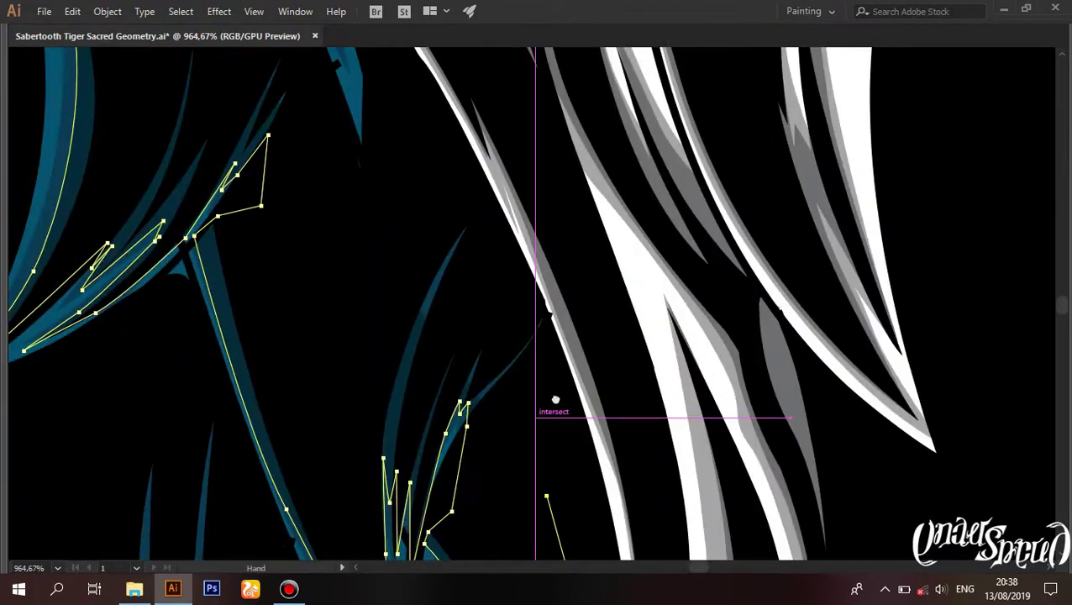
key("ctrl+0")
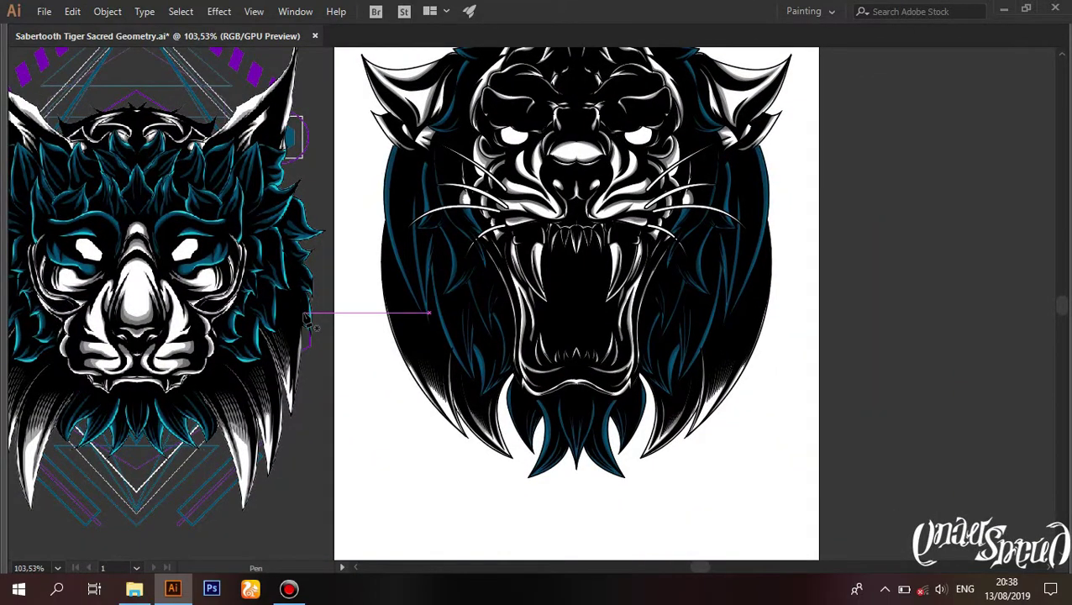
Step: Zoom in and place a curved anchor at the top of a blue cheek strand
scroll(390, 238, "up", 8)
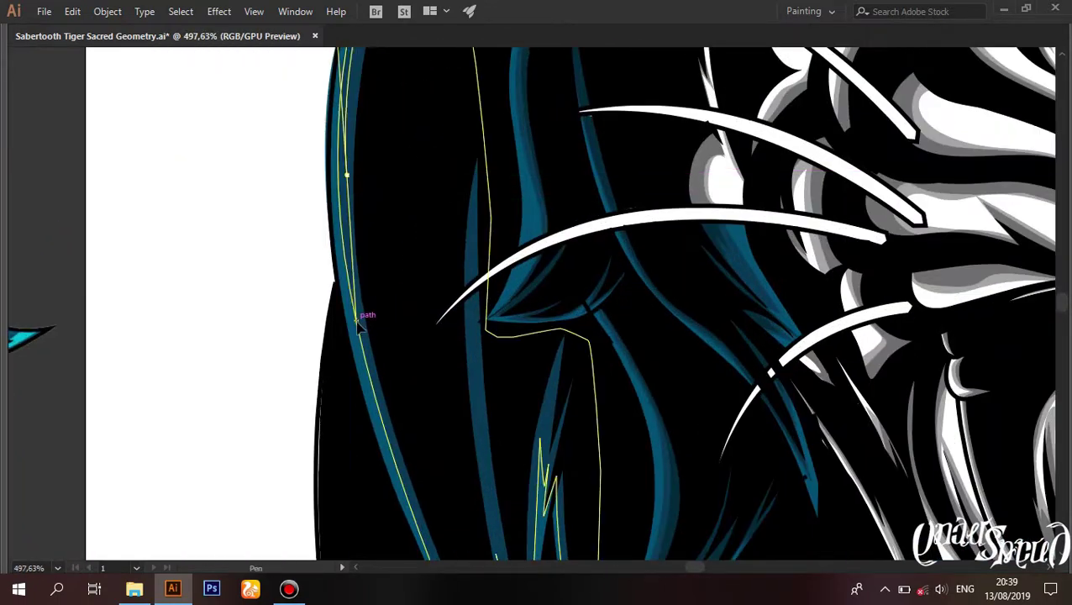
scroll(359, 326, "up", 3)
mouse_move(442, 426)
left_mouse_down()
mouse_move(352, 236)
mouse_move(468, 466)
left_mouse_up()
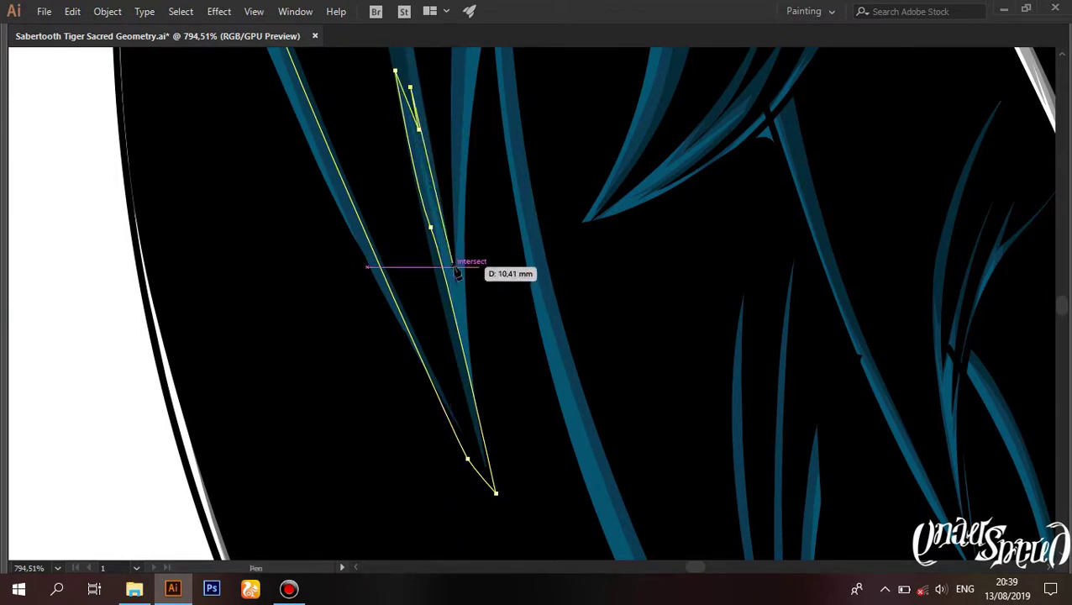
scroll(457, 271, "up", 1)
left_click(436, 101)
left_click_drag(436, 99, 442, 182)
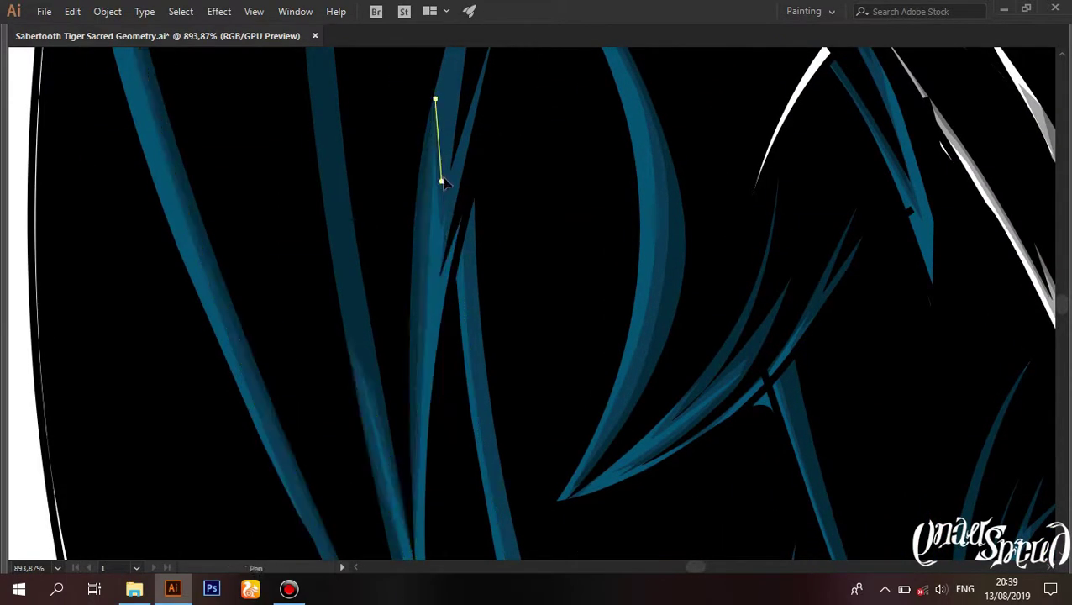
Step: Move to the next mane strand and place a curved anchor along its edge
scroll(482, 233, "down", 2)
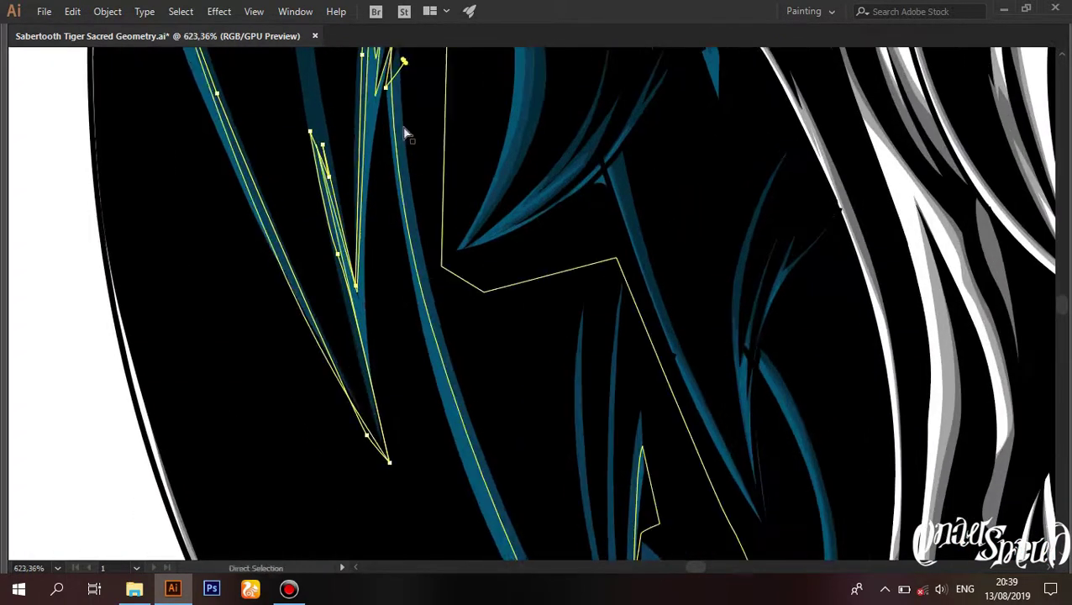
scroll(438, 263, "up", 2)
scroll(453, 228, "up", 1)
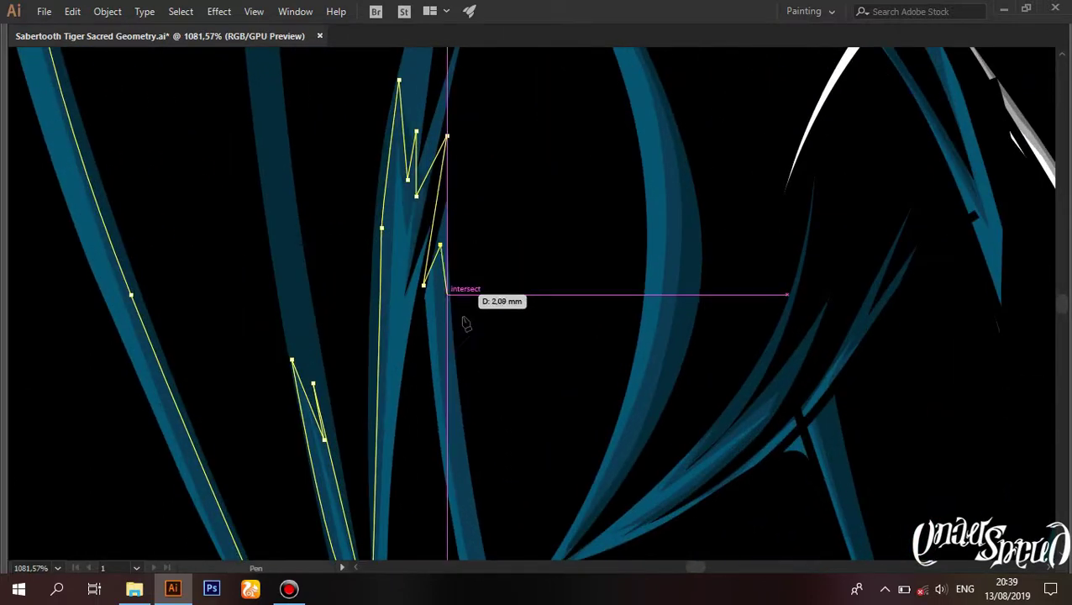
scroll(464, 325, "down", 3)
scroll(453, 302, "up", 1)
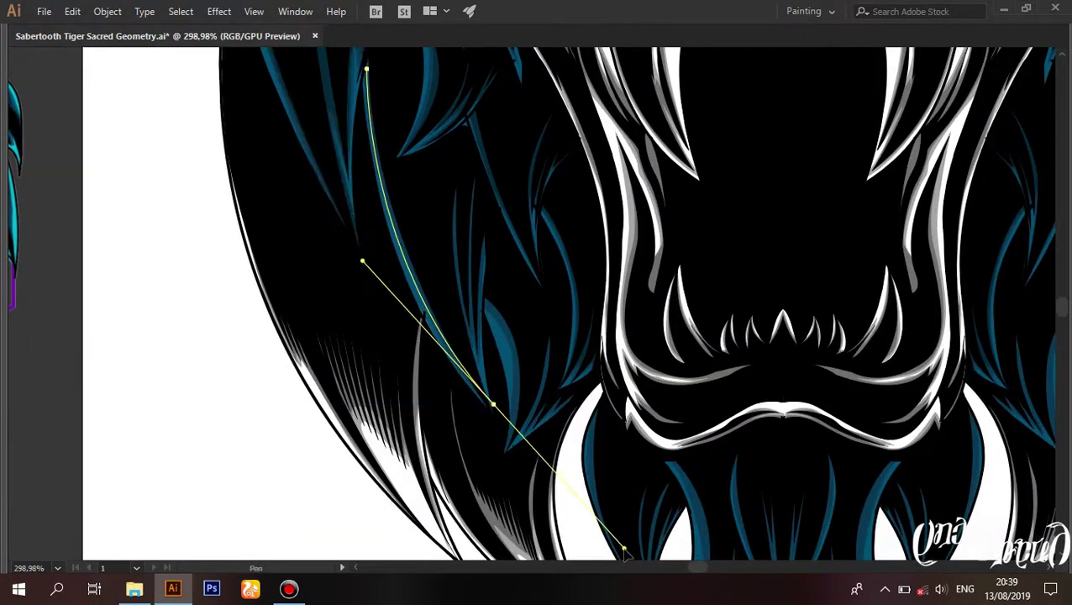
scroll(622, 546, "down", 2)
scroll(626, 501, "up", 1)
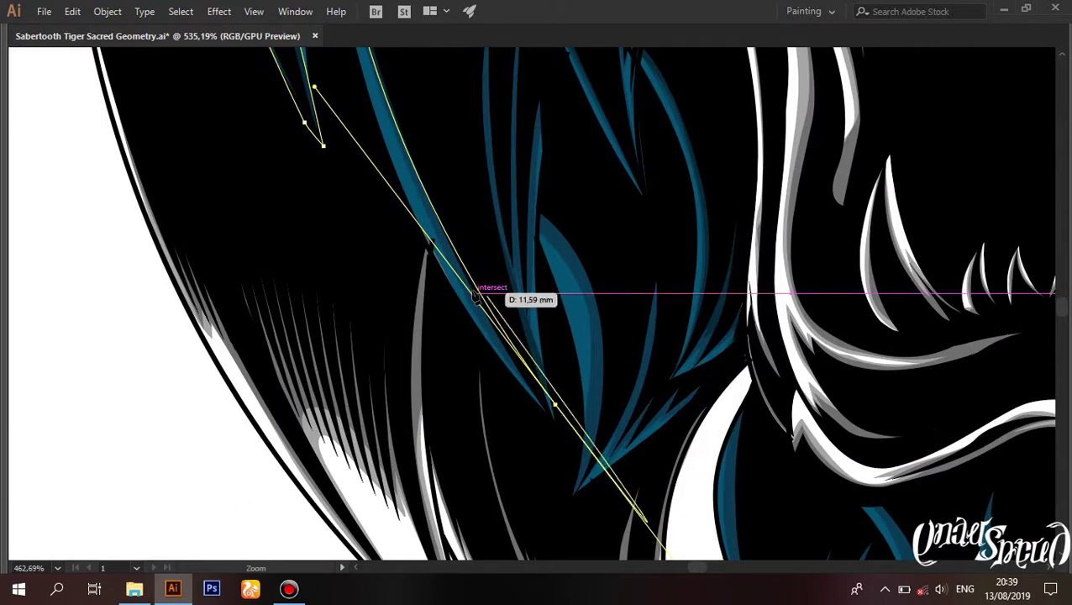
scroll(567, 451, "down", 1)
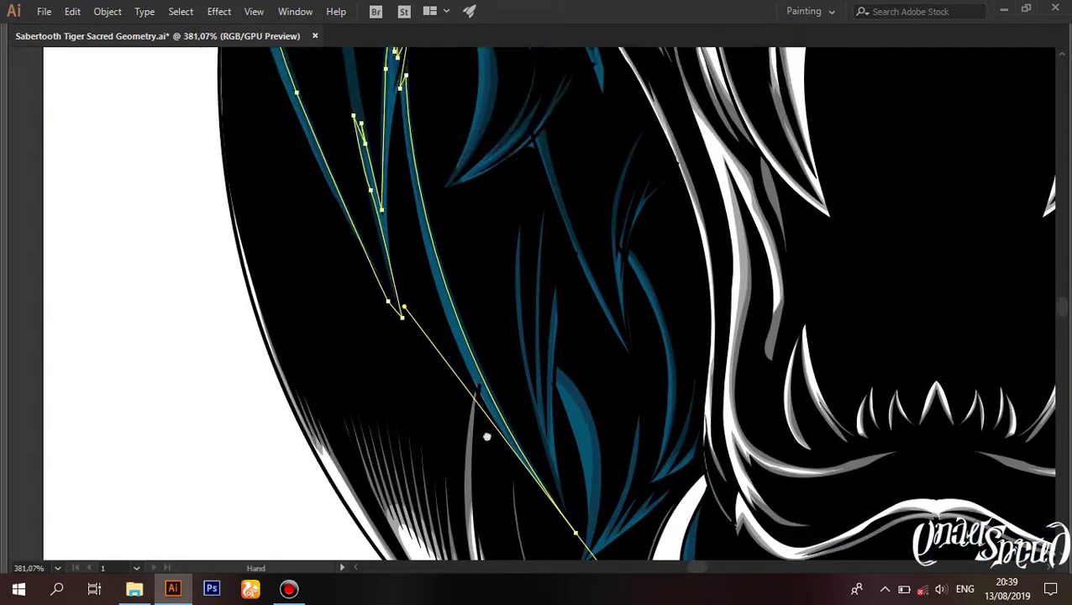
scroll(495, 436, "up", 1)
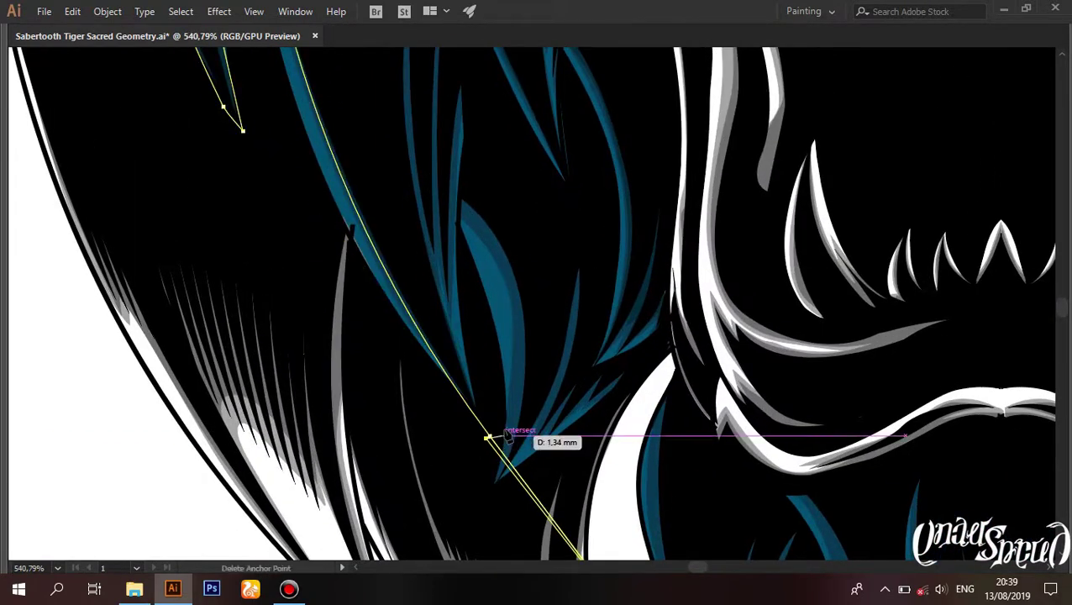
scroll(507, 434, "up", 1)
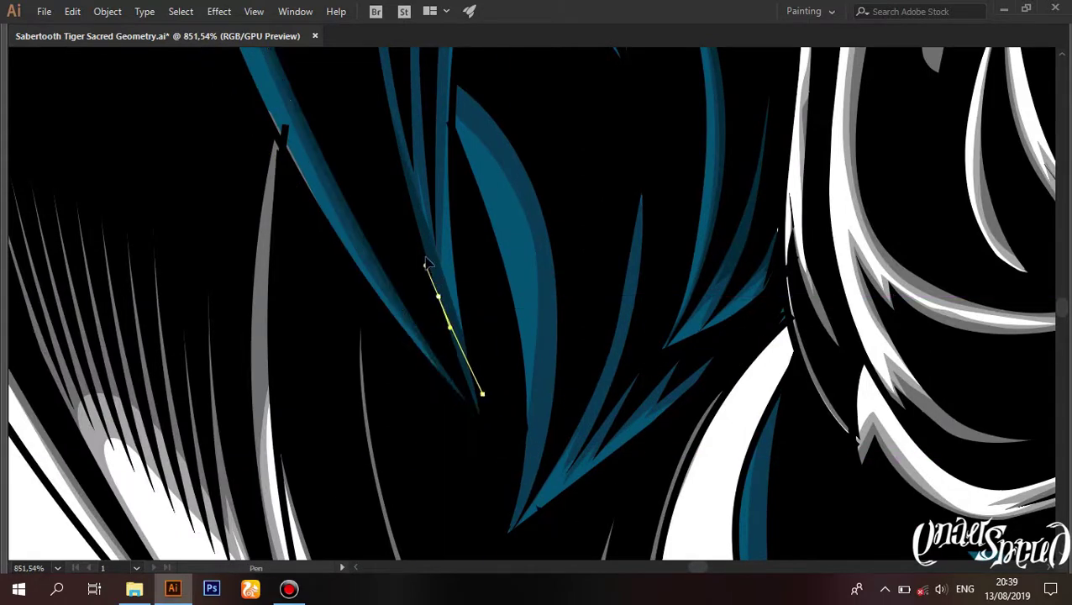
scroll(446, 257, "down", 1)
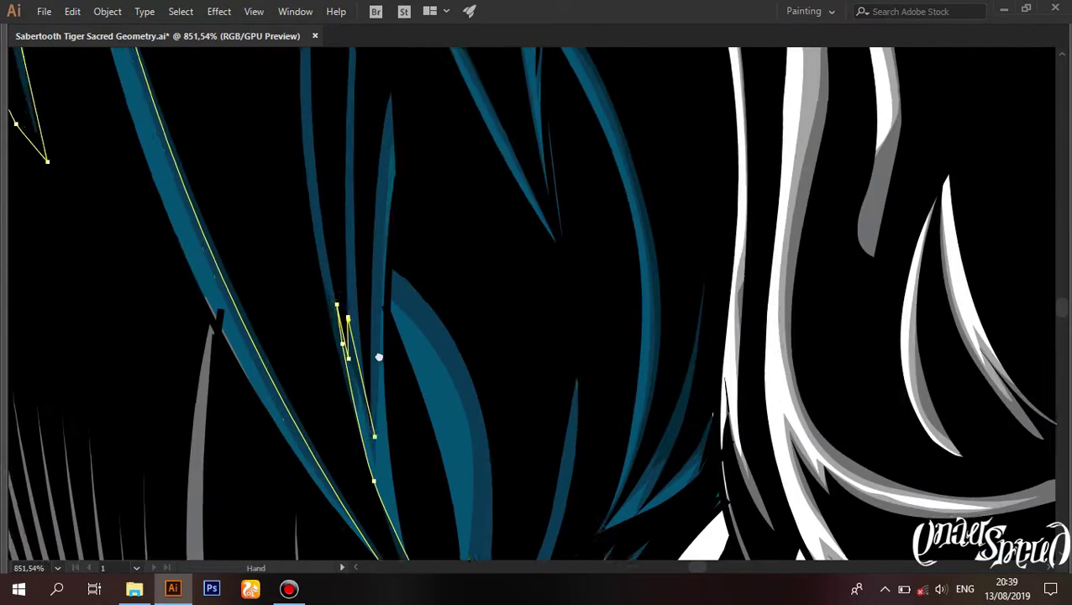
mouse_move(387, 206)
left_mouse_down()
mouse_move(435, 401)
mouse_move(454, 411)
left_mouse_up()
scroll(357, 227, "up", 1)
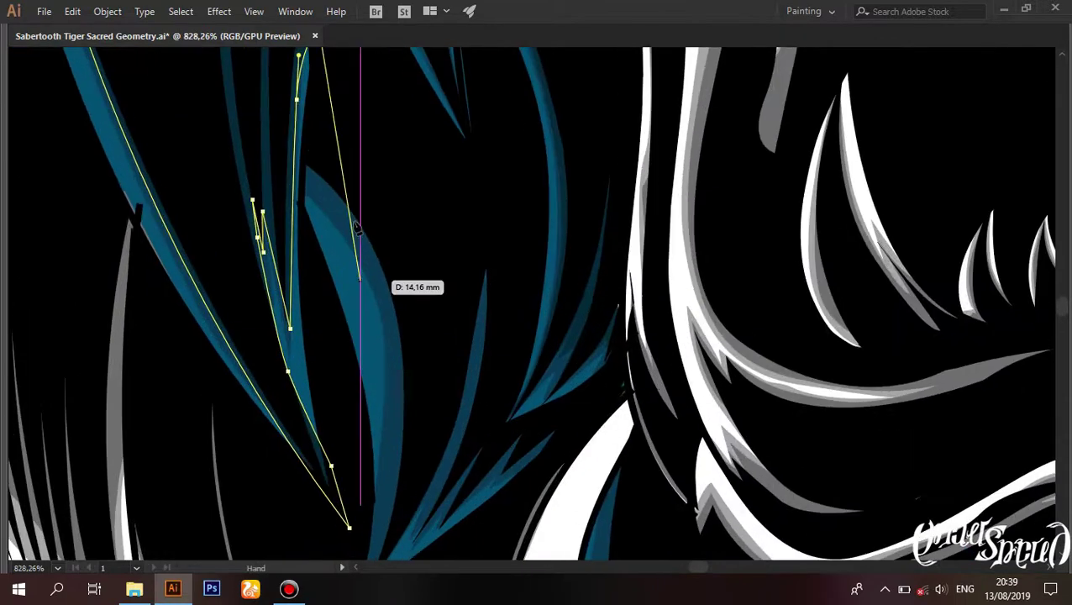
scroll(305, 156, "up", 1)
scroll(358, 160, "down", 1)
scroll(402, 299, "up", 1)
left_click_drag(406, 305, 405, 418)
scroll(385, 491, "up", 1)
Step: Zigzag anchors across the strand tips and finish the strand outline
left_click(358, 521)
left_click(489, 290)
left_click(460, 367)
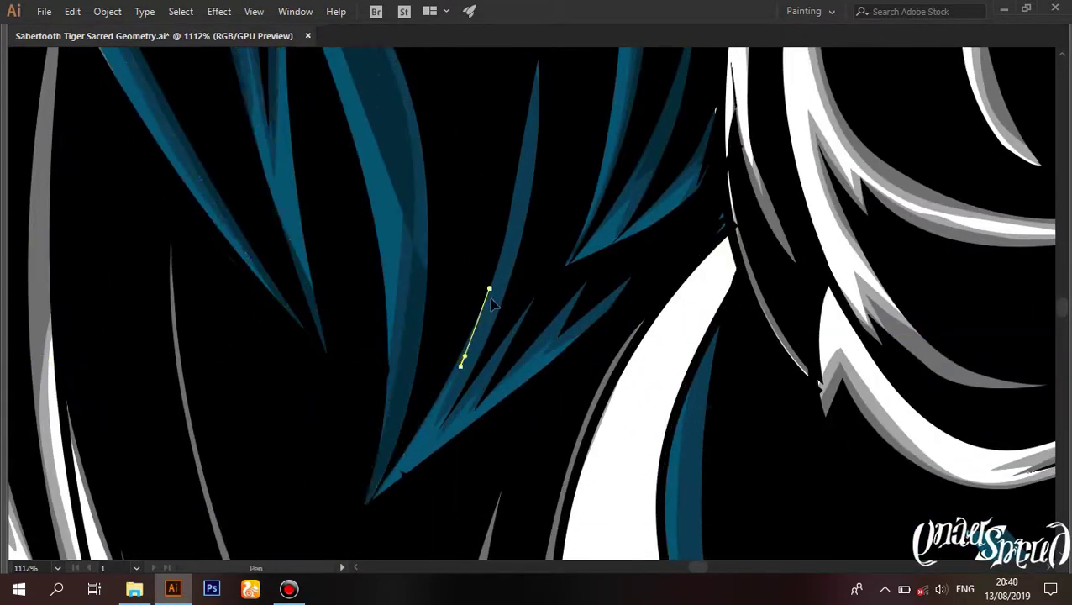
left_click(498, 353)
left_click(481, 384)
left_click(559, 339)
left_click(590, 318)
Step: Look over the traced mane strands, then zoom out to the whole tiger head
scroll(586, 184, "down", 1)
mouse_move(586, 184)
left_mouse_down()
mouse_move(583, 374)
mouse_move(555, 288)
left_mouse_up()
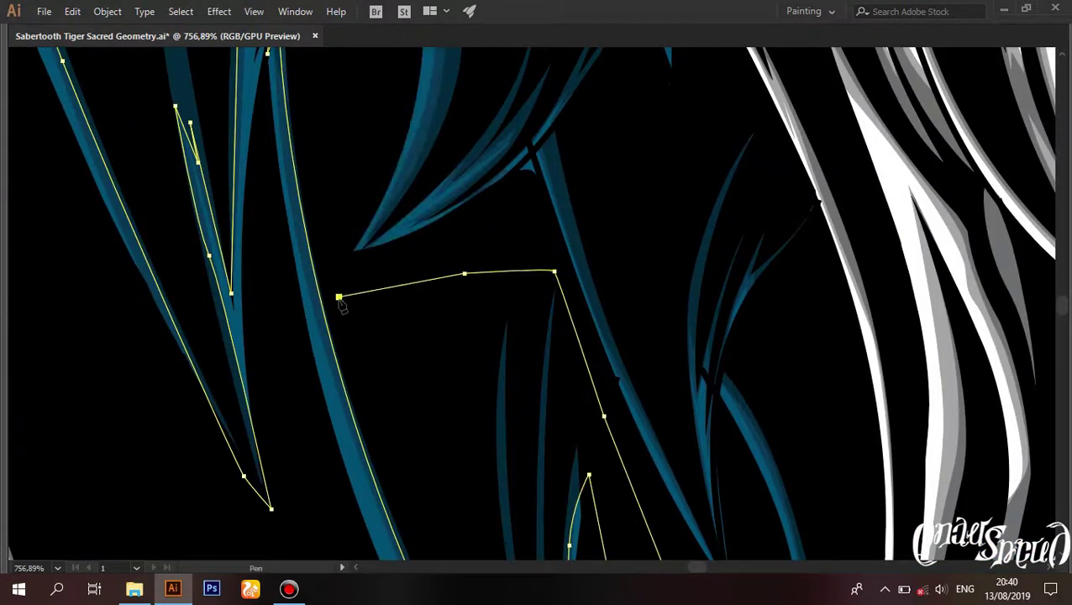
mouse_move(297, 216)
left_mouse_down()
mouse_move(438, 266)
mouse_move(462, 186)
mouse_move(403, 296)
left_mouse_up()
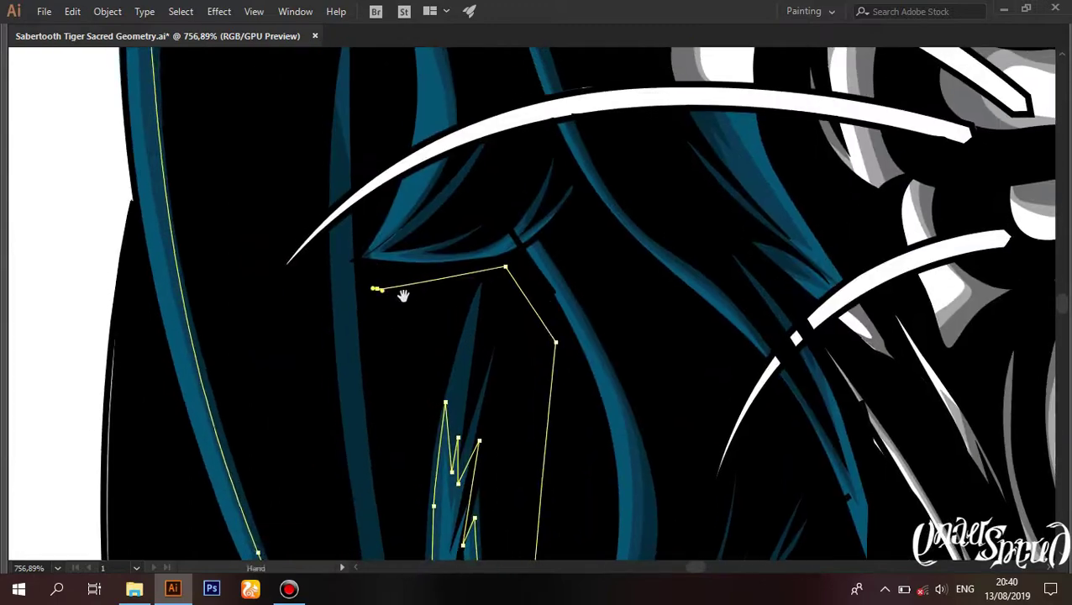
mouse_move(377, 207)
left_mouse_down()
mouse_move(378, 292)
mouse_move(365, 333)
left_mouse_up()
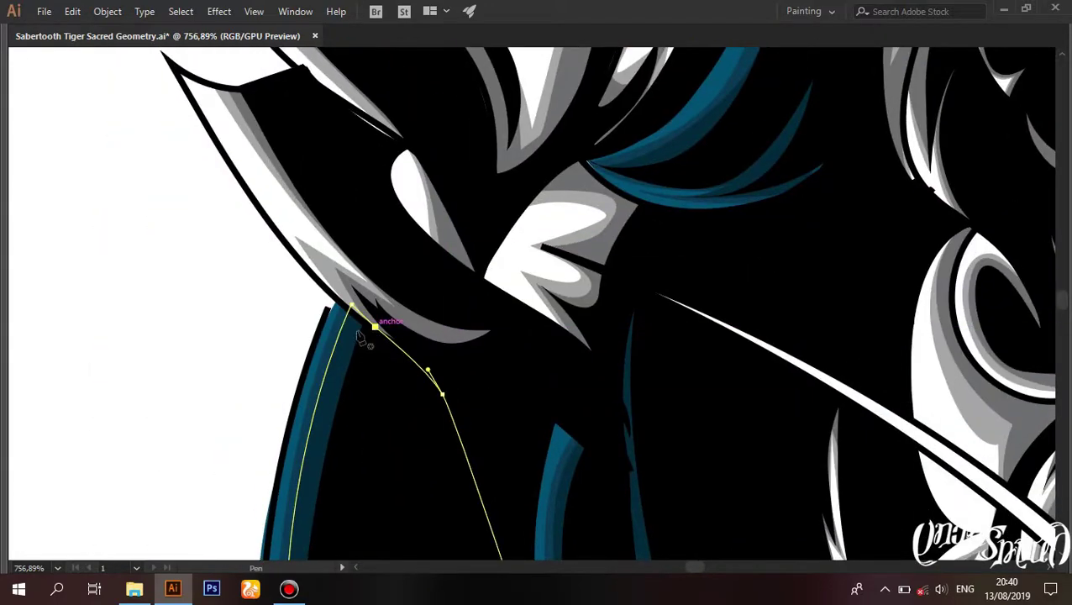
key("ctrl+0")
Step: Trace a Pen zigzag around the blue strand tips just below the jaw
scroll(536, 359, "up", 5)
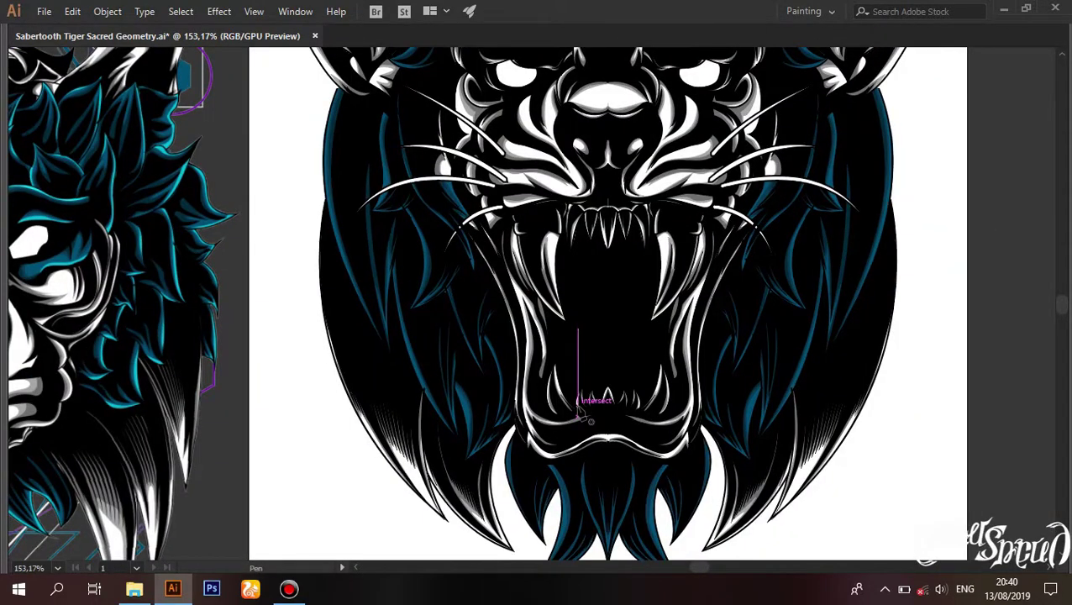
scroll(559, 382, "up", 3)
scroll(479, 223, "up", 3)
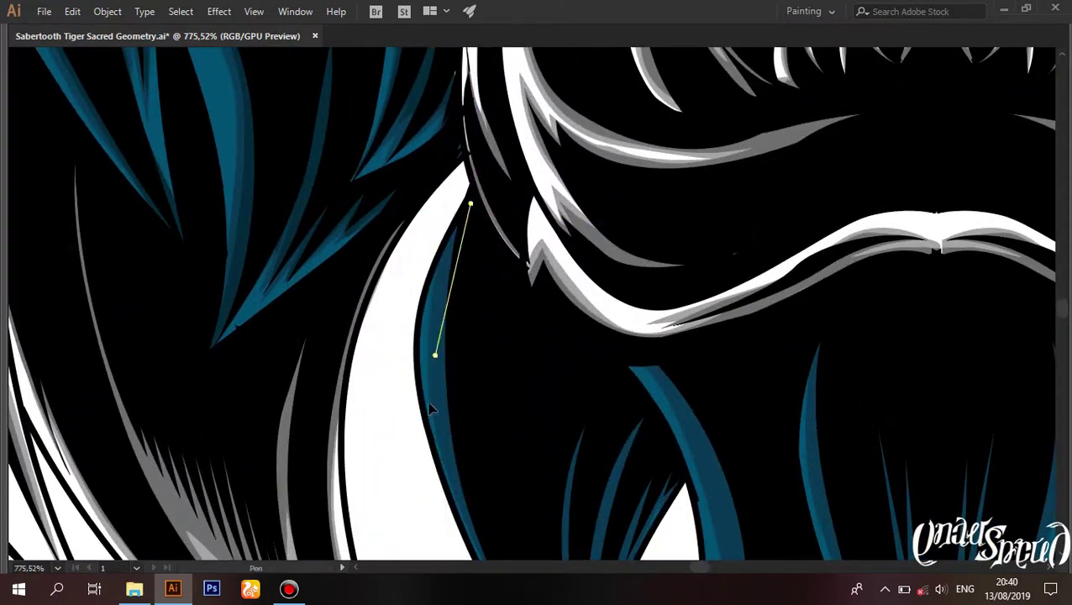
scroll(502, 398, "up", 1)
scroll(546, 521, "up", 1)
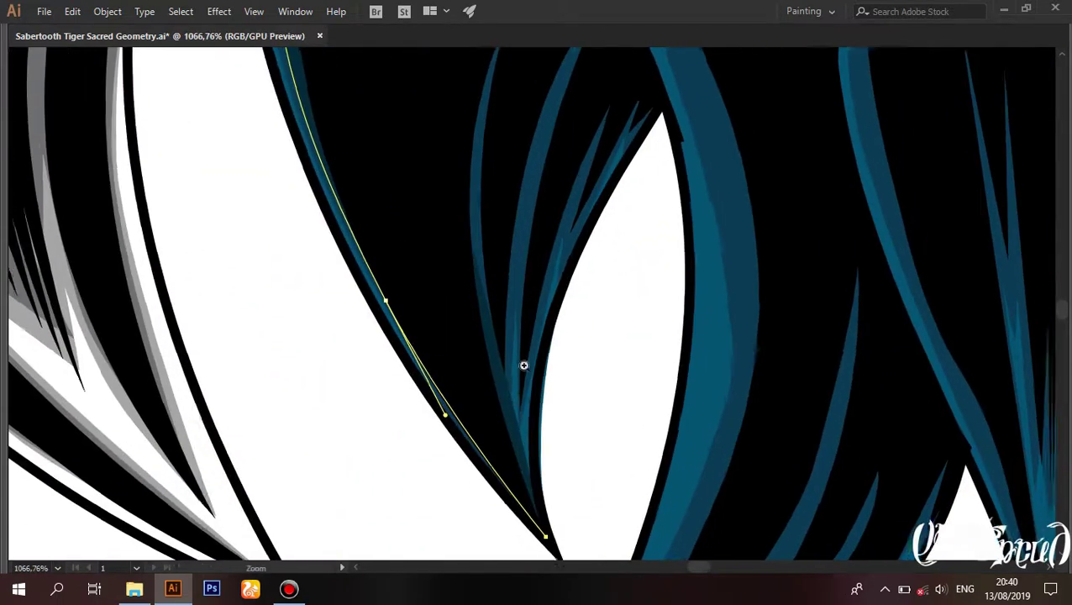
left_click(522, 244)
left_click(523, 418)
left_click(571, 175)
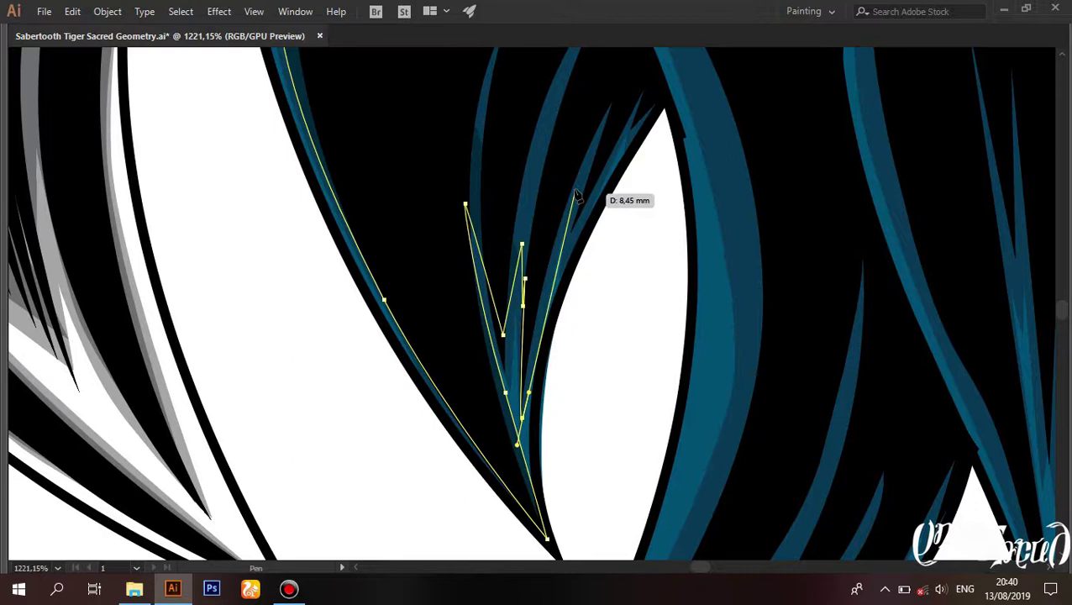
left_click(580, 244)
left_click(629, 122)
Step: Add Pen anchors along the long blue strand, extending the path to its narrow tip
scroll(635, 147, "up", 2)
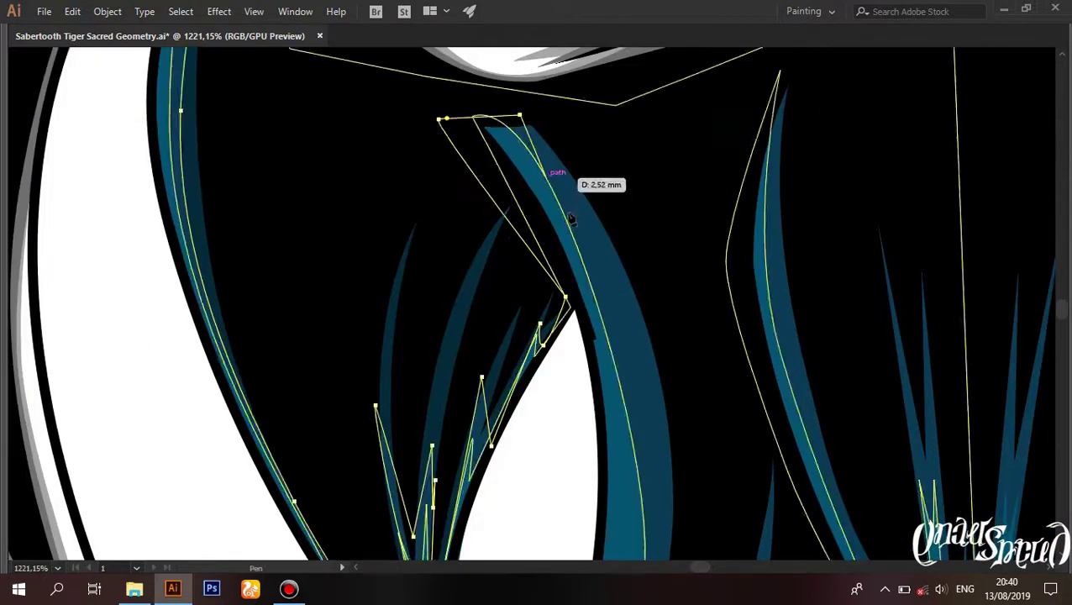
left_click_drag(723, 520, 578, 175)
scroll(492, 386, "down", 3)
scroll(490, 336, "right", 2)
left_click(275, 448)
left_click(522, 199)
left_click(457, 294)
left_click(519, 250)
left_click(393, 388)
left_click(491, 340)
left_click(382, 432)
Step: Place a V of Pen anchors over the central teal strands under the chin
scroll(482, 386, "up", 3)
scroll(623, 279, "down", 2)
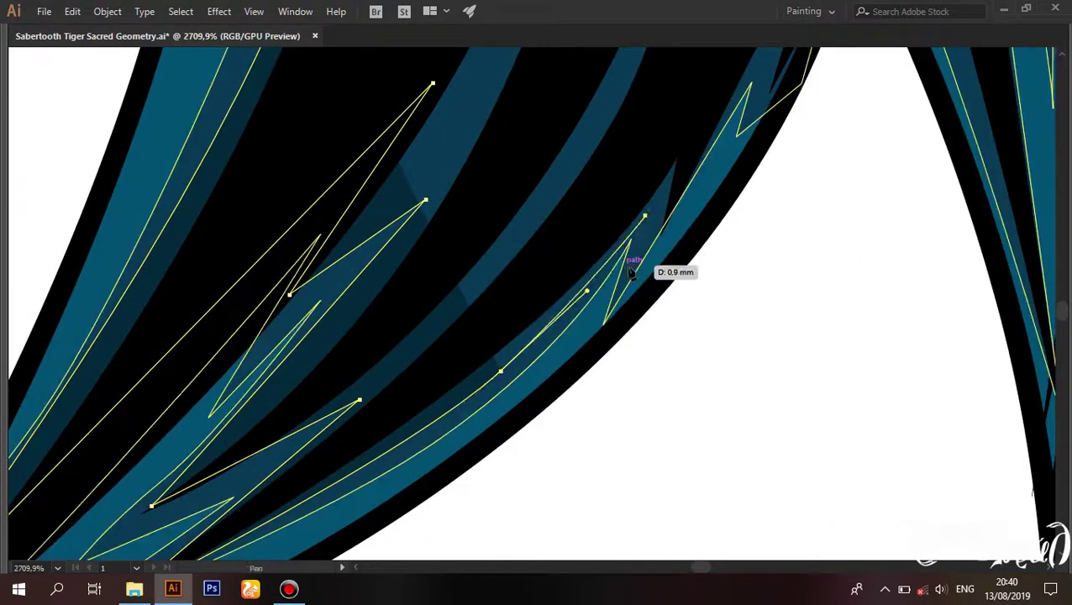
scroll(634, 273, "up", 4)
scroll(679, 236, "down", 2)
scroll(567, 304, "right", 3)
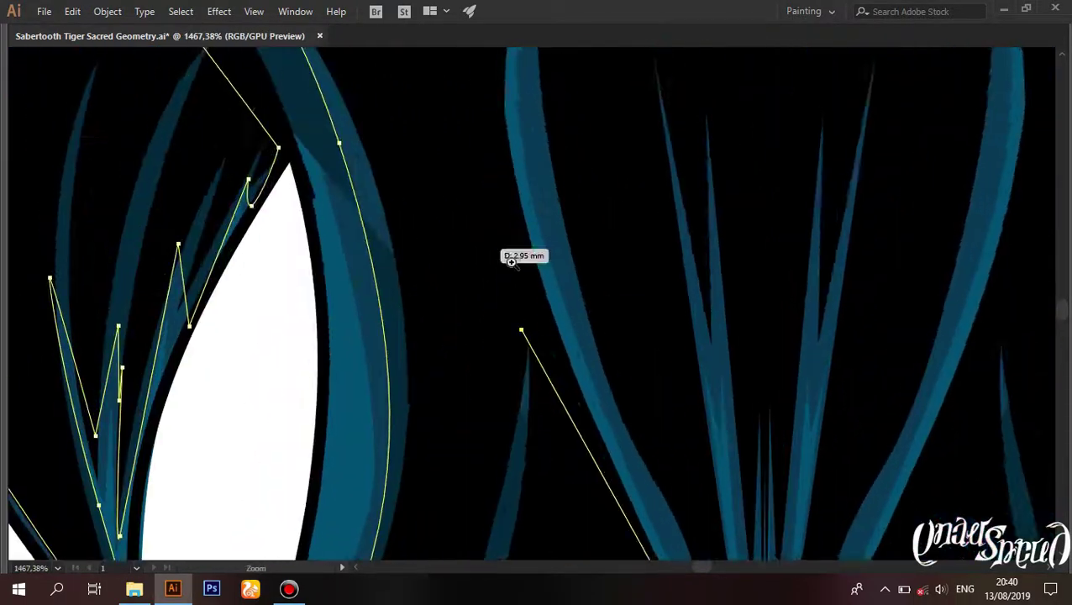
scroll(510, 256, "down", 2)
scroll(479, 169, "up", 2)
scroll(441, 274, "up", 2)
scroll(490, 351, "down", 3)
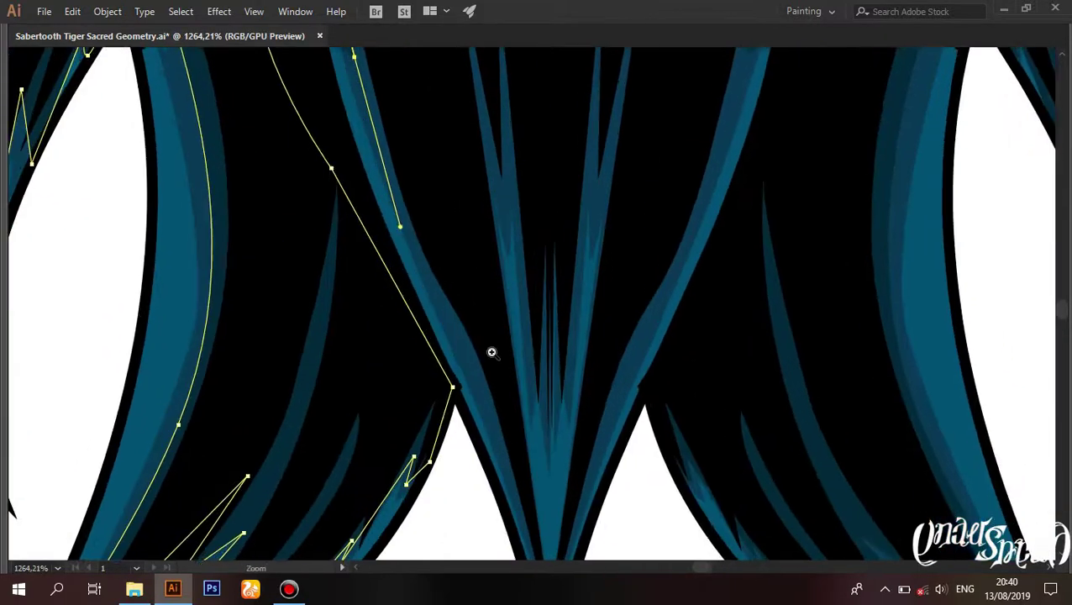
scroll(490, 268, "up", 1)
scroll(519, 412, "up", 1)
scroll(519, 411, "up", 3)
left_click(529, 256)
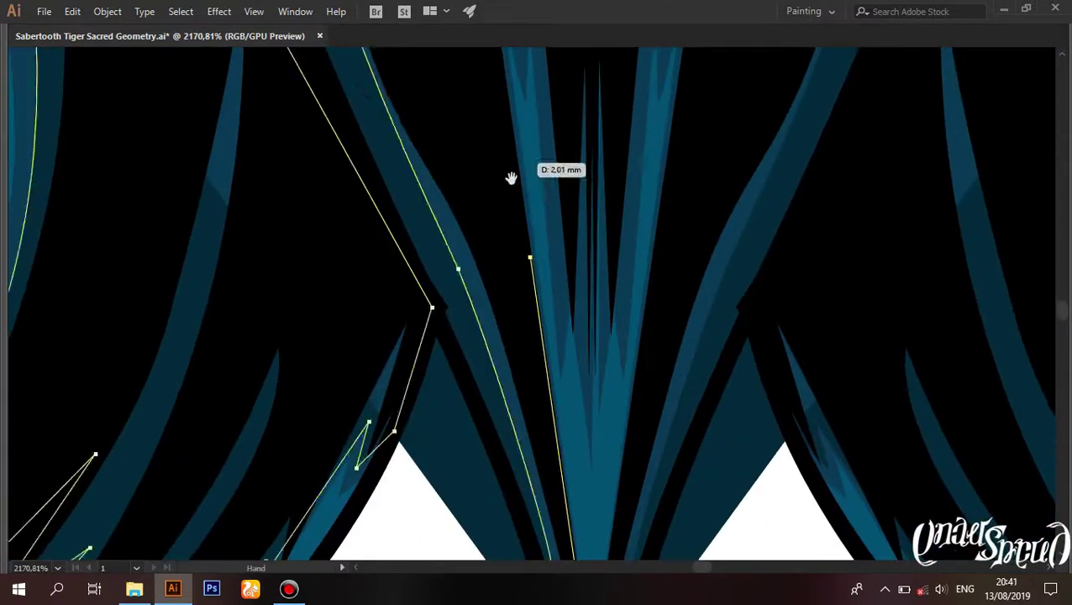
scroll(510, 178, "down", 2)
left_click(552, 269)
left_click(559, 183)
Step: Add a curved anchor just below the lower lip, then fit the artboard in the window
left_click_drag(574, 467, 565, 312)
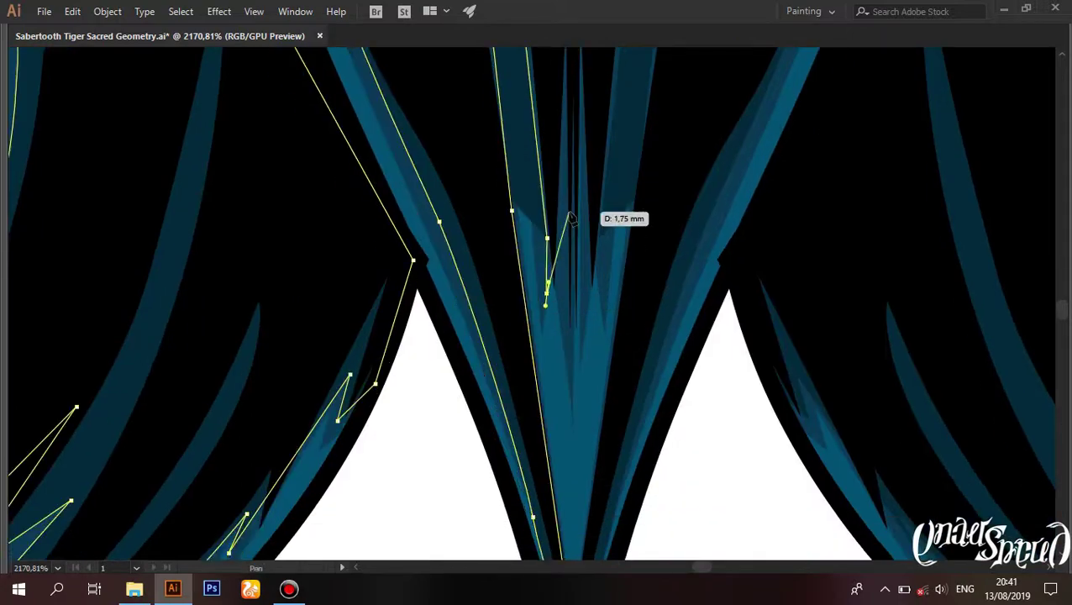
scroll(612, 186, "down", 2)
scroll(502, 555, "up", 3)
scroll(470, 332, "up", 2)
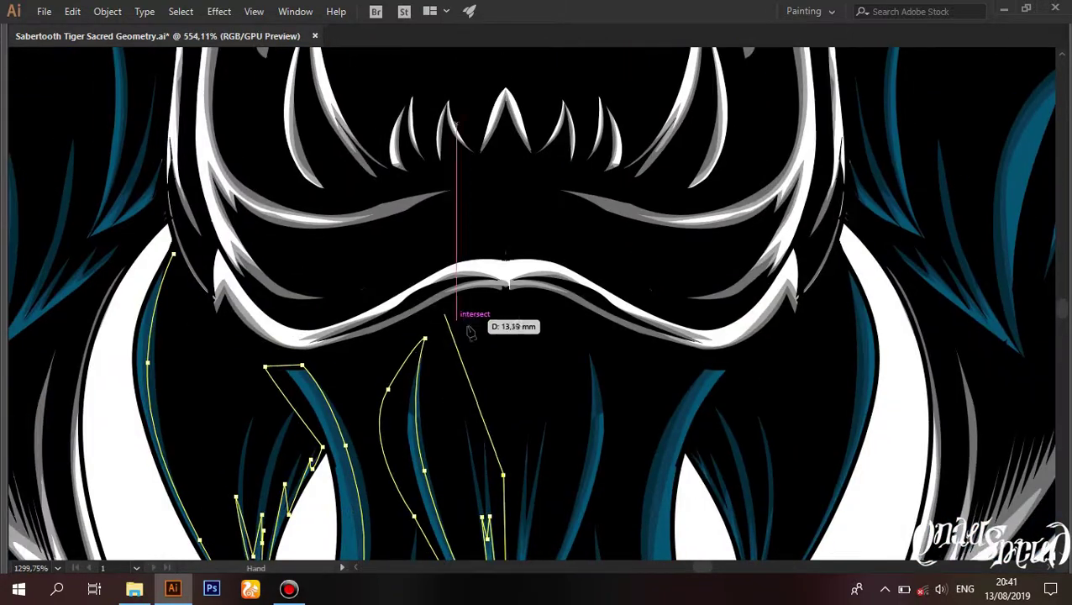
left_click_drag(215, 335, 202, 311)
key("ctrl+0")
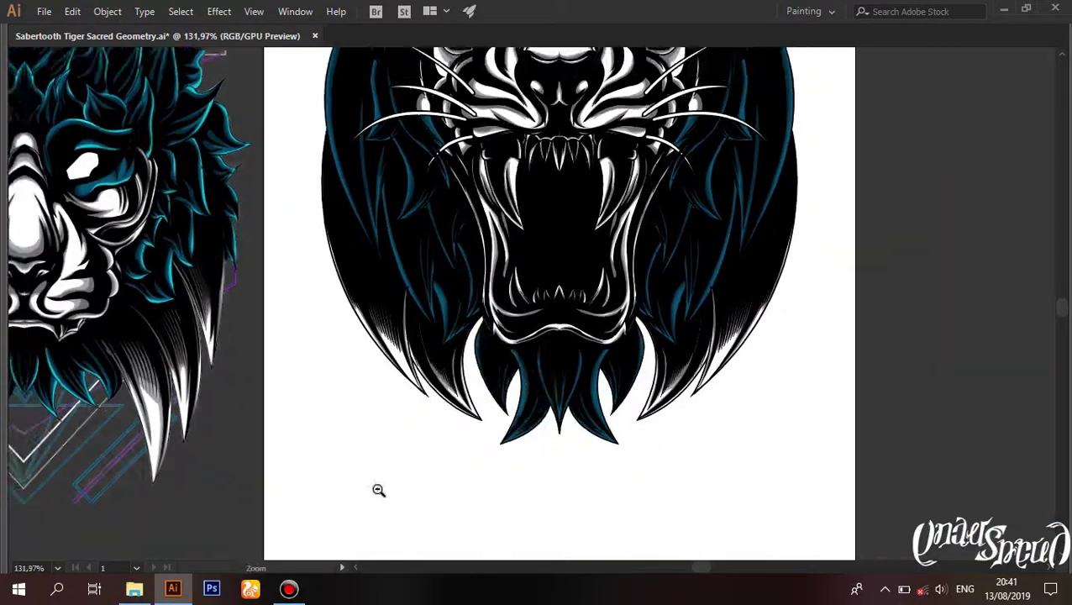
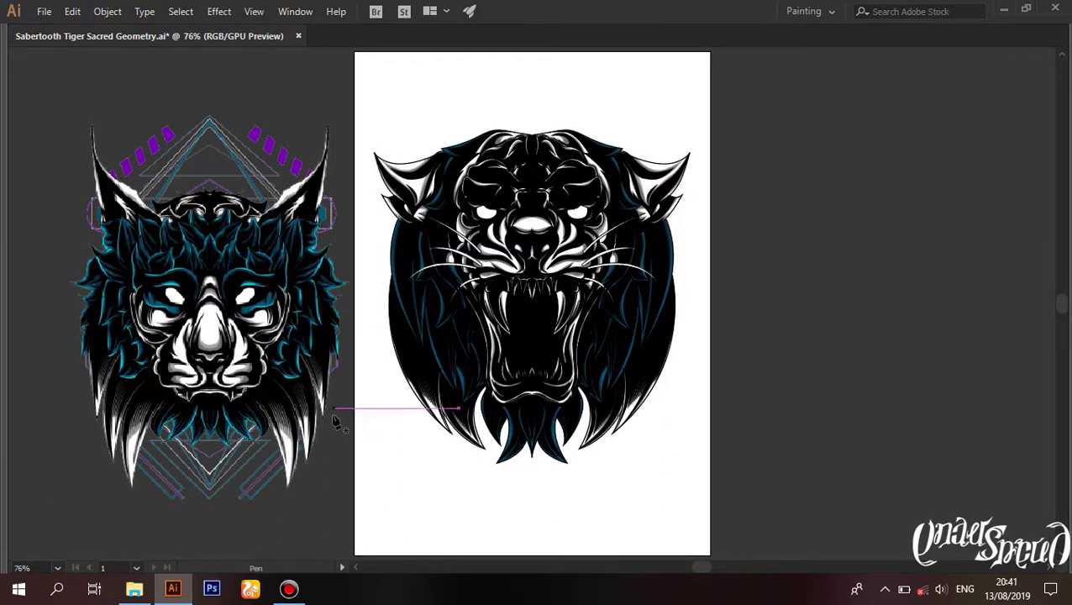
Step: Reshape the existing cyan highlight path so it follows the ear's upper edge
scroll(163, 276, "up", 5)
scroll(431, 253, "up", 3)
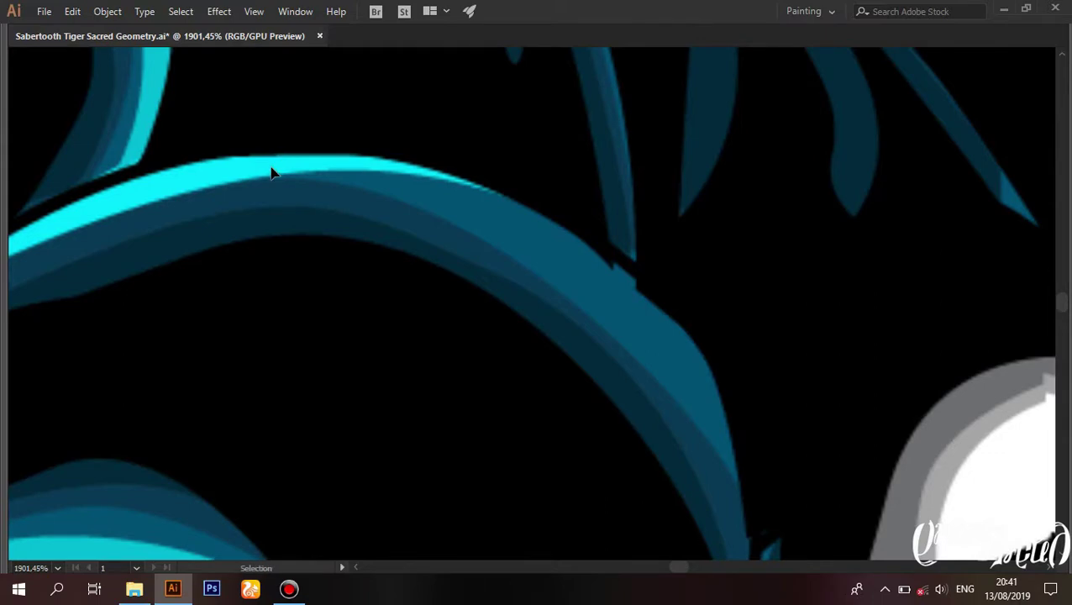
key("ctrl+0")
scroll(502, 91, "up", 5)
scroll(699, 308, "up", 2)
scroll(681, 248, "up", 1)
key("a")
left_click(574, 309)
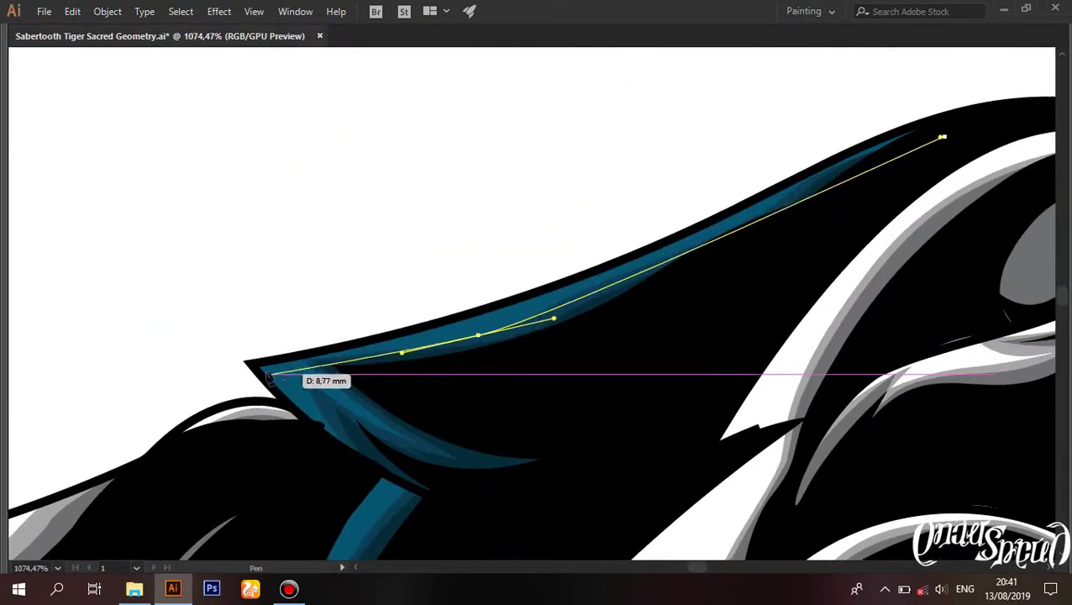
left_click_drag(477, 336, 485, 311)
left_click_drag(588, 252, 453, 319)
left_click_drag(810, 203, 812, 195)
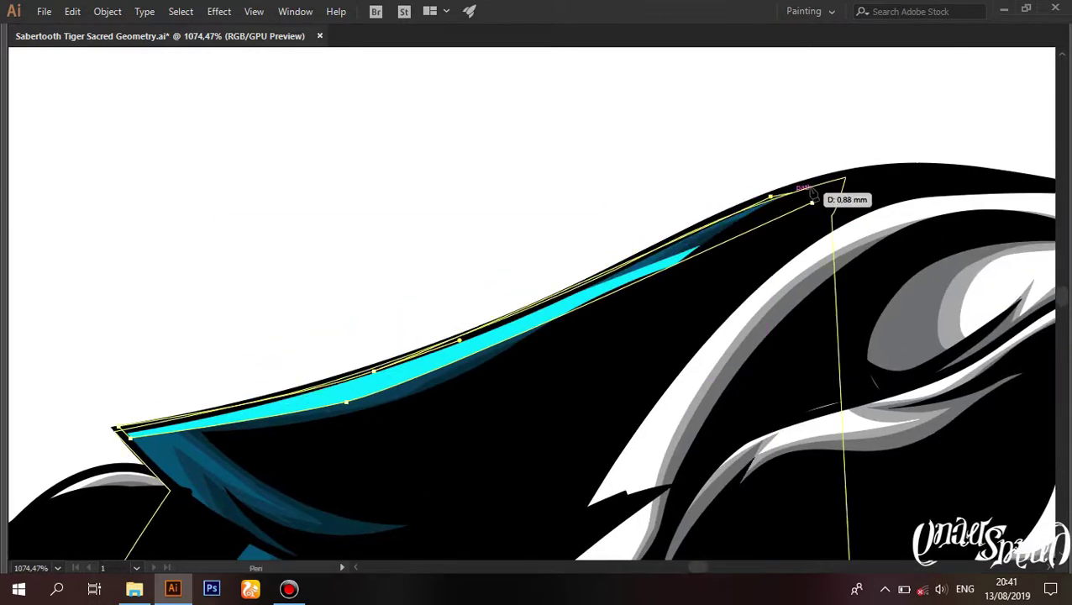
Step: Draw a new curved cyan highlight stroke along a teal fur strand's edge
key("ctrl+0")
scroll(718, 211, "up", 4)
key("p")
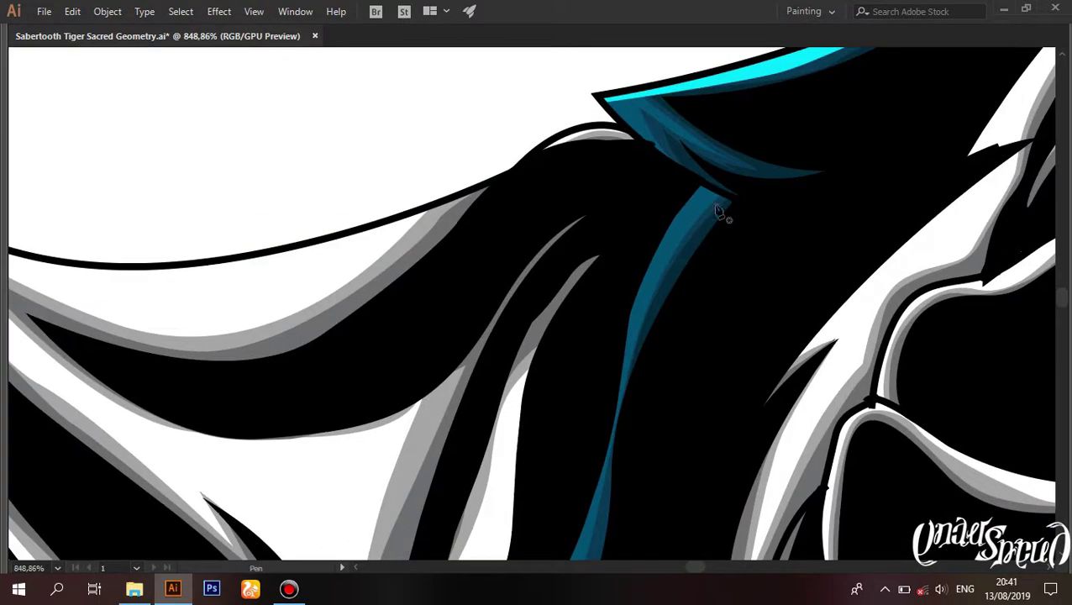
scroll(651, 187, "down", 5)
scroll(610, 430, "up", 3)
scroll(679, 199, "down", 5)
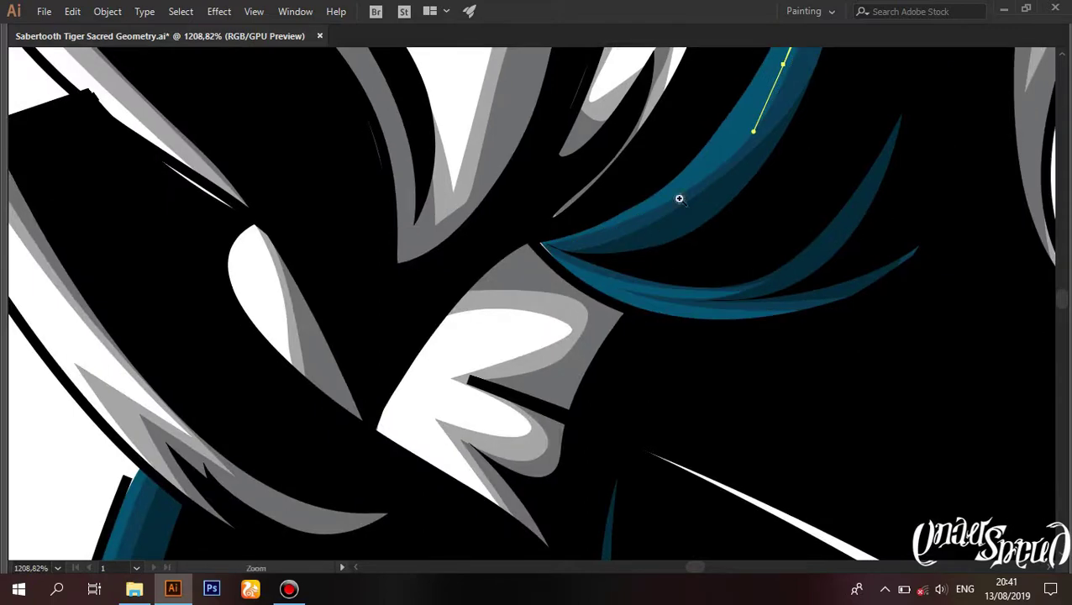
scroll(532, 287, "up", 3)
left_click(532, 286)
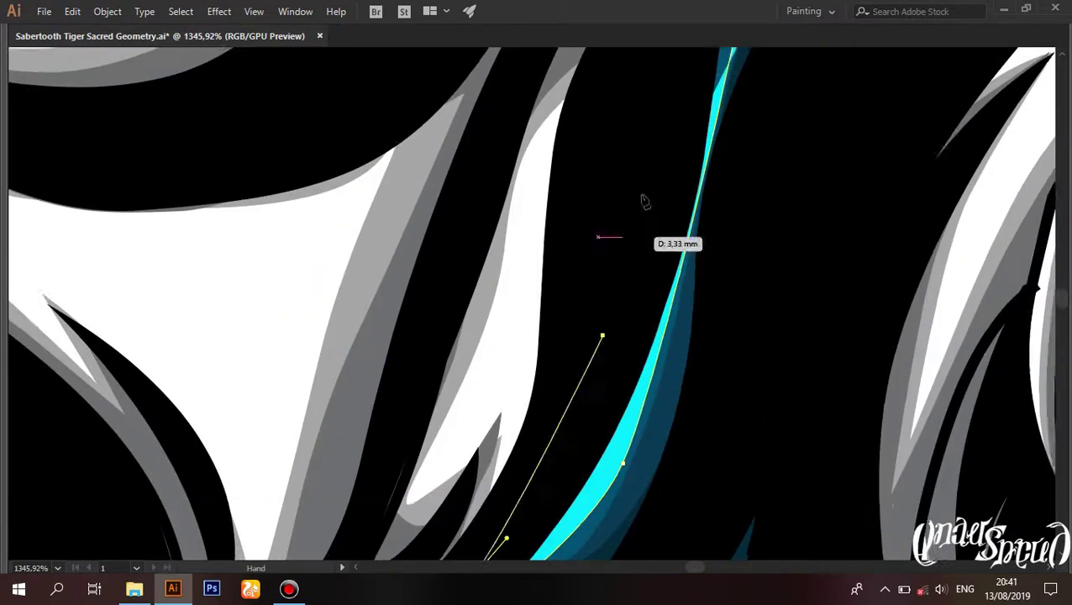
left_click_drag(622, 362, 569, 410)
left_click(689, 286)
scroll(595, 238, "down", 5)
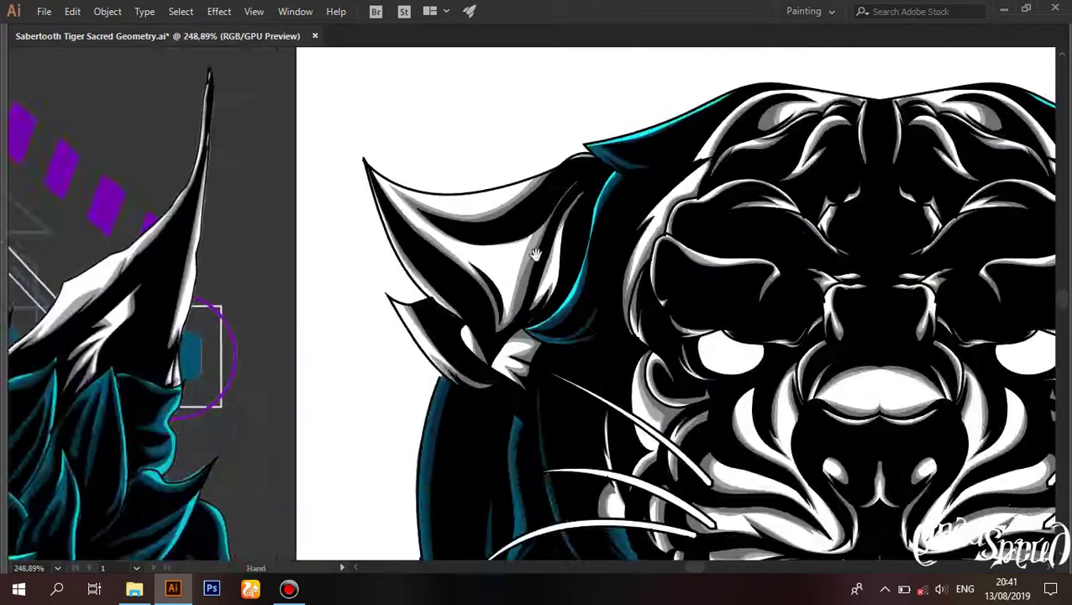
scroll(495, 376, "up", 3)
scroll(553, 237, "up", 2)
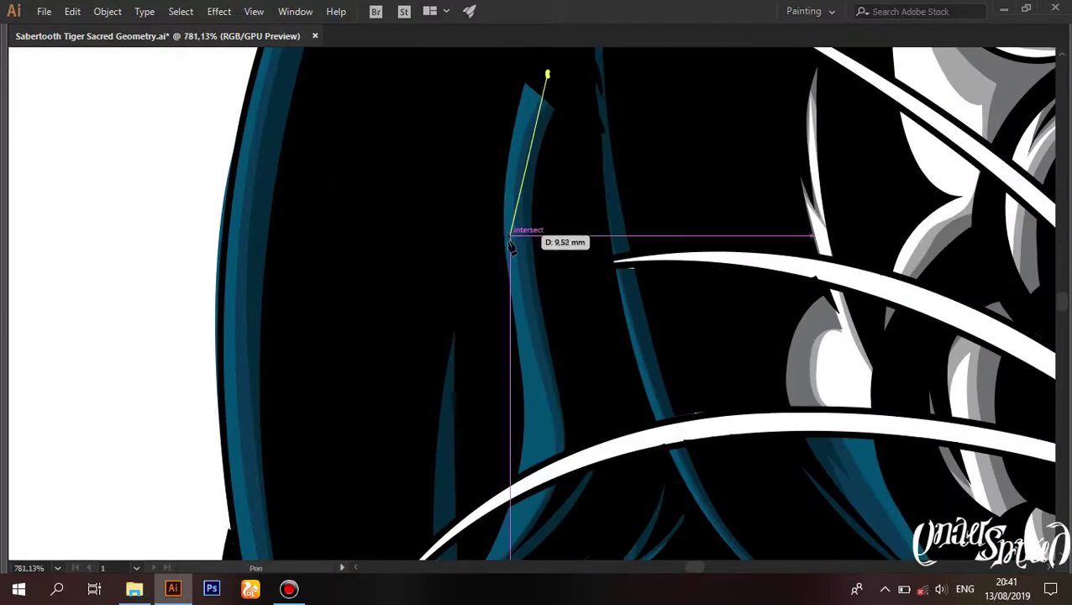
scroll(521, 336, "down", 3)
scroll(432, 446, "up", 2)
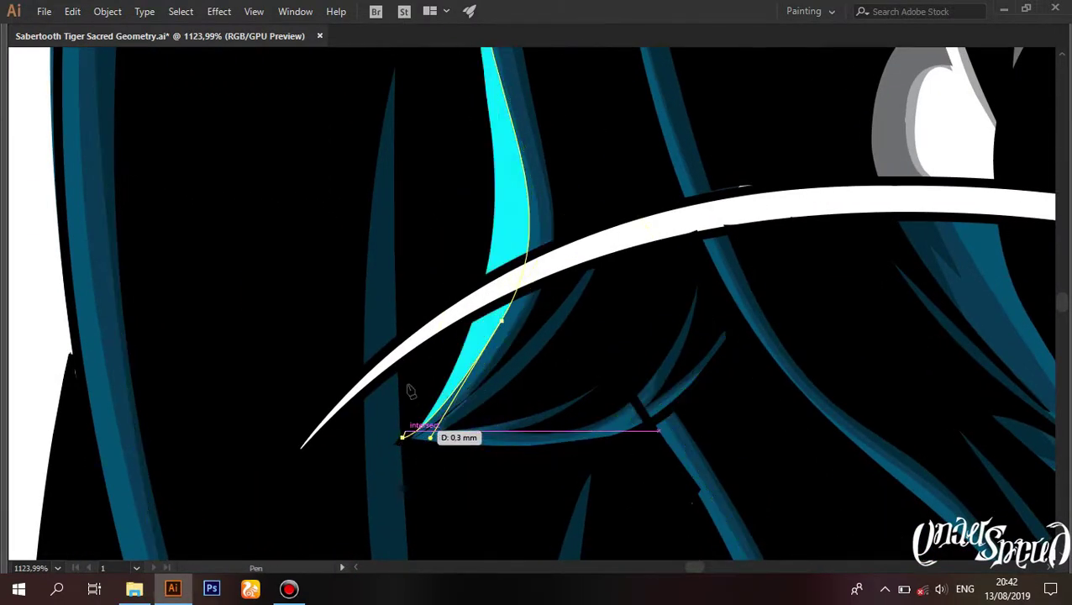
scroll(411, 391, "down", 2)
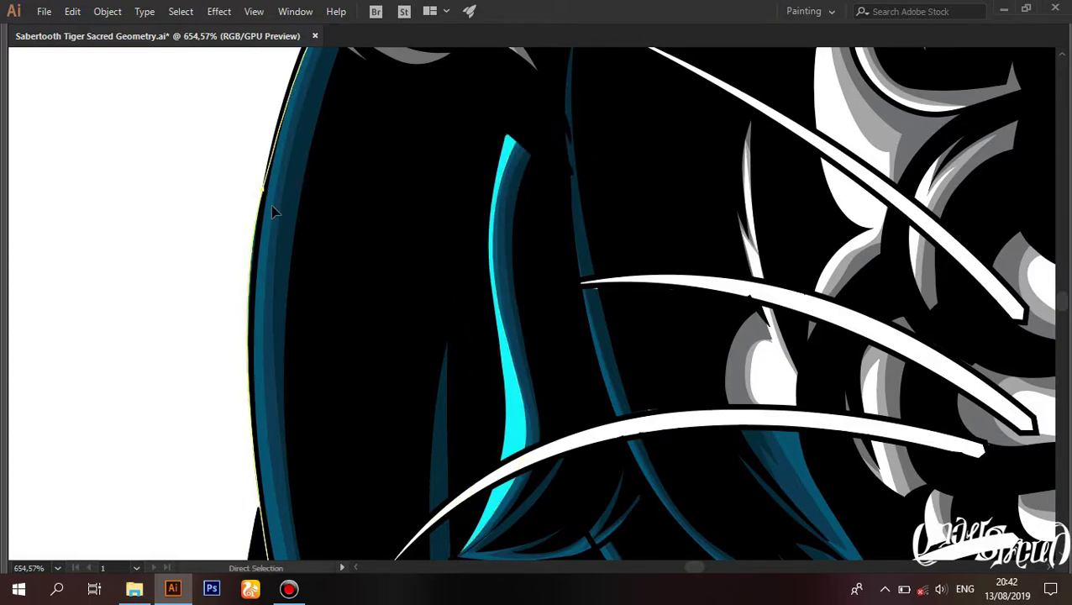
scroll(273, 212, "down", 4)
scroll(327, 201, "up", 3)
scroll(434, 179, "down", 2)
scroll(479, 156, "up", 1)
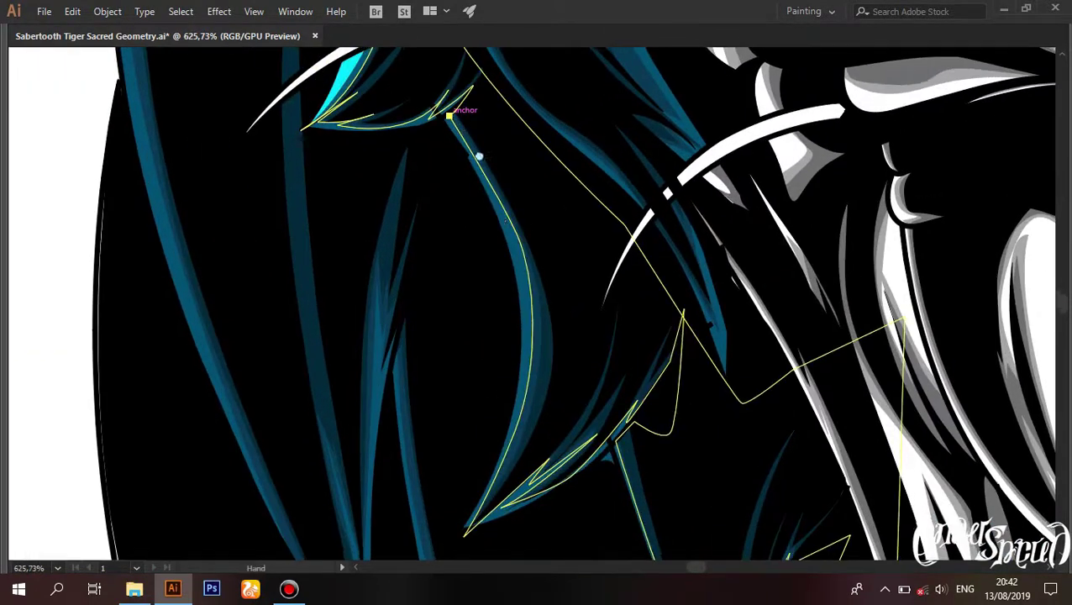
scroll(456, 388, "down", 1)
left_click_drag(451, 371, 452, 375)
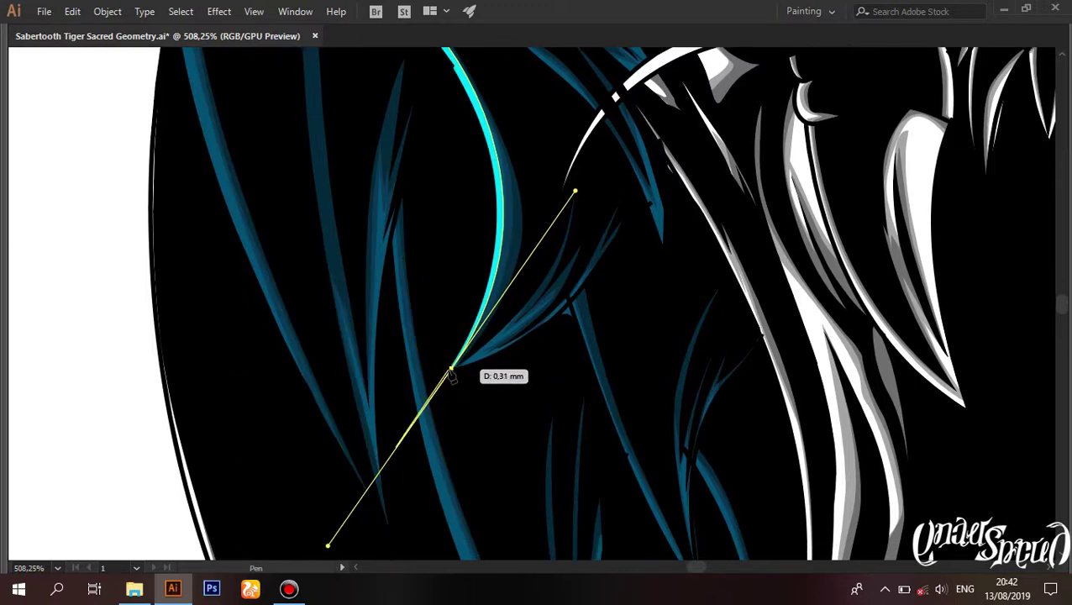
Step: Zoom and pan to bring another group of fur strands into view
scroll(470, 352, "up", 1)
scroll(483, 473, "up", 1)
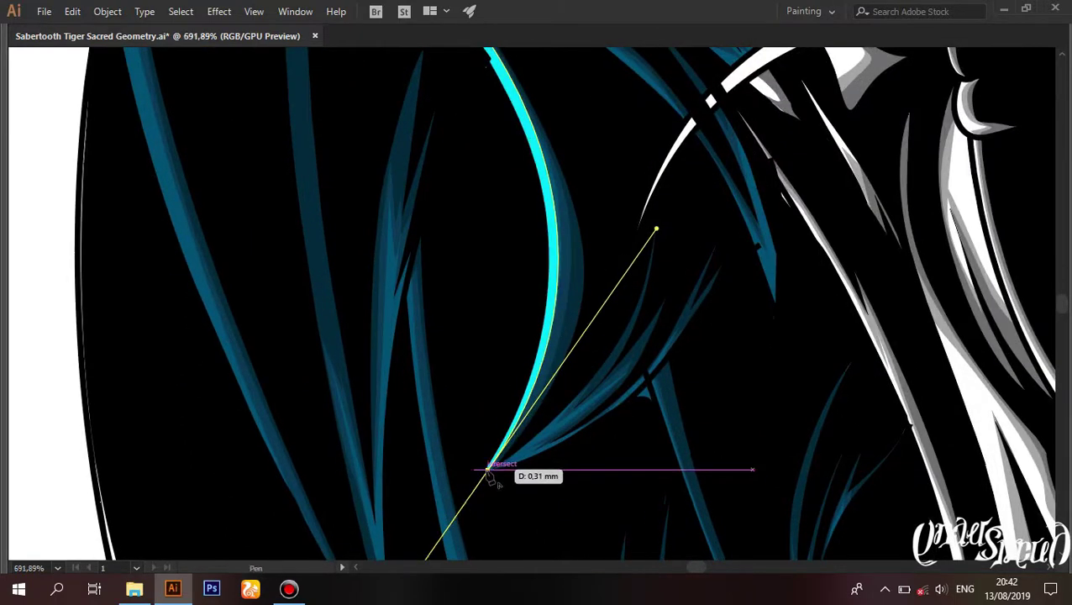
scroll(496, 306, "up", 3)
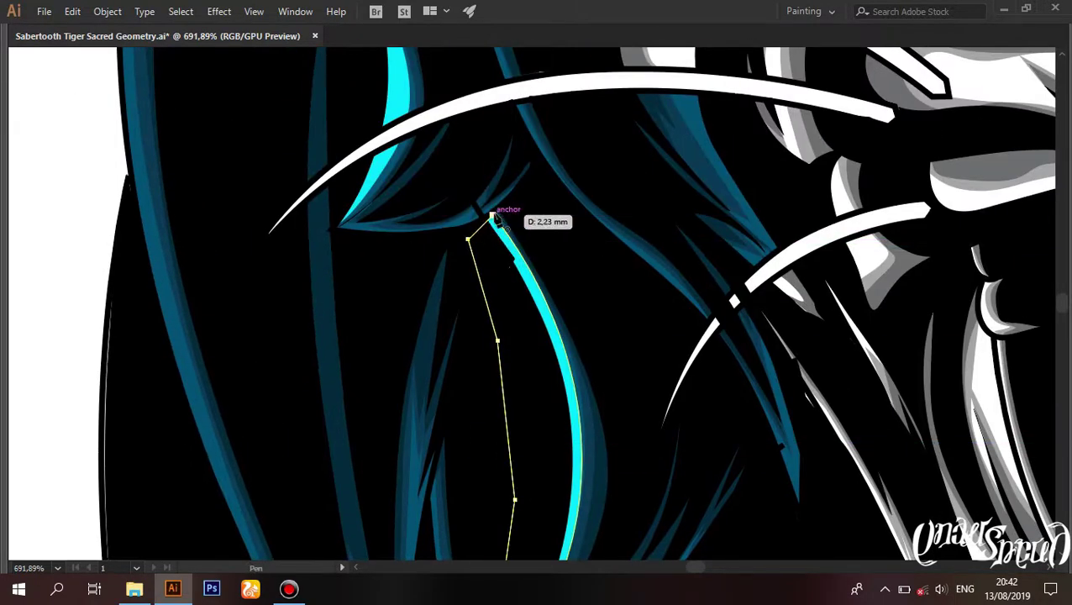
scroll(290, 306, "down", 3)
scroll(324, 296, "down", 3)
scroll(647, 212, "up", 5)
scroll(439, 120, "up", 1)
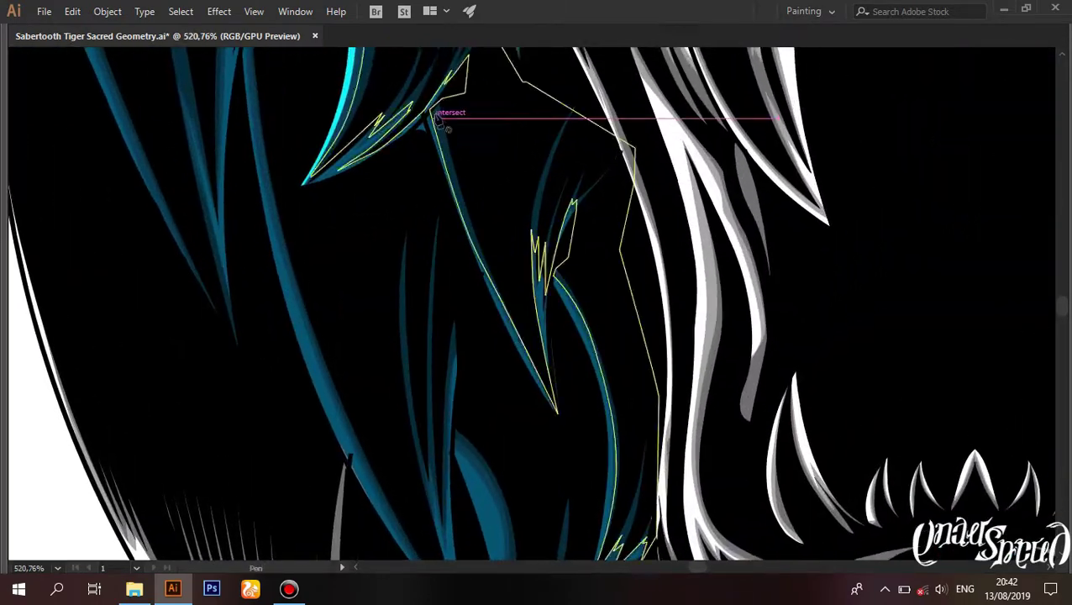
scroll(439, 119, "up", 2)
scroll(534, 292, "up", 1)
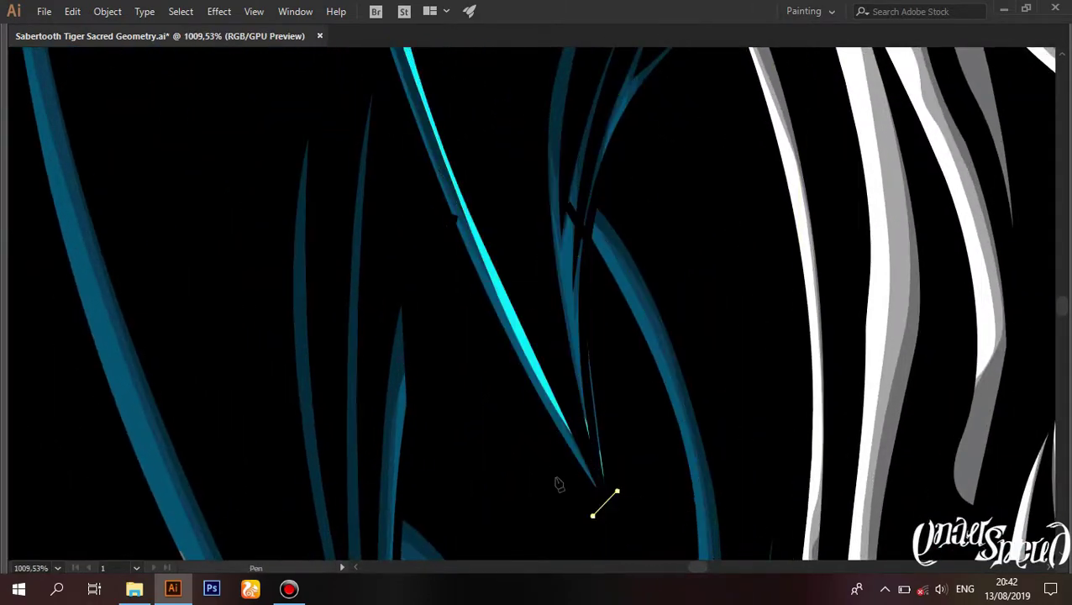
left_click_drag(559, 485, 544, 347)
scroll(521, 184, "down", 4)
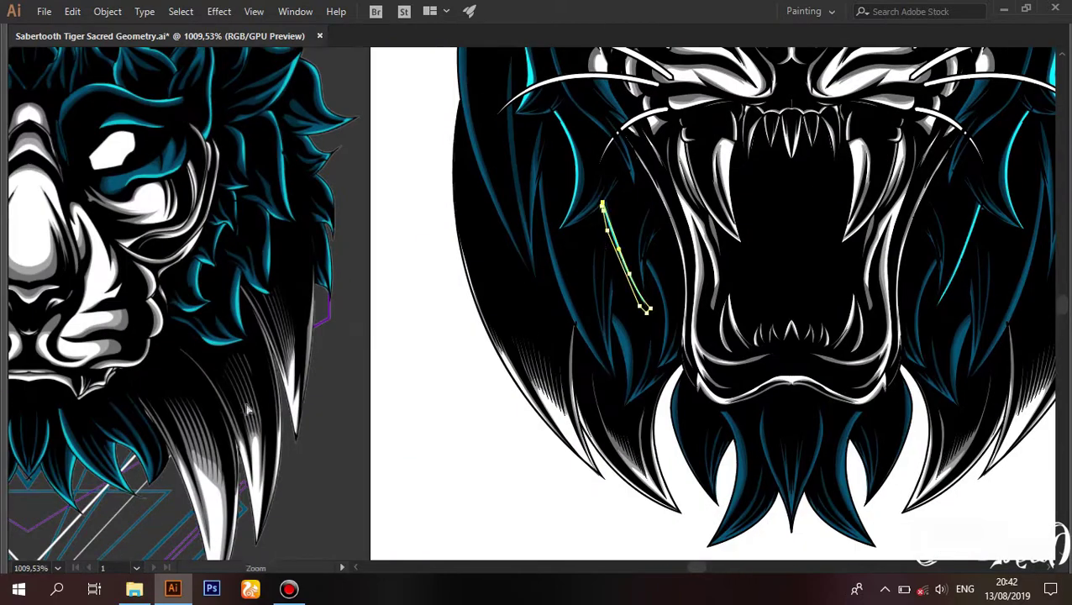
scroll(582, 425, "down", 1)
scroll(533, 326, "up", 3)
scroll(480, 156, "up", 2)
scroll(564, 288, "down", 2)
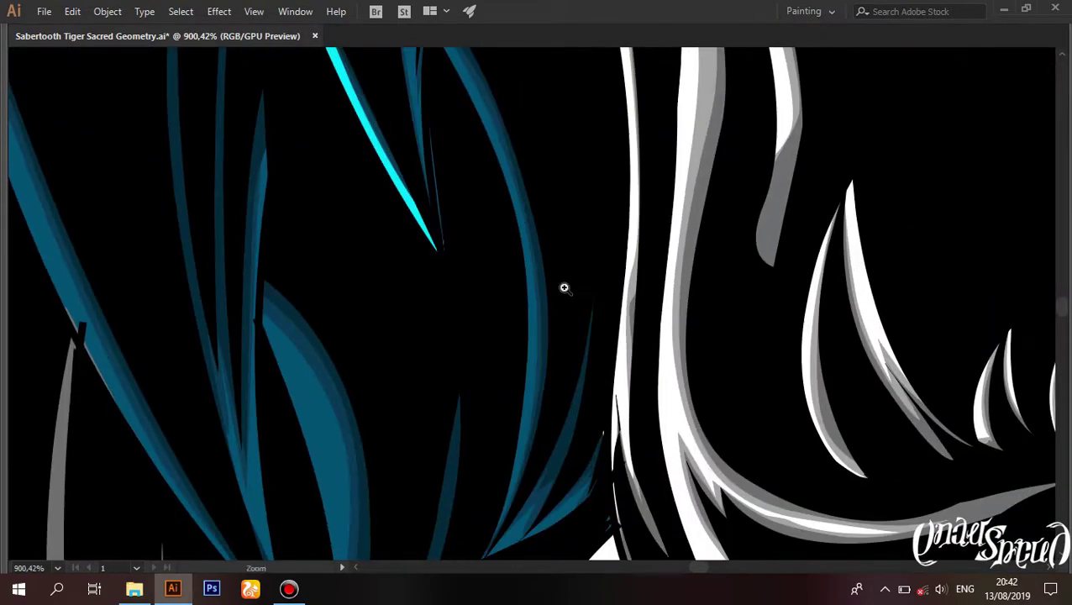
scroll(514, 380, "down", 3)
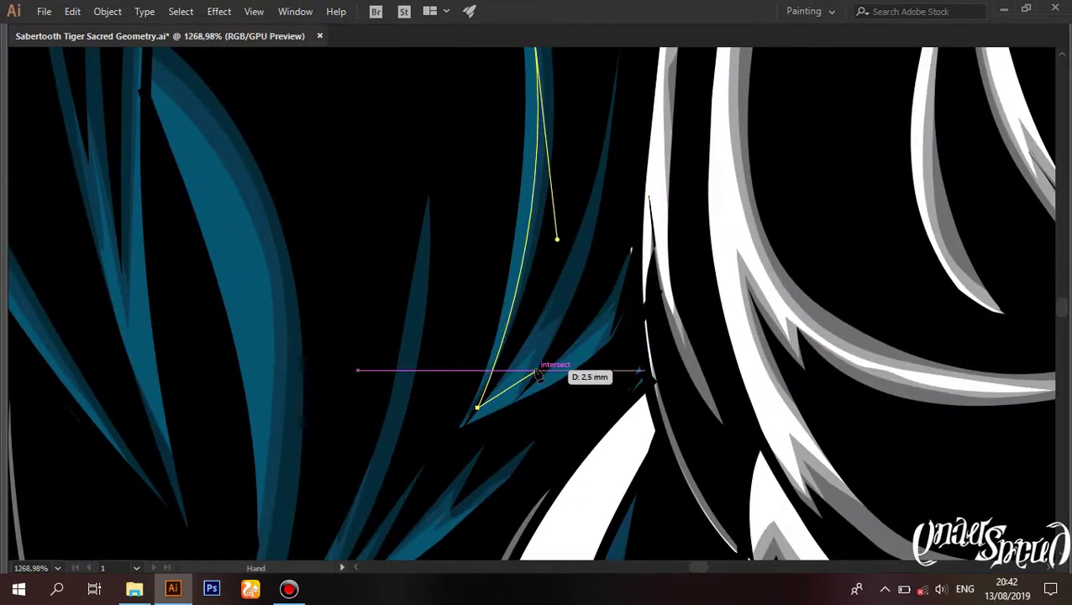
scroll(414, 388, "down", 2)
scroll(525, 383, "down", 3)
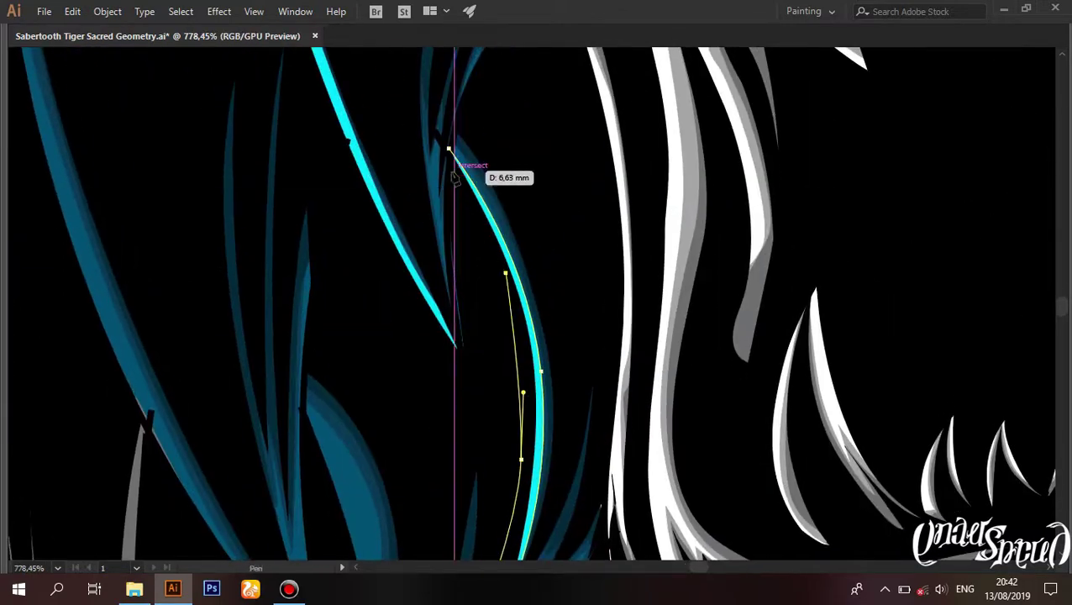
scroll(493, 215, "down", 5)
scroll(347, 353, "down", 2)
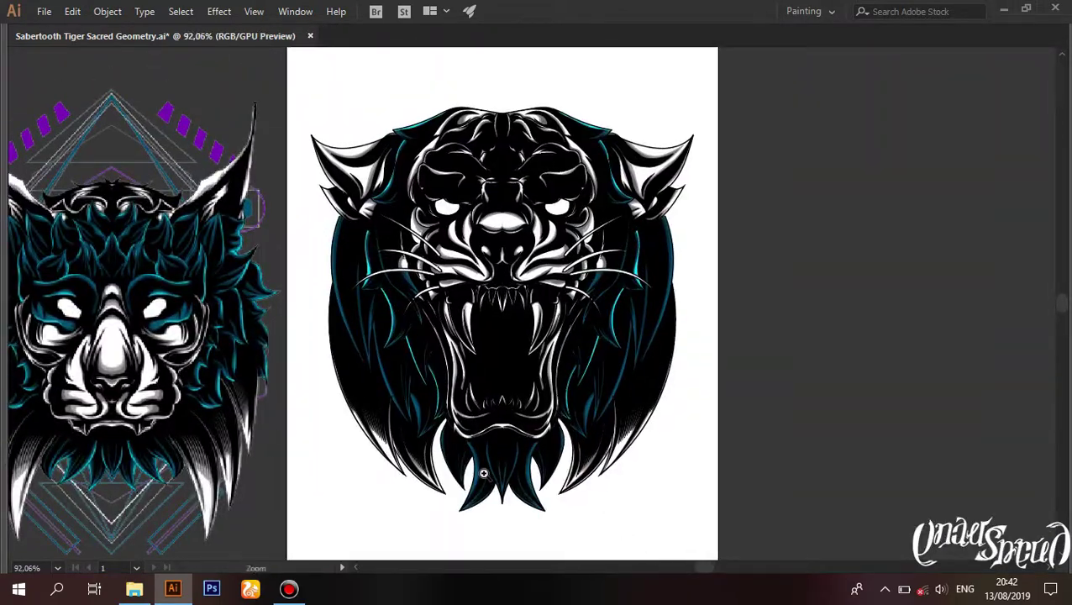
Step: Extend the cheek highlight curve downward along the lower-left cheek fur
scroll(415, 346, "up", 1)
scroll(415, 346, "up", 3)
scroll(319, 135, "up", 2)
scroll(481, 160, "up", 1)
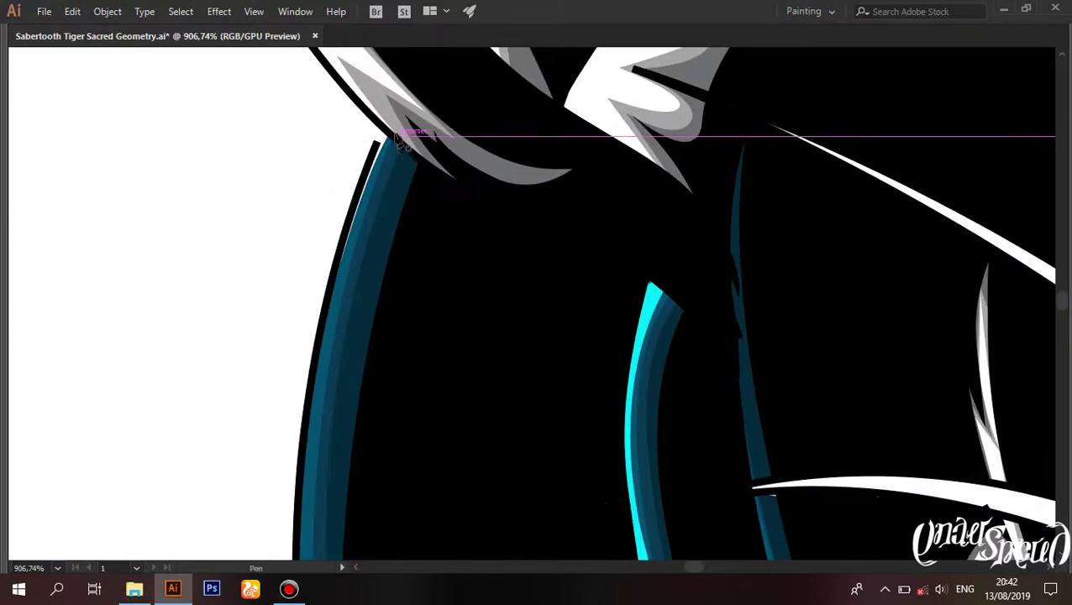
scroll(419, 136, "down", 1)
scroll(337, 293, "down", 3)
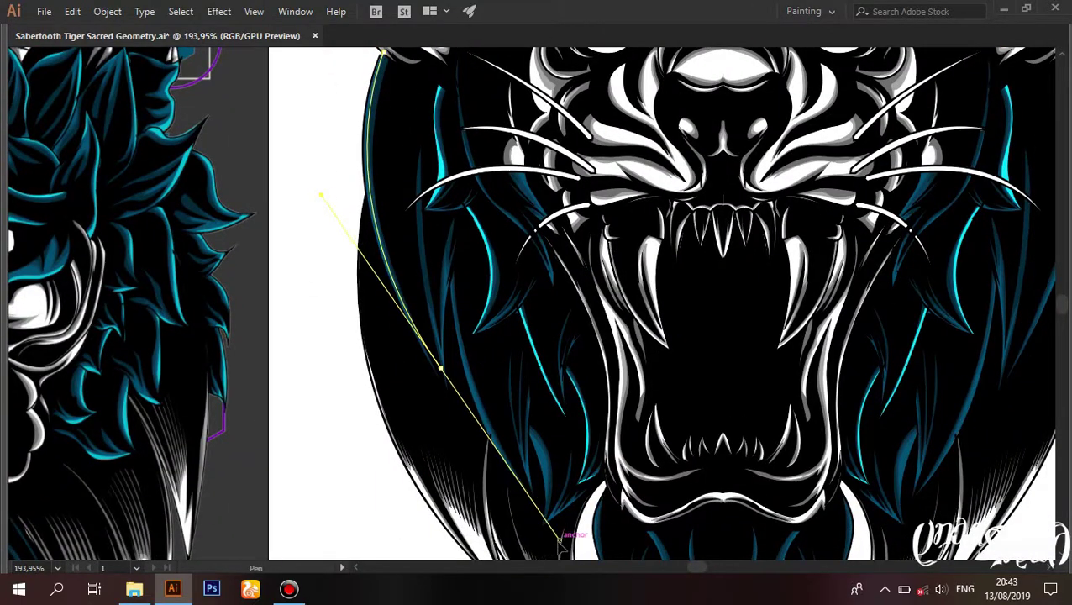
left_click_drag(440, 369, 493, 458)
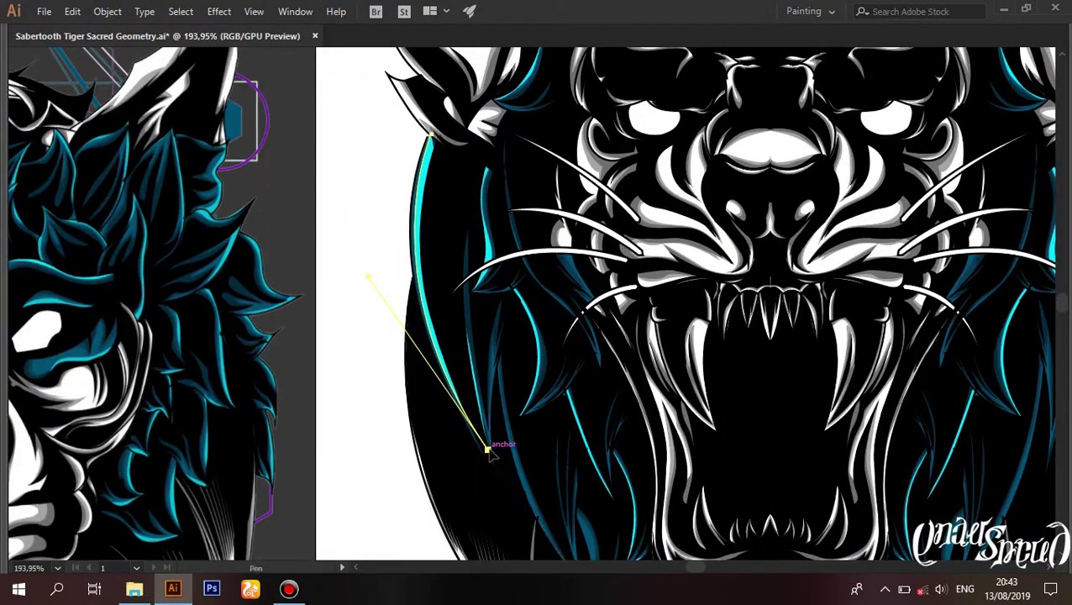
Step: Place the first anchor of a new path at the top of the lower-mane cyan strand
scroll(504, 353, "up", 1)
scroll(443, 313, "up", 1)
scroll(445, 306, "up", 1)
scroll(423, 400, "up", 1)
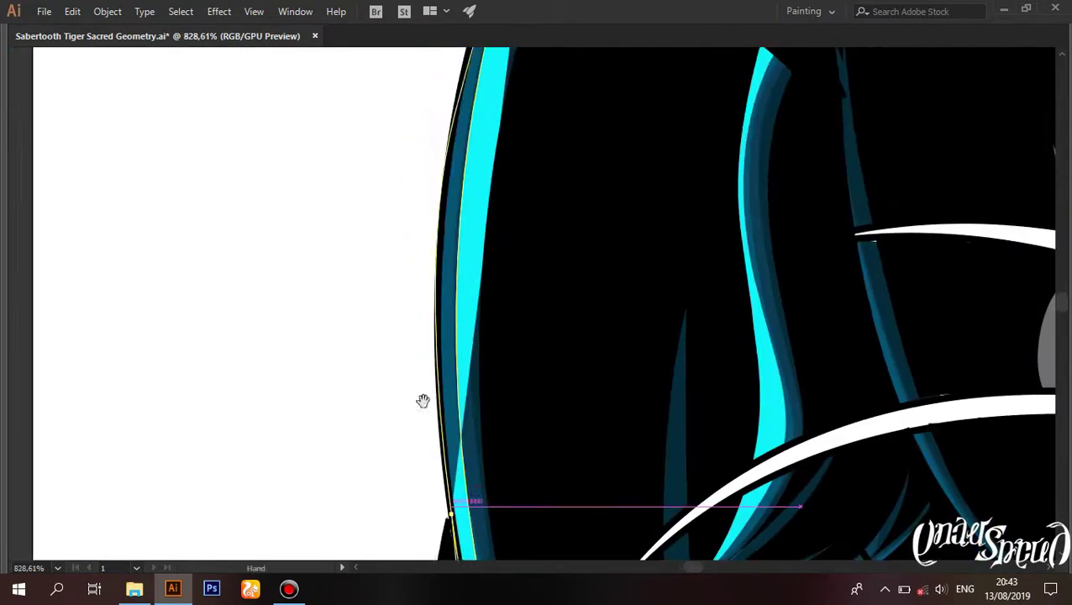
left_click_drag(443, 231, 407, 368)
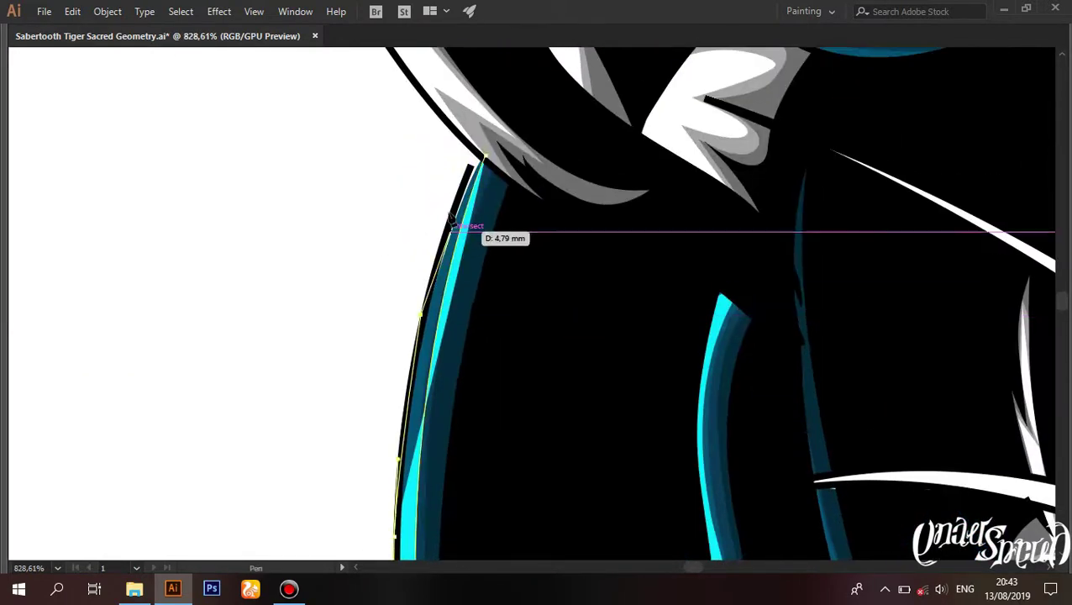
scroll(385, 211, "down", 4)
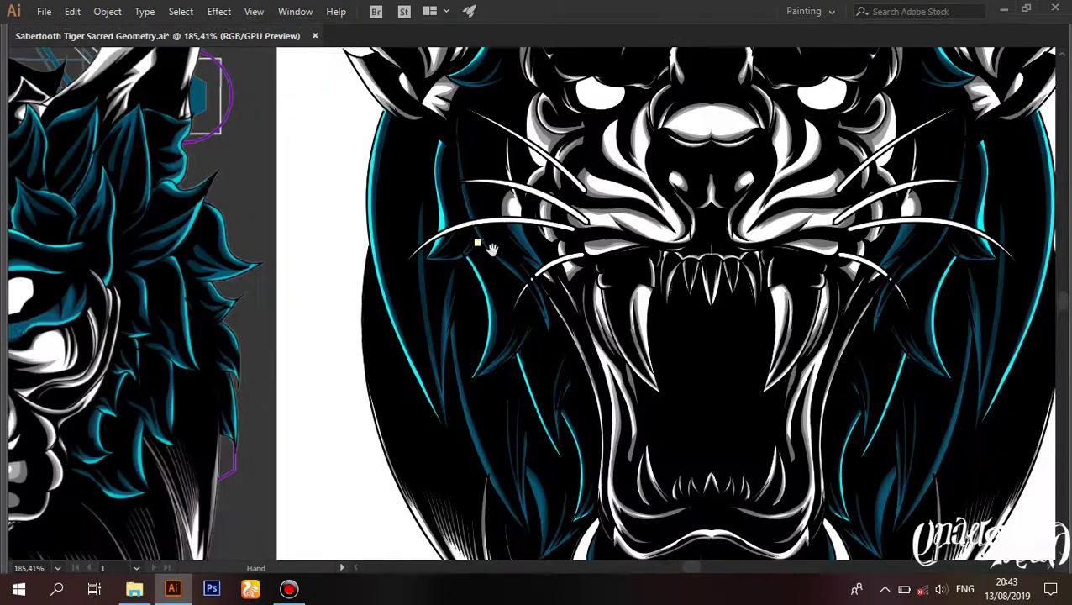
scroll(637, 527, "down", 3)
scroll(581, 359, "up", 3)
scroll(532, 308, "up", 2)
scroll(532, 308, "up", 1)
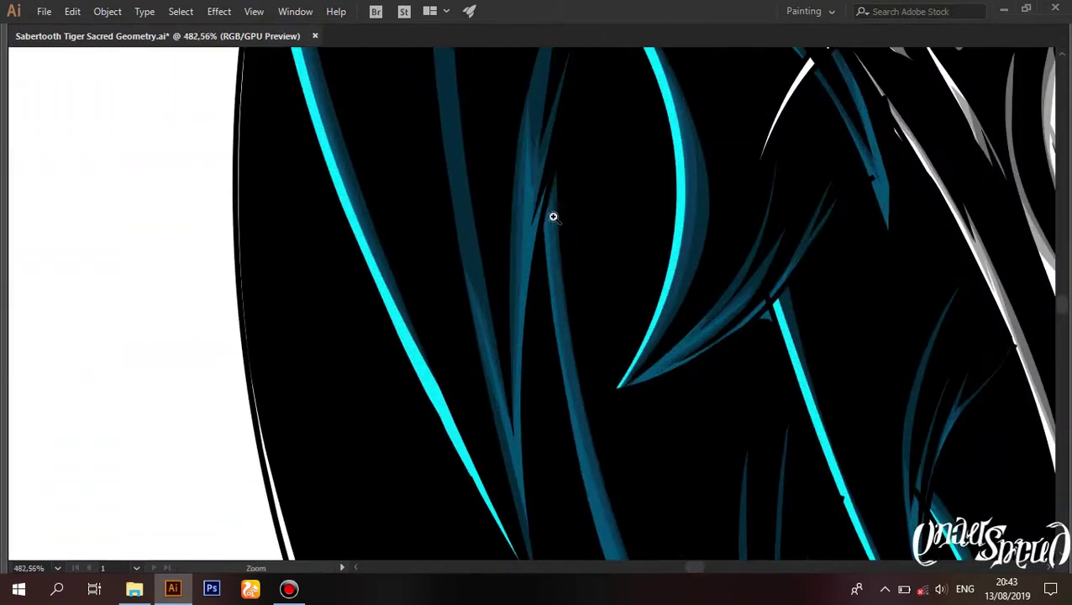
scroll(553, 215, "down", 2)
scroll(592, 407, "down", 1)
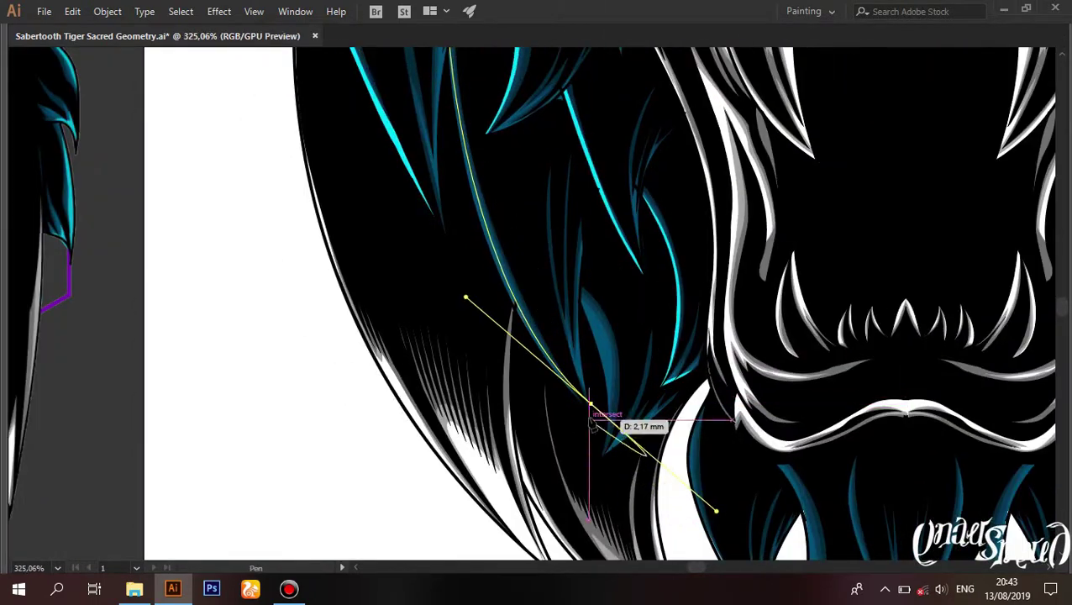
scroll(591, 409, "up", 3)
scroll(677, 410, "up", 2)
scroll(598, 375, "up", 2)
left_click(586, 115)
scroll(593, 109, "down", 4)
Step: Draw a curved path following a fur strand, then undo the stray zigzag it produced
scroll(448, 358, "up", 2)
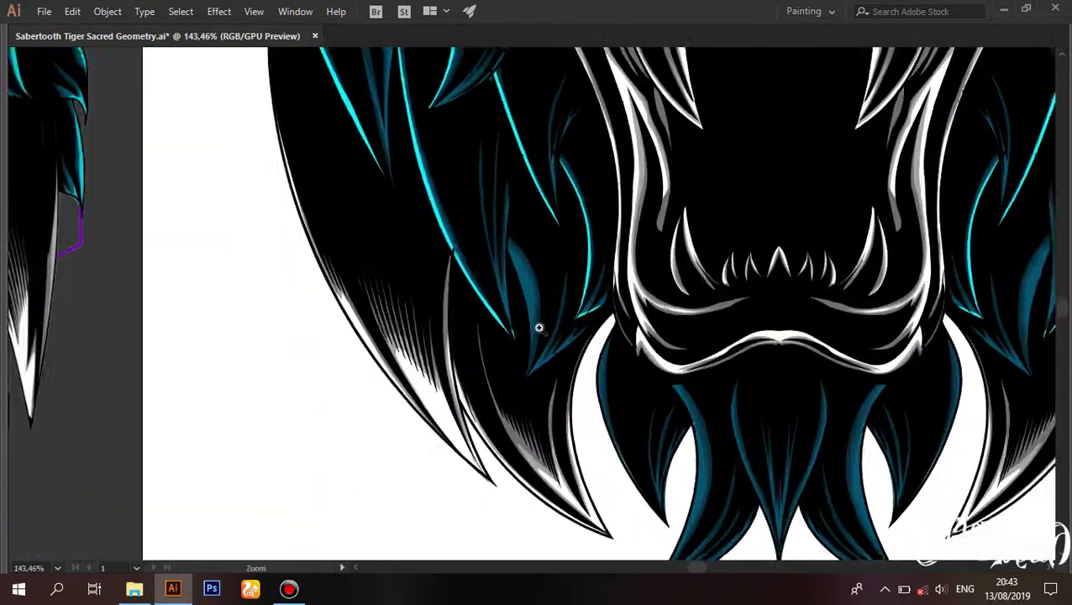
scroll(538, 327, "up", 3)
left_click_drag(514, 361, 506, 475)
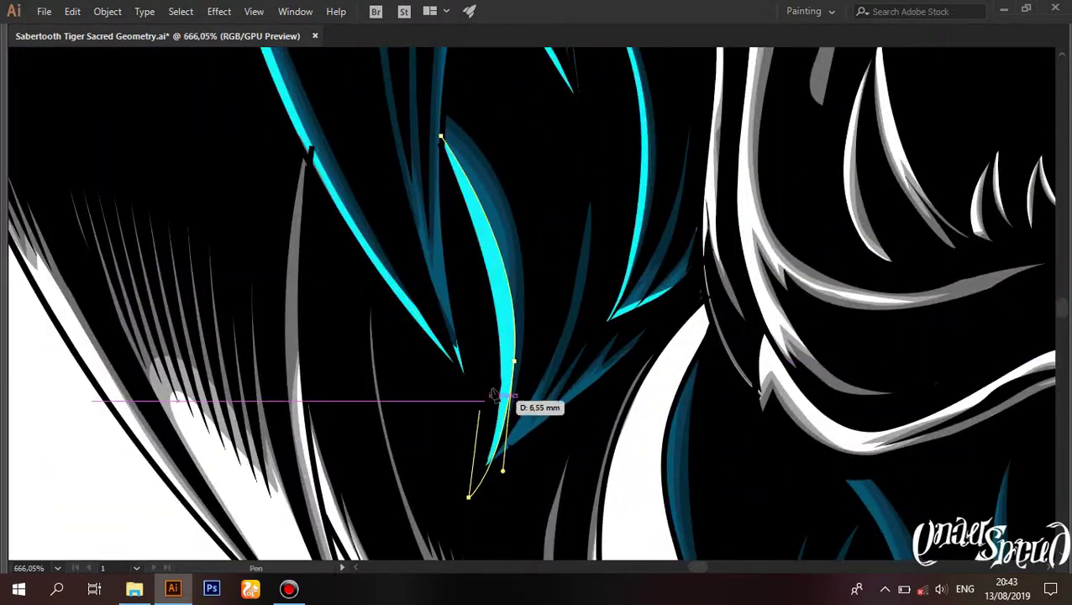
scroll(447, 168, "down", 4)
scroll(585, 306, "up", 4)
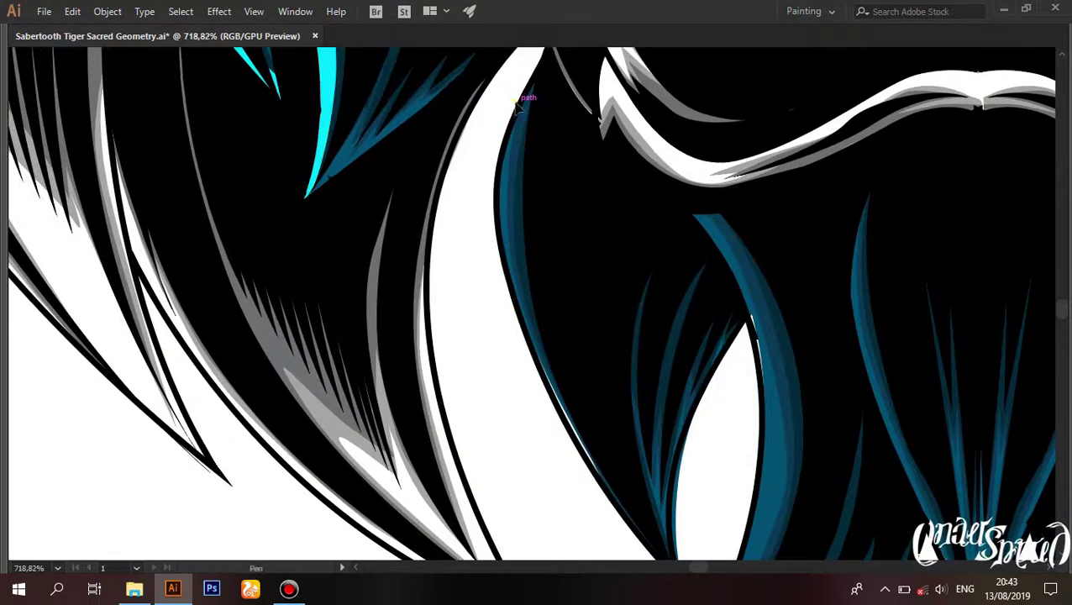
scroll(517, 105, "up", 2)
scroll(563, 462, "down", 3)
scroll(588, 387, "down", 2)
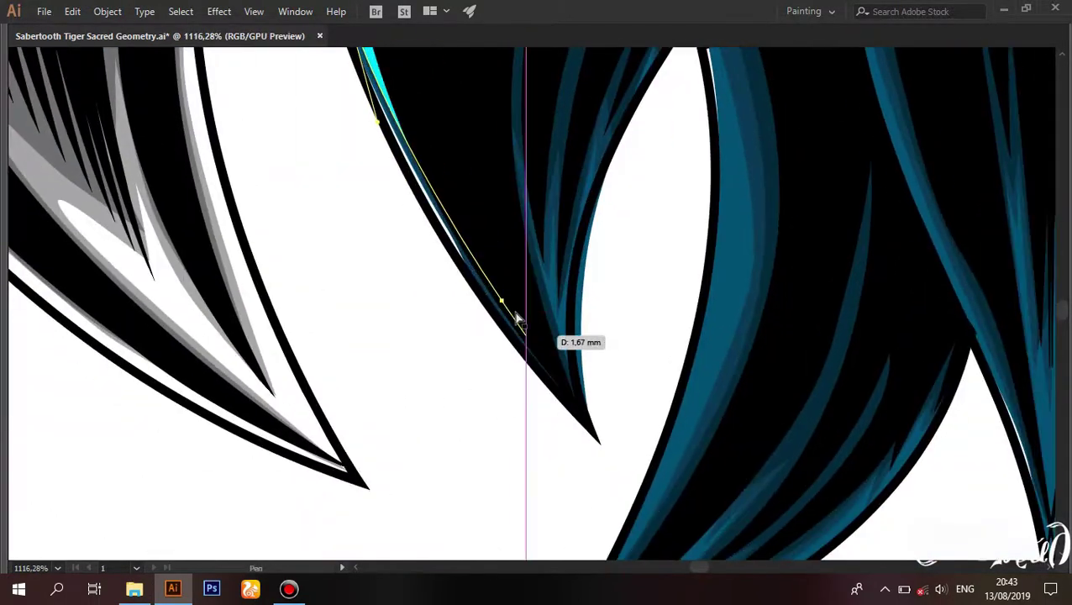
left_click(564, 348)
scroll(563, 348, "down", 4)
scroll(585, 260, "up", 3)
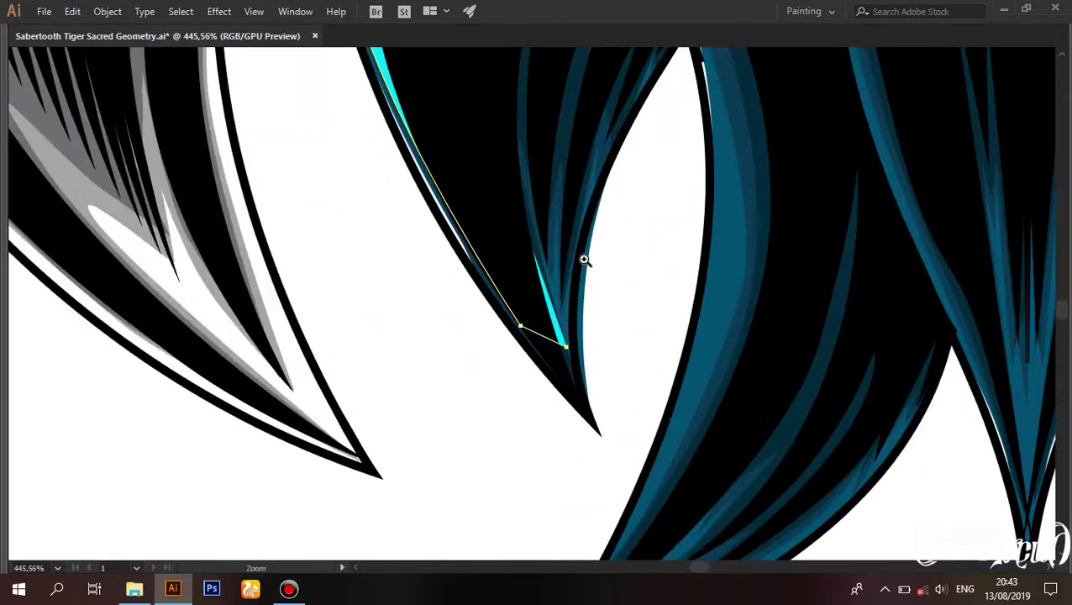
scroll(585, 260, "up", 3)
mouse_move(588, 363)
left_mouse_down()
mouse_move(534, 344)
mouse_move(598, 373)
left_mouse_up()
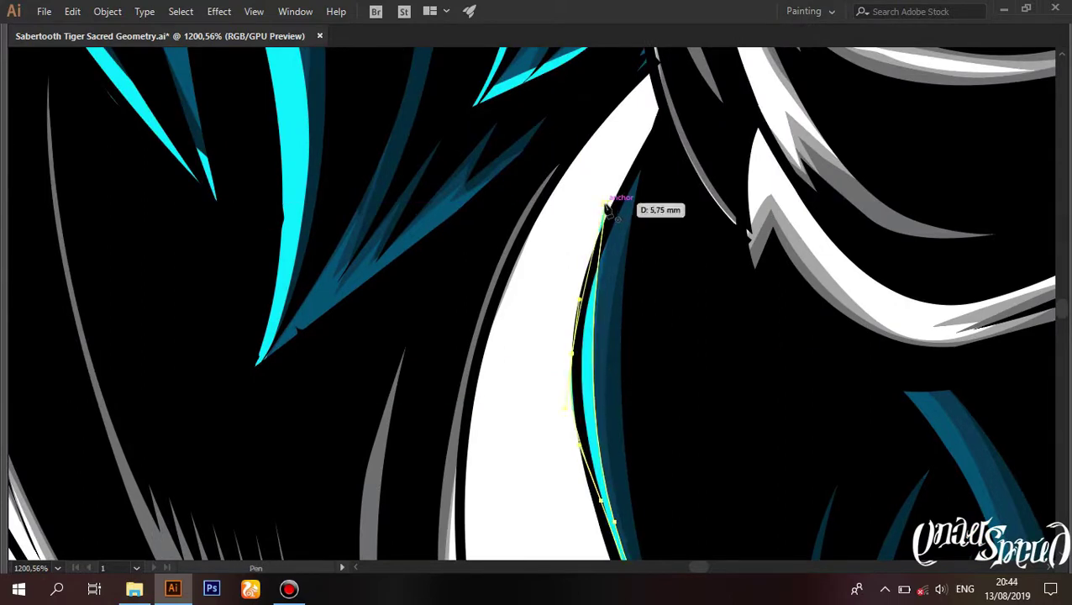
scroll(607, 243, "down", 3)
scroll(711, 378, "up", 2)
scroll(742, 330, "up", 2)
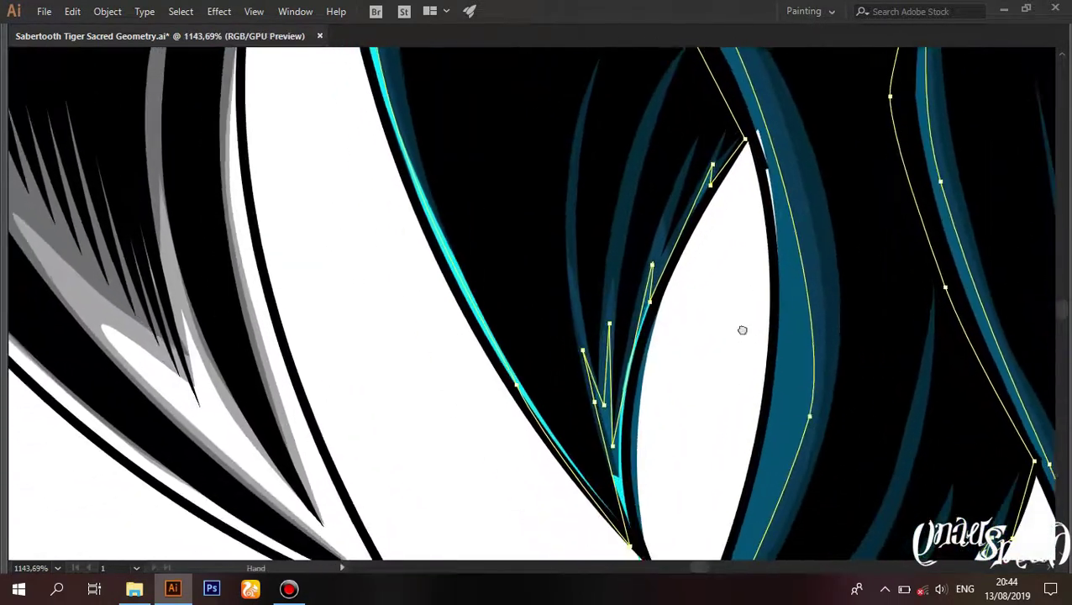
key("ctrl+z")
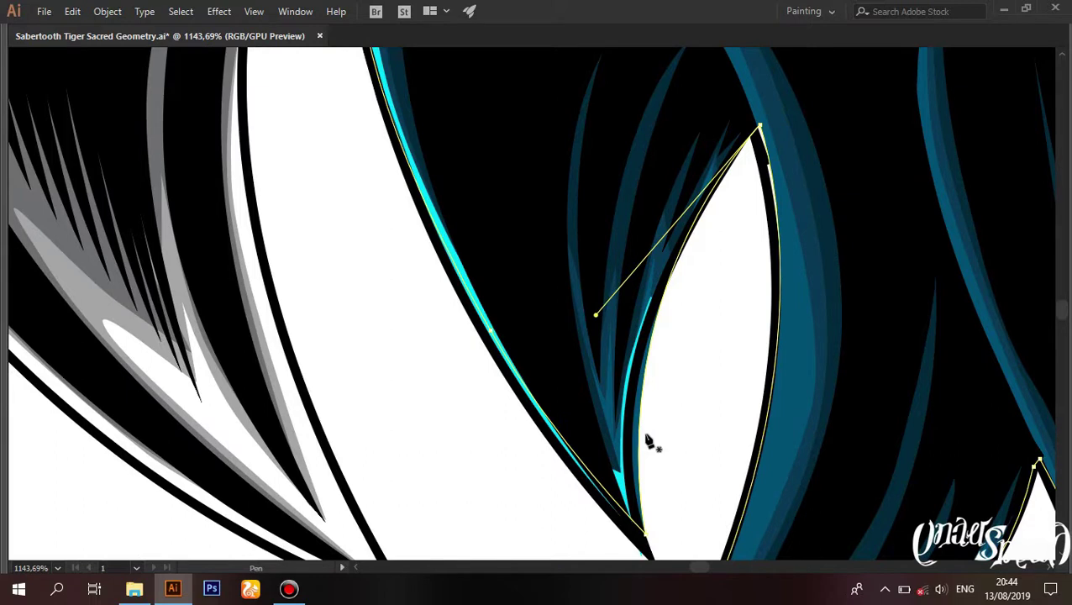
Step: Start a Pen path at the lower fang tip, with anchors down the fang and up near the white lip
scroll(641, 457, "up", 2)
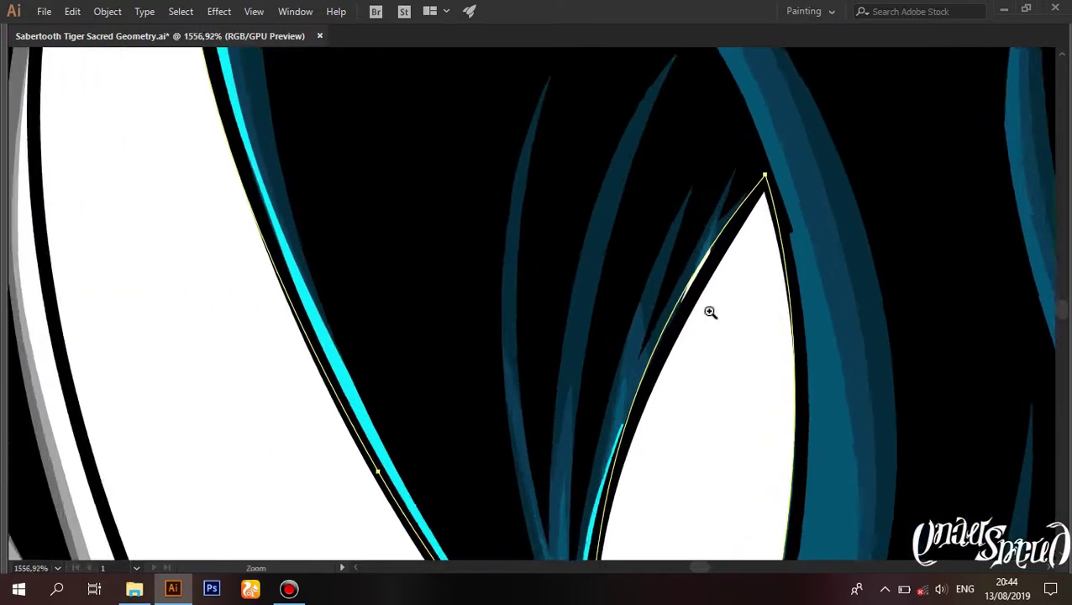
scroll(711, 311, "up", 2)
left_click_drag(699, 415, 619, 370)
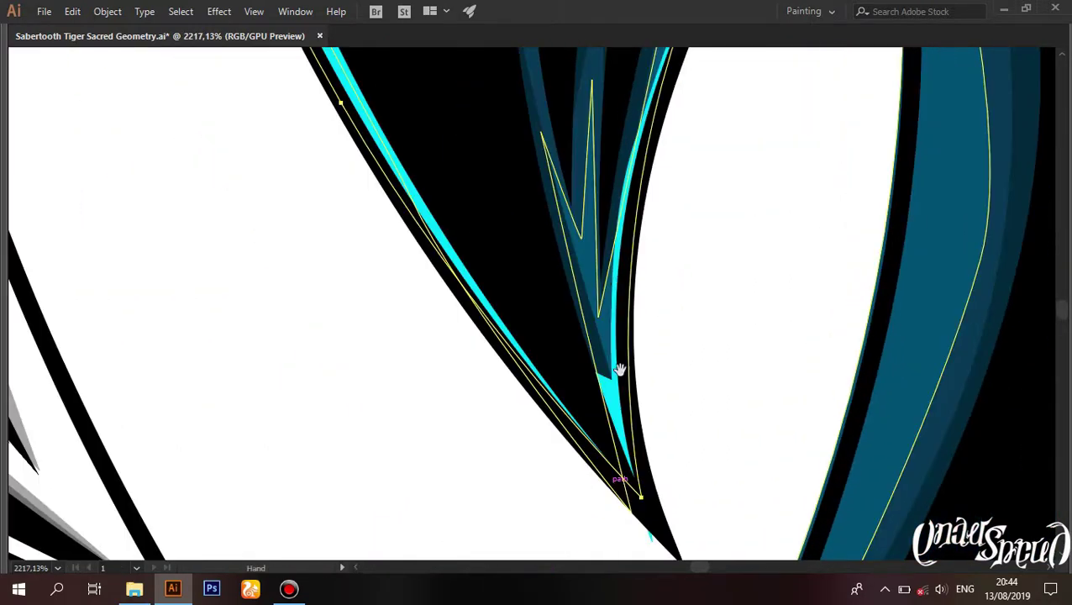
scroll(619, 370, "up", 2)
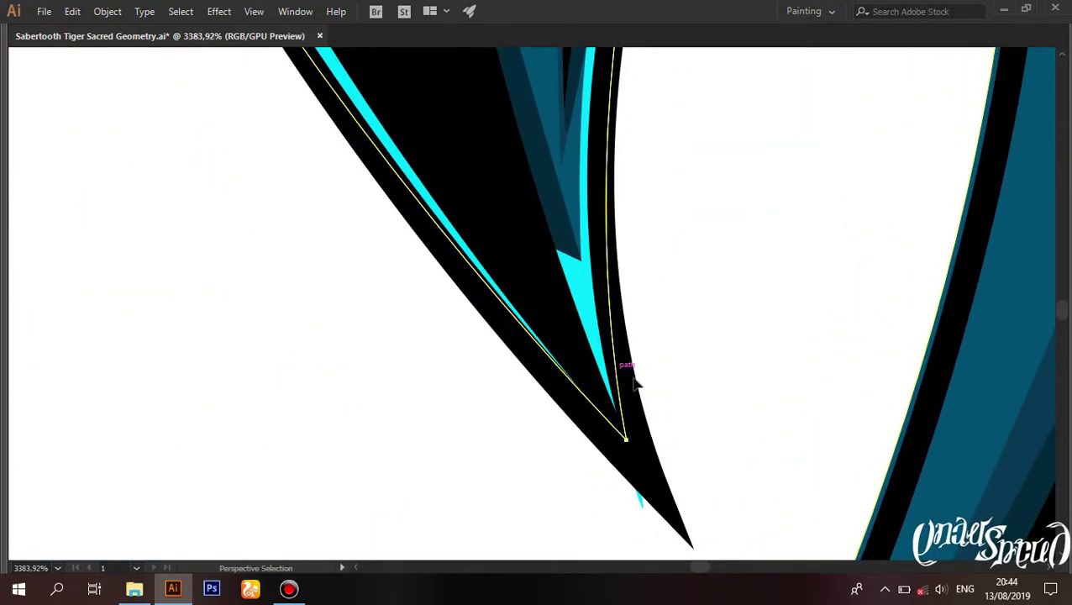
left_click_drag(987, 389, 675, 354)
scroll(426, 400, "down", 5)
scroll(528, 385, "down", 4)
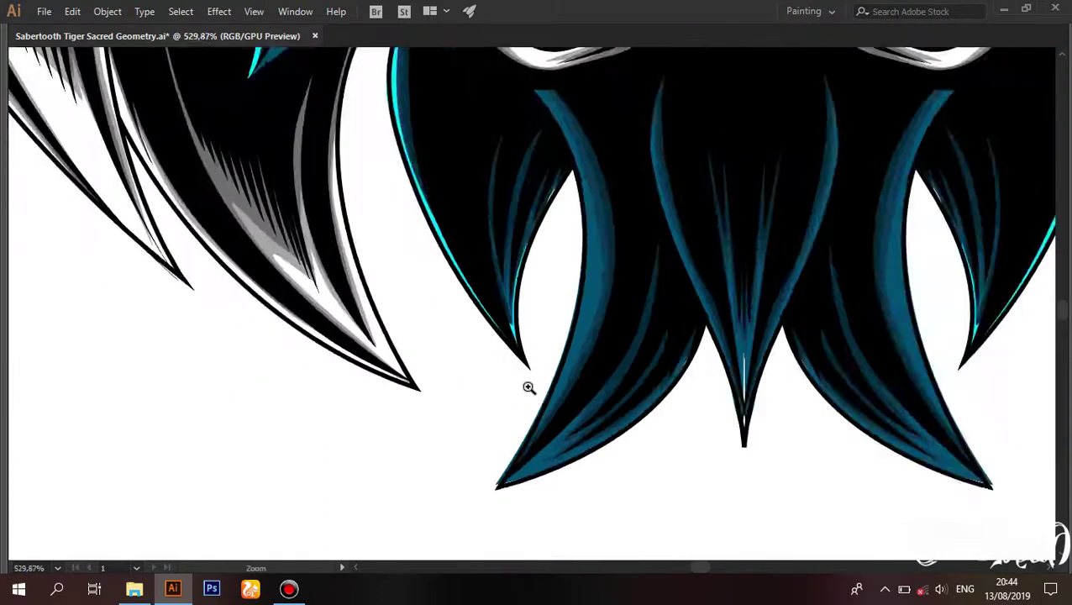
scroll(626, 352, "up", 3)
scroll(641, 334, "up", 3)
scroll(641, 335, "down", 4)
scroll(731, 397, "up", 1)
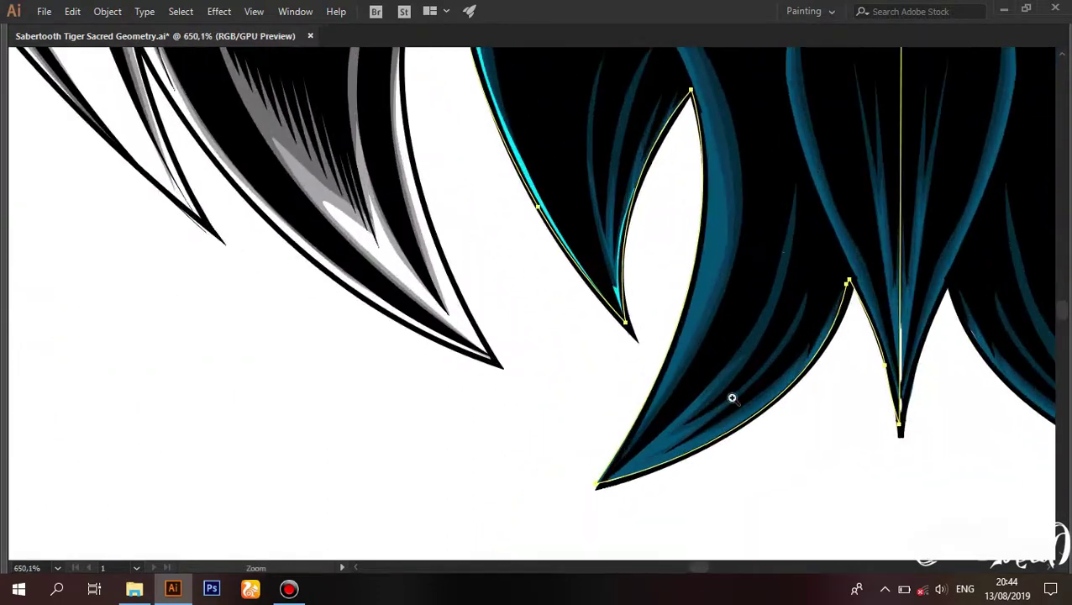
scroll(790, 319, "up", 3)
scroll(764, 327, "up", 2)
scroll(764, 328, "down", 4)
scroll(536, 331, "up", 1)
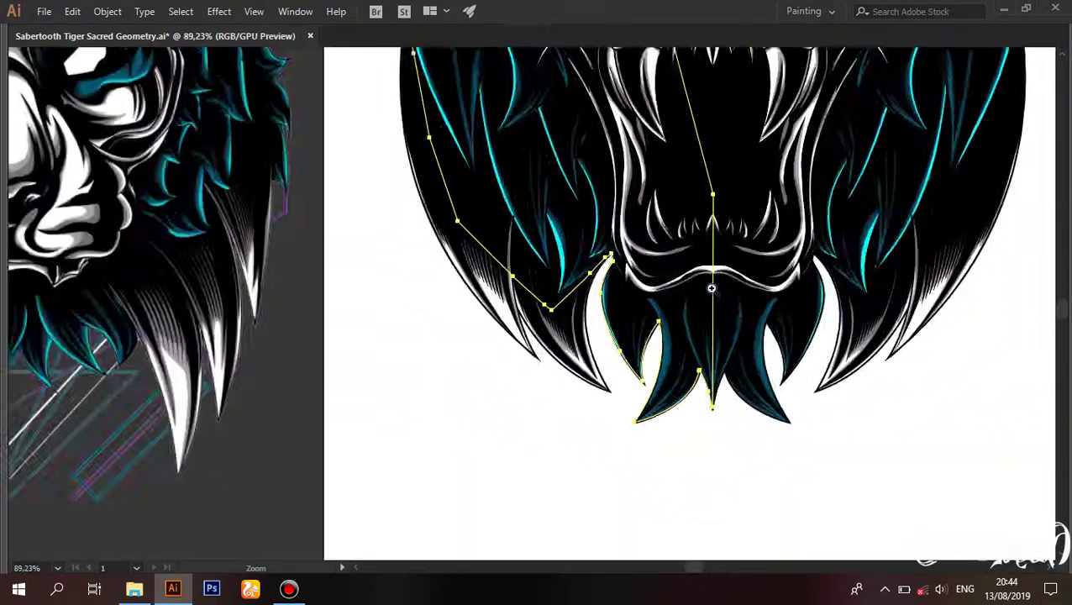
scroll(711, 287, "up", 2)
scroll(598, 371, "up", 2)
scroll(695, 372, "down", 3)
scroll(536, 461, "down", 2)
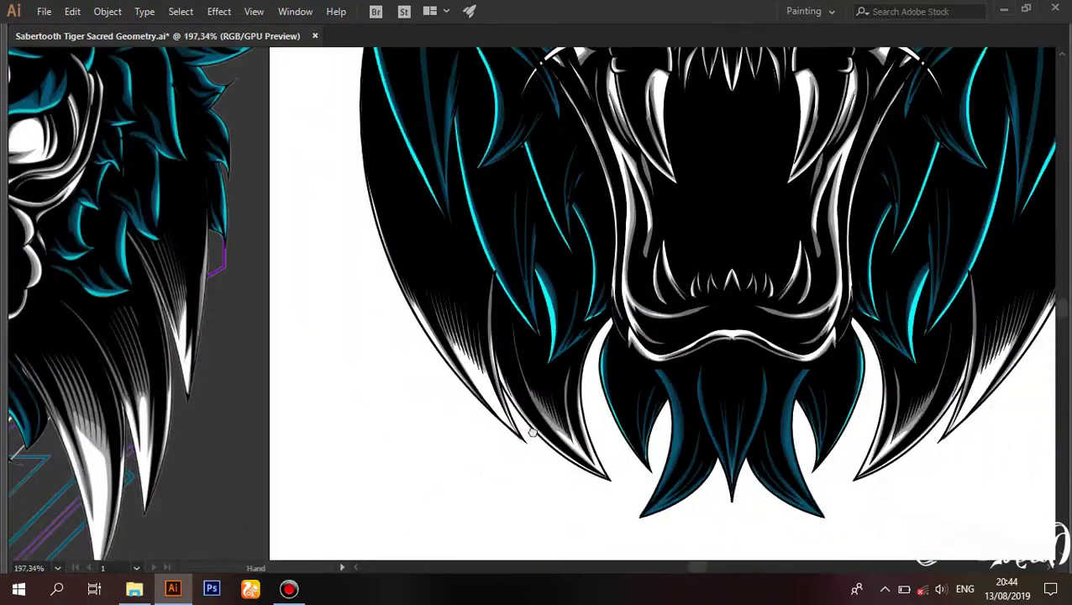
scroll(442, 447, "down", 2)
scroll(433, 283, "up", 3)
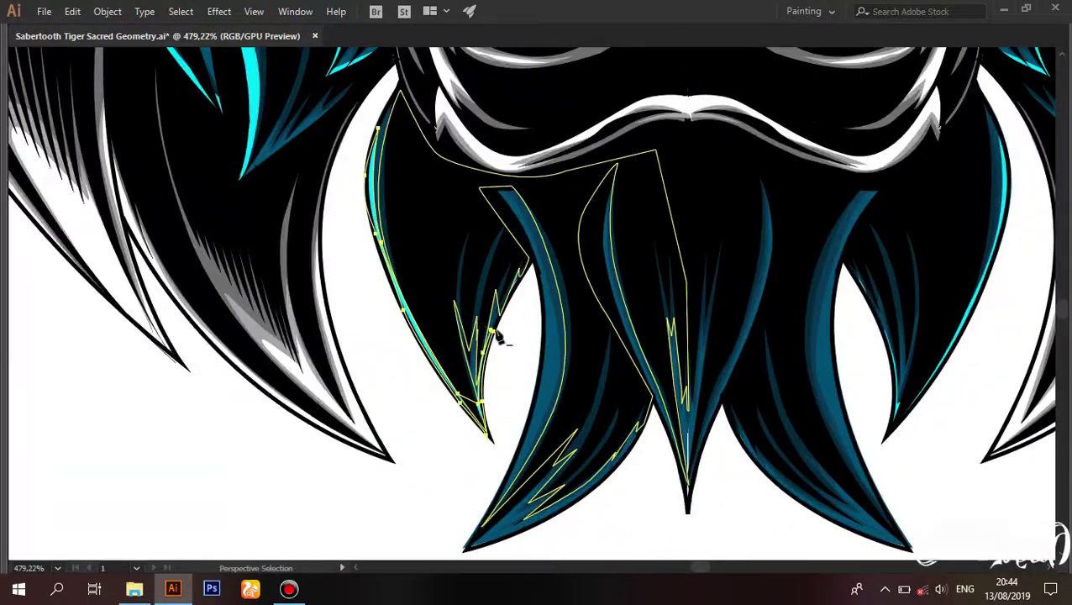
scroll(507, 204, "down", 1)
scroll(504, 272, "down", 1)
left_click(481, 419)
scroll(429, 471, "down", 3)
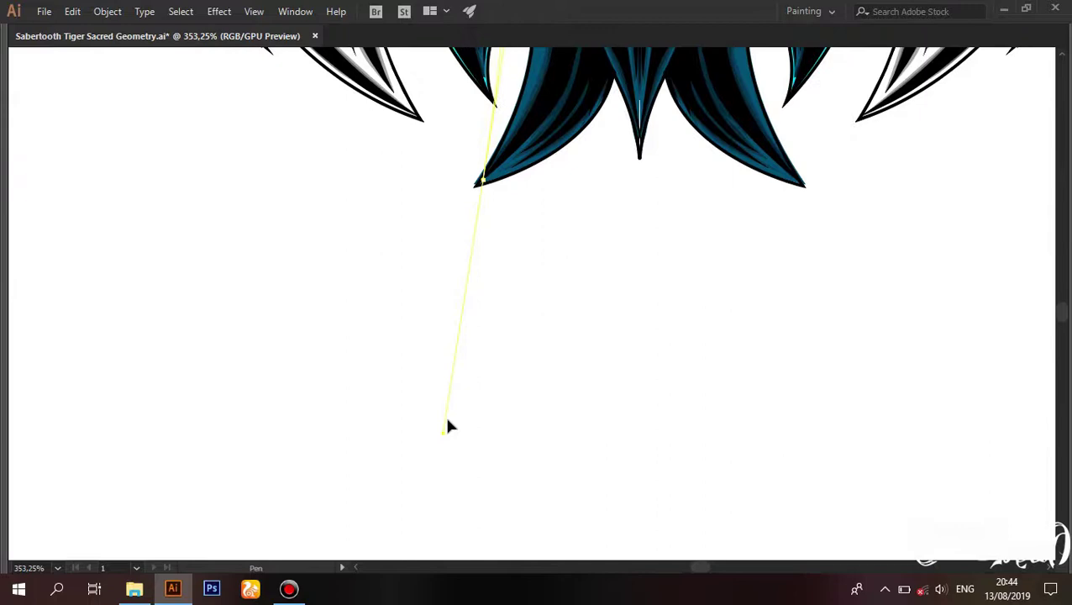
scroll(354, 455, "up", 2)
scroll(363, 527, "up", 2)
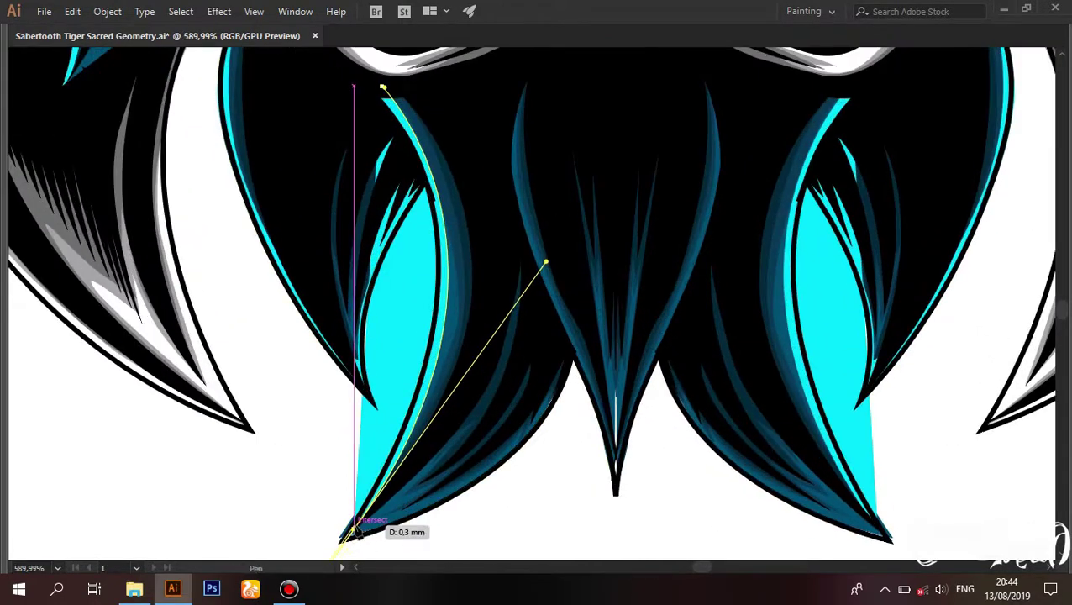
scroll(353, 534, "up", 1)
scroll(340, 546, "down", 2)
scroll(452, 318, "up", 3)
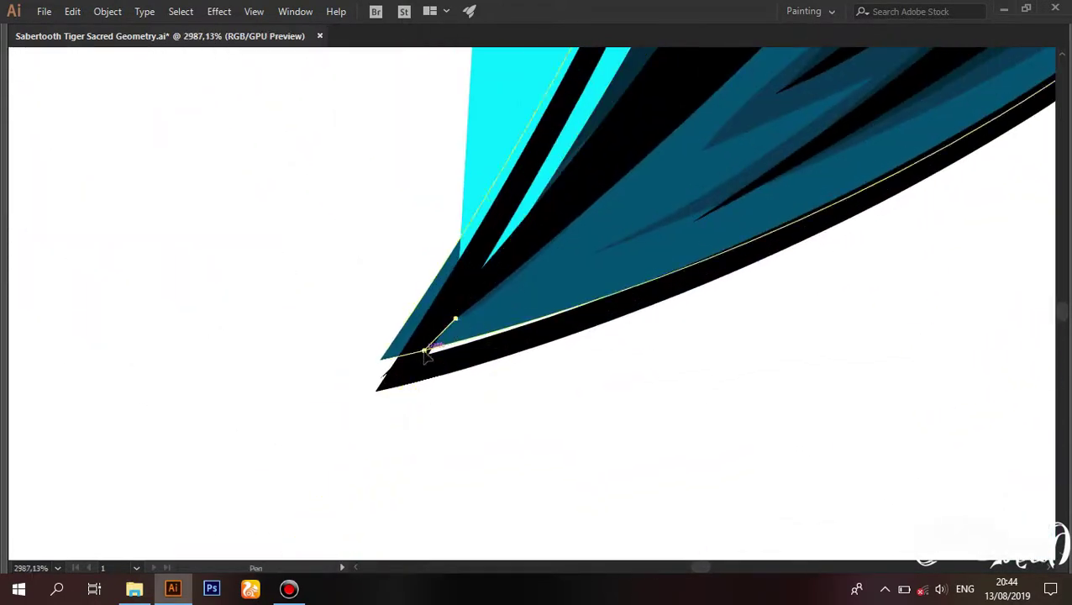
scroll(428, 353, "down", 2)
scroll(466, 303, "up", 2)
scroll(492, 328, "up", 2)
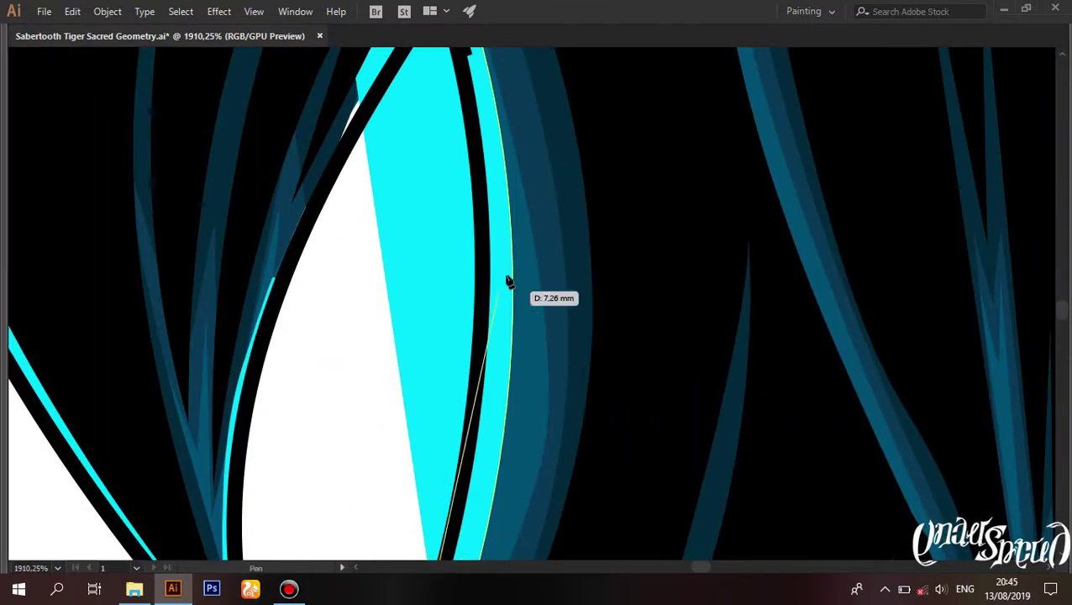
scroll(506, 290, "up", 2)
scroll(500, 320, "up", 3)
scroll(496, 361, "up", 3)
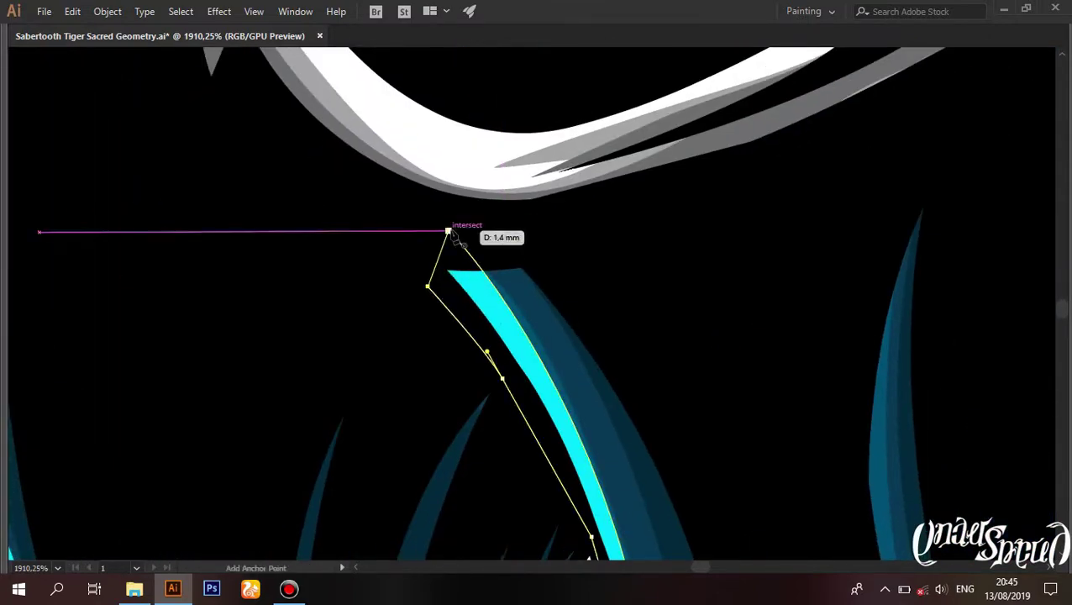
scroll(617, 419, "down", 3)
scroll(604, 479, "down", 2)
scroll(609, 454, "down", 1)
scroll(618, 437, "down", 2)
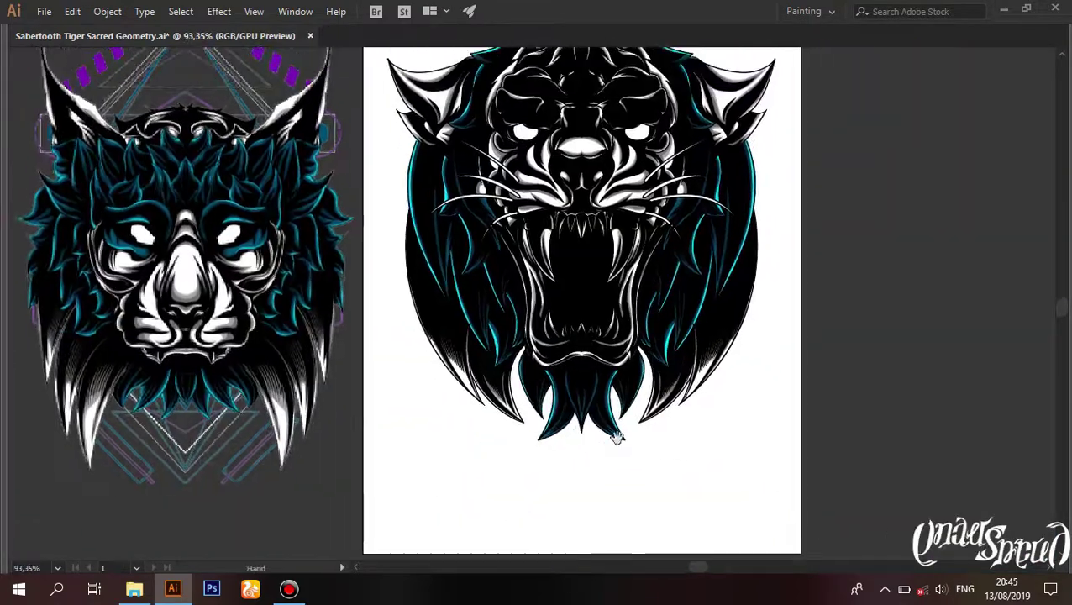
scroll(618, 437, "up", 3)
scroll(612, 322, "up", 2)
scroll(536, 232, "down", 1)
scroll(455, 235, "down", 1)
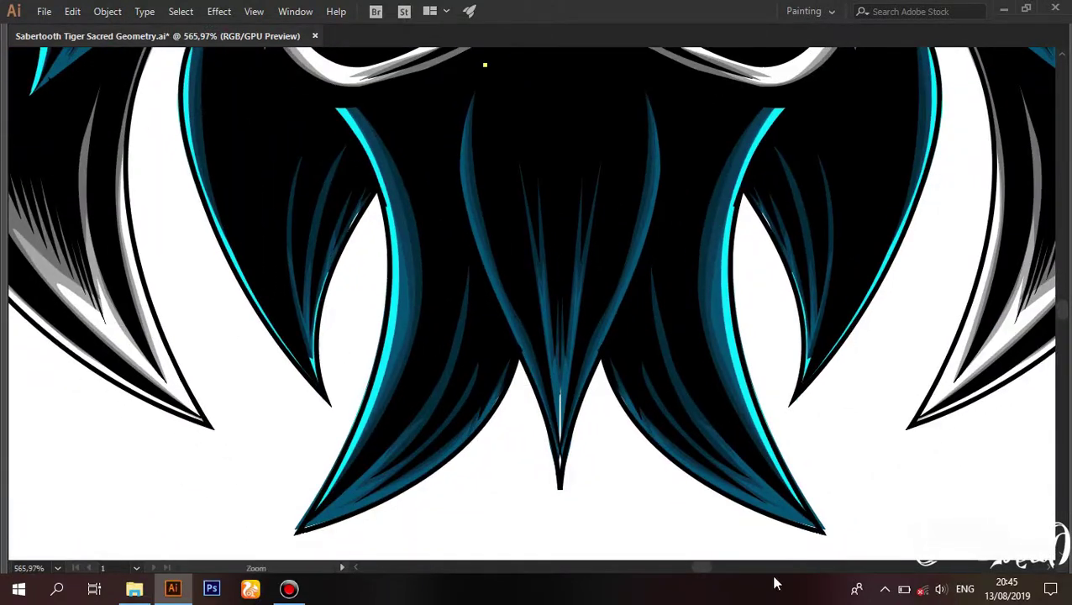
scroll(500, 240, "up", 2)
scroll(538, 327, "up", 1)
scroll(567, 331, "down", 2)
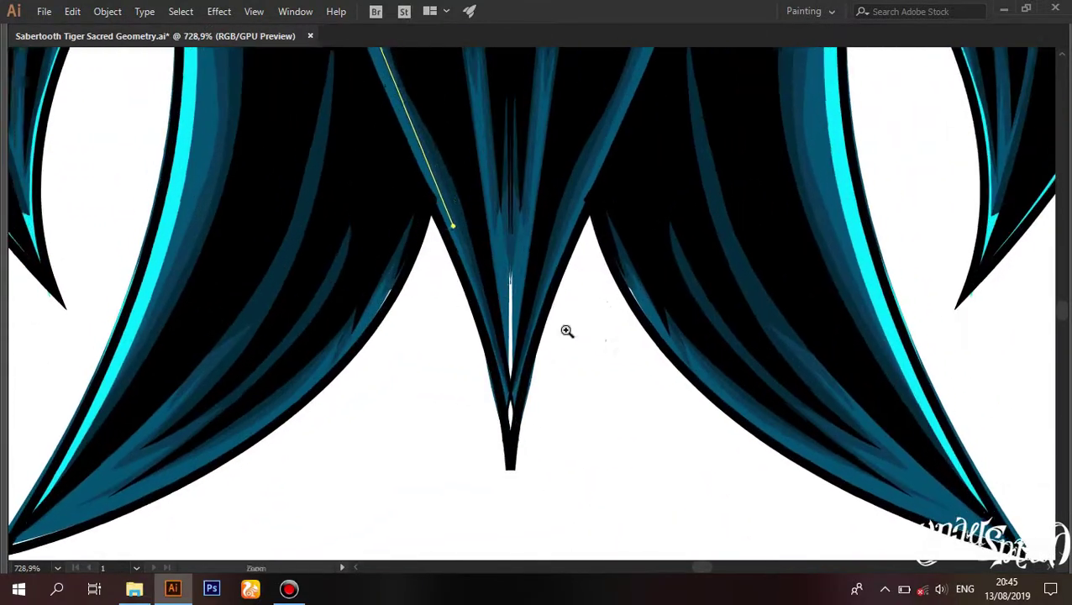
scroll(567, 331, "up", 2)
left_click(507, 374)
scroll(468, 340, "up", 3)
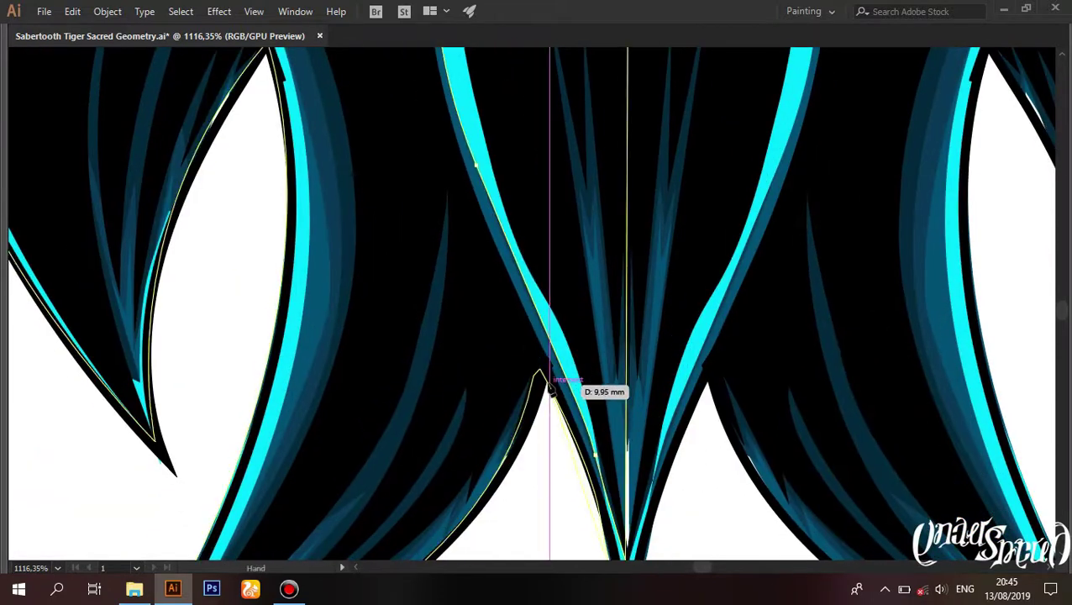
scroll(603, 455, "up", 3)
scroll(588, 378, "up", 2)
left_click(572, 357)
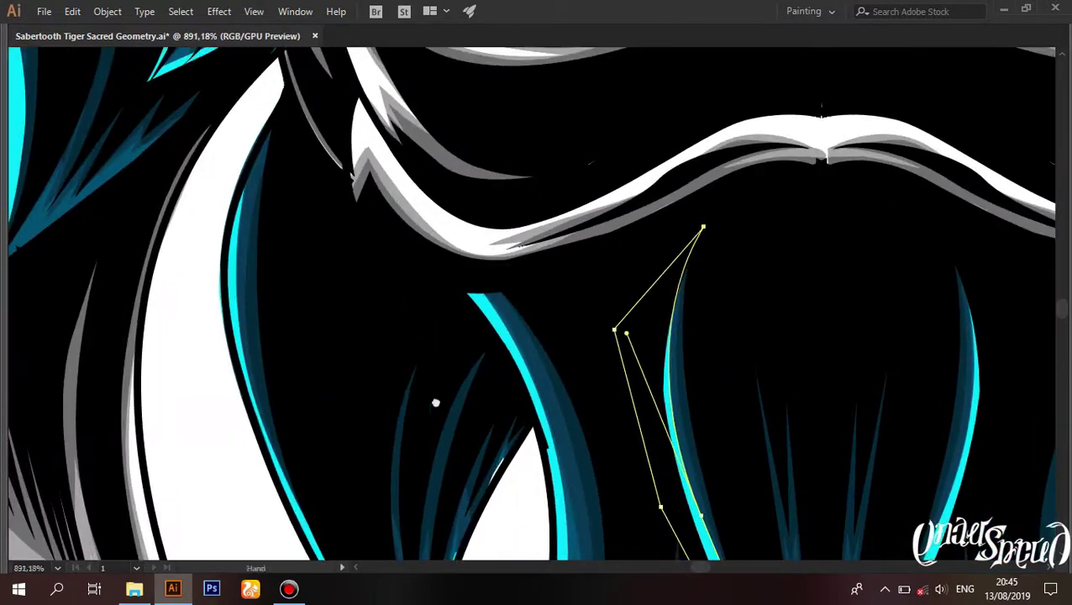
left_click_drag(160, 35, 483, 46)
Step: Nudge a fur path slightly to the left with Direct Selection
scroll(489, 189, "up", 2)
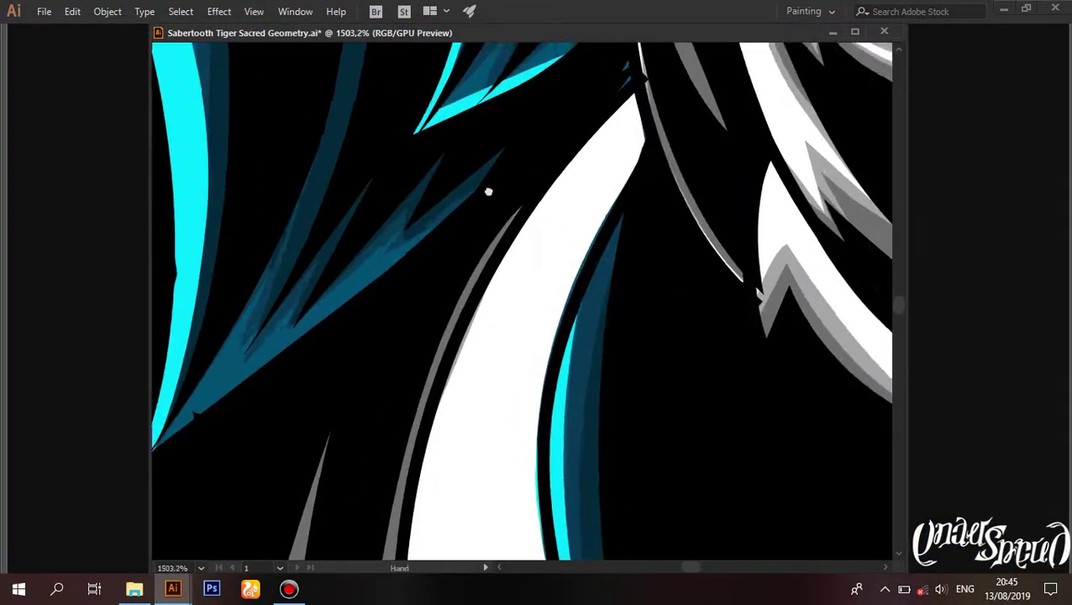
scroll(410, 180, "up", 1)
scroll(454, 173, "down", 2)
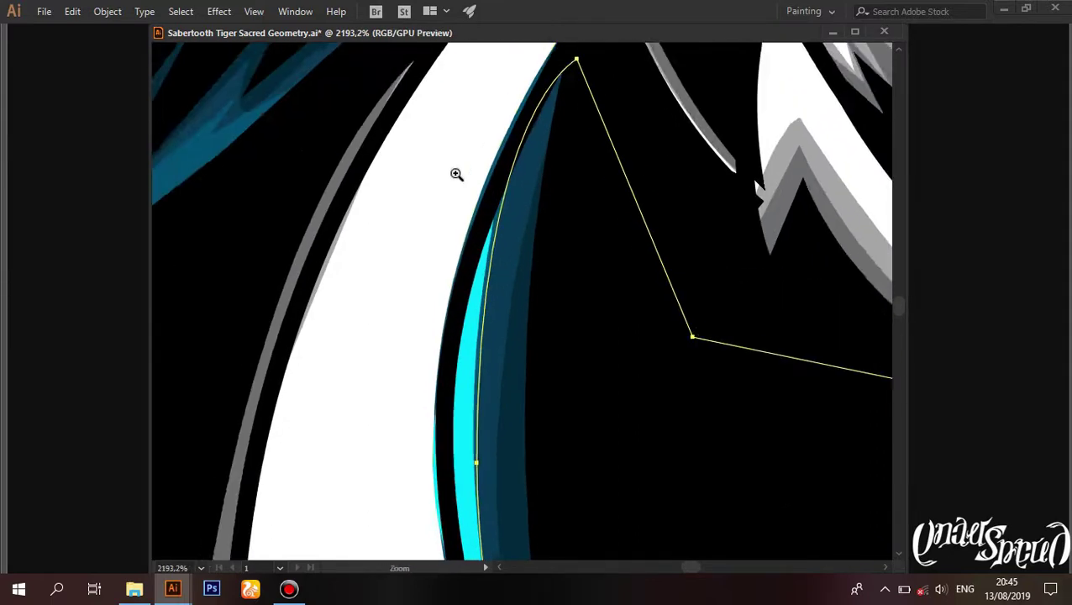
scroll(502, 153, "down", 1)
scroll(426, 187, "down", 2)
scroll(429, 185, "down", 2)
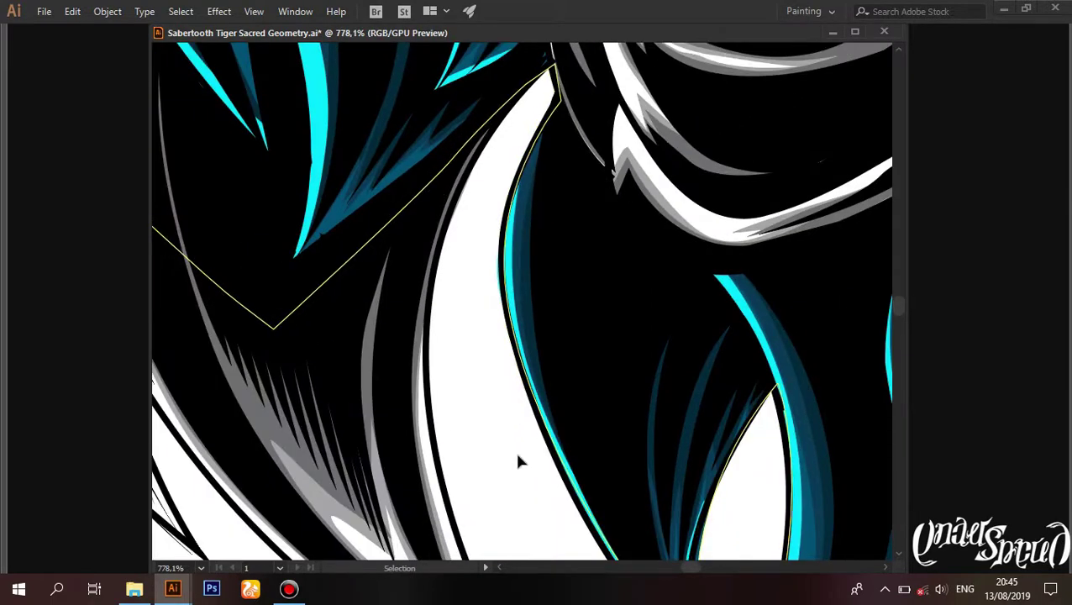
scroll(518, 461, "down", 3)
scroll(708, 447, "up", 4)
scroll(665, 383, "up", 2)
scroll(638, 374, "up", 2)
left_click_drag(632, 367, 622, 370)
scroll(600, 354, "down", 3)
scroll(502, 374, "down", 3)
scroll(501, 374, "down", 1)
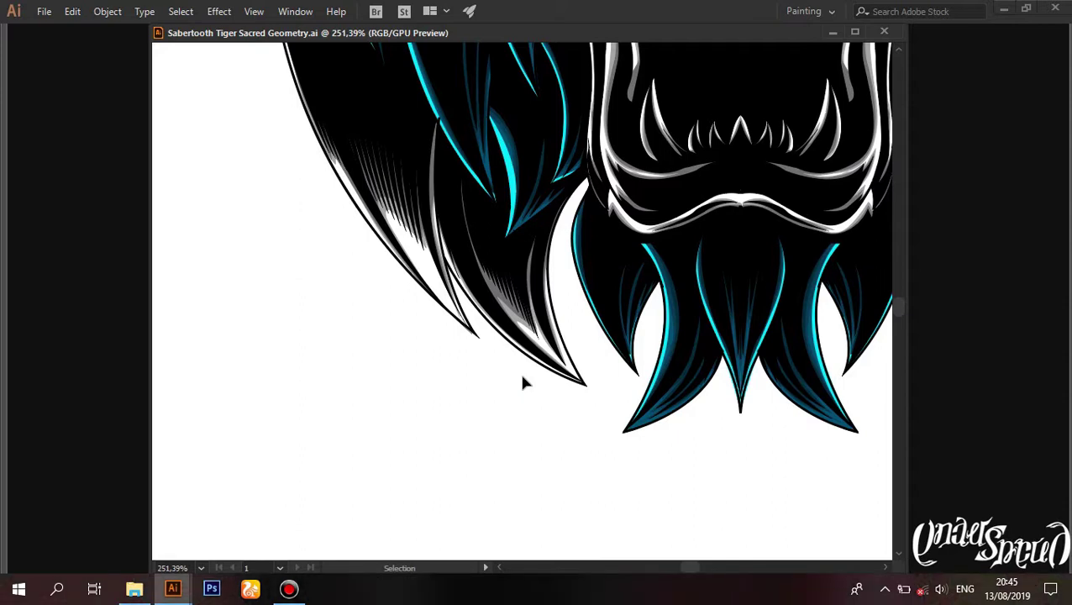
scroll(678, 378, "up", 5)
scroll(753, 262, "up", 3)
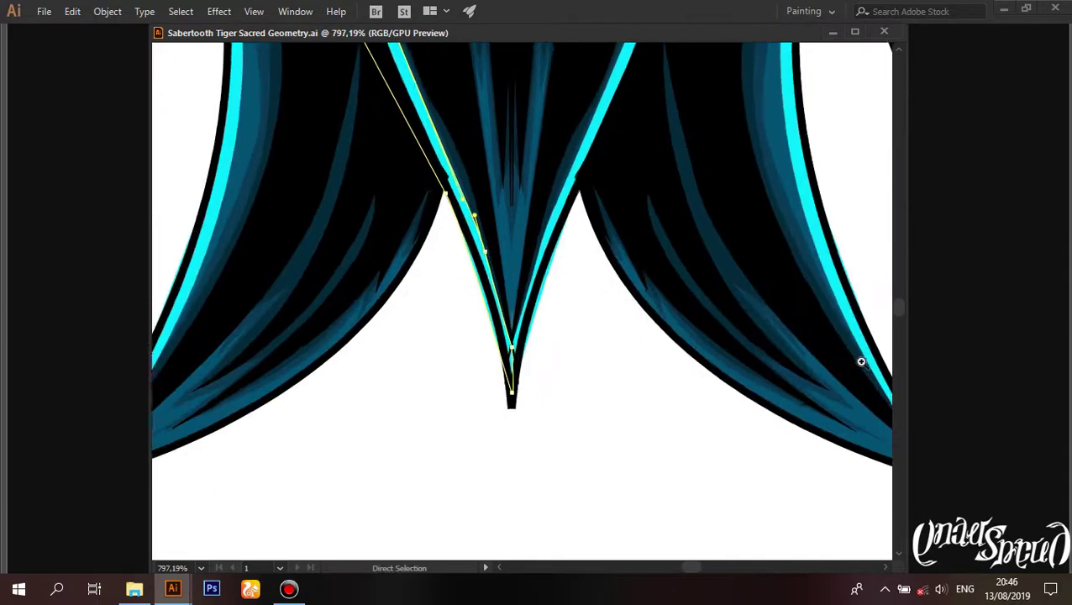
scroll(536, 339, "up", 2)
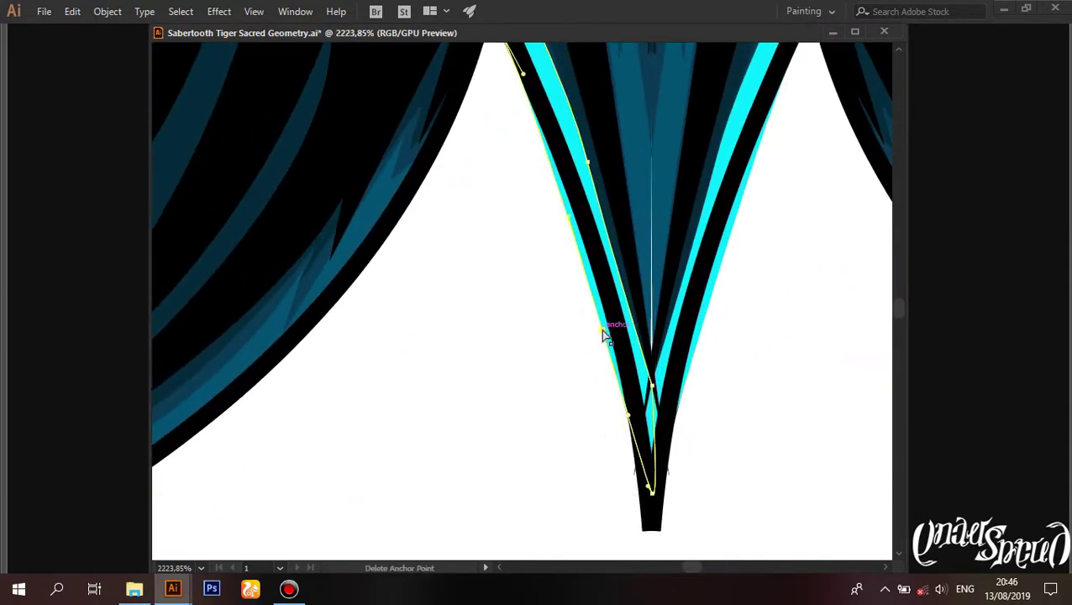
scroll(600, 329, "down", 3)
Step: Draw a closed, smoothly curved cyan highlight shape along the lower fur tip
left_click_drag(505, 351, 665, 215)
scroll(665, 215, "up", 1)
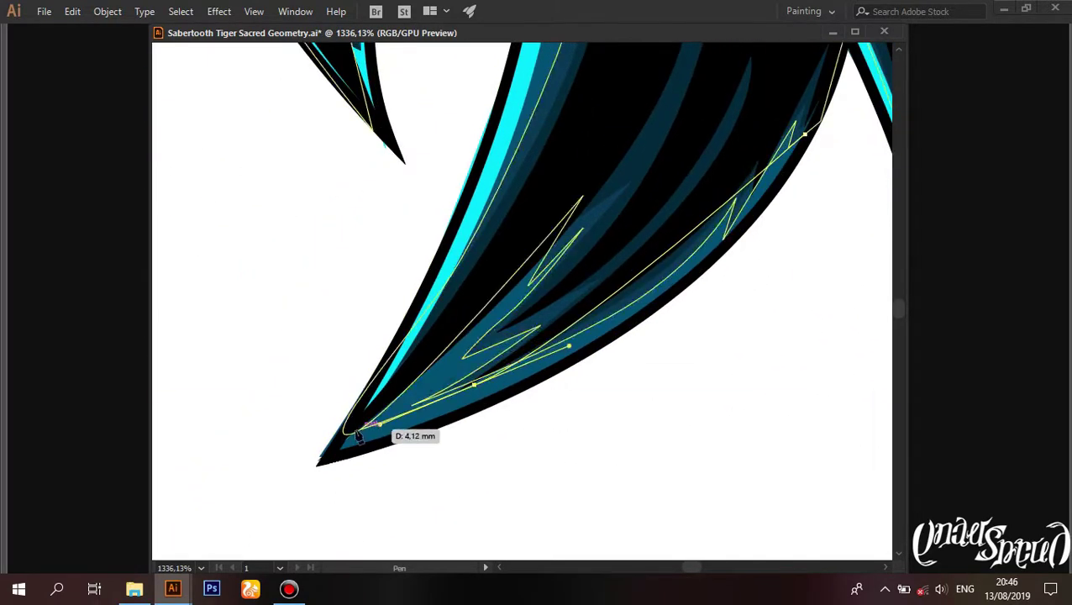
left_click(323, 459)
left_click_drag(668, 298, 762, 204)
left_click(805, 135)
key("a")
key("z")
mouse_move(479, 395)
left_mouse_down()
mouse_move(694, 357)
mouse_move(510, 442)
left_mouse_up()
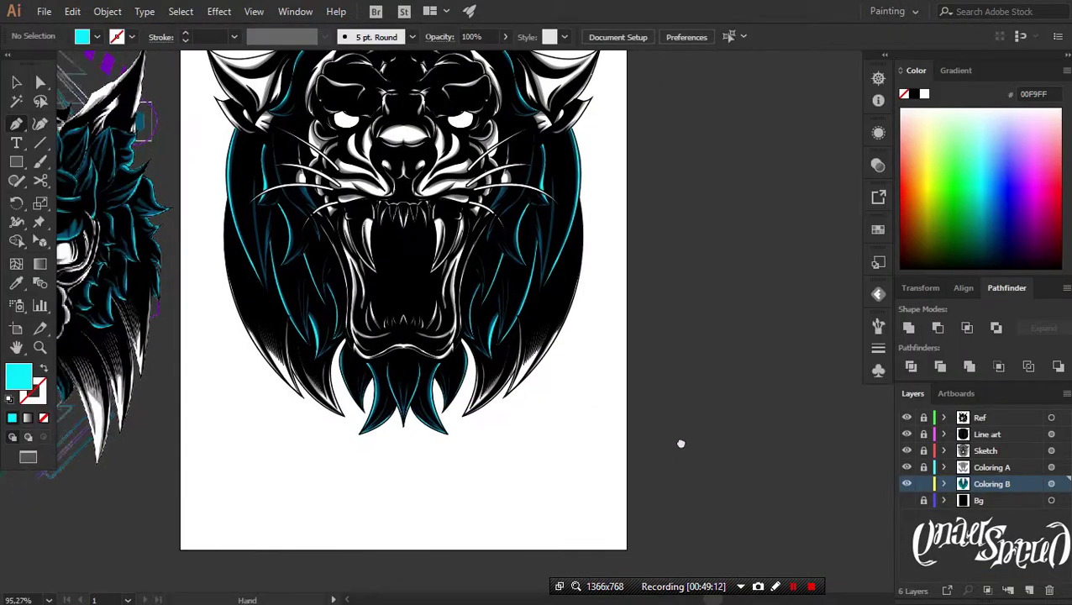
Step: Show the black Bg layer and preview the tiger against it in full screen mode
left_click(906, 501)
key("ctrl+alt+0")
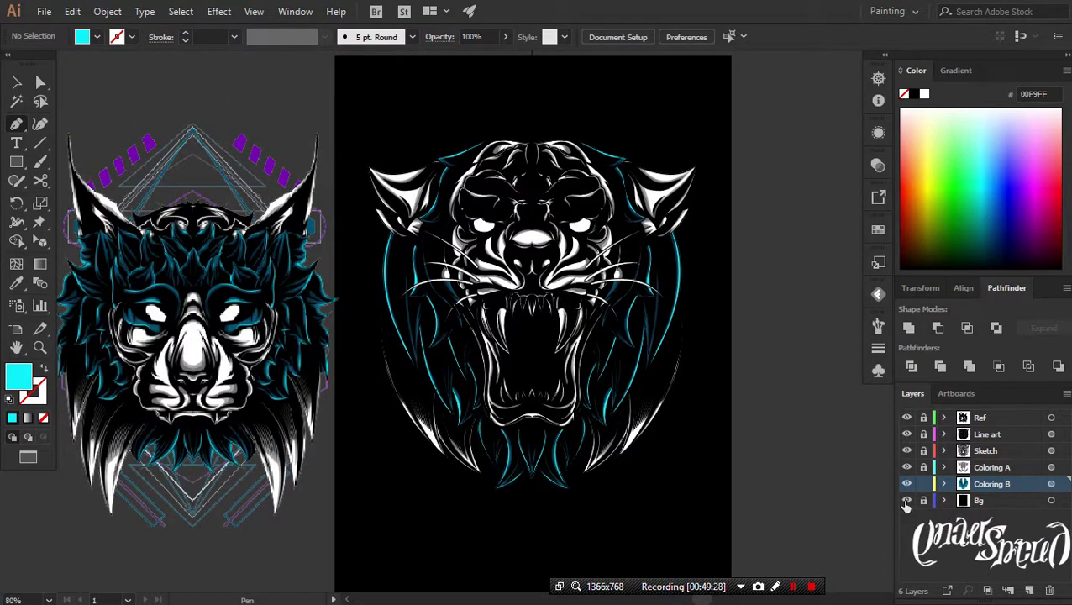
key("f")
key("f")
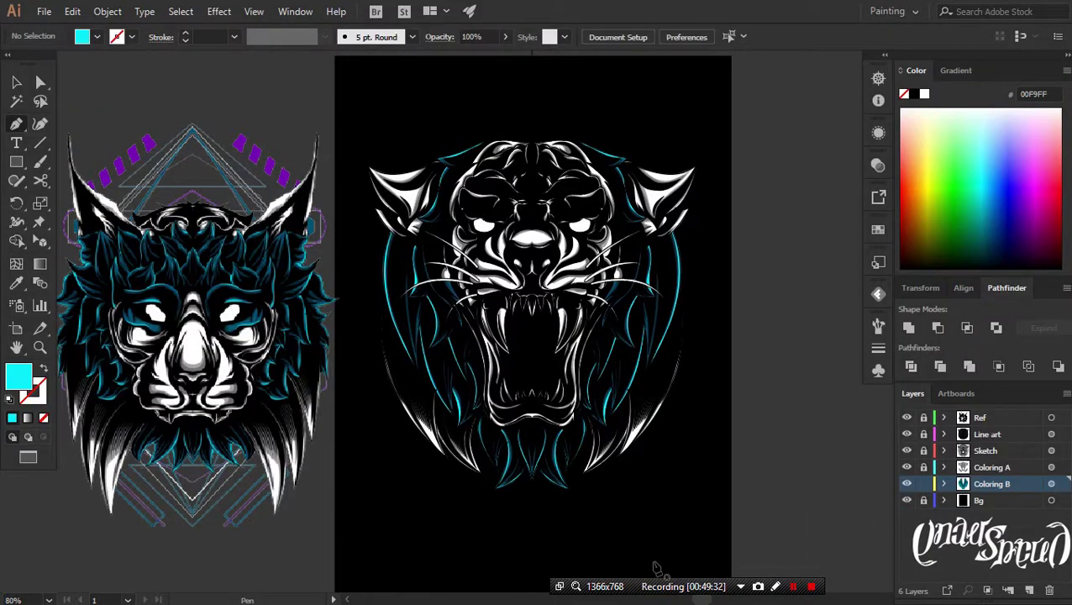
key("f")
key("f")
key("ctrl+0")
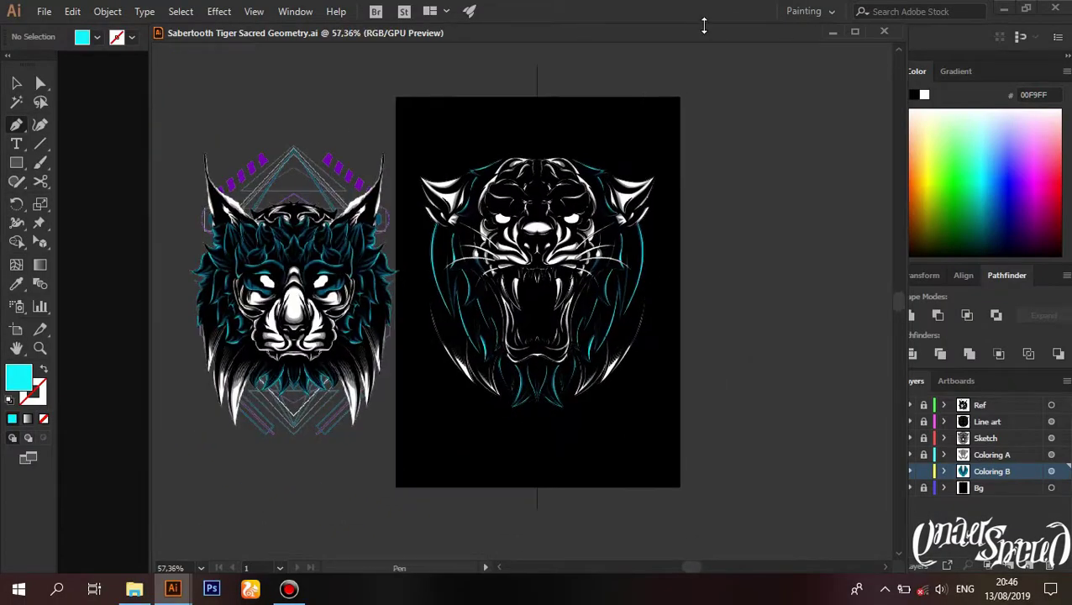
key("f")
left_click_drag(454, 346, 470, 346)
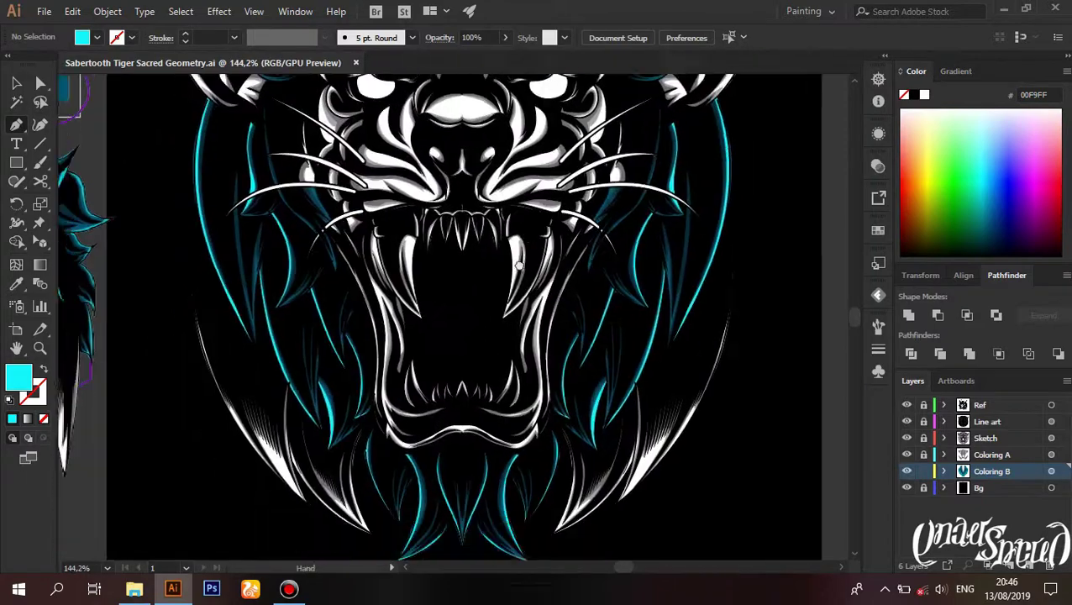
left_click(344, 342)
key("f")
key("f")
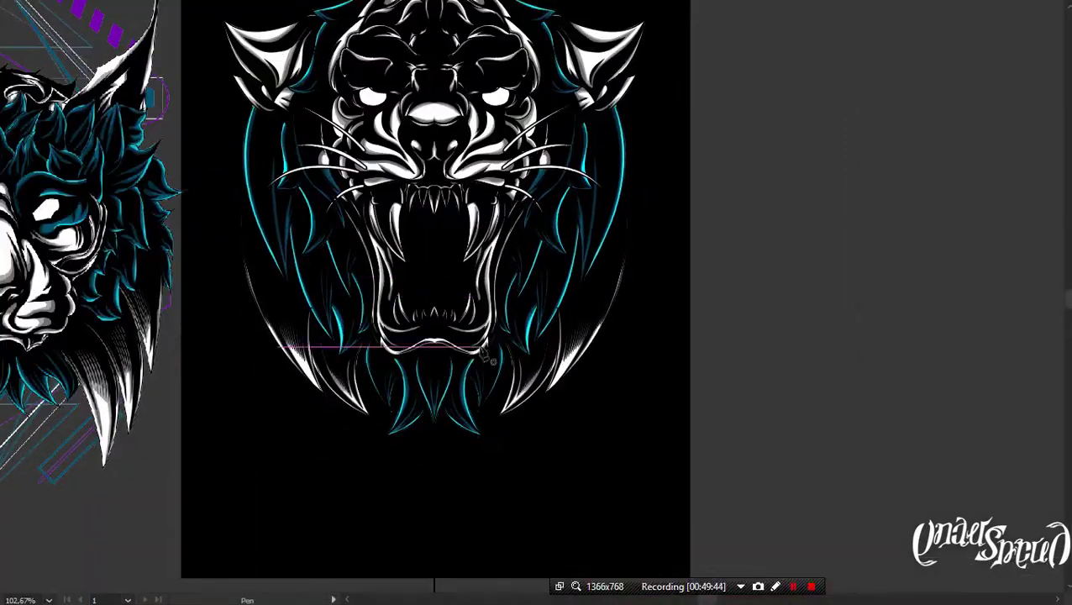
key("f")
scroll(542, 346, "down", 3)
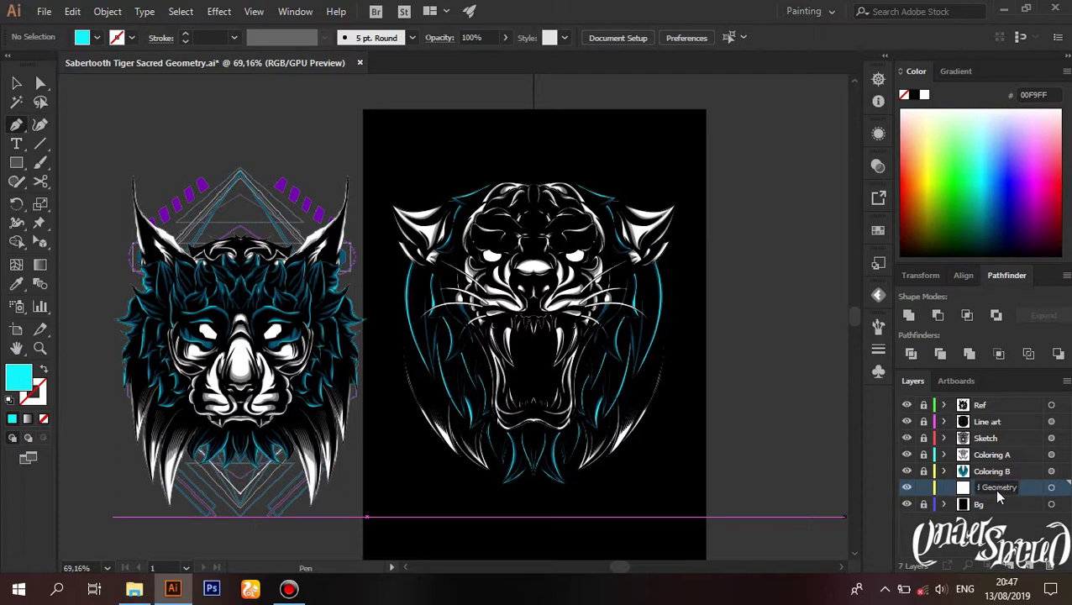
Step: Hide the tiger layers and sample the dark teal from the Coloring B fur
left_click(907, 487, "alt")
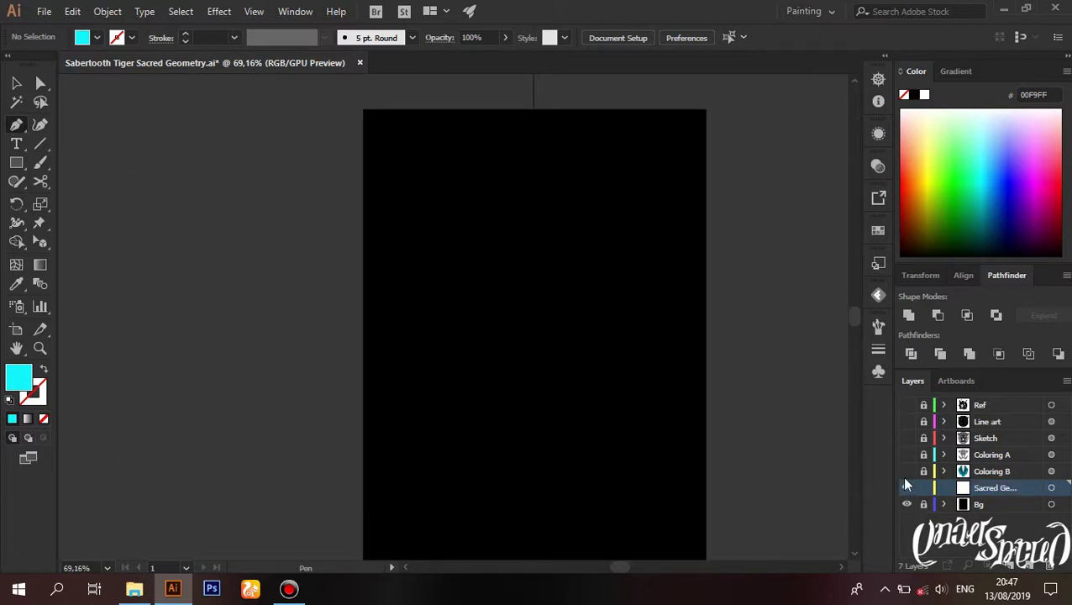
left_click(906, 471)
key("i")
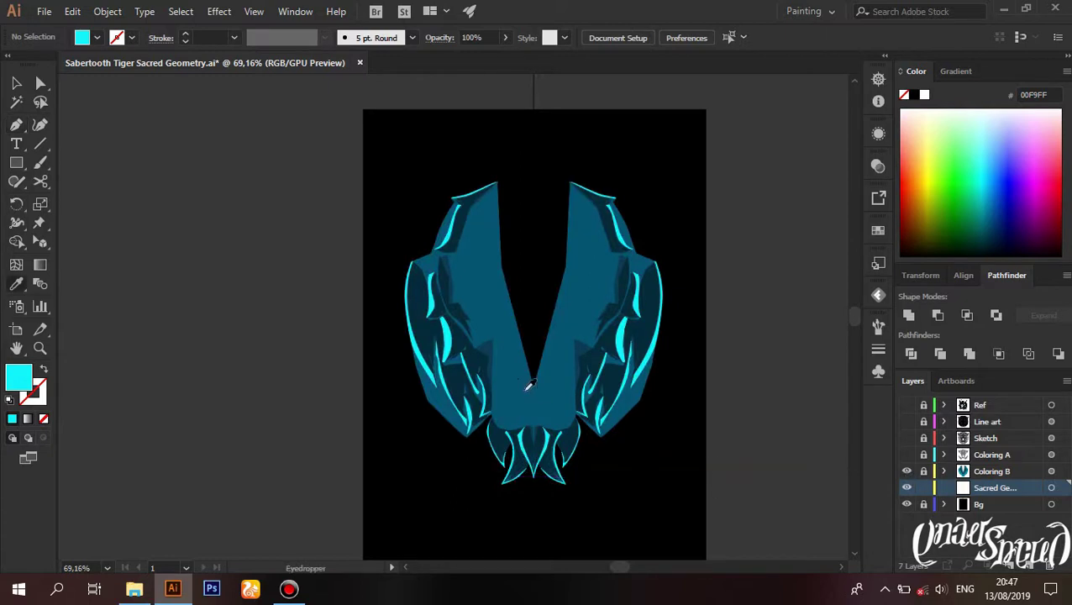
left_click(521, 382)
left_click(906, 471)
scroll(598, 378, "up", 1)
Step: Draw a teal rectangle and reshape it into an isosceles triangle with its apex top centre
key("m")
mouse_move(466, 239)
left_mouse_down()
mouse_move(738, 511)
mouse_move(657, 507)
mouse_move(658, 465)
left_mouse_up()
key("p")
left_click(658, 194)
key("a")
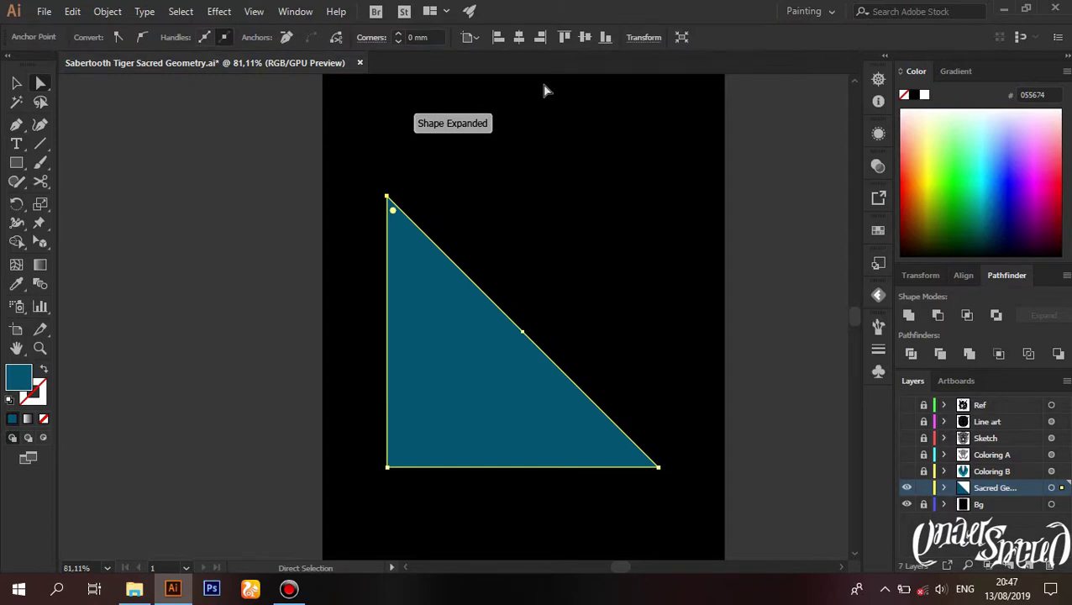
left_click_drag(386, 196, 522, 196)
key("v")
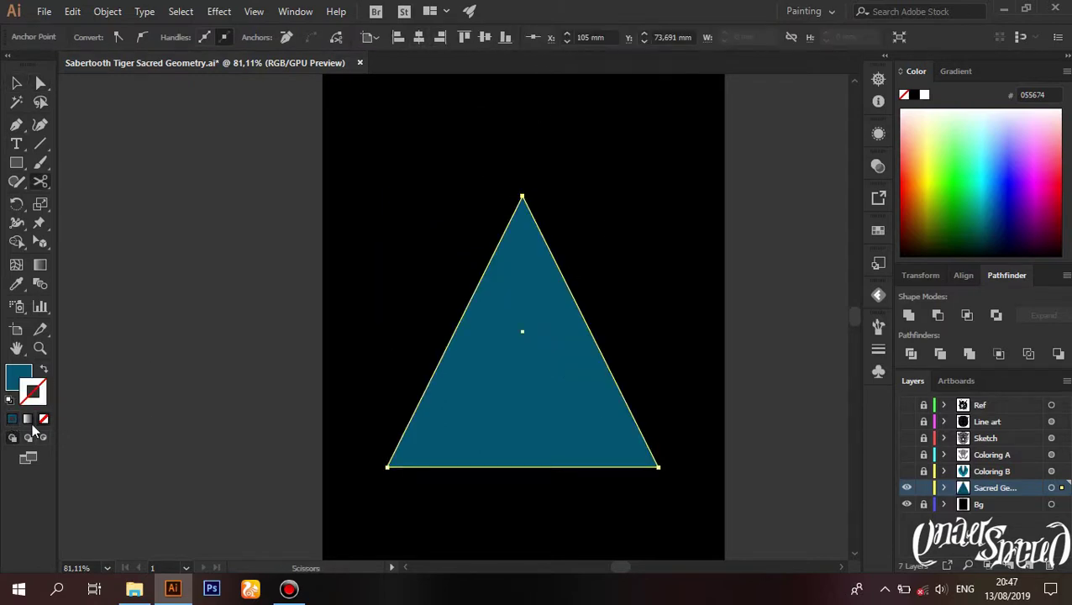
Step: Turn the triangle into a 3 pt teal outline and enlarge it around its centre
key("shift+x")
key("v")
left_click(390, 302)
key("ctrl+z")
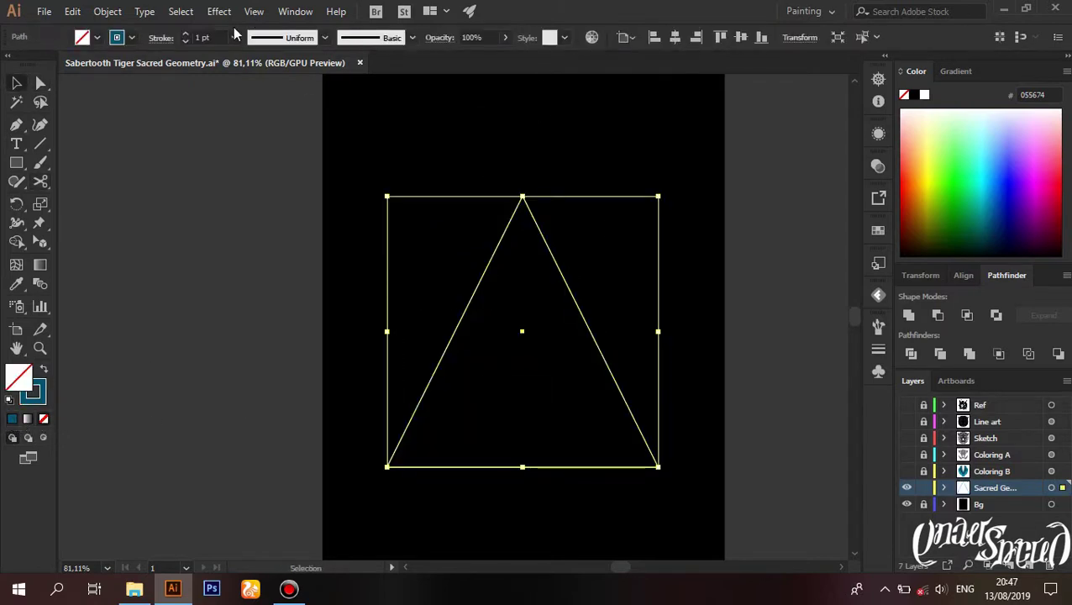
left_click(249, 142)
left_click_drag(658, 195, 687, 168)
left_click(766, 321)
Step: Sample white and grey from the Coloring A tiger artwork, then hide it again
left_click(906, 454)
key("i")
left_click(471, 329)
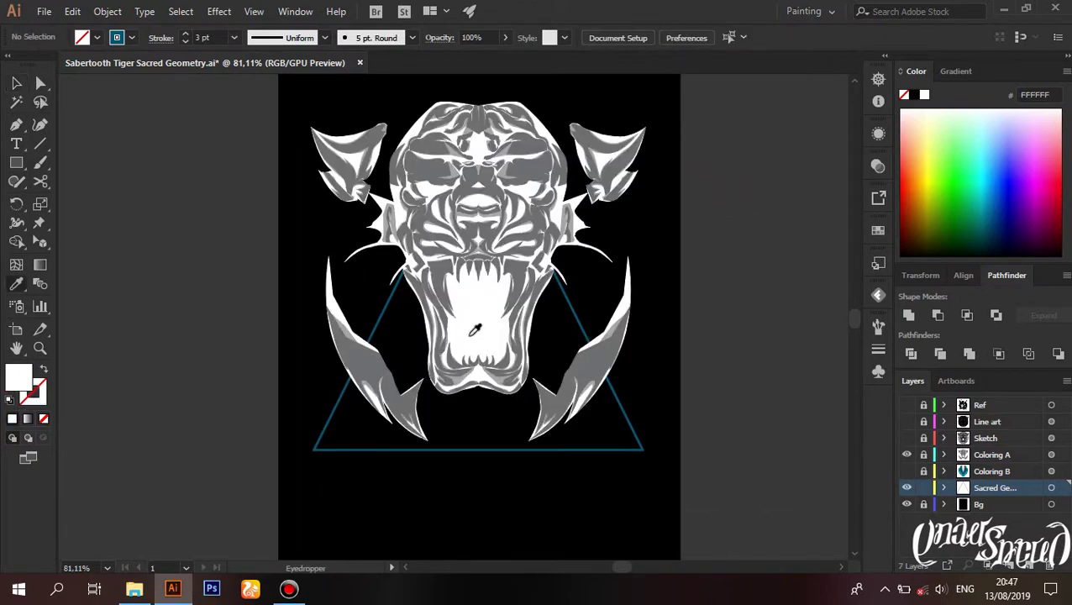
scroll(458, 240, "up", 5)
left_click(463, 248)
scroll(321, 317, "down", 4)
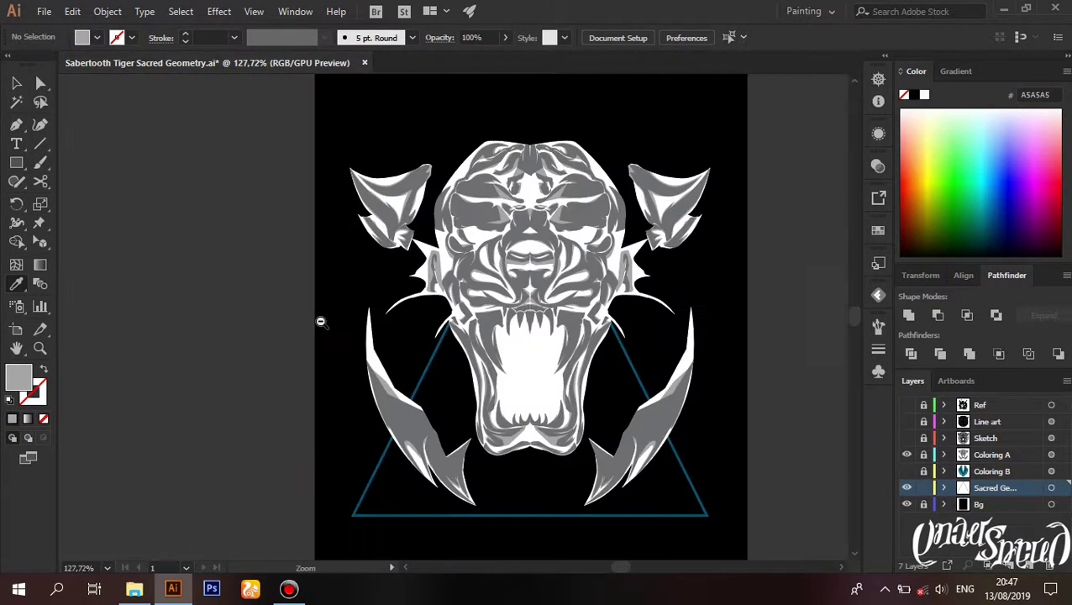
left_click(906, 455)
scroll(493, 294, "down", 3)
Step: Draw a grey square outline overlapping the triangle
key("m")
left_click_drag(443, 283, 498, 338)
left_click_drag(517, 384, 701, 539)
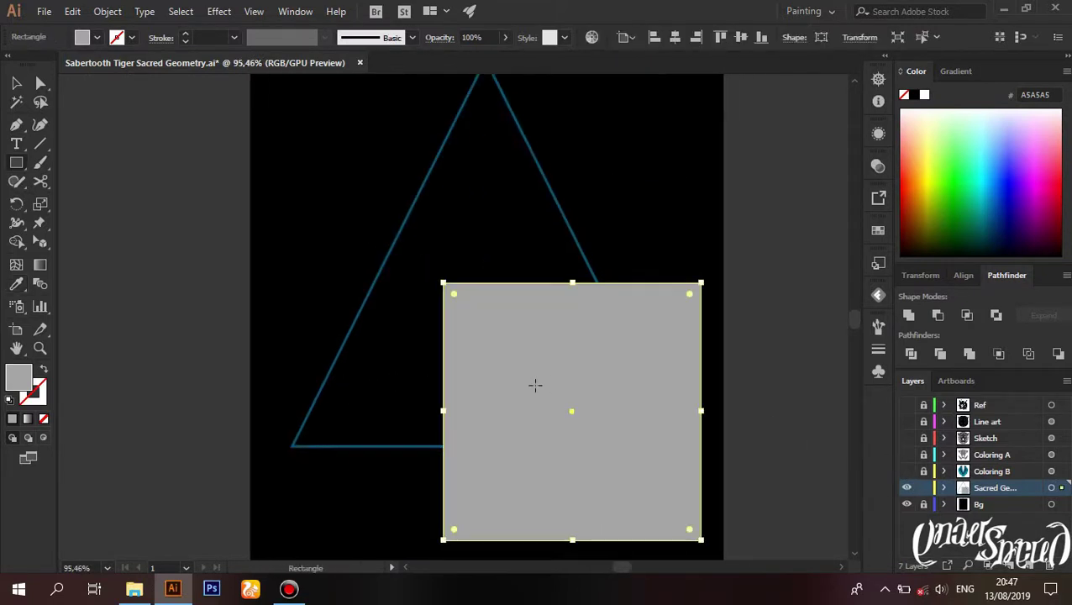
key("shift+x")
left_click_drag(146, 405, 89, 367)
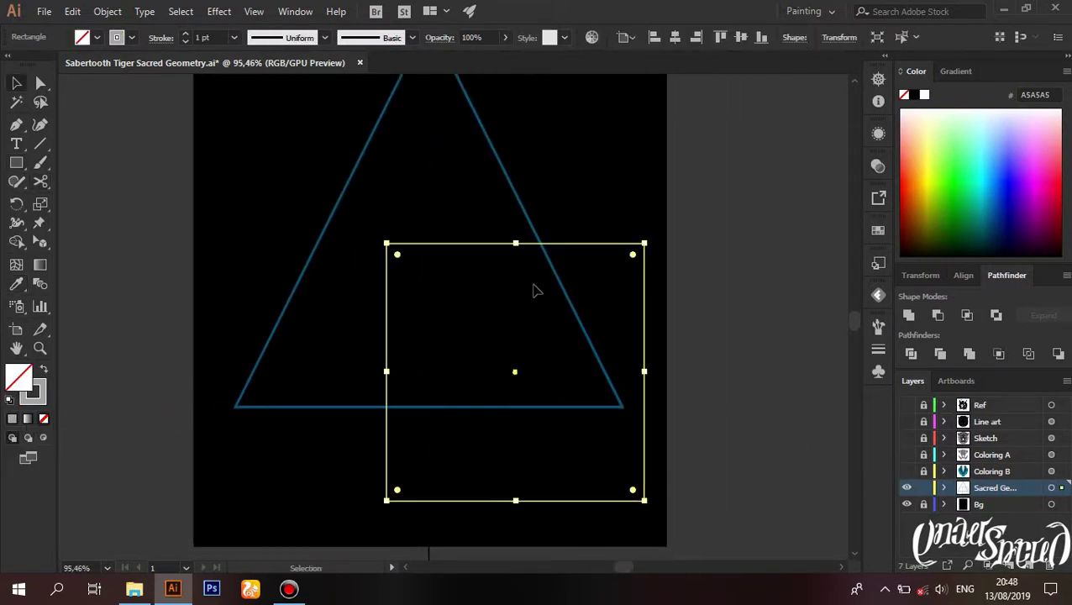
Step: Rotate the square 45° into a diamond, centre it, and lower it inside the triangle
left_click_drag(651, 243, 682, 77)
left_click(674, 37)
left_click(741, 37)
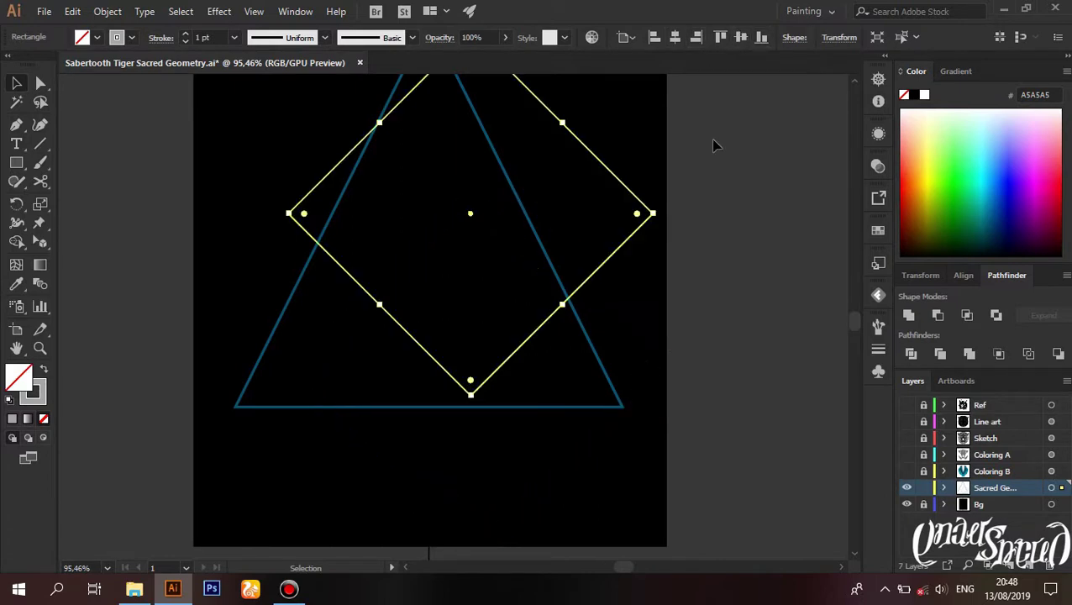
left_click_drag(485, 346, 480, 459)
Step: Set the diamond outline to 0.25 pt
scroll(580, 455, "down", 3)
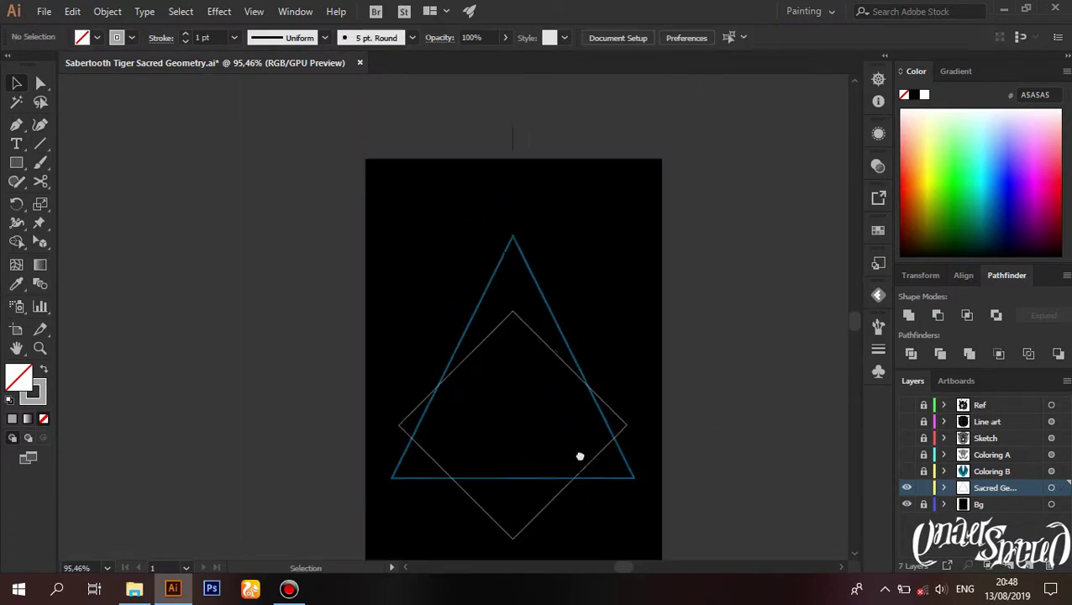
scroll(541, 335, "up", 2)
left_click(234, 38)
left_click(235, 48)
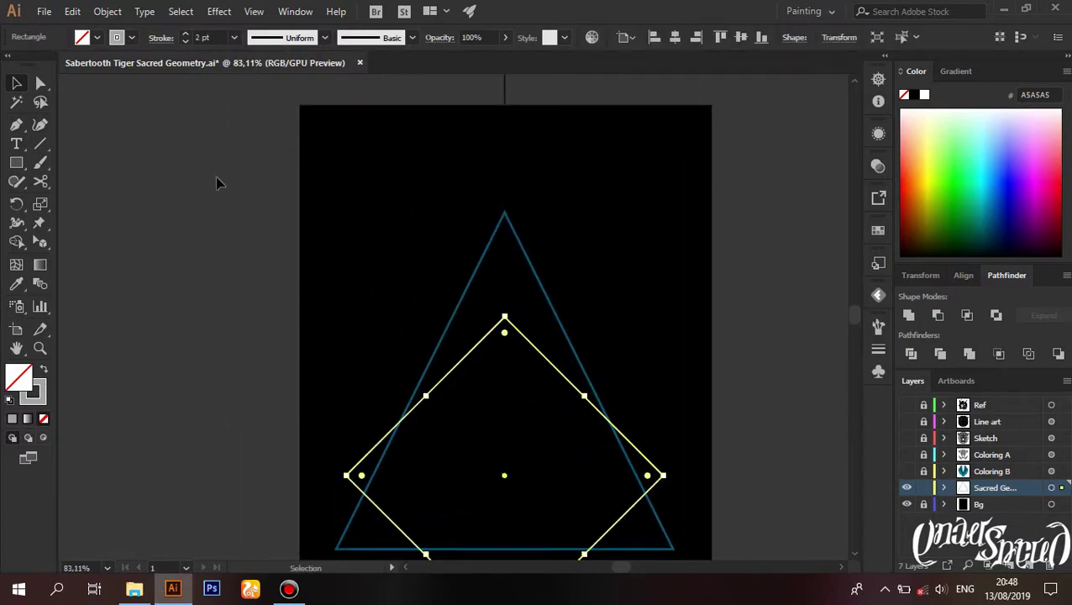
Step: Duplicate the triangle slightly upward, enlarging the copy and flattening its bottom edge
left_click(216, 183)
scroll(424, 347, "down", 1)
left_click_drag(423, 347, 400, 256)
left_click_drag(615, 447, 638, 474)
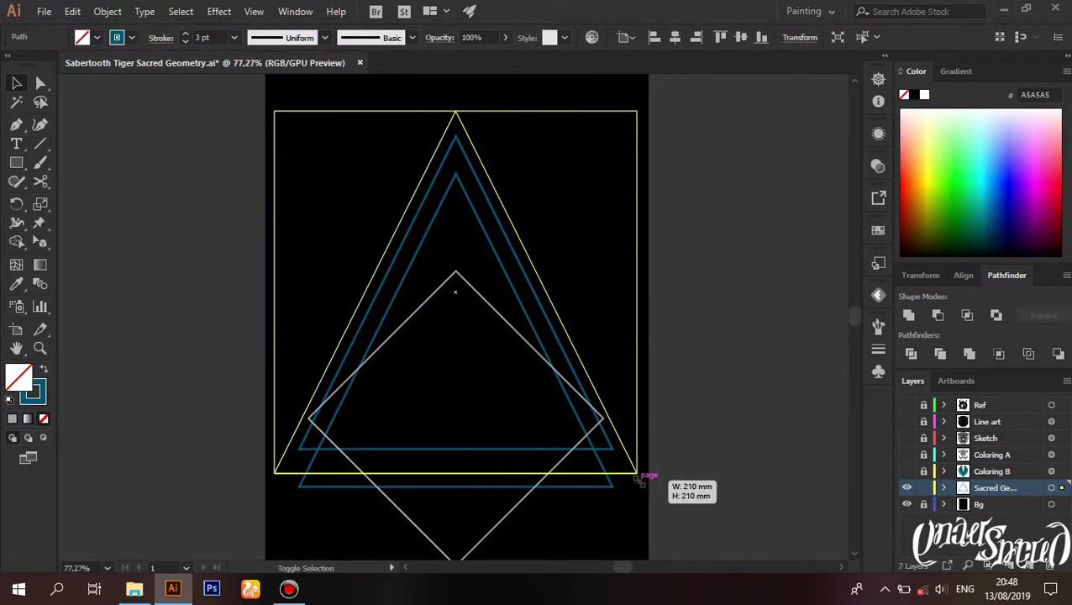
left_click_drag(455, 464, 455, 390)
Step: Make a larger copy of the diamond
left_click(139, 397)
left_click(474, 361, "alt")
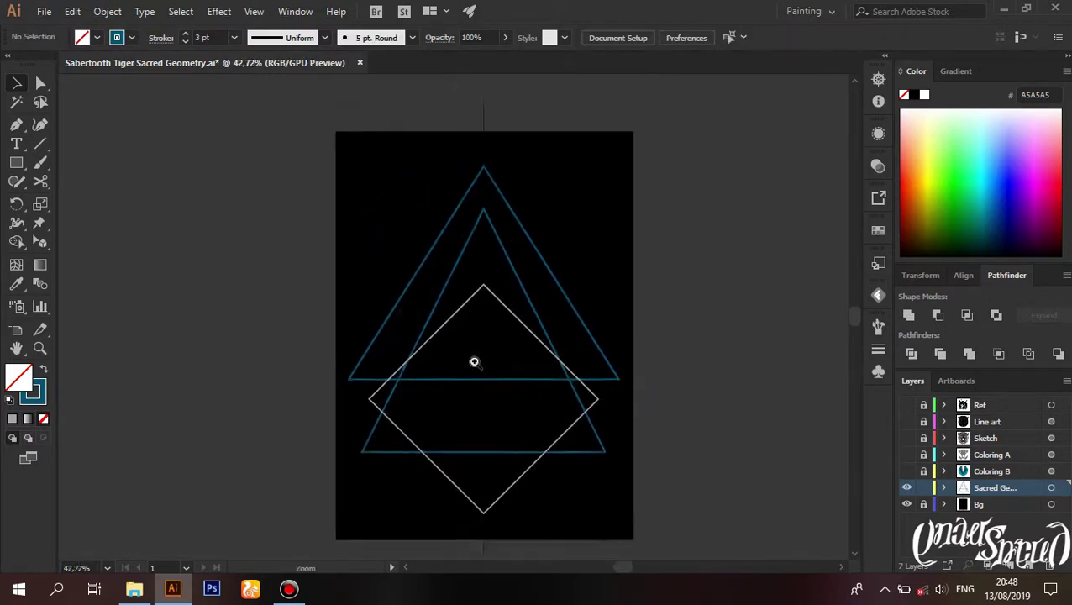
left_click_drag(455, 257, 466, 197)
Step: Give the diamond copy a 0.5 pt outline and enlarge it around its centre
left_click(233, 38)
left_click(248, 73)
left_click_drag(598, 297, 637, 298)
left_click(269, 393)
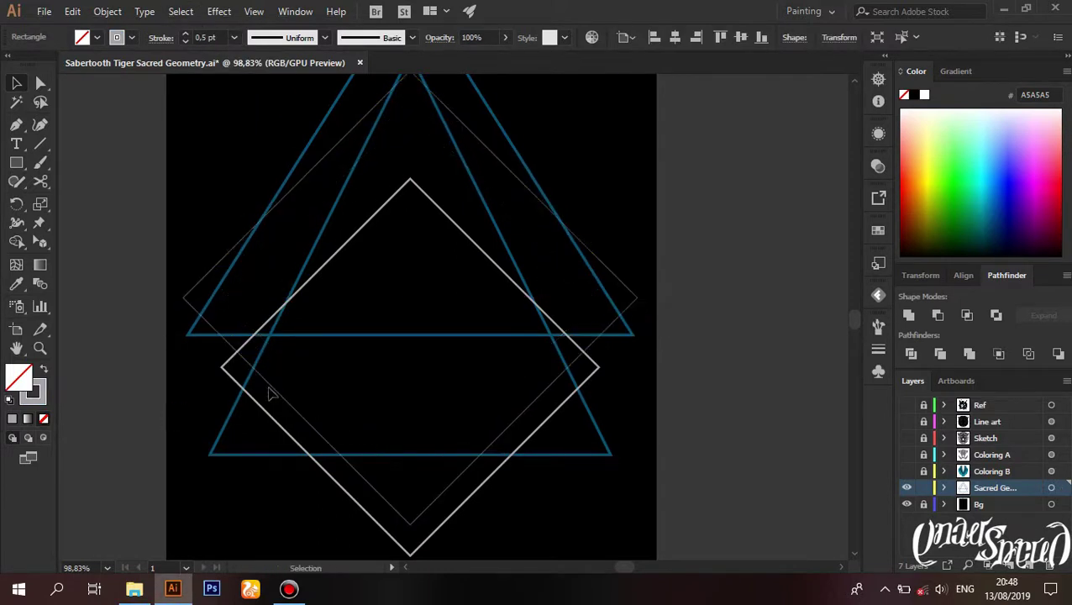
scroll(502, 243, "down", 3)
scroll(485, 165, "up", 1)
scroll(474, 188, "up", 1)
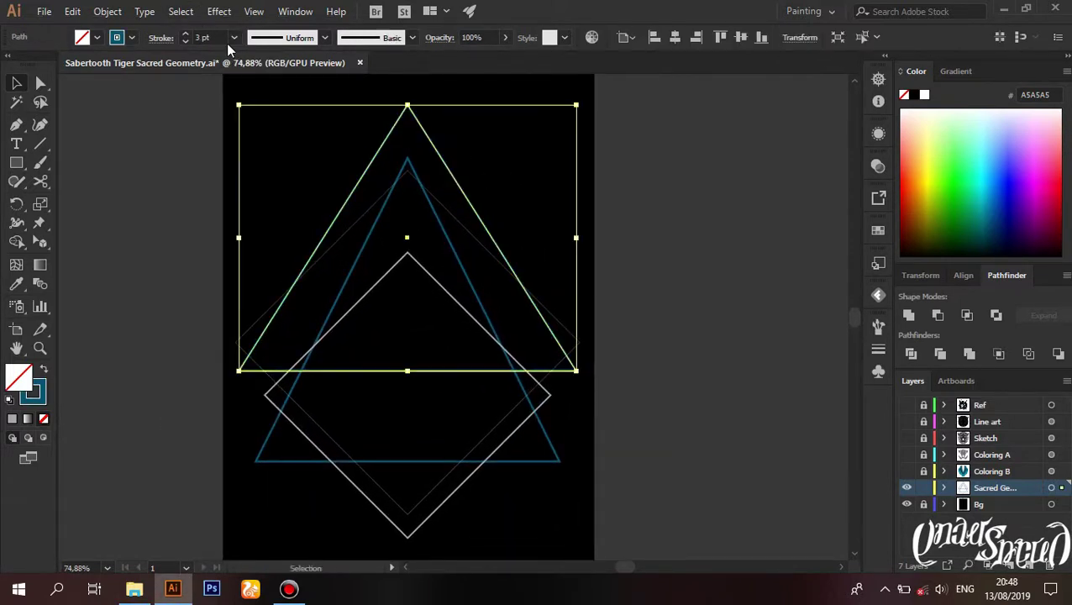
Step: Reflect a copy of the triangle and move it down so it points downward
right_click(475, 194)
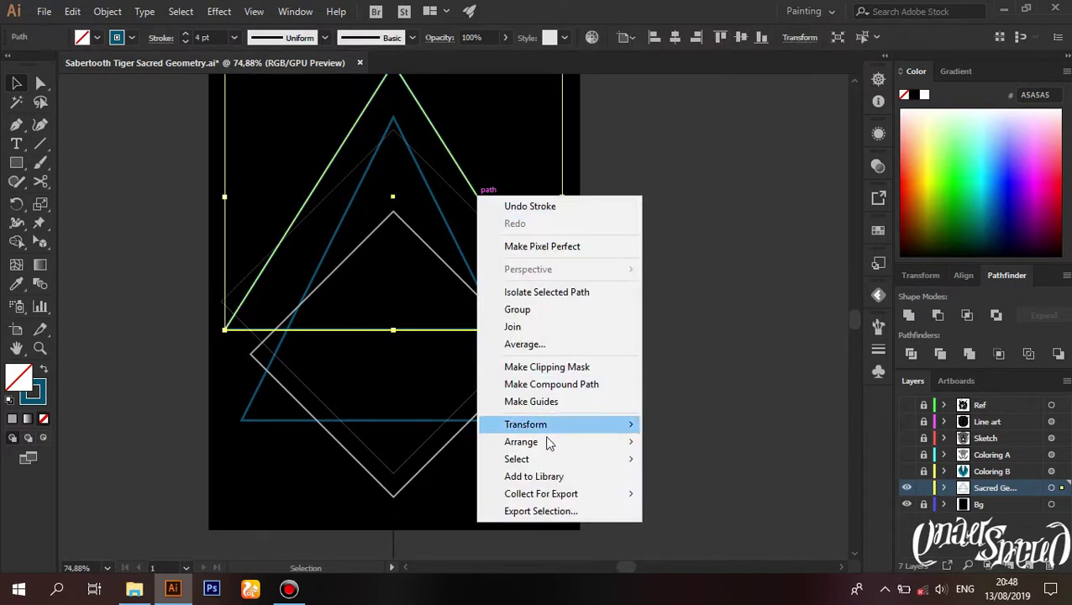
mouse_move(526, 424)
left_click(680, 470)
left_click(474, 383)
left_click_drag(426, 299, 400, 492)
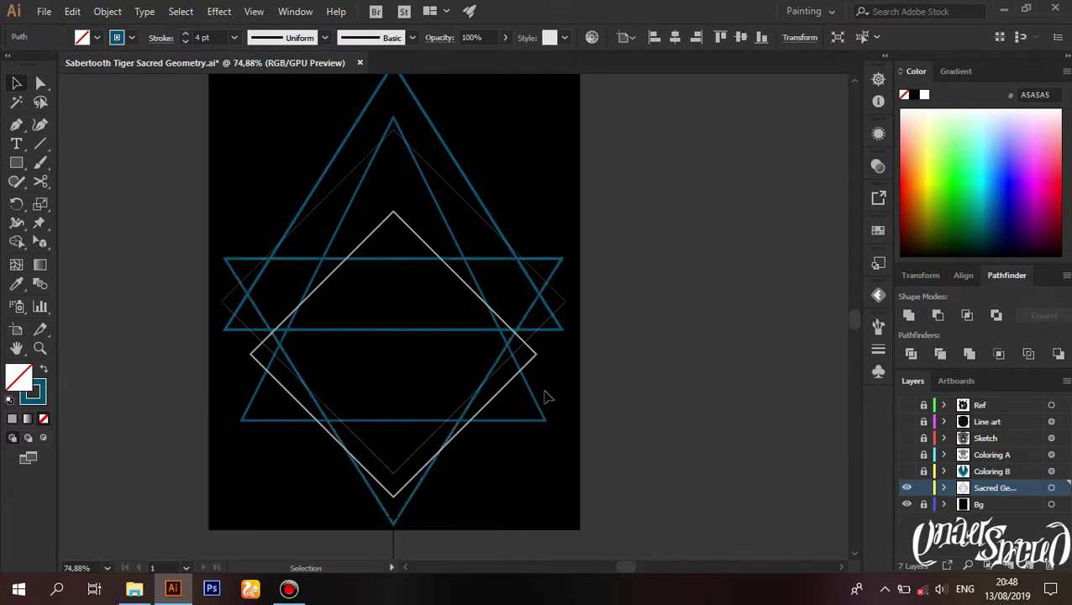
scroll(486, 244, "up", 2)
Step: Resize the outer triangle and set its stroke weight to 2 pt
left_click(481, 302)
left_click_drag(480, 301, 492, 250)
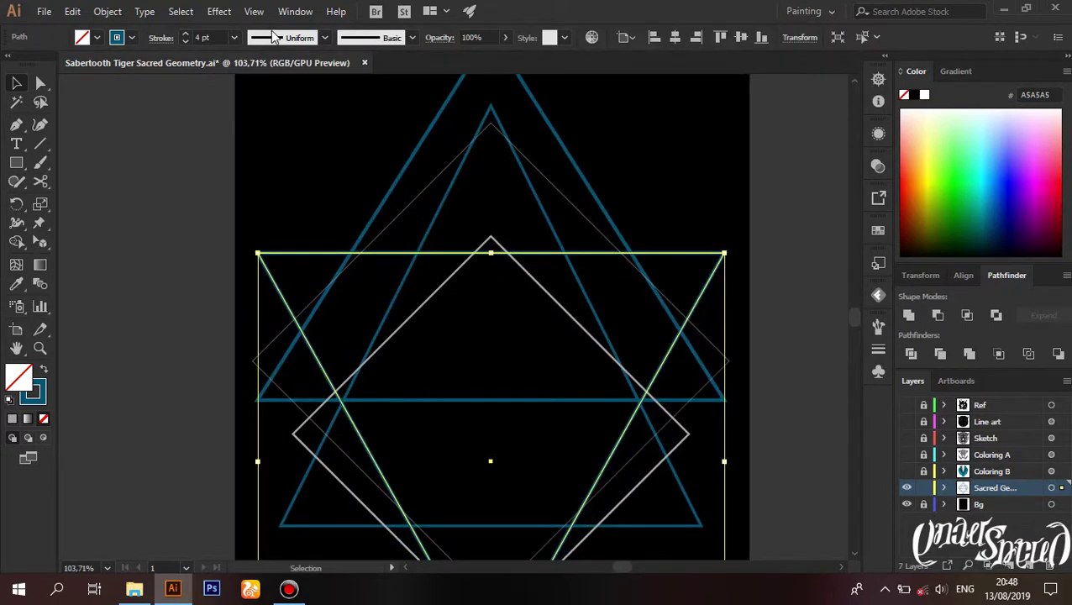
left_click(234, 37)
left_click(252, 124)
left_click(412, 258)
scroll(411, 258, "down", 2)
scroll(392, 187, "up", 1)
Step: Alt-drag a copy of the white diamond upward and shrink it slightly
left_click_drag(426, 317, 426, 124)
mouse_move(531, 250)
left_mouse_down()
mouse_move(515, 248)
mouse_move(525, 250)
left_mouse_up()
scroll(431, 304, "up", 1)
Step: Scale the large triangle smaller and return it to its original position
left_click(522, 289)
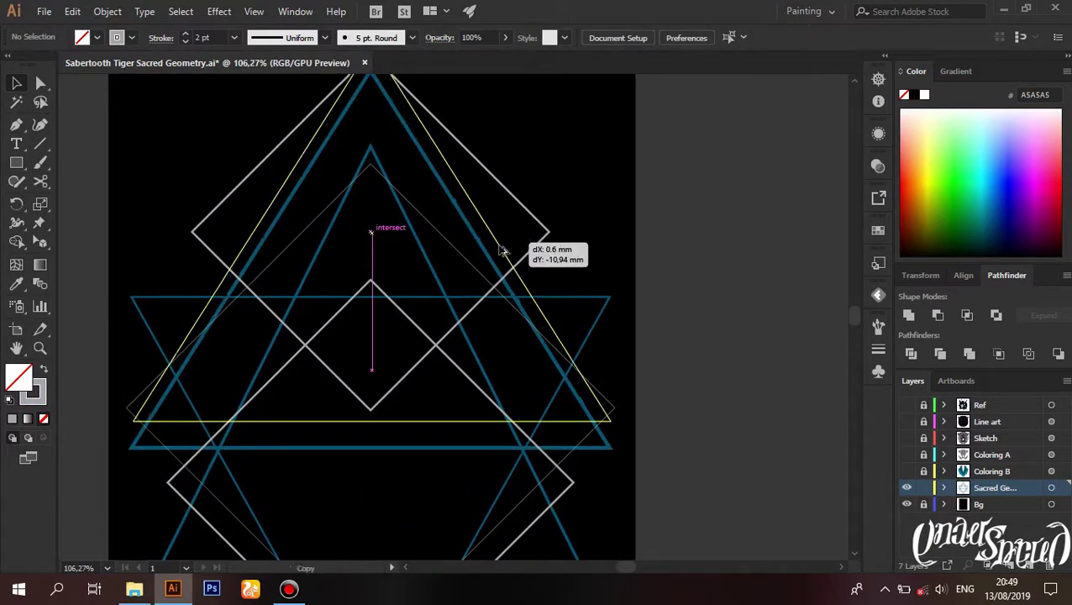
left_click_drag(610, 420, 555, 340)
scroll(423, 347, "up", 1)
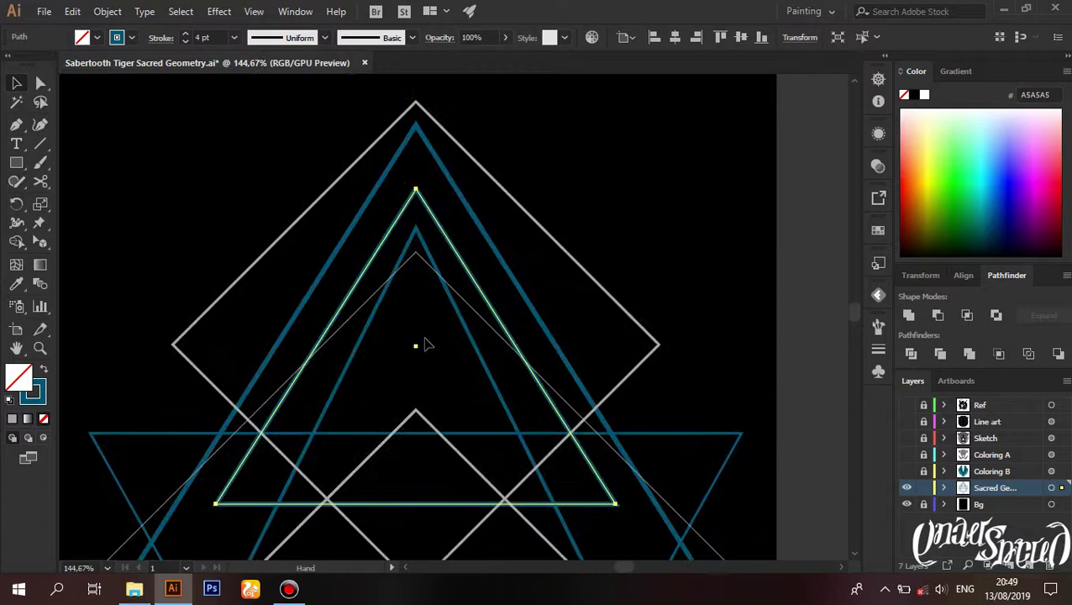
left_click(423, 347)
scroll(417, 340, "down", 2)
scroll(437, 339, "down", 2)
scroll(494, 367, "up", 4)
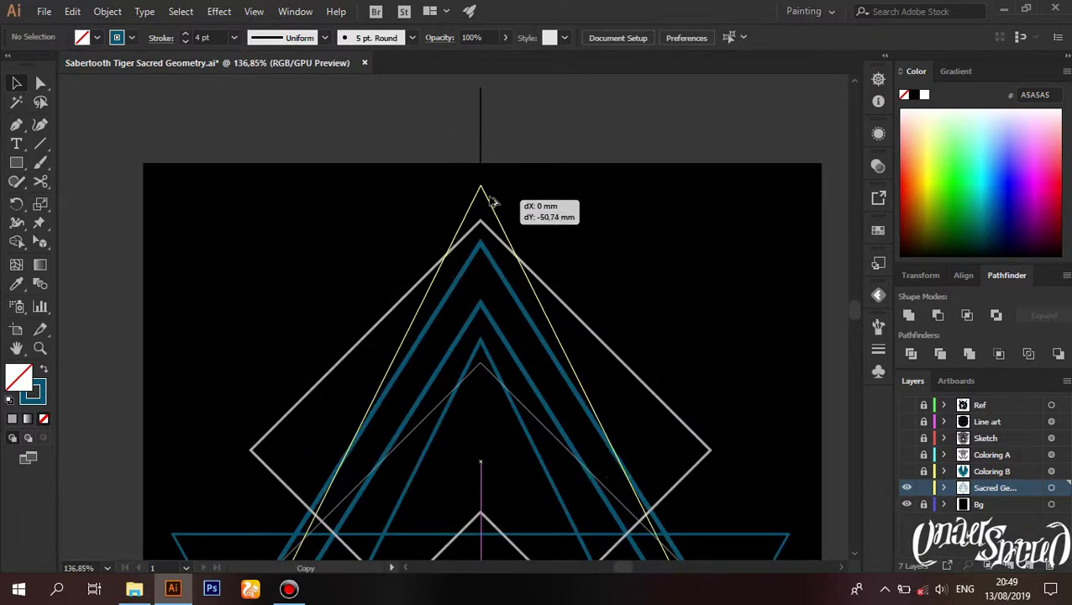
left_click_drag(493, 201, 497, 371)
left_click_drag(501, 218, 567, 370)
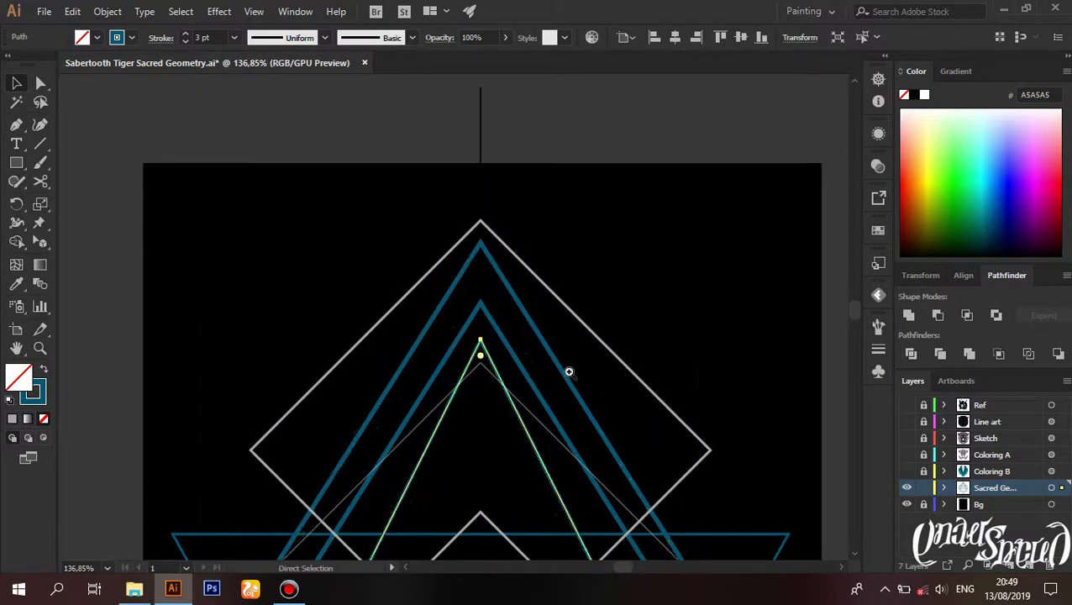
scroll(494, 386, "down", 2)
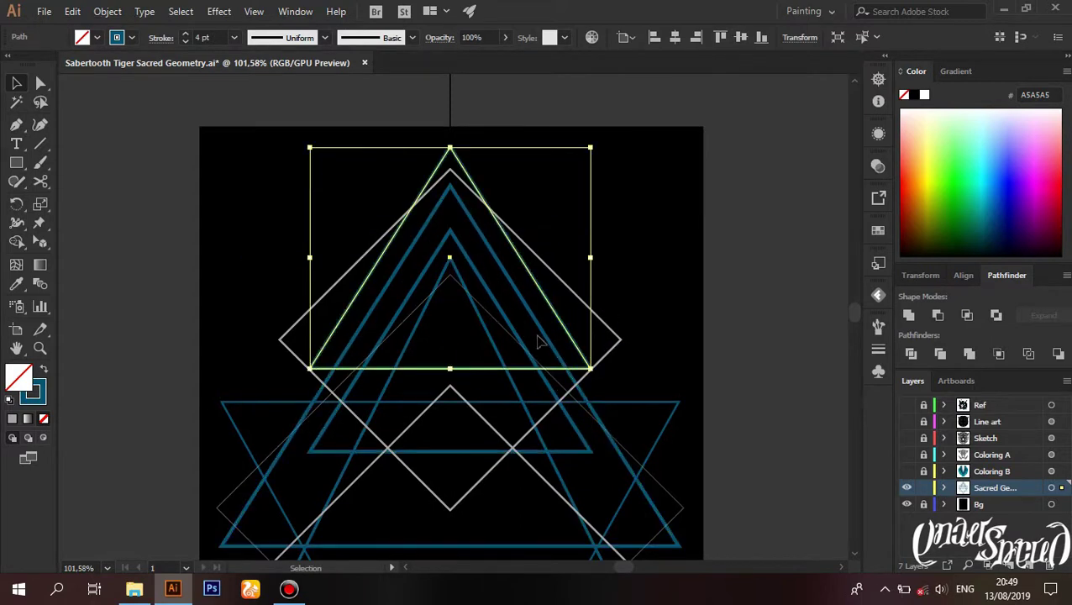
Step: Place a triangle copy near the top apex and fine-tune its position
left_click_drag(529, 298, 483, 269)
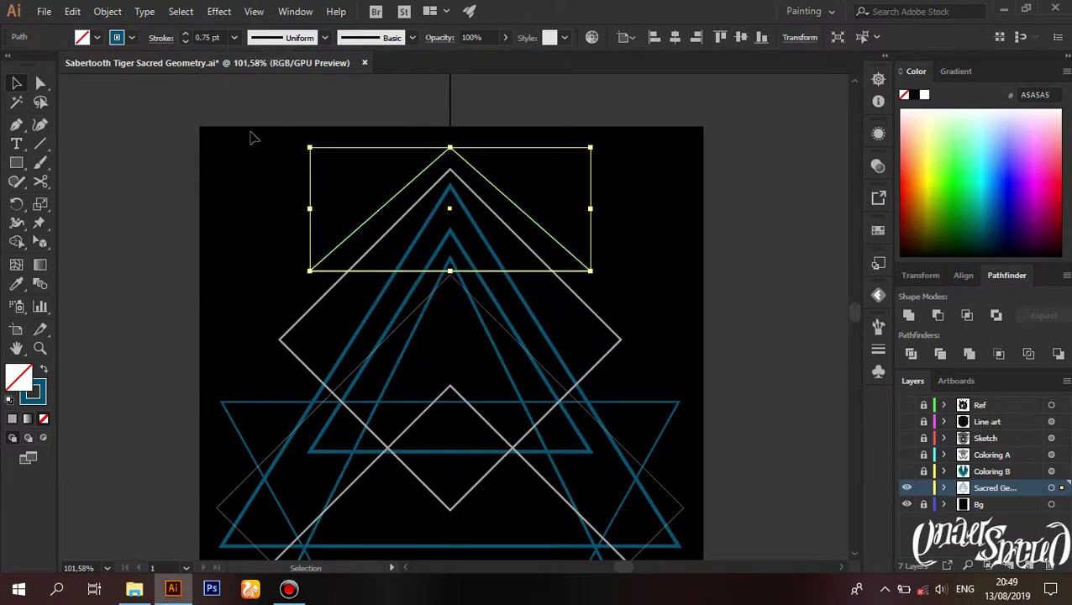
scroll(490, 225, "up", 3)
mouse_move(555, 227)
left_mouse_down()
mouse_move(485, 334)
mouse_move(415, 410)
left_mouse_up()
scroll(403, 319, "down", 2)
scroll(397, 244, "down", 3)
scroll(397, 244, "up", 4)
left_click_drag(598, 215, 587, 232)
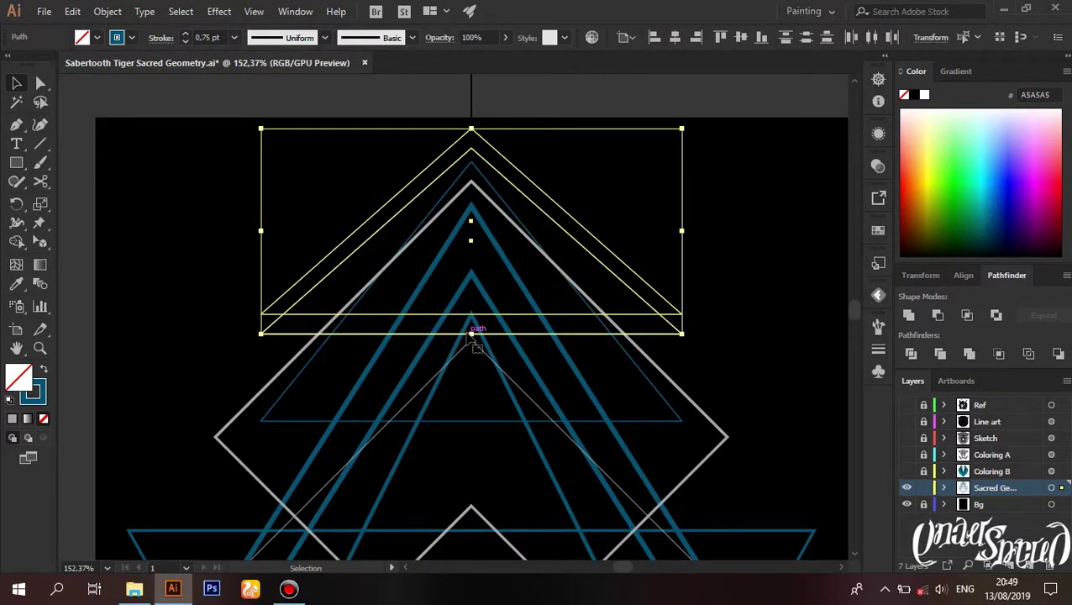
left_click_drag(473, 335, 472, 351)
scroll(471, 351, "down", 2)
scroll(345, 303, "down", 2)
Step: Move the downward-pointing triangle up slightly
key("ctrl+shift+a")
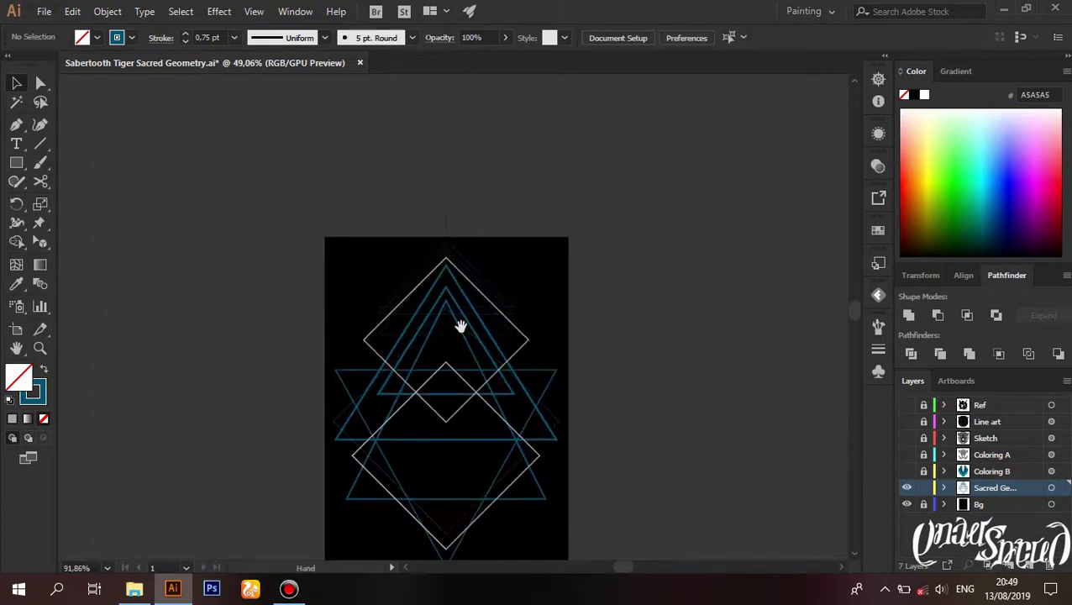
scroll(461, 326, "up", 1)
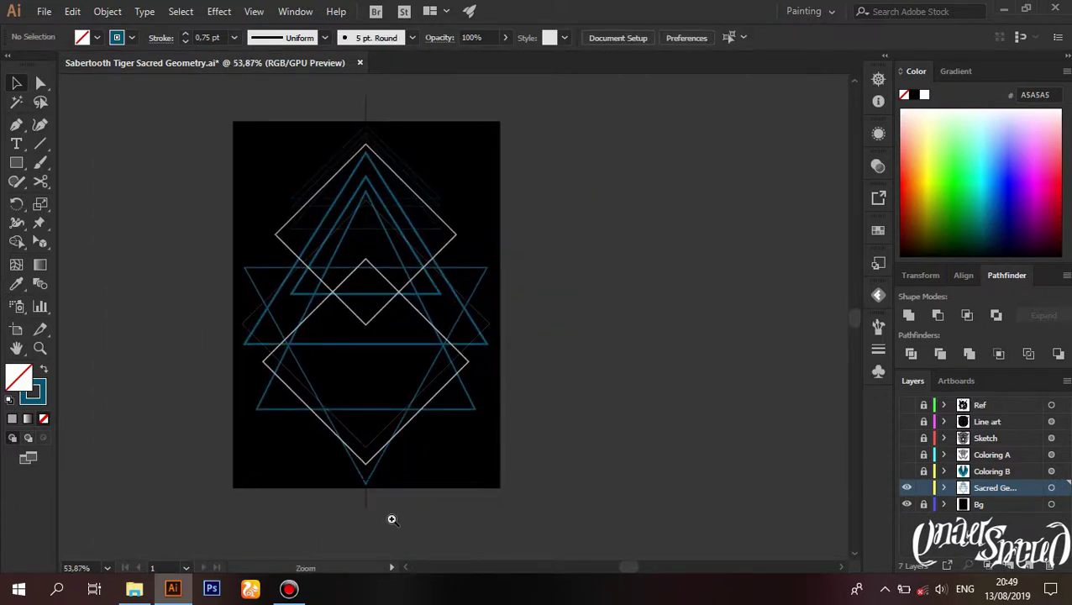
scroll(384, 483, "up", 4)
left_click_drag(360, 439, 370, 401)
scroll(390, 473, "down", 3)
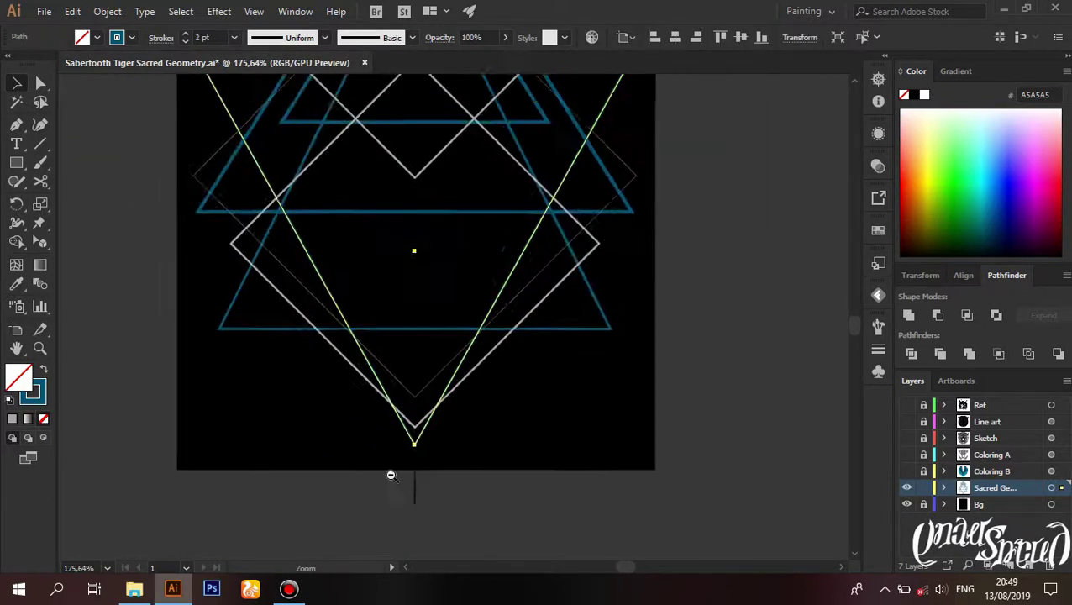
key("ctrl+shift+a")
scroll(562, 403, "up", 2)
scroll(538, 391, "up", 1)
Step: Draw a circle at the bottom tip, centred horizontally
key("l")
left_click_drag(419, 353, 567, 502)
left_click(675, 37)
key("ctrl+shift+a")
scroll(412, 423, "down", 3)
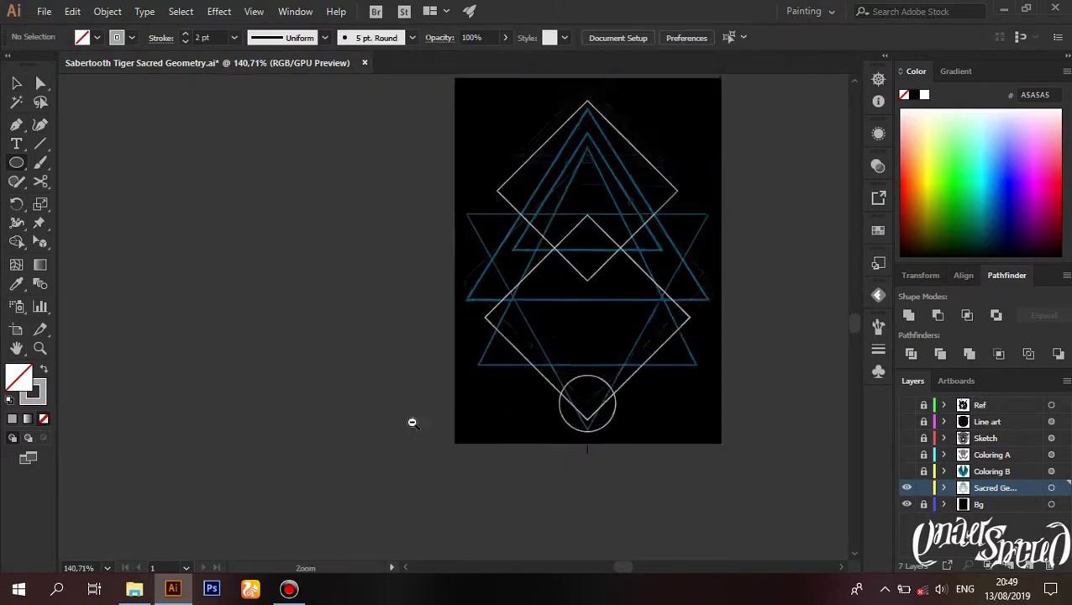
scroll(514, 376, "down", 1)
scroll(536, 263, "up", 4)
Step: Draw a 3 pt outlined circle and position it on the top apex
left_click_drag(602, 390, 653, 408)
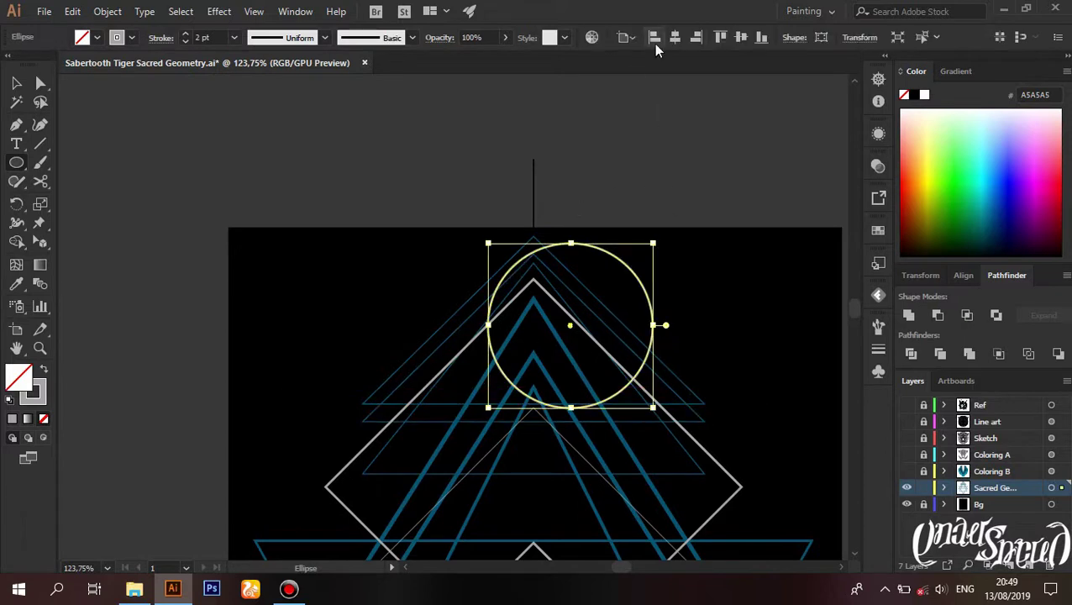
left_click(233, 37)
left_click(249, 141)
left_click_drag(616, 244, 626, 235)
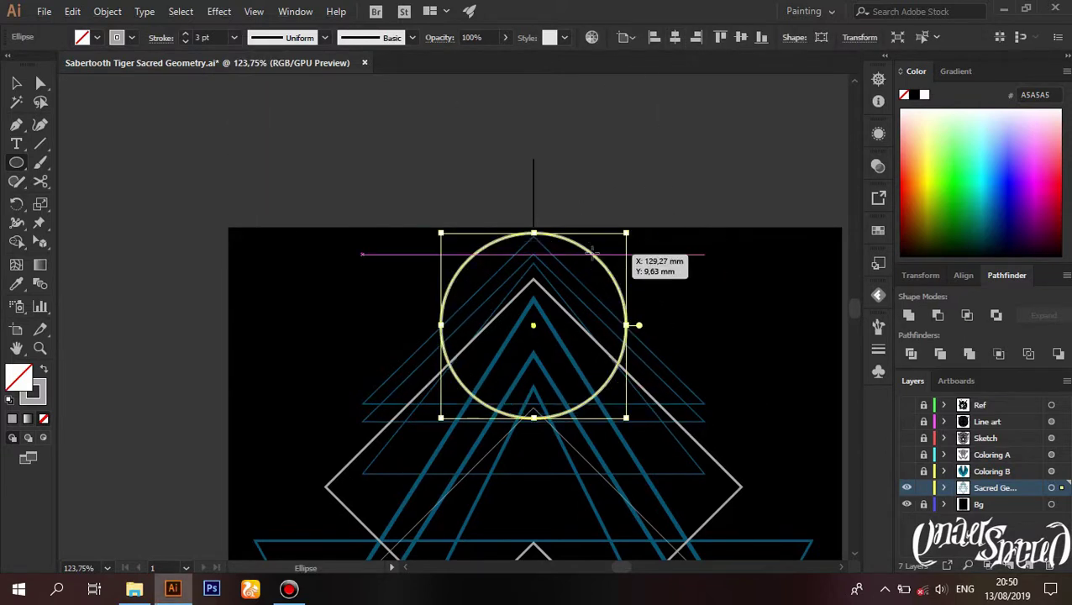
left_click_drag(536, 313, 538, 357)
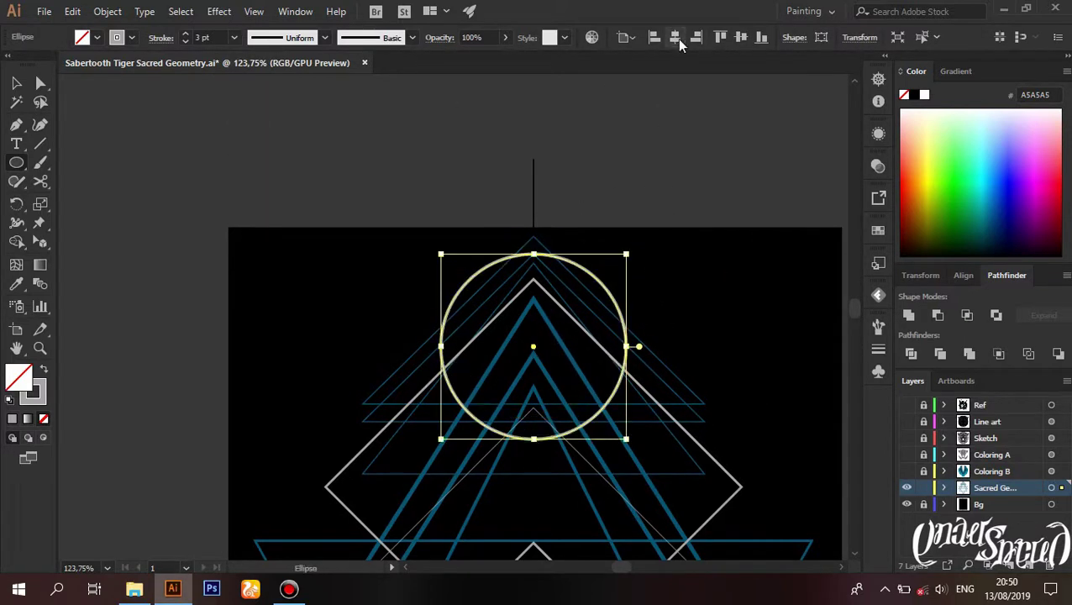
left_click(578, 245)
left_click(577, 321)
key("v")
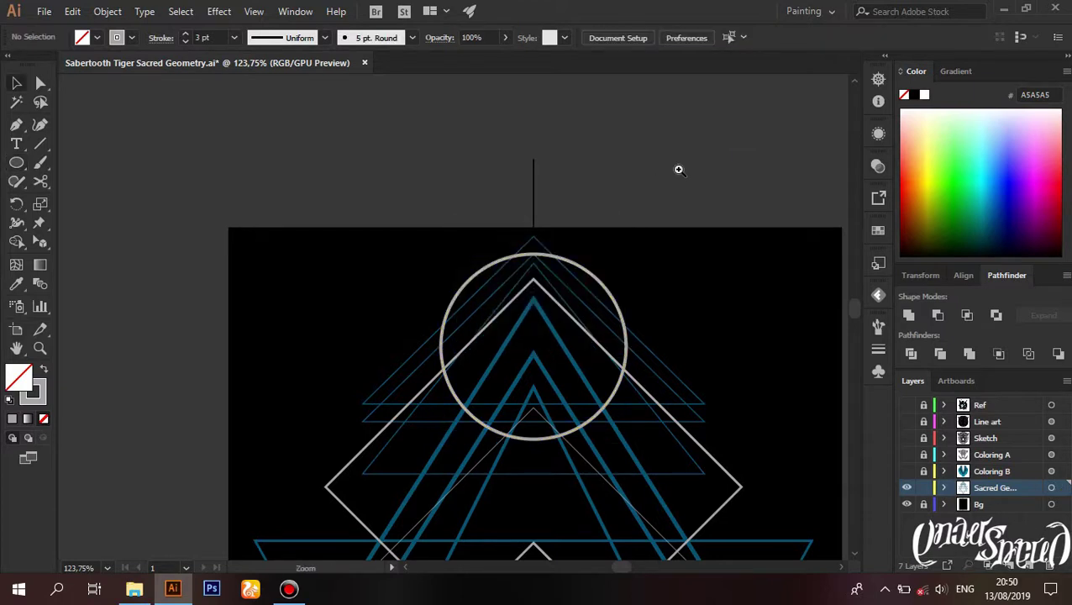
key("ctrl+0")
Step: Stretch the blue triangle further downward and review the sacred geometry paths
left_click(510, 357)
left_click_drag(502, 356, 502, 386)
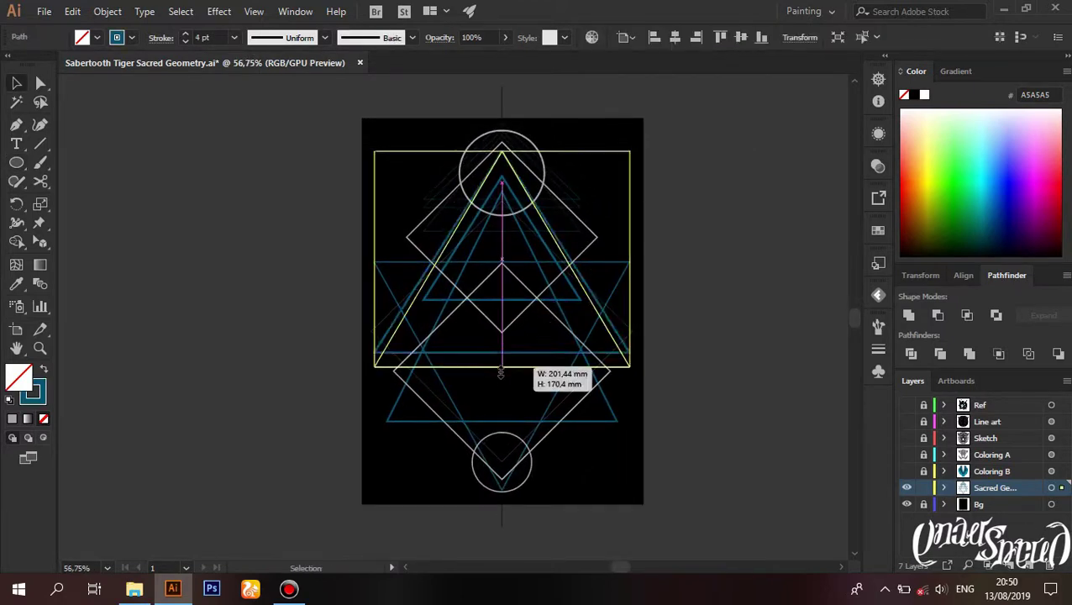
left_click(311, 432)
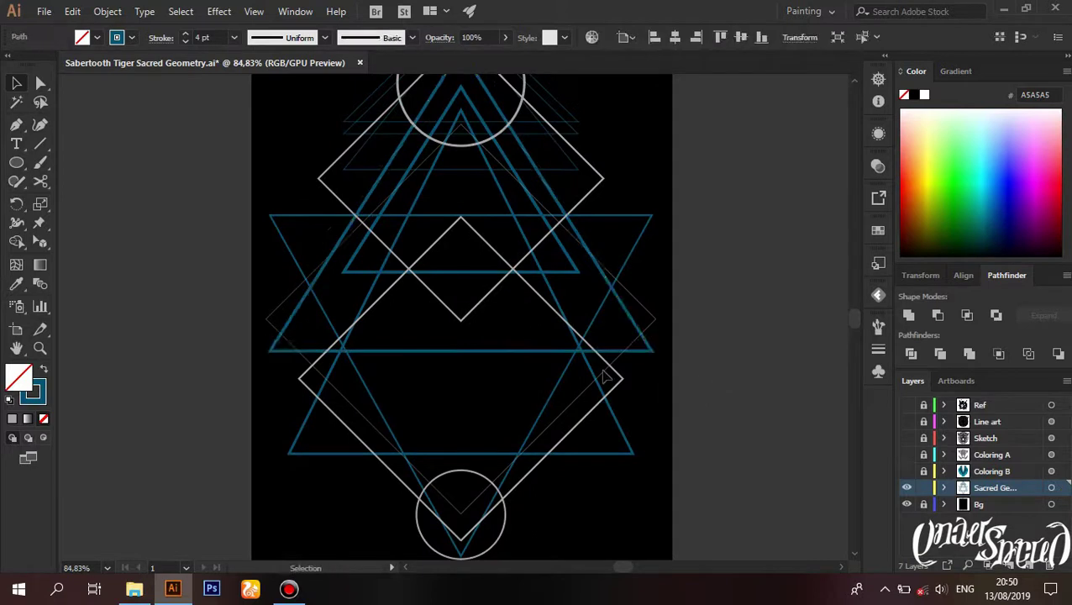
mouse_move(542, 404)
left_mouse_down()
mouse_move(441, 402)
mouse_move(529, 432)
mouse_move(530, 483)
mouse_move(517, 496)
mouse_move(527, 461)
mouse_move(516, 460)
mouse_move(518, 520)
left_mouse_up()
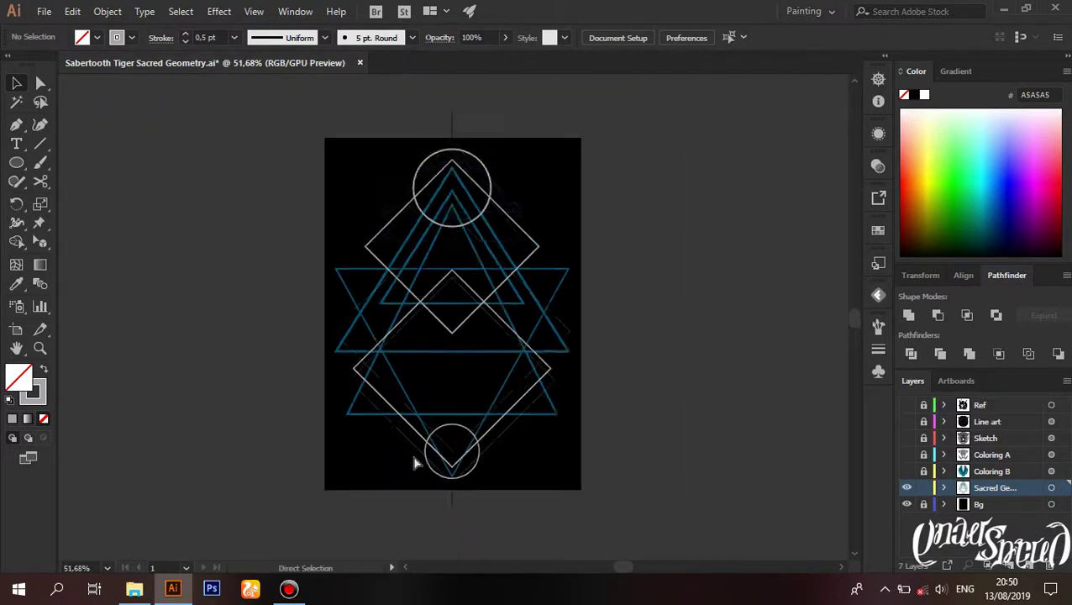
key("ctrl+a")
mouse_move(586, 434)
left_mouse_down()
mouse_move(576, 480)
mouse_move(397, 462)
left_mouse_up()
left_click(617, 479)
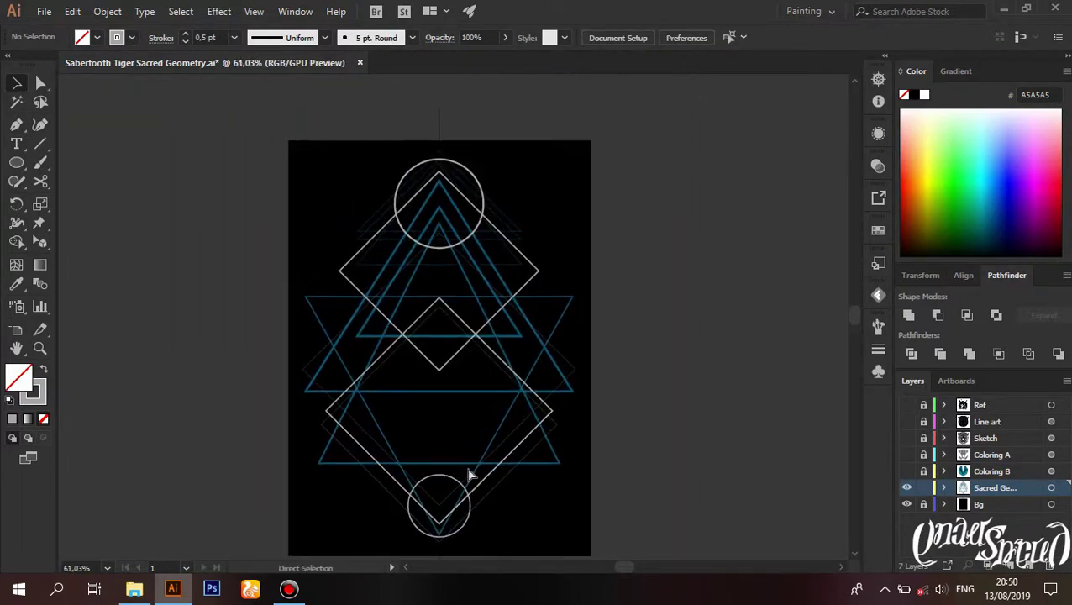
Step: Draw a solid blue horizontal band rectangle and a second tilted rectangle beside the lower circle
scroll(307, 477, "up", 5)
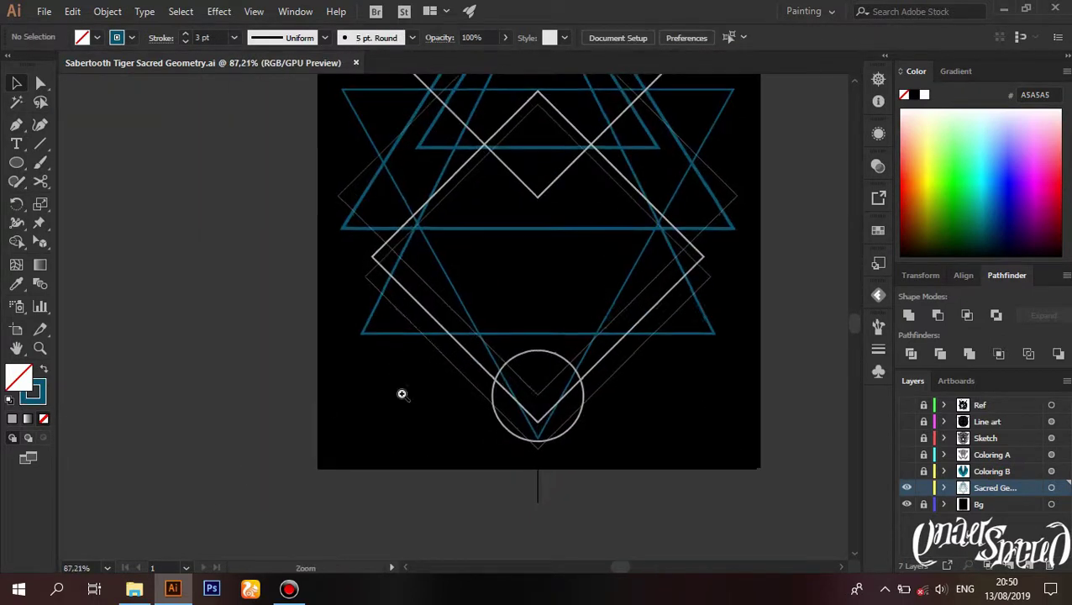
key("m")
left_click_drag(618, 441, 617, 441)
scroll(531, 453, "up", 1)
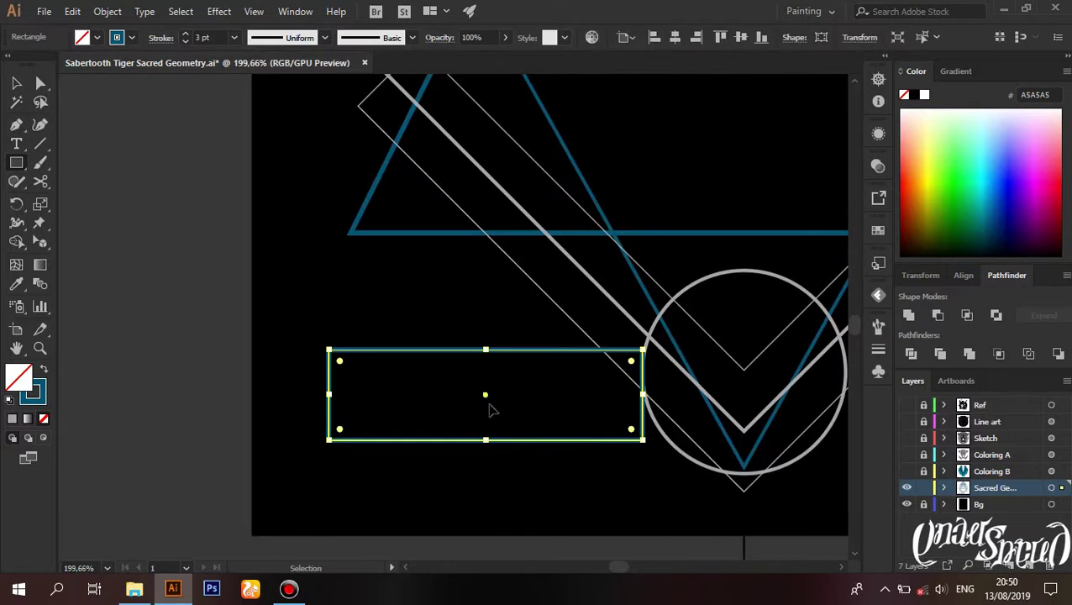
left_click_drag(431, 407, 303, 416)
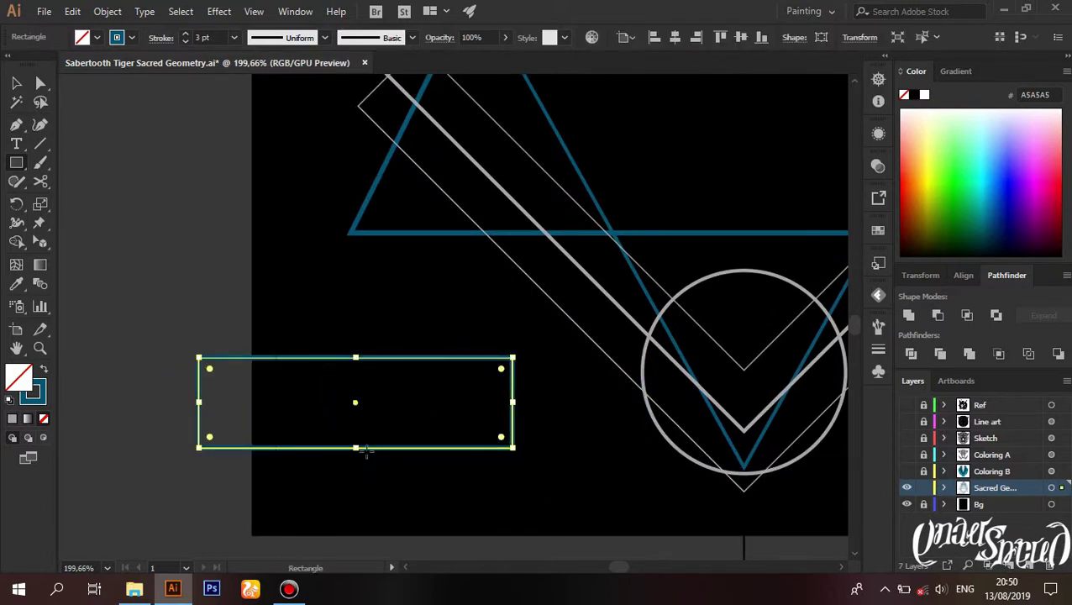
scroll(248, 470, "up", 3)
key("shift+x")
key("ctrl+shift+a")
left_click_drag(202, 252, 279, 430)
key("v")
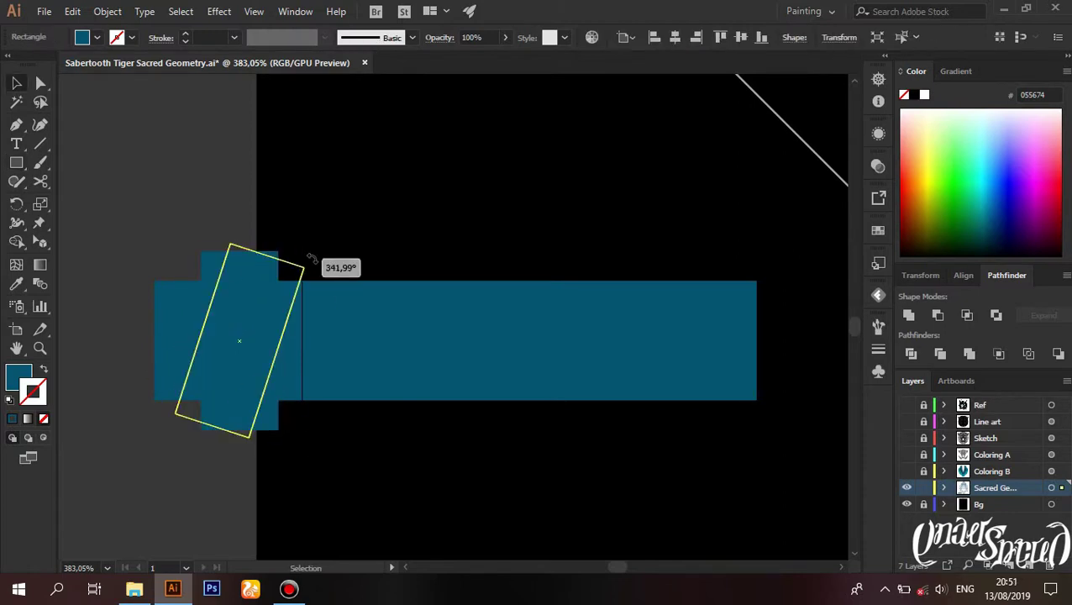
Step: Duplicate the tilted rectangle across the band and trim the wide rectangle's width
left_click_drag(264, 307, 632, 317)
left_click(244, 336, "shift")
left_click(744, 347)
left_click_drag(735, 341, 730, 341)
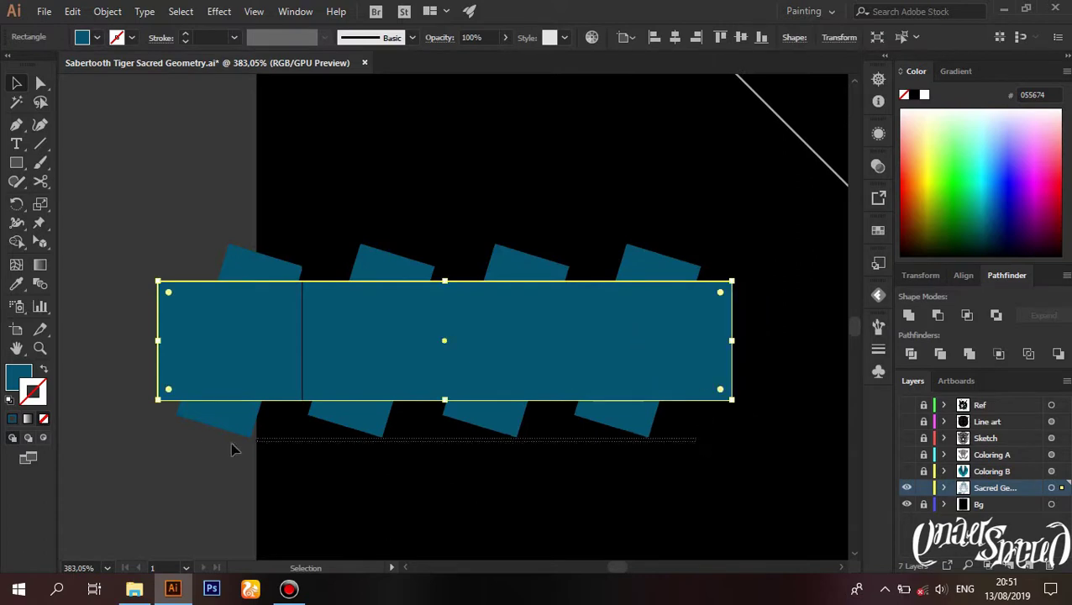
left_click_drag(173, 363, 179, 351)
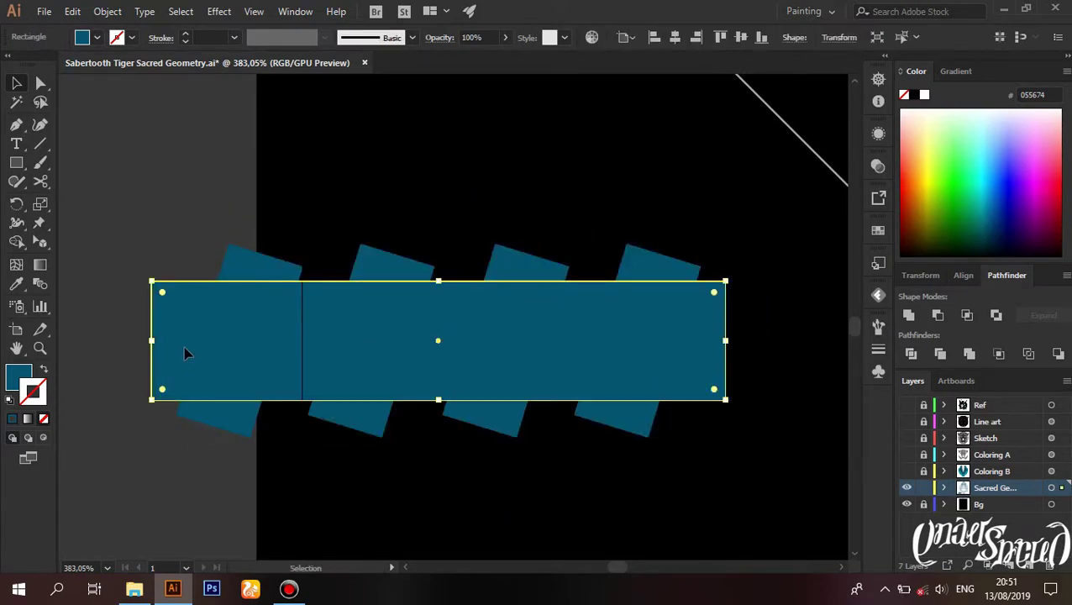
Step: Divide the band and tilted rectangles with Pathfinder and delete the pieces outside the stripes
left_click(220, 424)
left_click(210, 369, "shift")
left_click(910, 354)
key("a")
left_click_drag(795, 443, 205, 425)
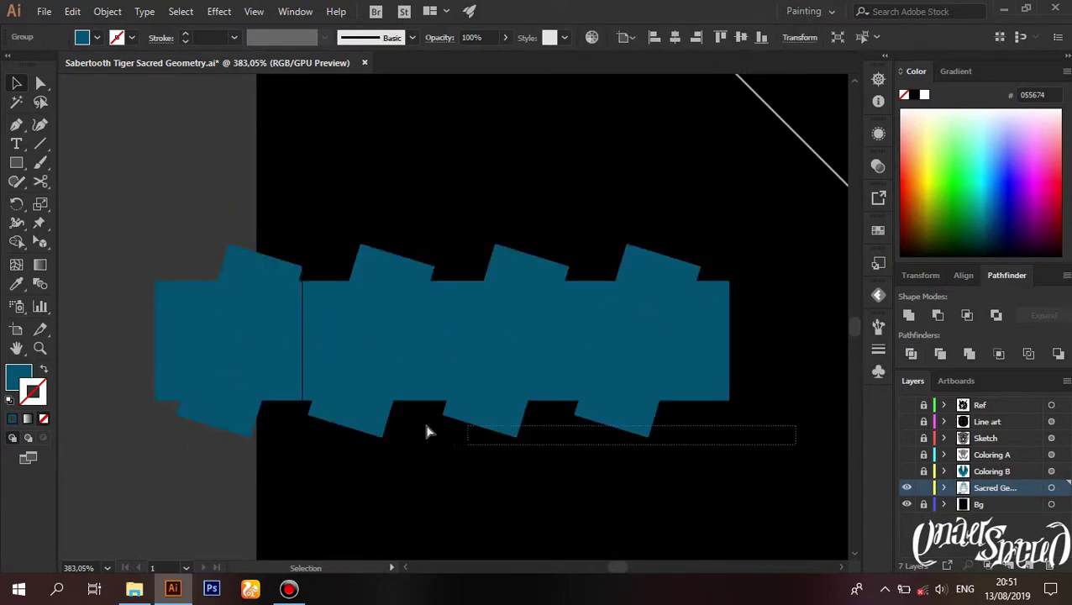
key("Delete")
key("Delete")
left_click(529, 352)
key("Delete")
left_click(491, 349)
key("Delete")
Step: Copy the five-stripe group up to the artboard's upper left and rotate it diagonally
left_click(371, 348)
scroll(443, 278, "down", 8)
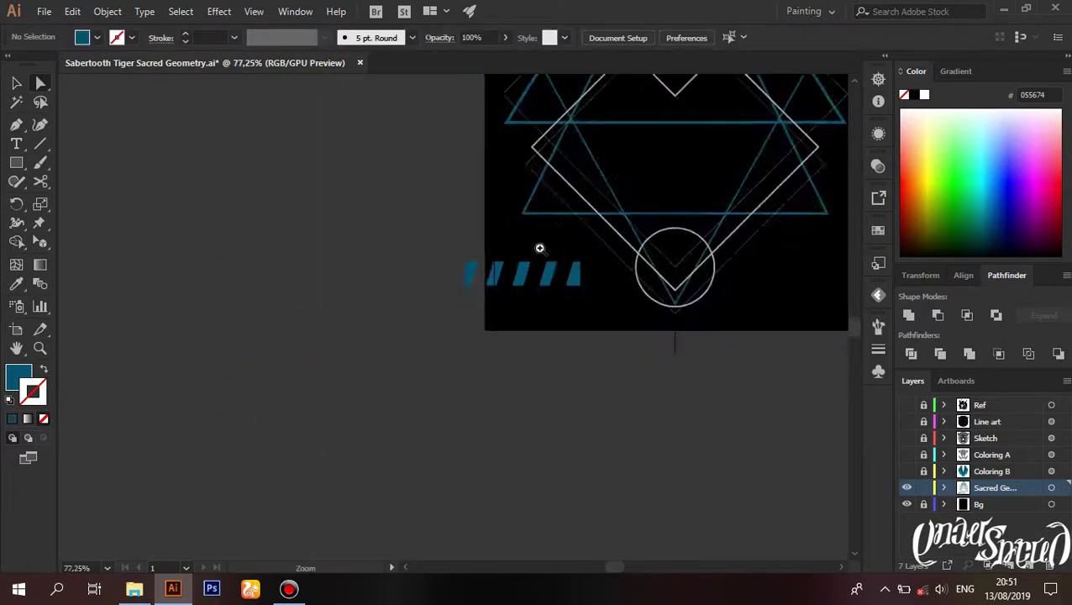
scroll(538, 247, "down", 2)
left_click_drag(386, 389, 370, 204)
scroll(370, 204, "up", 5)
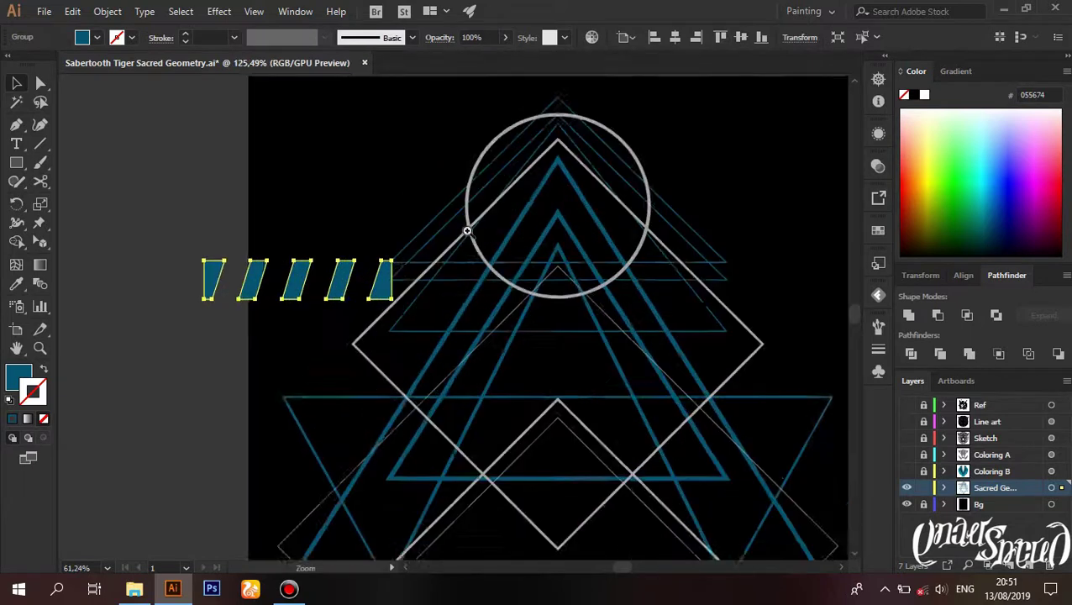
mouse_move(397, 258)
left_mouse_down()
mouse_move(328, 198)
mouse_move(371, 232)
left_mouse_up()
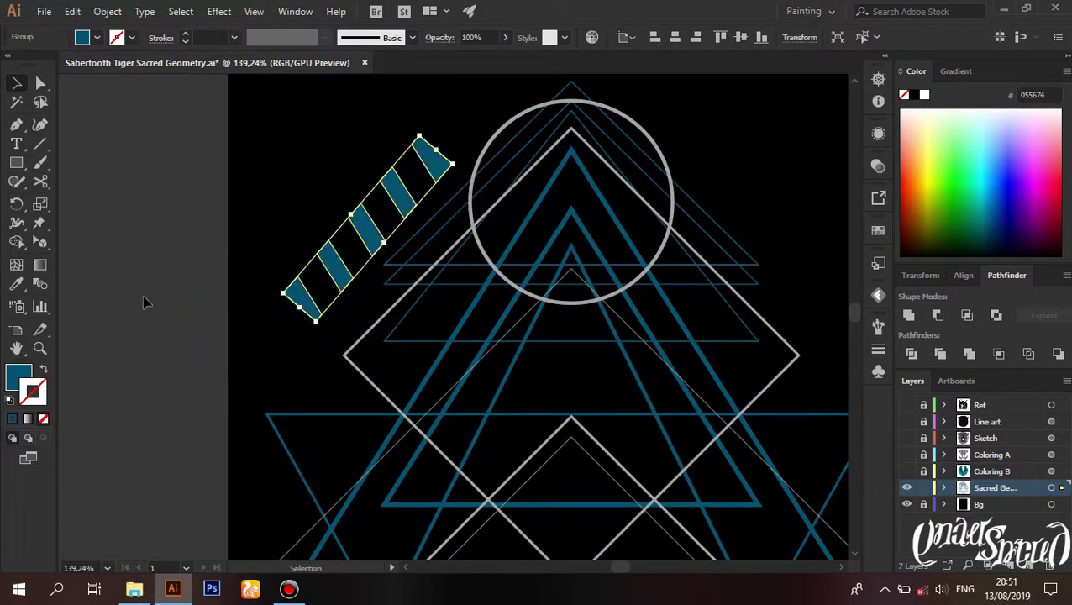
scroll(438, 239, "down", 3)
scroll(357, 307, "up", 5)
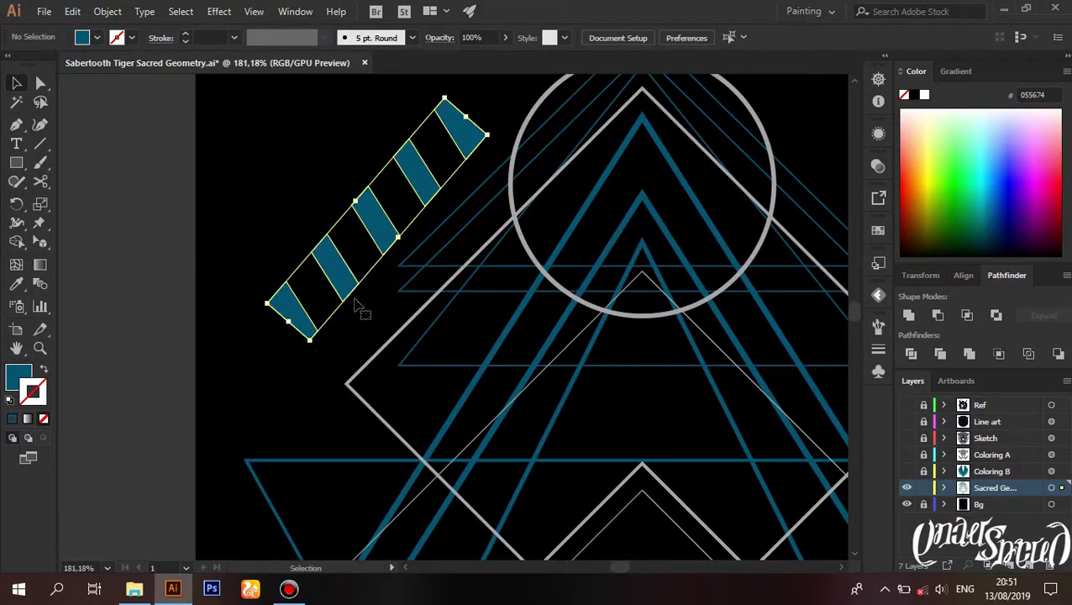
left_click(316, 351)
scroll(373, 340, "down", 4)
scroll(327, 406, "up", 3)
scroll(412, 359, "up", 3)
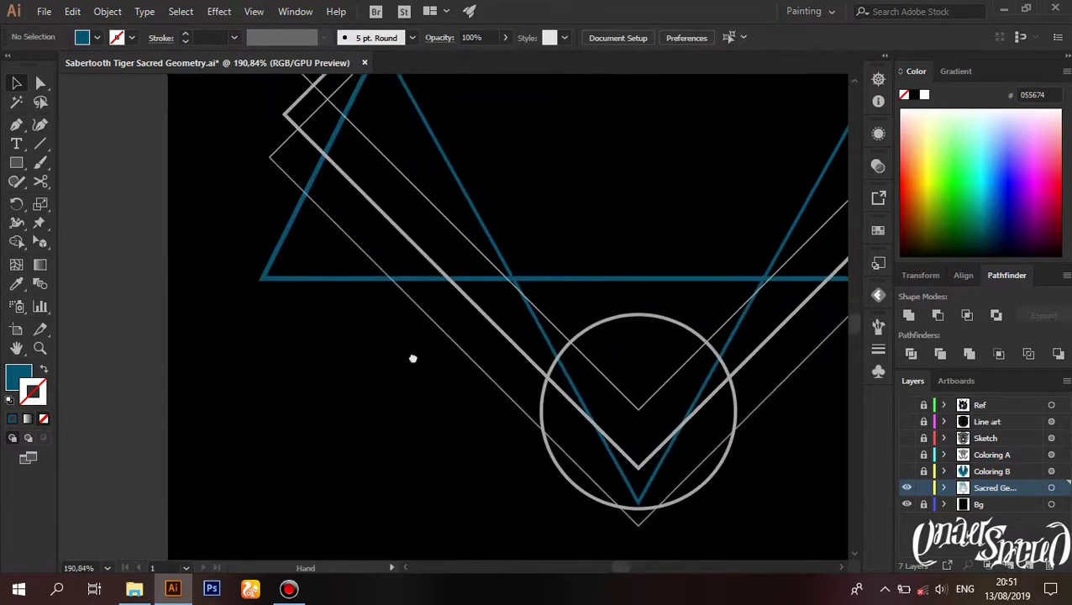
scroll(412, 359, "up", 1)
Step: Draw two thin grey rectangle outlines and rotate them 45° beside the bottom circle
left_click_drag(454, 412, 492, 431)
left_click(502, 461, "ctrl")
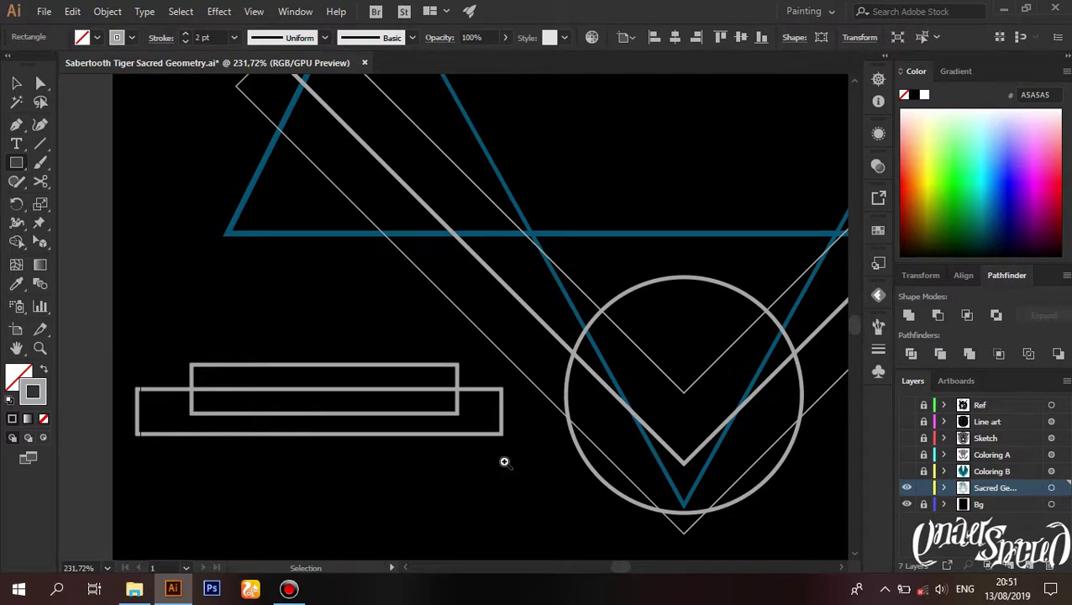
scroll(389, 469, "down", 2)
left_click_drag(508, 391, 250, 345)
left_click_drag(415, 443, 478, 425)
left_click(400, 467)
scroll(400, 466, "down", 4)
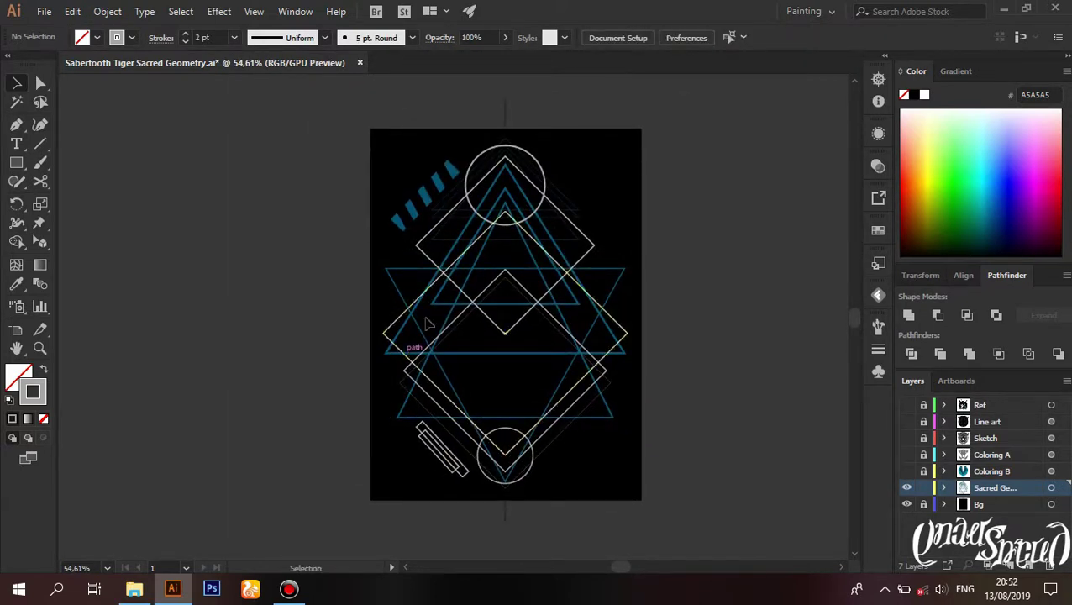
scroll(426, 324, "up", 5)
Step: Scale a diamond outline down and place it at the artboard's left edge
left_click(710, 304)
left_click_drag(446, 304, 201, 311)
left_click_drag(727, 304, 514, 310)
scroll(514, 310, "up", 3)
mouse_move(550, 449)
left_mouse_down()
mouse_move(470, 244)
mouse_move(501, 267)
left_mouse_up()
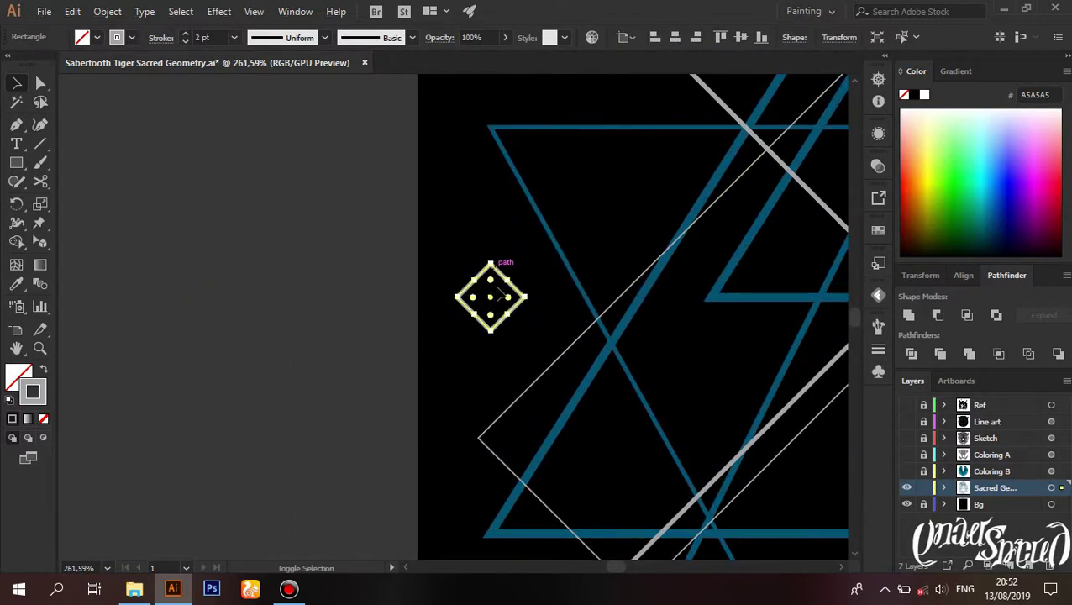
scroll(525, 299, "up", 3)
left_click_drag(473, 360, 472, 401)
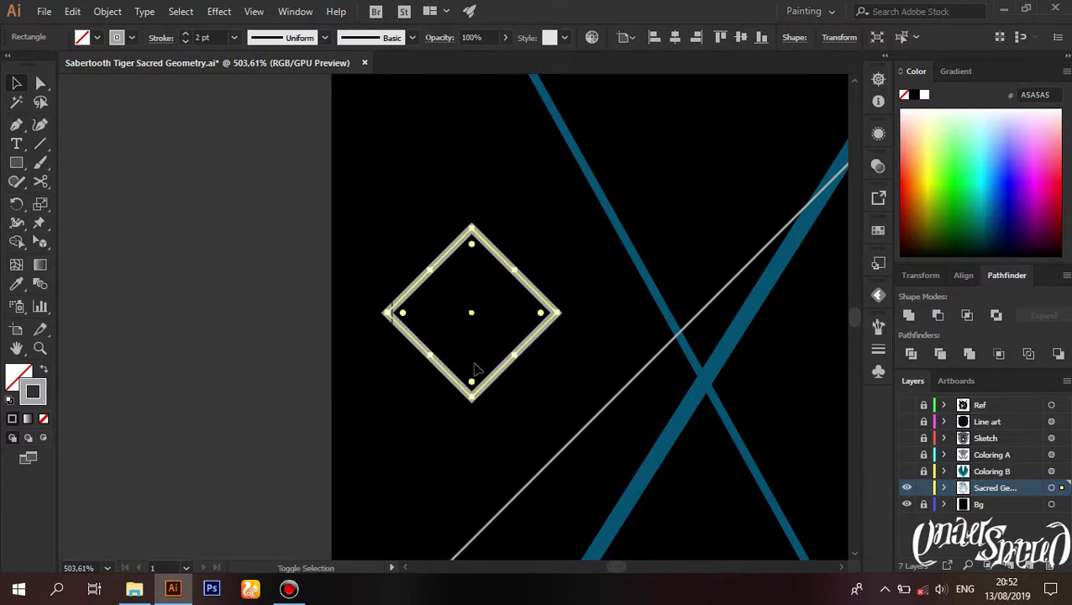
left_click_drag(542, 387, 522, 438)
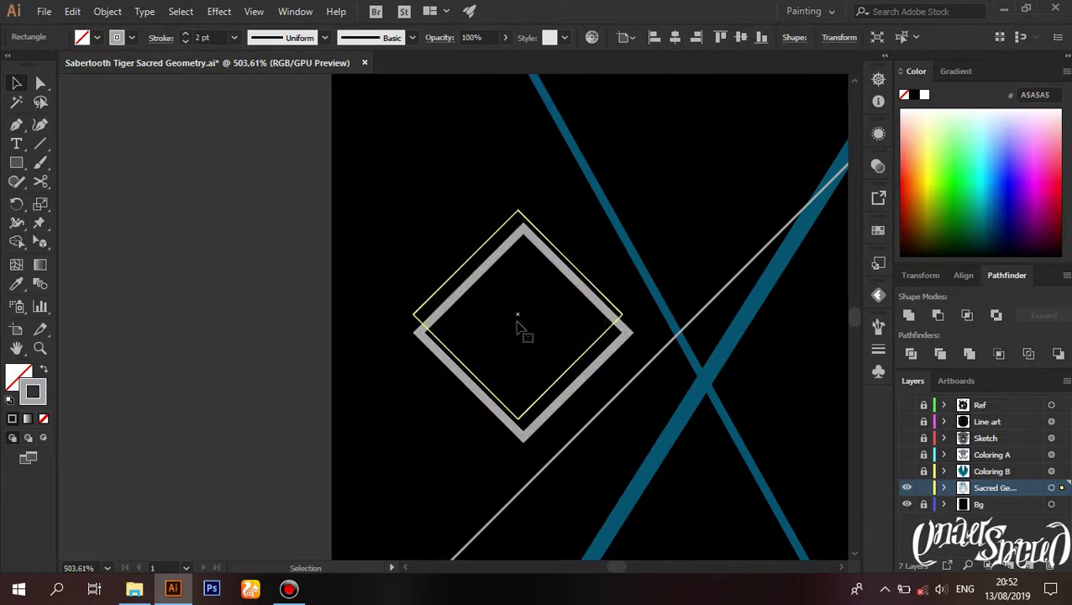
left_click_drag(517, 328, 518, 328)
Step: Draw a small blue circle at the centre of the diamond
scroll(354, 387, "down", 3)
scroll(470, 361, "down", 3)
scroll(565, 375, "up", 3)
scroll(342, 469, "up", 3)
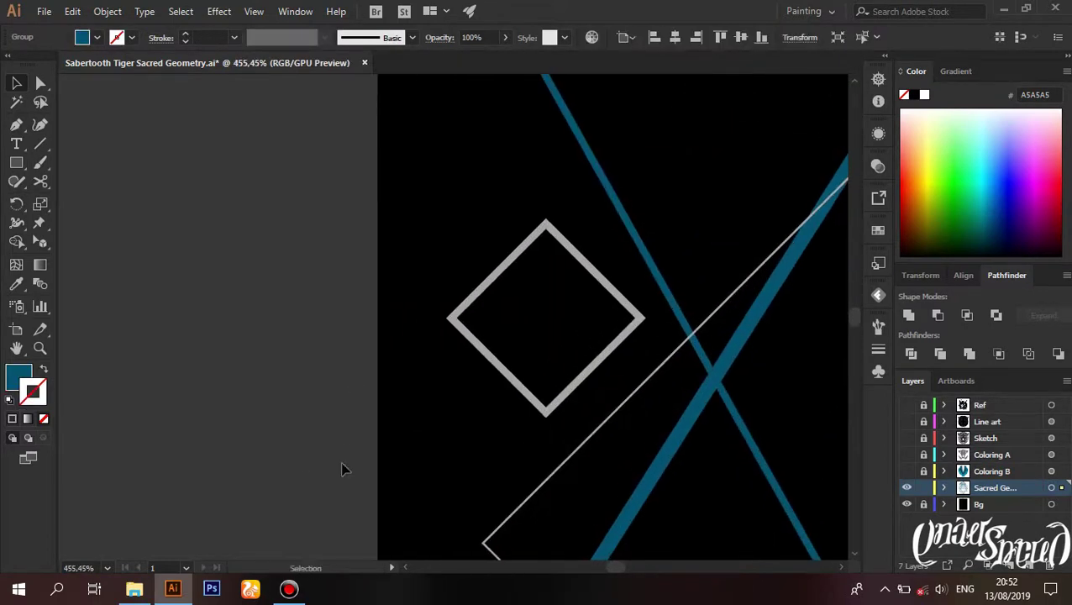
mouse_move(558, 344)
left_mouse_down()
mouse_move(594, 364)
mouse_move(562, 325)
left_mouse_up()
Step: Draw a blue unfilled hexagon outline, shrink it, and move it to the artboard's left edge
scroll(368, 368, "down", 3)
scroll(634, 365, "up", 1)
scroll(547, 431, "up", 2)
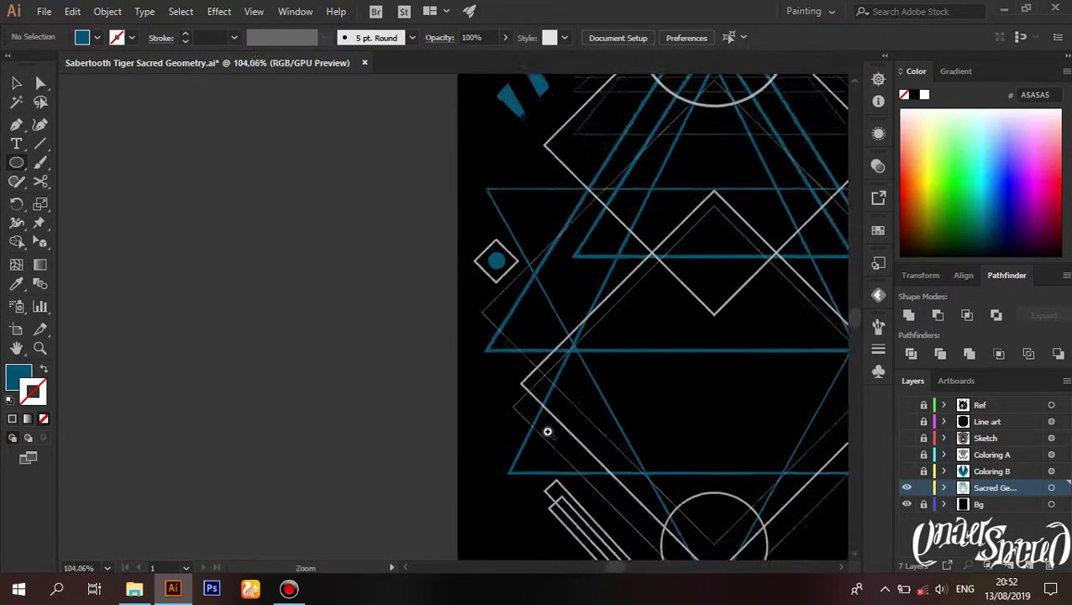
scroll(546, 431, "up", 2)
scroll(493, 380, "up", 1)
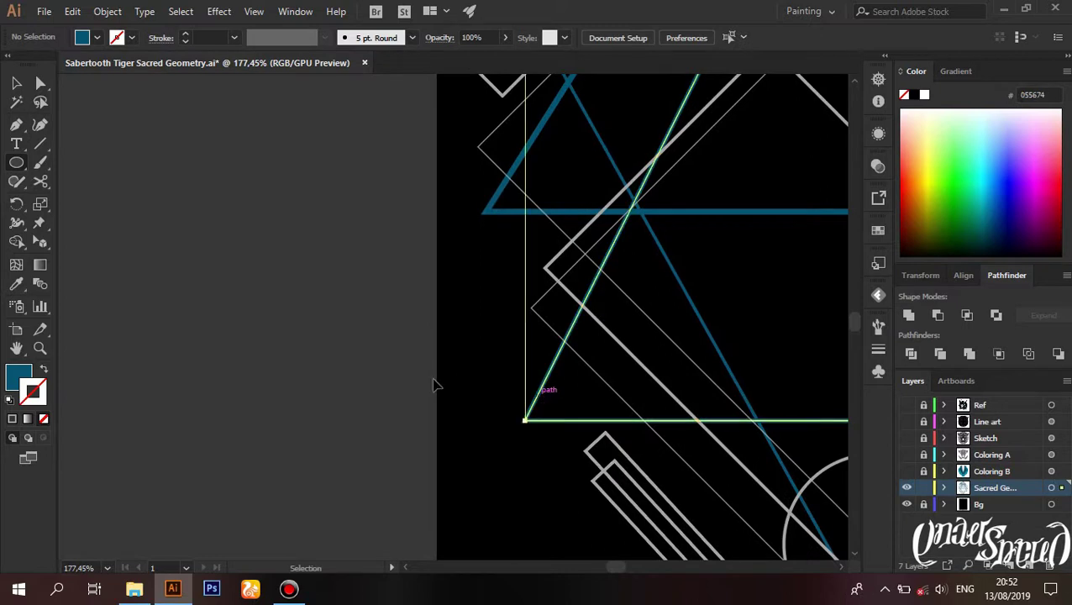
key("shift+x")
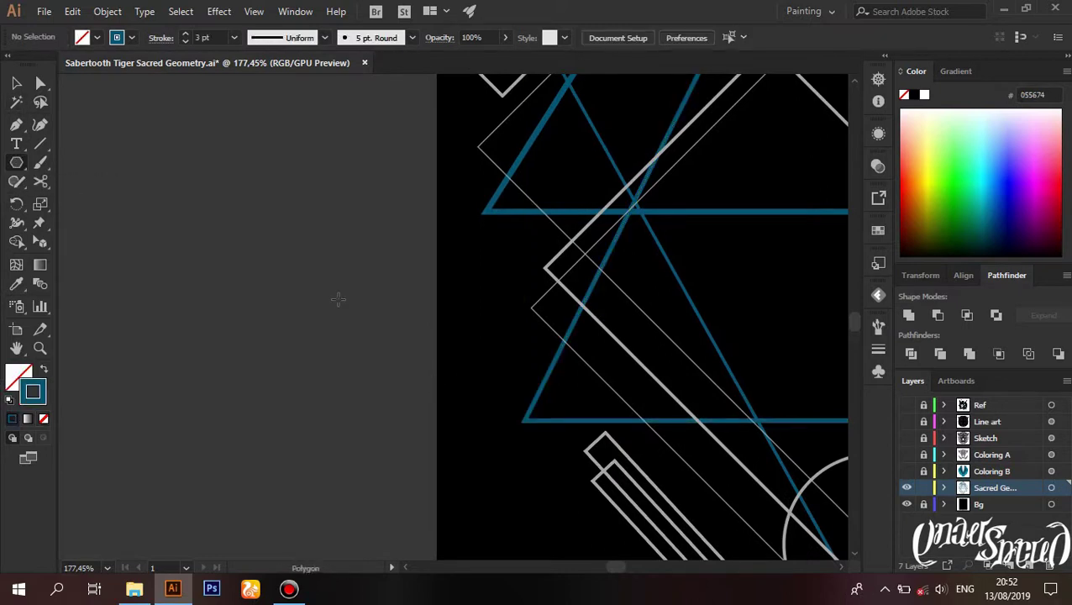
left_click_drag(521, 378, 521, 376)
scroll(530, 383, "up", 2)
scroll(540, 389, "up", 2)
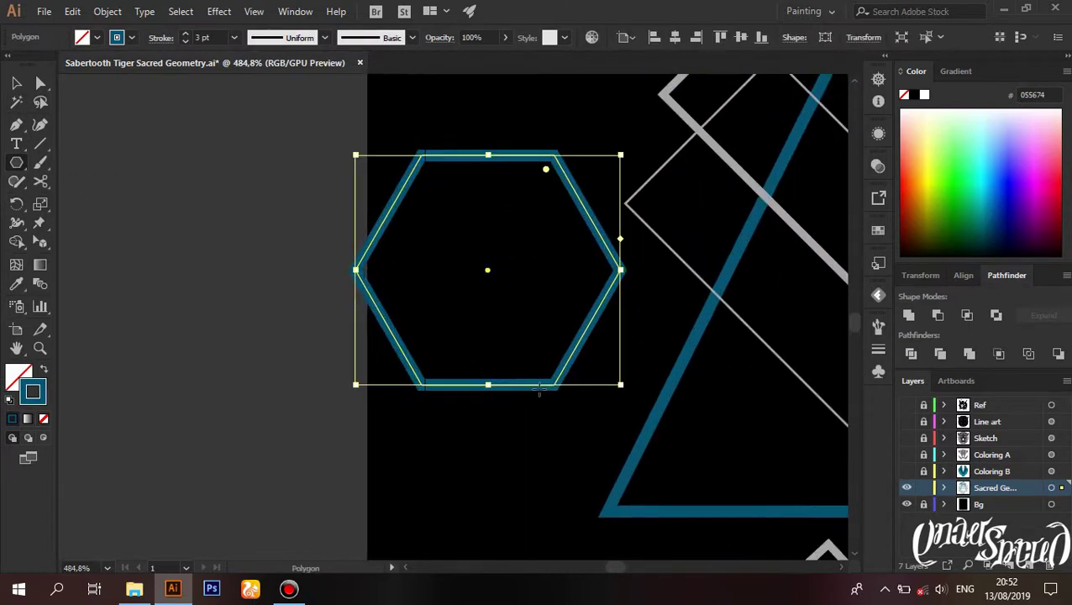
left_click_drag(620, 154, 586, 175)
left_click_drag(575, 234, 634, 306)
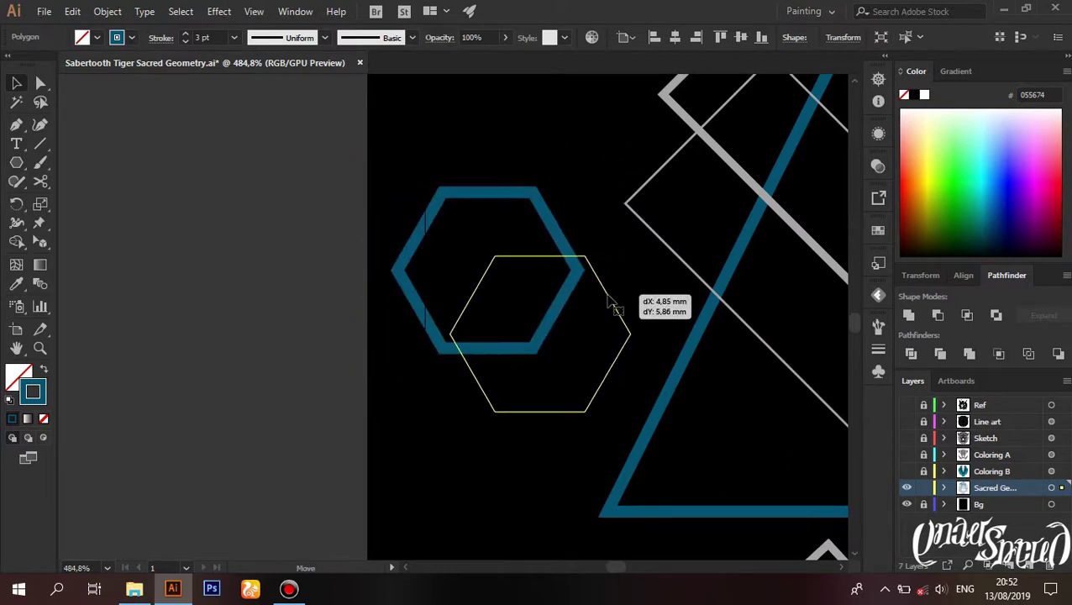
Step: Undo an accidental grey fill applied to the V shape
scroll(342, 368, "down", 4)
scroll(634, 335, "up", 2)
scroll(637, 252, "up", 1)
left_click(13, 418)
key("ctrl+z")
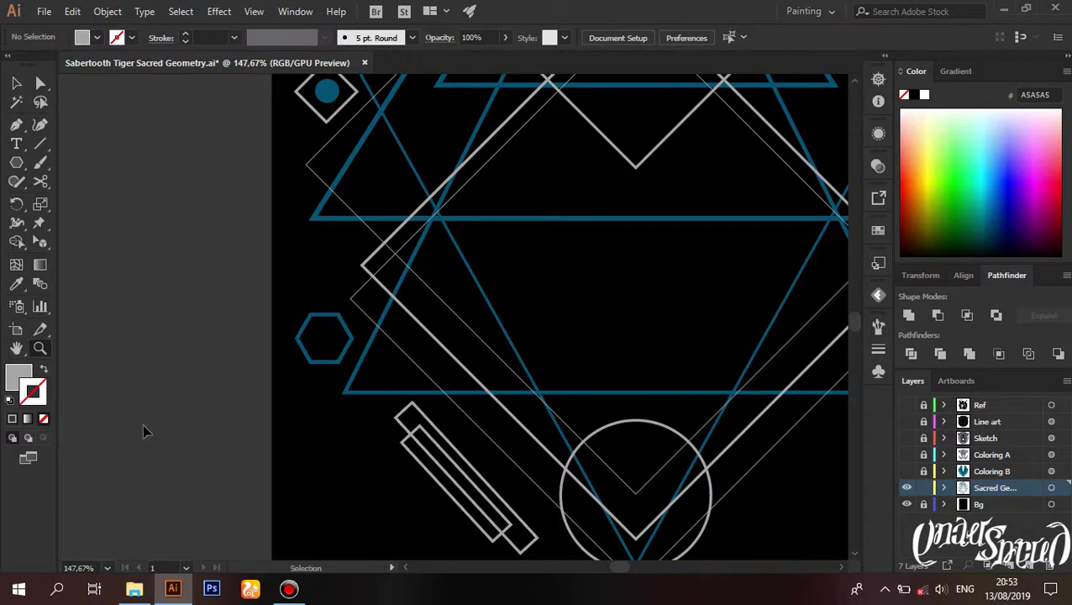
scroll(370, 378, "up", 4)
scroll(425, 336, "up", 4)
Step: Draw a small grey square inside the hexagon
key("m")
left_click_drag(504, 356, 506, 358)
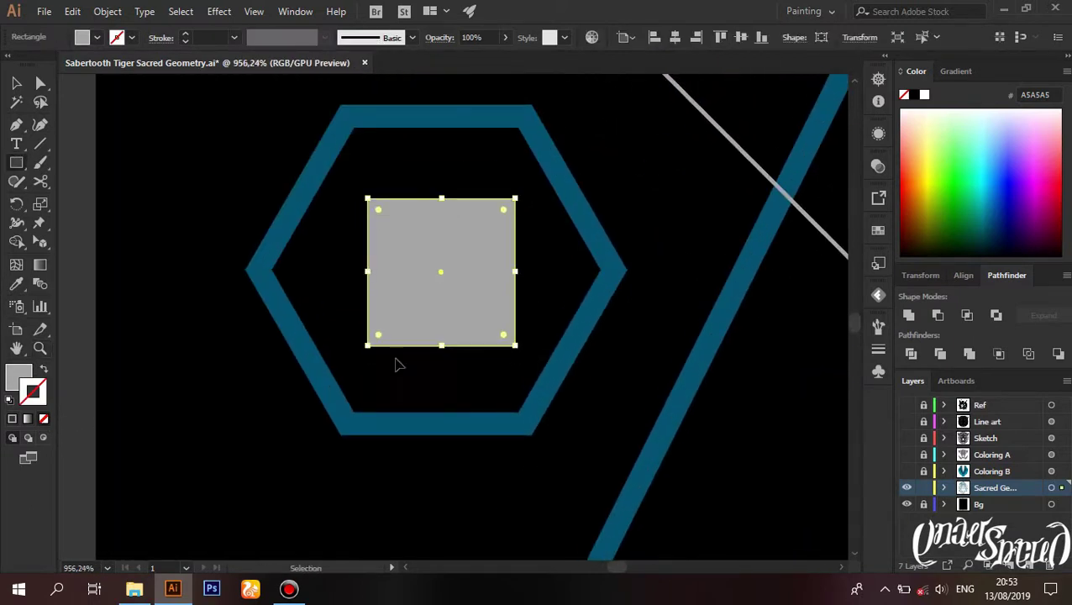
scroll(294, 390, "down", 10)
scroll(378, 385, "down", 2)
scroll(441, 336, "up", 5)
scroll(441, 336, "up", 1)
left_click(435, 311, "ctrl")
Step: Draw two vertical pen connector lines through the diamond and the hexagon on the left edge
key("ctrl+shift+a")
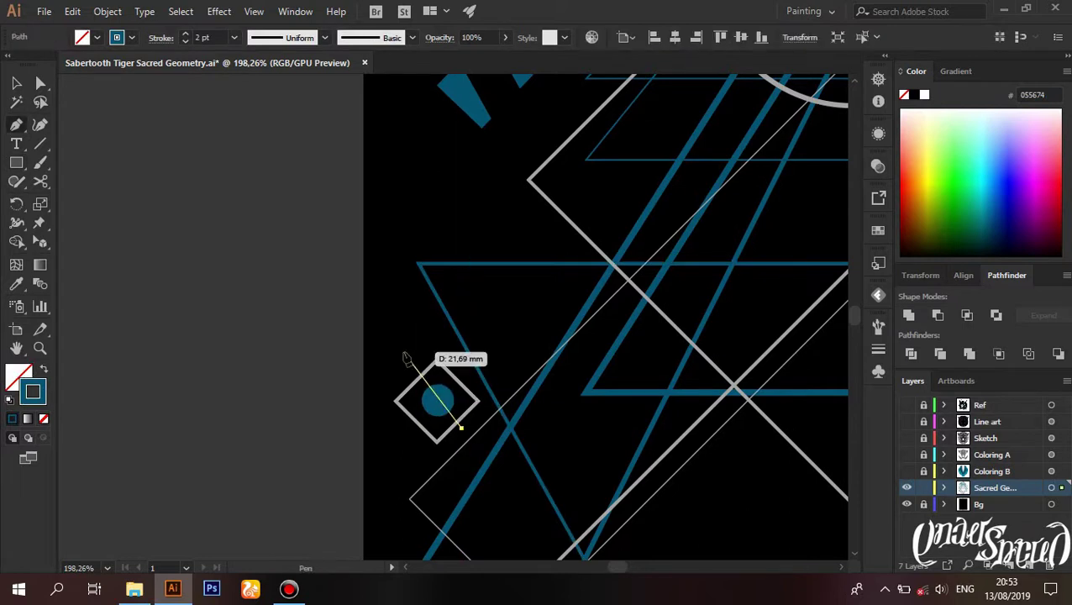
left_click(404, 353)
key("ctrl+shift+a")
scroll(322, 338, "down", 5)
scroll(347, 368, "up", 3)
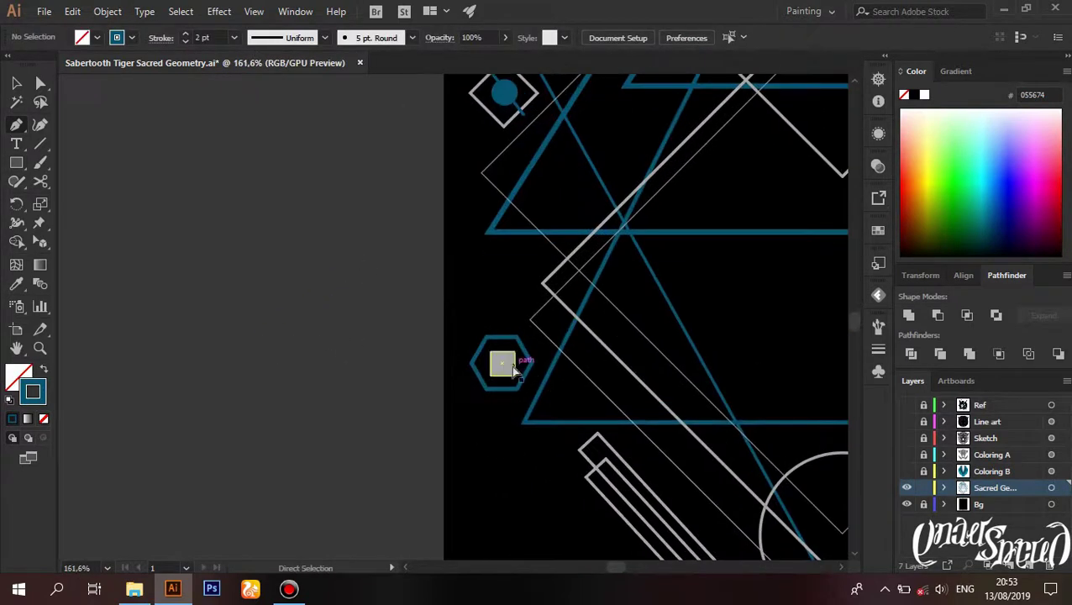
scroll(576, 266, "up", 2)
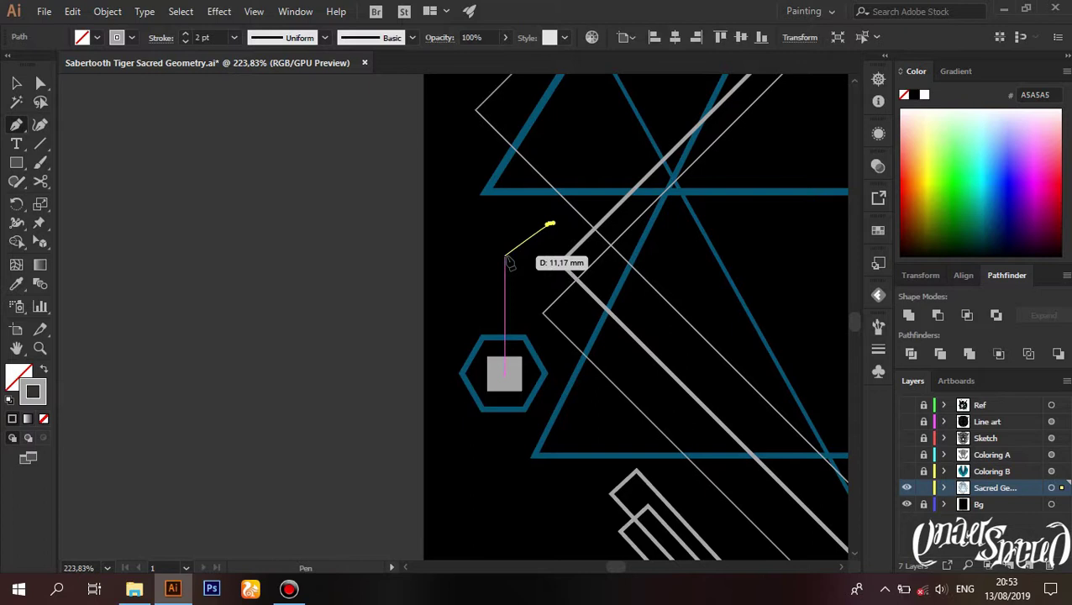
left_click(515, 475)
scroll(550, 347, "down", 2)
key("ctrl+shift+a")
scroll(356, 406, "down", 3)
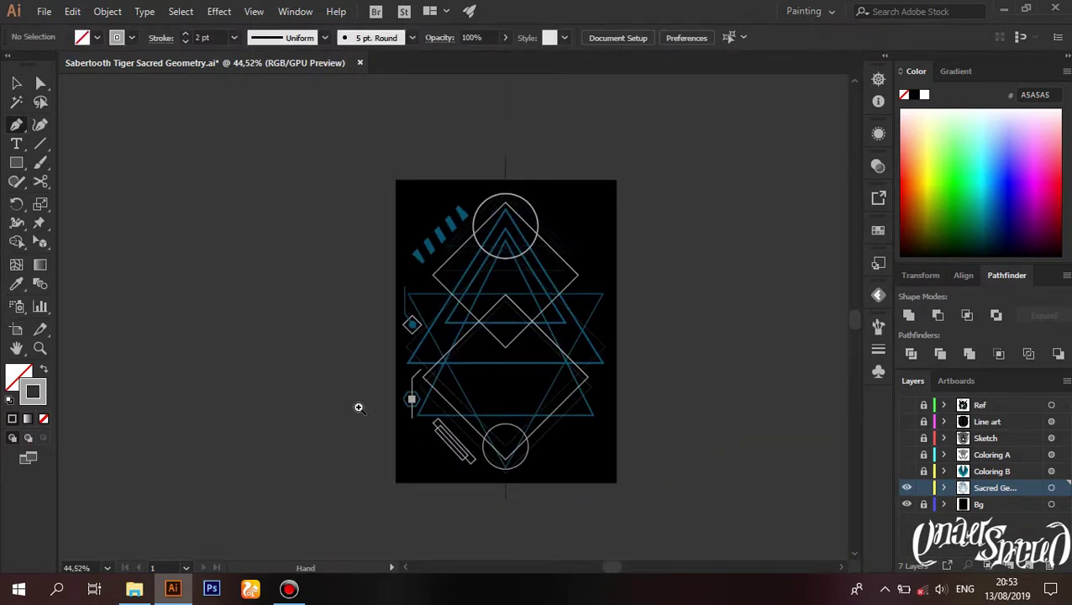
scroll(356, 407, "up", 2)
scroll(496, 500, "up", 1)
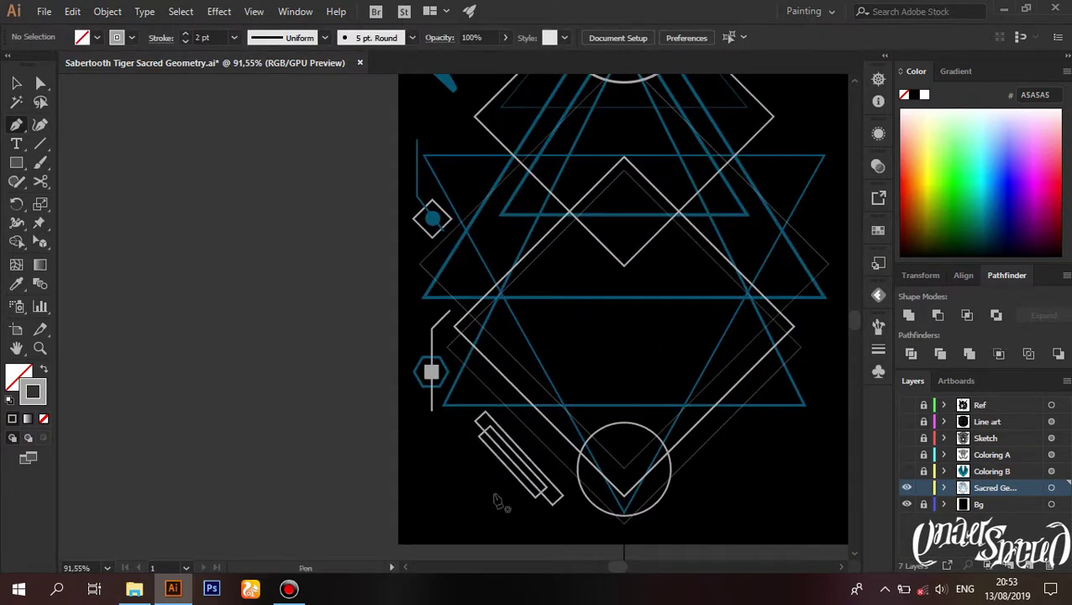
Step: Reflect a copy of the left ornaments and move it to the artboard's right side
left_click_drag(386, 353, 406, 383)
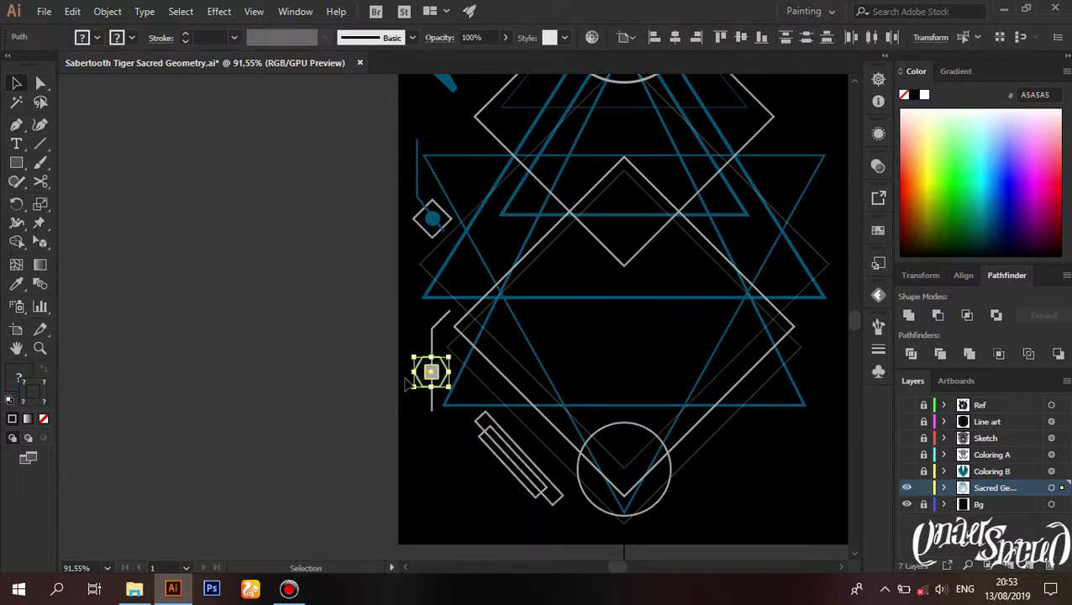
scroll(430, 331, "up", 2)
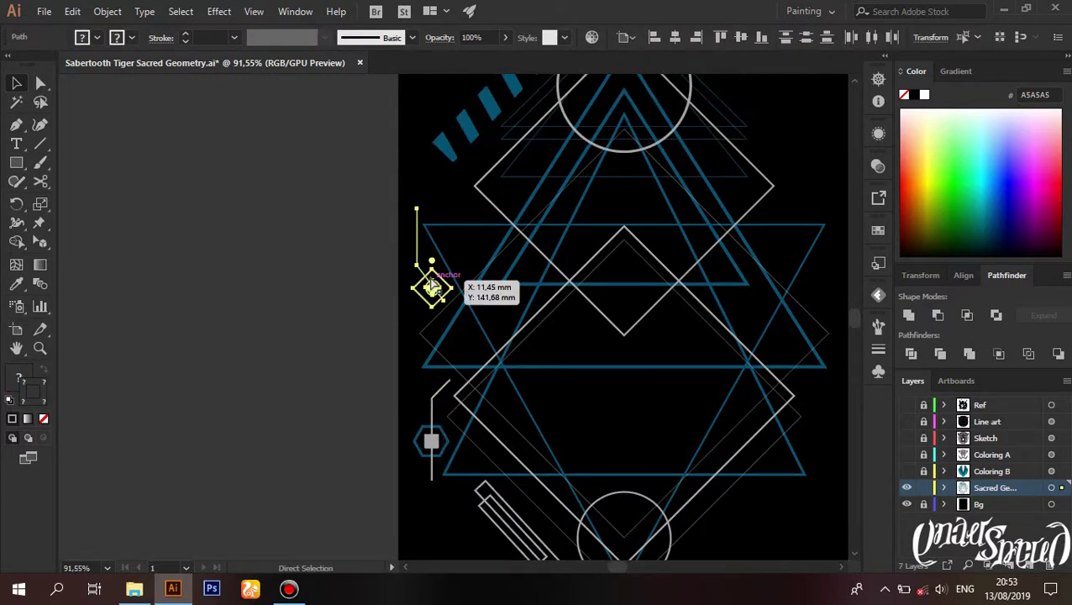
scroll(463, 188, "down", 3)
right_click(494, 185)
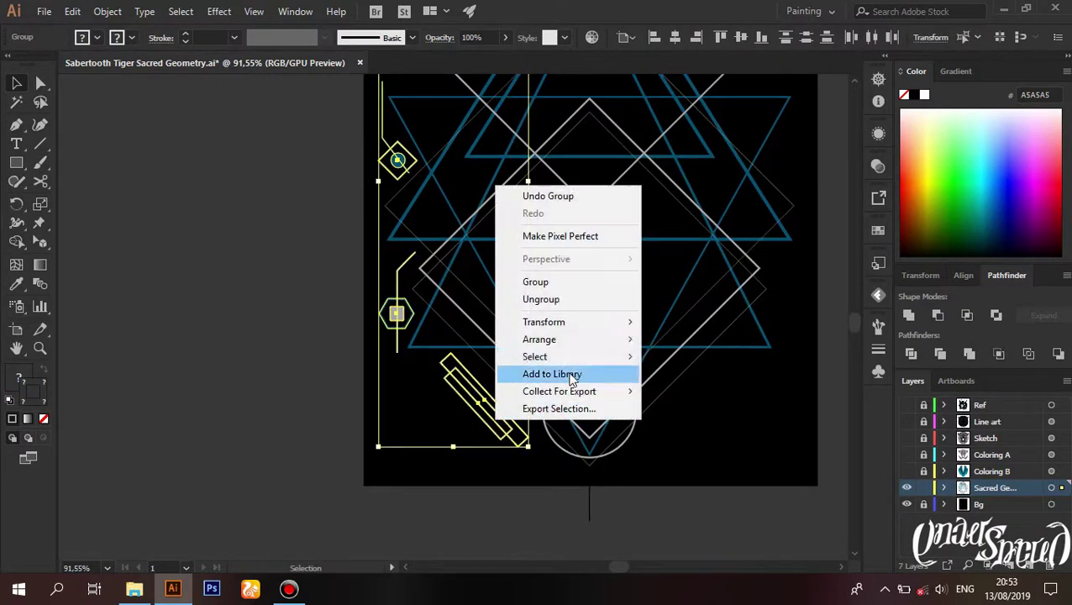
left_click(682, 373)
left_click(469, 397)
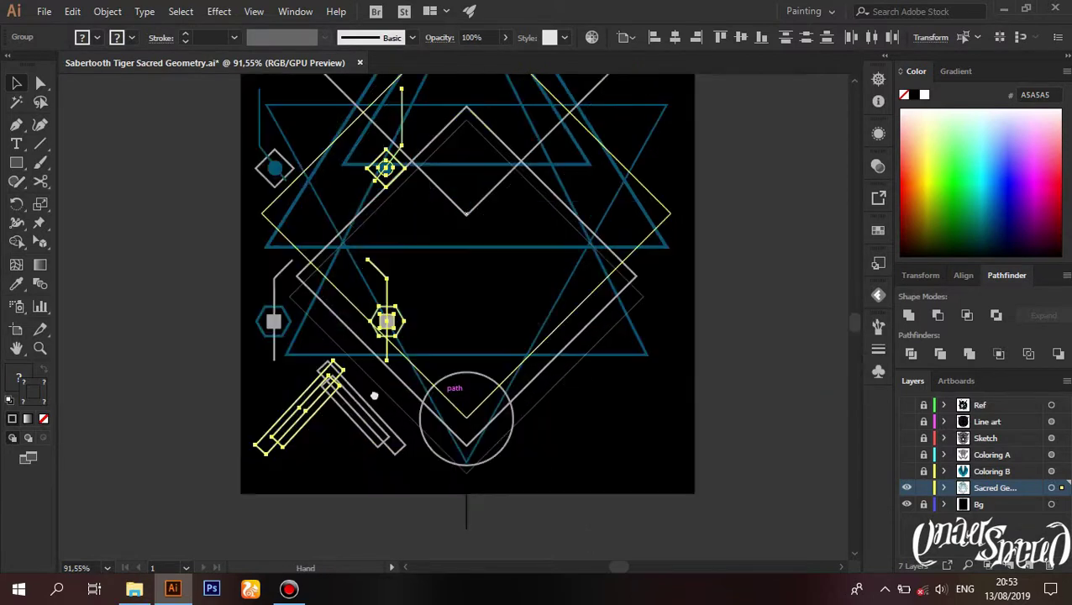
scroll(470, 395, "right", 3)
left_click_drag(281, 428, 562, 438)
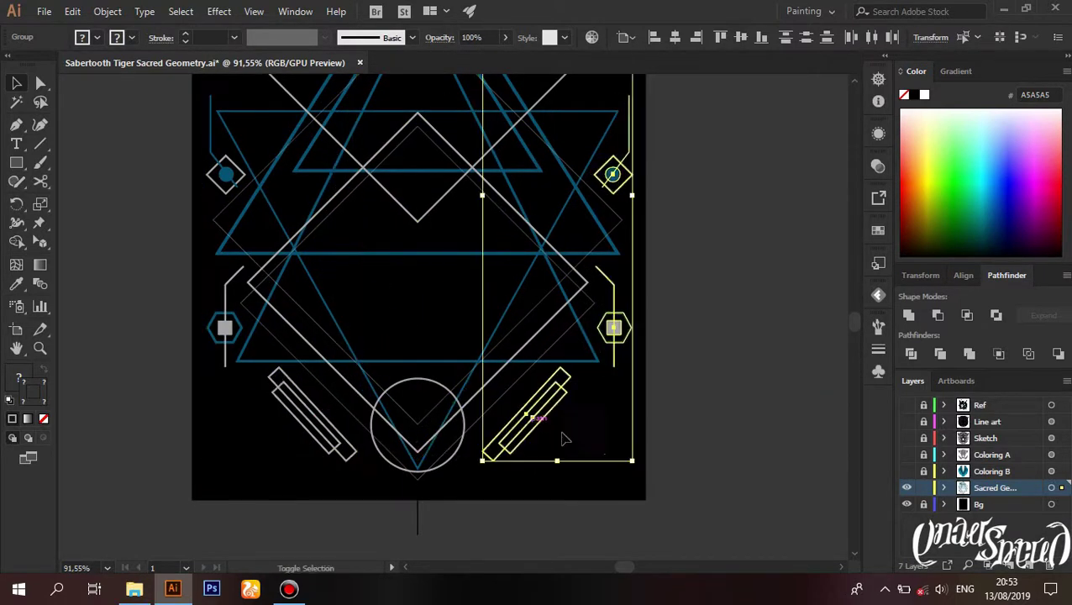
scroll(562, 438, "down", 3)
Step: Toggle layer visibility so the background and all tiger artwork layers show
left_click(567, 437)
scroll(567, 437, "up", 2)
left_click(907, 504)
left_click_drag(907, 487, 906, 421)
Step: Confirm deleting the Ref layer
key("Return")
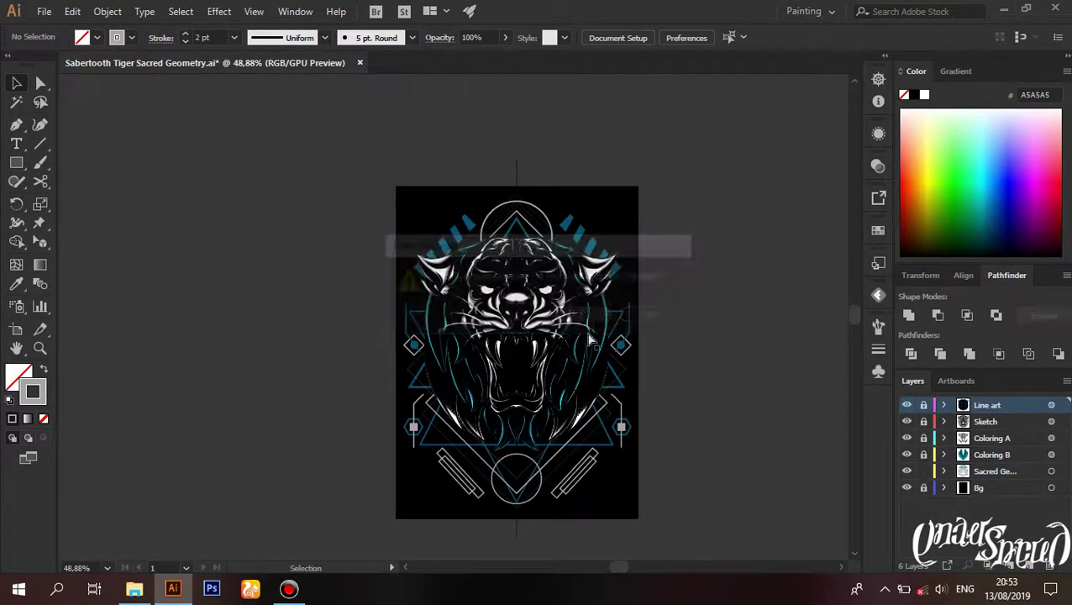
scroll(624, 353, "up", 3)
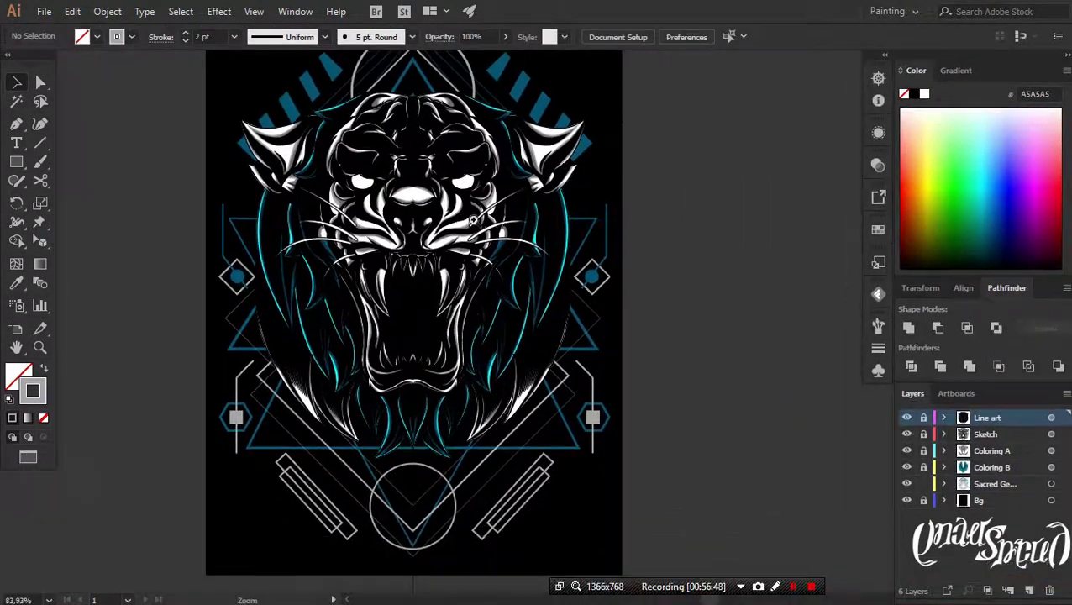
scroll(546, 361, "up", 3)
scroll(521, 369, "up", 3)
scroll(505, 372, "up", 2)
Step: Pan down over the tiger's nose, fangs and cyan chin strokes to inspect them
left_click_drag(505, 371, 496, 252)
mouse_move(429, 421)
left_mouse_down()
mouse_move(428, 306)
mouse_move(509, 270)
left_mouse_up()
left_click_drag(518, 407, 538, 328)
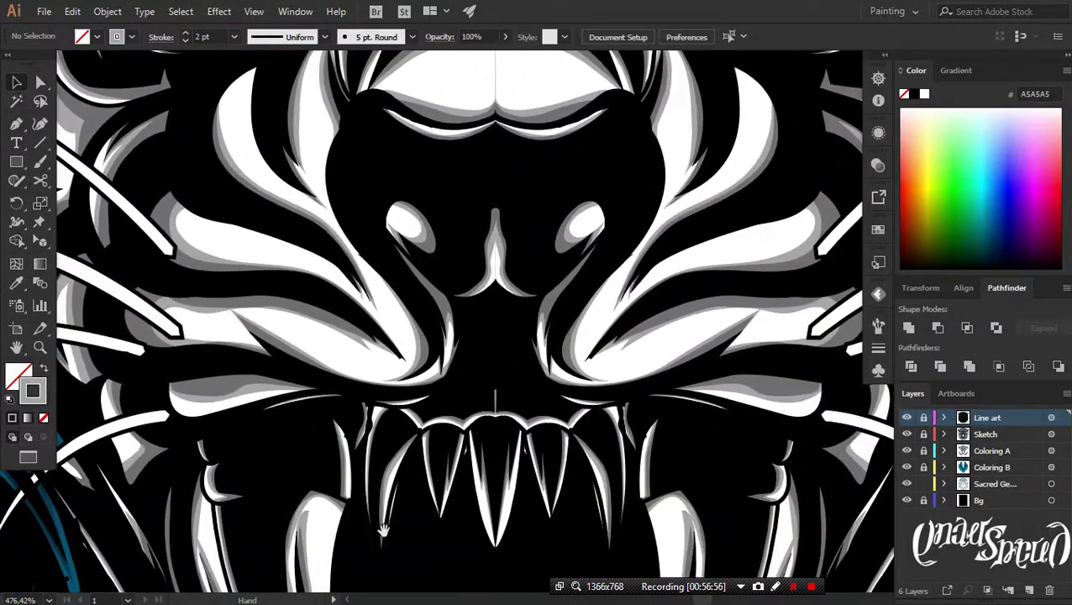
left_click_drag(575, 452, 600, 282)
mouse_move(504, 471)
left_mouse_down()
mouse_move(474, 357)
mouse_move(592, 156)
left_mouse_up()
left_click_drag(638, 353, 395, 311)
mouse_move(417, 481)
left_mouse_down()
mouse_move(551, 331)
mouse_move(471, 395)
mouse_move(504, 504)
mouse_move(524, 440)
left_mouse_up()
Step: Zoom out to view the whole finished tiger artwork
left_click(551, 330, "alt")
left_click(538, 392, "alt")
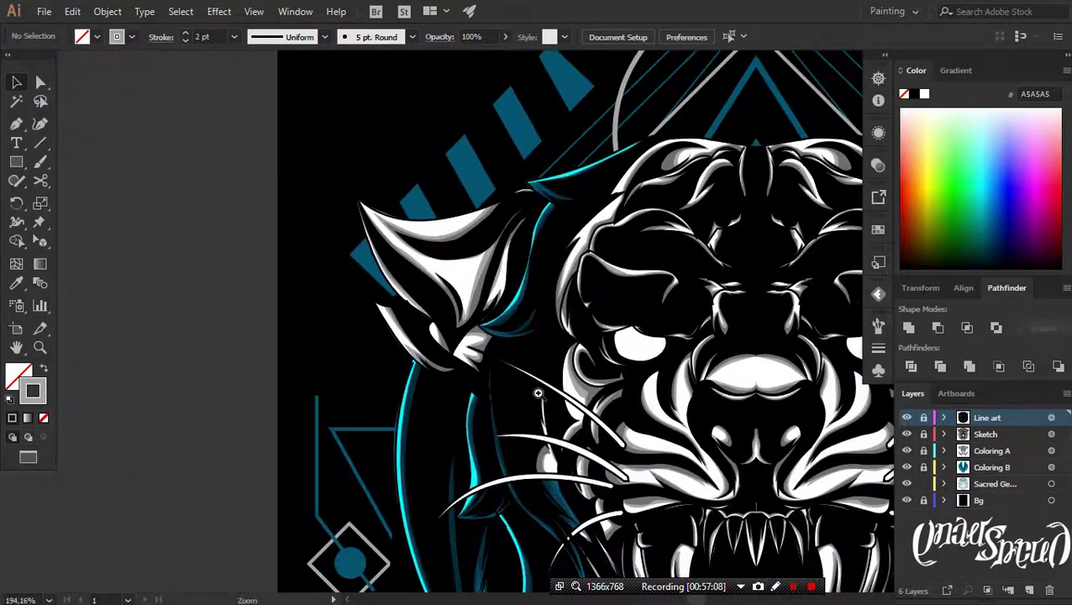
left_click_drag(570, 376, 412, 372)
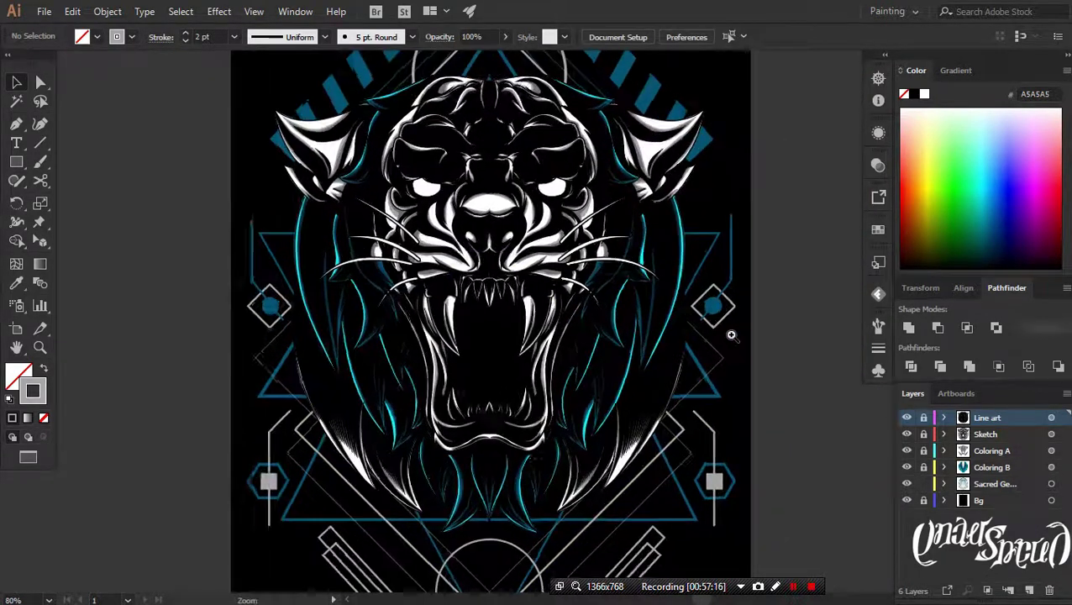
left_click_drag(663, 340, 671, 342)
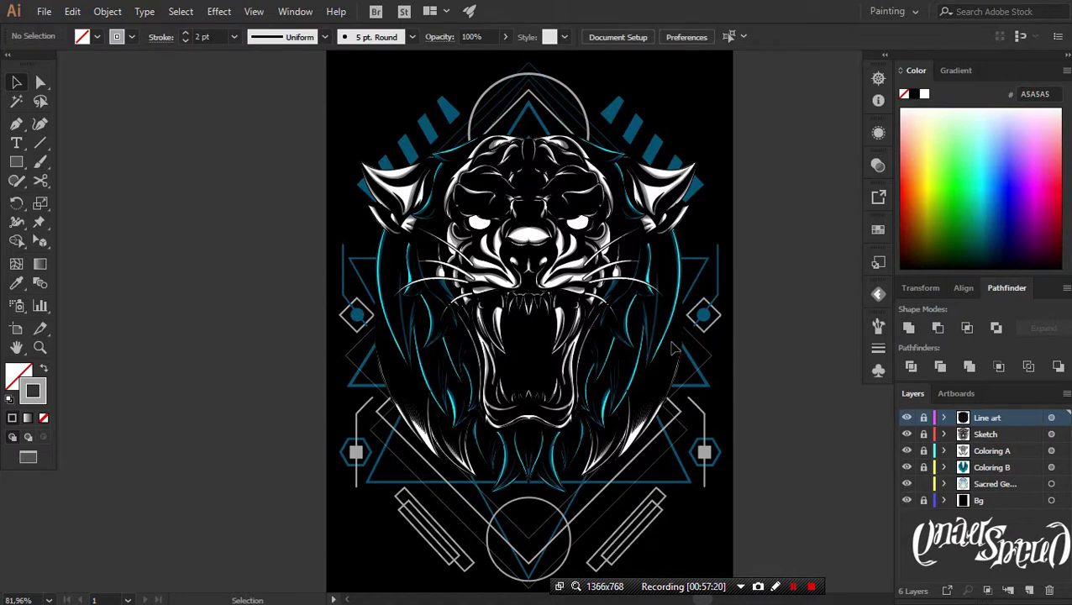
Step: Save as AI into a new 'Sabertooth Tiger Sacred Geometry' folder under Artwork 2018-2019
key("ctrl+shift+s")
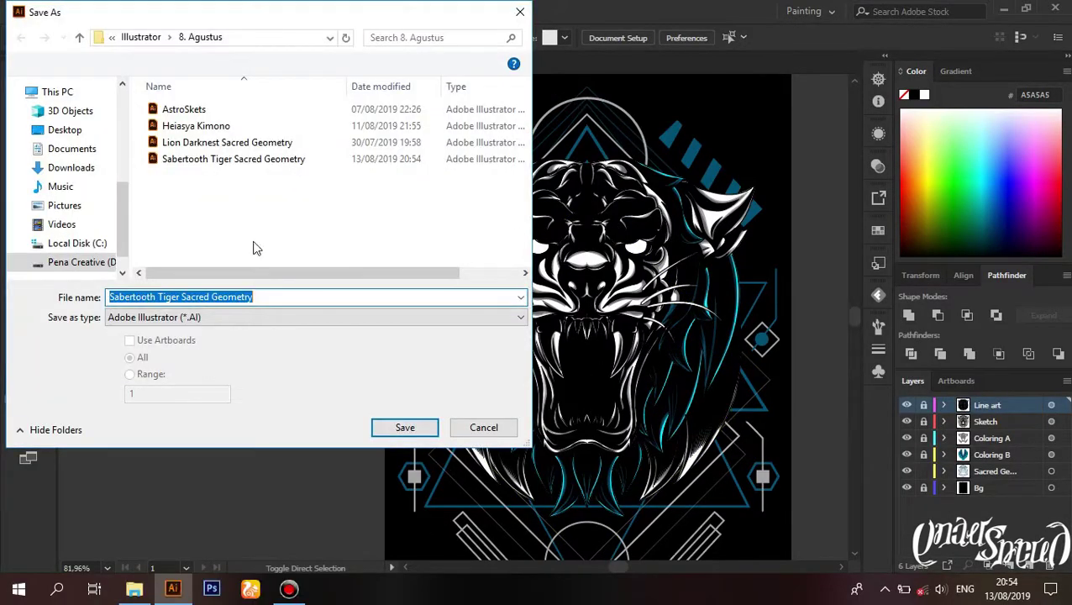
left_click(141, 37)
double_click(240, 127)
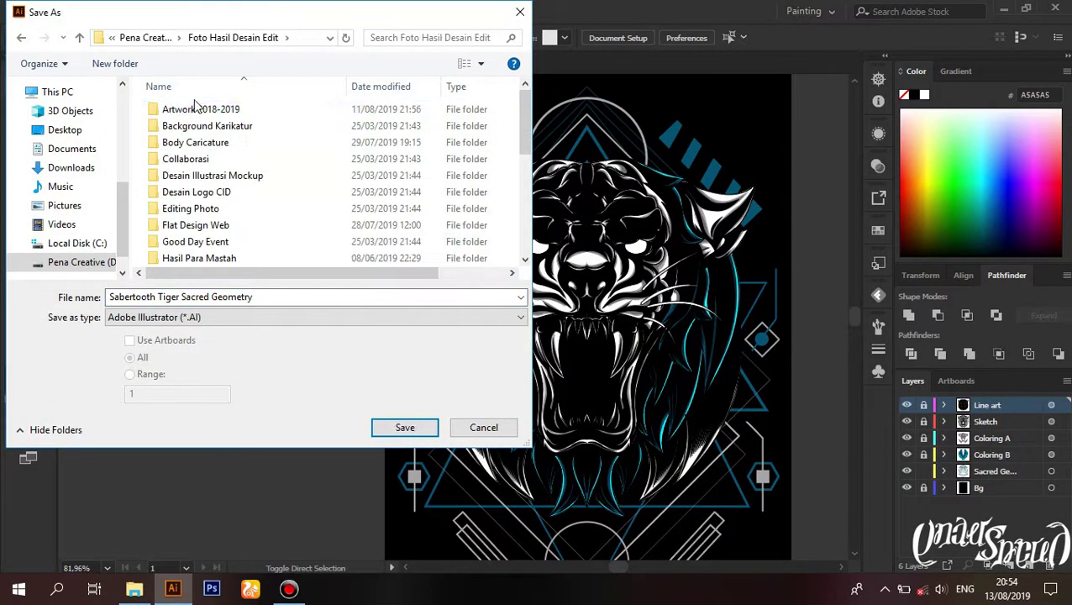
double_click(168, 109)
left_click(115, 64)
key("Return")
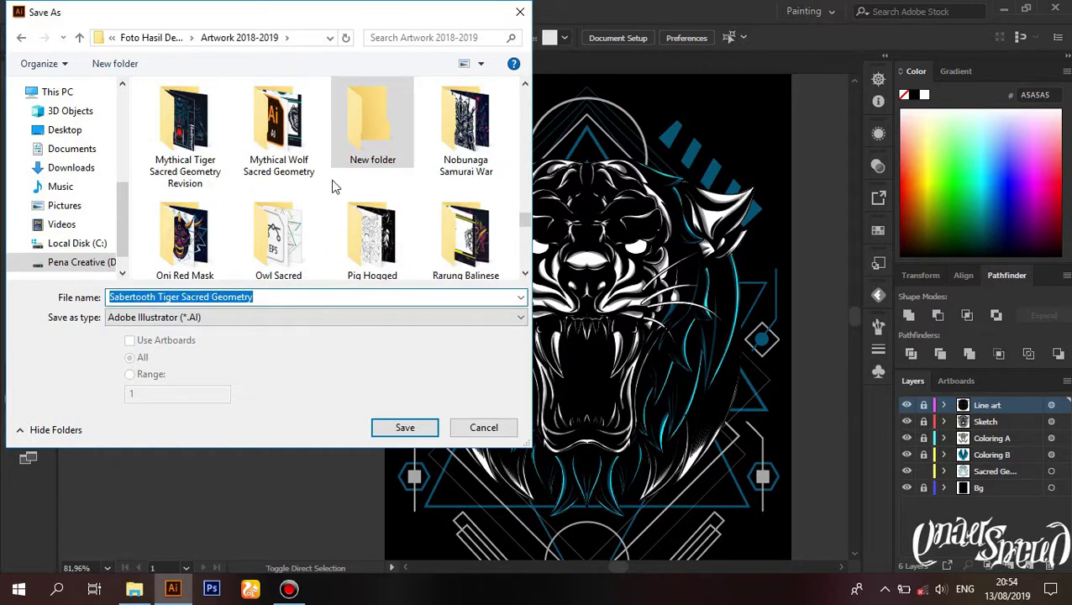
key("Return")
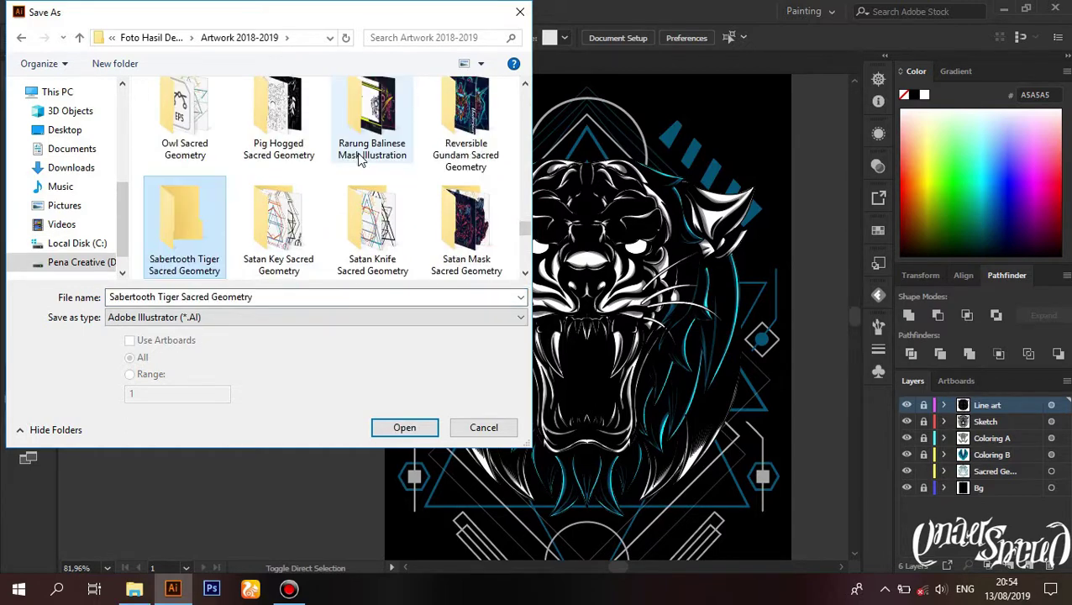
key("Return")
key("Return")
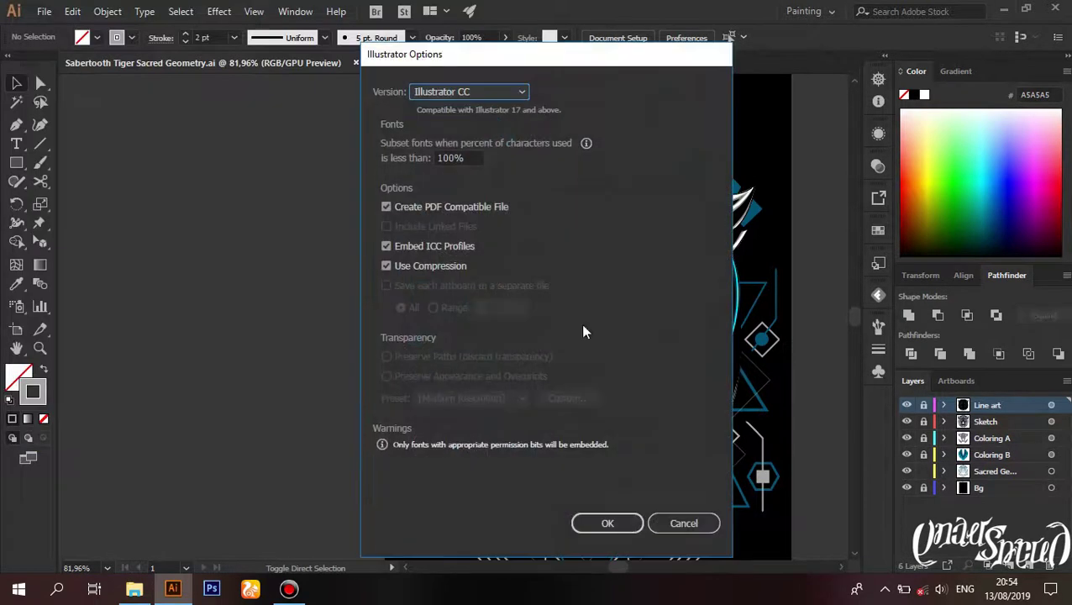
left_click(614, 526)
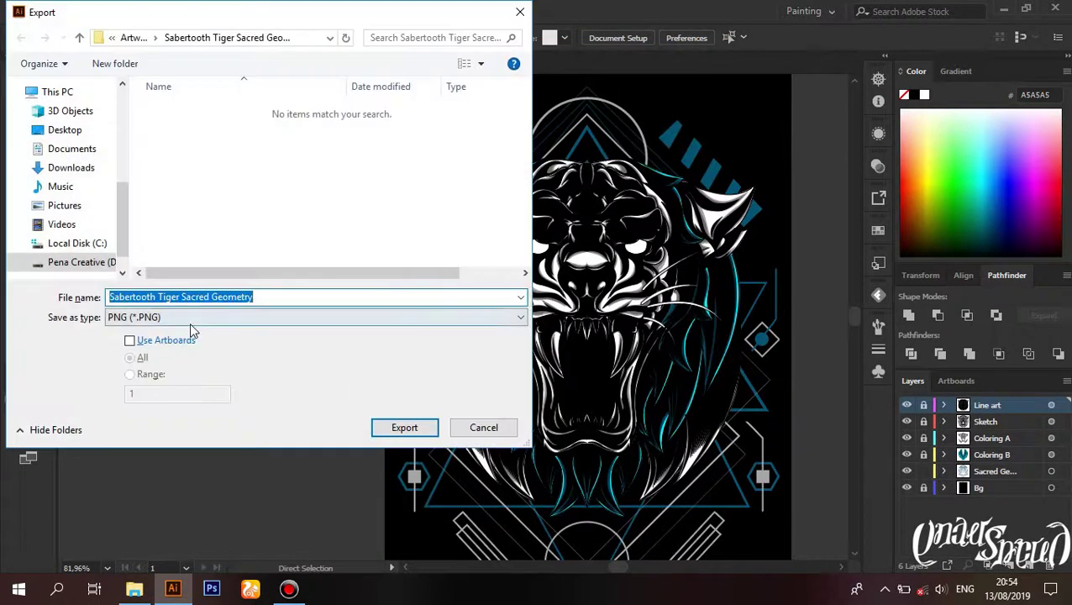
Step: Export the artwork as a JPEG into the same new folder
left_click(192, 317)
left_click(168, 403)
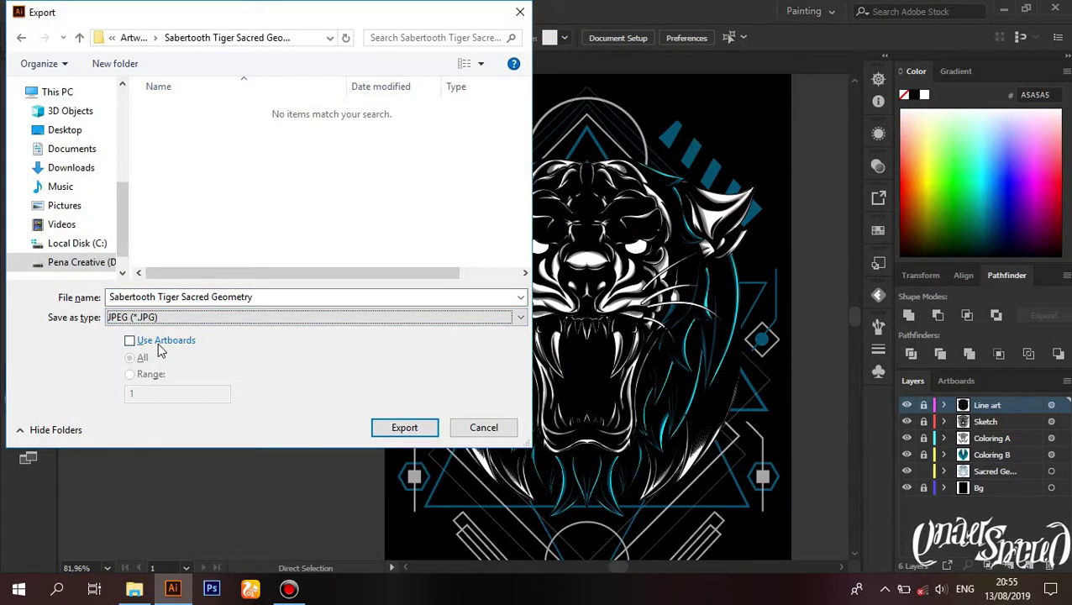
left_click(396, 430)
left_click(609, 550)
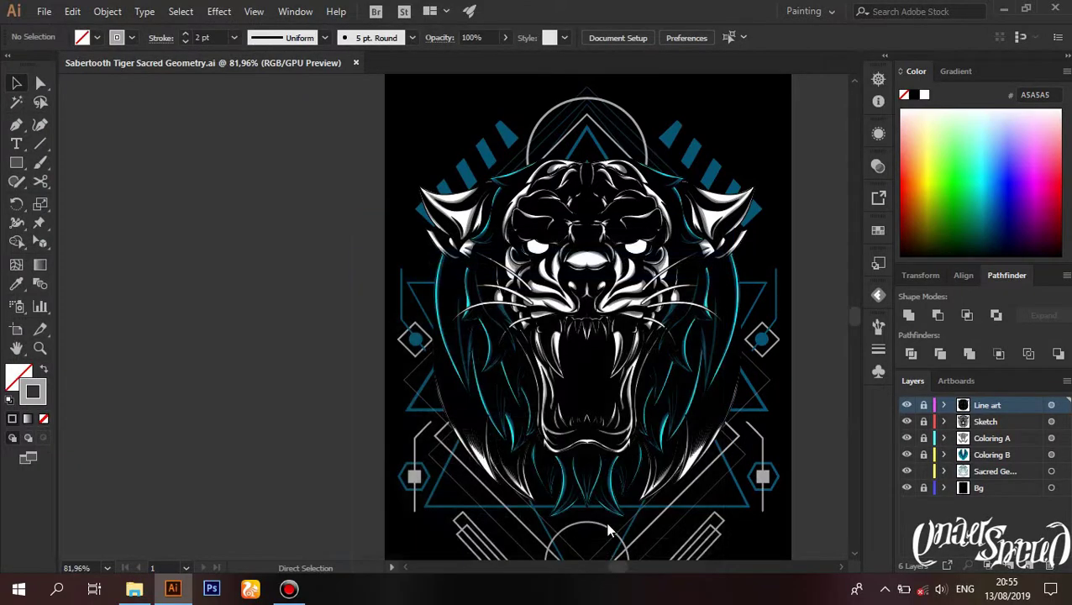
Step: Minimize Illustrator and browse D: to Pena Creative Dokumen > Foto Hasil Desain Edit > Artwork 2018-2019
left_click(1003, 11)
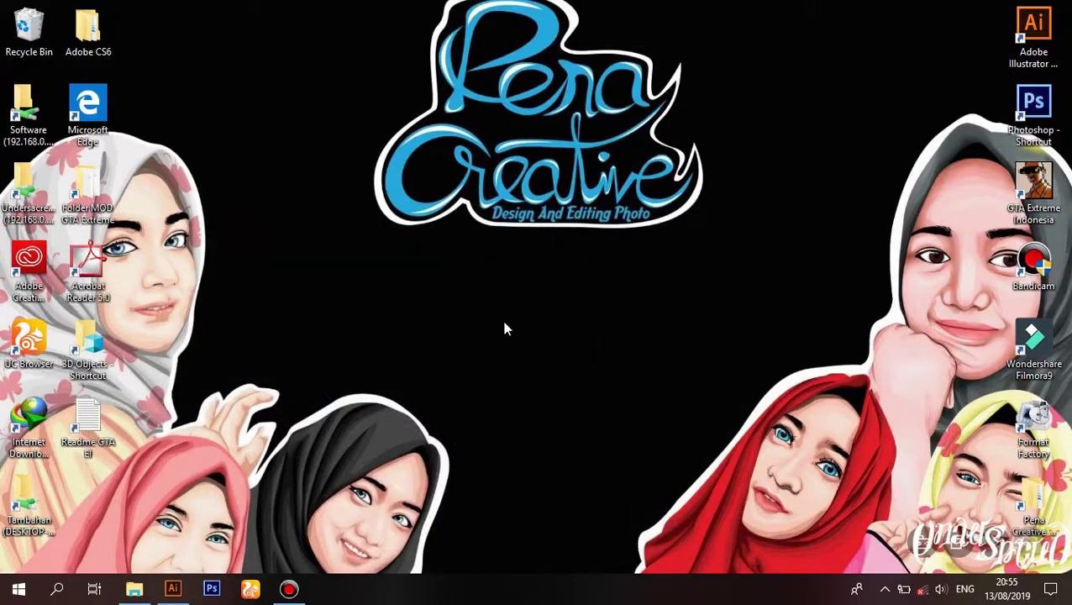
left_click(134, 588)
left_click(83, 498)
double_click(538, 227)
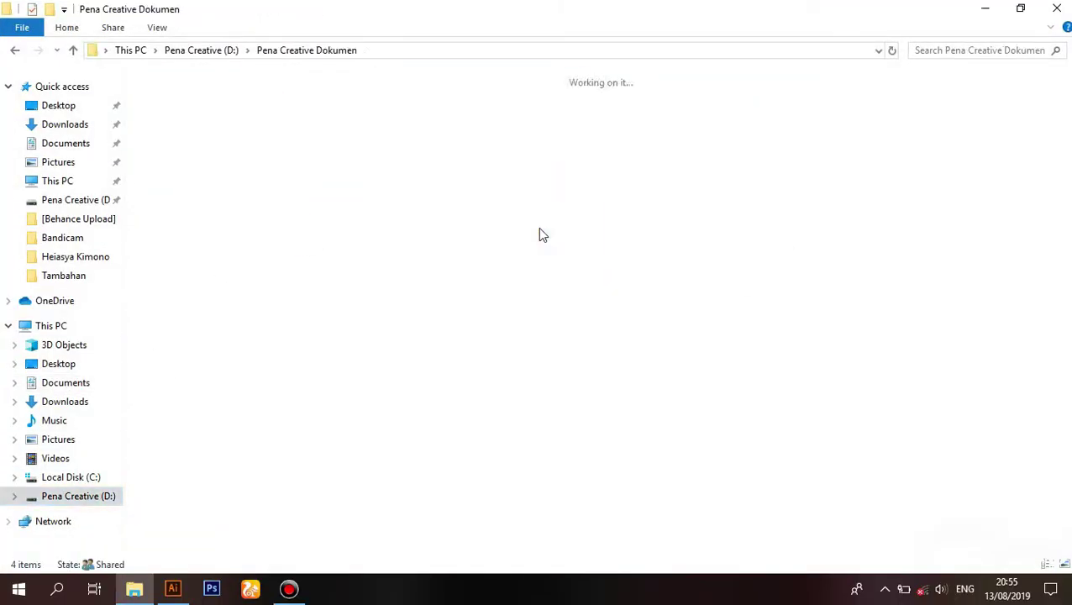
double_click(239, 170)
Step: Open the Sabertooth Tiger Sacred Geometry folder and view Sabertooth Tiger Sacred Geometry-01.jpg in Photos
scroll(672, 328, "down", 5)
scroll(675, 338, "down", 3)
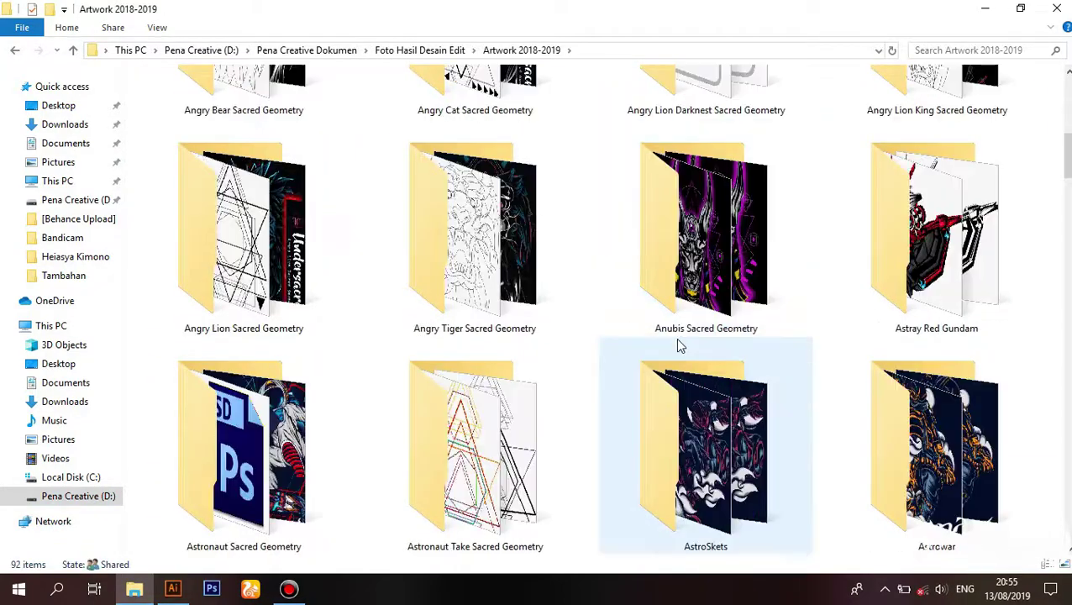
scroll(674, 340, "down", 10)
scroll(685, 357, "down", 5)
scroll(691, 352, "down", 5)
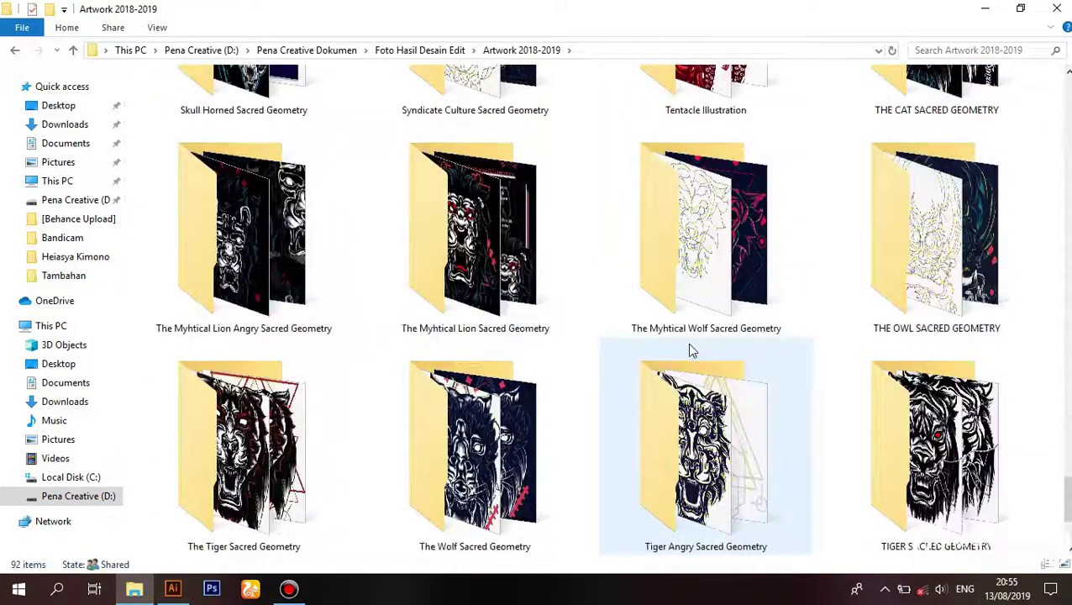
scroll(691, 352, "up", 2)
scroll(777, 240, "up", 2)
scroll(777, 239, "up", 2)
double_click(252, 386)
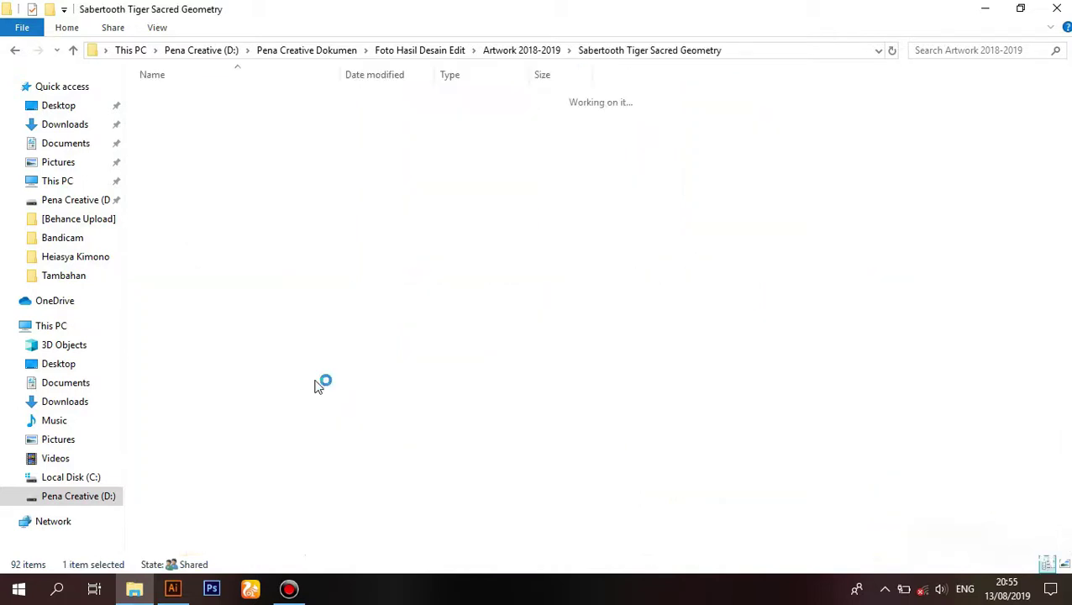
double_click(486, 220)
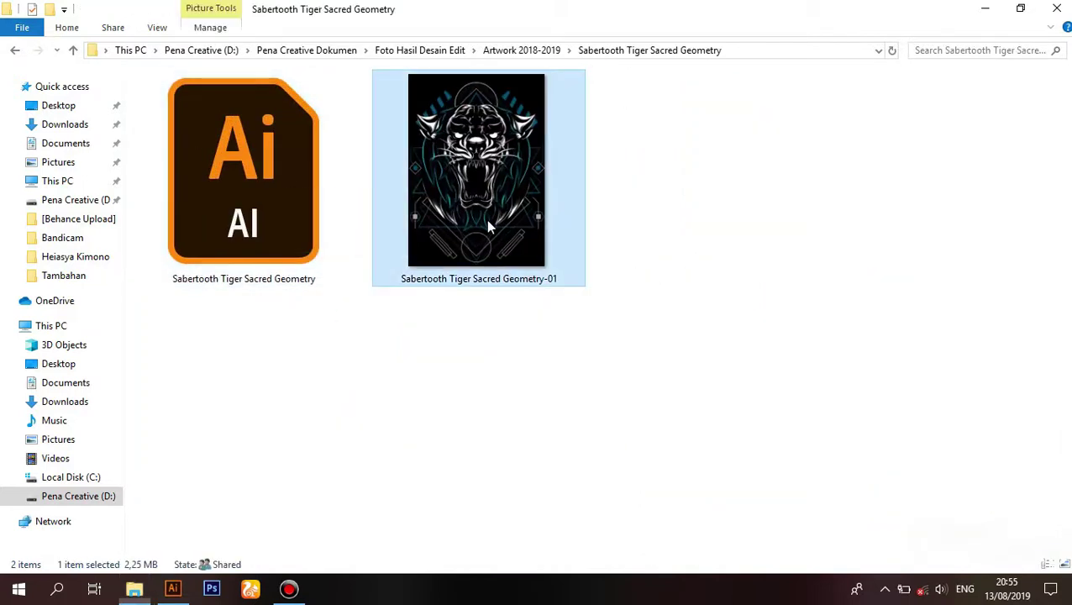
left_click(593, 530)
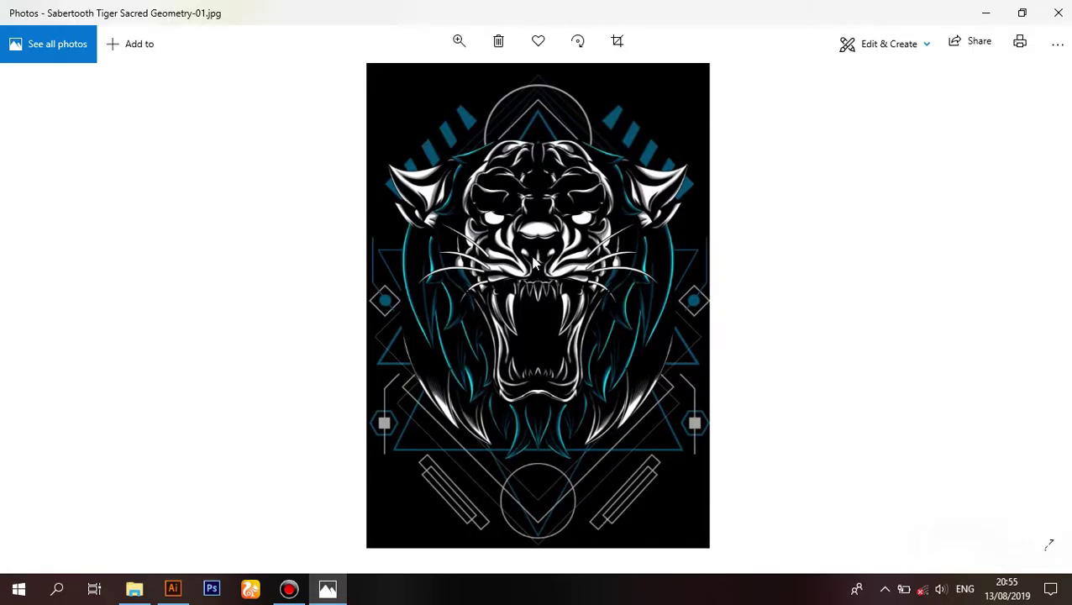
Step: Zoom in closely on the exported tiger JPG in Photos and scroll over it
left_click(458, 41)
left_click_drag(395, 82, 410, 84)
scroll(576, 397, "down", 5)
scroll(586, 431, "down", 5)
scroll(603, 364, "down", 3)
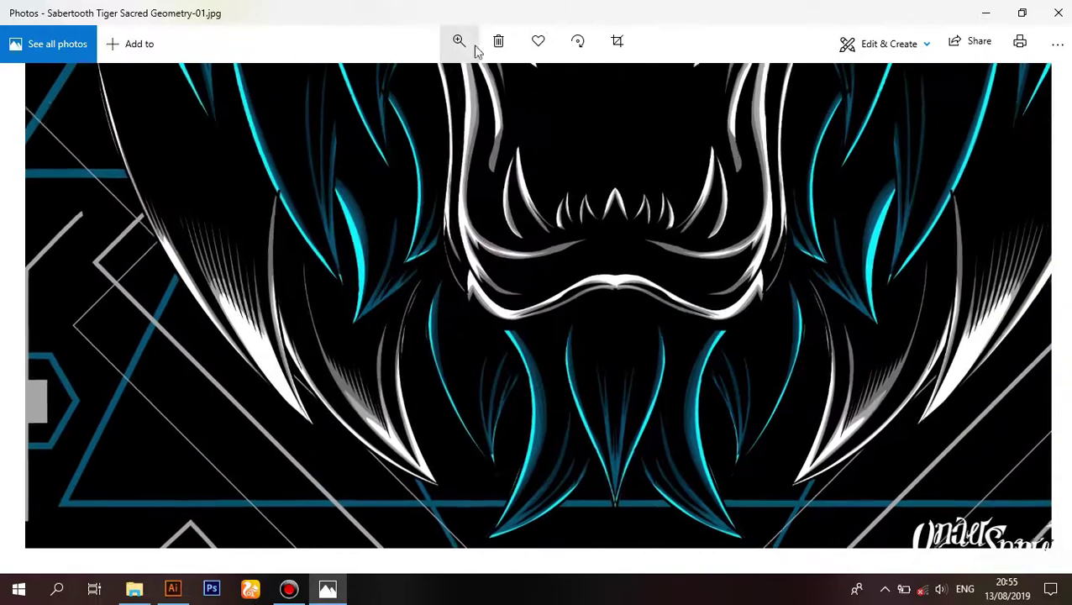
Step: Zoom the image back out to fit, close Photos, and bring up the Bandicam recorder
left_click(470, 47)
left_click_drag(413, 82, 390, 83)
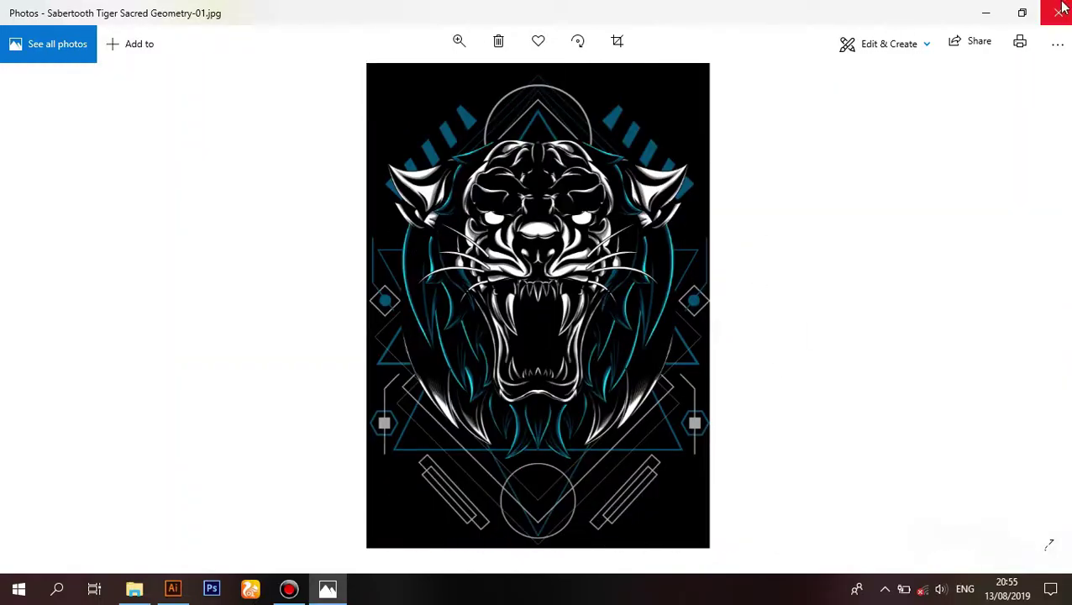
left_click(1060, 10)
left_click(289, 592)
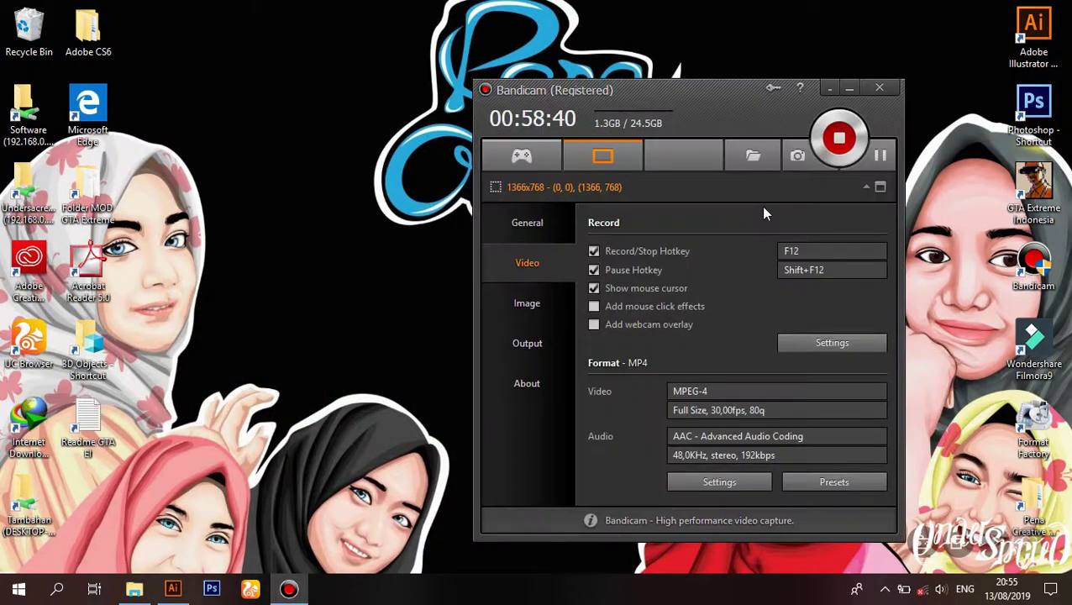